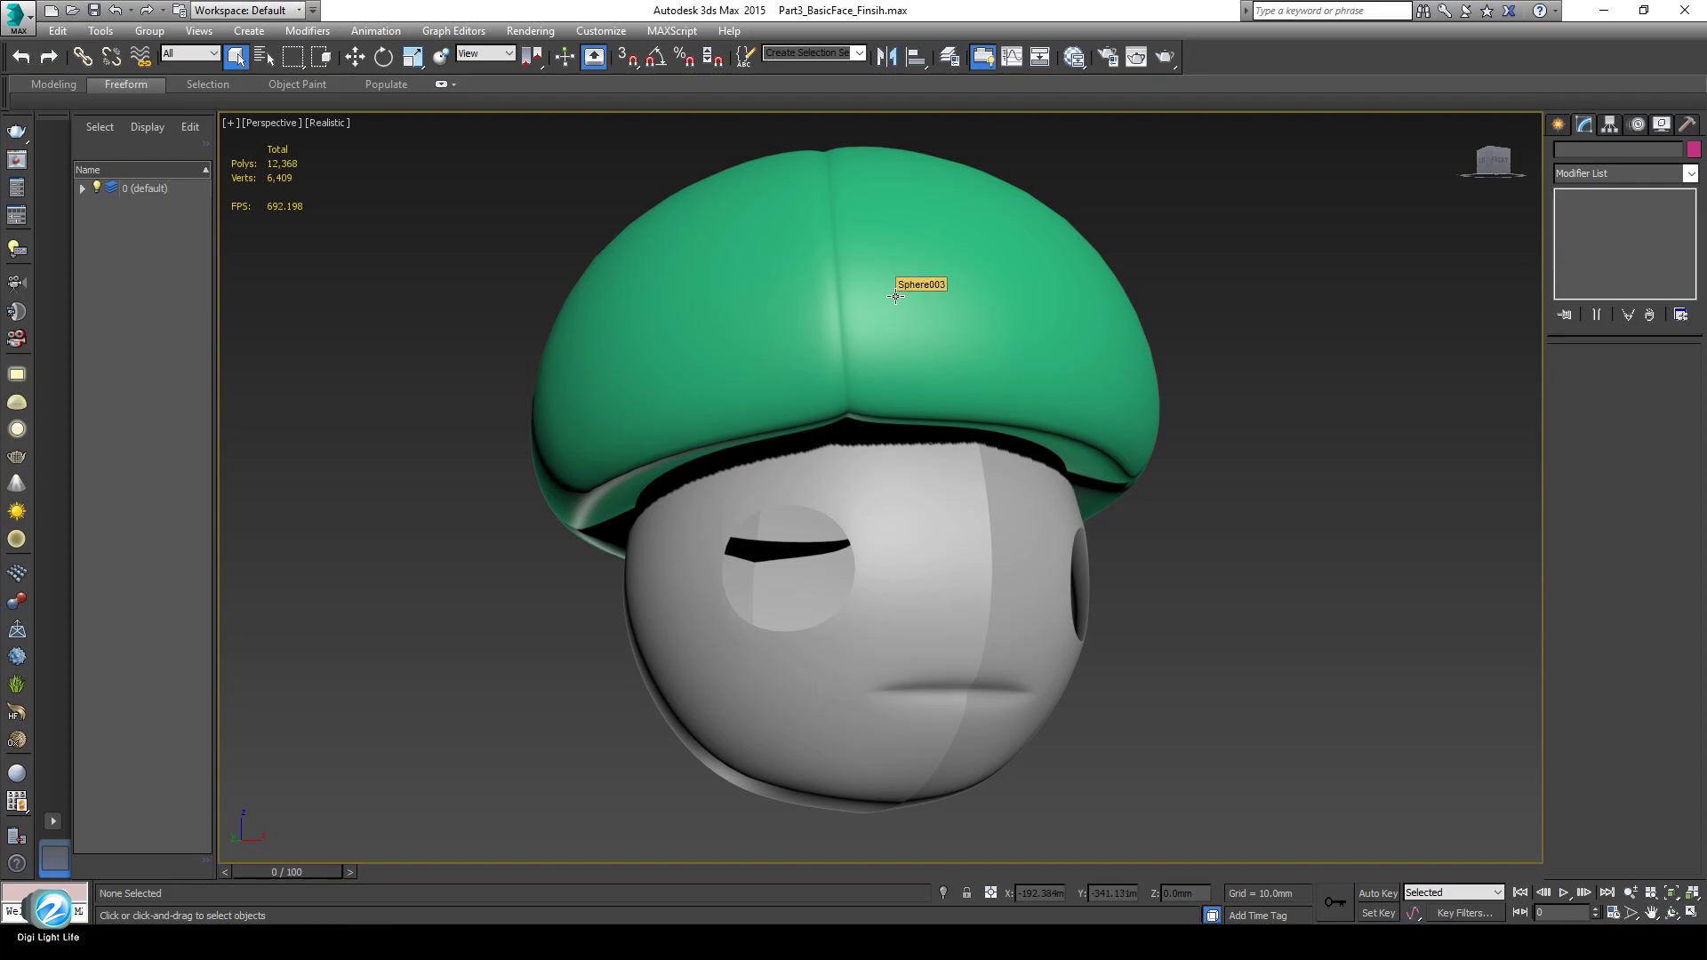
Select the grey head mesh and examine its face, eye openings, mouth and underside beneath the green cap.
{"action": "scroll", "coordinate": [859, 569], "scroll_direction": "up", "scroll_amount": 3}
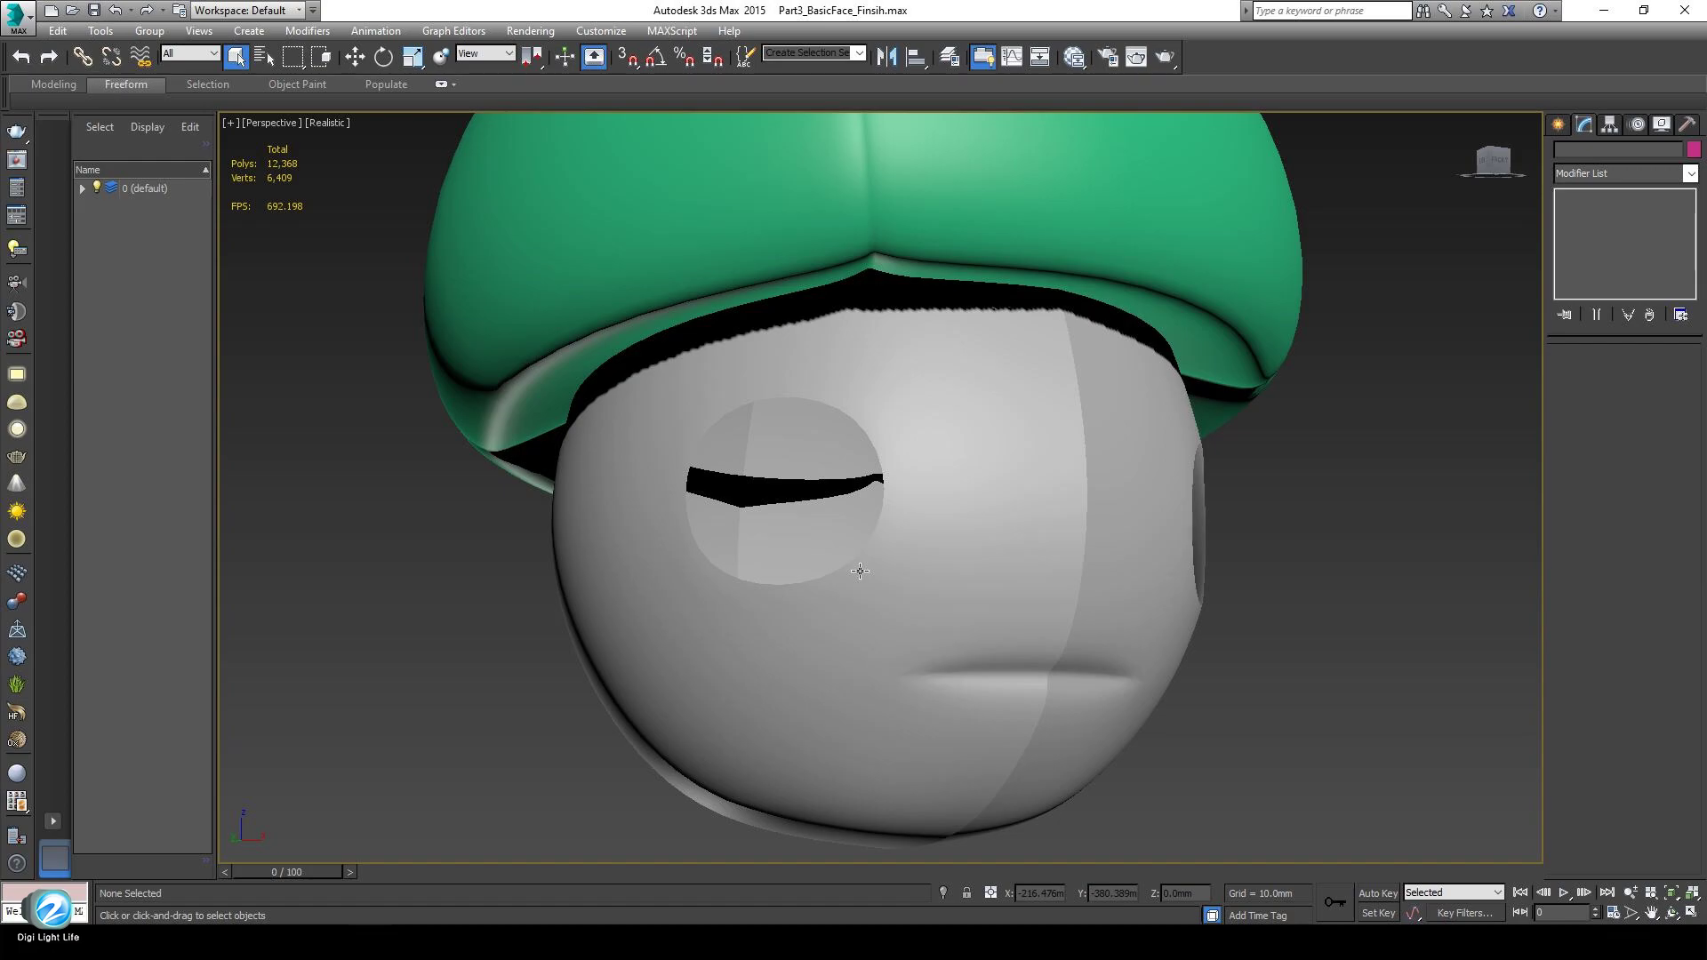
{"action": "scroll", "coordinate": [860, 571], "scroll_direction": "up", "scroll_amount": 1}
{"action": "scroll", "coordinate": [827, 534], "scroll_direction": "up", "scroll_amount": 2}
{"action": "left_click", "coordinate": [914, 459]}
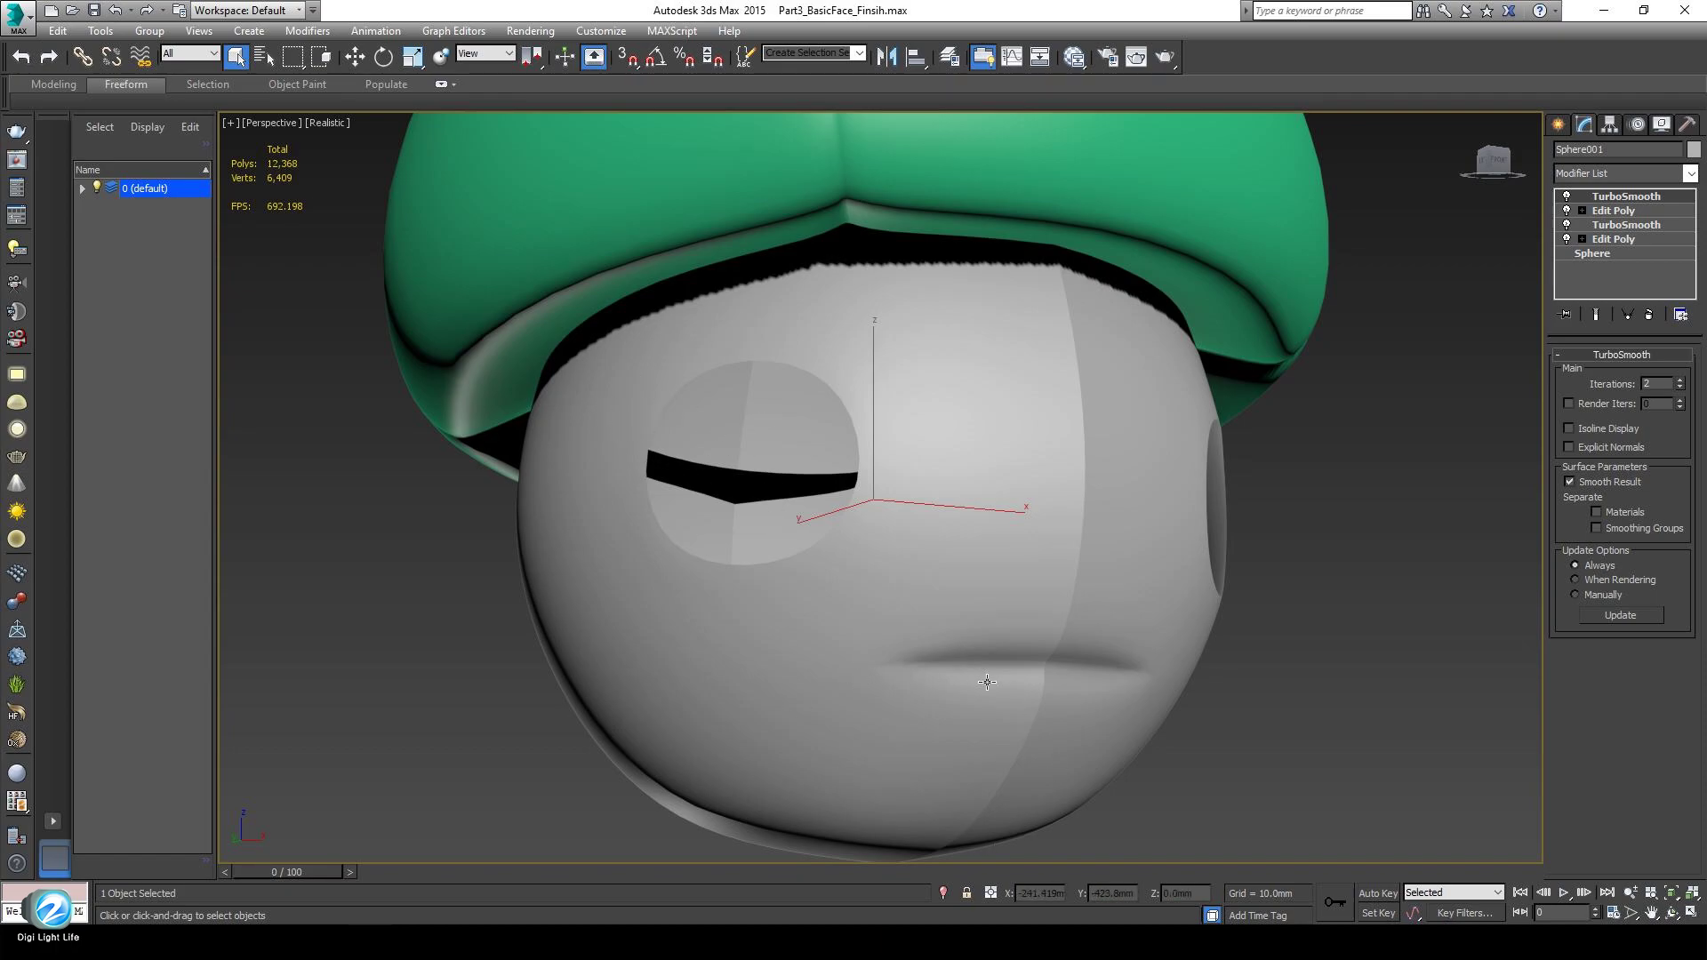
{"action": "middle_click_drag", "start_coordinate": [929, 689], "coordinate": [892, 682], "text": "alt"}
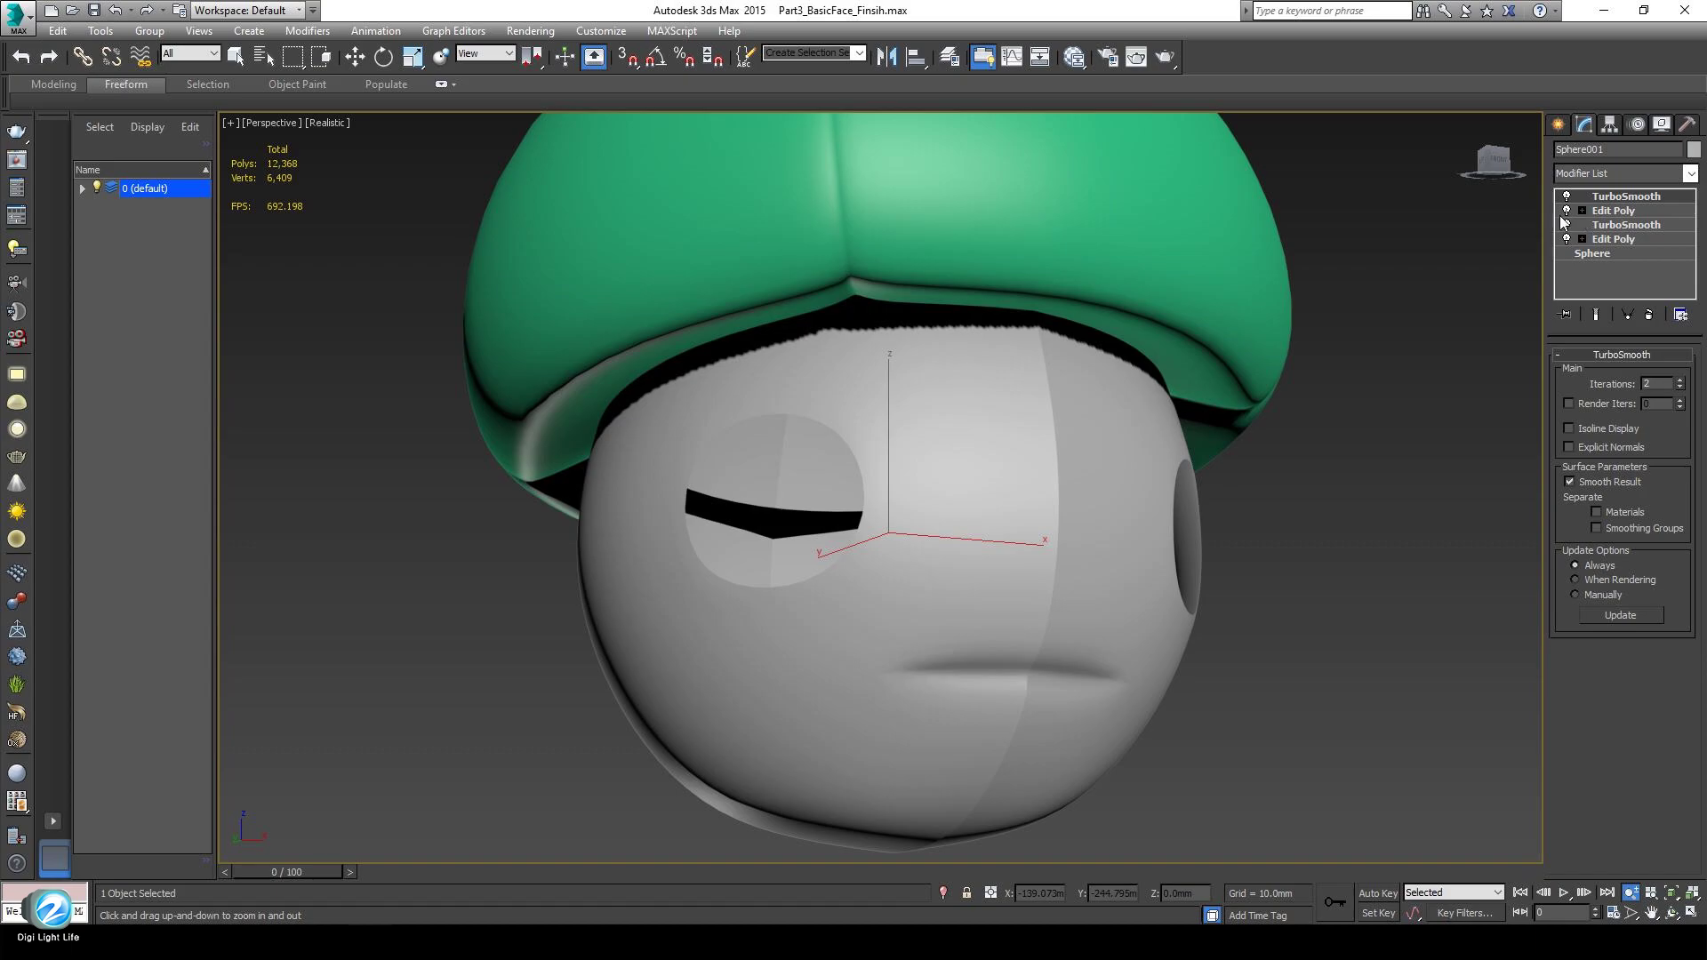
{"action": "middle_click_drag", "start_coordinate": [957, 610], "coordinate": [685, 403], "text": "alt"}
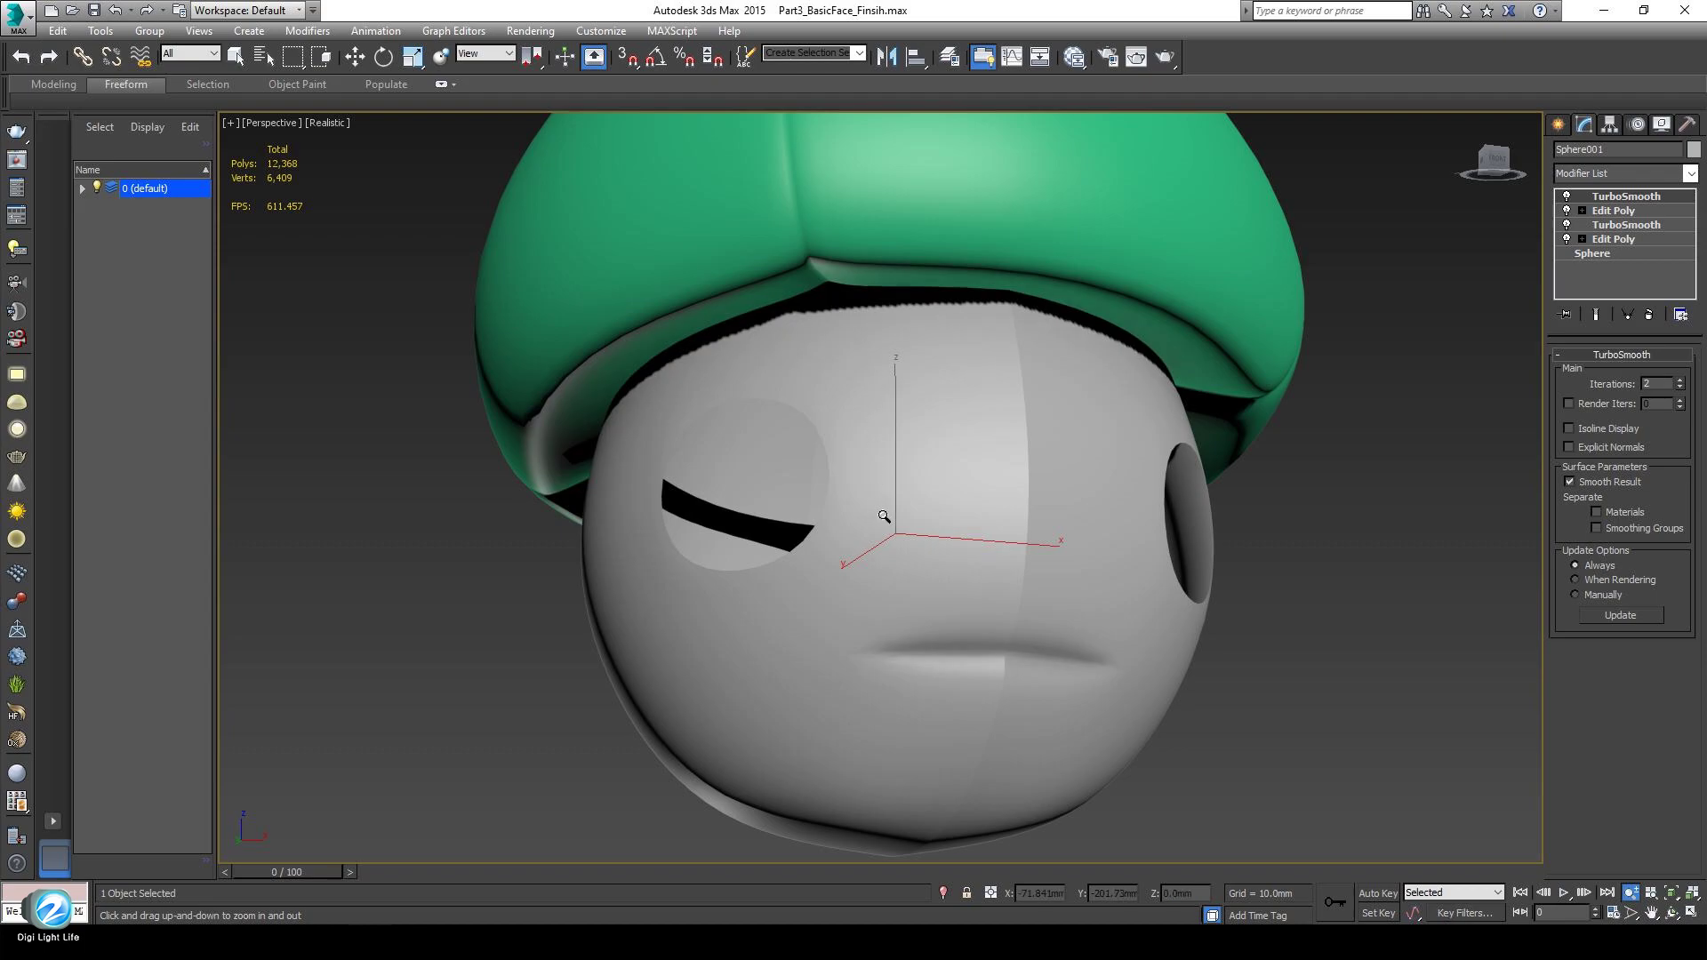
{"action": "middle_click_drag", "start_coordinate": [884, 515], "coordinate": [898, 372], "text": "alt"}
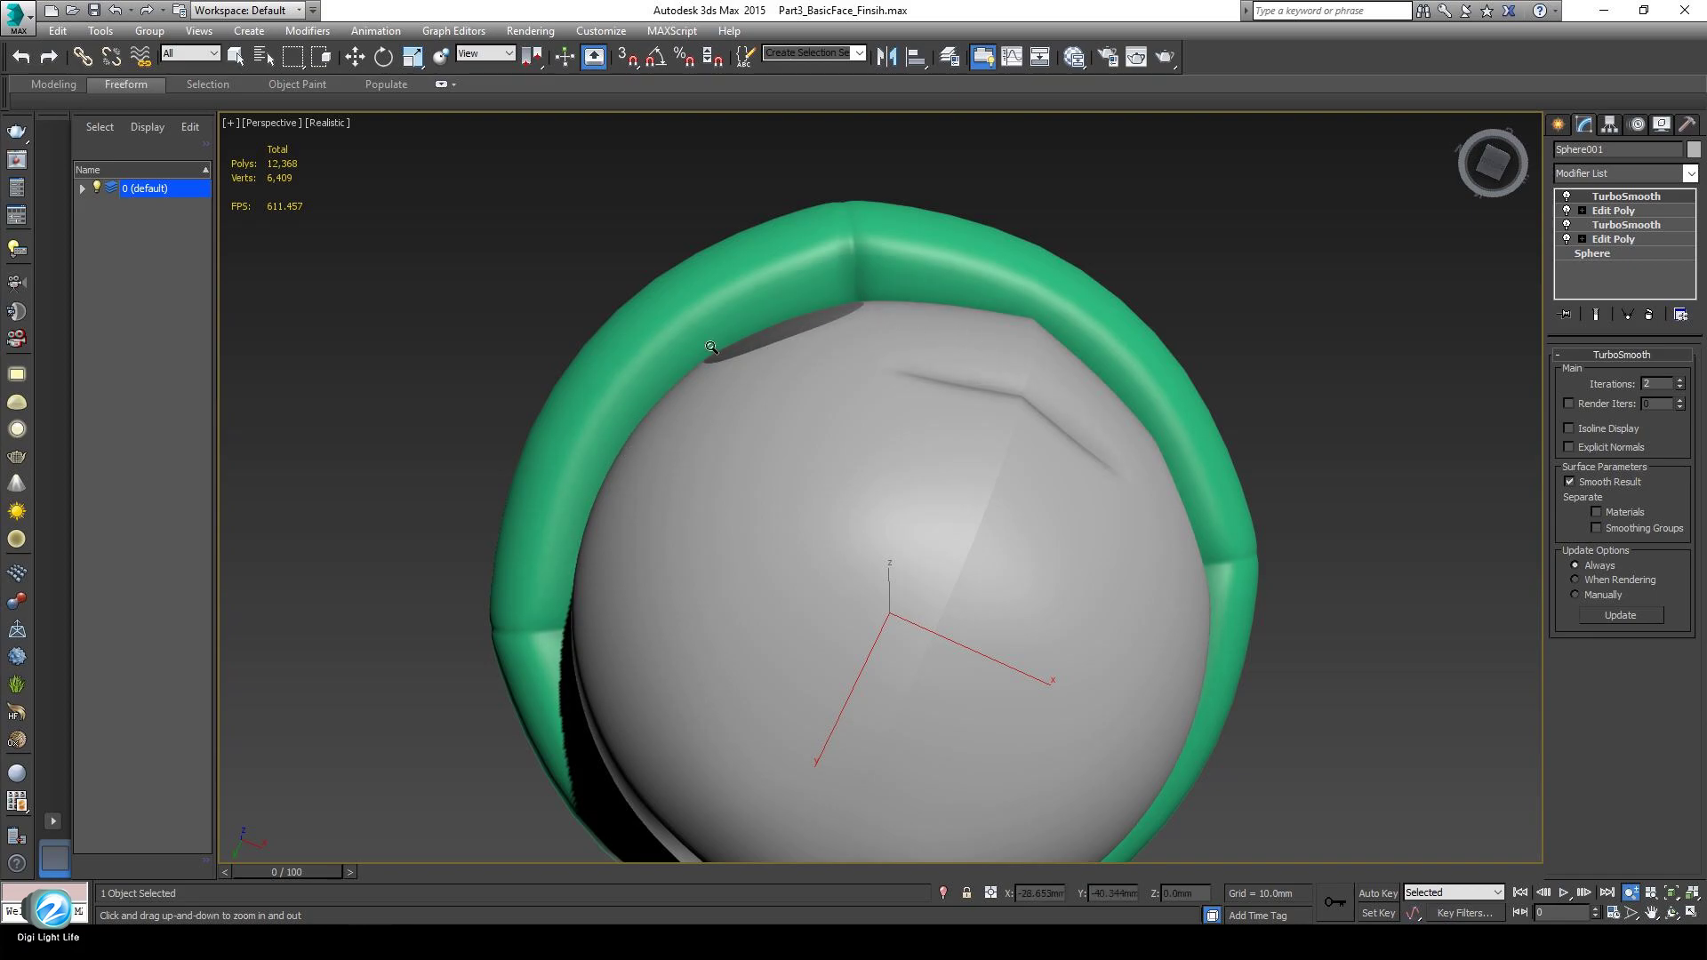
{"action": "middle_click_drag", "start_coordinate": [869, 351], "coordinate": [720, 396], "text": "alt"}
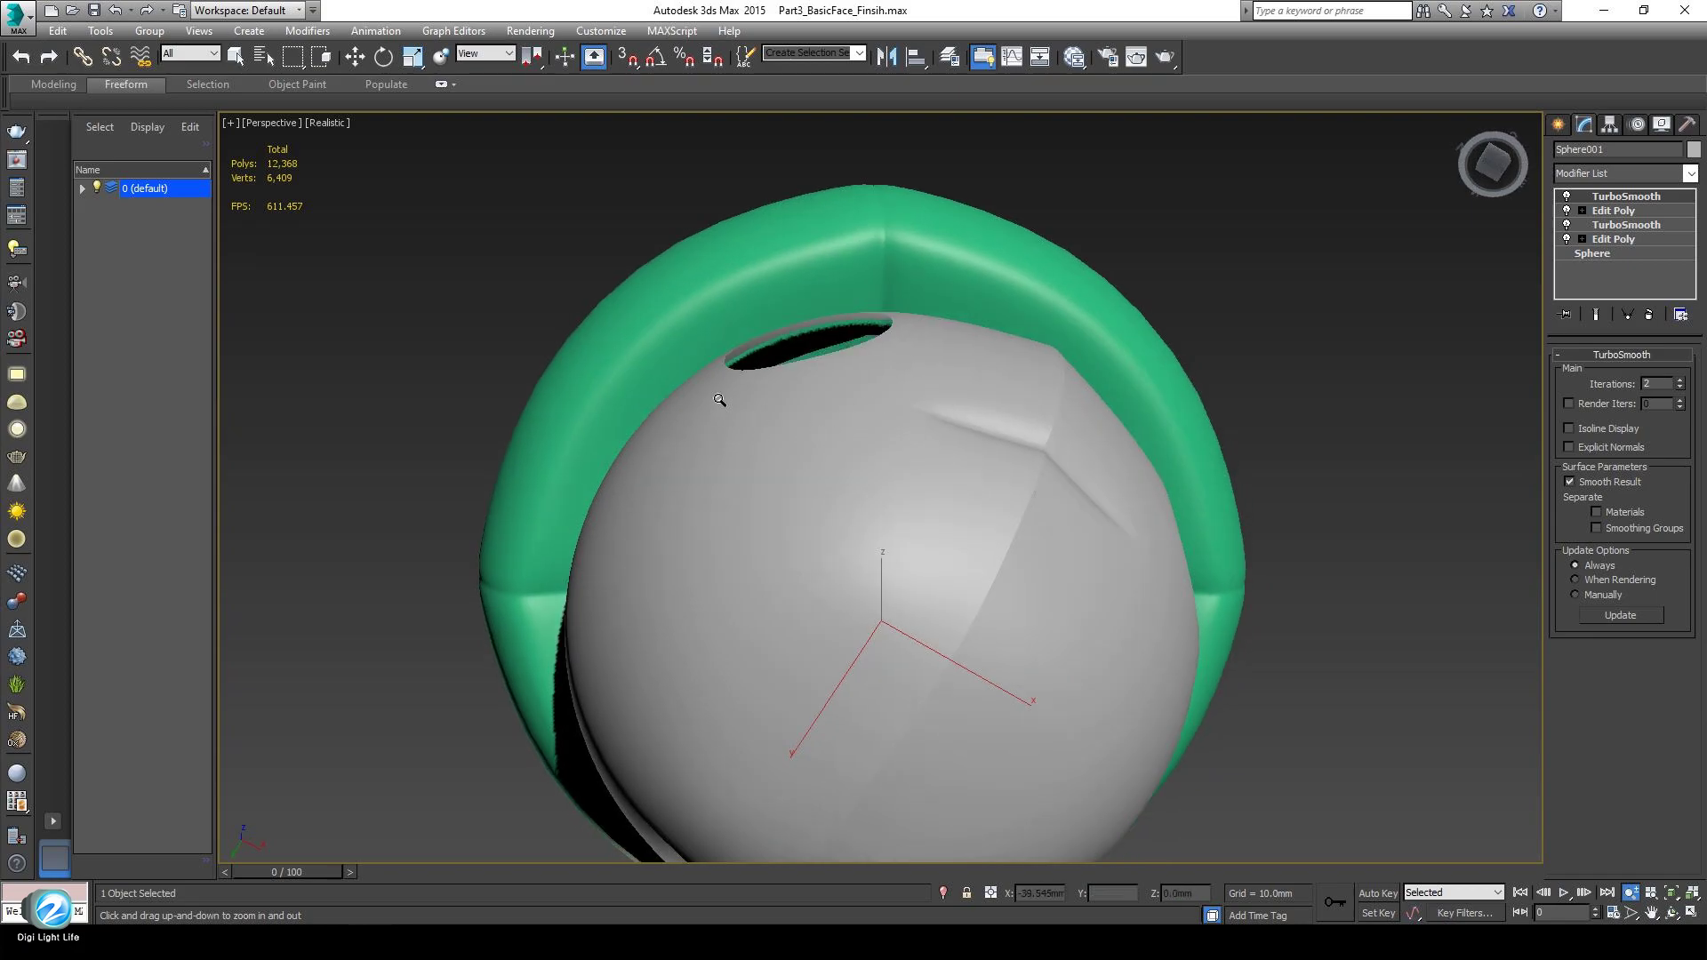
{"action": "middle_click_drag", "start_coordinate": [930, 382], "coordinate": [875, 582], "text": "alt"}
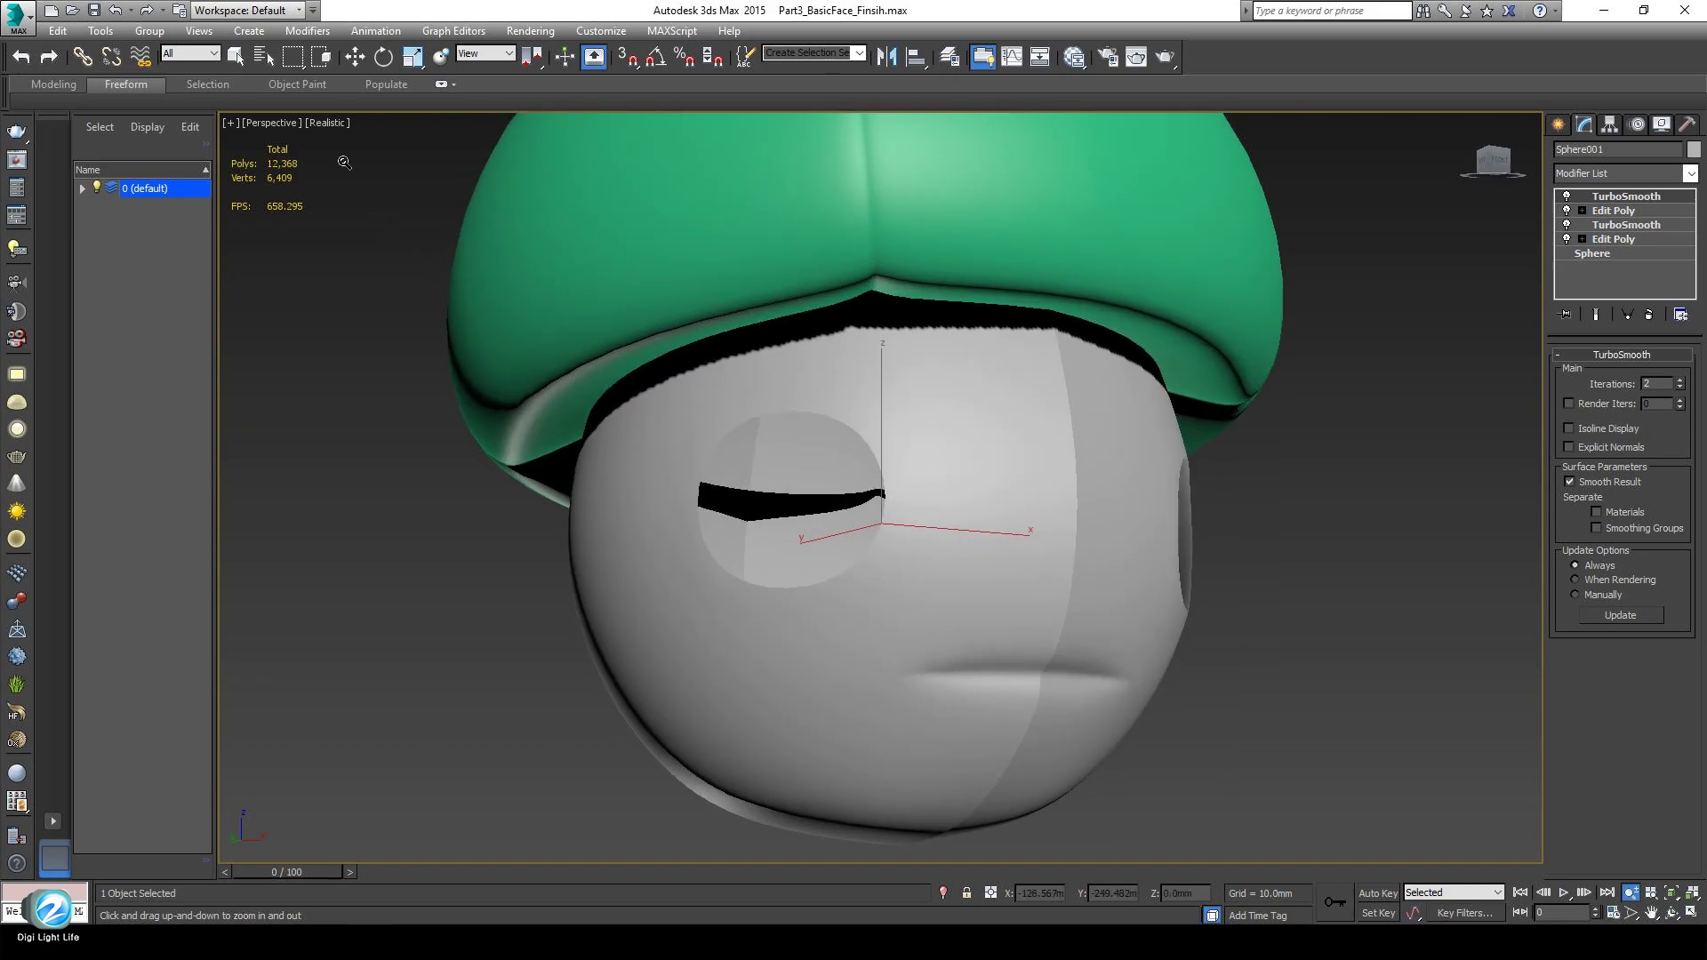
{"action": "middle_click_drag", "start_coordinate": [615, 547], "coordinate": [627, 552]}
Turn on the edged faces display so the mesh edges show over the shaded model.
{"action": "key", "text": "F4"}
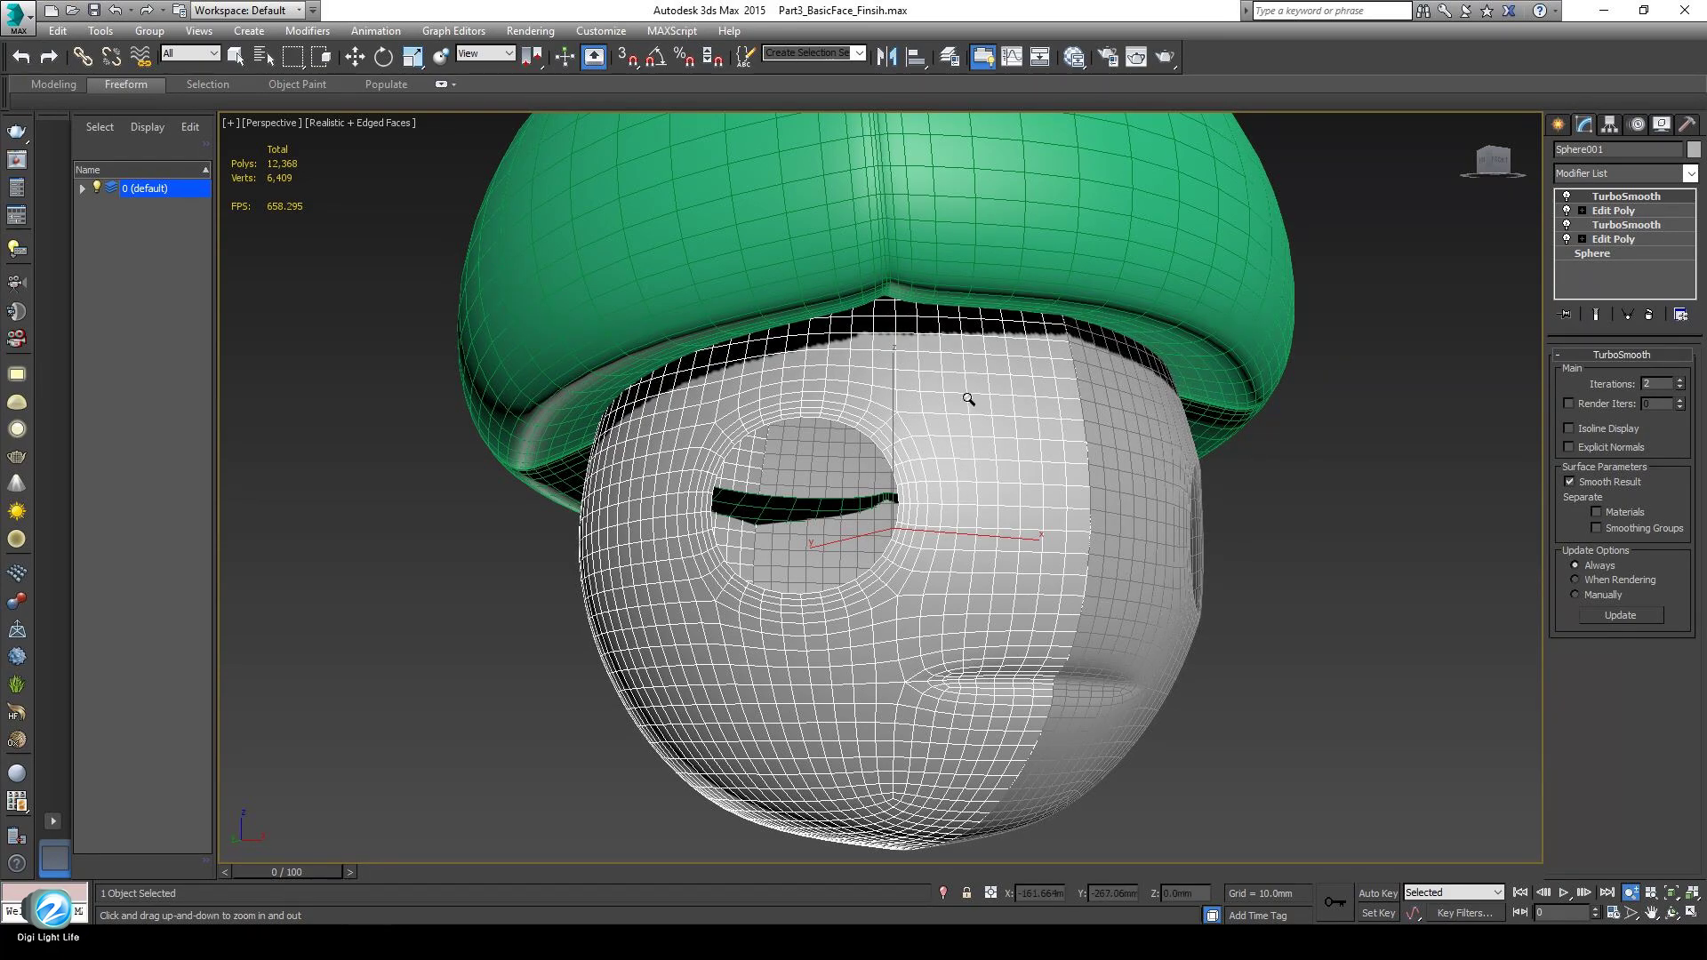
{"action": "key", "text": "F4"}
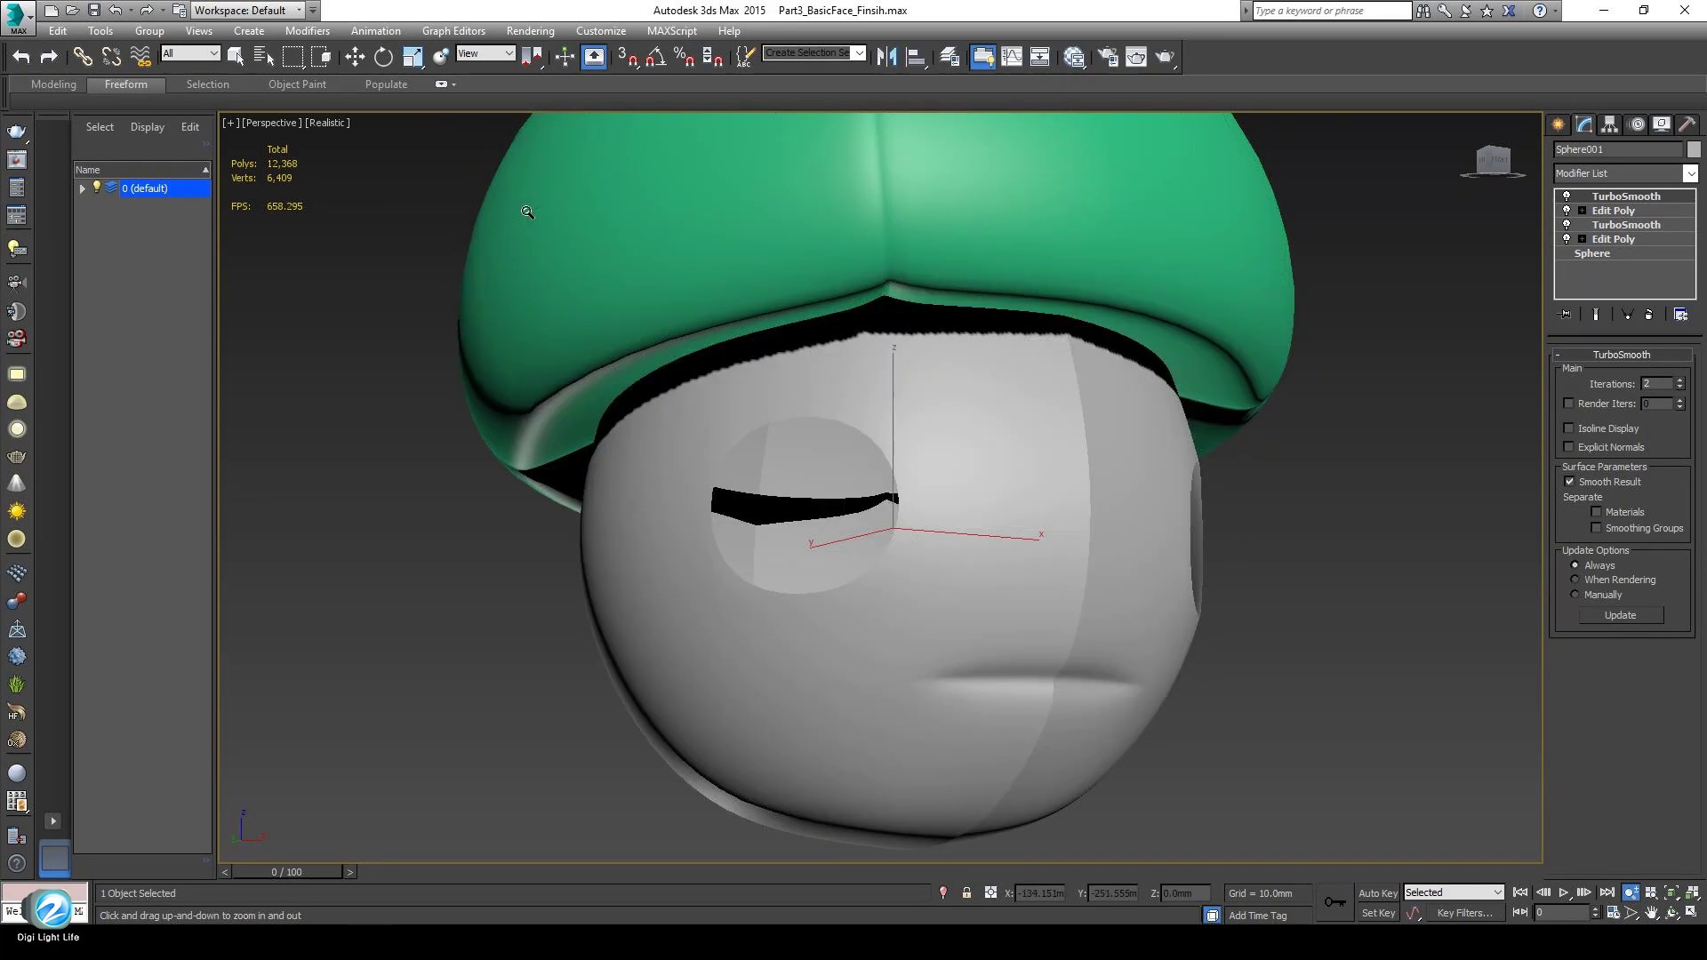
{"action": "key", "text": "F4"}
{"action": "key", "text": "F4"}
{"action": "key", "text": "F4"}
{"action": "key", "text": "F4"}
{"action": "key", "text": "F4"}
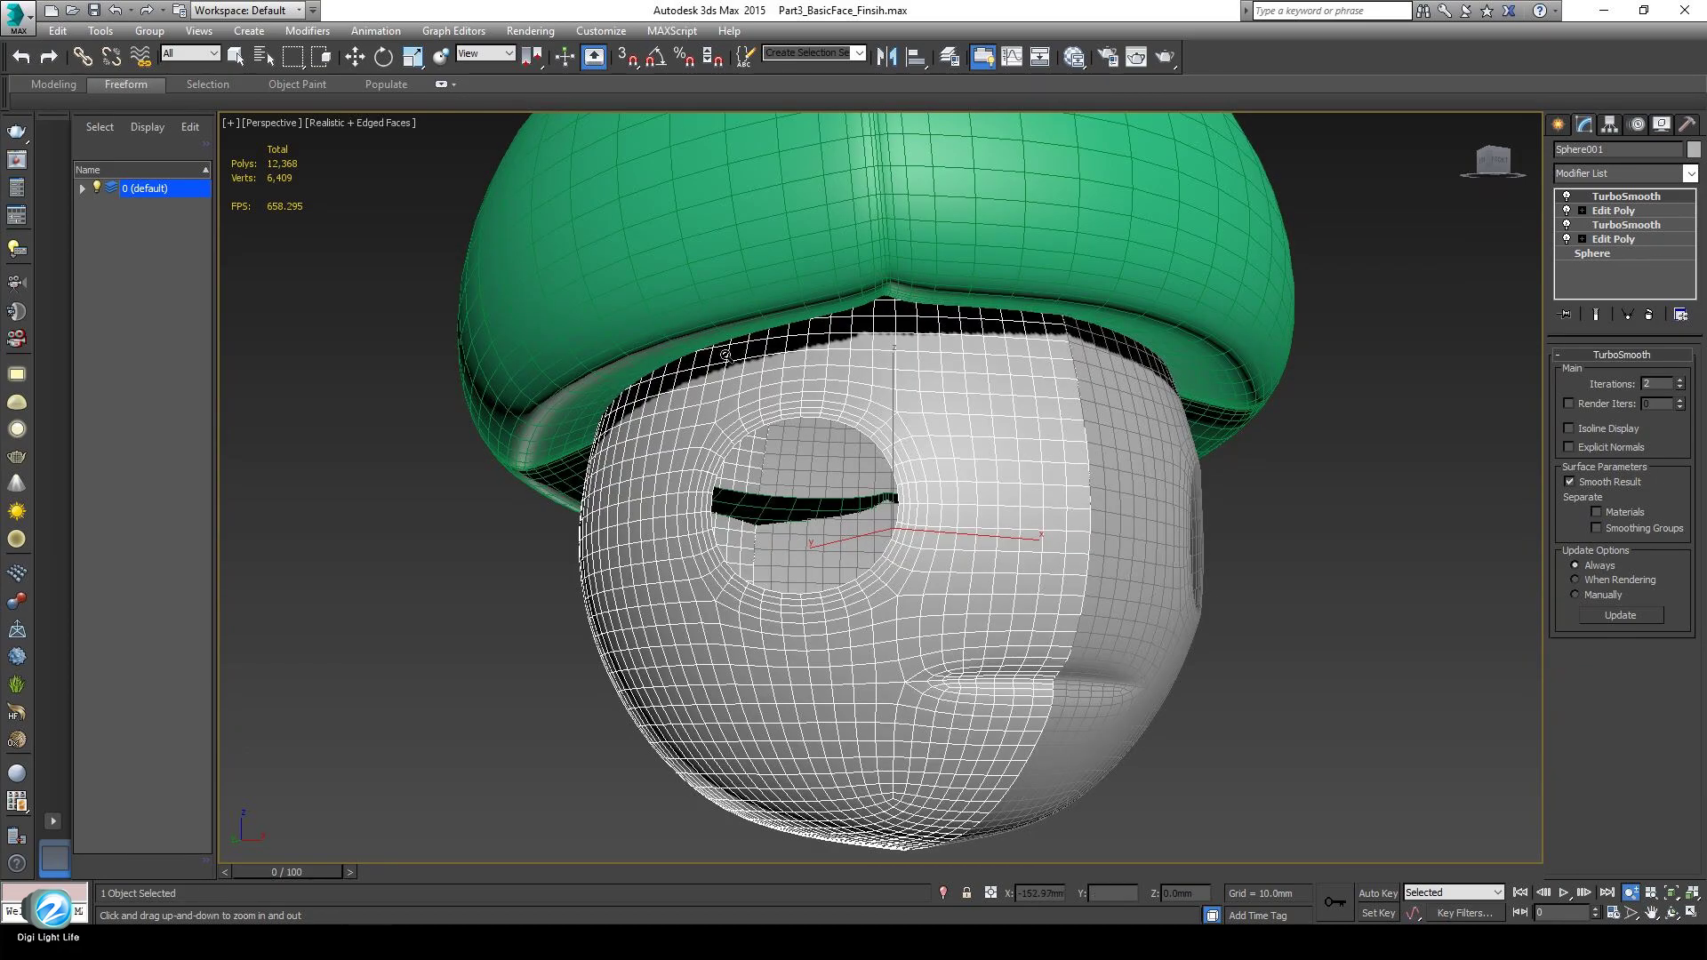
Change the perspective viewport's shading from Realistic to Shaded, keeping the edged faces display.
{"action": "left_click", "coordinate": [370, 123]}
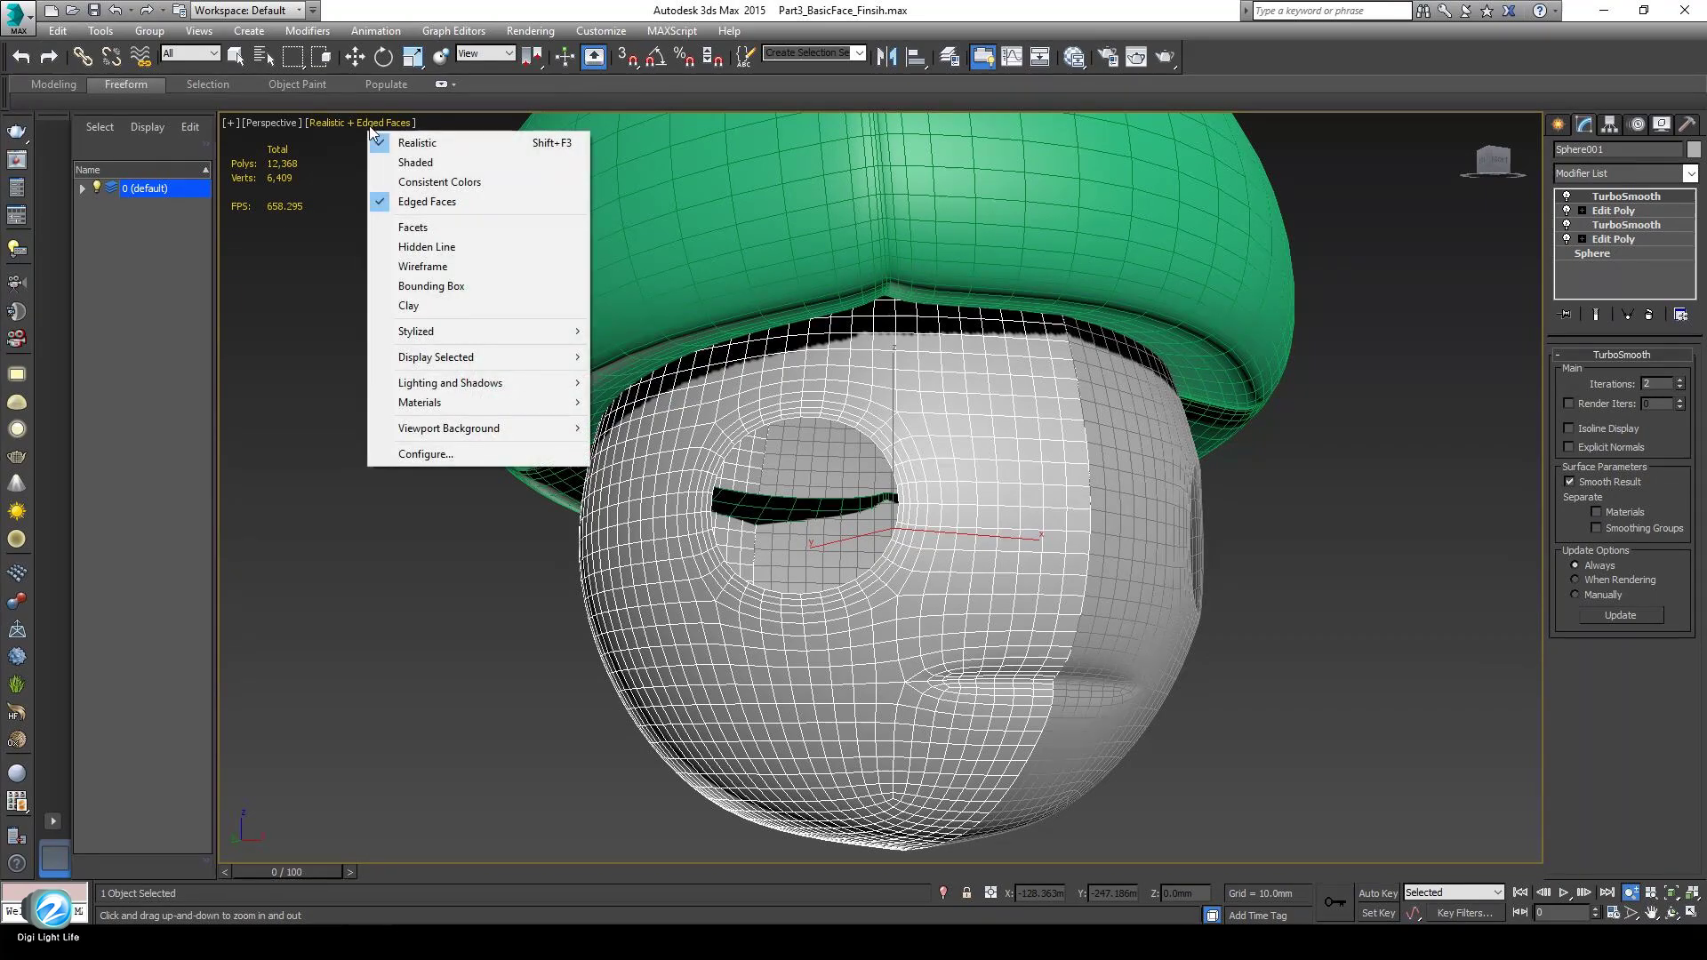
{"action": "mouse_move", "coordinate": [485, 358]}
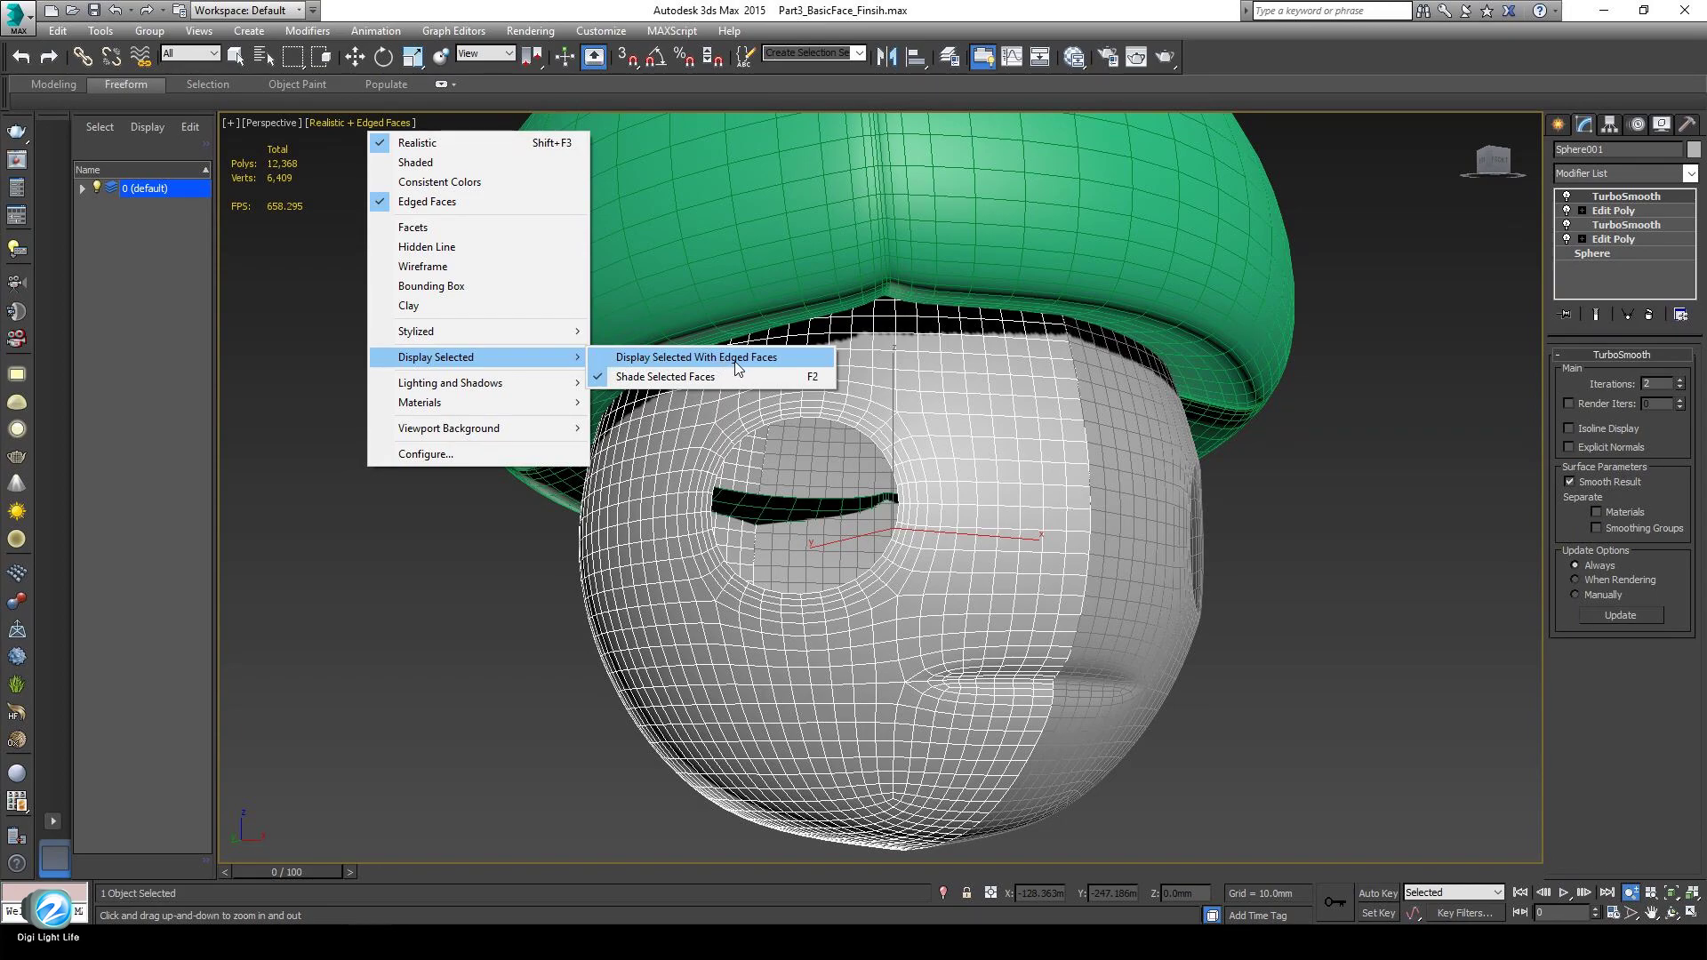
{"action": "left_click", "coordinate": [415, 163]}
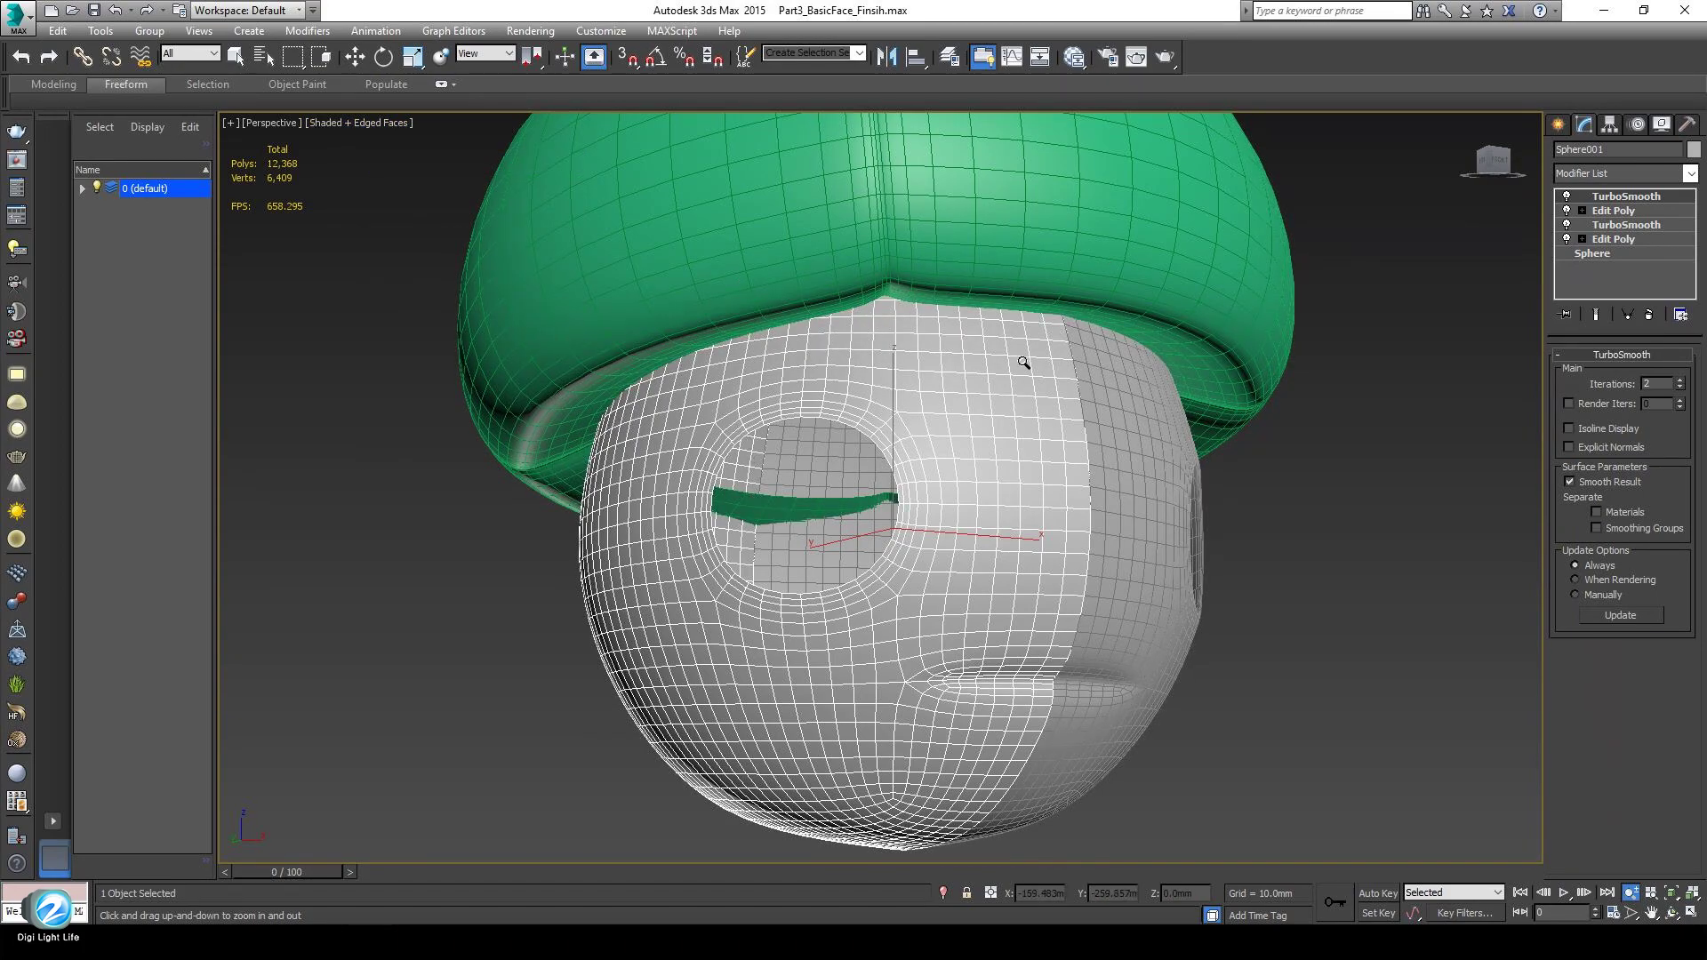
{"action": "middle_click_drag", "start_coordinate": [964, 465], "coordinate": [1025, 465], "text": "alt"}
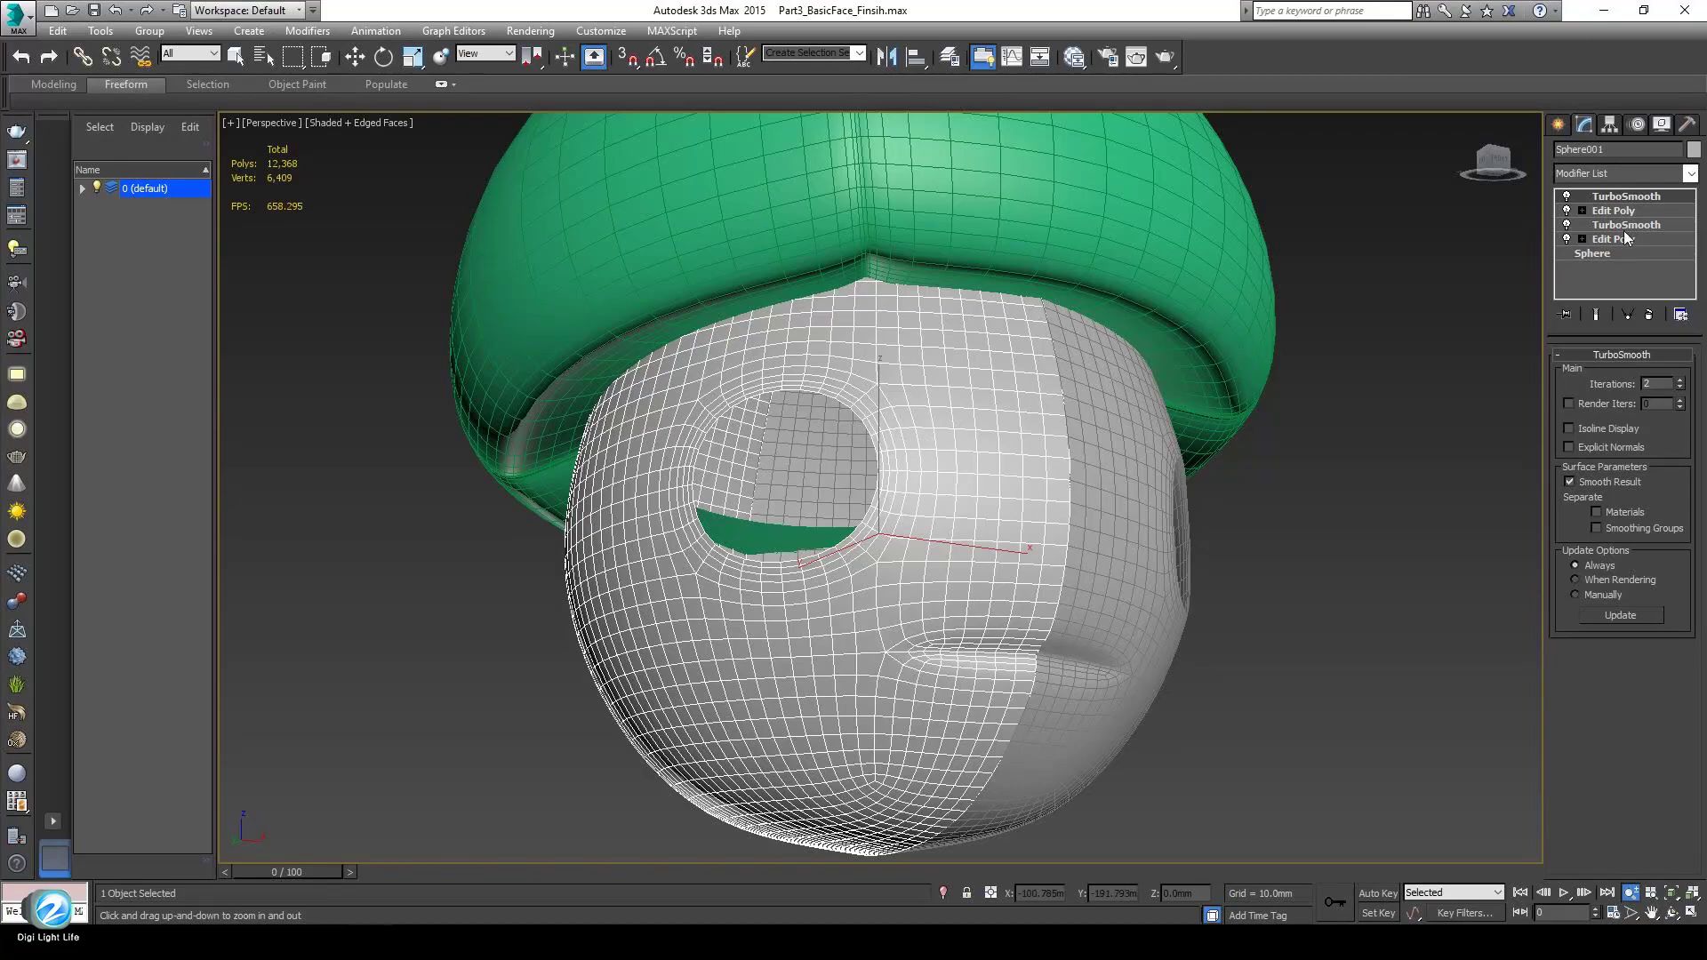
Go to the upper Edit Poly modifier of the head and inspect the low-poly topology around the eye opening and mouth.
{"action": "left_click", "coordinate": [1560, 130]}
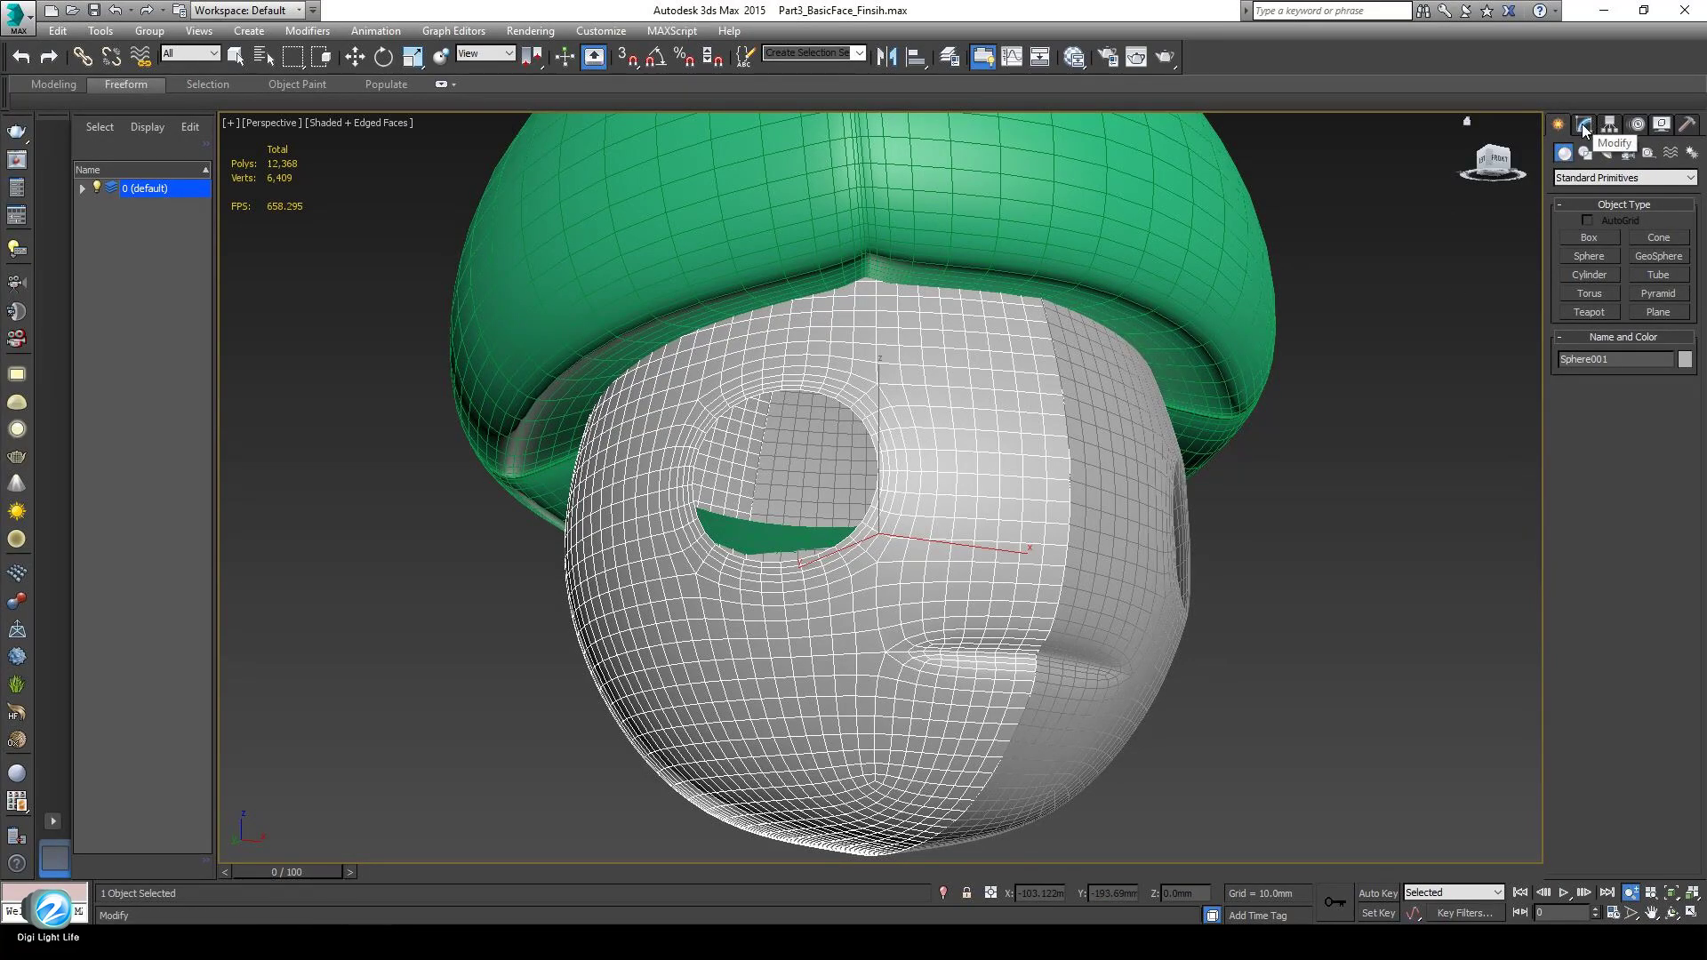
{"action": "left_click", "coordinate": [1584, 131]}
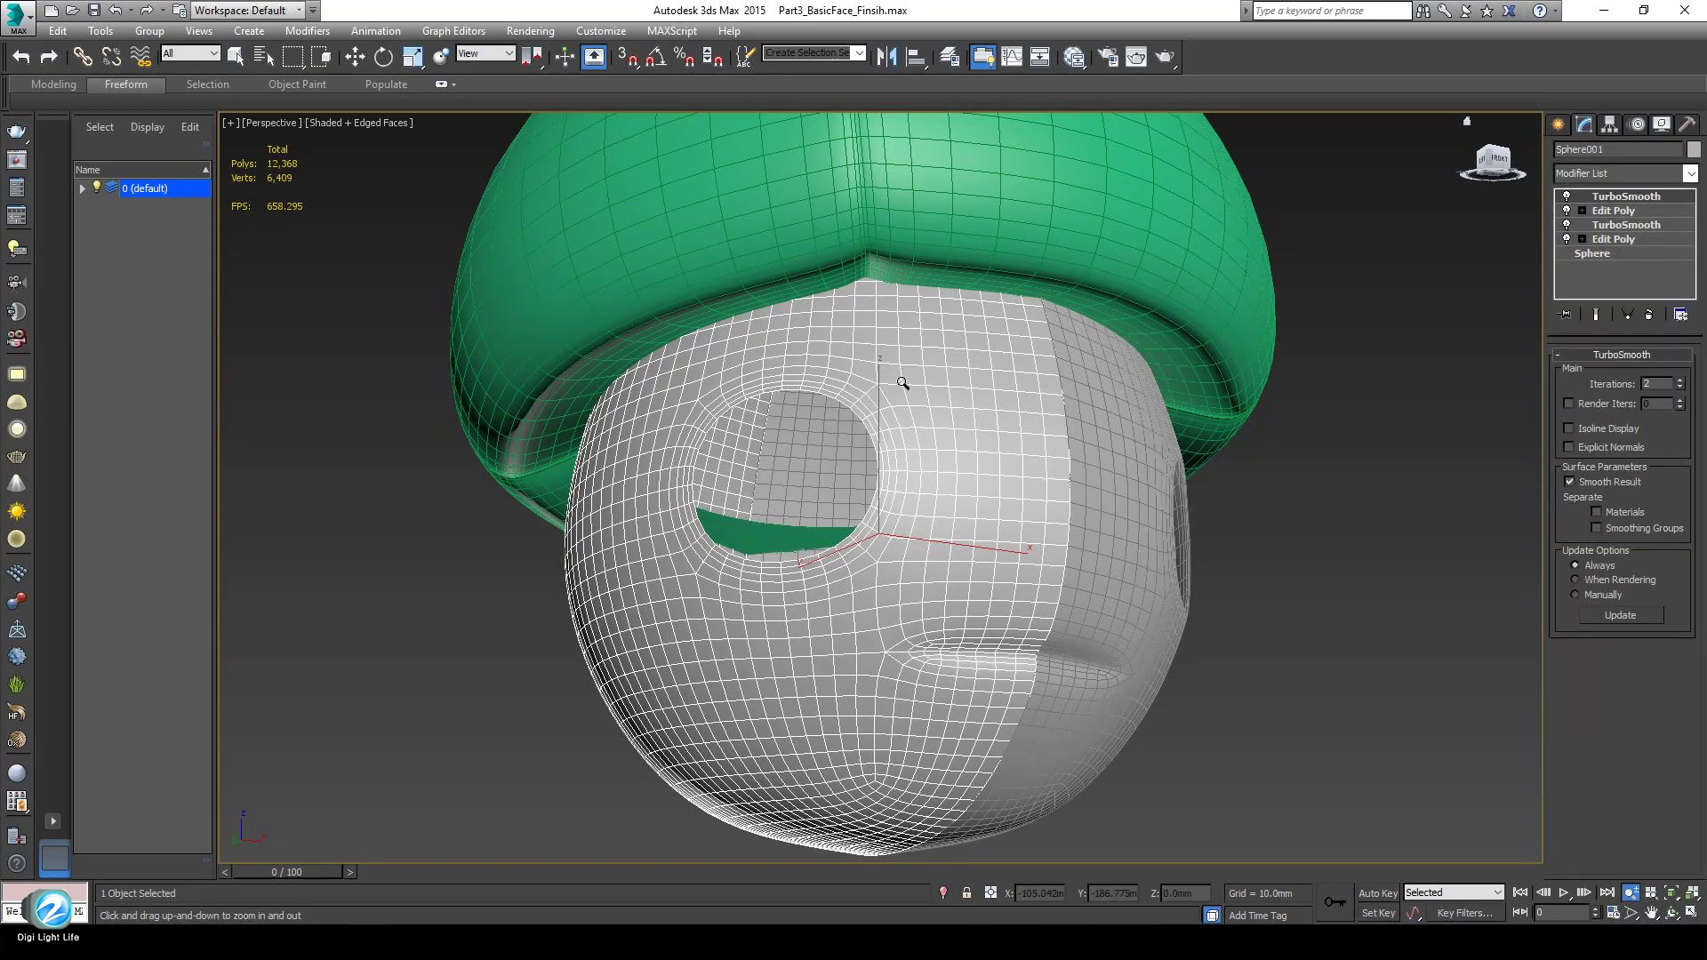
{"action": "key", "text": "q"}
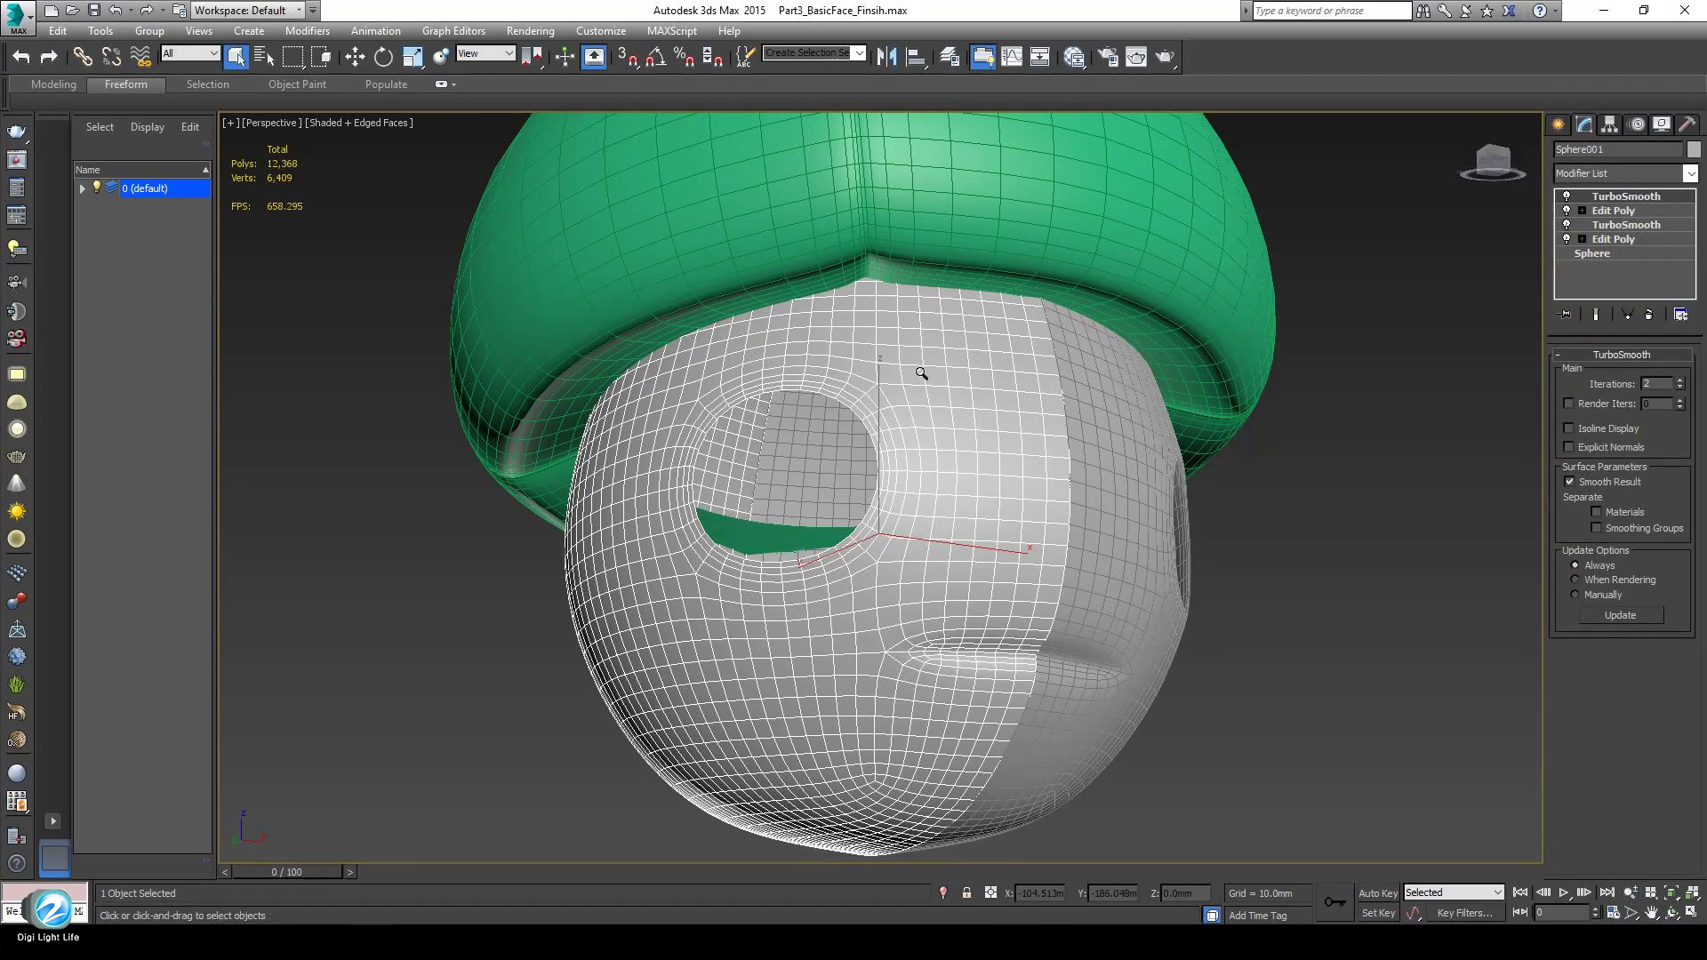
{"action": "left_click", "coordinate": [1620, 216]}
{"action": "middle_click_drag", "start_coordinate": [1064, 658], "coordinate": [1051, 597], "text": "alt"}
{"action": "middle_click_drag", "start_coordinate": [1050, 596], "coordinate": [1036, 586]}
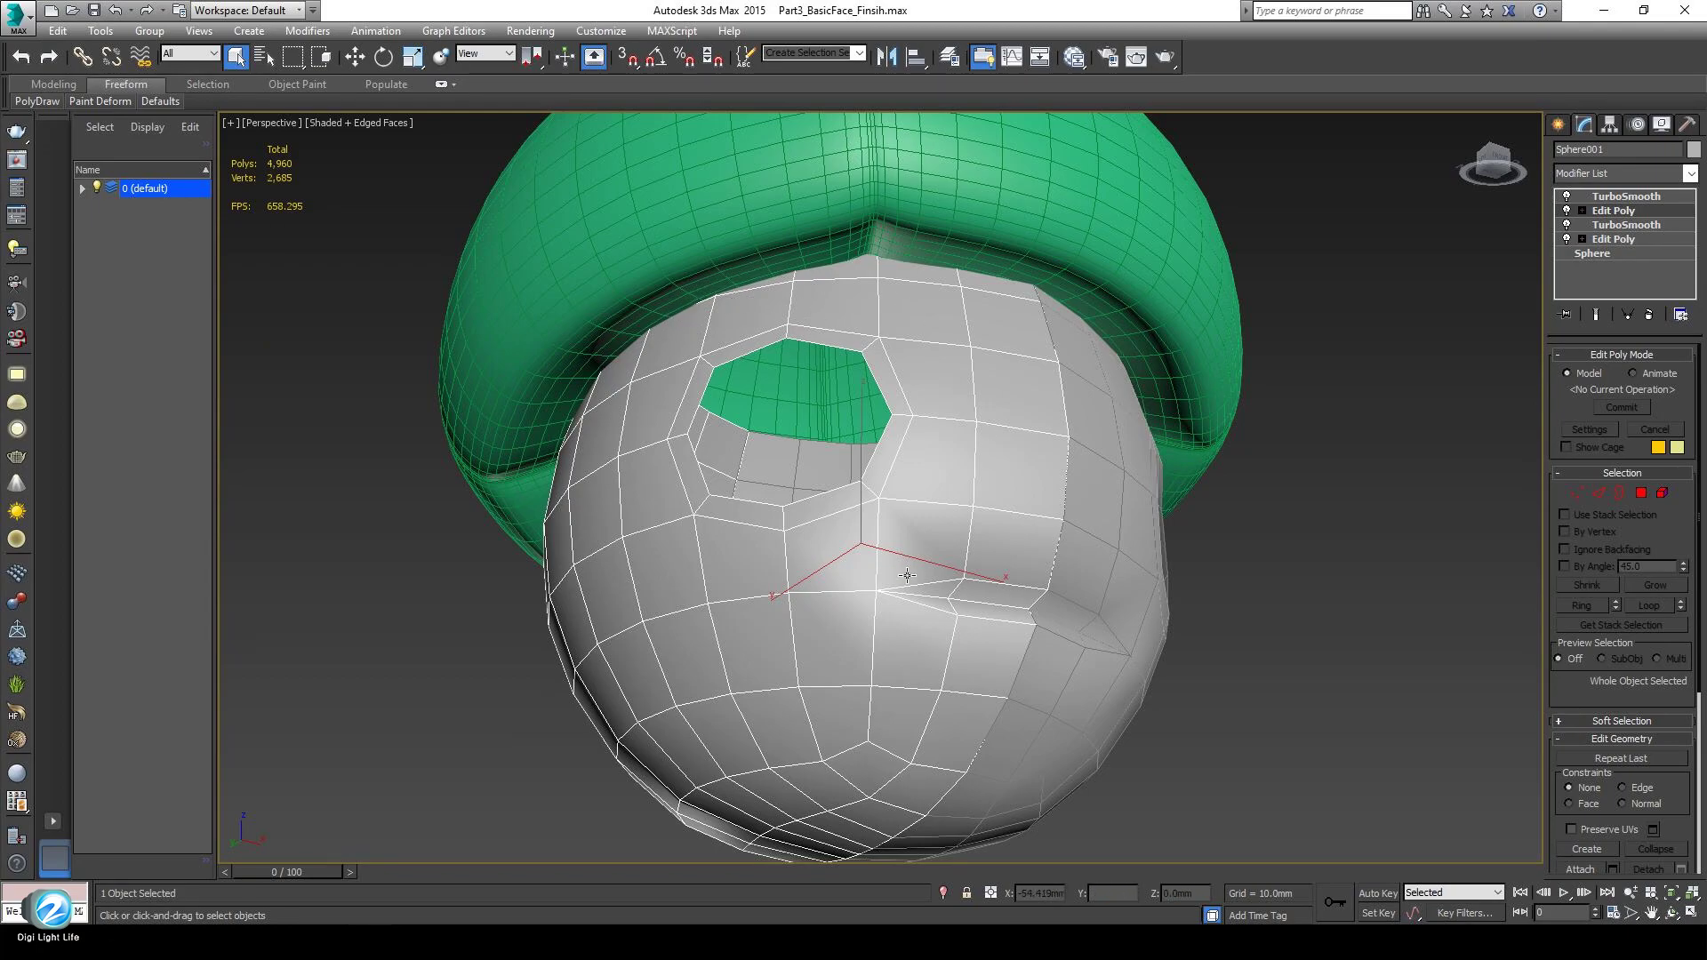
{"action": "middle_click_drag", "start_coordinate": [808, 631], "coordinate": [802, 602], "text": "alt"}
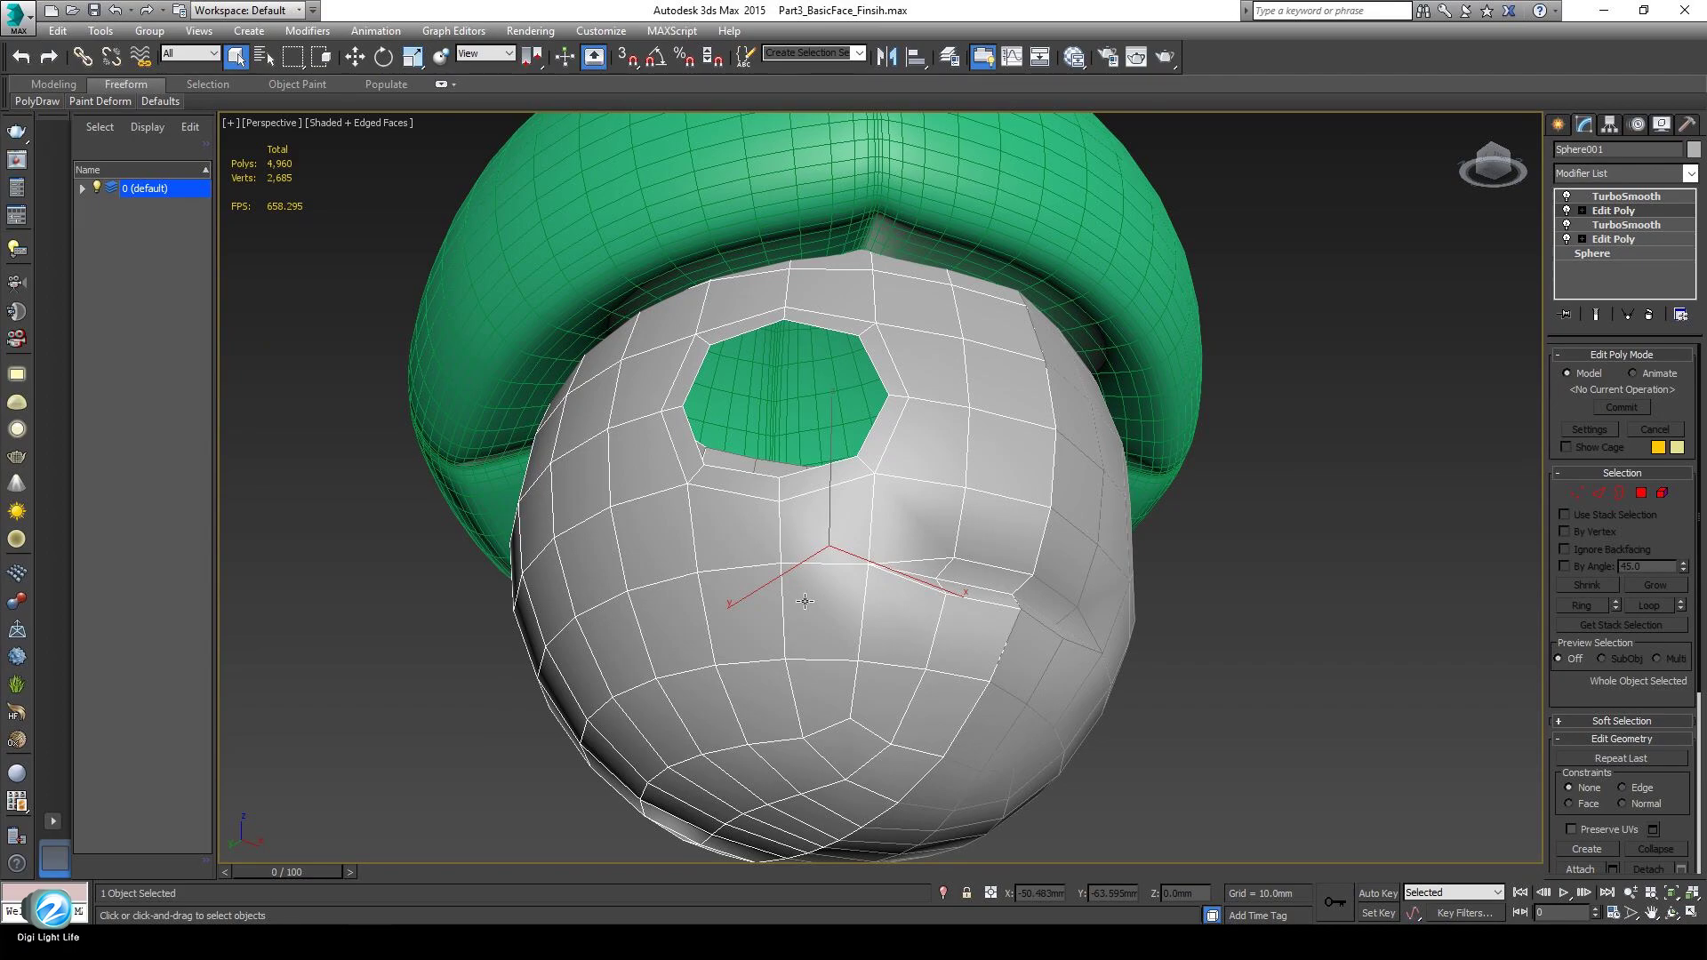
{"action": "middle_click_drag", "start_coordinate": [805, 601], "coordinate": [801, 615], "text": "alt"}
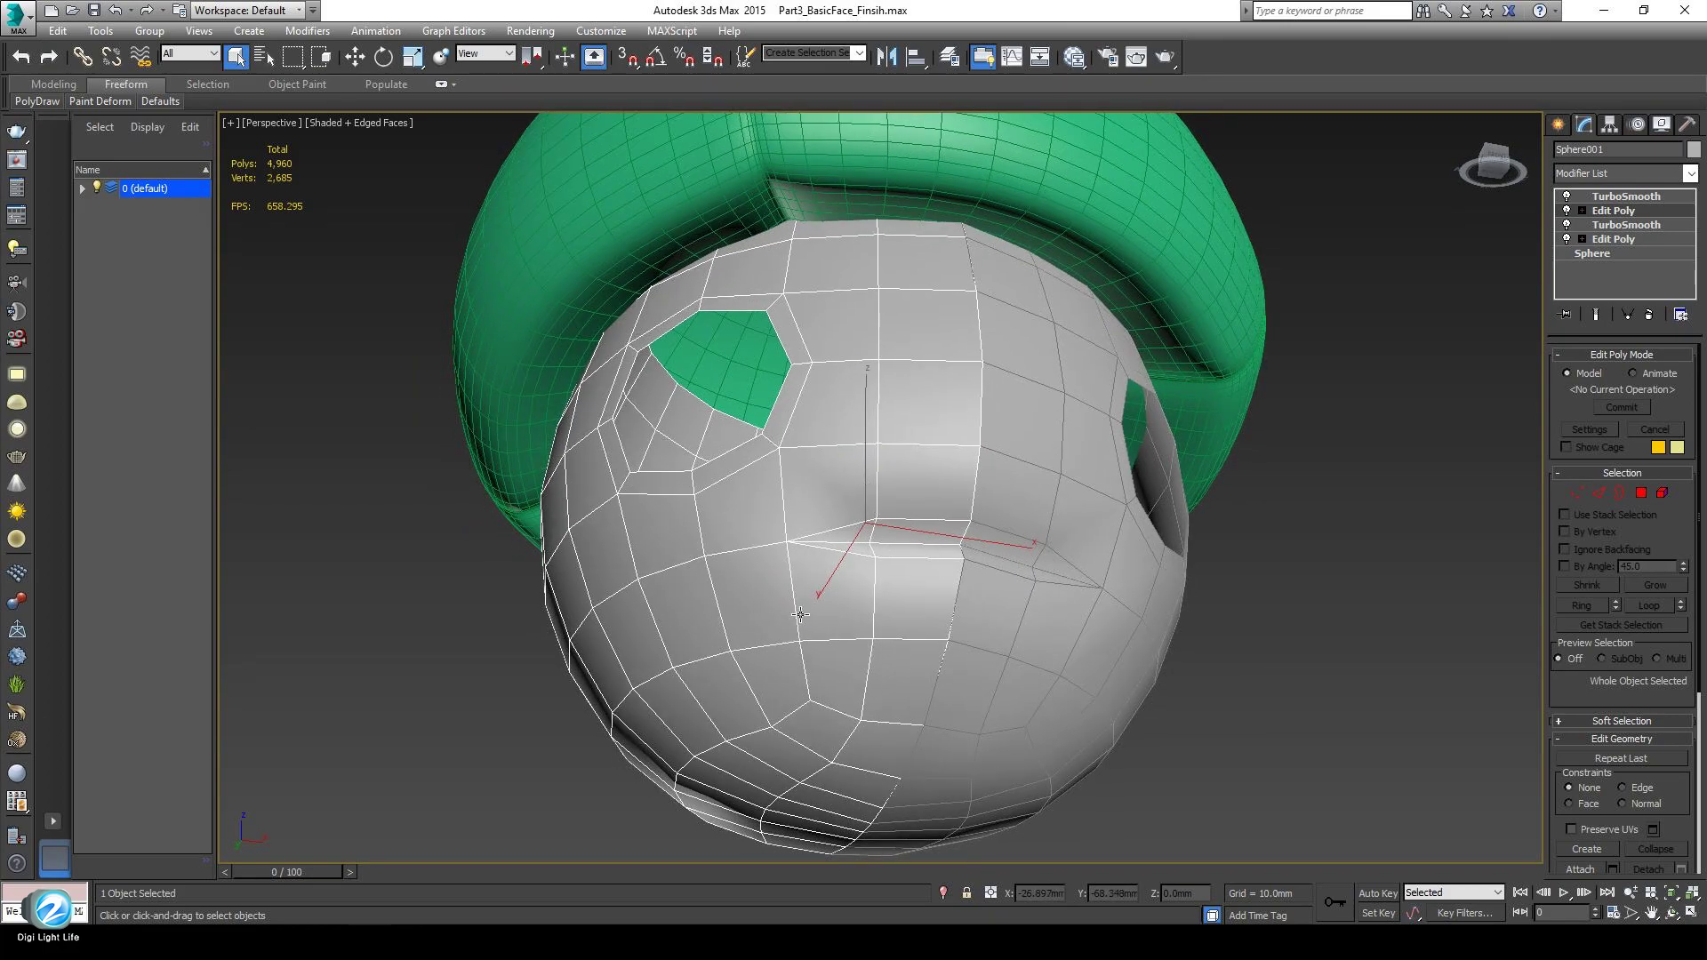
{"action": "middle_click_drag", "start_coordinate": [800, 495], "coordinate": [850, 514], "text": "alt"}
{"action": "scroll", "coordinate": [848, 509], "scroll_direction": "up", "scroll_amount": 3}
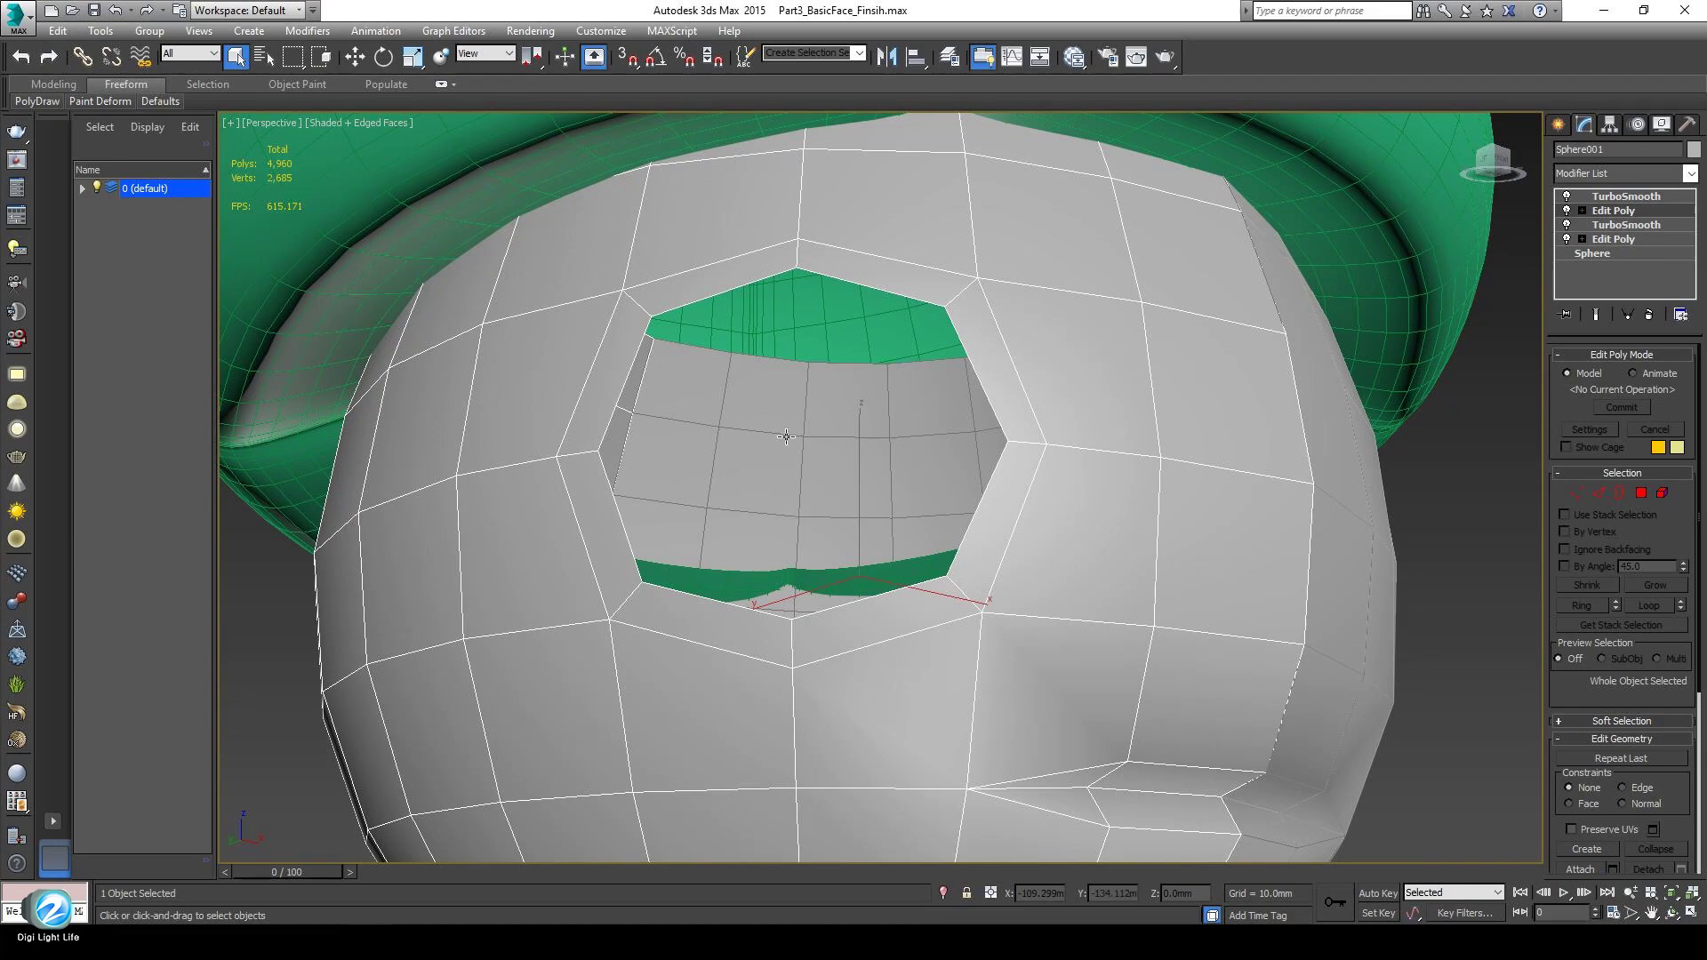
{"action": "middle_click_drag", "start_coordinate": [786, 437], "coordinate": [791, 452], "text": "alt"}
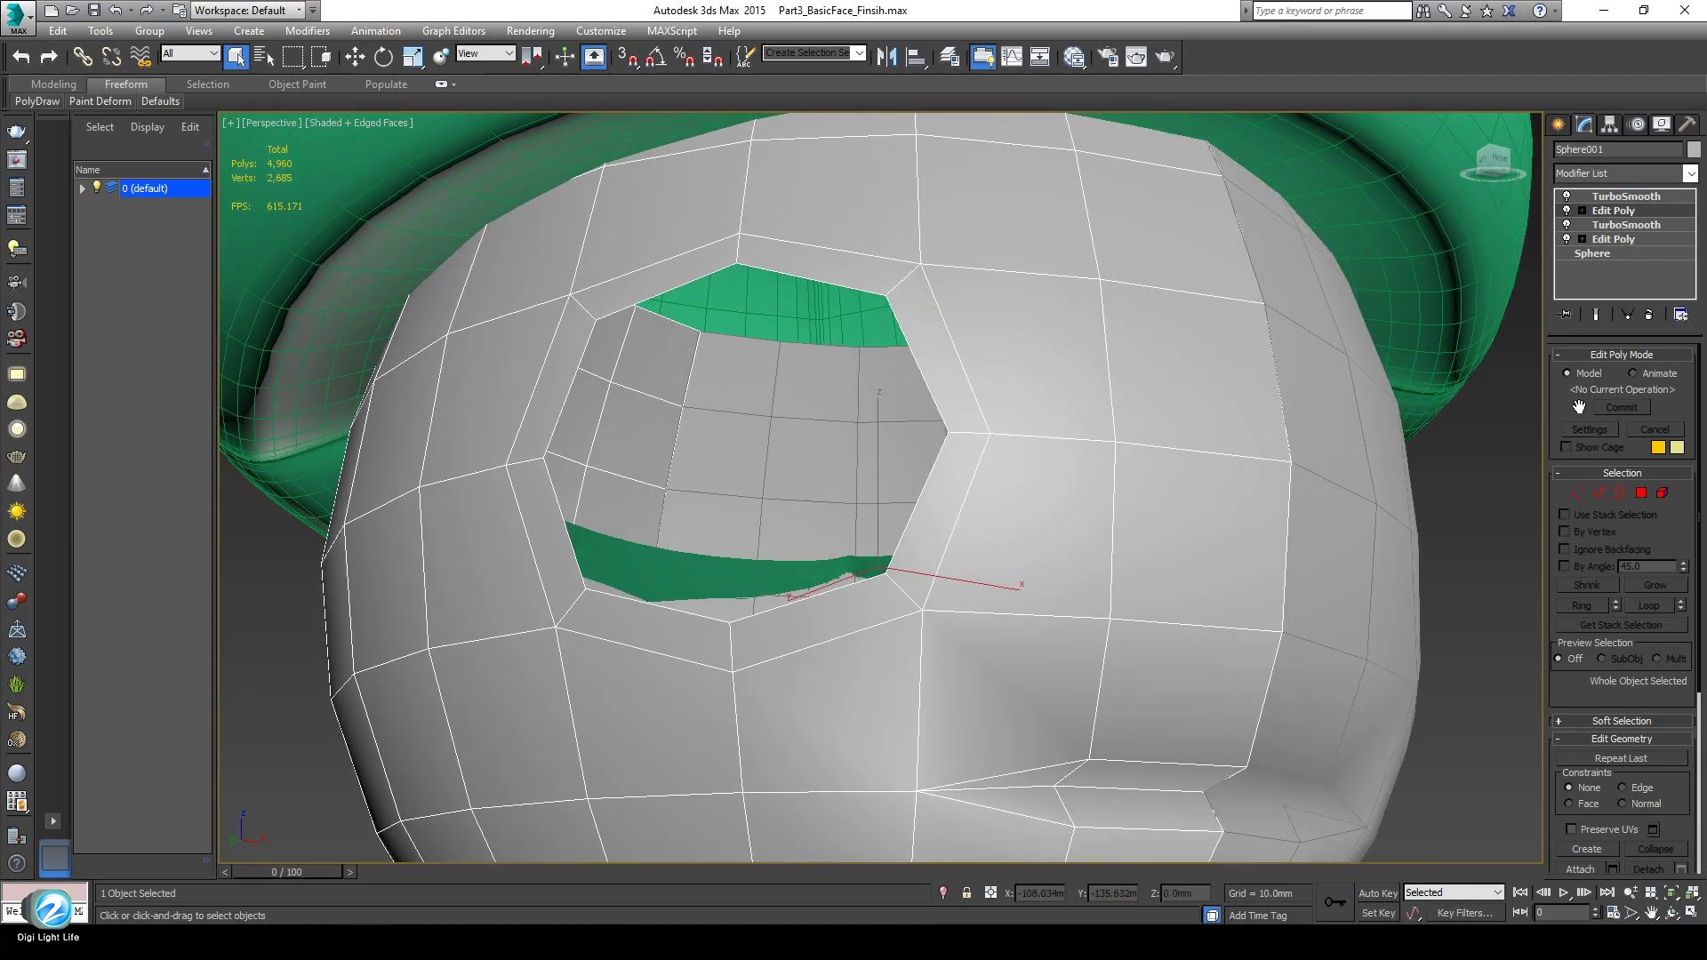
Select the three vertical edges above the eye opening at edge level and connect them with new edges.
{"action": "left_click", "coordinate": [1598, 494]}
{"action": "middle_click_drag", "start_coordinate": [1032, 566], "coordinate": [807, 404], "text": "alt"}
{"action": "left_click", "coordinate": [585, 221]}
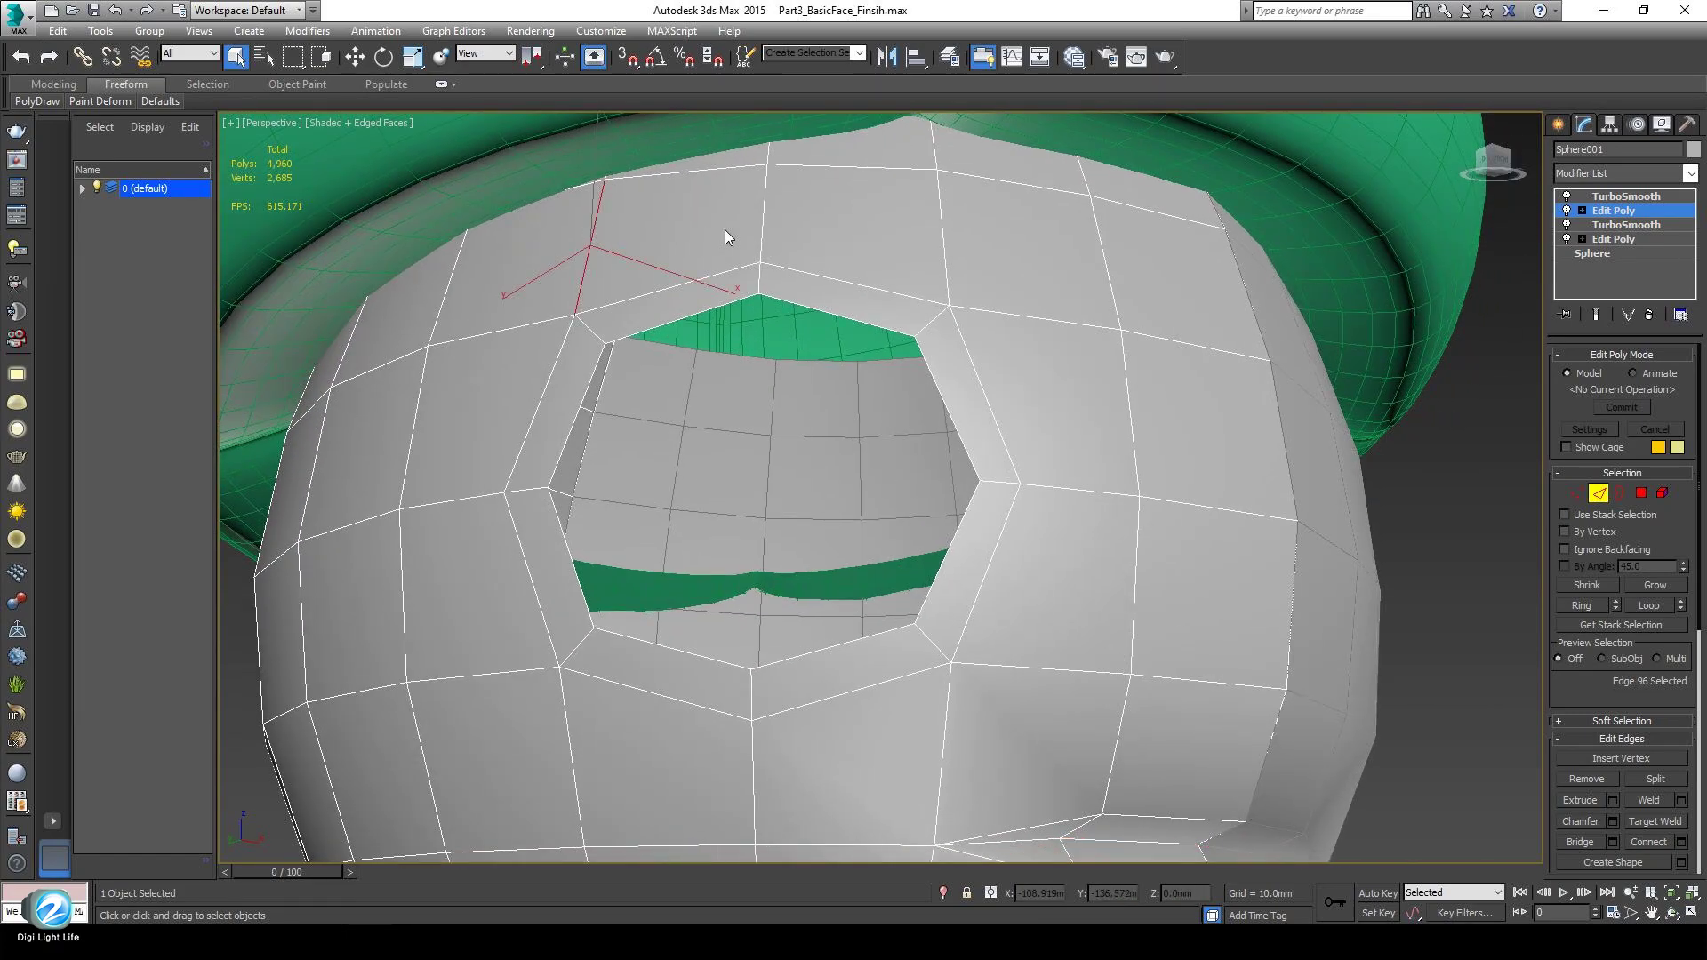
{"action": "left_click", "coordinate": [761, 233], "text": "ctrl"}
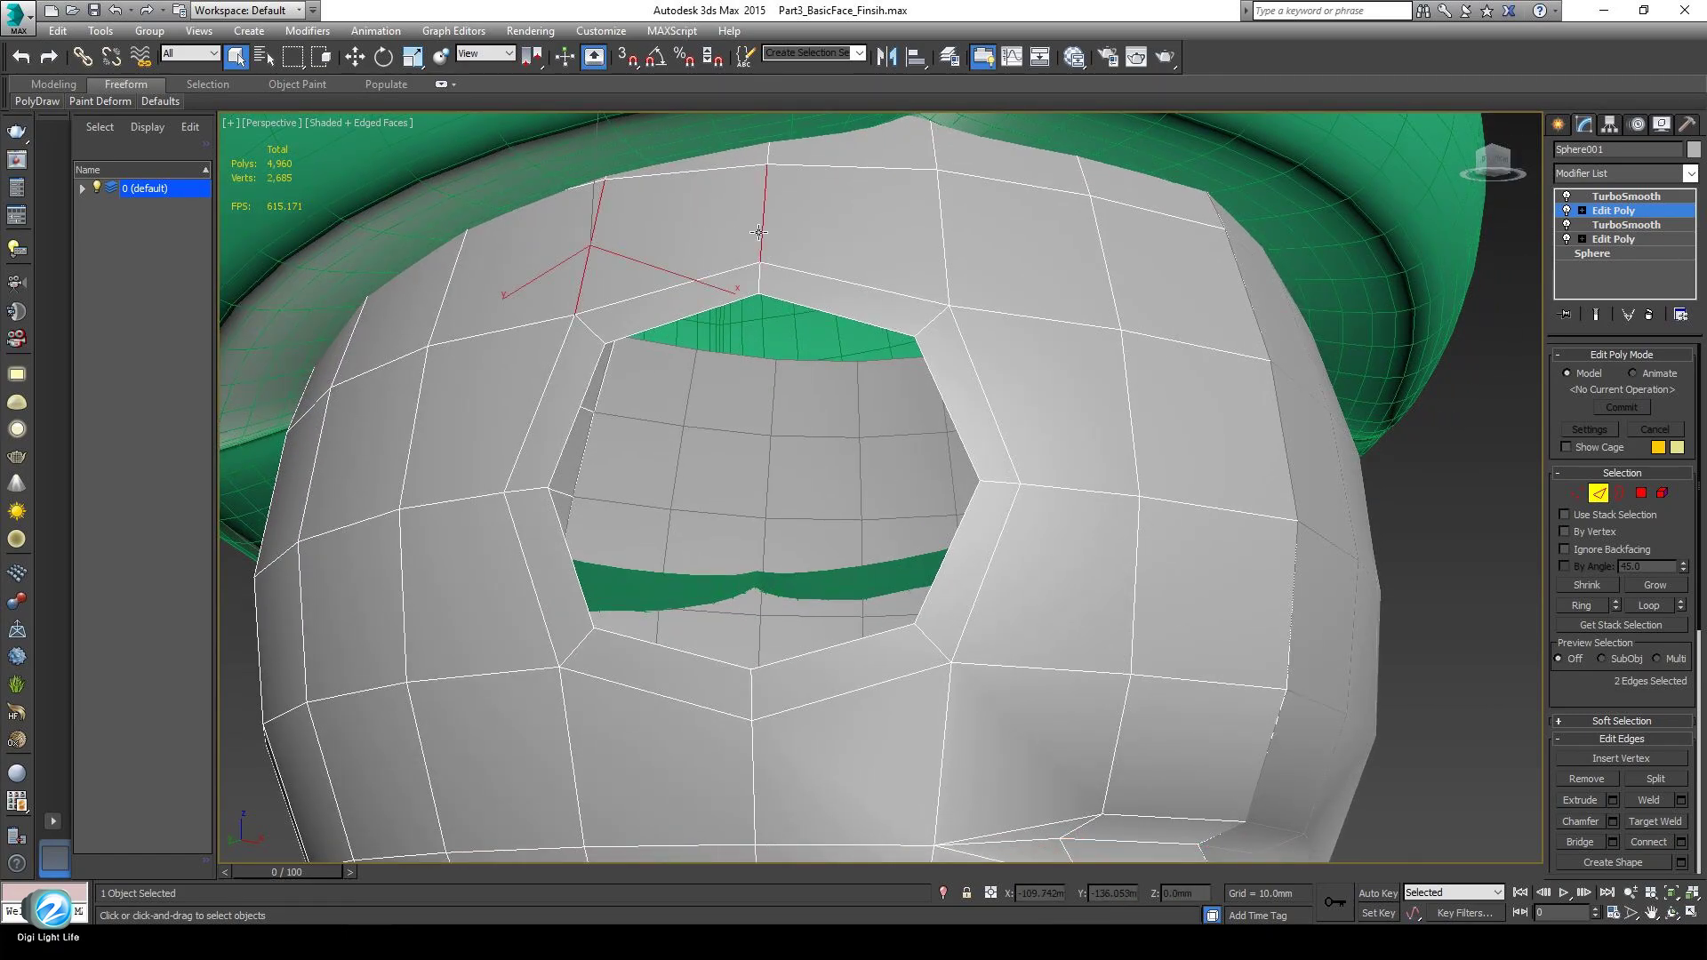
{"action": "left_click", "coordinate": [944, 253], "text": "ctrl"}
{"action": "middle_click_drag", "start_coordinate": [894, 365], "coordinate": [835, 380]}
{"action": "right_click", "coordinate": [1268, 402]}
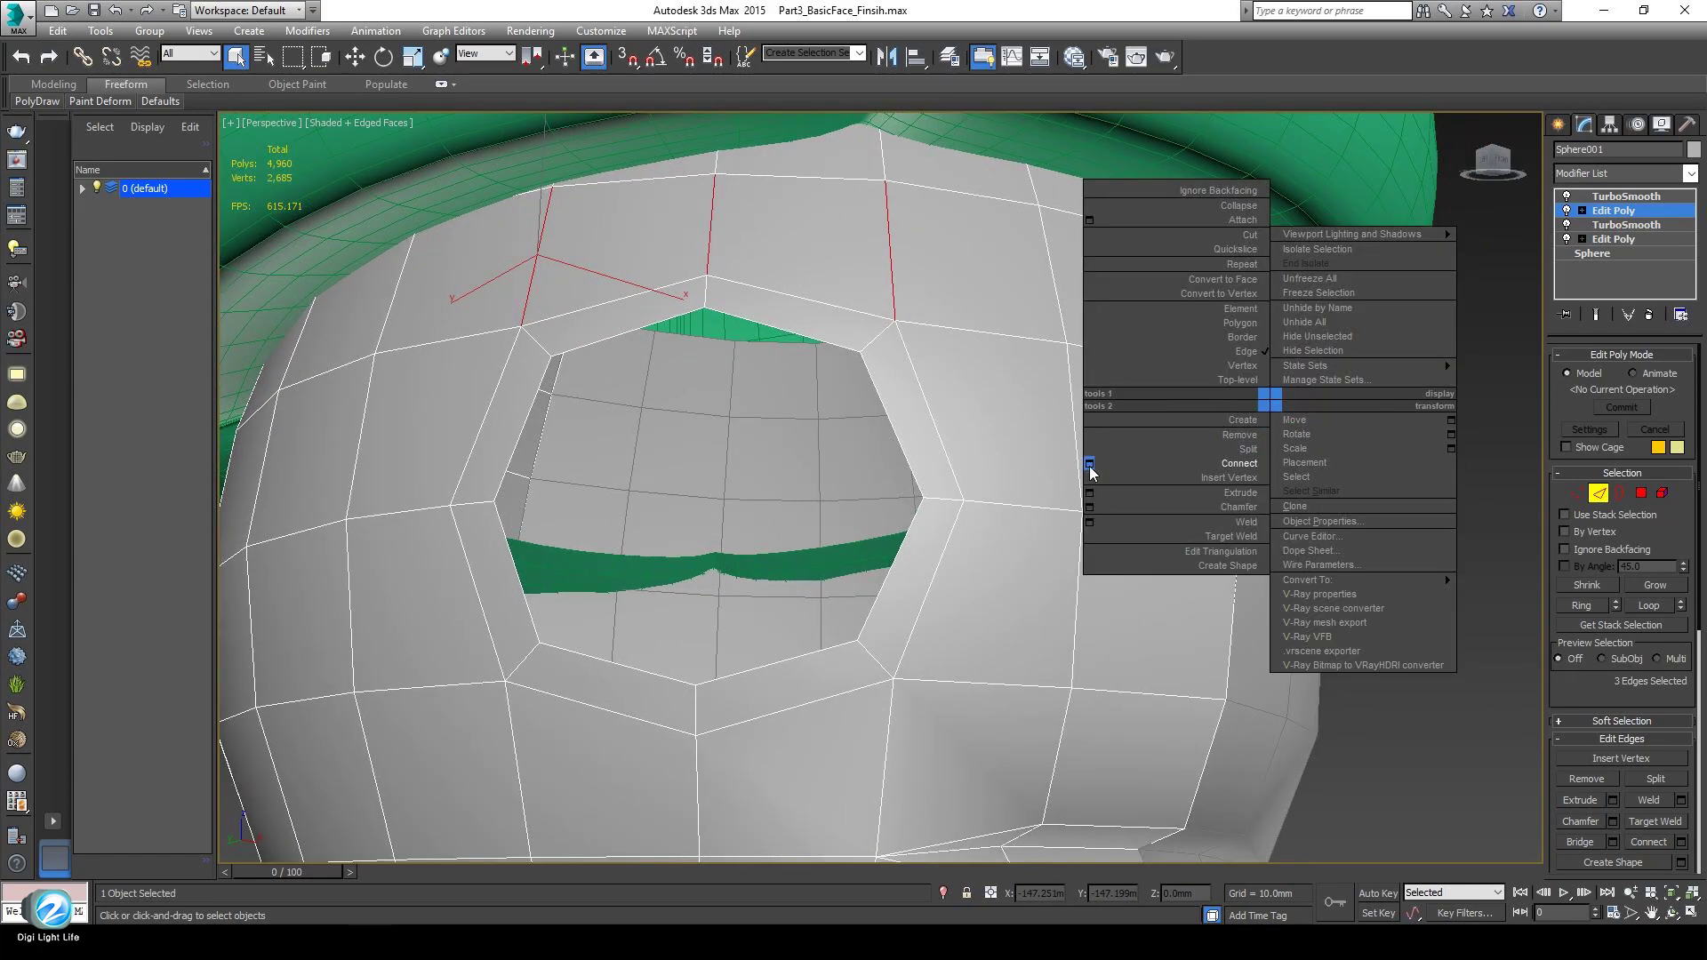
{"action": "left_click", "coordinate": [1226, 478]}
{"action": "right_click", "coordinate": [1234, 445]}
{"action": "right_click", "coordinate": [1229, 406]}
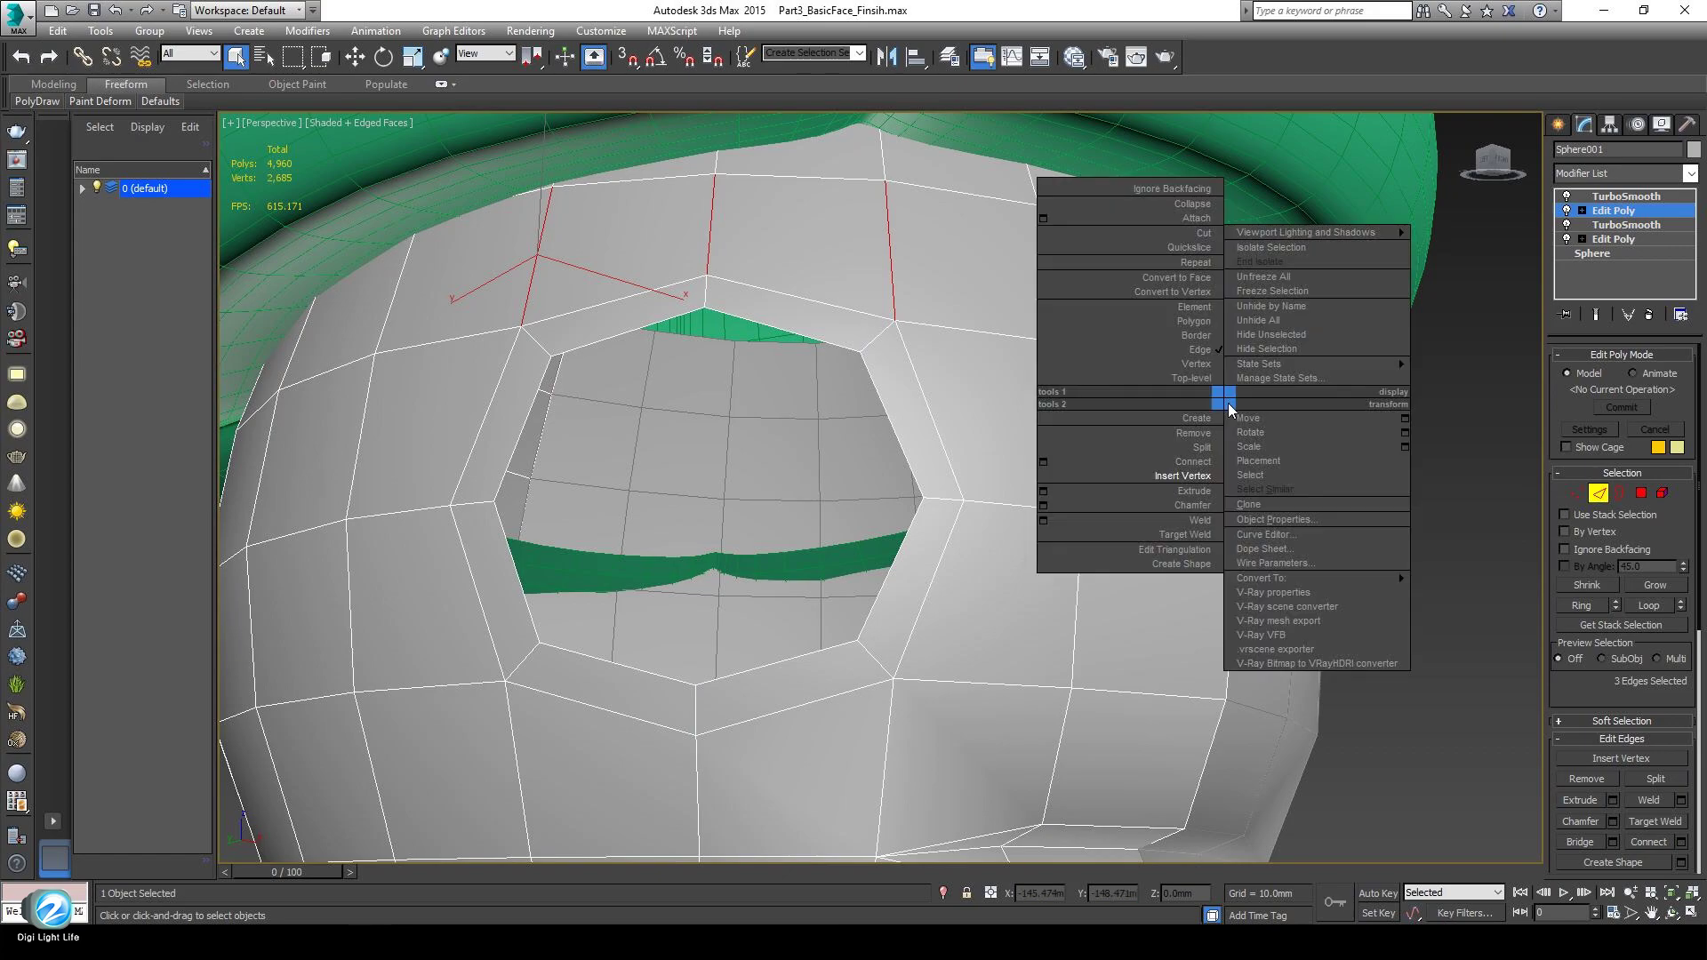
{"action": "left_click", "coordinate": [1190, 461]}
{"action": "middle_click_drag", "start_coordinate": [951, 415], "coordinate": [984, 379], "text": "alt"}
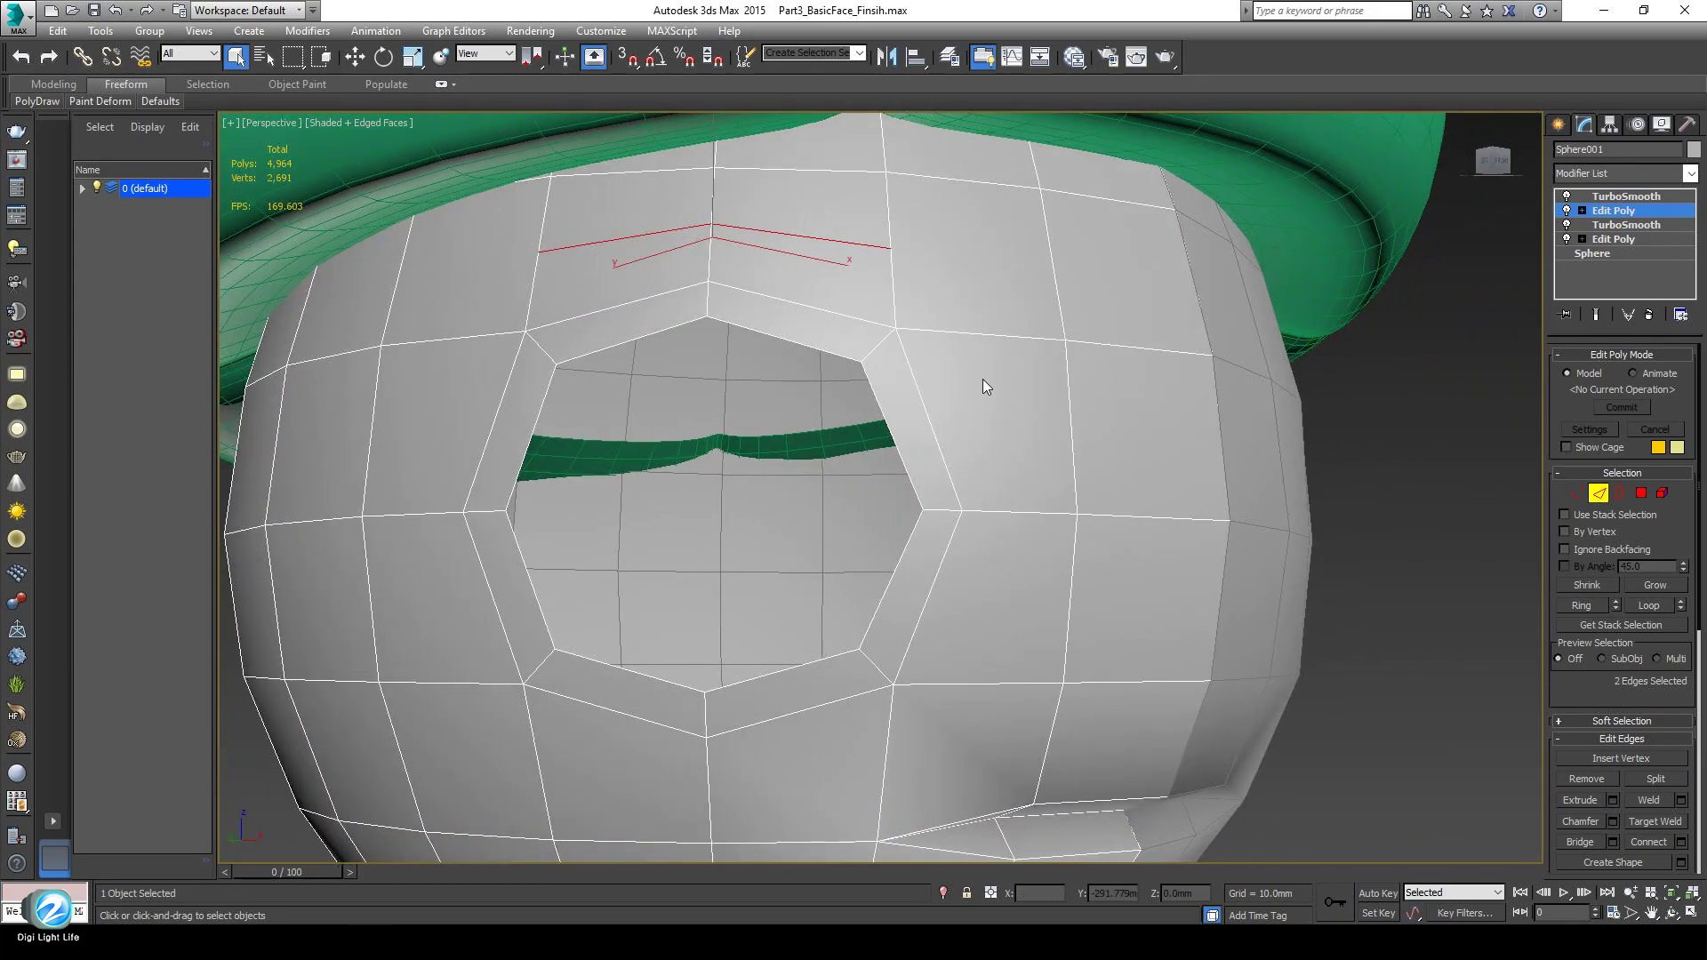
Connect the three horizontal edges on the nose side of the eye opening and the vertical edge running down to the mouth corner.
{"action": "left_click", "coordinate": [985, 337]}
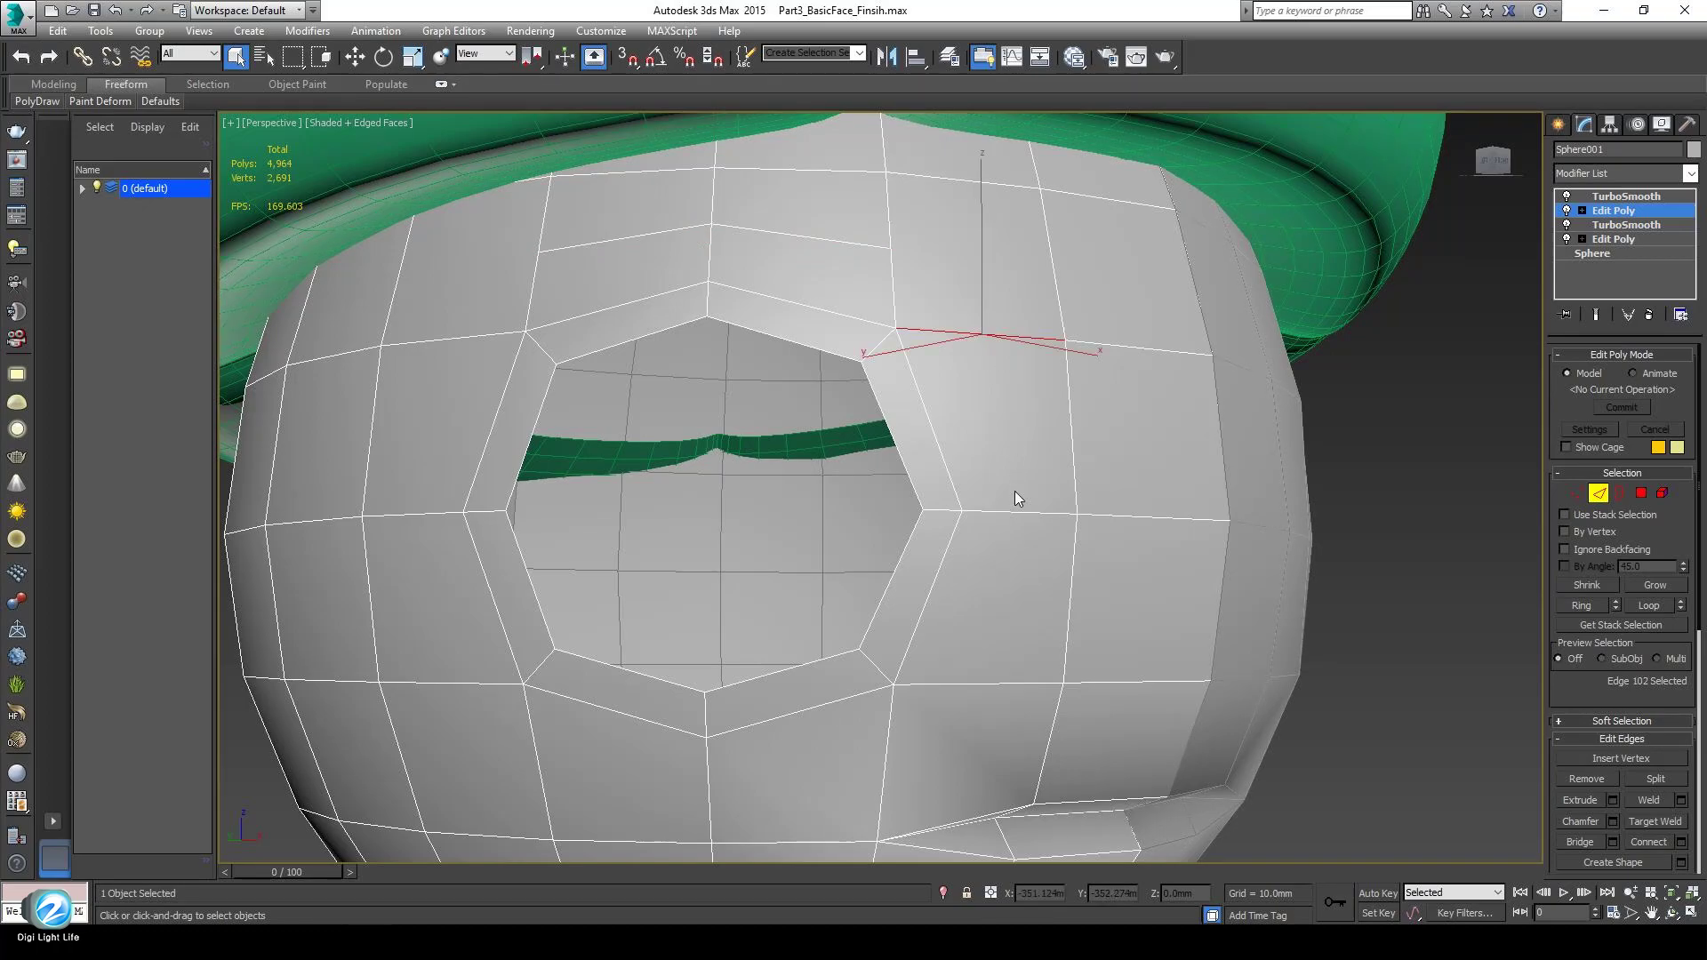
{"action": "middle_click_drag", "start_coordinate": [1014, 496], "coordinate": [1002, 476], "text": "alt"}
{"action": "left_click", "coordinate": [1019, 478], "text": "ctrl"}
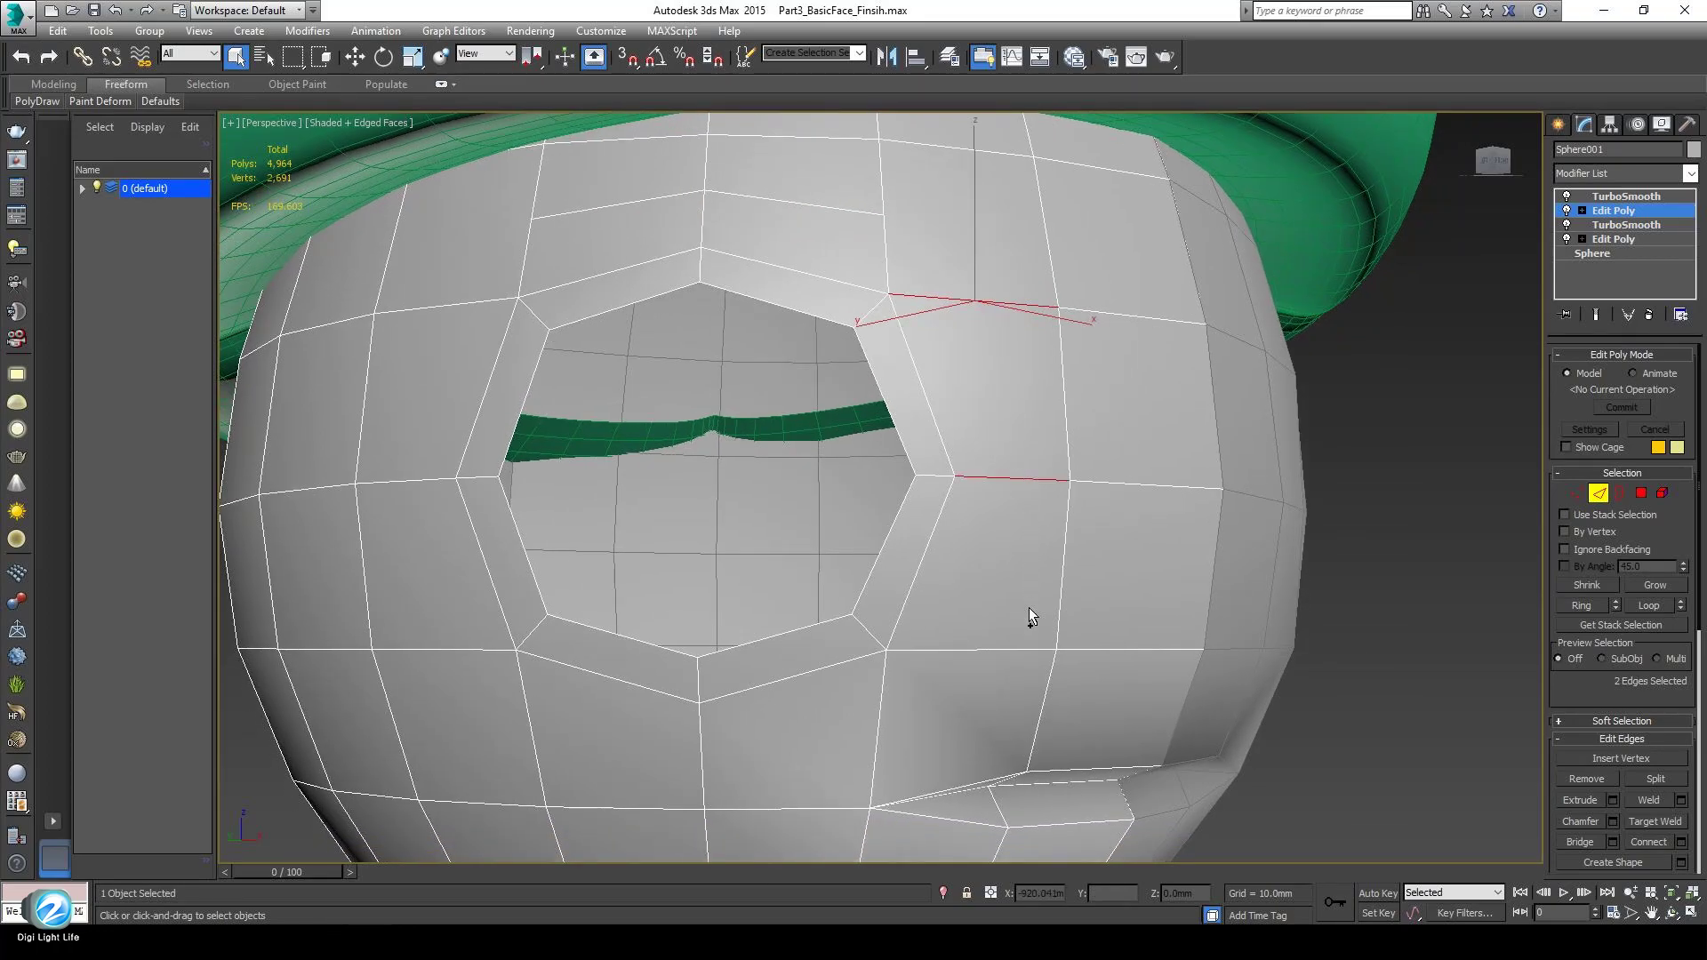
{"action": "left_click", "coordinate": [1013, 650], "text": "ctrl"}
{"action": "middle_click_drag", "start_coordinate": [967, 589], "coordinate": [889, 601], "text": "alt"}
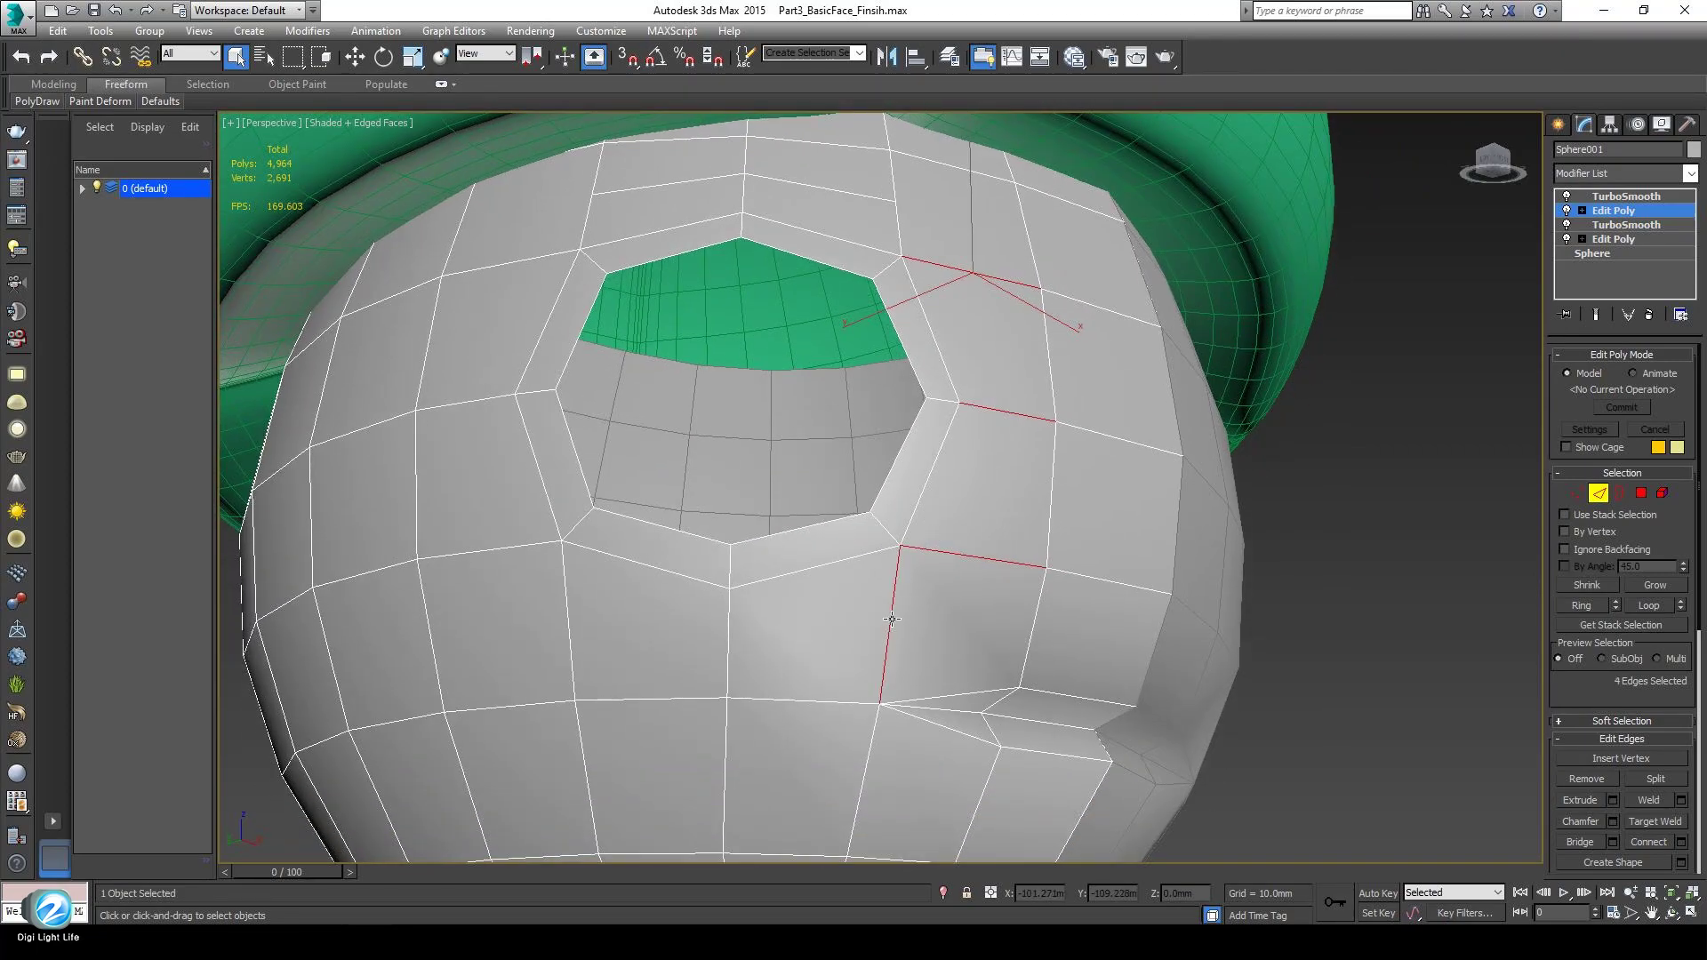
{"action": "right_click", "coordinate": [1071, 549]}
{"action": "left_click", "coordinate": [1033, 514]}
{"action": "middle_click_drag", "start_coordinate": [1033, 514], "coordinate": [886, 583], "text": "alt"}
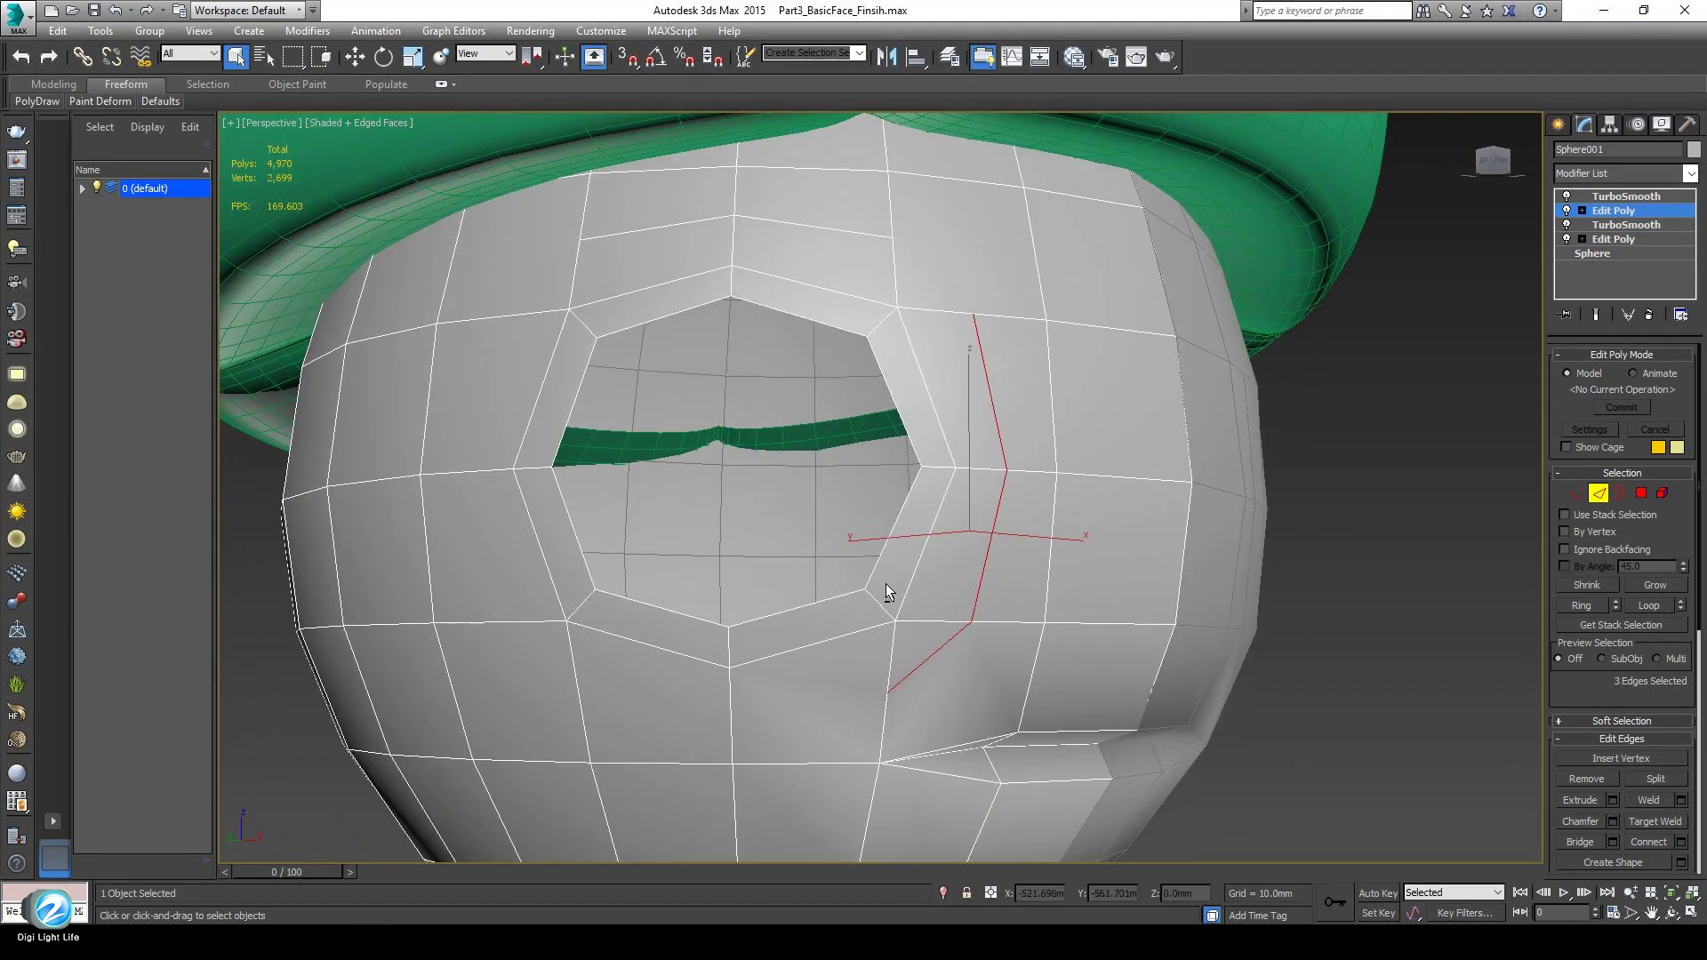
Connect the end vertex of the new edges above the eye to the upper end vertex of those on the nose side.
{"action": "left_click", "coordinate": [1572, 493]}
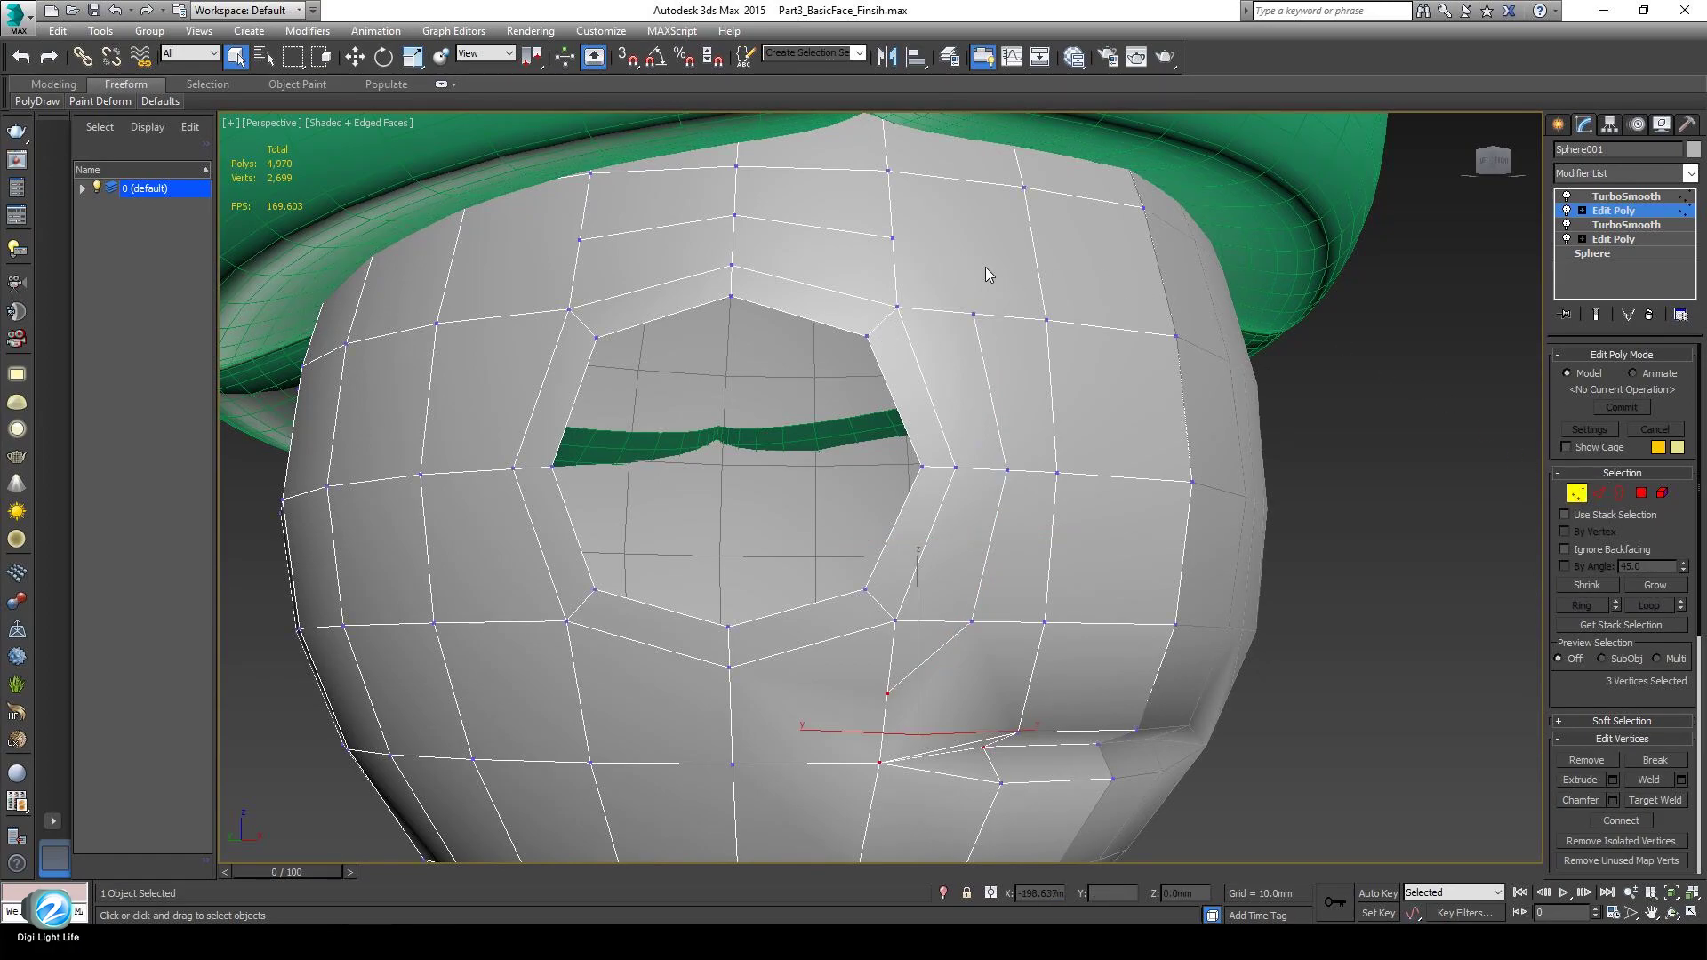
{"action": "left_click", "coordinate": [893, 238]}
{"action": "left_click", "coordinate": [974, 314], "text": "ctrl"}
{"action": "right_click", "coordinate": [1138, 313]}
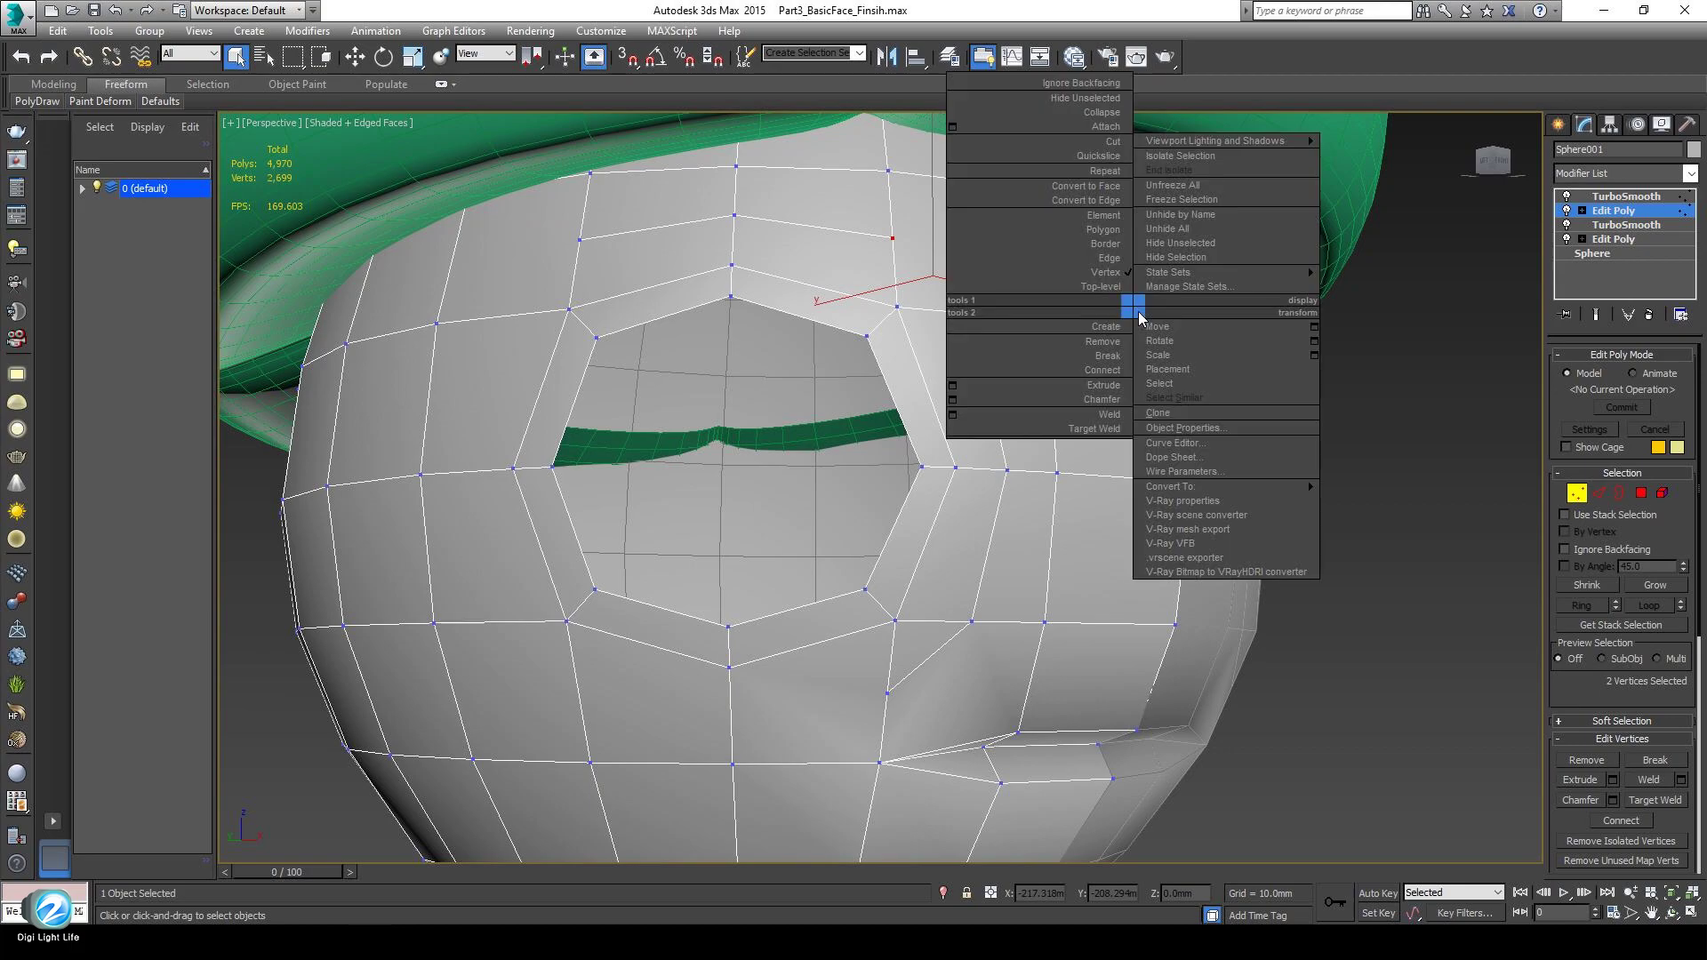
{"action": "left_click", "coordinate": [1107, 371]}
Connect the outer end vertex of the new edges above the eye to the neighbouring grid vertex on the outer side of the head.
{"action": "middle_click_drag", "start_coordinate": [802, 391], "coordinate": [880, 381], "text": "alt"}
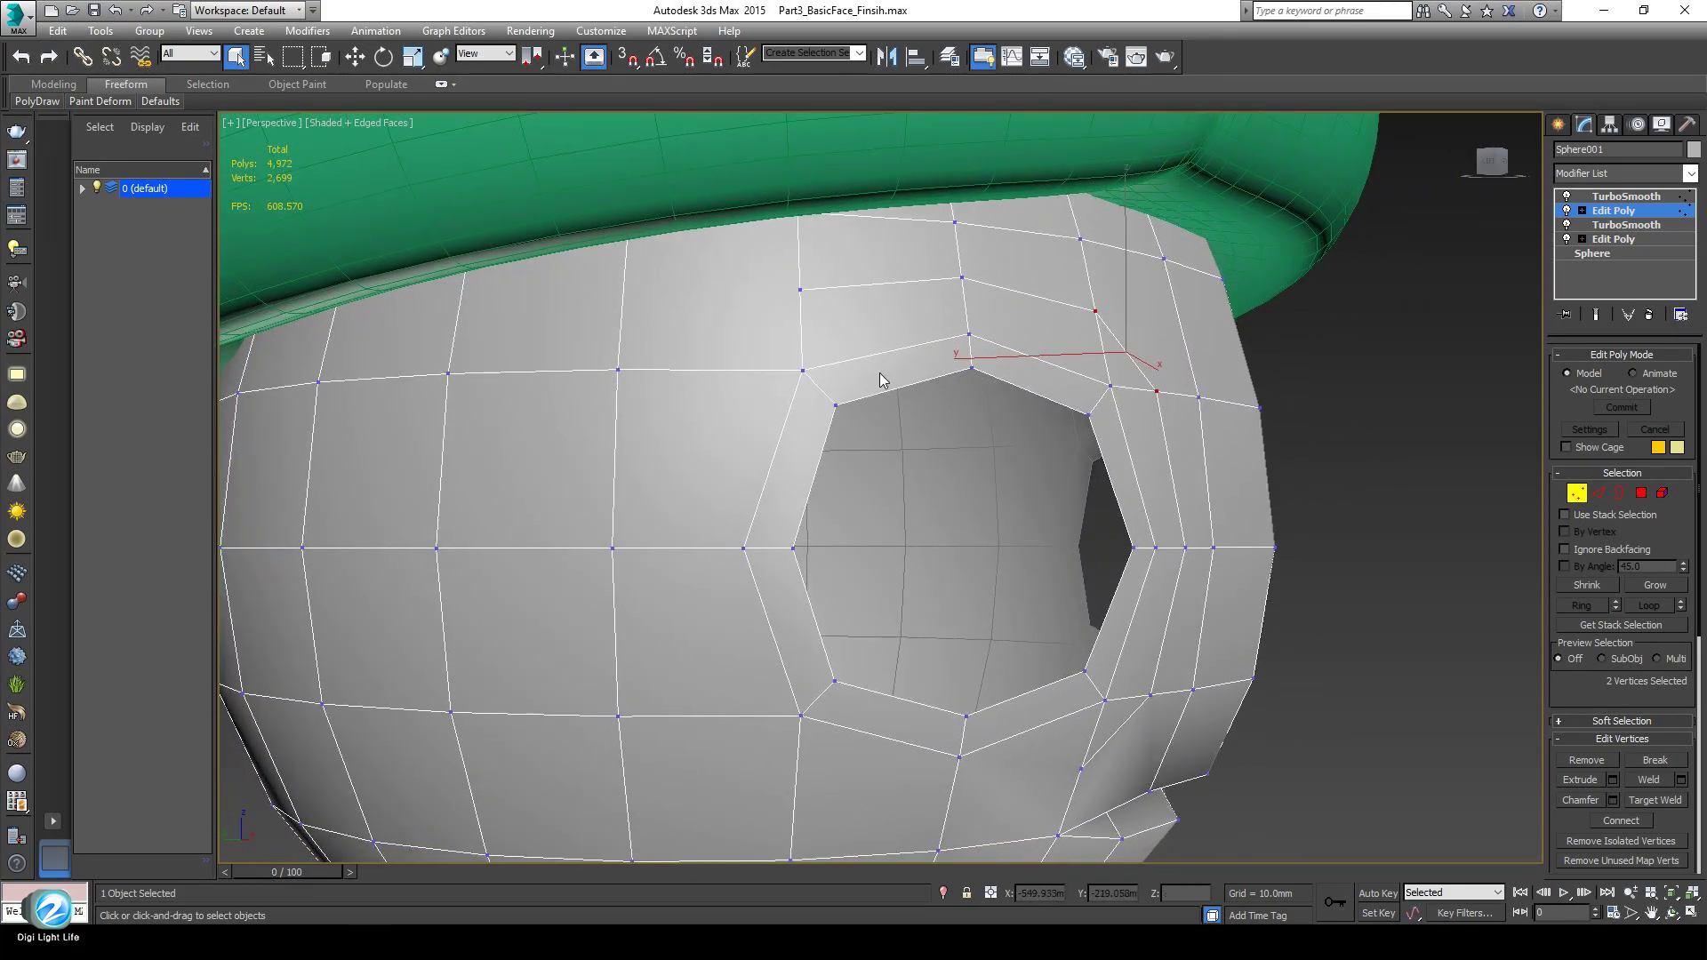
{"action": "right_click", "coordinate": [1036, 450]}
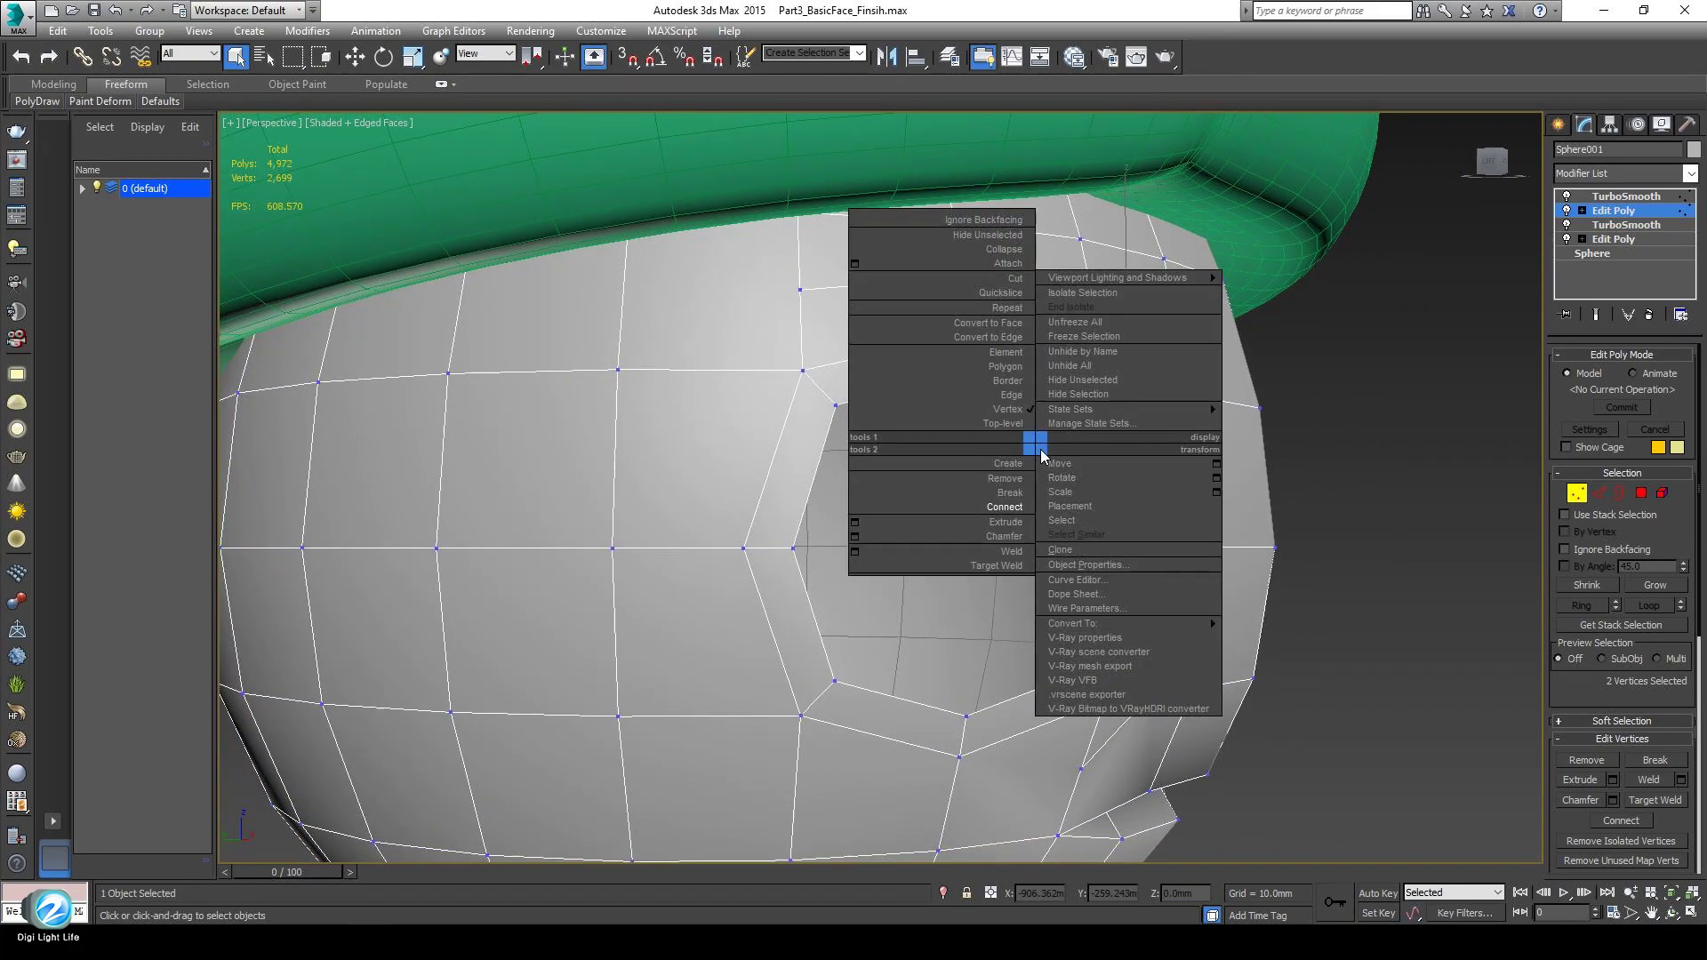
{"action": "left_click", "coordinate": [1023, 279]}
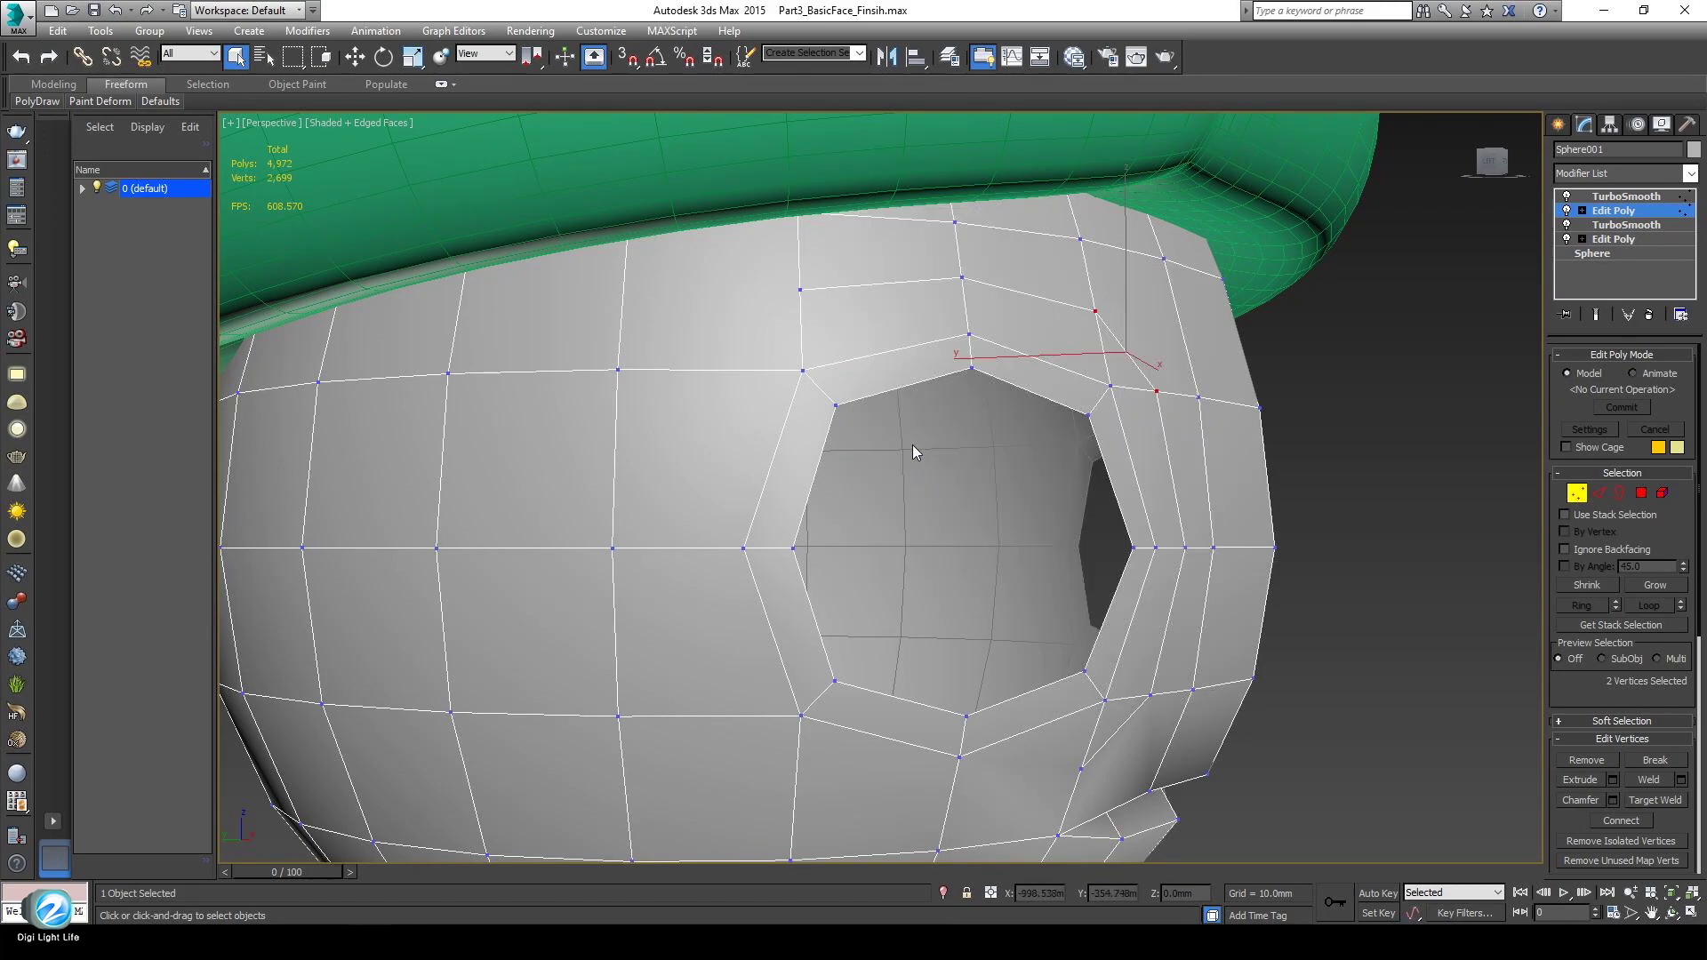
{"action": "left_click", "coordinate": [800, 290]}
{"action": "right_click", "coordinate": [642, 379]}
{"action": "left_click", "coordinate": [618, 369], "text": "ctrl"}
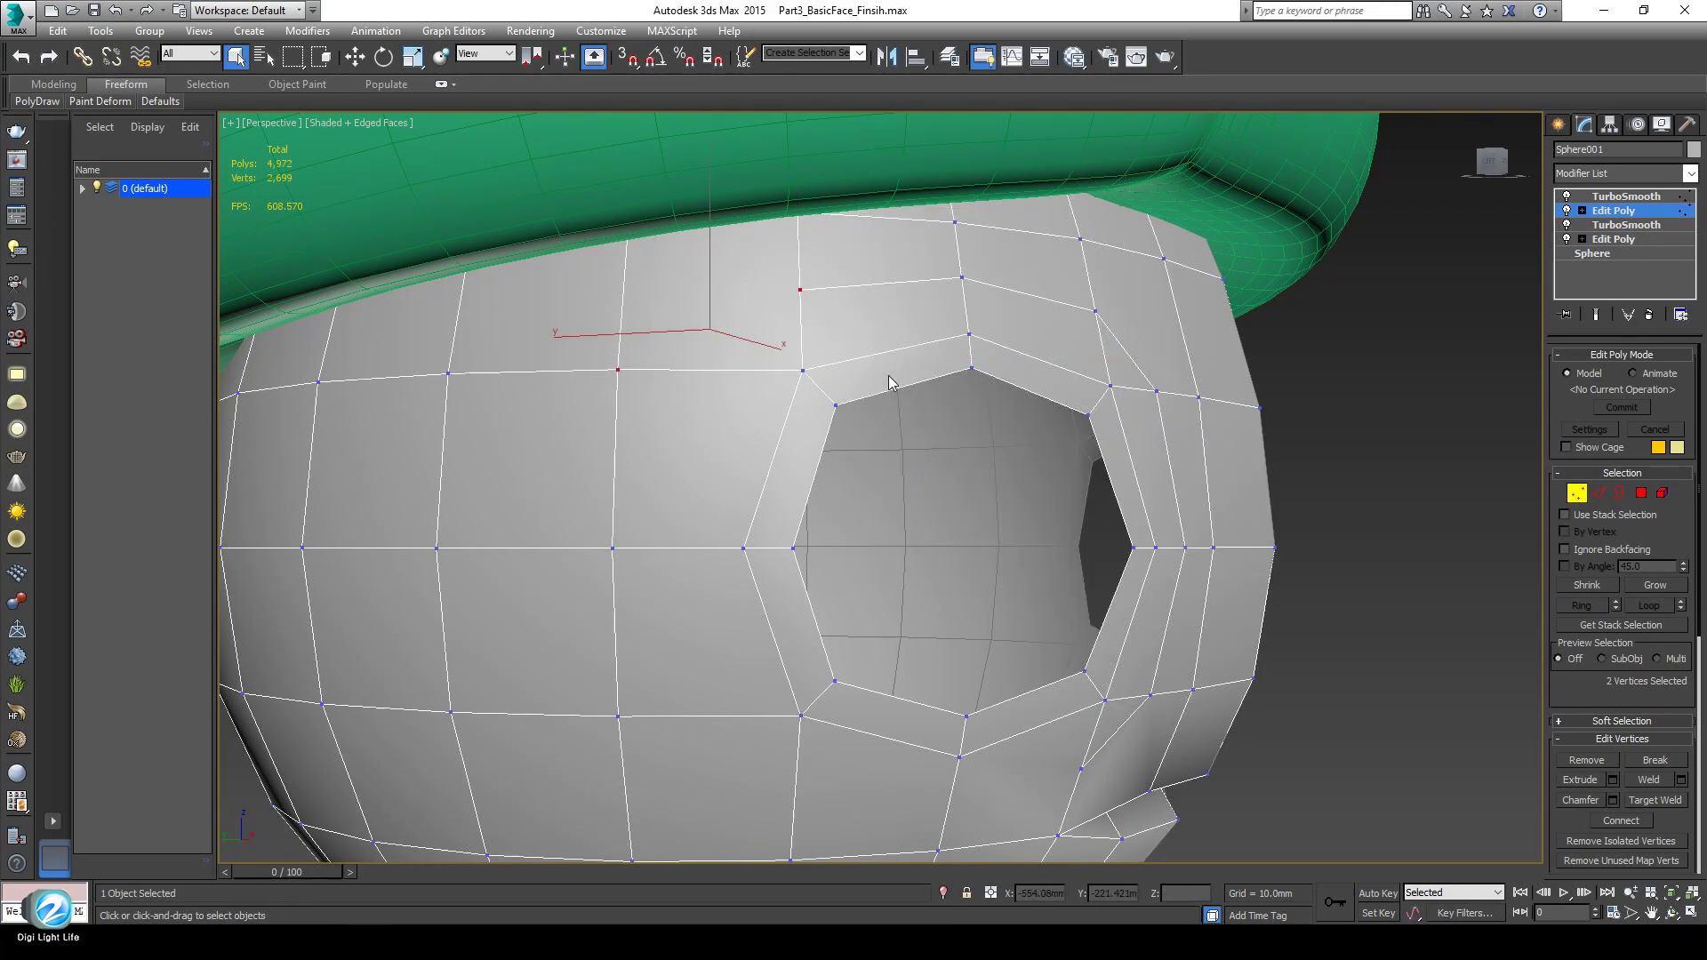
{"action": "right_click", "coordinate": [888, 374]}
{"action": "left_click", "coordinate": [875, 440]}
{"action": "middle_click_drag", "start_coordinate": [938, 484], "coordinate": [1144, 482], "text": "alt"}
{"action": "scroll", "coordinate": [873, 501], "scroll_direction": "down", "scroll_amount": 3}
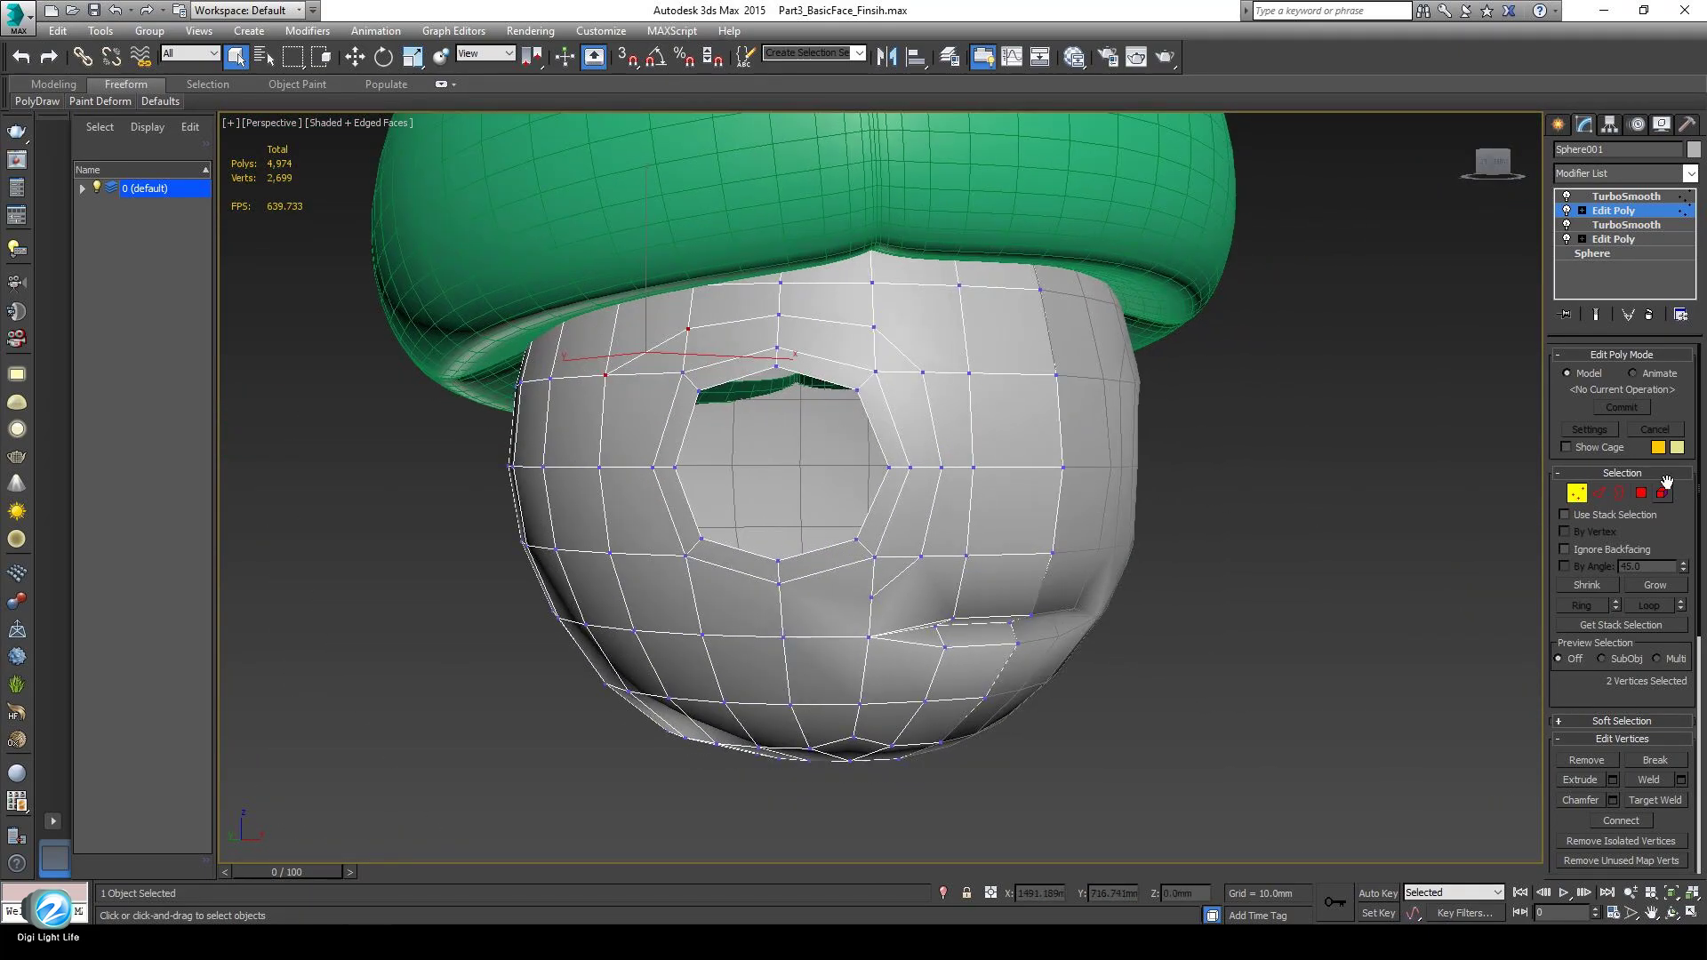
Select the two new horizontal edges above the eye opening at edge level and move them forward, out of the face, along Y.
{"action": "left_click", "coordinate": [1599, 493]}
{"action": "middle_click_drag", "start_coordinate": [827, 418], "coordinate": [735, 331], "text": "alt"}
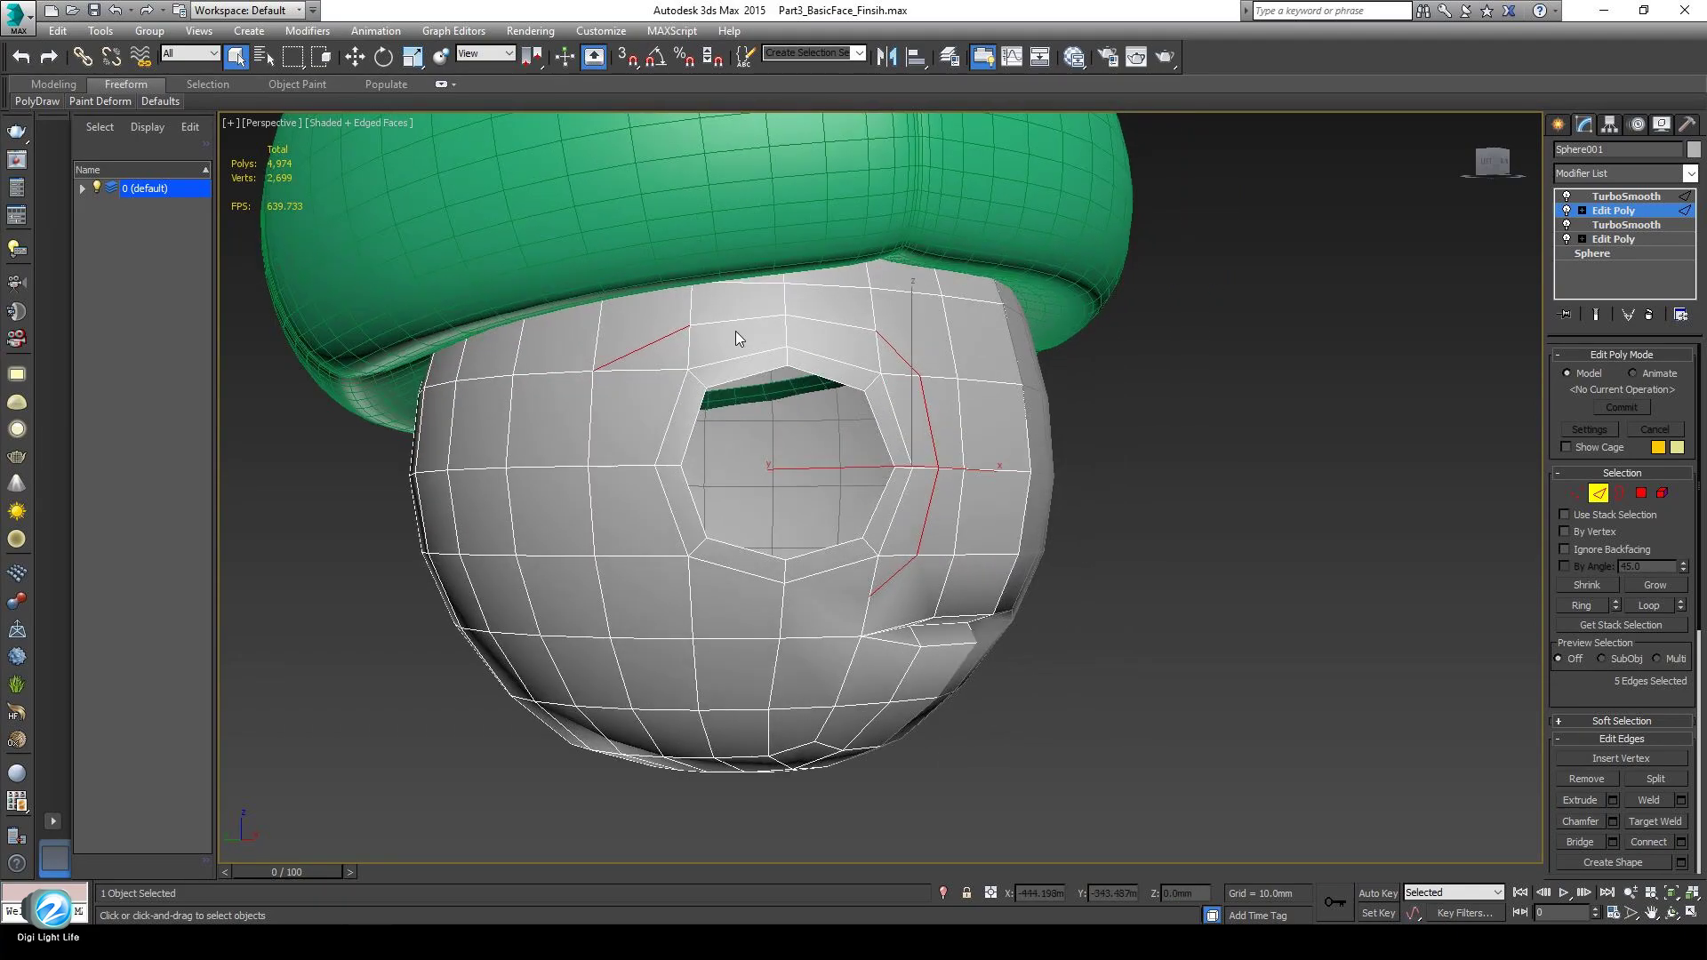
{"action": "left_click", "coordinate": [748, 316]}
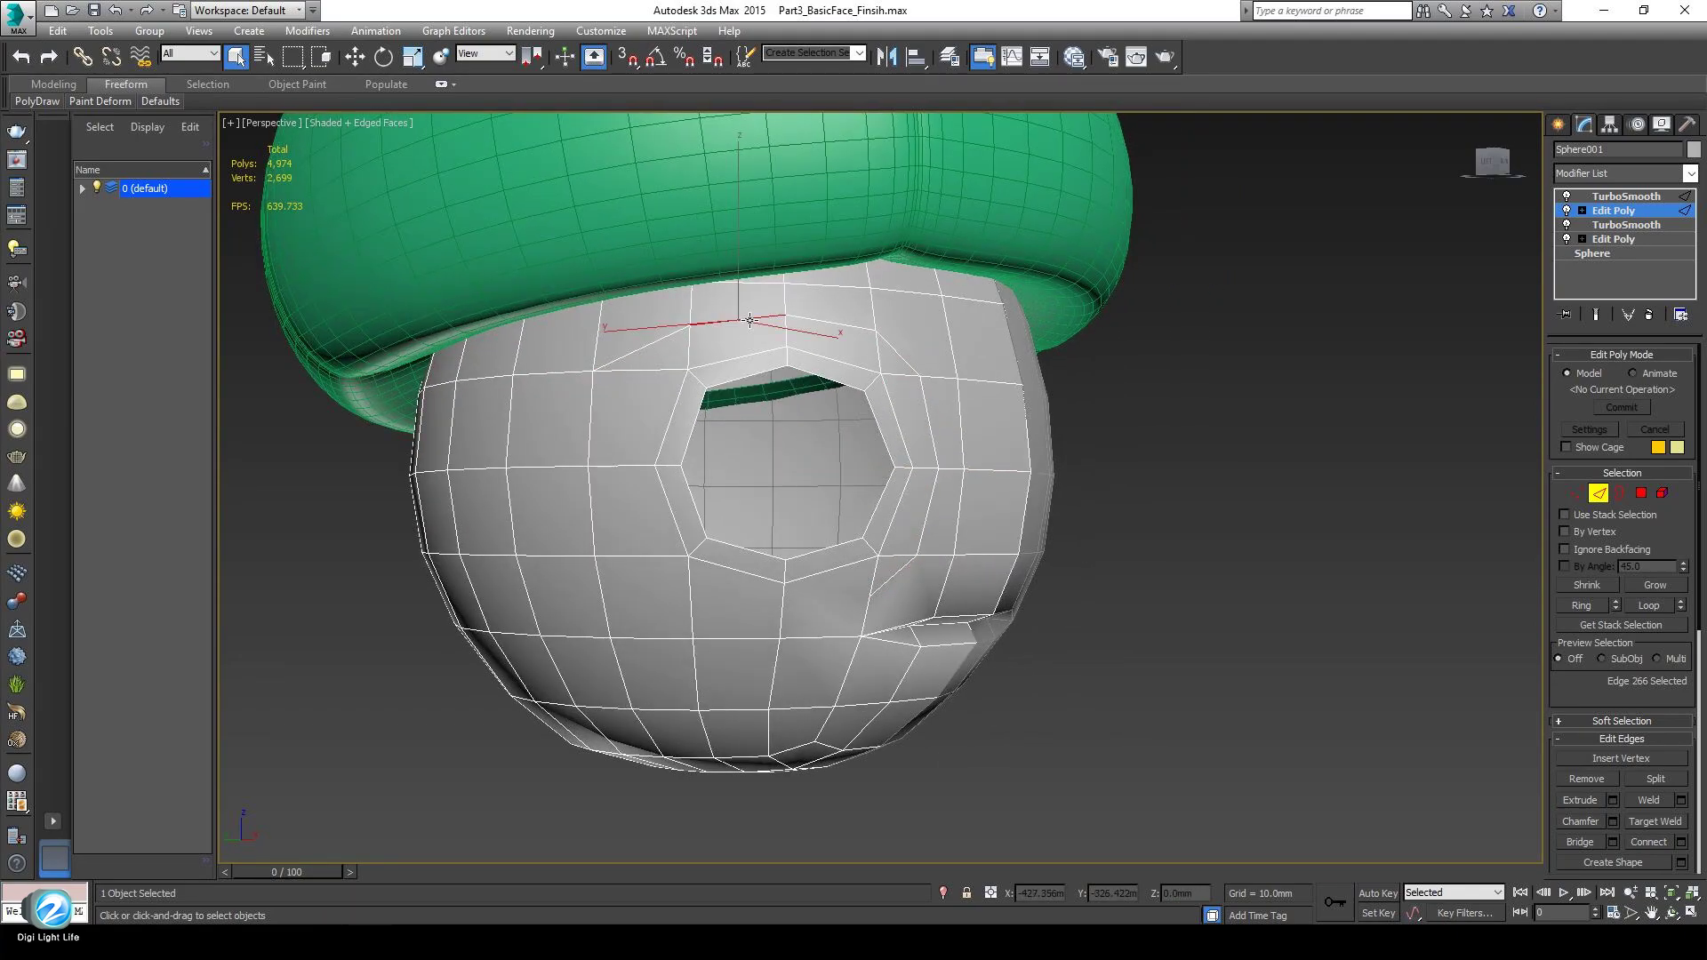
{"action": "left_click", "coordinate": [832, 324], "text": "ctrl"}
{"action": "middle_click_drag", "start_coordinate": [736, 397], "coordinate": [611, 271], "text": "alt"}
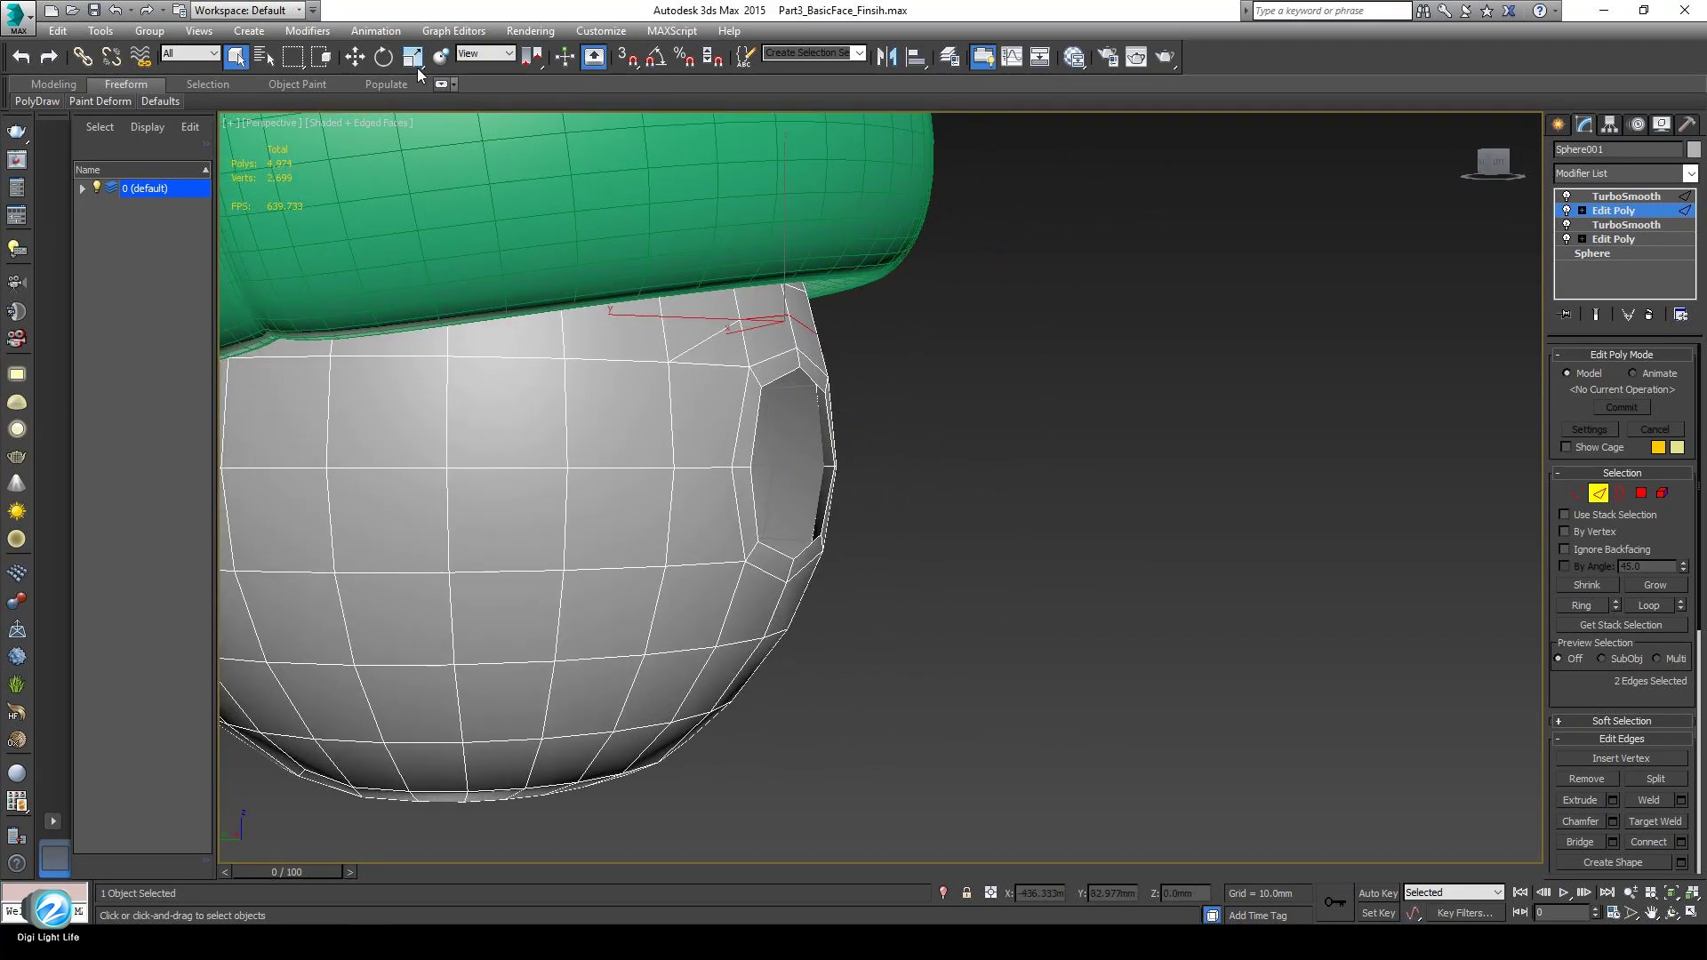
{"action": "left_click", "coordinate": [355, 56]}
{"action": "left_click_drag", "start_coordinate": [648, 318], "coordinate": [676, 318]}
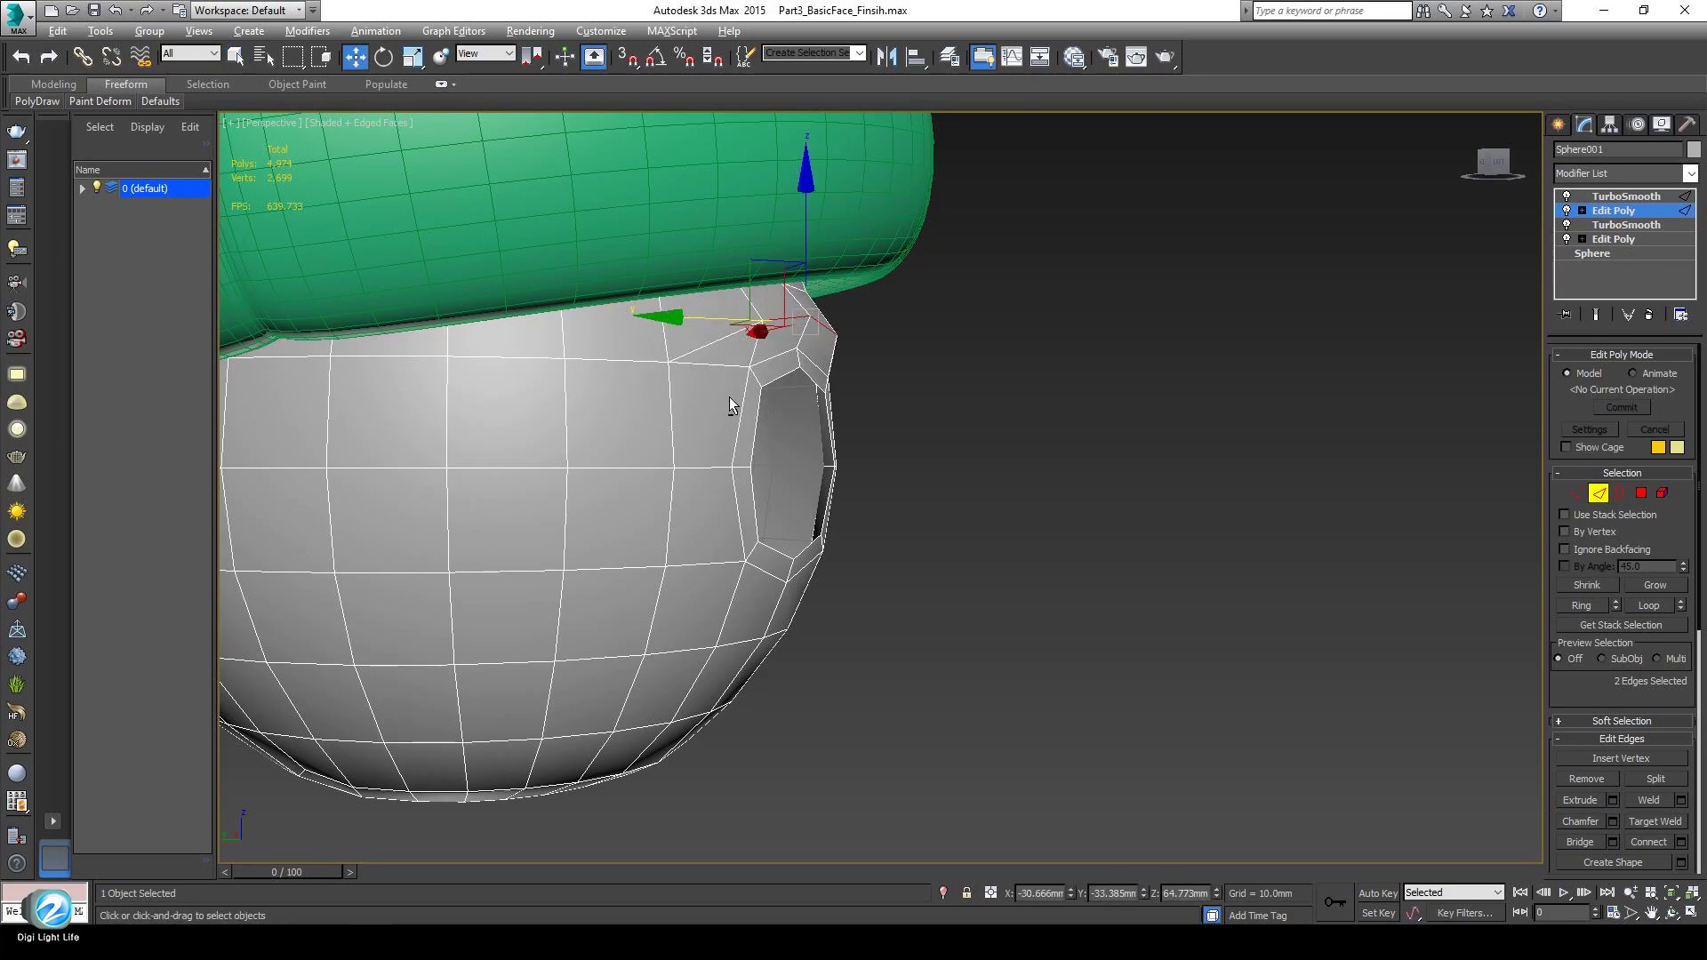
{"action": "middle_click_drag", "start_coordinate": [729, 396], "coordinate": [606, 400], "text": "alt"}
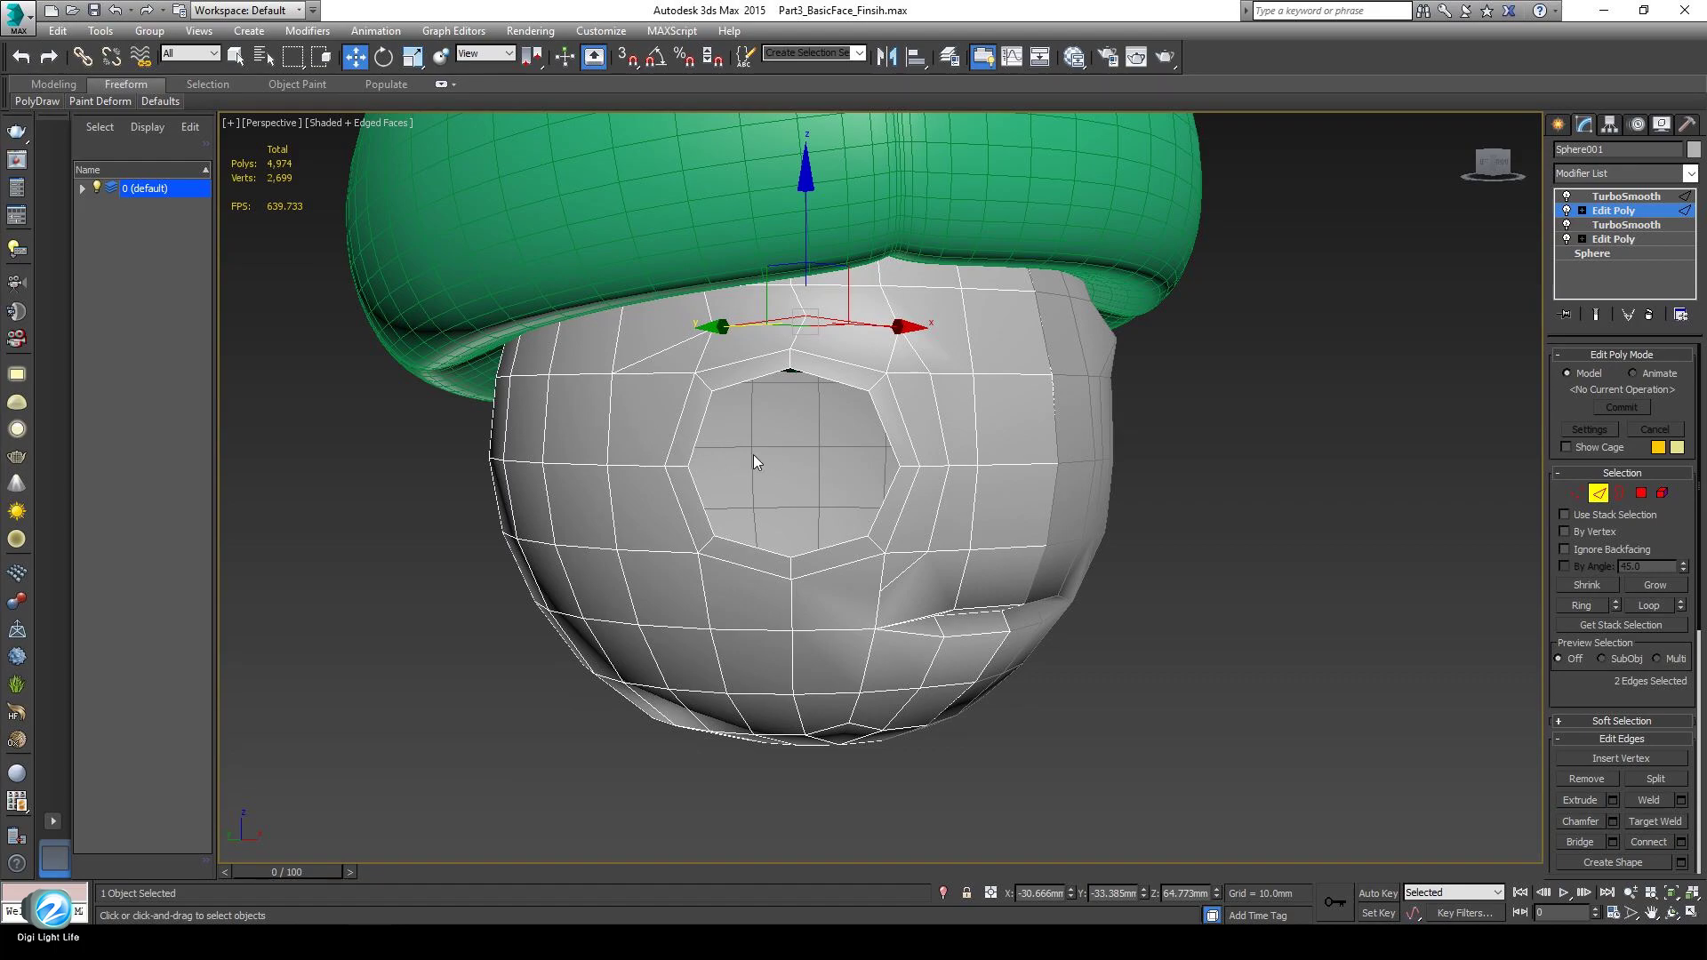
{"action": "middle_click_drag", "start_coordinate": [911, 442], "coordinate": [879, 520], "text": "alt"}
{"action": "scroll", "coordinate": [873, 461], "scroll_direction": "up", "scroll_amount": 3}
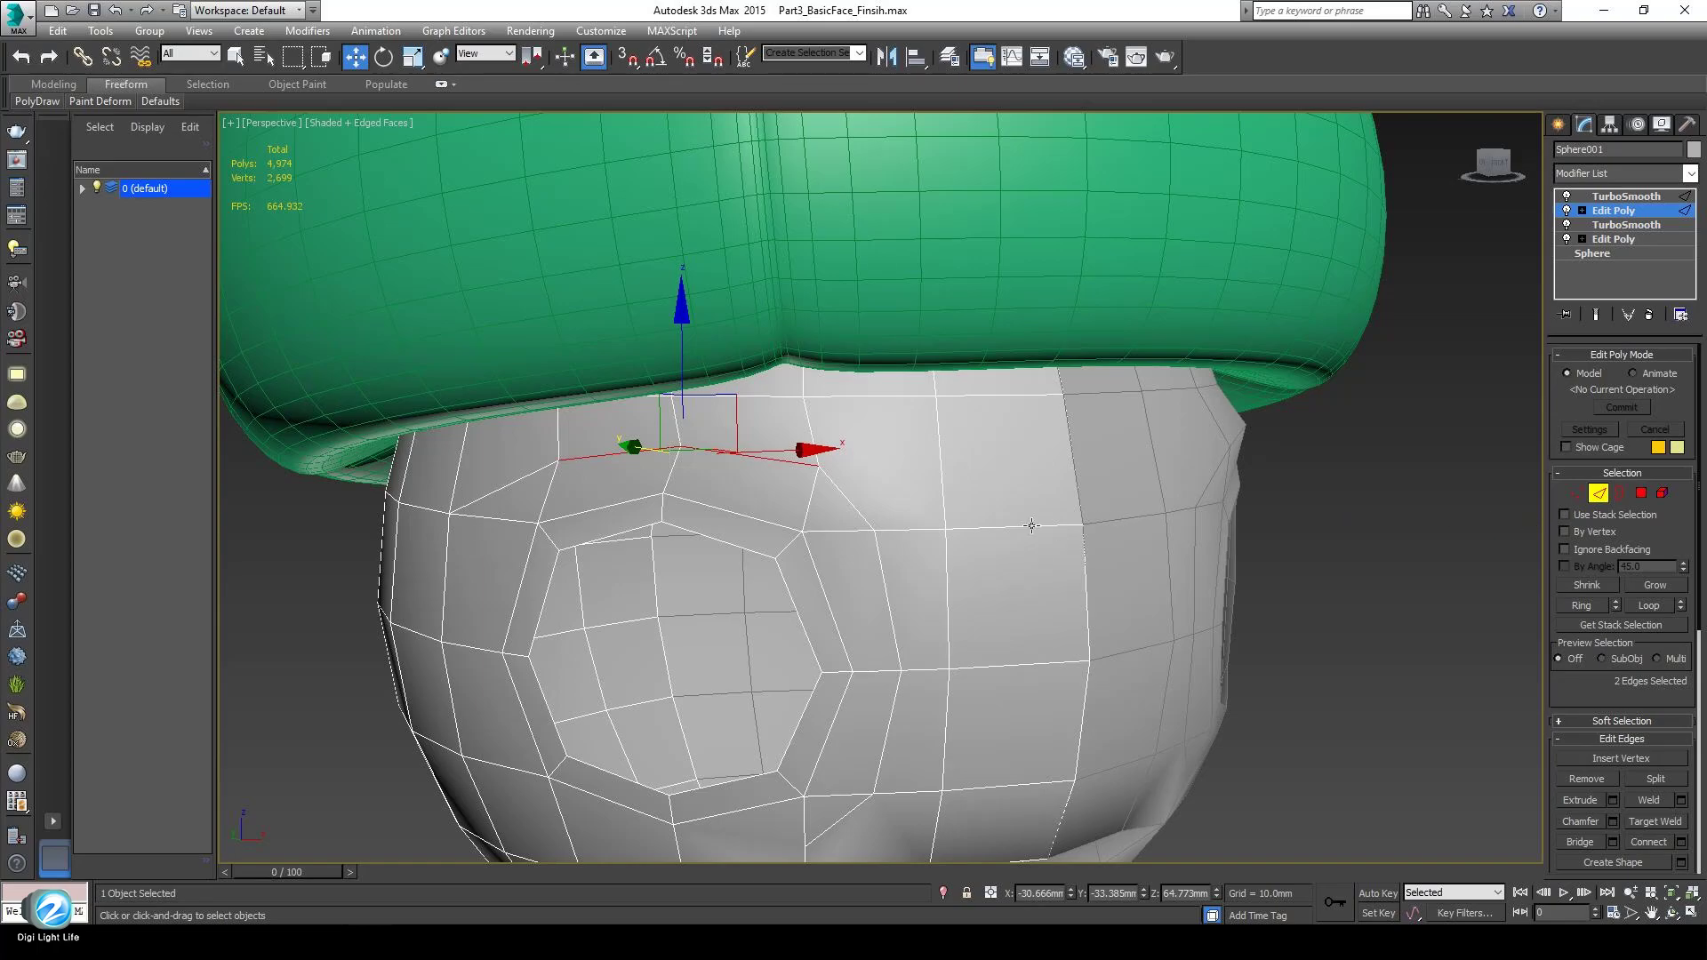
Choose the Cut tool and isolate the head from the mushroom cap.
{"action": "middle_click_drag", "start_coordinate": [1032, 525], "coordinate": [1073, 490], "text": "alt"}
{"action": "right_click", "coordinate": [1074, 492]}
{"action": "left_click", "coordinate": [1053, 318]}
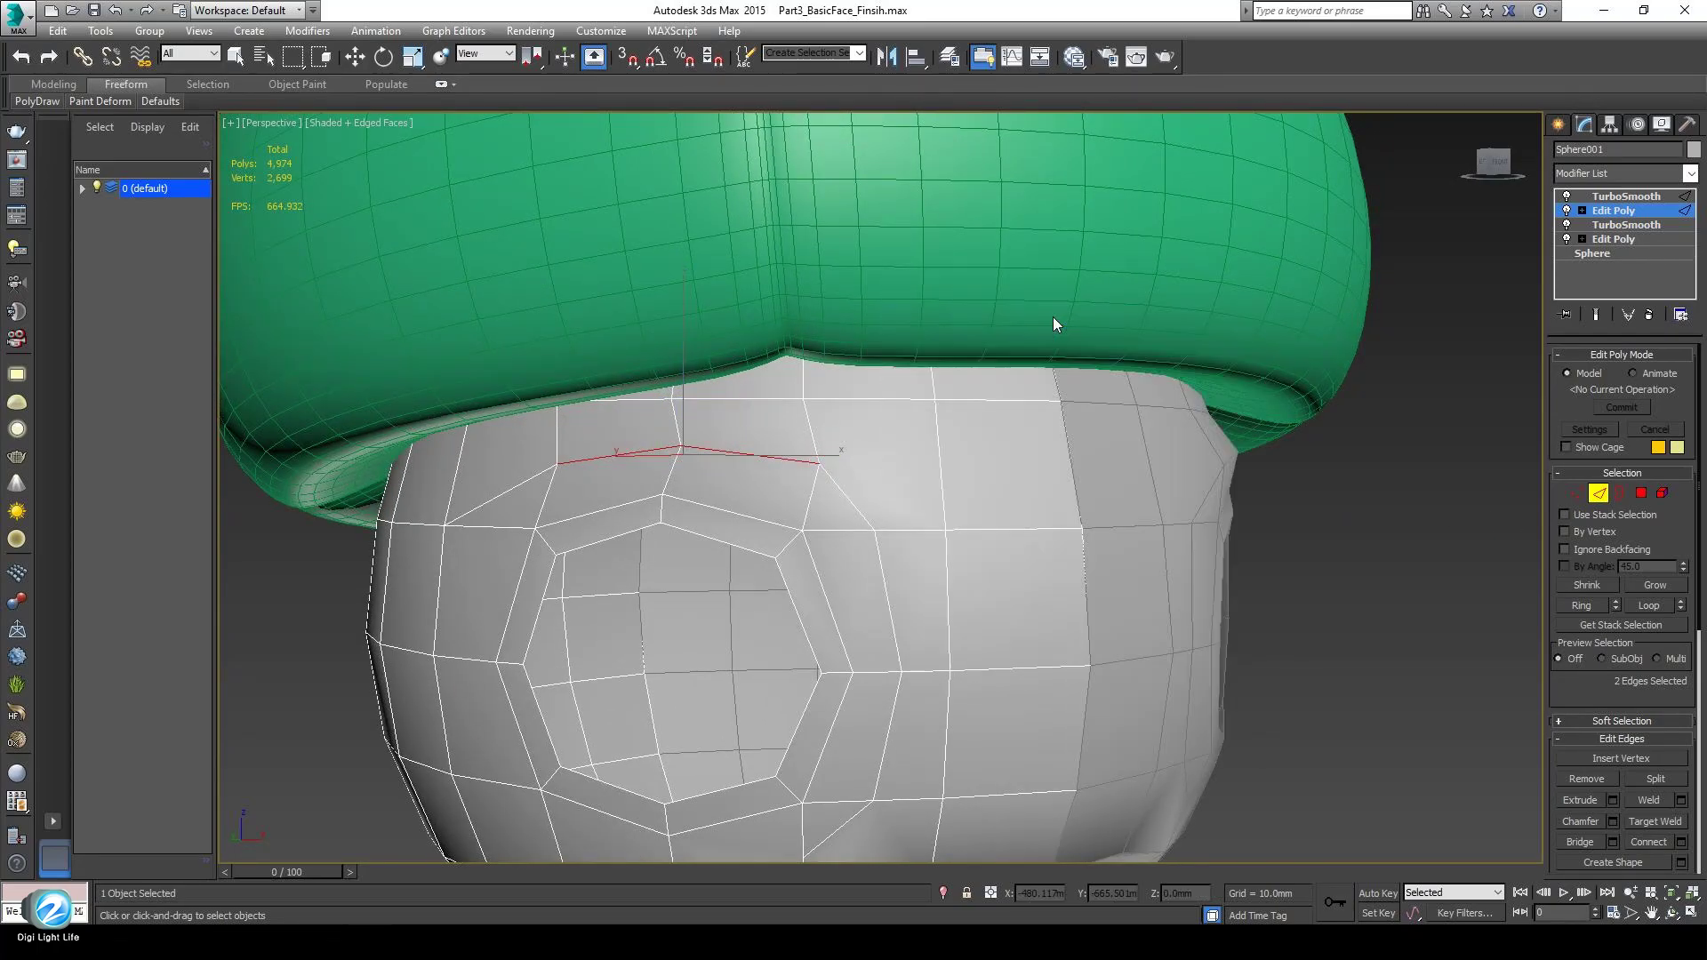
{"action": "scroll", "coordinate": [845, 522], "scroll_direction": "up", "scroll_amount": 6}
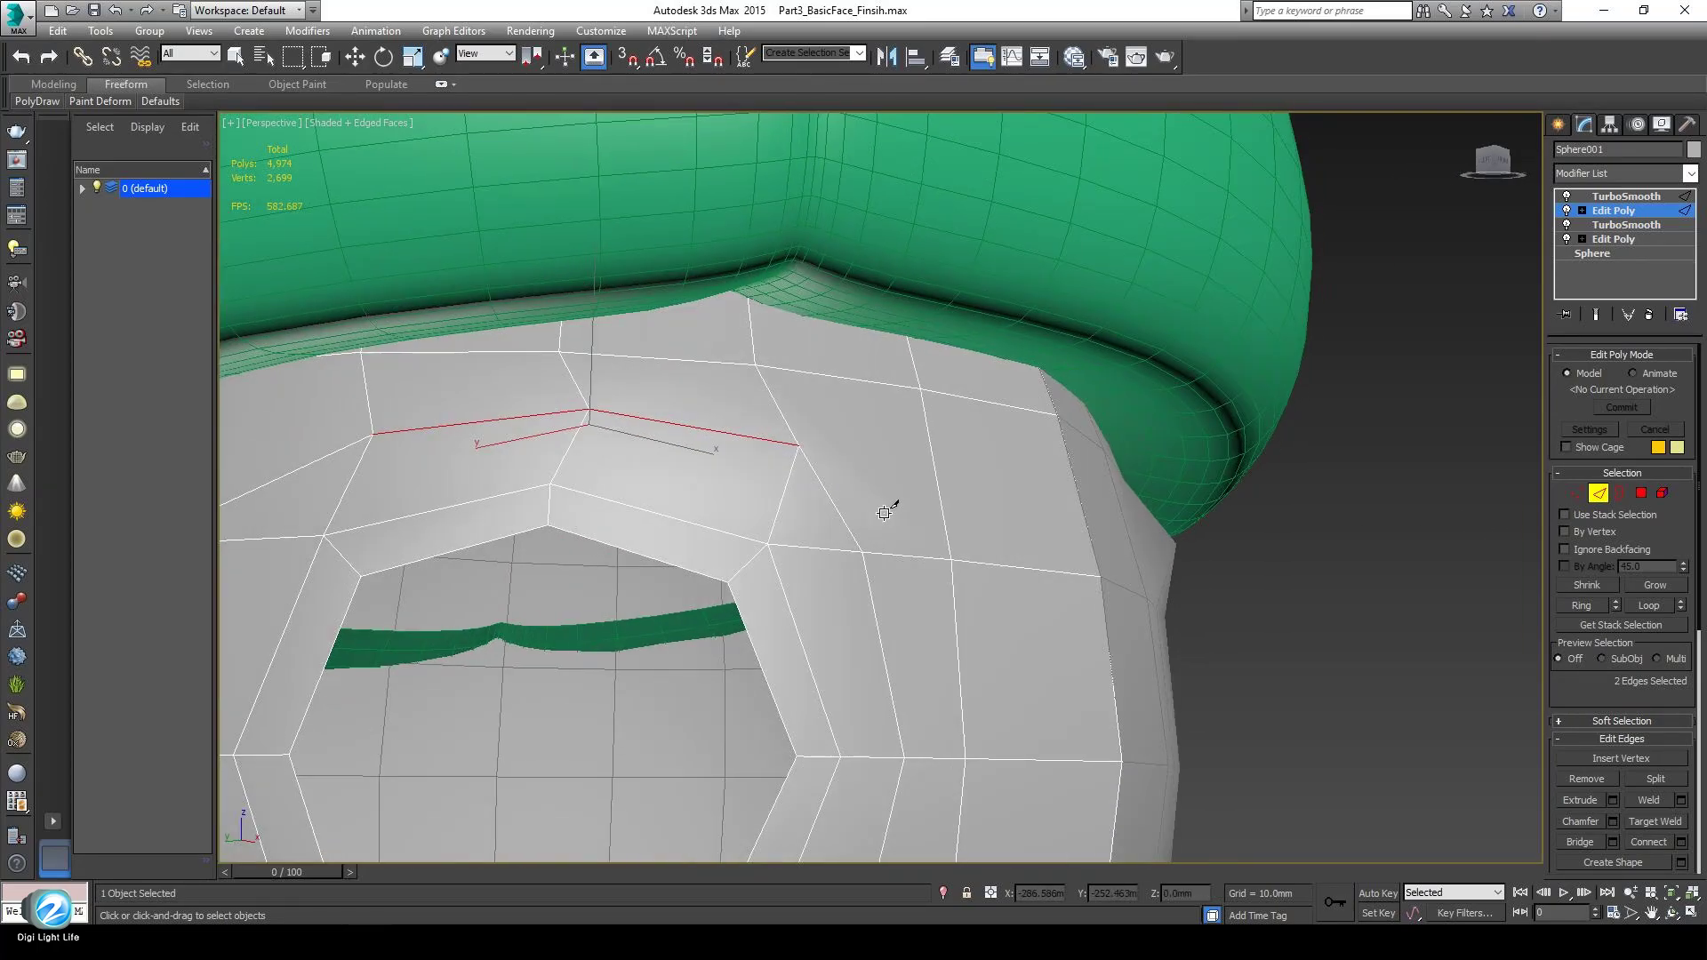
{"action": "left_click", "coordinate": [941, 893]}
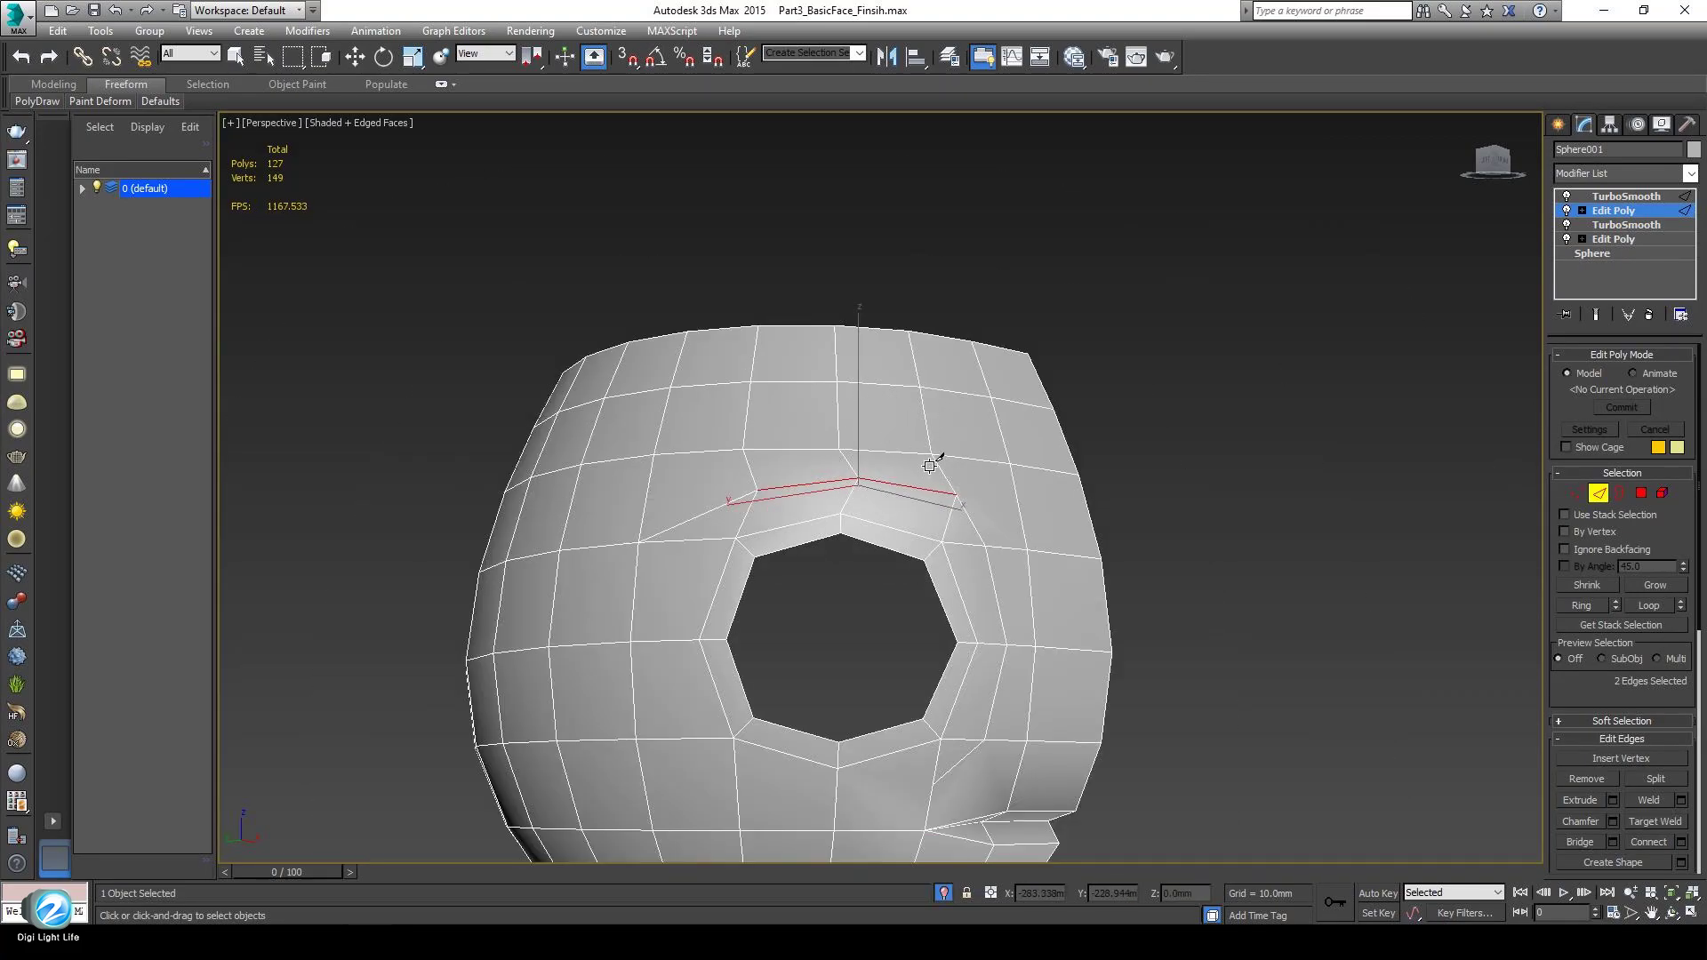
{"action": "scroll", "coordinate": [934, 462], "scroll_direction": "up", "scroll_amount": 5}
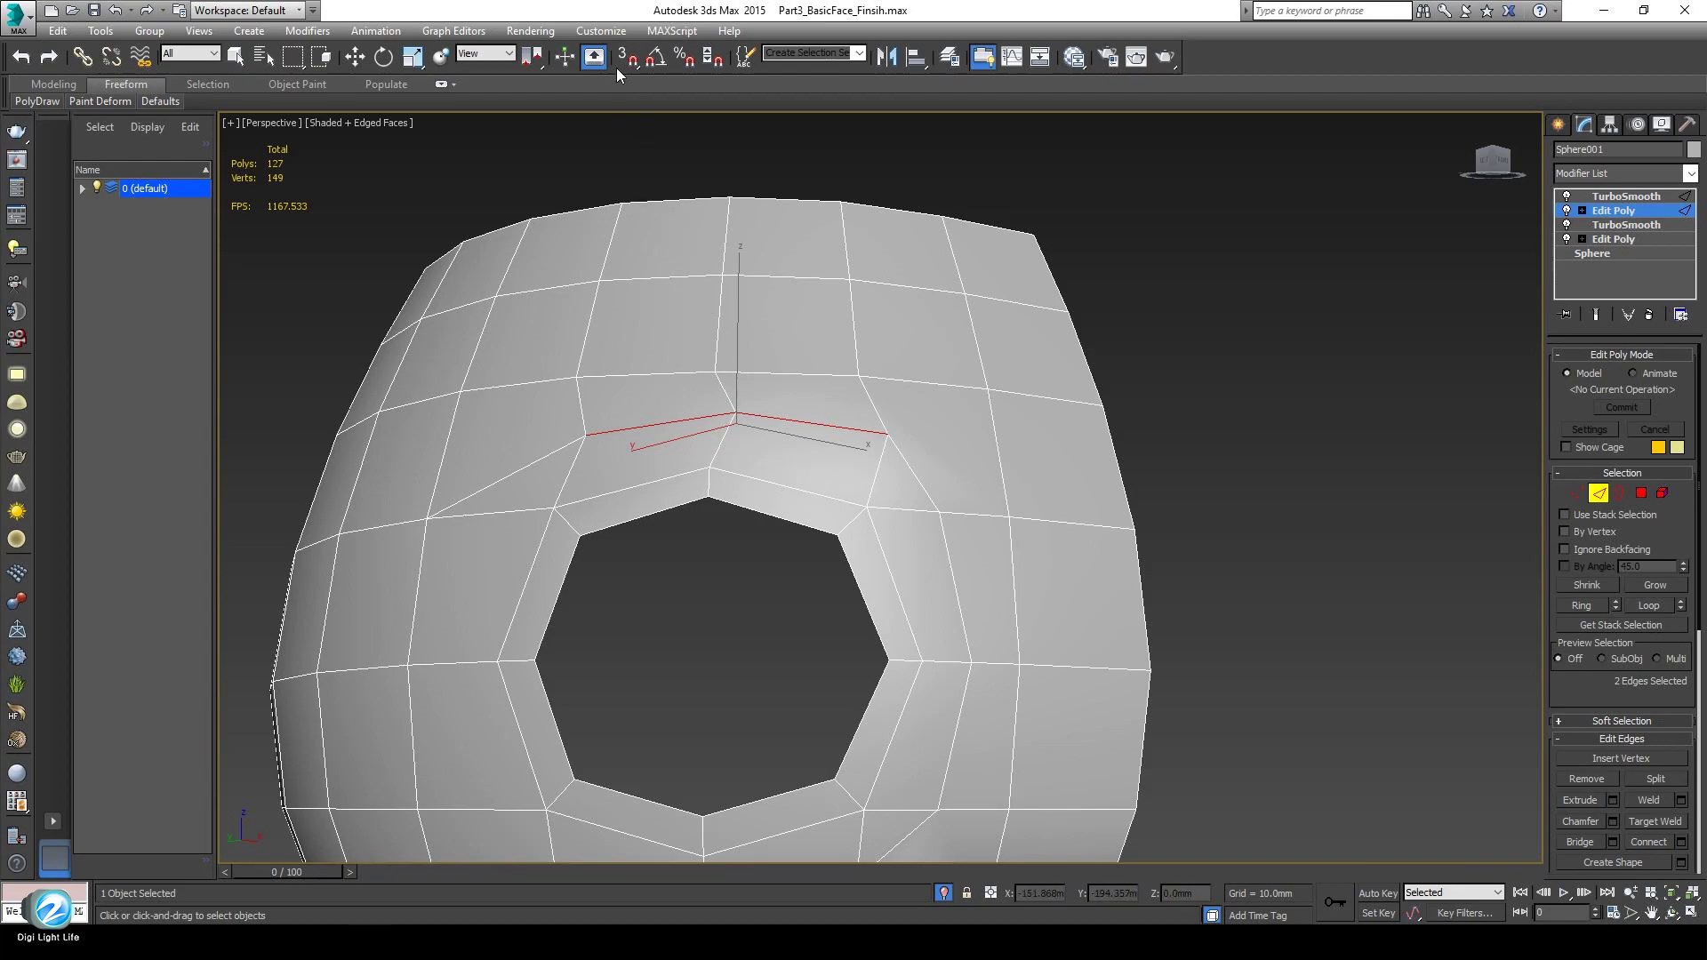
With Vertex and Midpoint snaps on, cut from the upper nose-side grid vertex to the midpoint of the diagonal edge, and turn snapping off.
{"action": "left_click", "coordinate": [628, 62]}
{"action": "right_click", "coordinate": [627, 62]}
{"action": "left_click", "coordinate": [771, 469]}
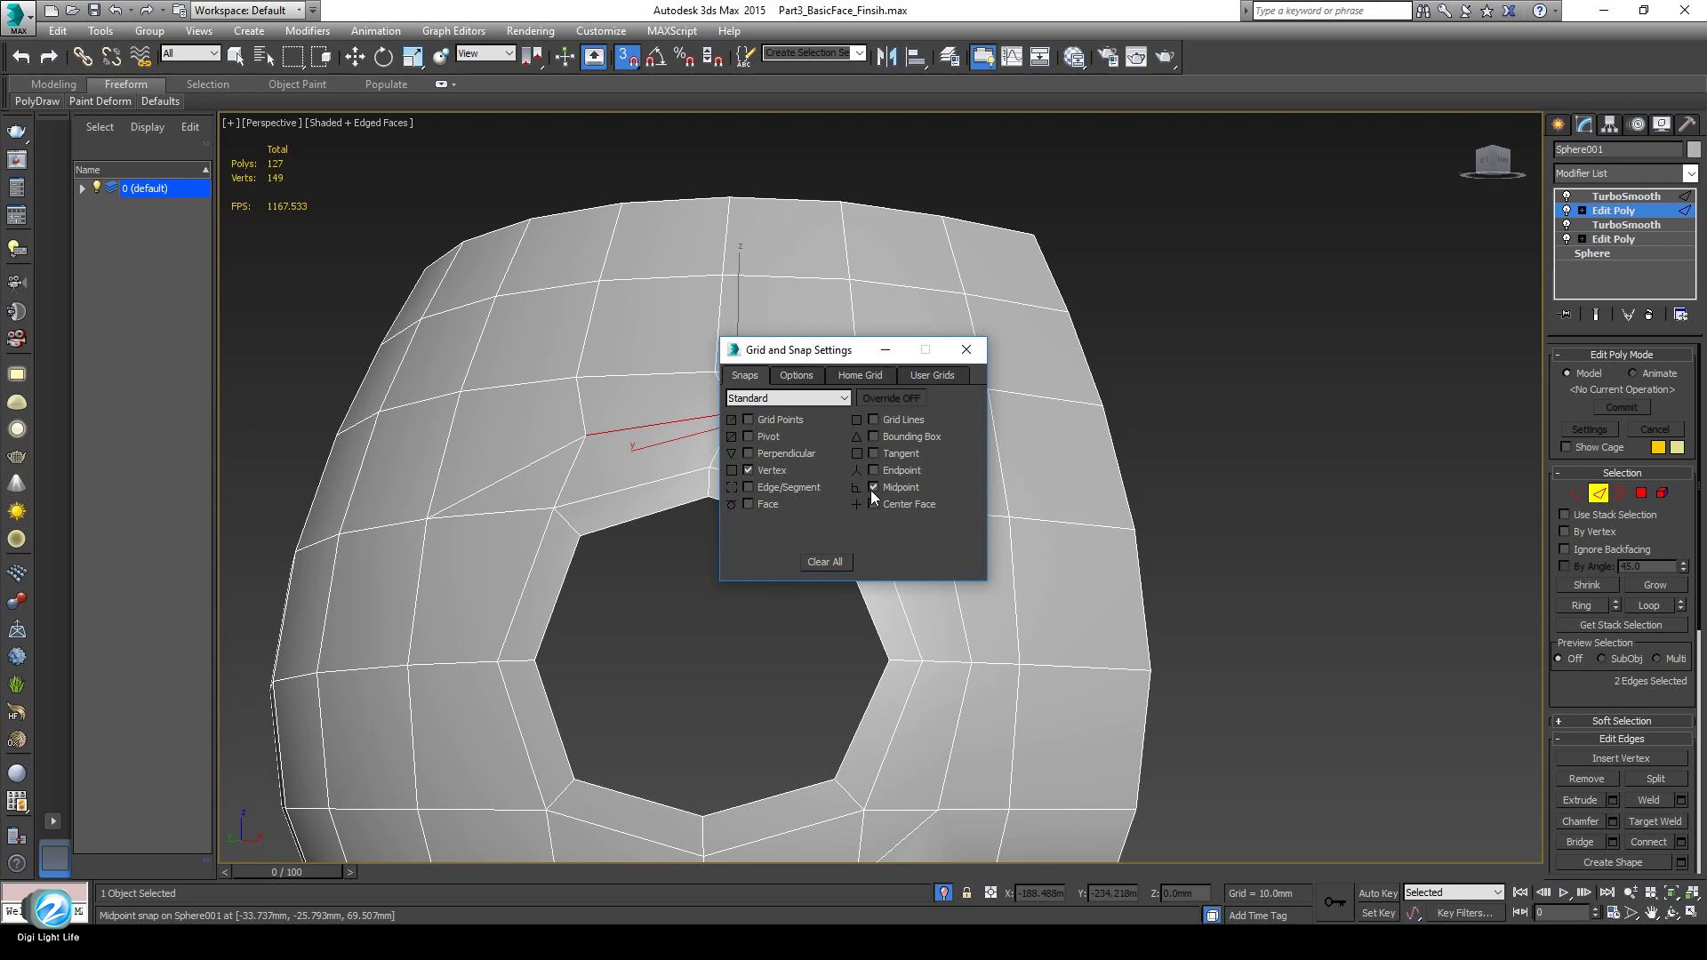
{"action": "left_click", "coordinate": [967, 352]}
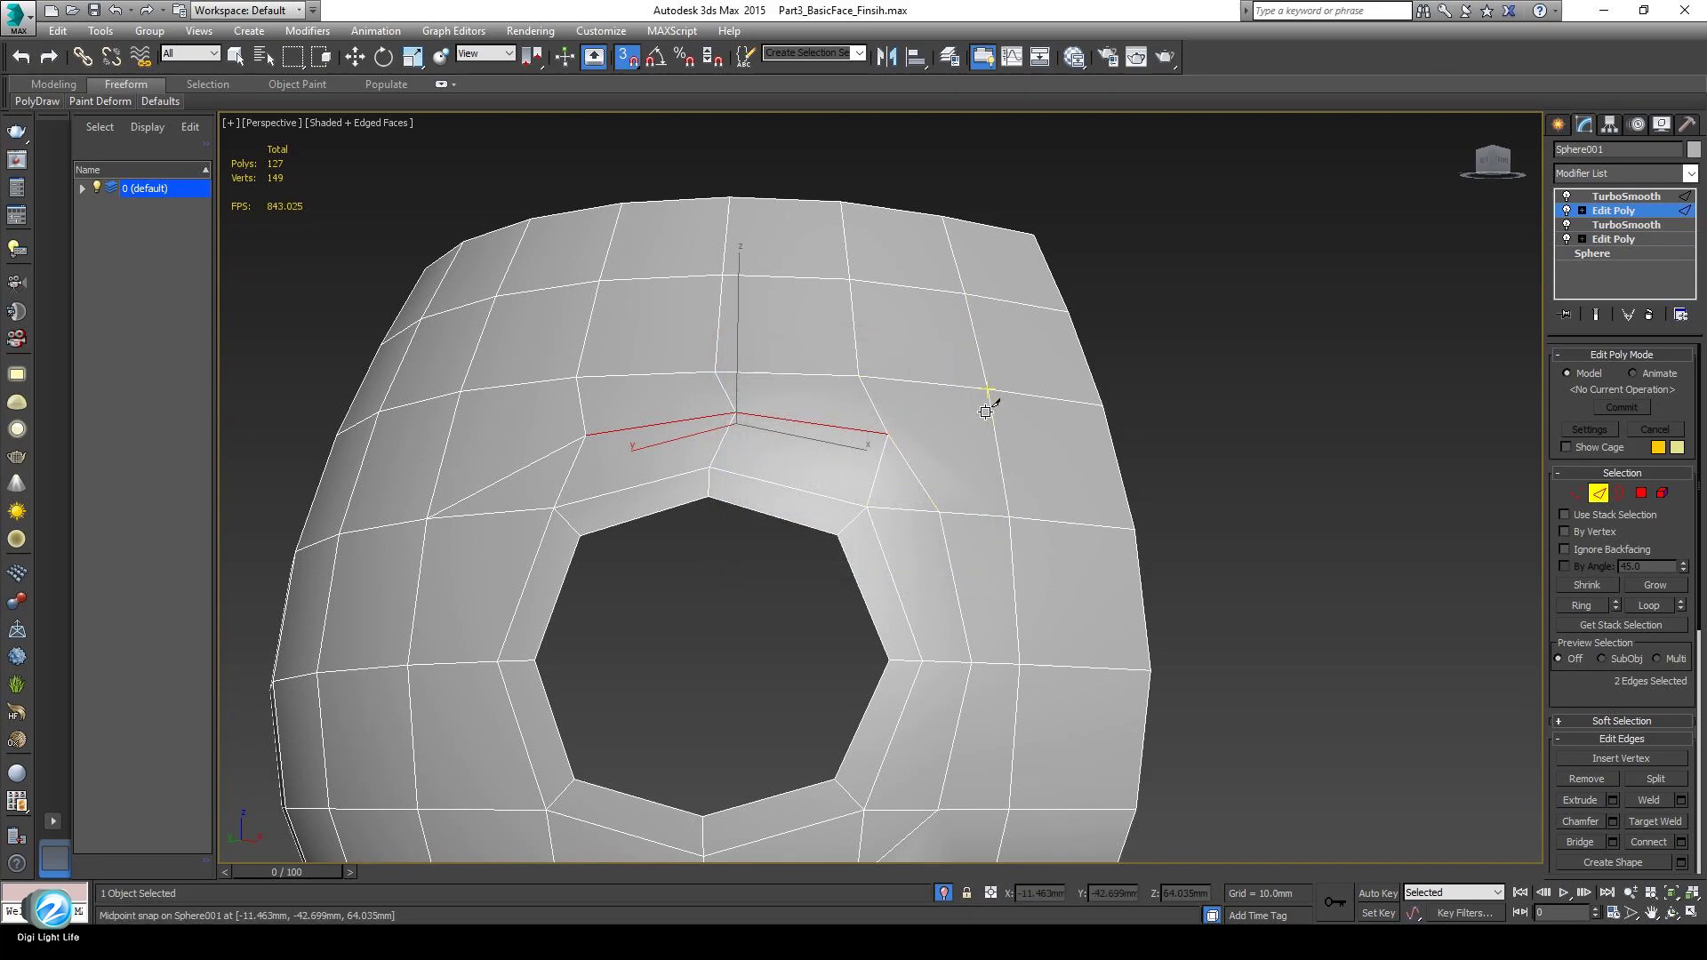
{"action": "left_click", "coordinate": [988, 388]}
{"action": "left_click", "coordinate": [914, 473]}
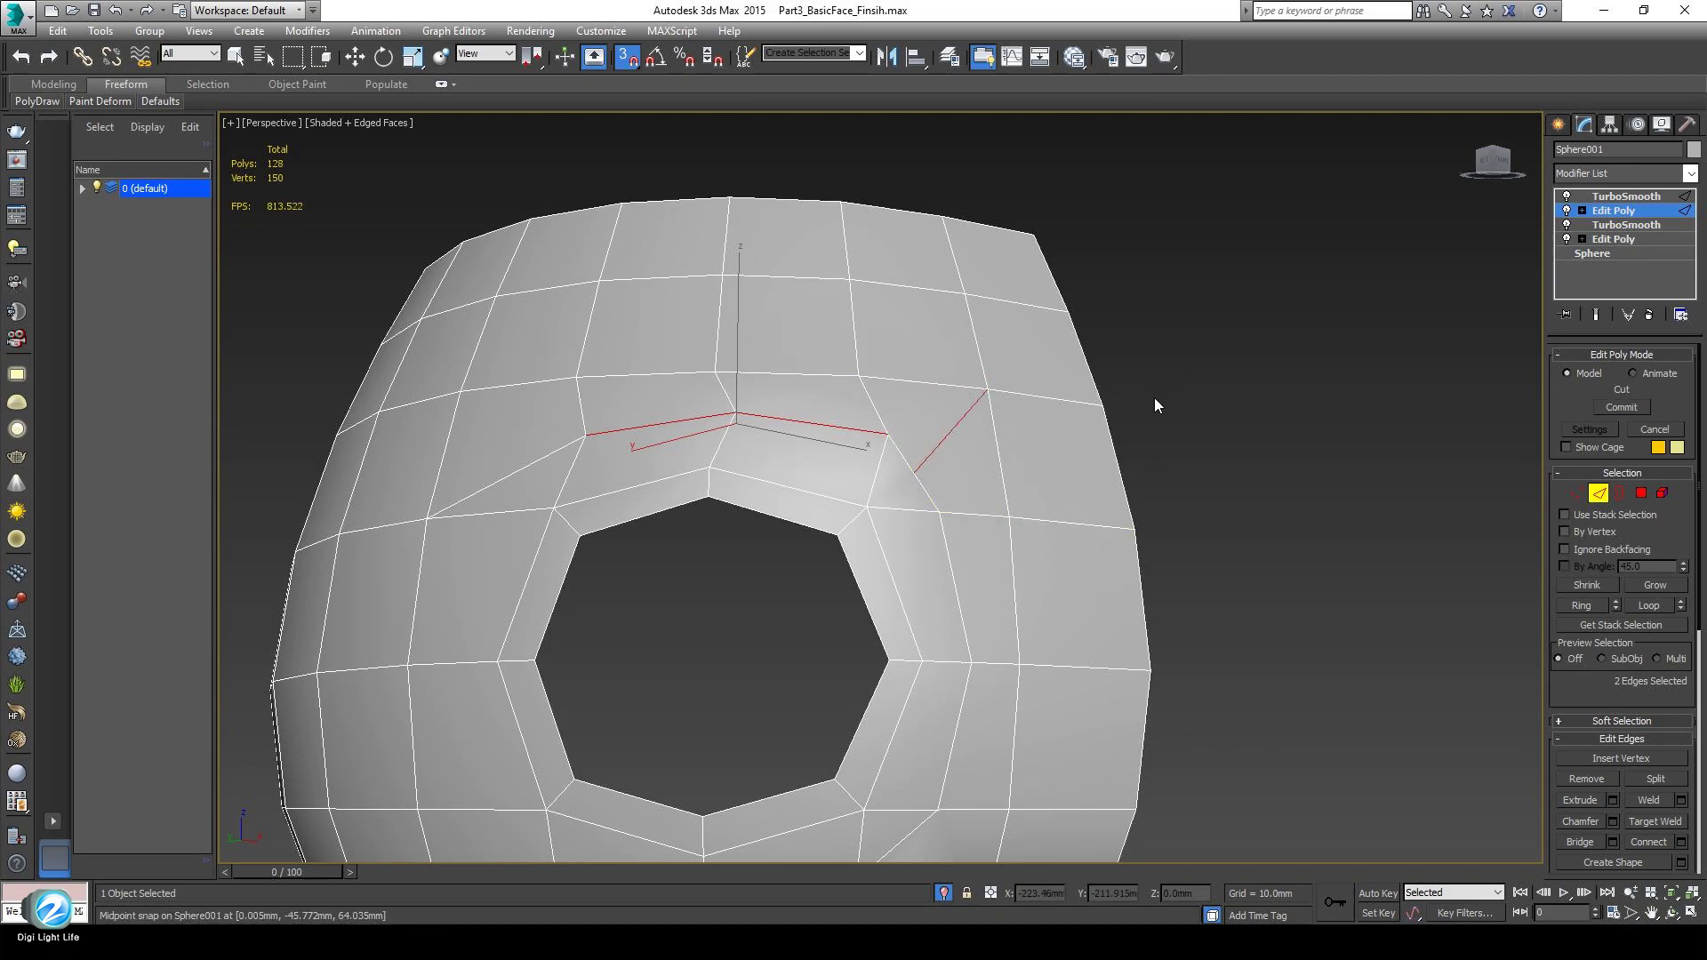
{"action": "left_click", "coordinate": [629, 55]}
Move the newly cut vertex up and toward the nose at vertex level, using the Screen reference coordinate system.
{"action": "middle_click_drag", "start_coordinate": [901, 487], "coordinate": [769, 445], "text": "alt"}
{"action": "left_click", "coordinate": [1579, 493]}
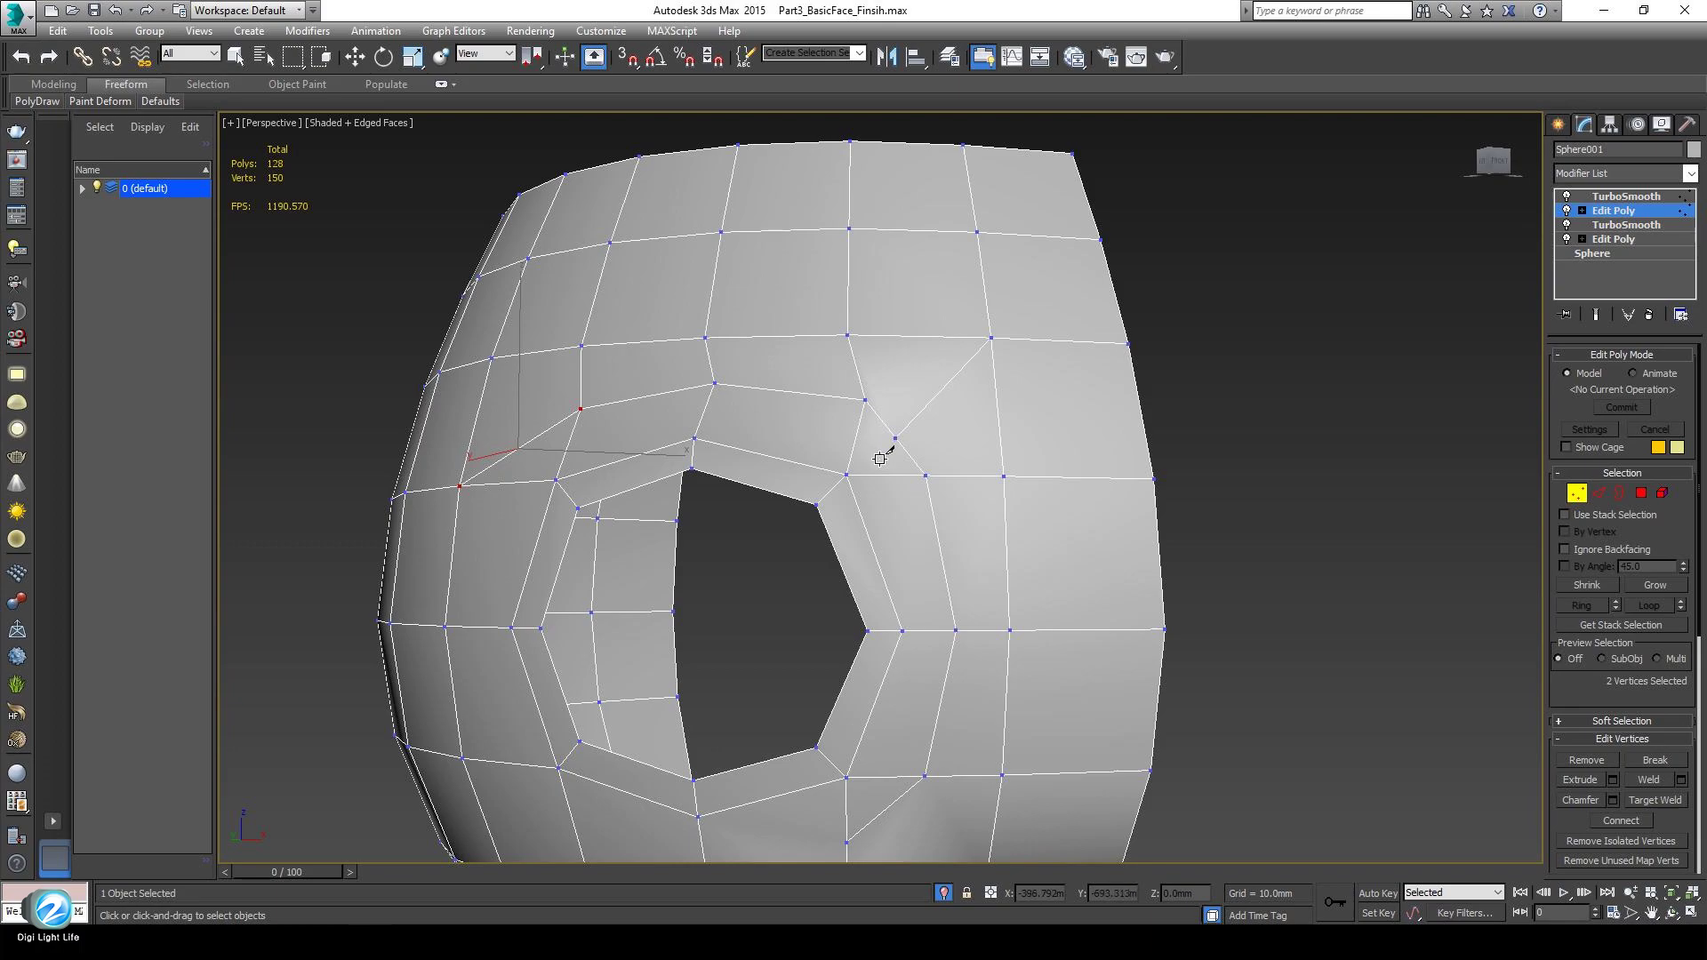
{"action": "left_click", "coordinate": [357, 57]}
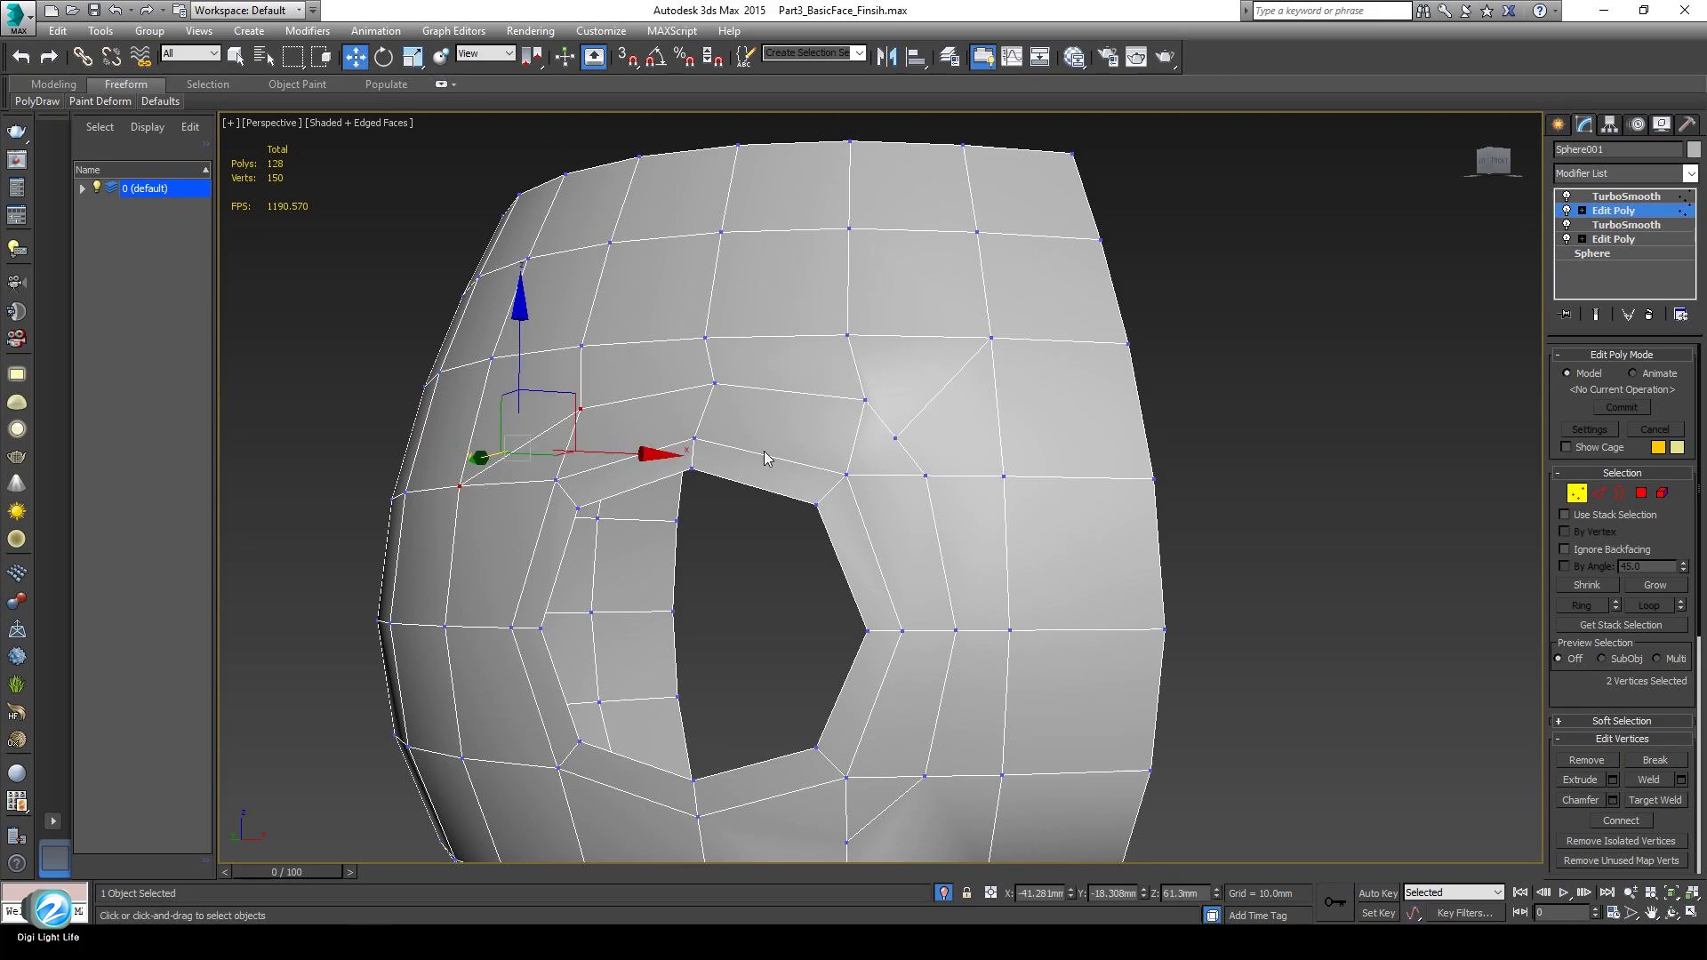
{"action": "left_click", "coordinate": [894, 438]}
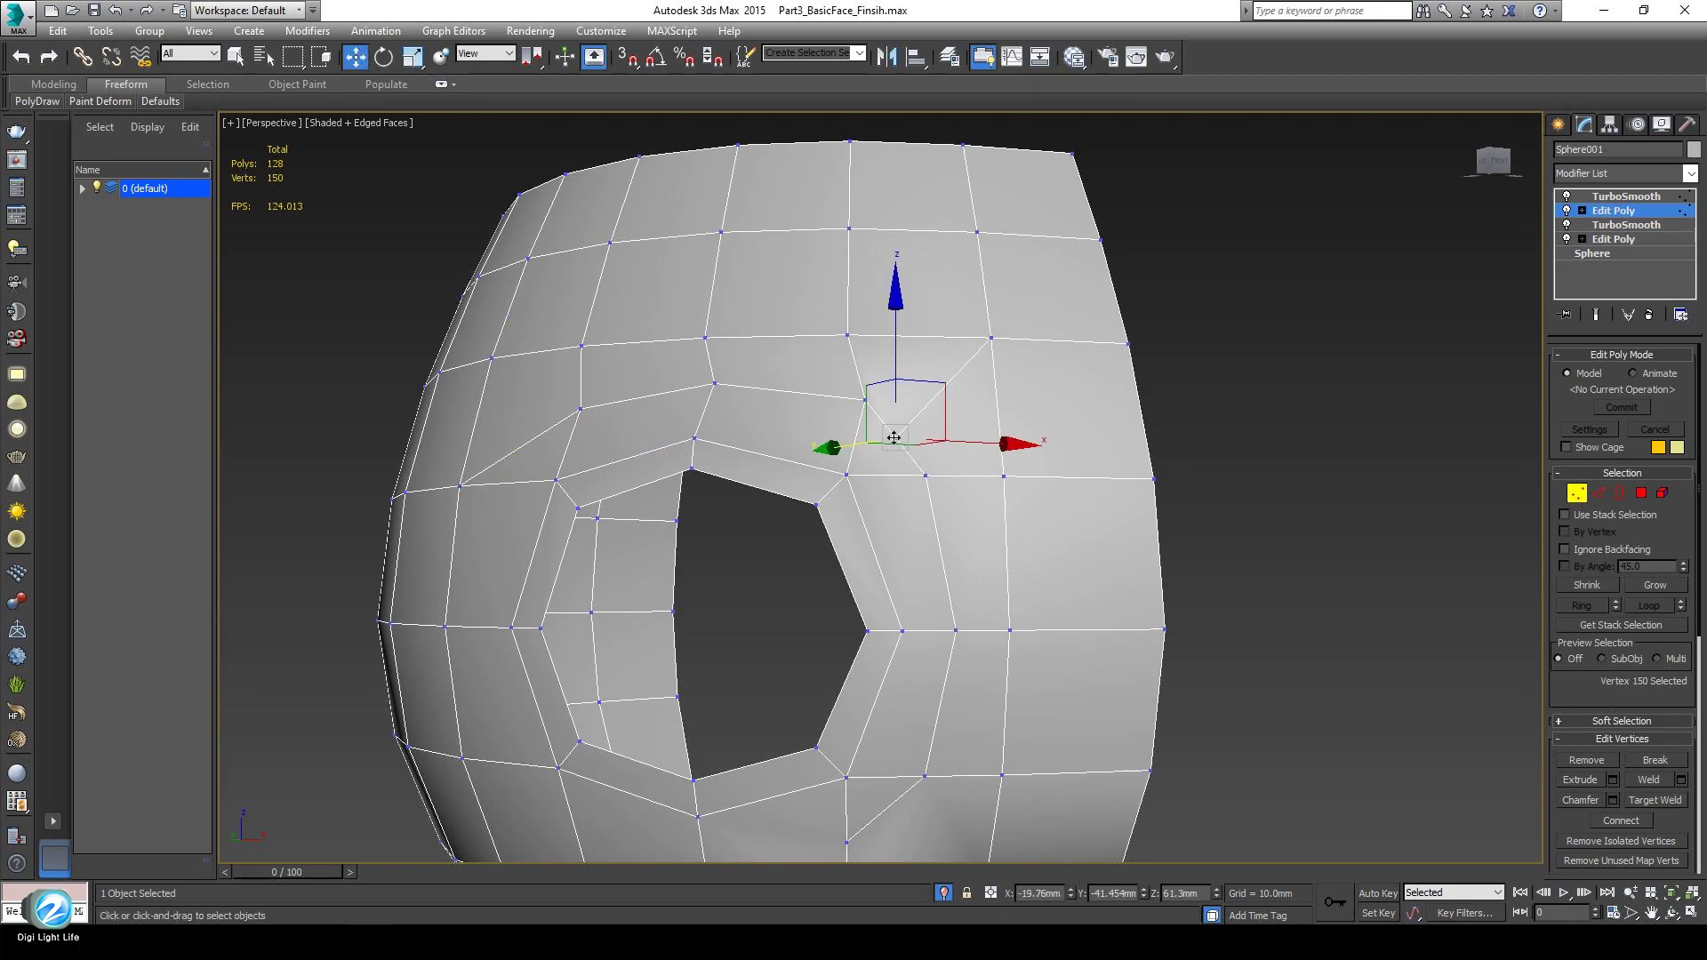
{"action": "left_click", "coordinate": [484, 53]}
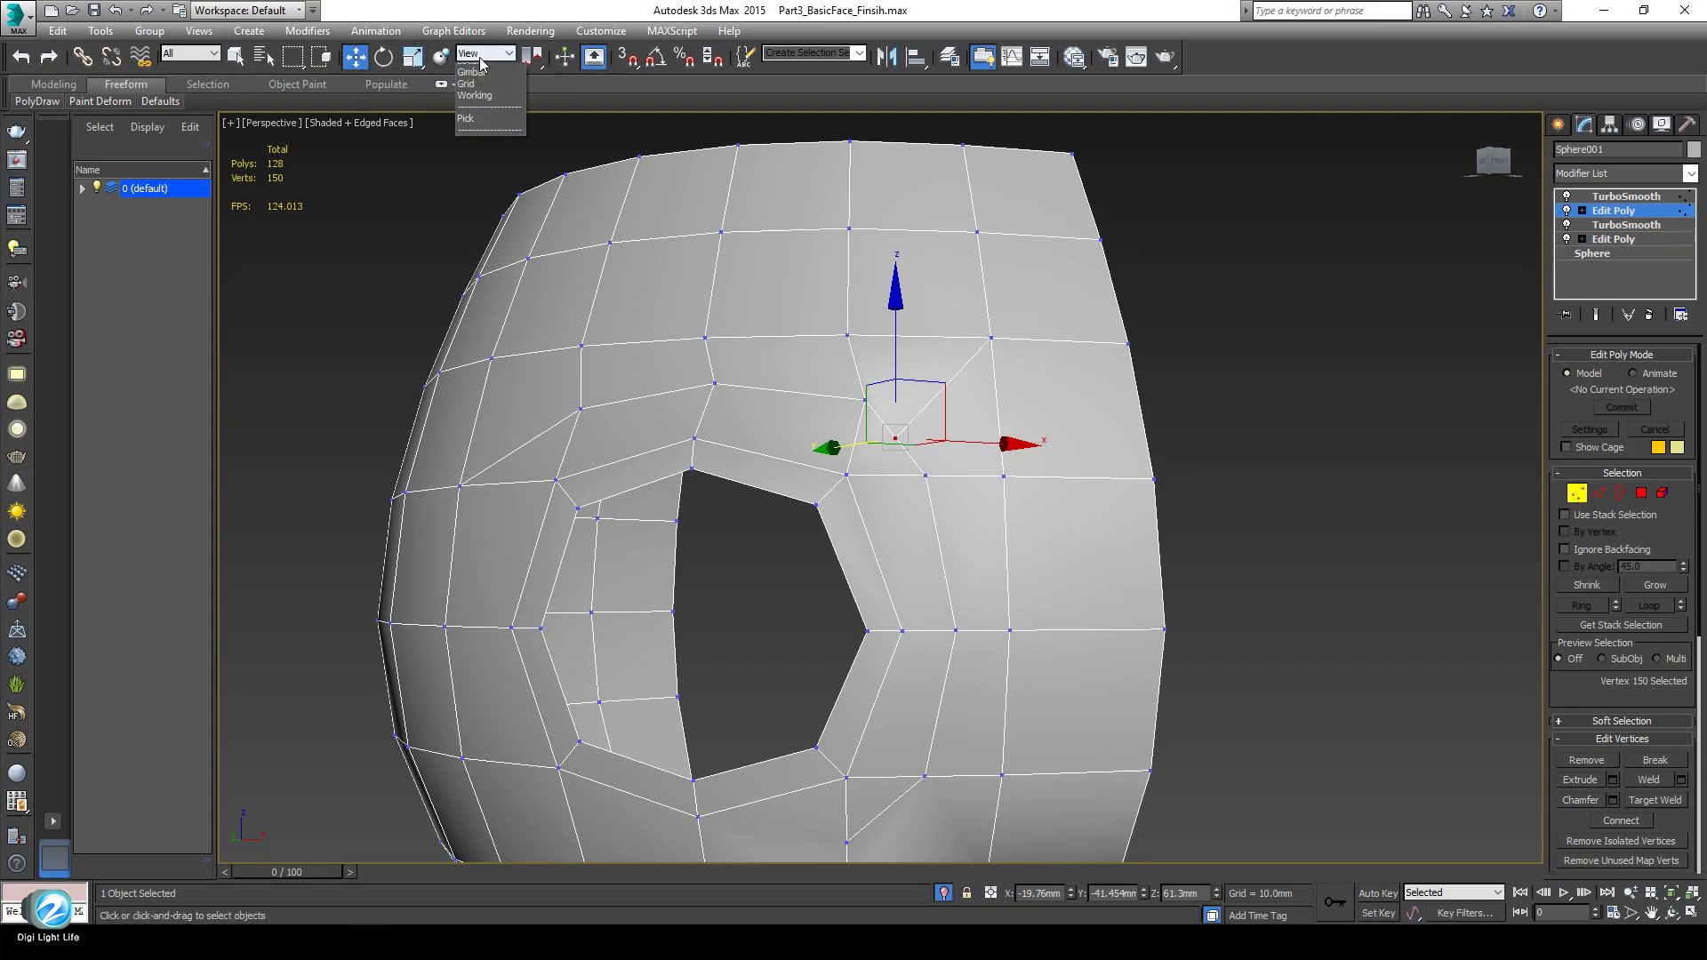
{"action": "left_click", "coordinate": [472, 81]}
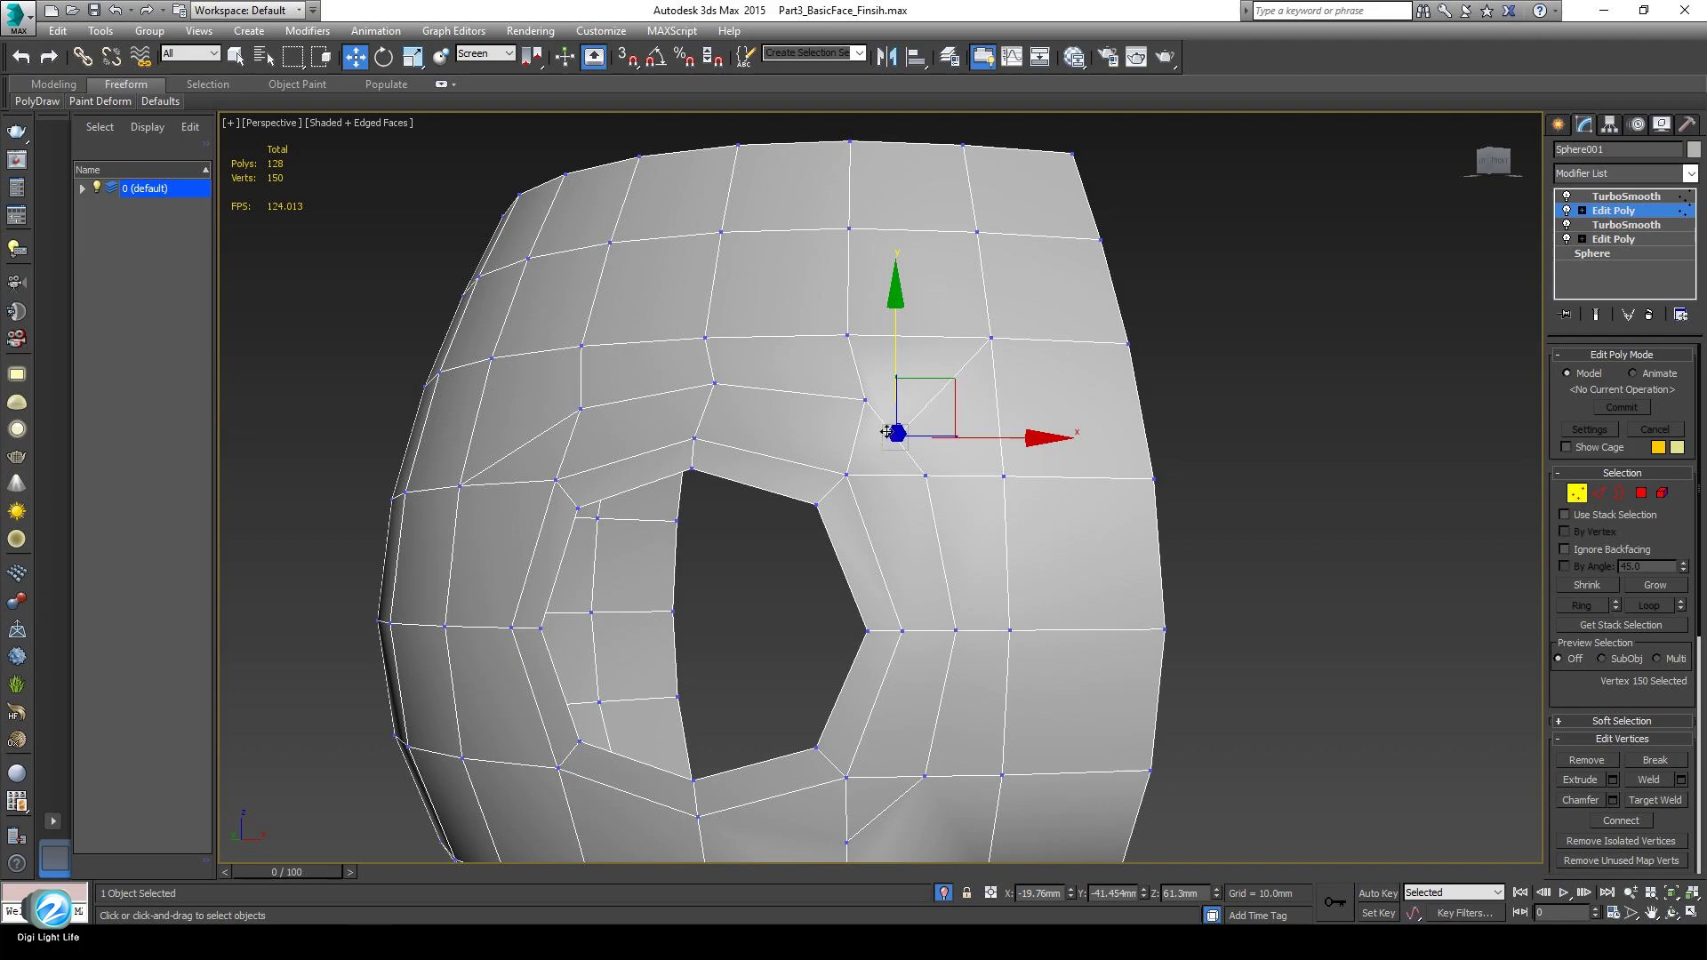
{"action": "left_click", "coordinate": [963, 381]}
{"action": "left_click", "coordinate": [892, 435]}
{"action": "left_click_drag", "start_coordinate": [953, 393], "coordinate": [963, 376]}
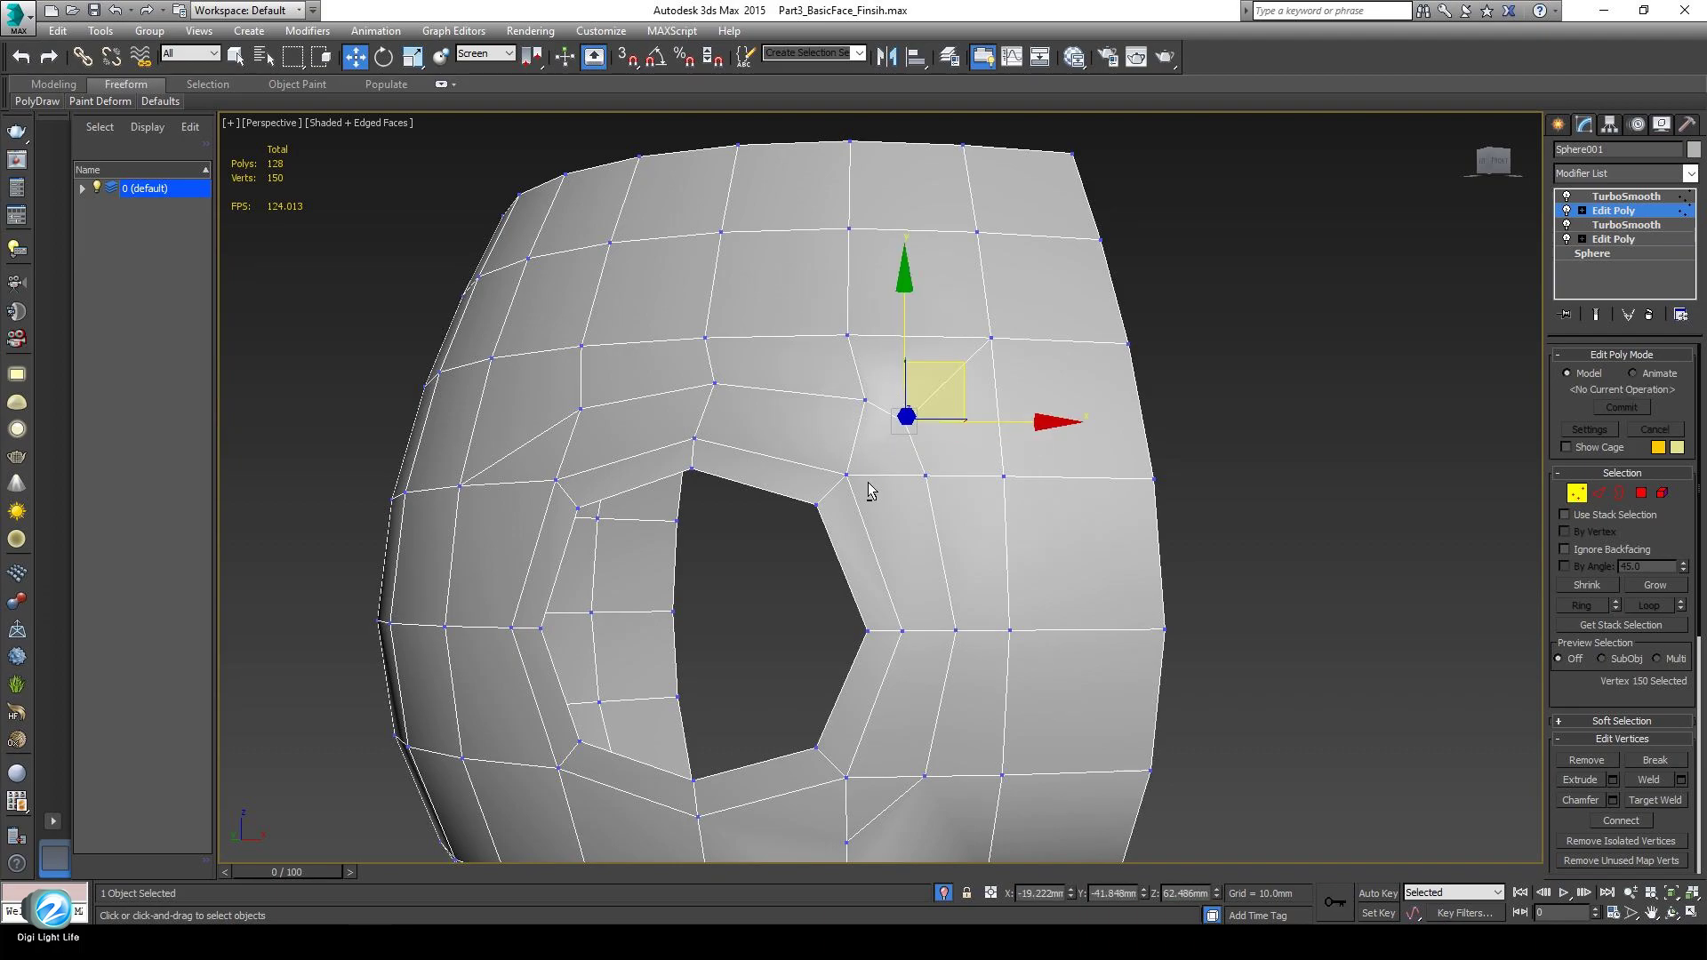
{"action": "mouse_move", "coordinate": [868, 483]}
{"action": "middle_mouse_down", "text": "alt"}
{"action": "mouse_move", "coordinate": [894, 499]}
{"action": "mouse_move", "coordinate": [843, 461]}
{"action": "middle_mouse_up", "text": "alt"}
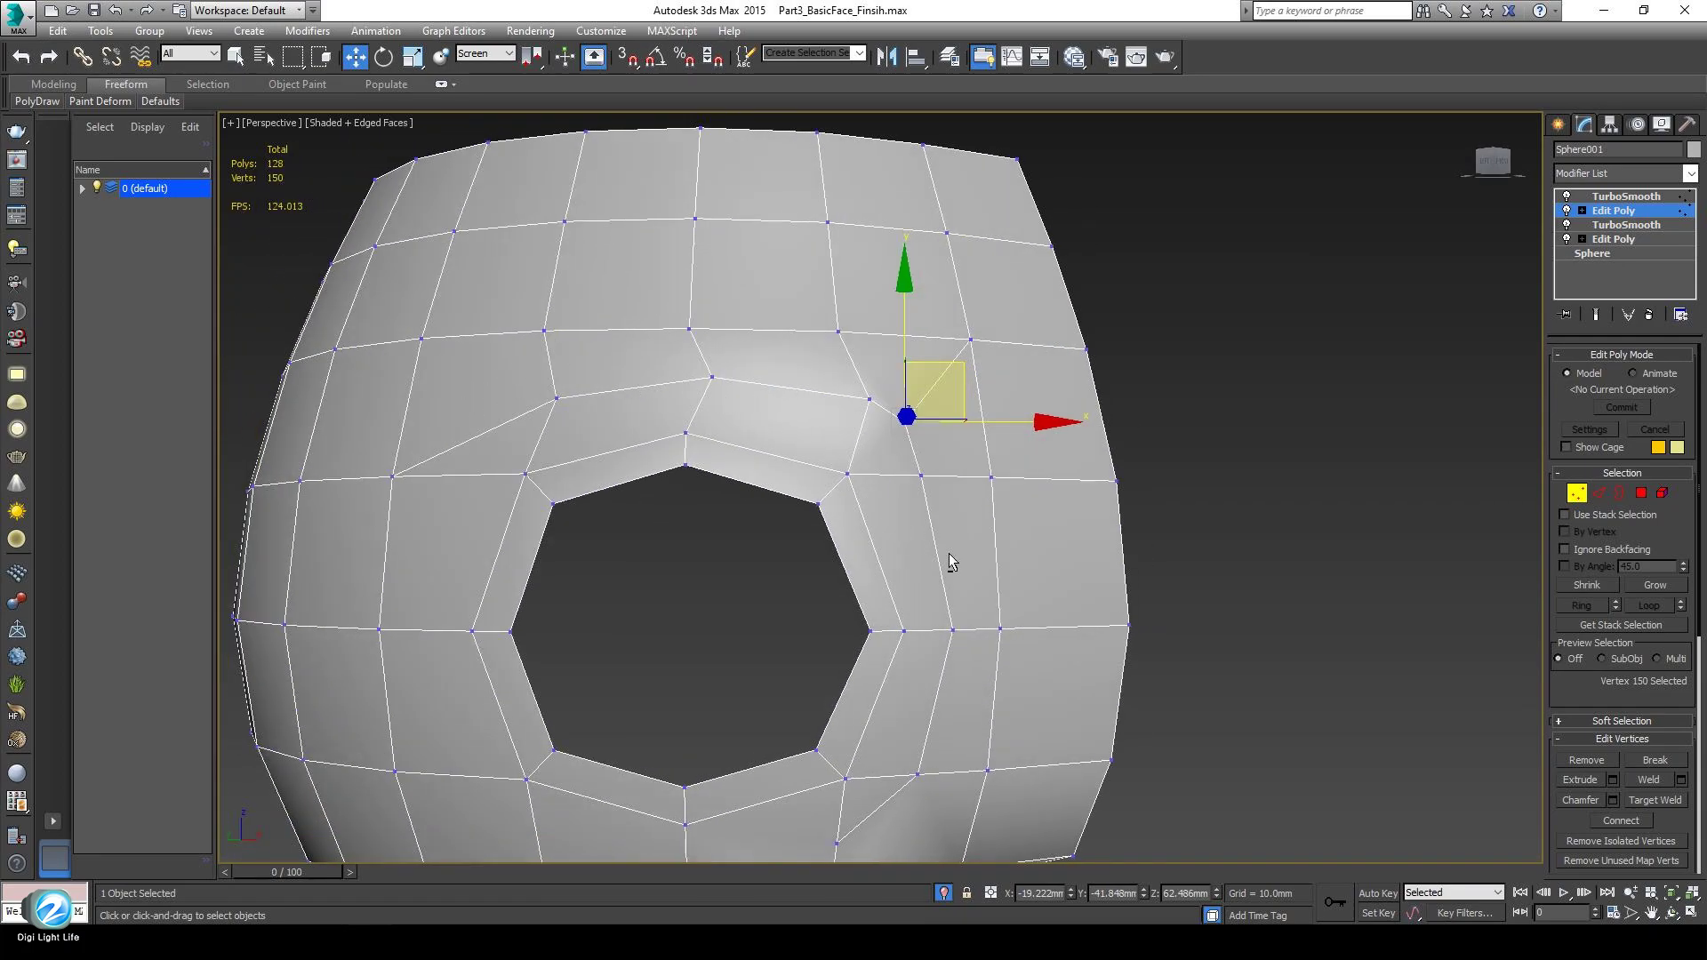
{"action": "middle_click_drag", "start_coordinate": [949, 555], "coordinate": [432, 462], "text": "alt"}
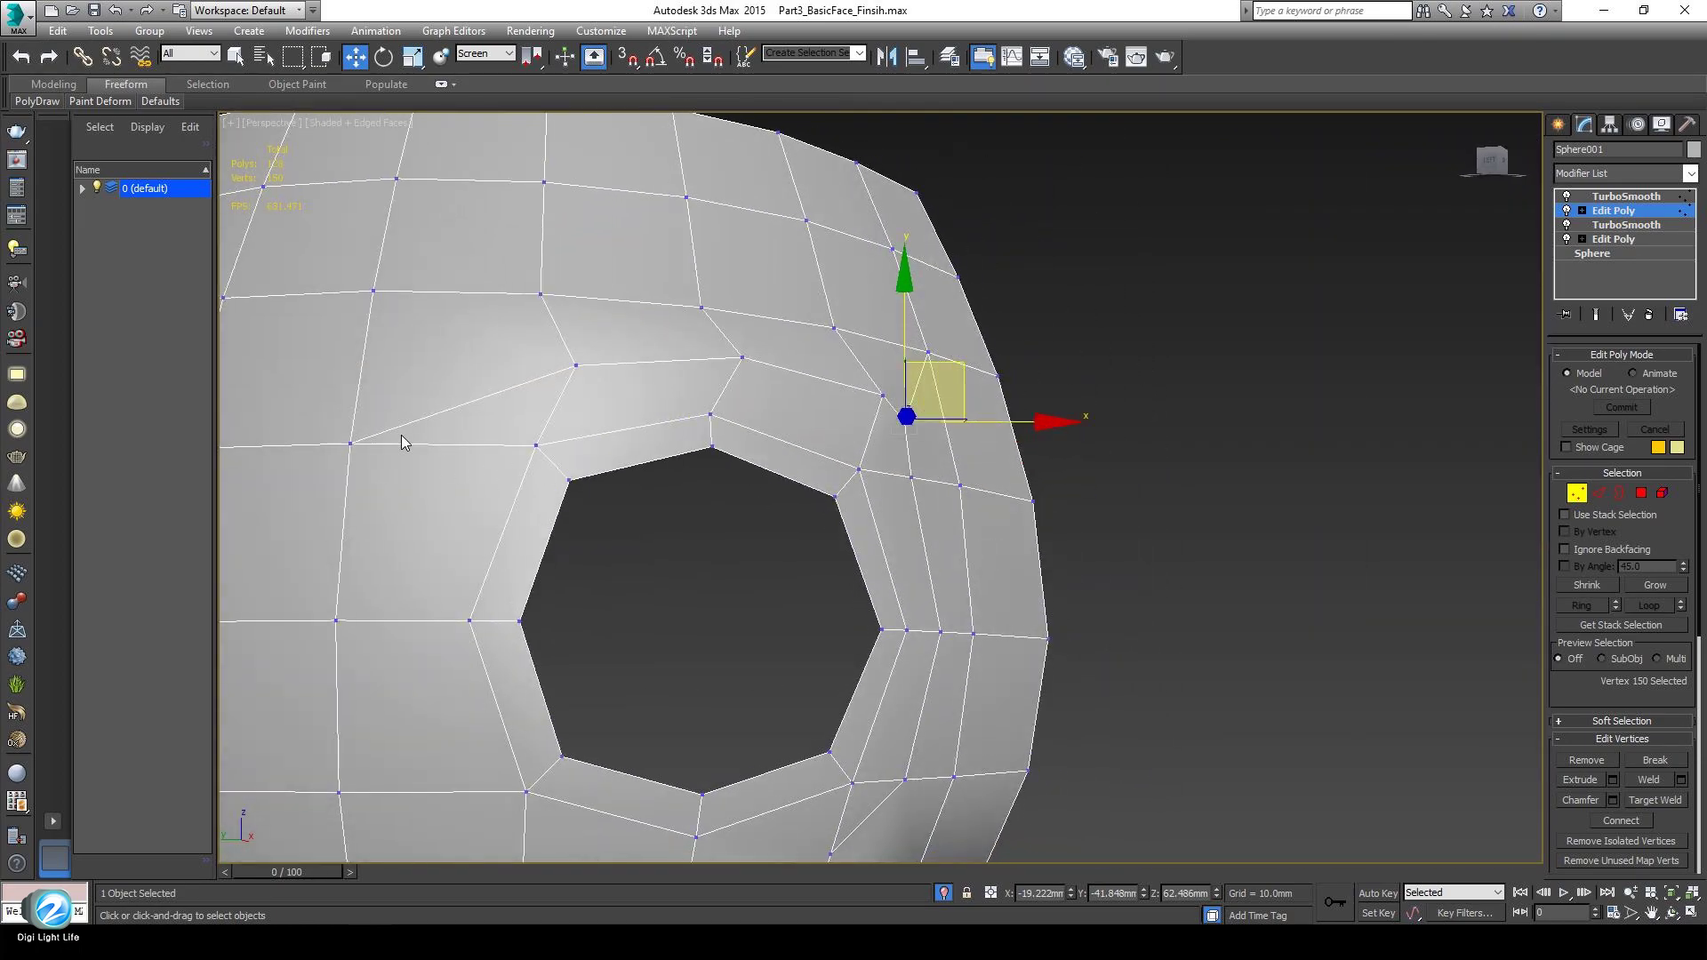
In a side view, adjust the depth of the cut vertex and the loop vertex below it to even out the brow profile.
{"action": "middle_click_drag", "start_coordinate": [537, 461], "coordinate": [851, 509], "text": "alt"}
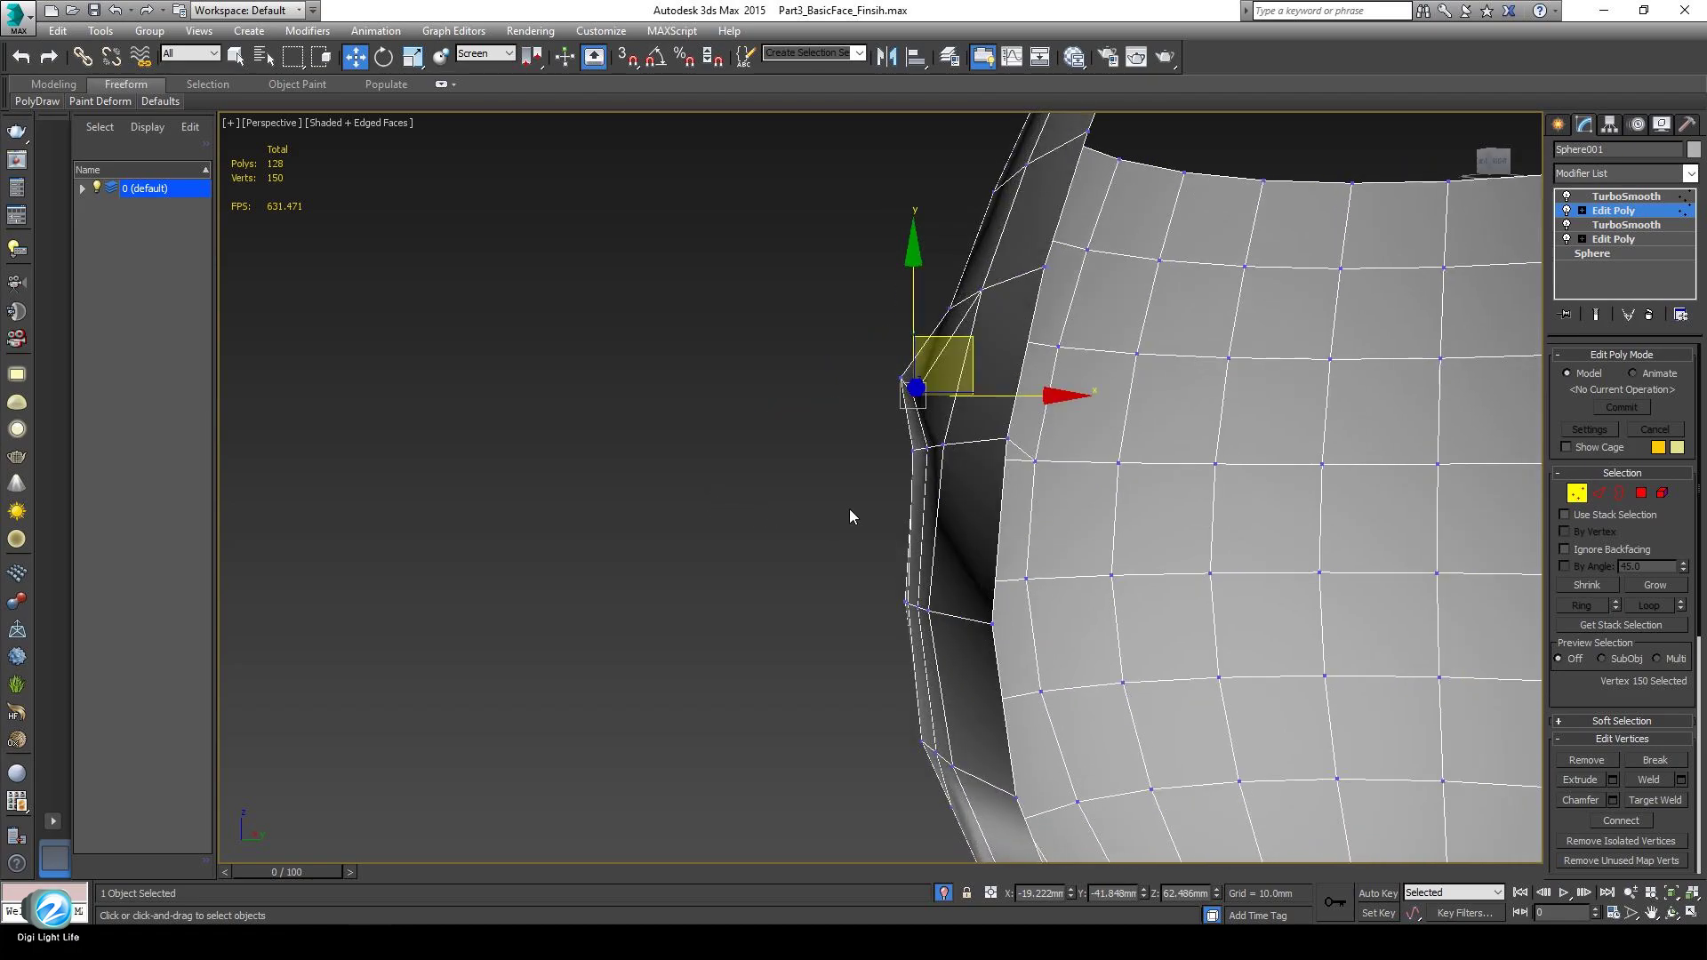
{"action": "left_click", "coordinate": [925, 450]}
{"action": "middle_click_drag", "start_coordinate": [927, 458], "coordinate": [937, 474], "text": "alt"}
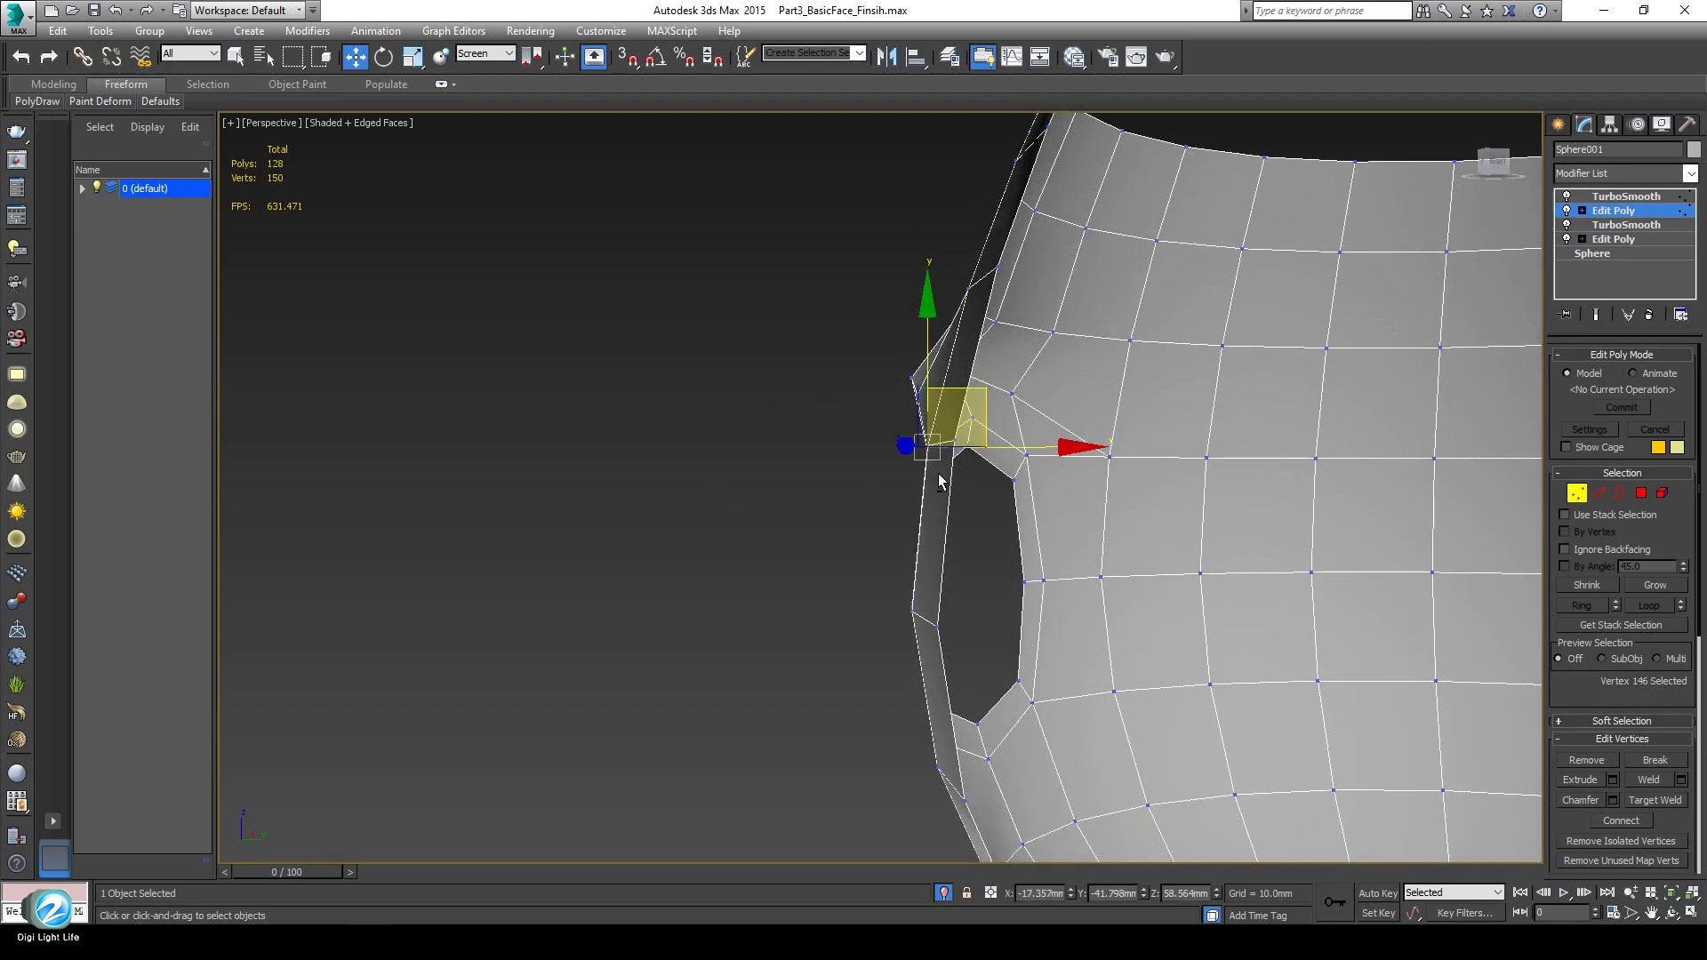
{"action": "left_click_drag", "start_coordinate": [1007, 443], "coordinate": [991, 444]}
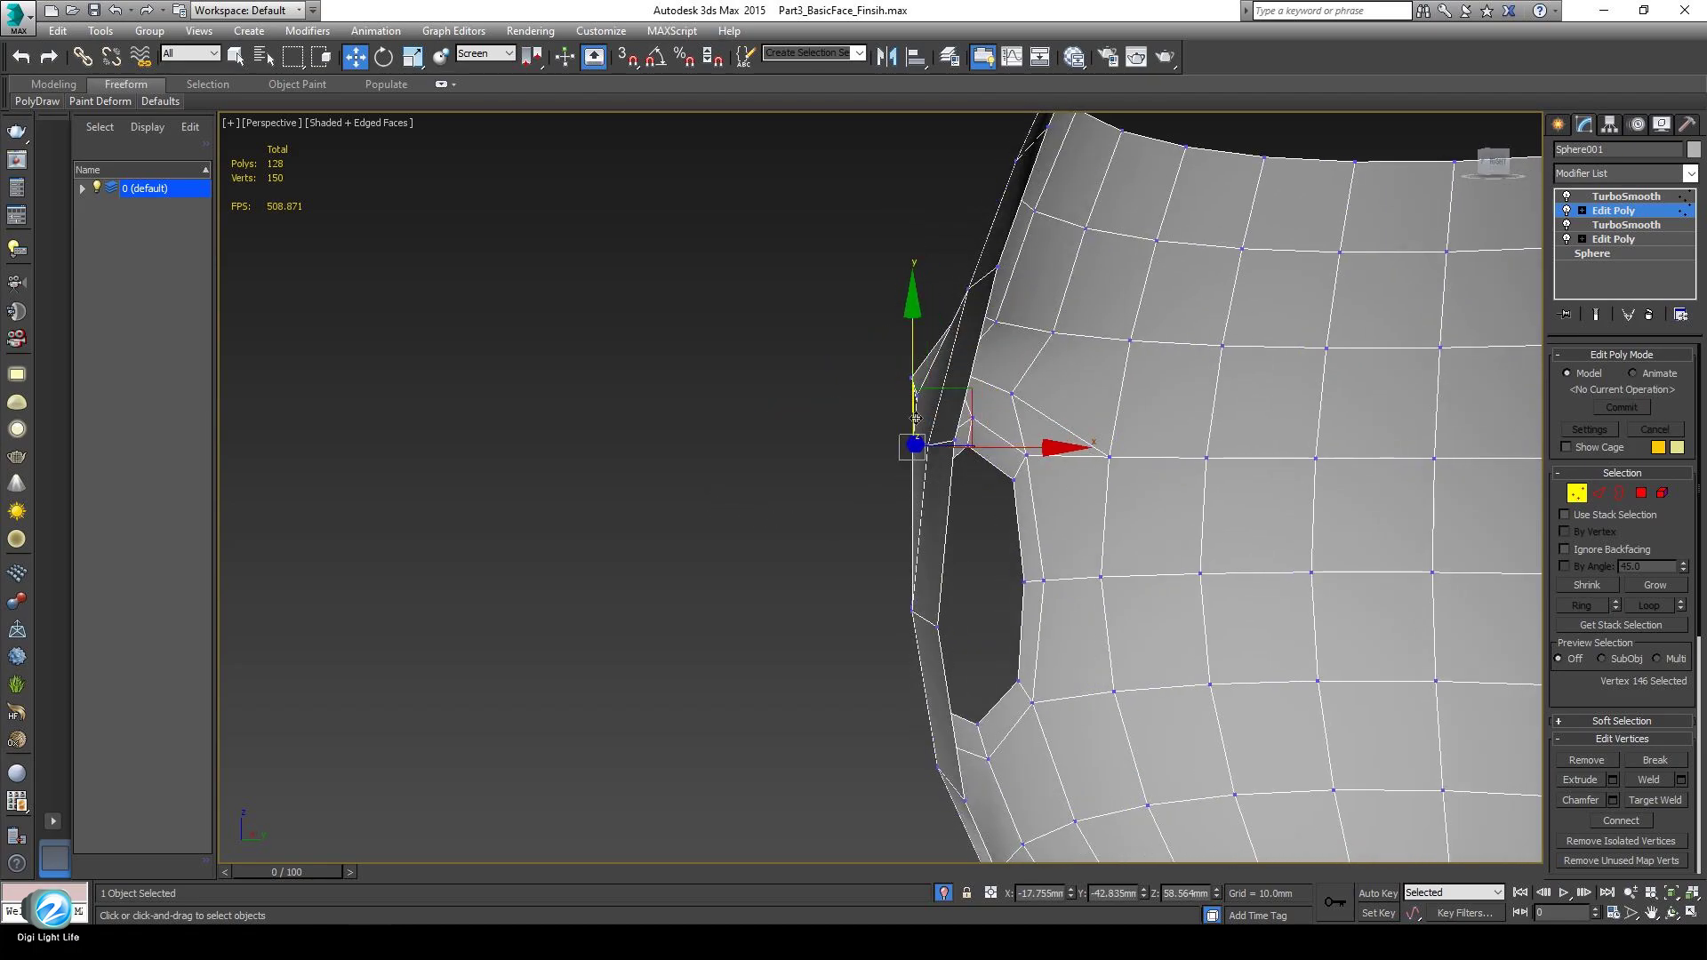
{"action": "left_click", "coordinate": [914, 387]}
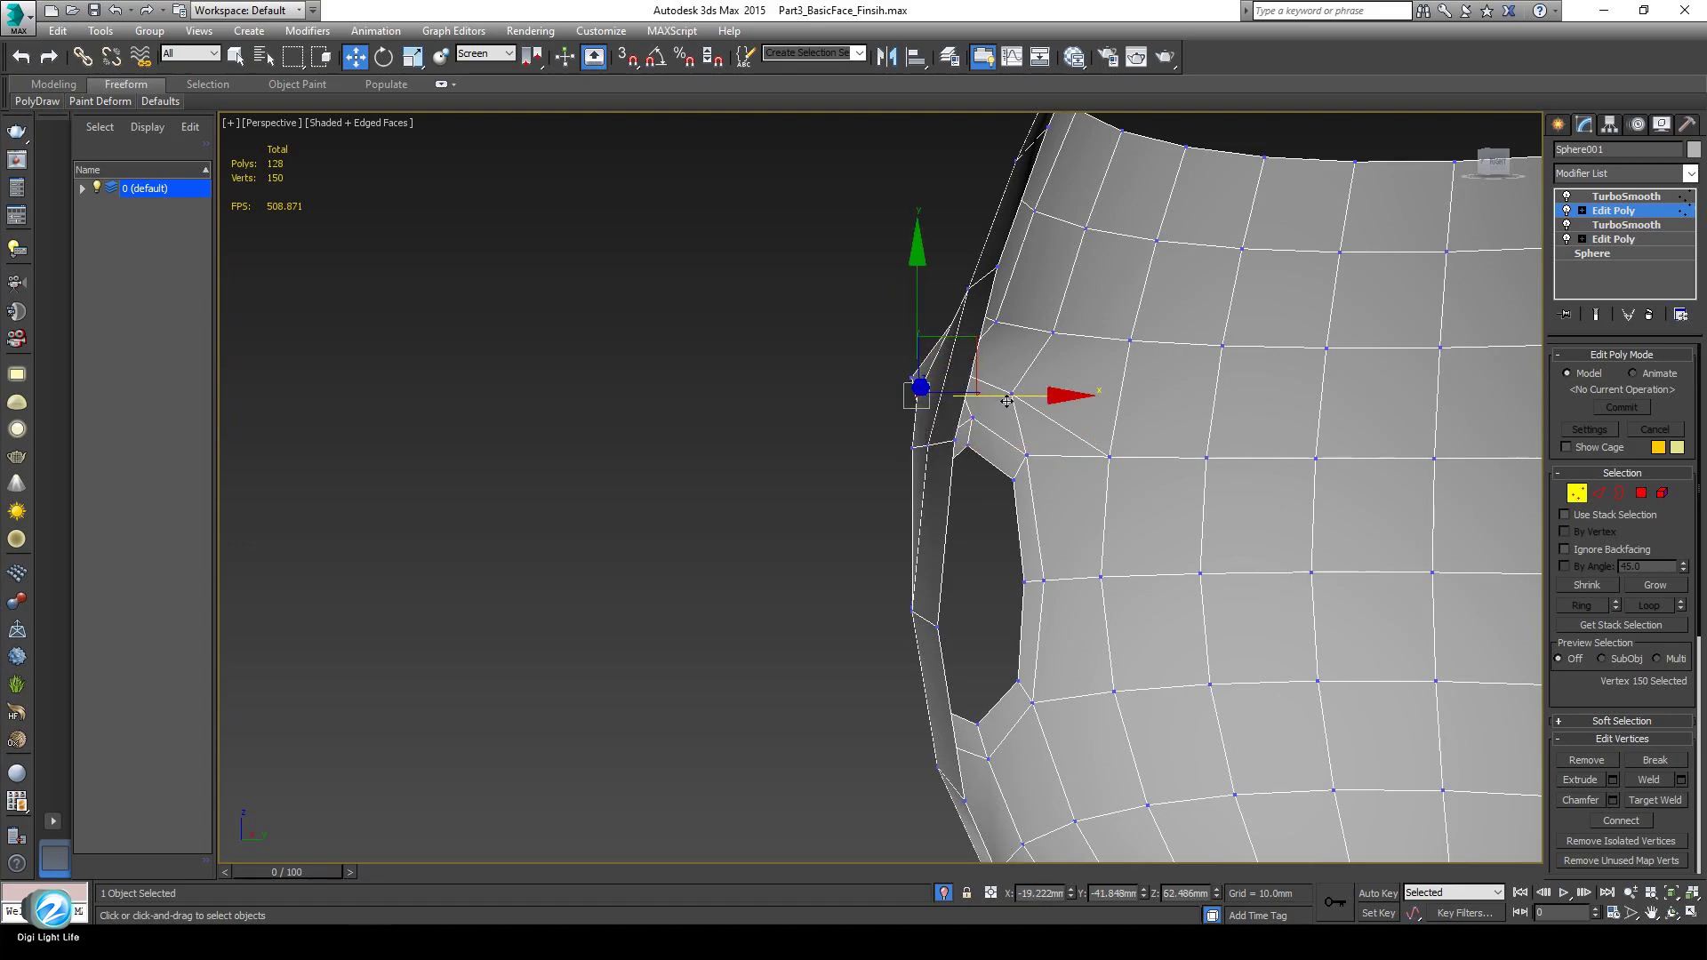
{"action": "mouse_move", "coordinate": [818, 543]}
{"action": "middle_mouse_down", "text": "alt"}
{"action": "mouse_move", "coordinate": [1002, 536]}
{"action": "mouse_move", "coordinate": [816, 545]}
{"action": "middle_mouse_up", "text": "alt"}
{"action": "middle_click_drag", "start_coordinate": [611, 514], "coordinate": [667, 474], "text": "alt"}
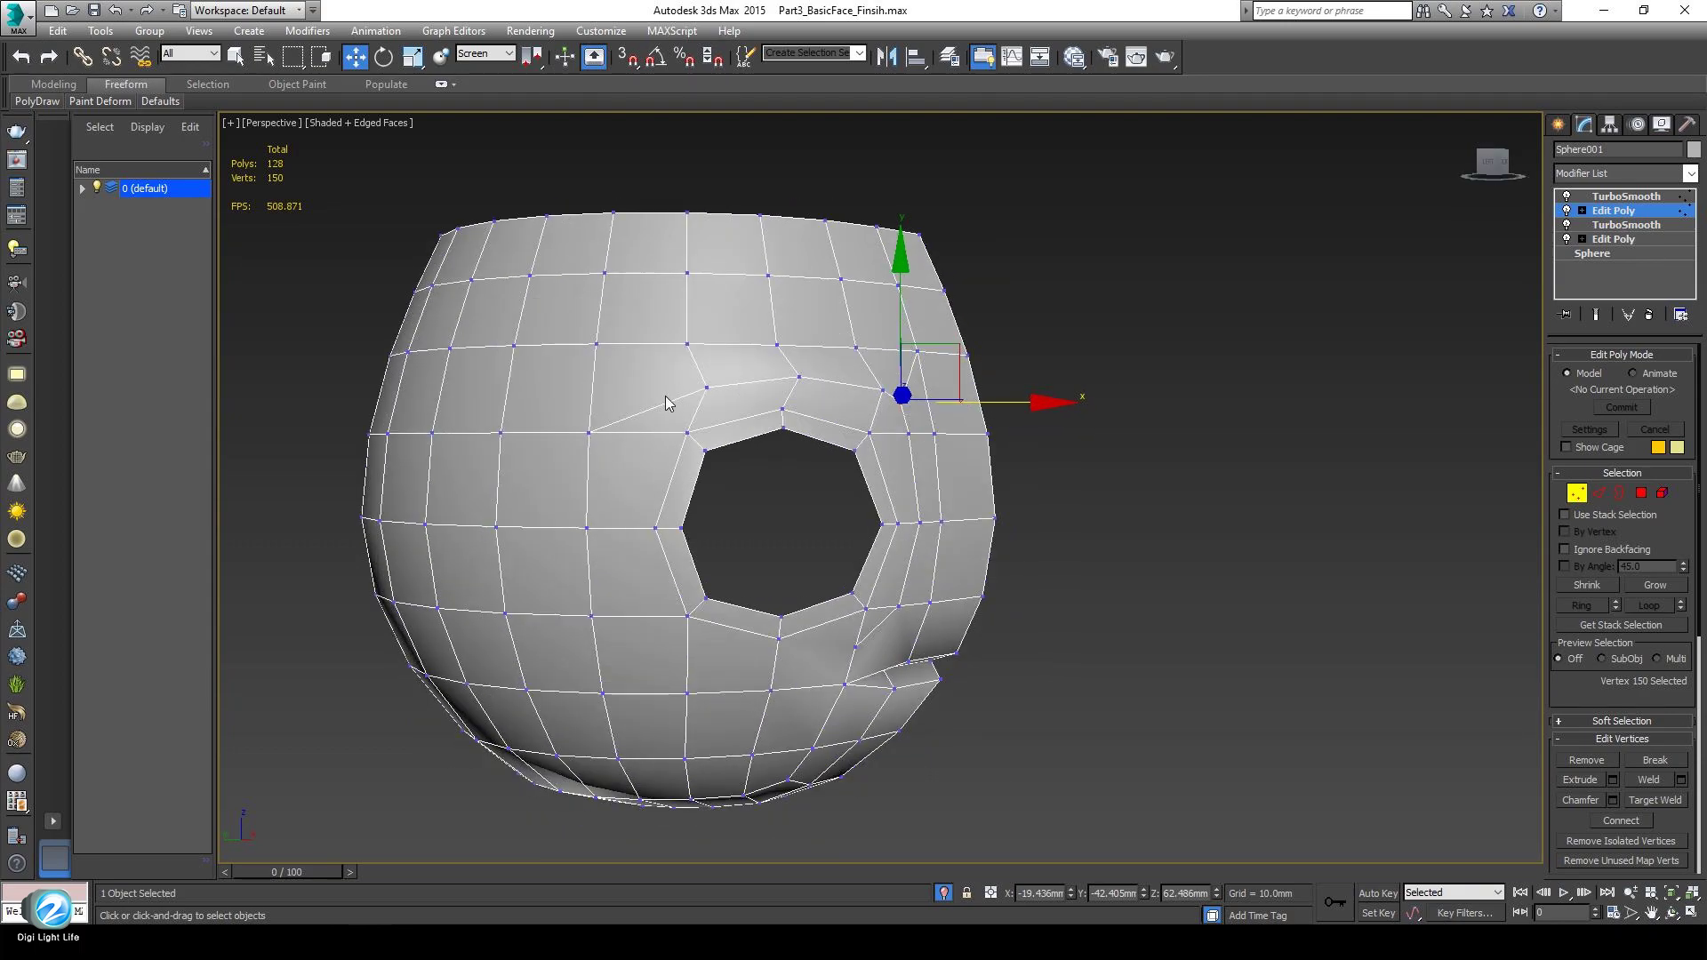
Shift the outer and middle loop vertices above the eye opening toward the outer side to line them up with the vertical edges.
{"action": "scroll", "coordinate": [703, 409], "scroll_direction": "up", "scroll_amount": 3}
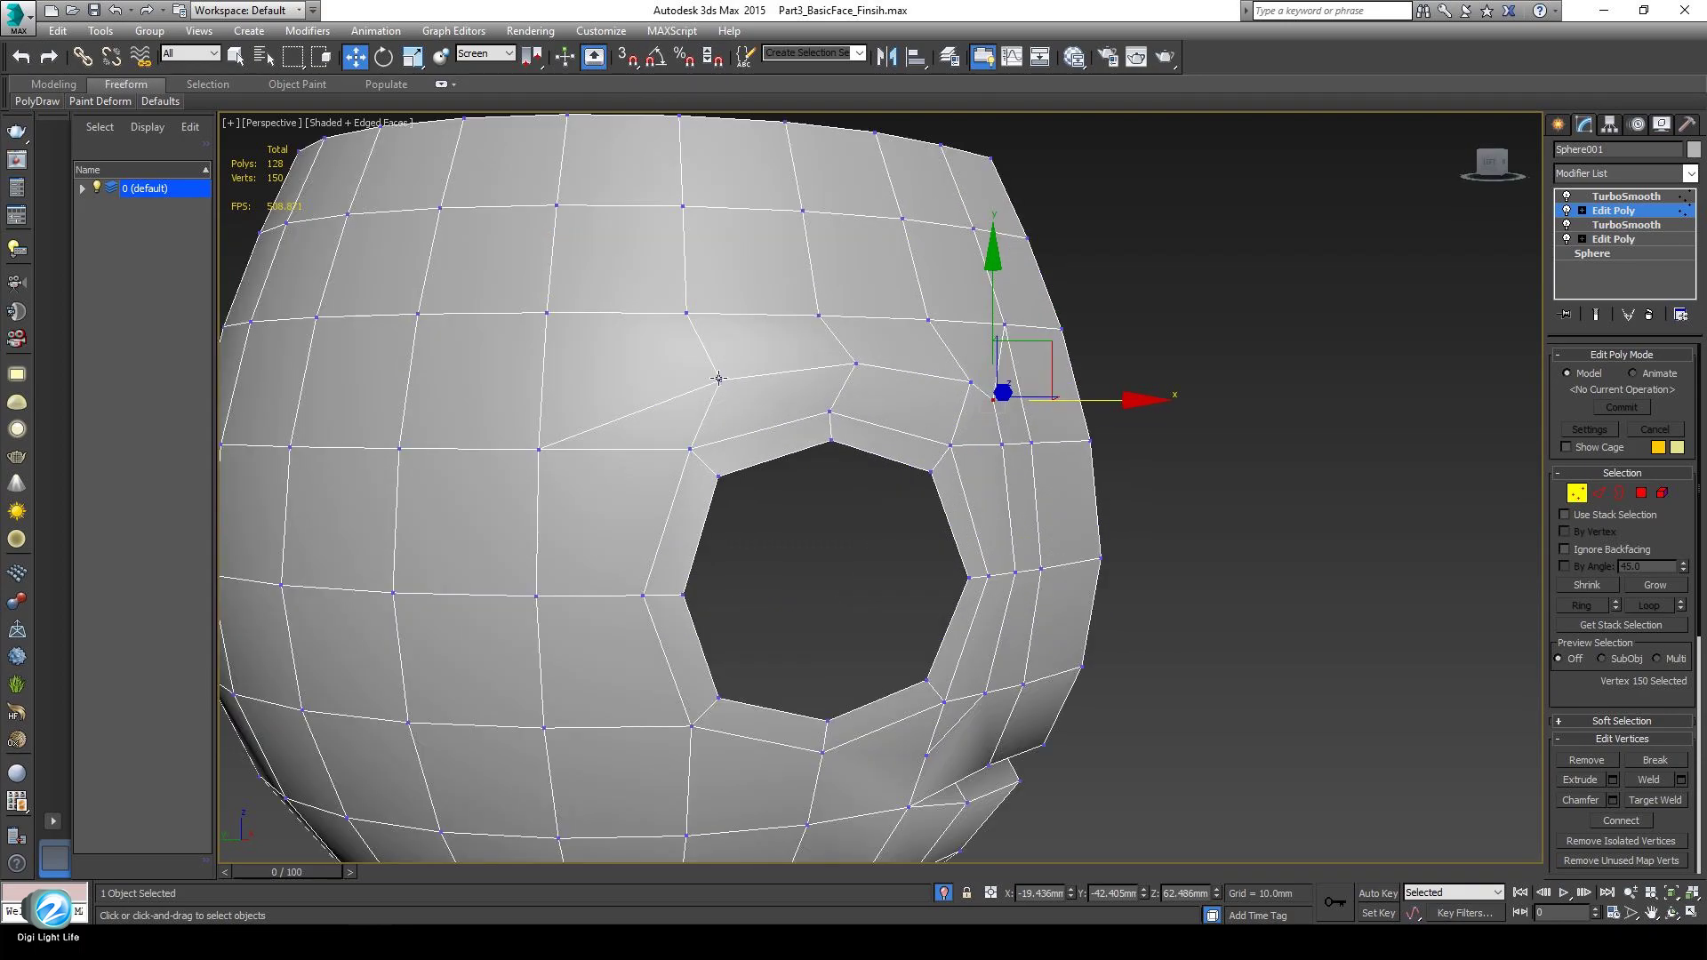
{"action": "left_click", "coordinate": [719, 377]}
{"action": "left_click_drag", "start_coordinate": [774, 331], "coordinate": [751, 334]}
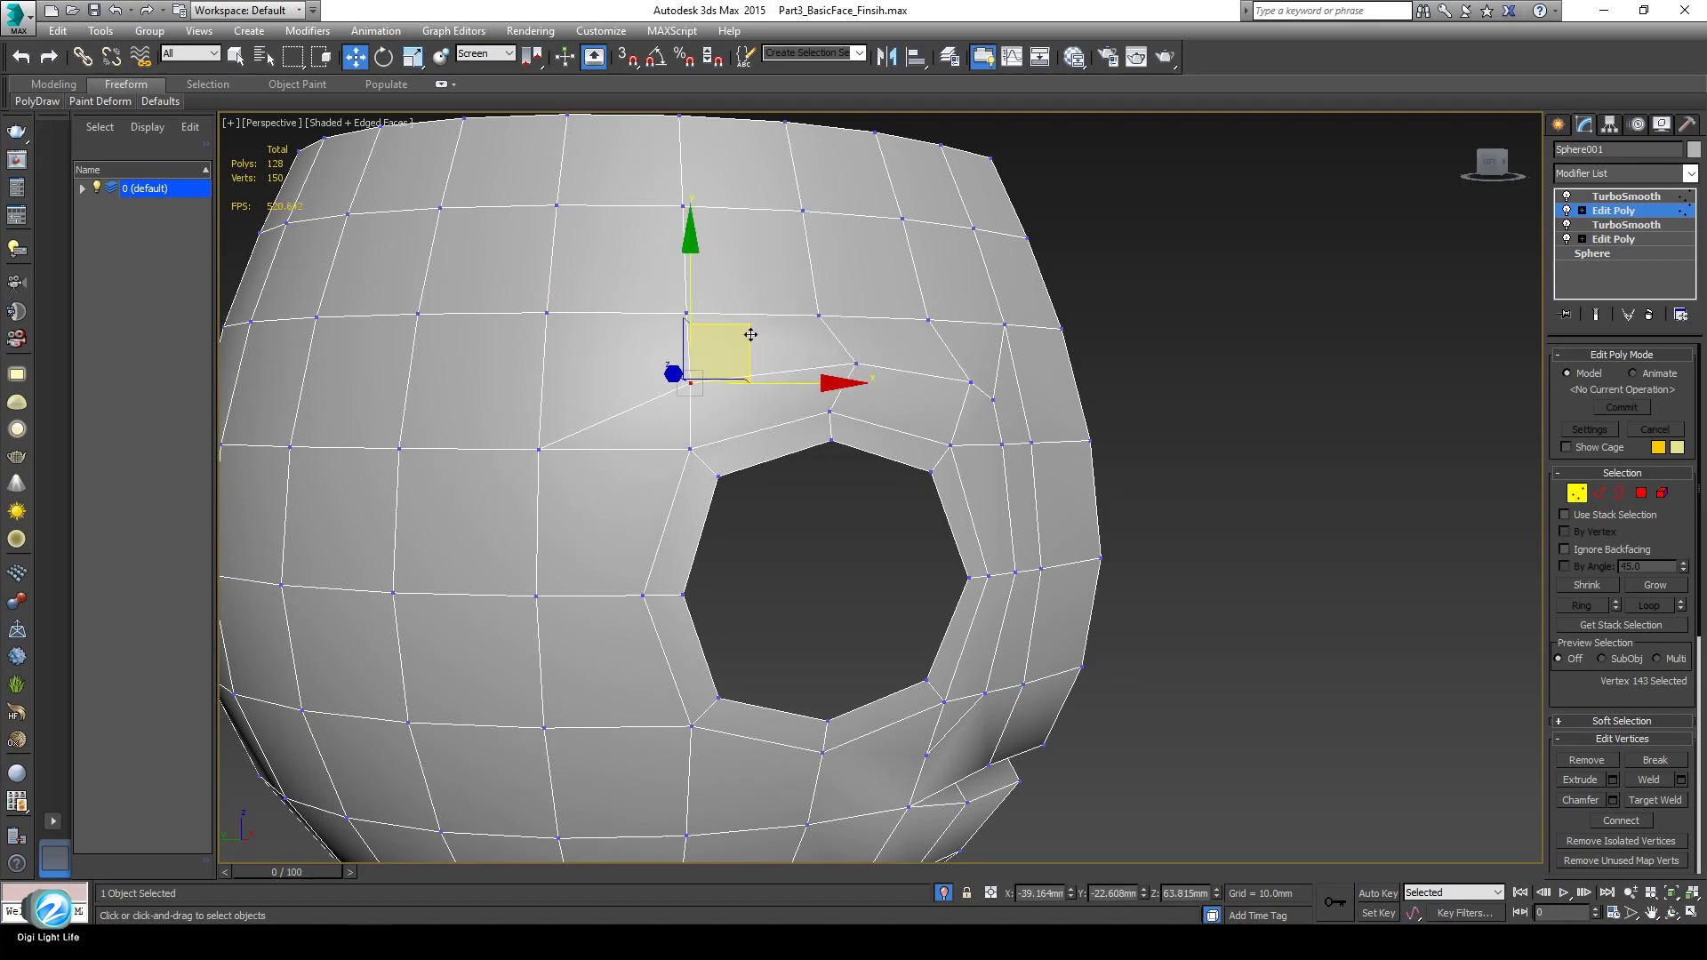
{"action": "middle_click_drag", "start_coordinate": [873, 412], "coordinate": [936, 462], "text": "alt"}
{"action": "left_click", "coordinate": [859, 361]}
{"action": "middle_click_drag", "start_coordinate": [962, 564], "coordinate": [922, 514]}
{"action": "scroll", "coordinate": [922, 514], "scroll_direction": "up", "scroll_amount": 2}
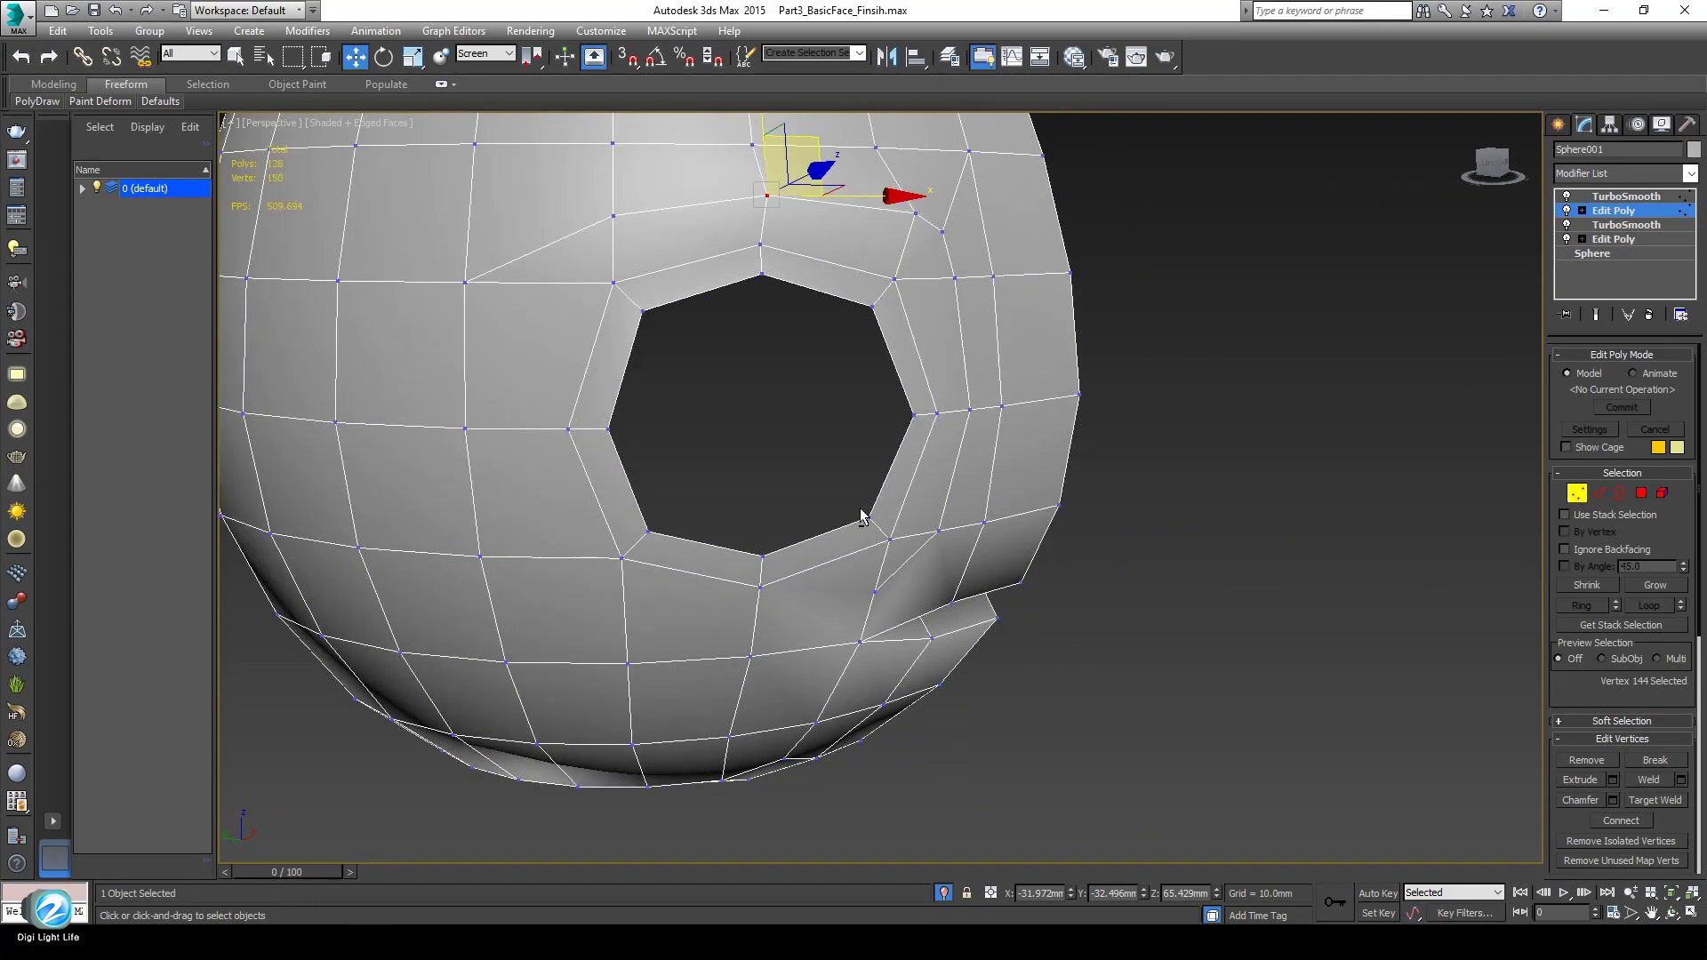
{"action": "middle_click_drag", "start_coordinate": [805, 476], "coordinate": [838, 473], "text": "alt"}
{"action": "middle_click_drag", "start_coordinate": [837, 473], "coordinate": [690, 523]}
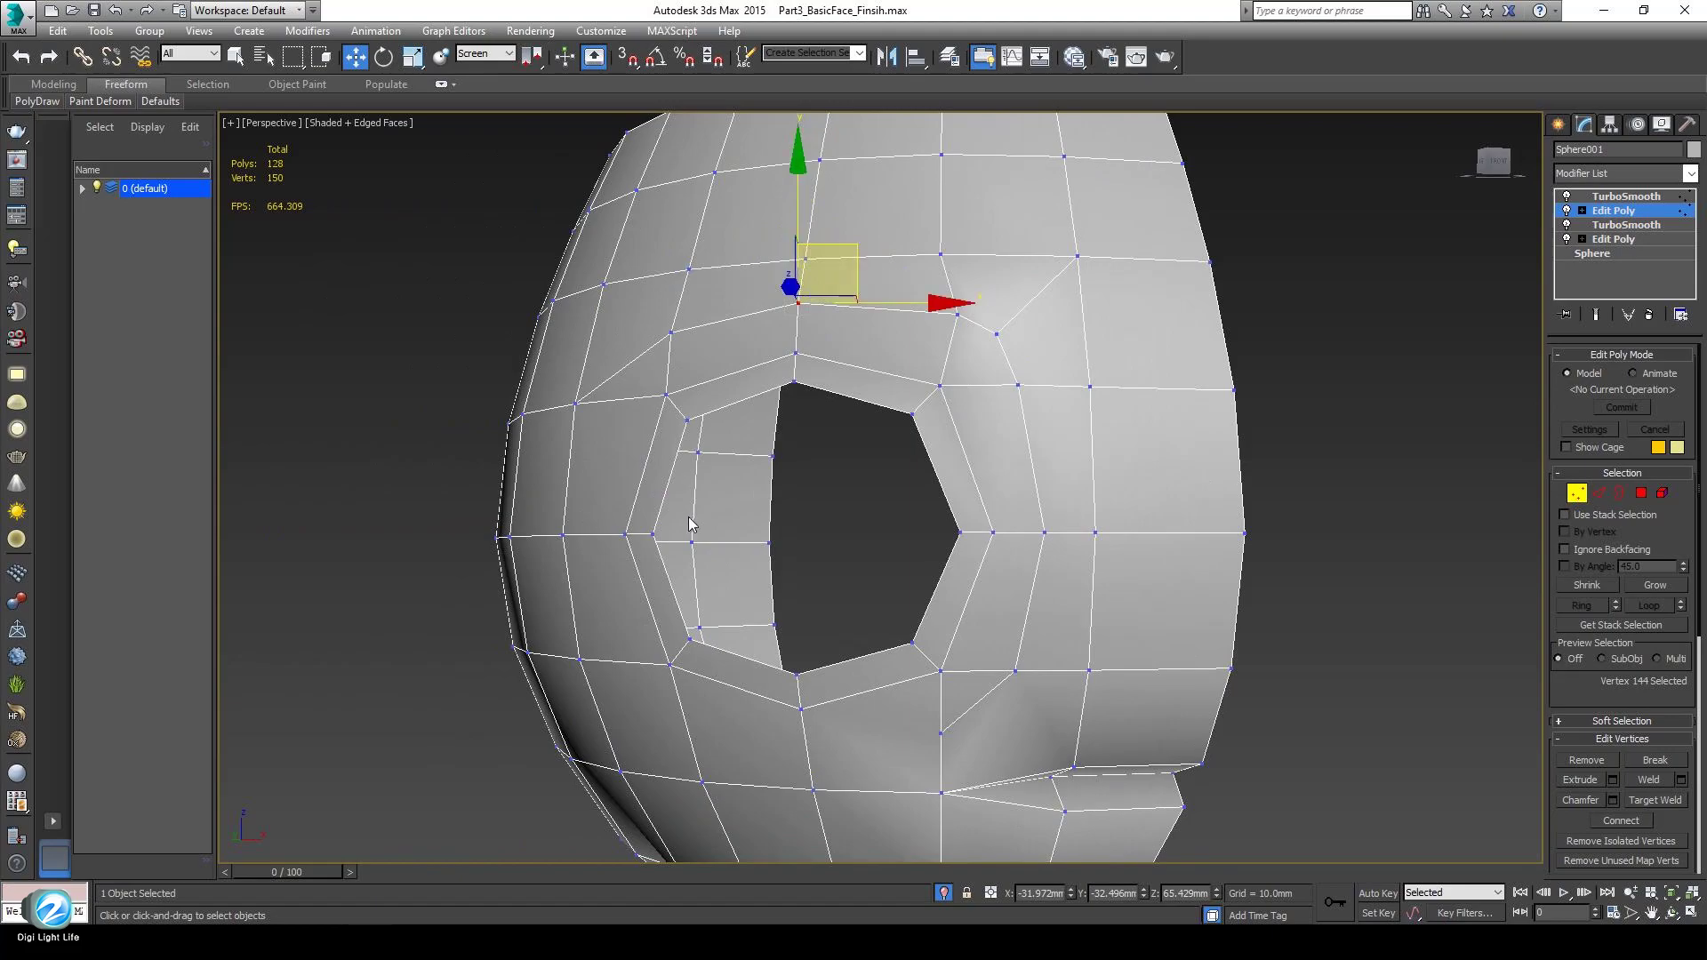
Leave vertex level, enable the top TurboSmooth, and hide the edged faces to check the smoothed eye area.
{"action": "left_click", "coordinate": [1620, 216]}
{"action": "left_click", "coordinate": [1568, 196]}
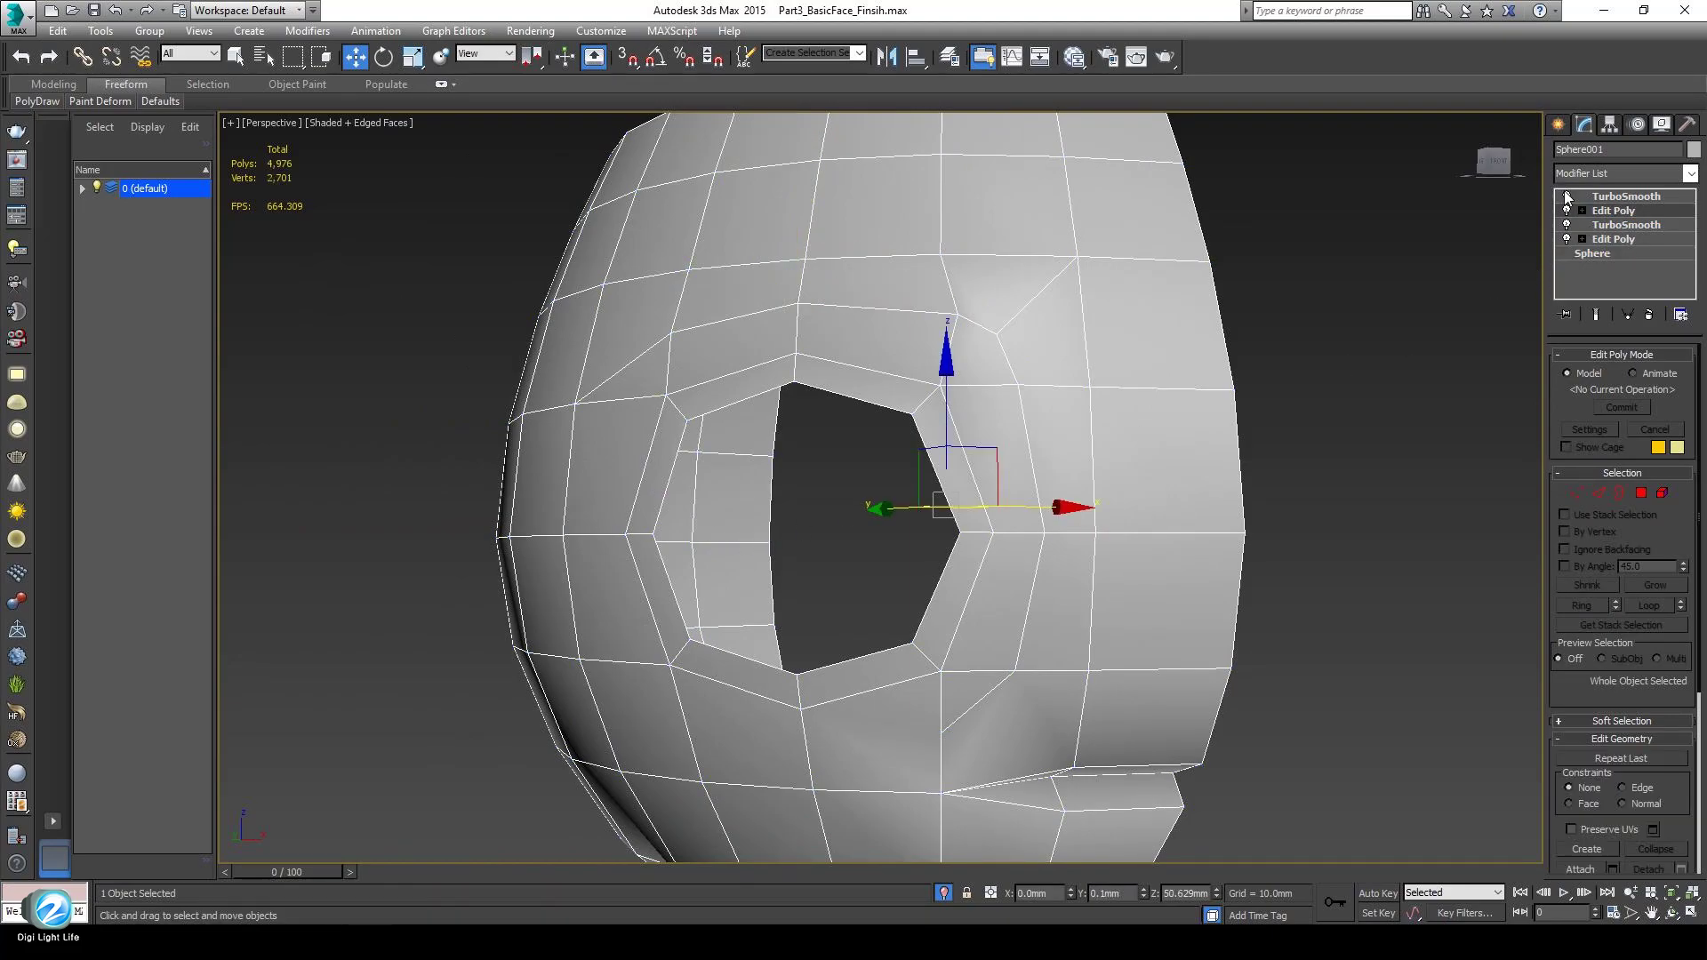
{"action": "left_click", "coordinate": [1626, 196]}
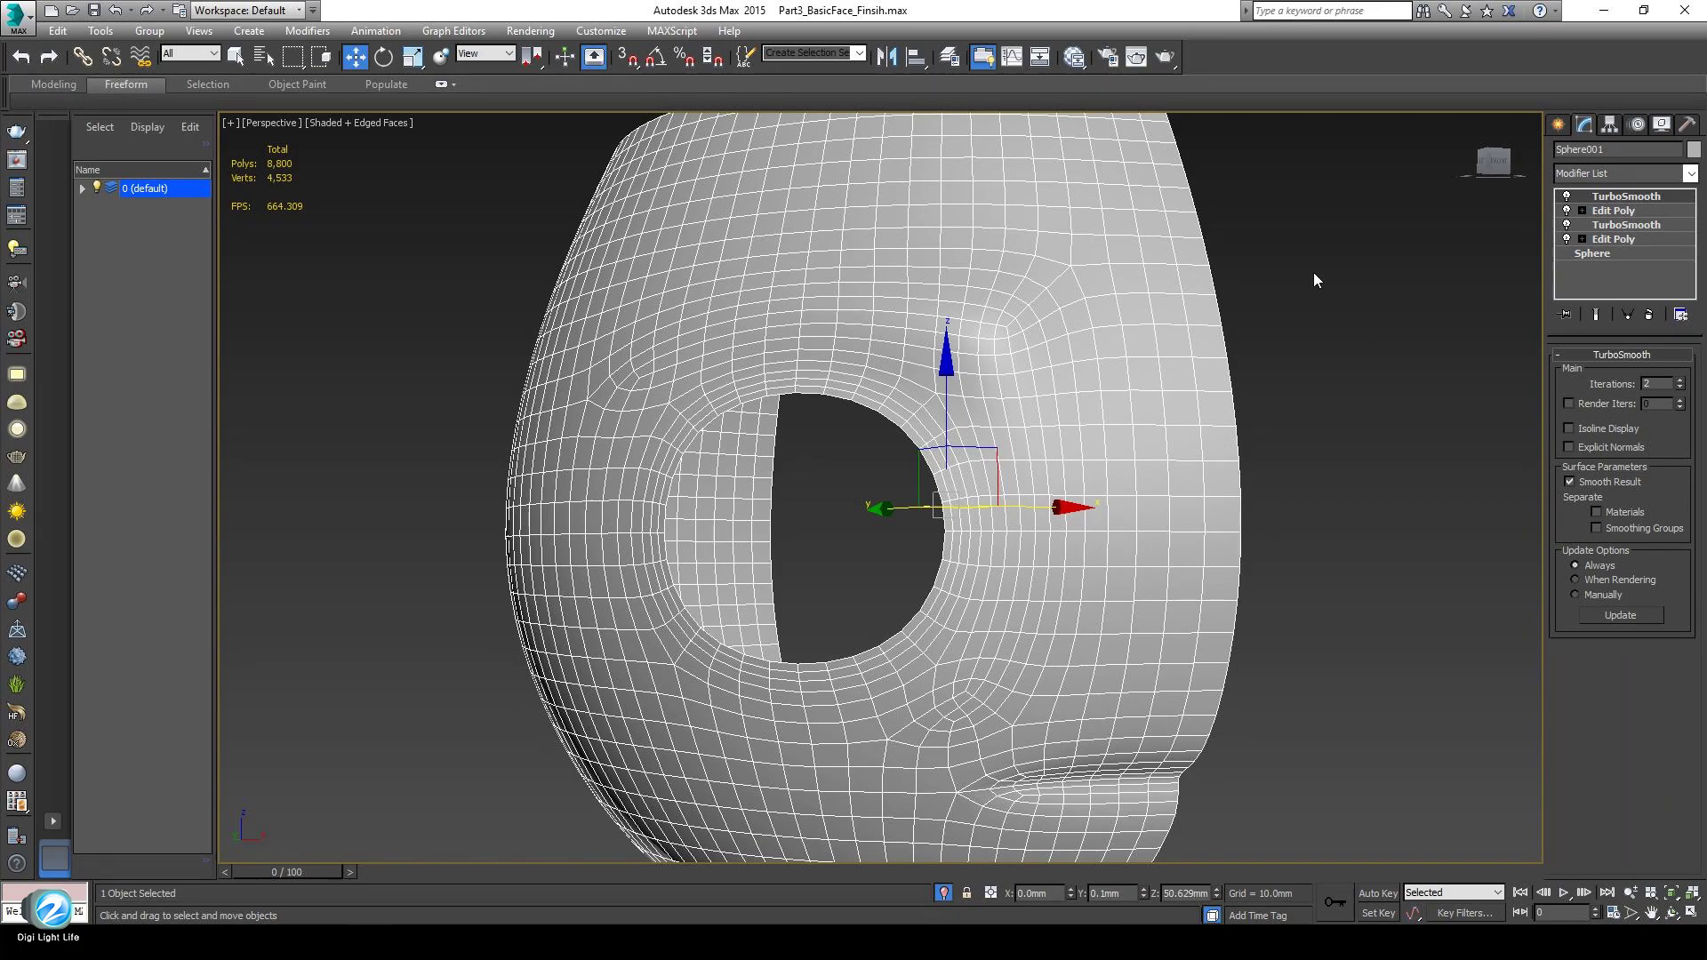
{"action": "left_click", "coordinate": [1333, 418]}
{"action": "key", "text": "F4"}
{"action": "scroll", "coordinate": [915, 623], "scroll_direction": "down", "scroll_amount": 3}
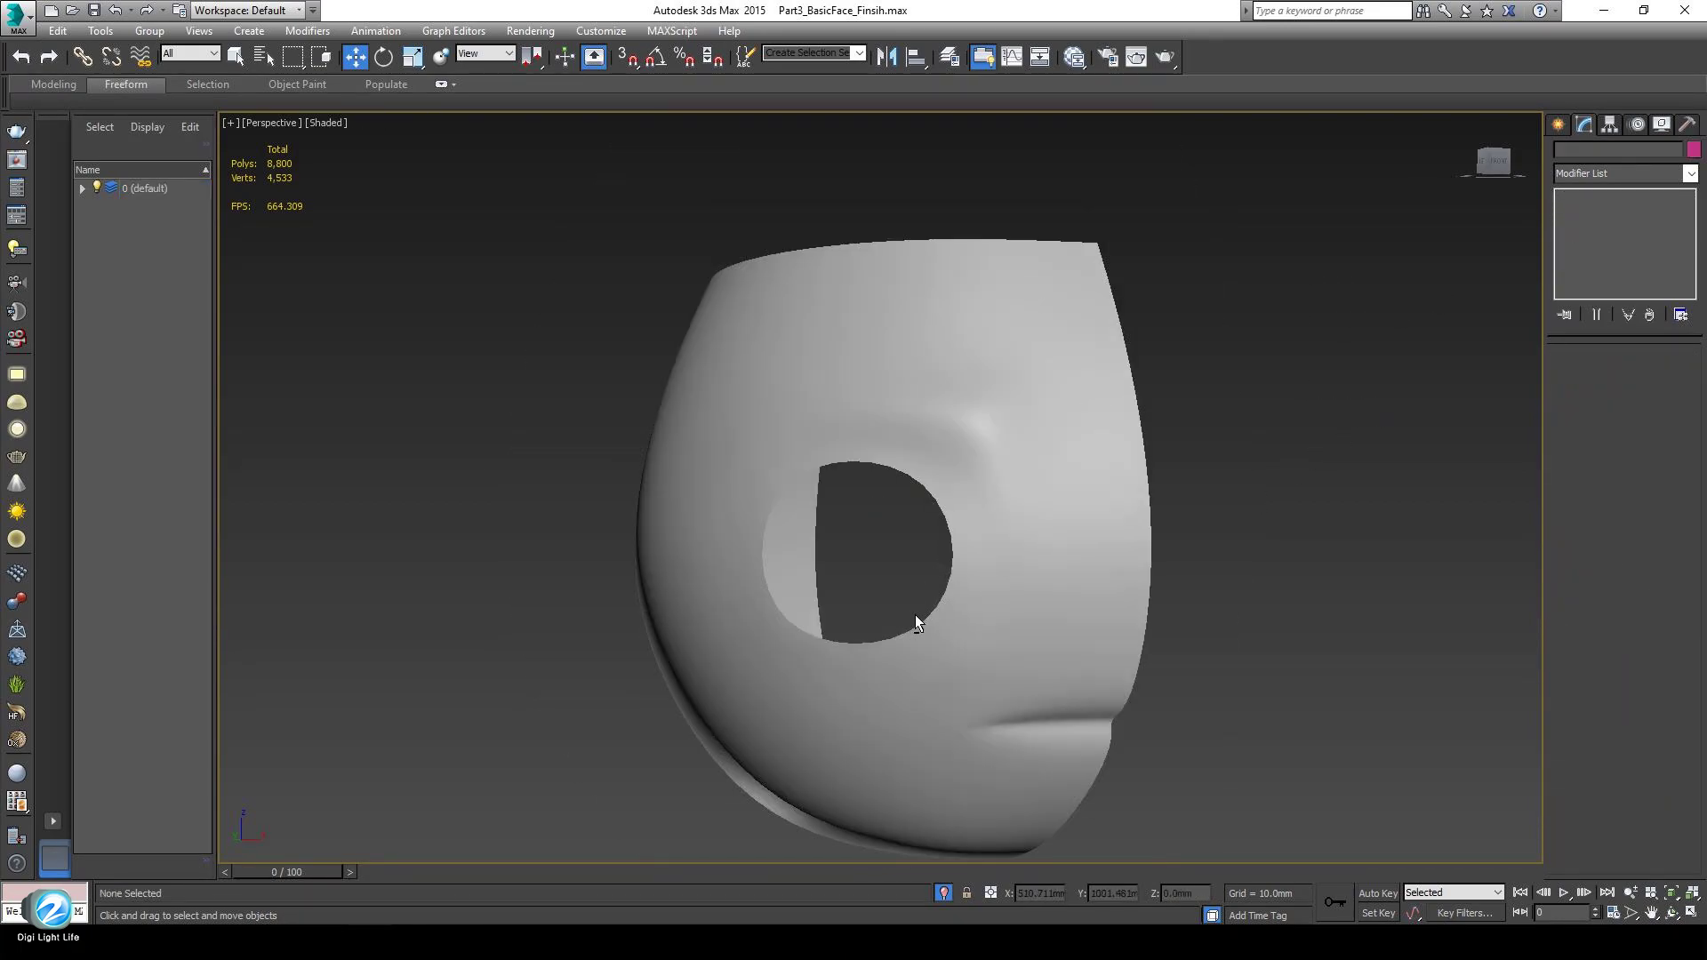
{"action": "middle_click_drag", "start_coordinate": [916, 617], "coordinate": [941, 573], "text": "alt"}
Exit isolation and examine the smoothed face together with the mushroom cap from several angles.
{"action": "left_click", "coordinate": [943, 893]}
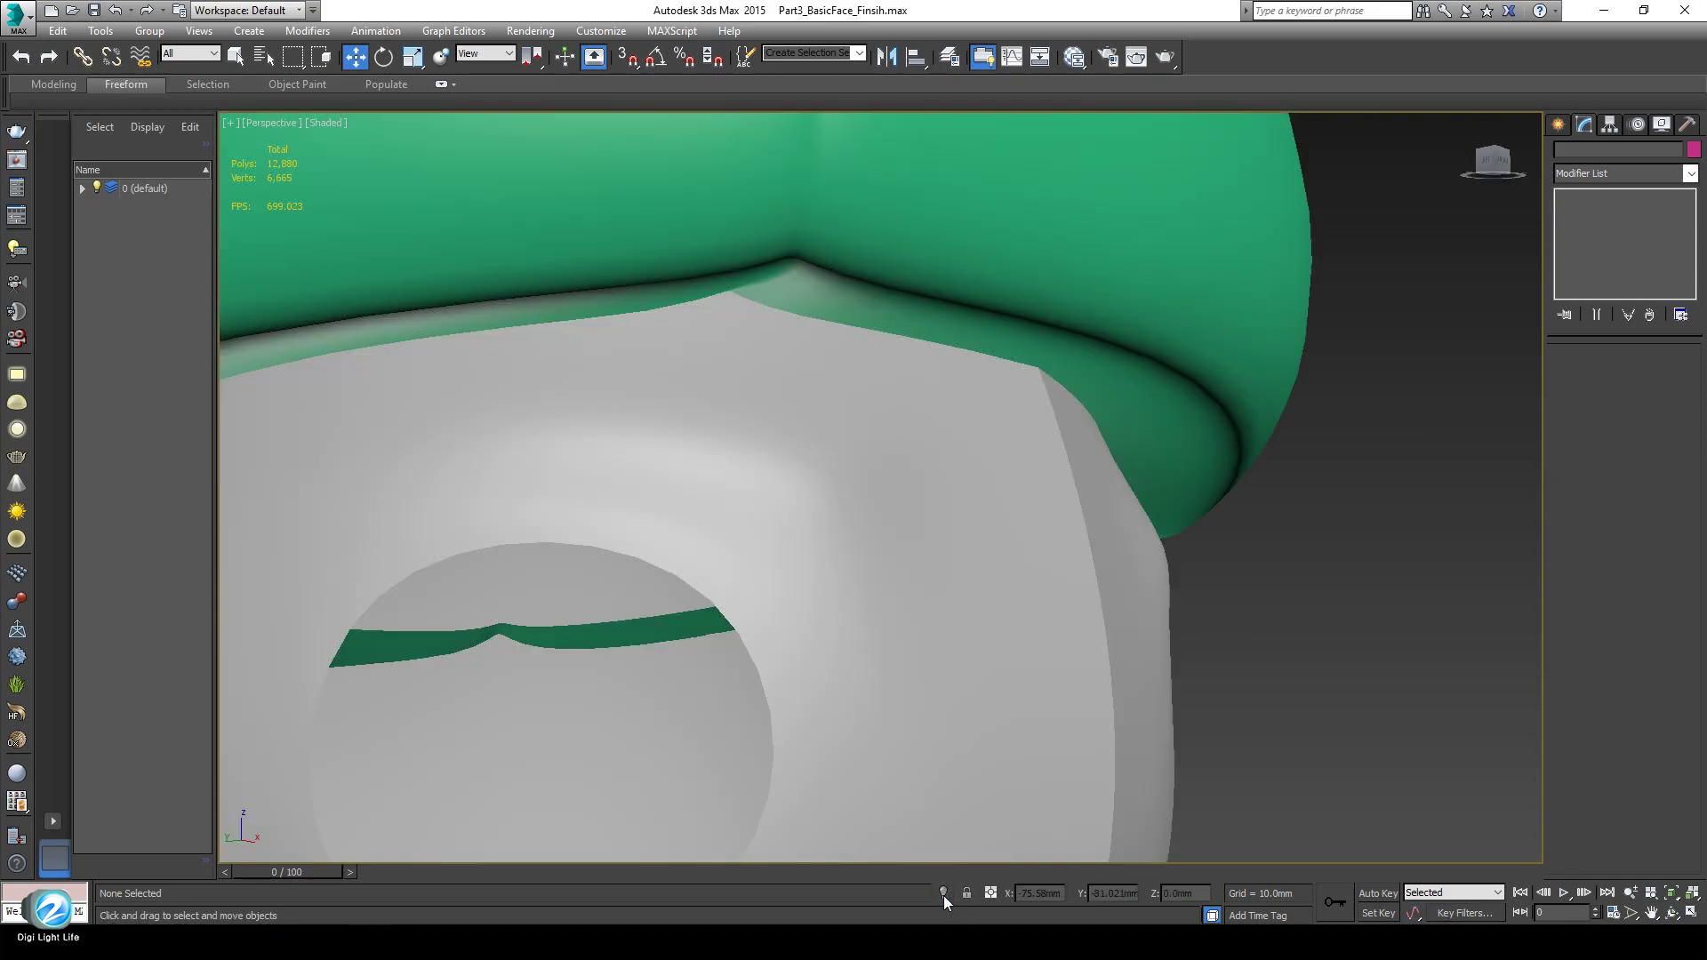
{"action": "scroll", "coordinate": [824, 656], "scroll_direction": "down", "scroll_amount": 4}
{"action": "middle_click_drag", "start_coordinate": [824, 656], "coordinate": [779, 637], "text": "alt"}
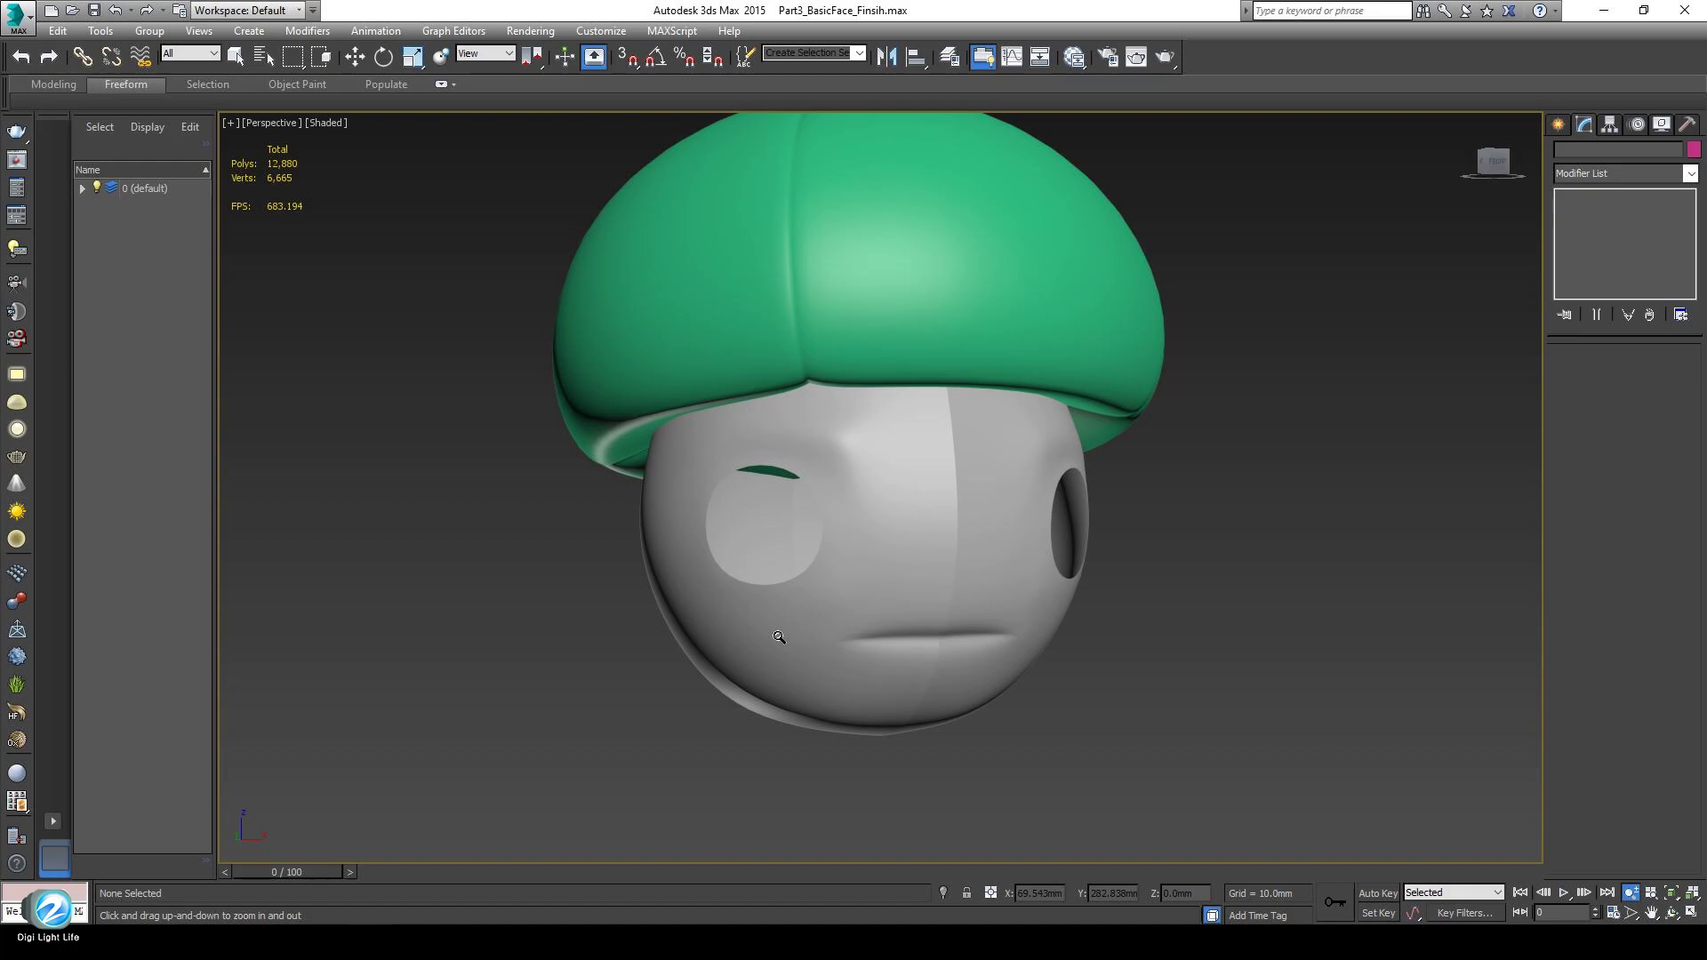
{"action": "middle_click_drag", "start_coordinate": [779, 637], "coordinate": [768, 540], "text": "alt"}
{"action": "scroll", "coordinate": [826, 530], "scroll_direction": "up", "scroll_amount": 2}
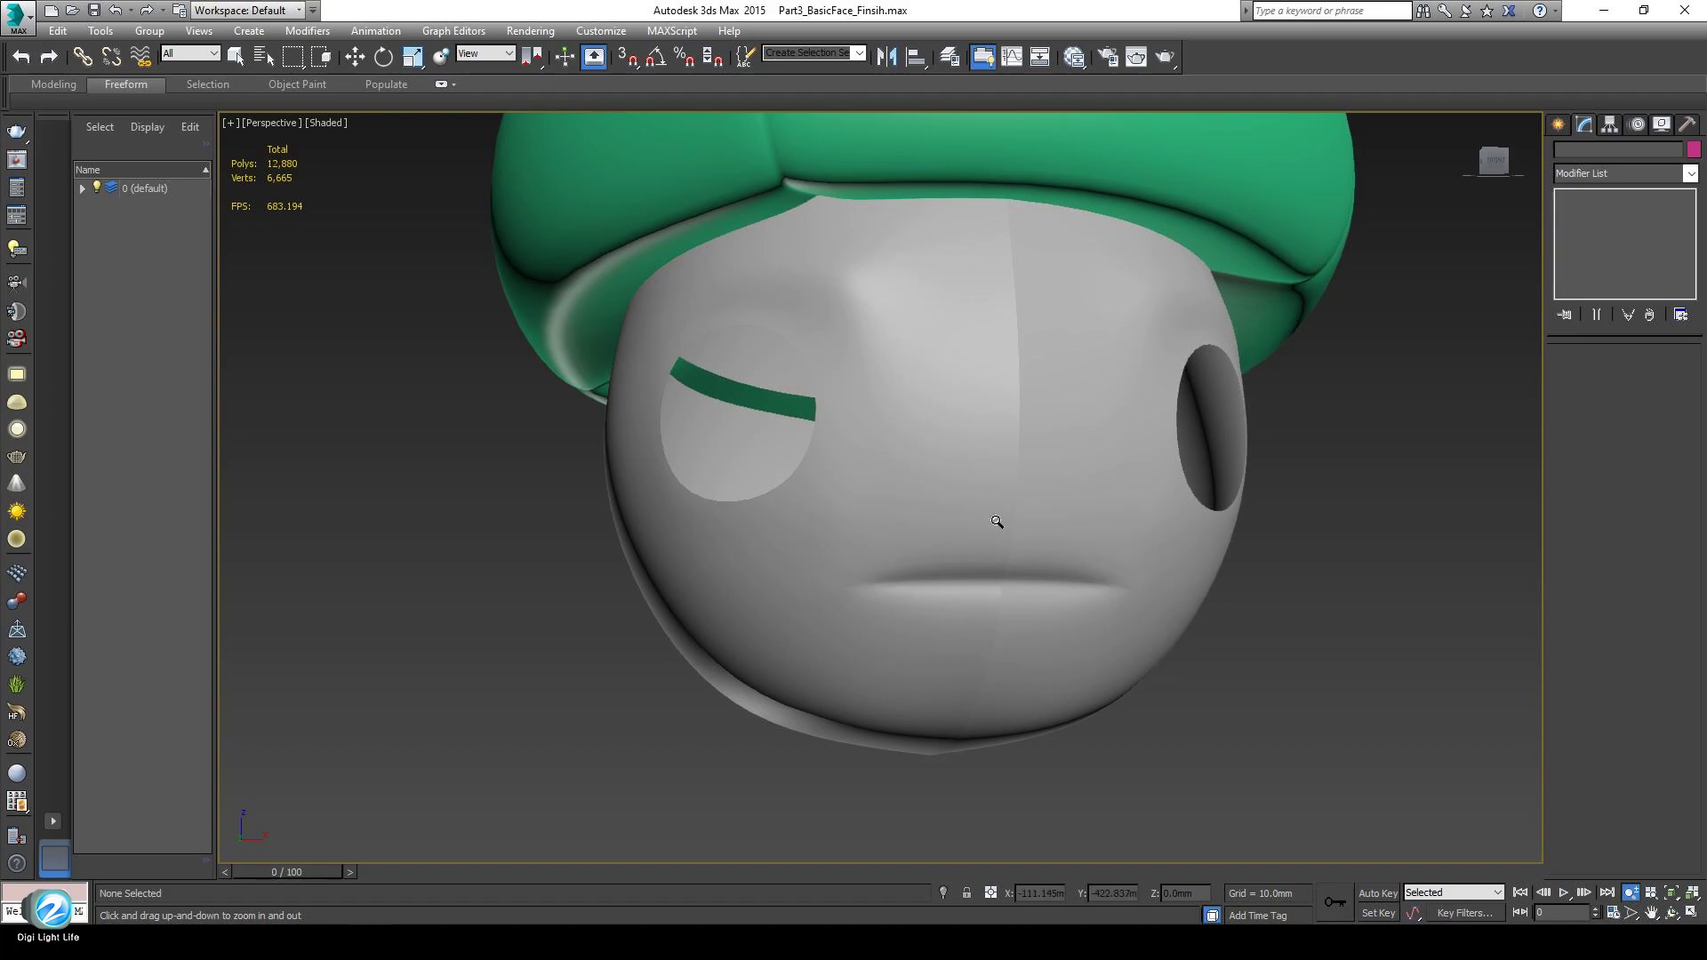
{"action": "middle_click_drag", "start_coordinate": [882, 577], "coordinate": [945, 610], "text": "alt"}
{"action": "key", "text": "w"}
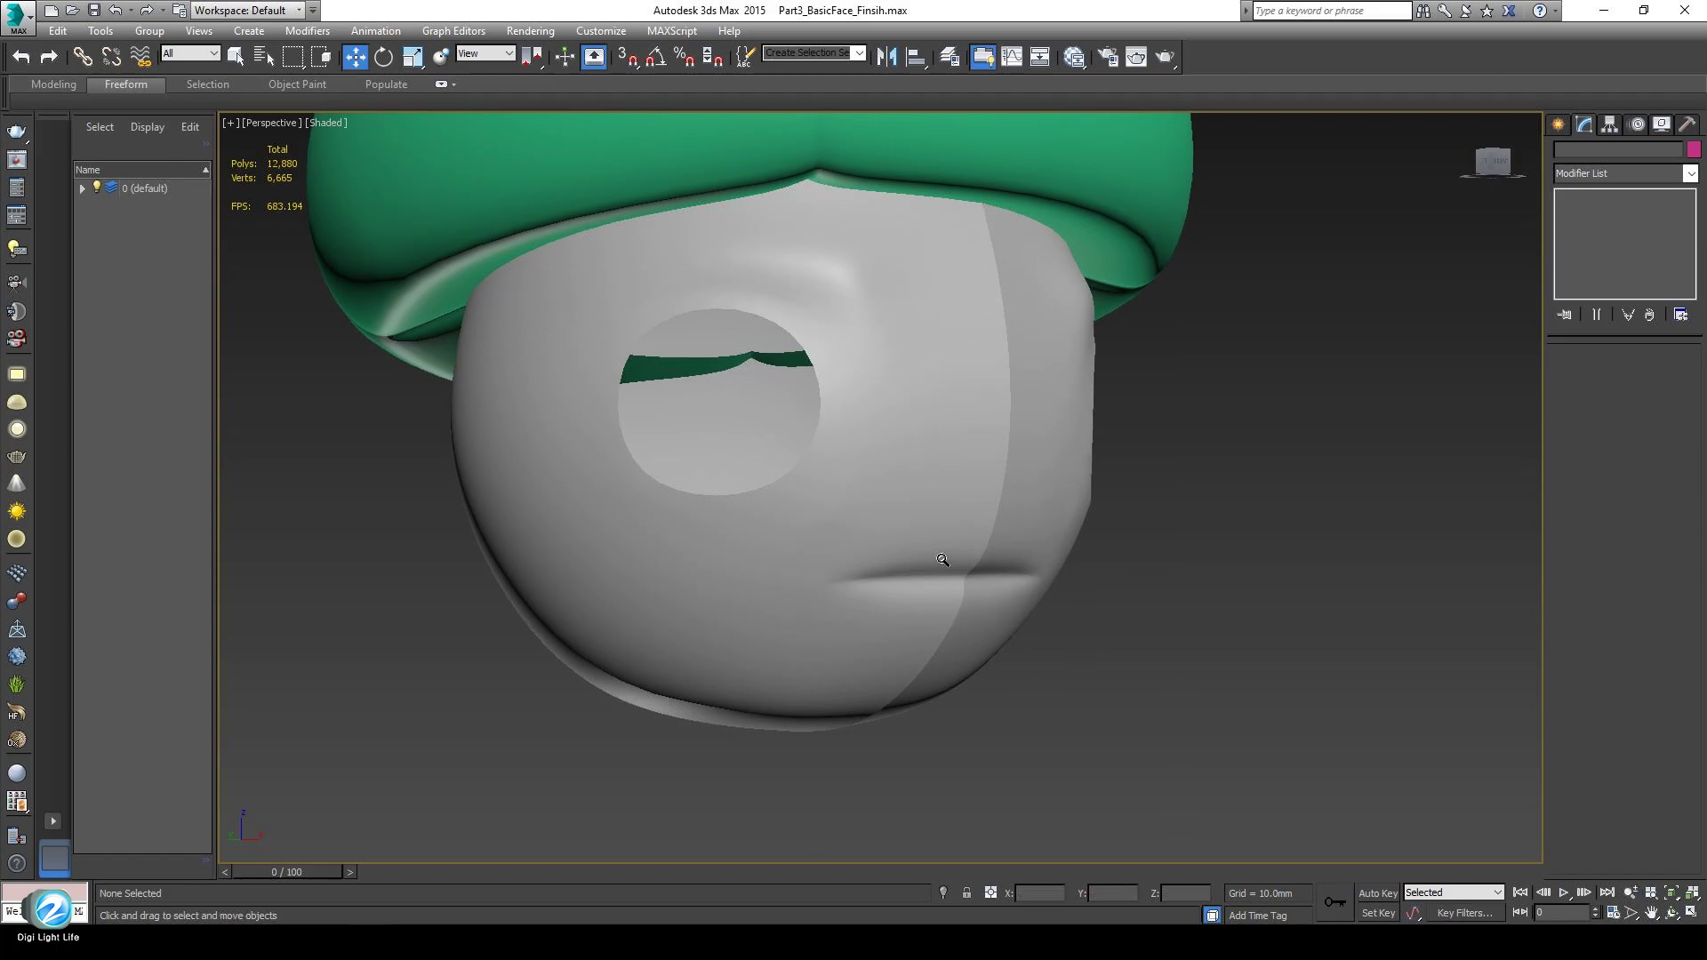
Select the head, show its edged faces, return to its upper Edit Poly modifier, and isolate it around the mouth.
{"action": "left_click", "coordinate": [924, 508]}
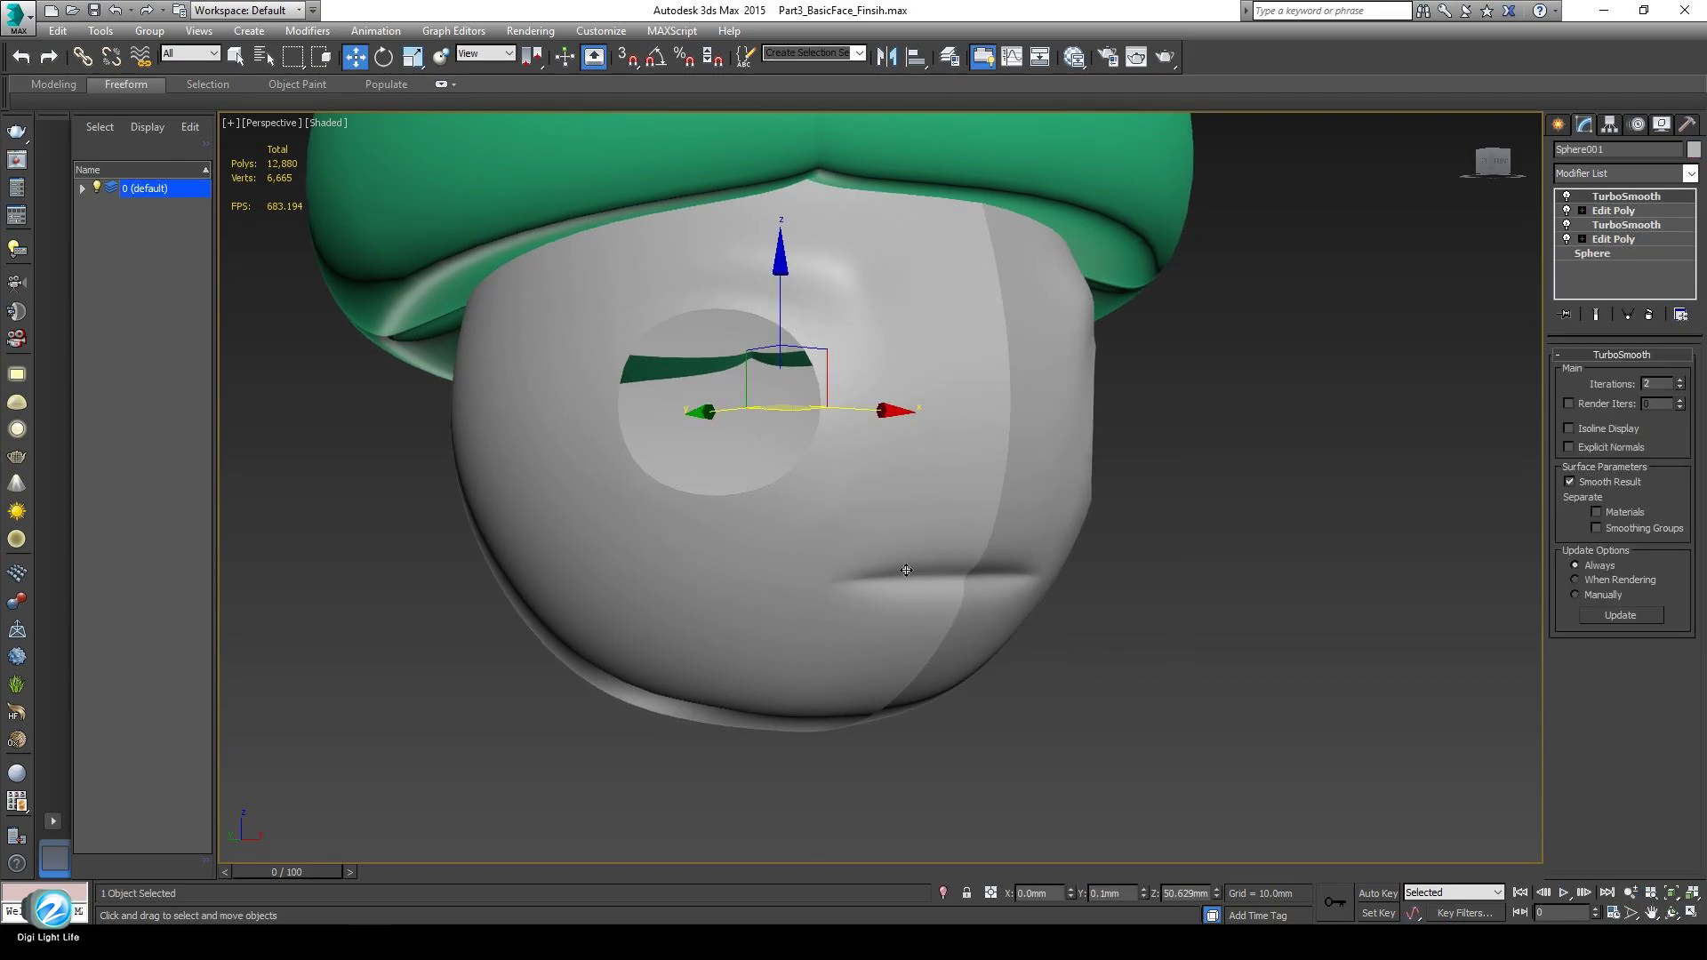
{"action": "mouse_move", "coordinate": [908, 619]}
{"action": "middle_mouse_down", "text": "alt"}
{"action": "mouse_move", "coordinate": [950, 650]}
{"action": "mouse_move", "coordinate": [914, 622]}
{"action": "middle_mouse_up", "text": "alt"}
{"action": "key", "text": "F4"}
{"action": "key", "text": "alt+z"}
{"action": "left_click_drag", "start_coordinate": [914, 621], "coordinate": [918, 501]}
{"action": "left_click", "coordinate": [1638, 210]}
{"action": "middle_click_drag", "start_coordinate": [1010, 703], "coordinate": [975, 712], "text": "alt"}
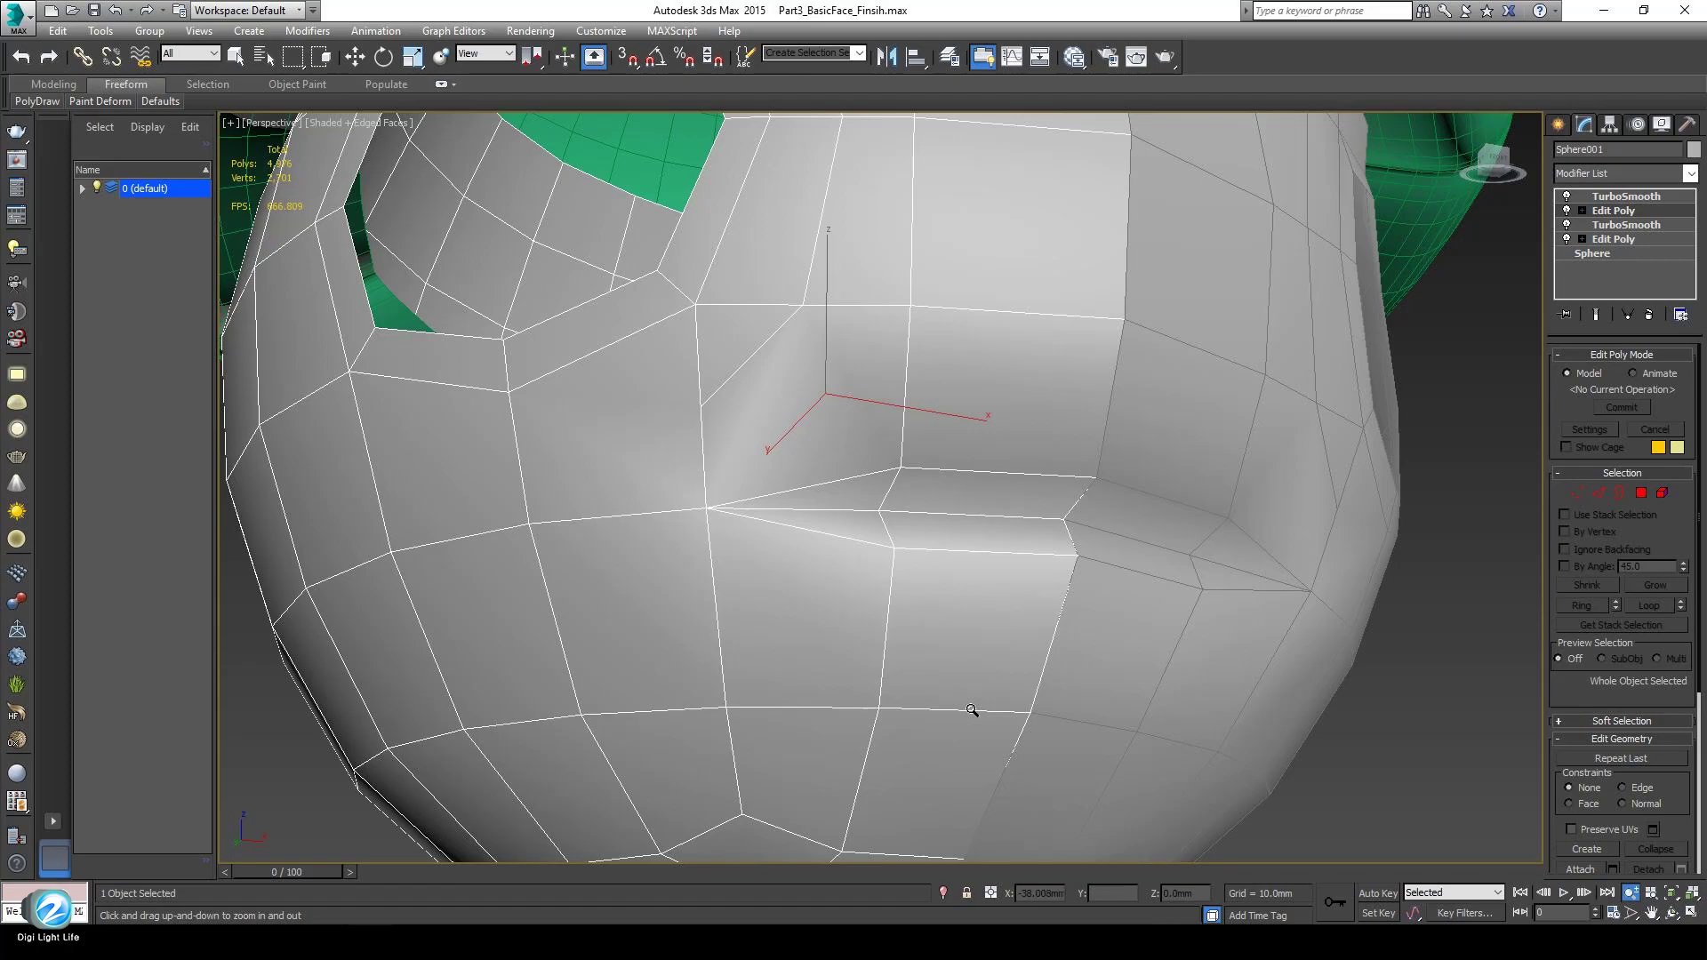
{"action": "left_click", "coordinate": [944, 892]}
{"action": "scroll", "coordinate": [968, 522], "scroll_direction": "up", "scroll_amount": 5}
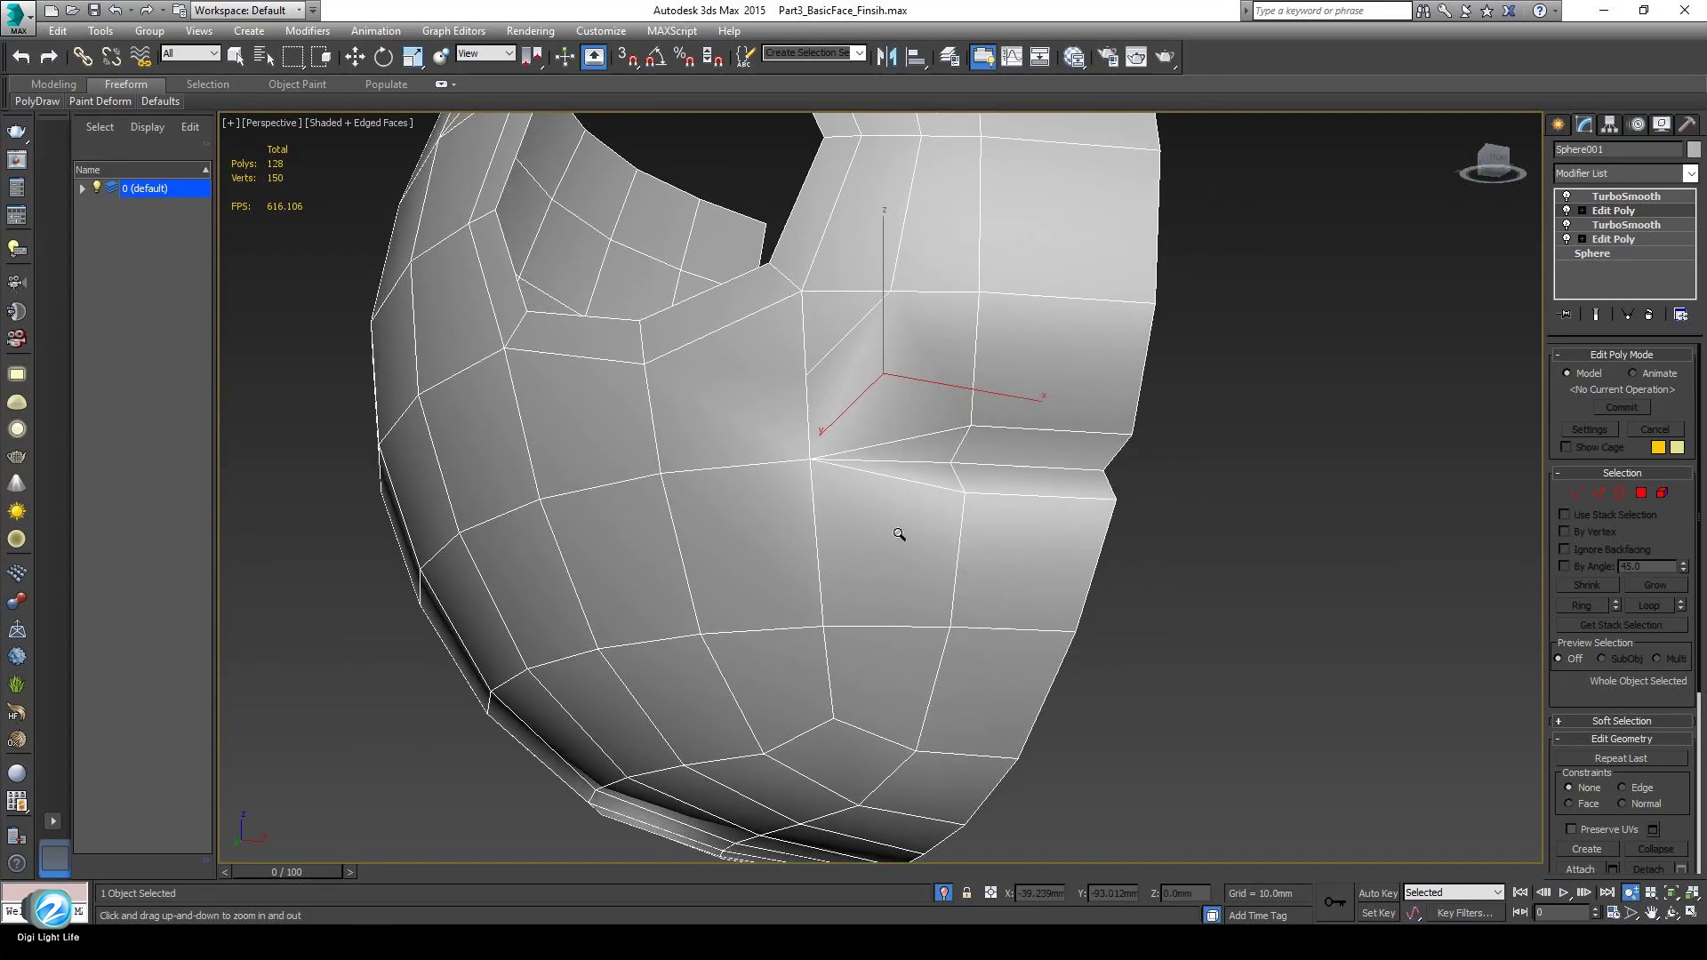
{"action": "scroll", "coordinate": [900, 534], "scroll_direction": "down", "scroll_amount": 3}
At edge level, select the two edges along the inner mouth crease and split them.
{"action": "left_click", "coordinate": [1598, 493]}
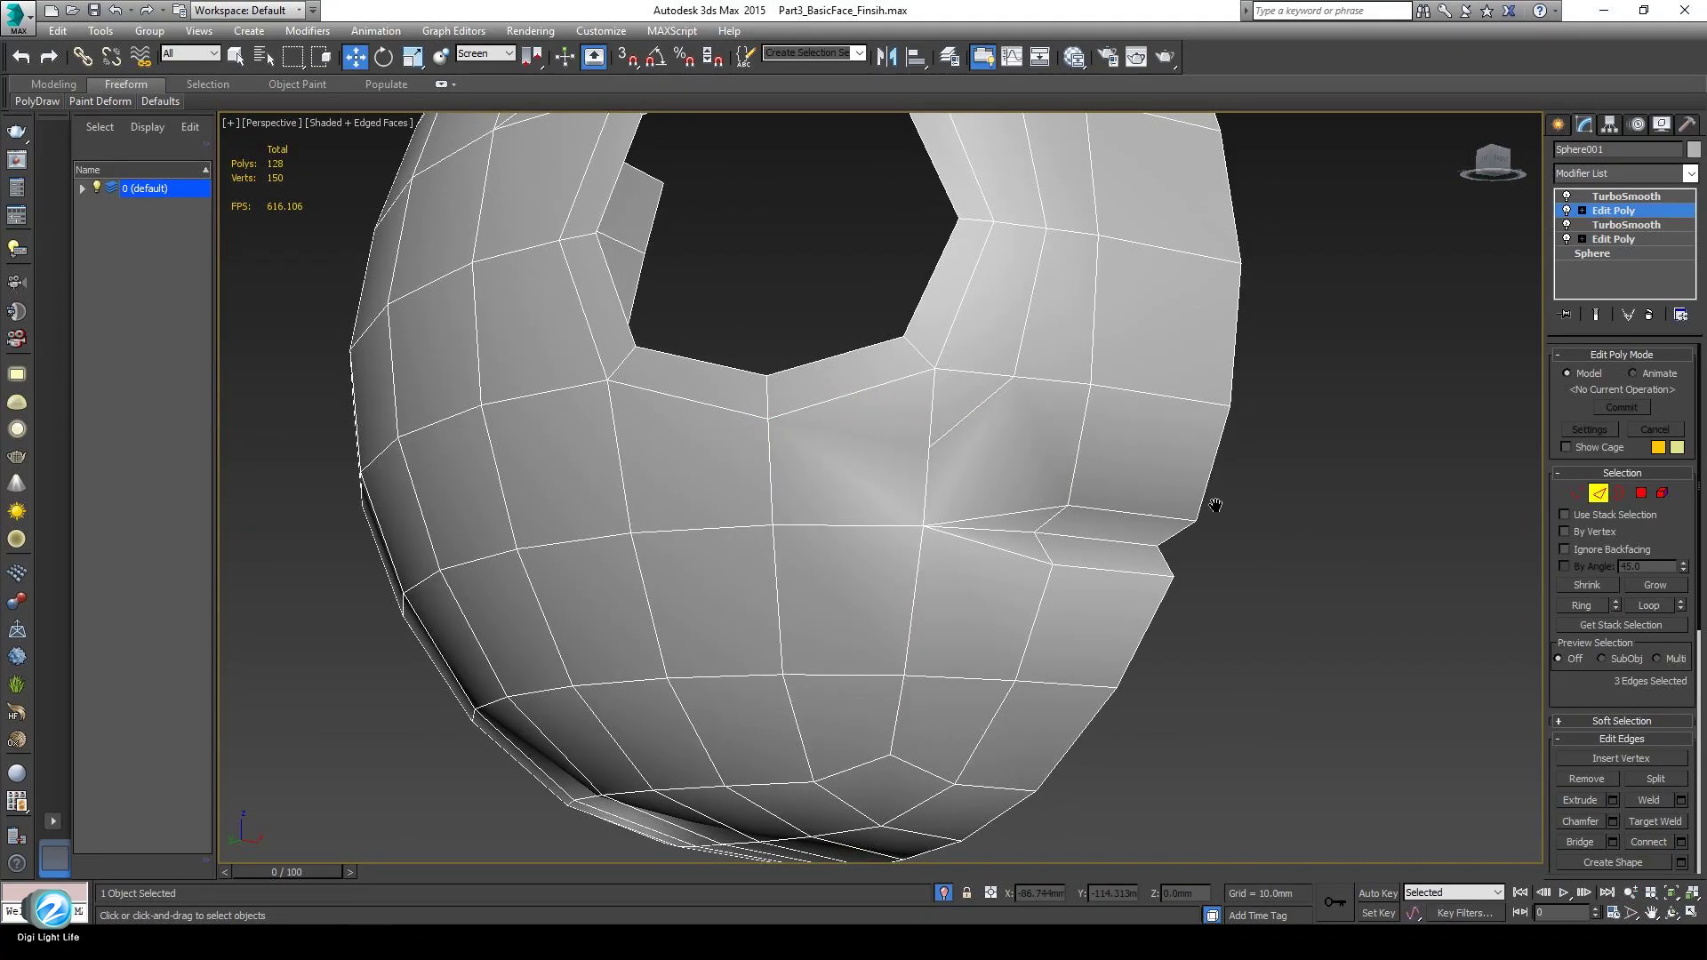
{"action": "middle_click_drag", "start_coordinate": [1216, 505], "coordinate": [1211, 503]}
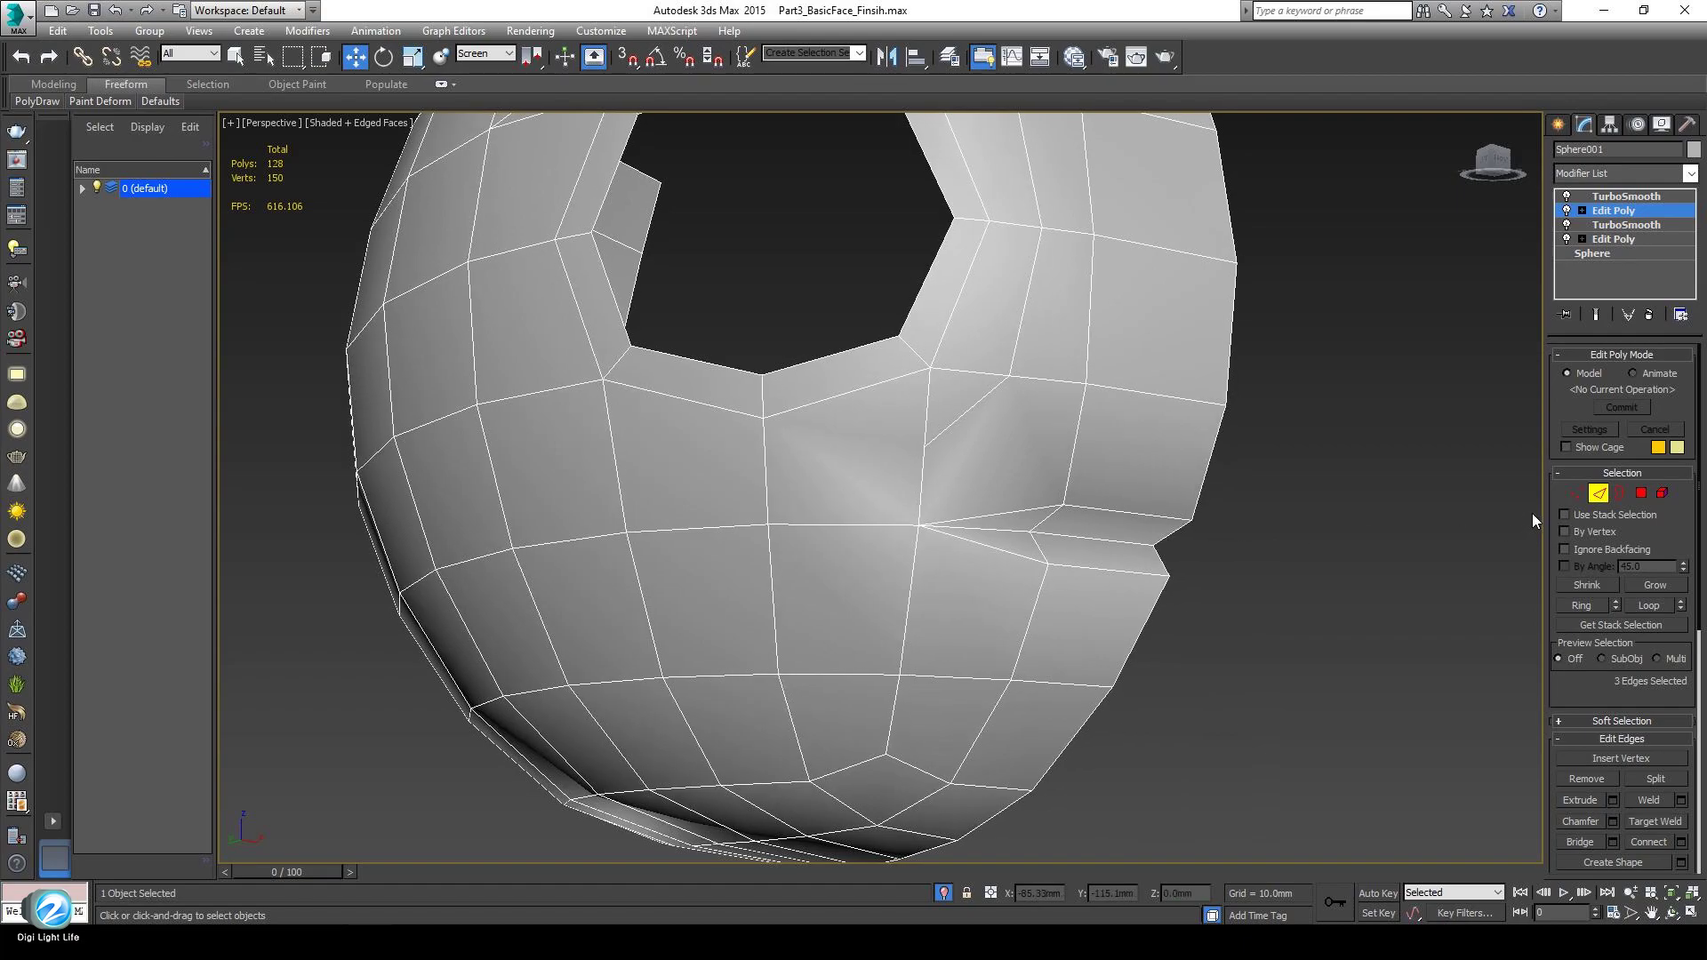
{"action": "left_click", "coordinate": [1090, 541]}
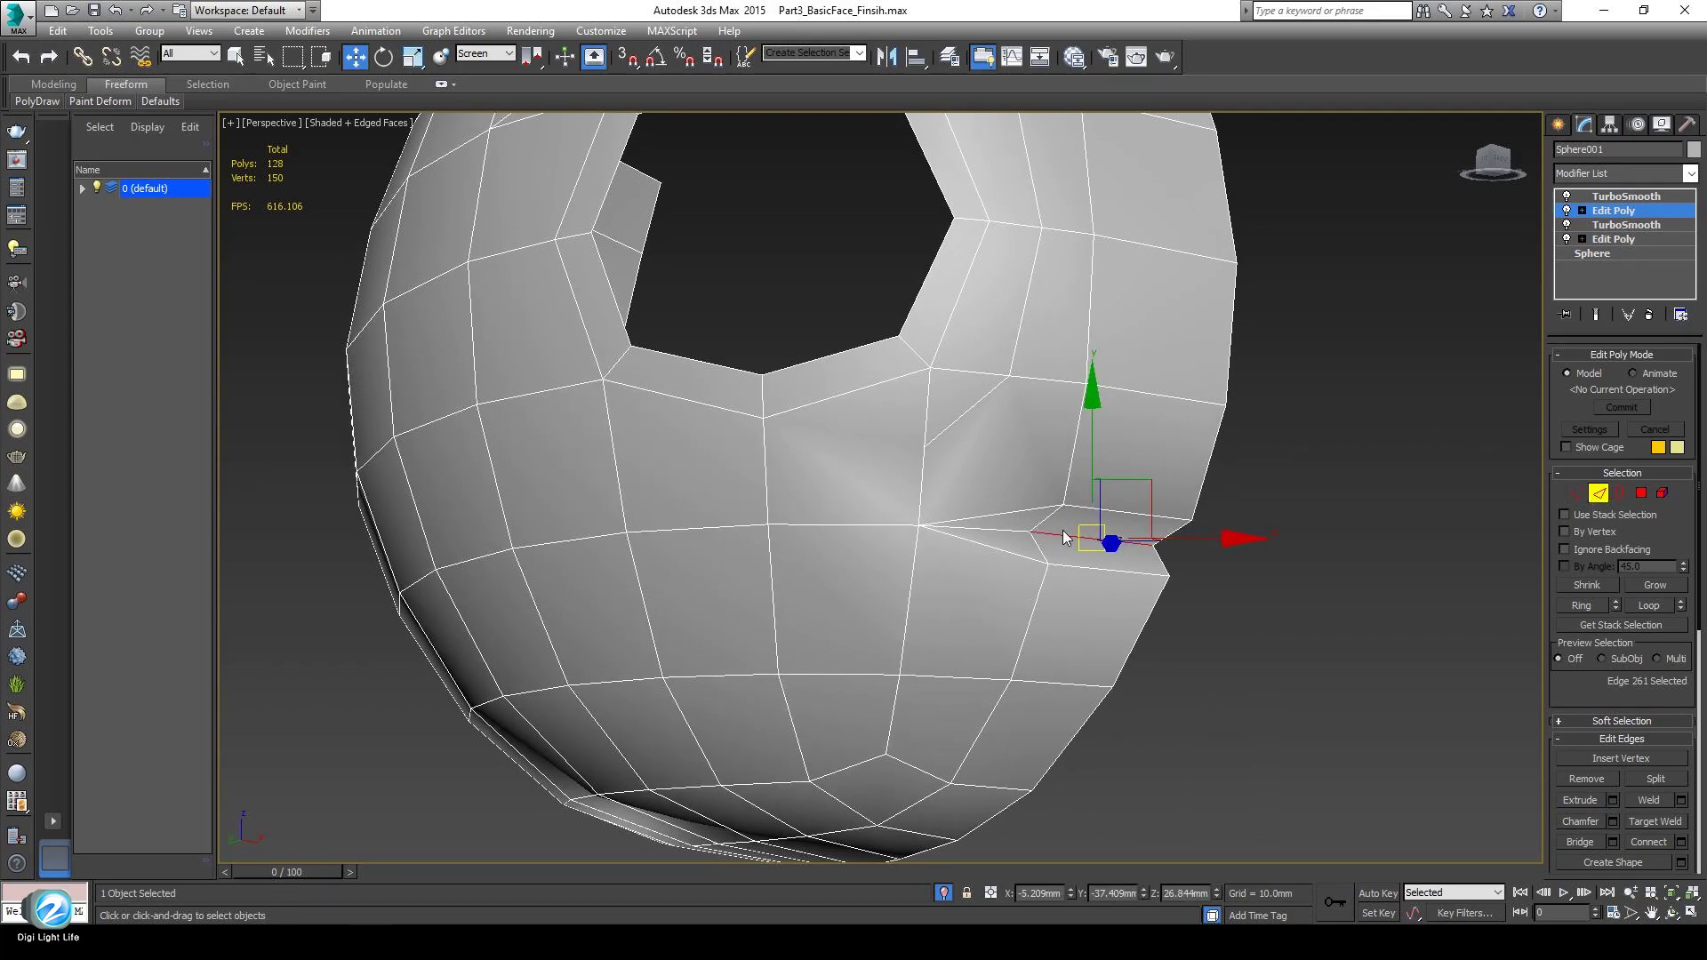
{"action": "left_click", "coordinate": [990, 532], "text": "ctrl"}
{"action": "middle_click_drag", "start_coordinate": [1034, 591], "coordinate": [891, 583]}
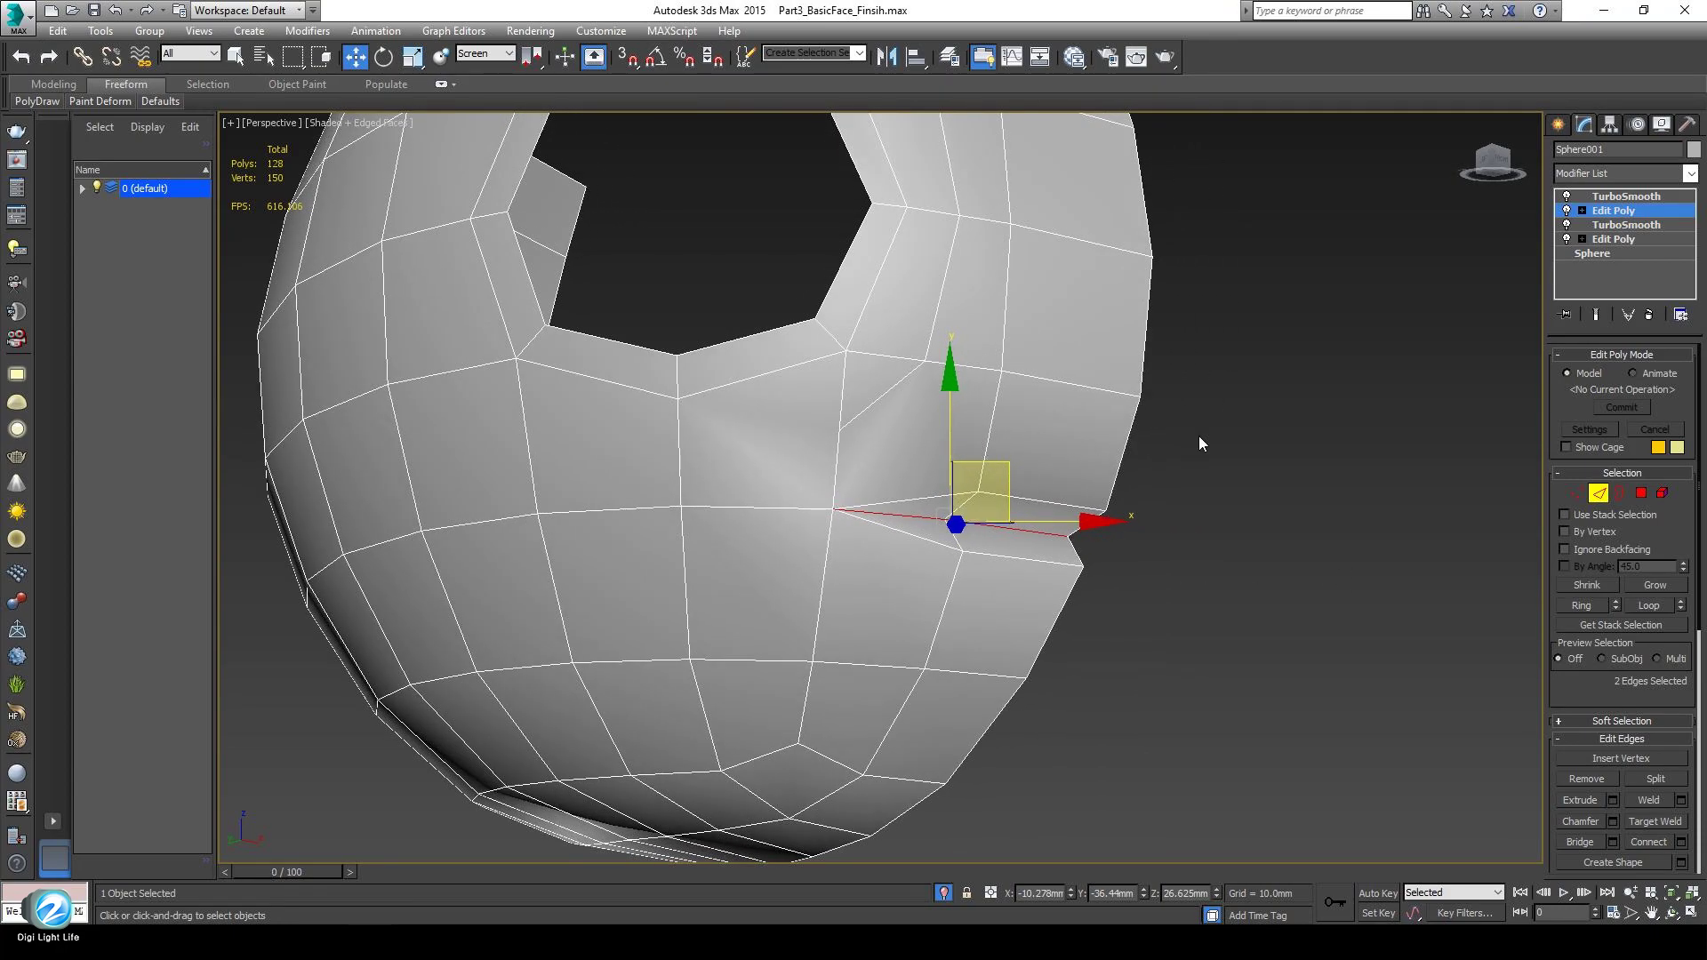
{"action": "right_click", "coordinate": [1287, 434]}
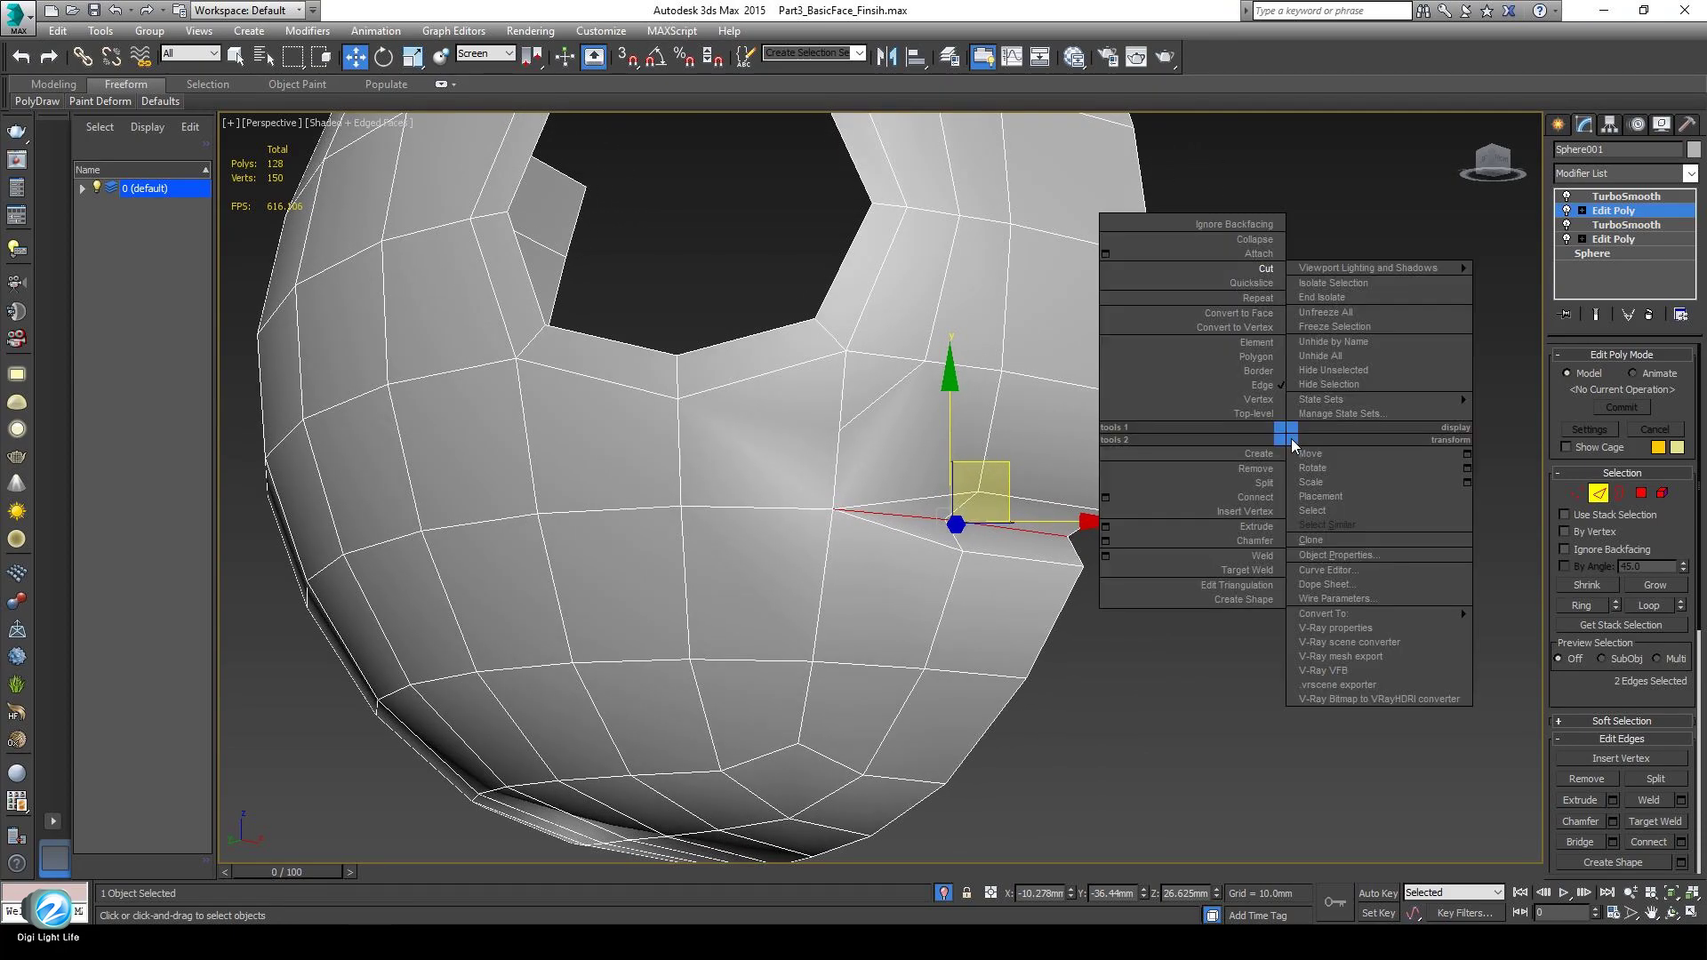
{"action": "left_click", "coordinate": [1265, 485]}
At polygon level, raise the inner upper-lip polygon beside the symmetry line slightly to open a narrow gap in the mouth.
{"action": "scroll", "coordinate": [964, 644], "scroll_direction": "up", "scroll_amount": 8}
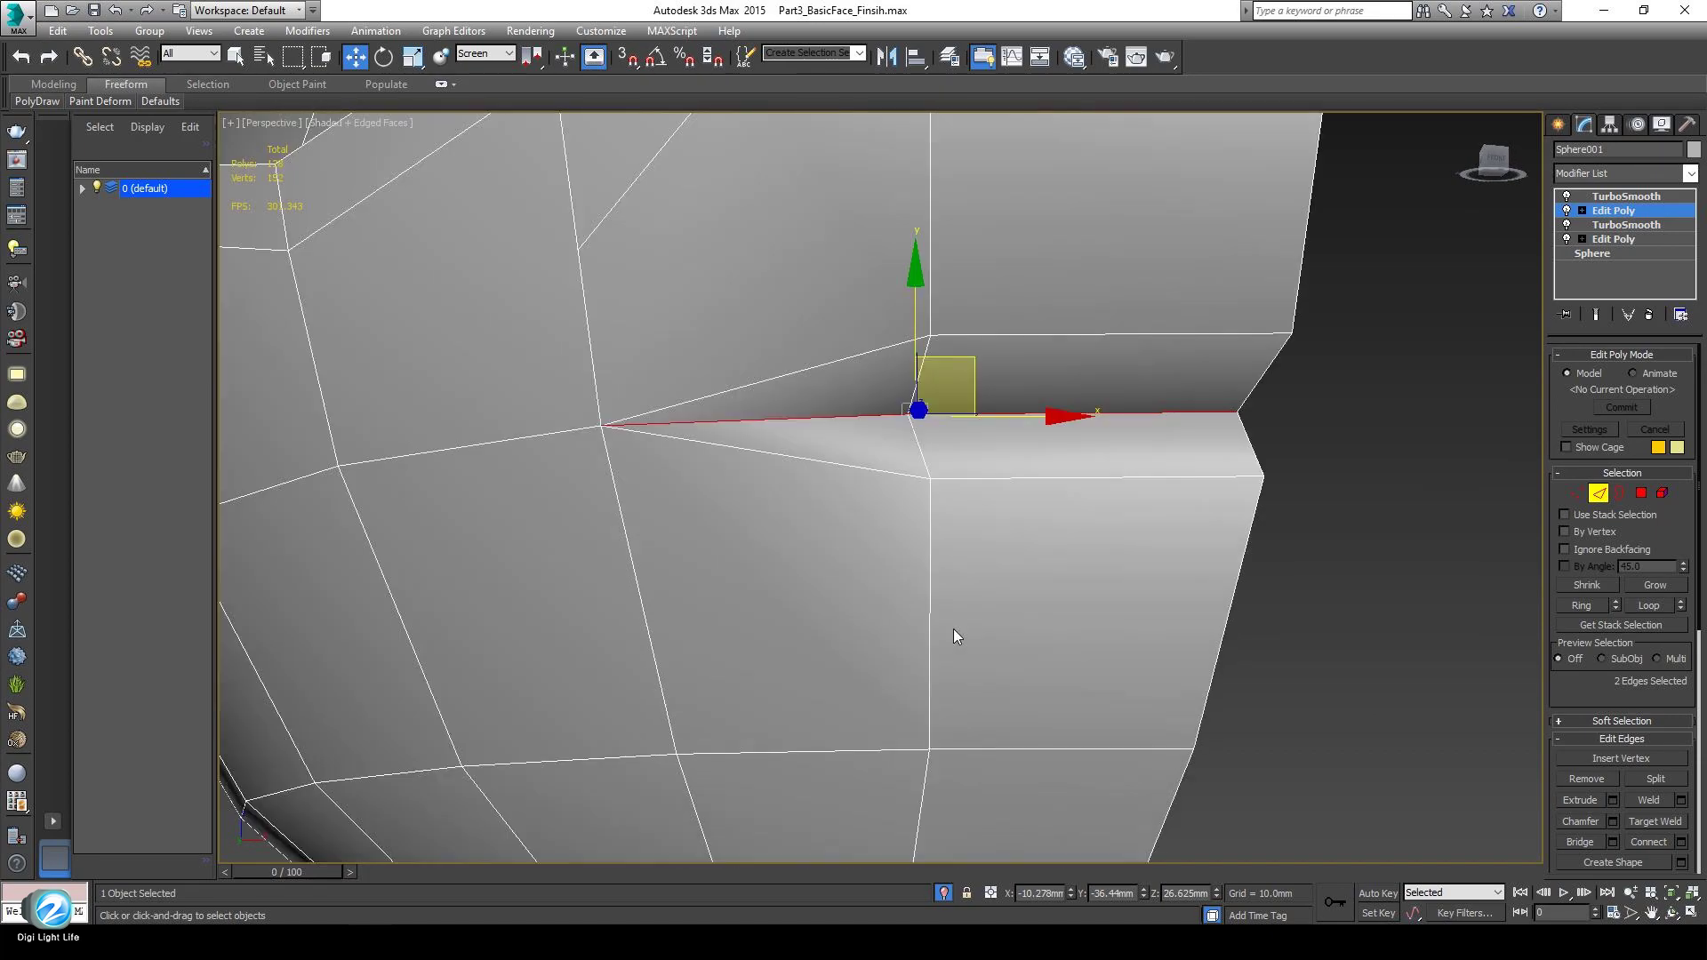
{"action": "mouse_move", "coordinate": [953, 630]}
{"action": "middle_mouse_down", "text": "alt"}
{"action": "mouse_move", "coordinate": [986, 611]}
{"action": "mouse_move", "coordinate": [968, 631]}
{"action": "middle_mouse_up", "text": "alt"}
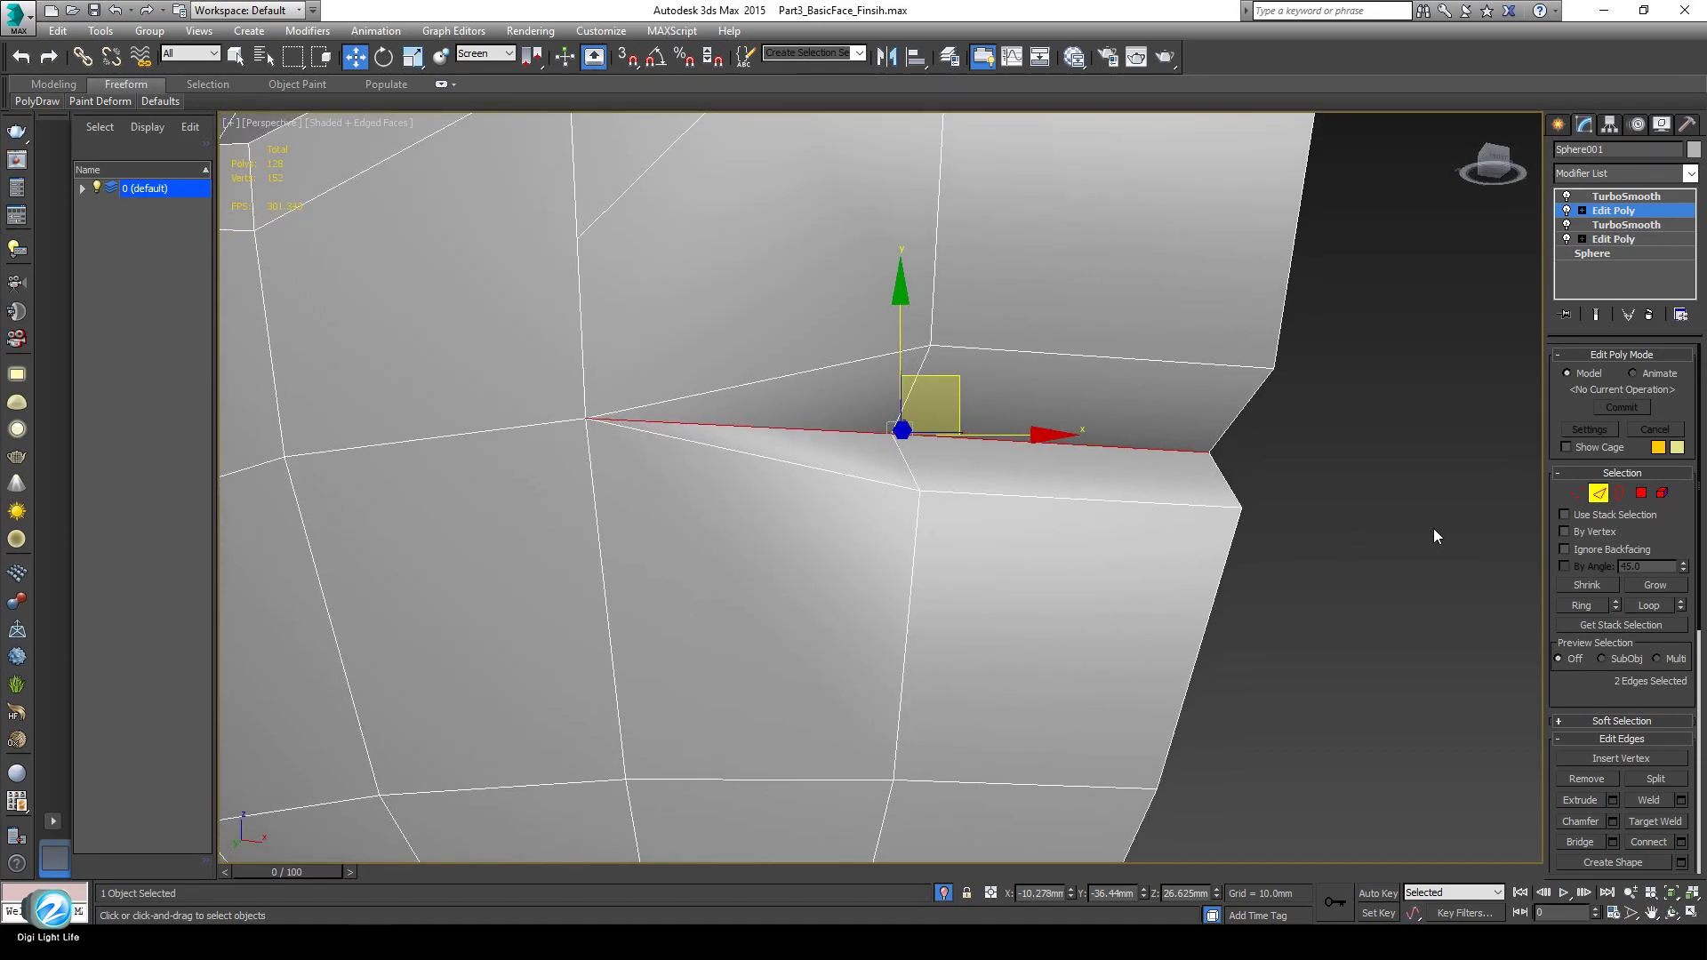
{"action": "left_click", "coordinate": [1640, 494]}
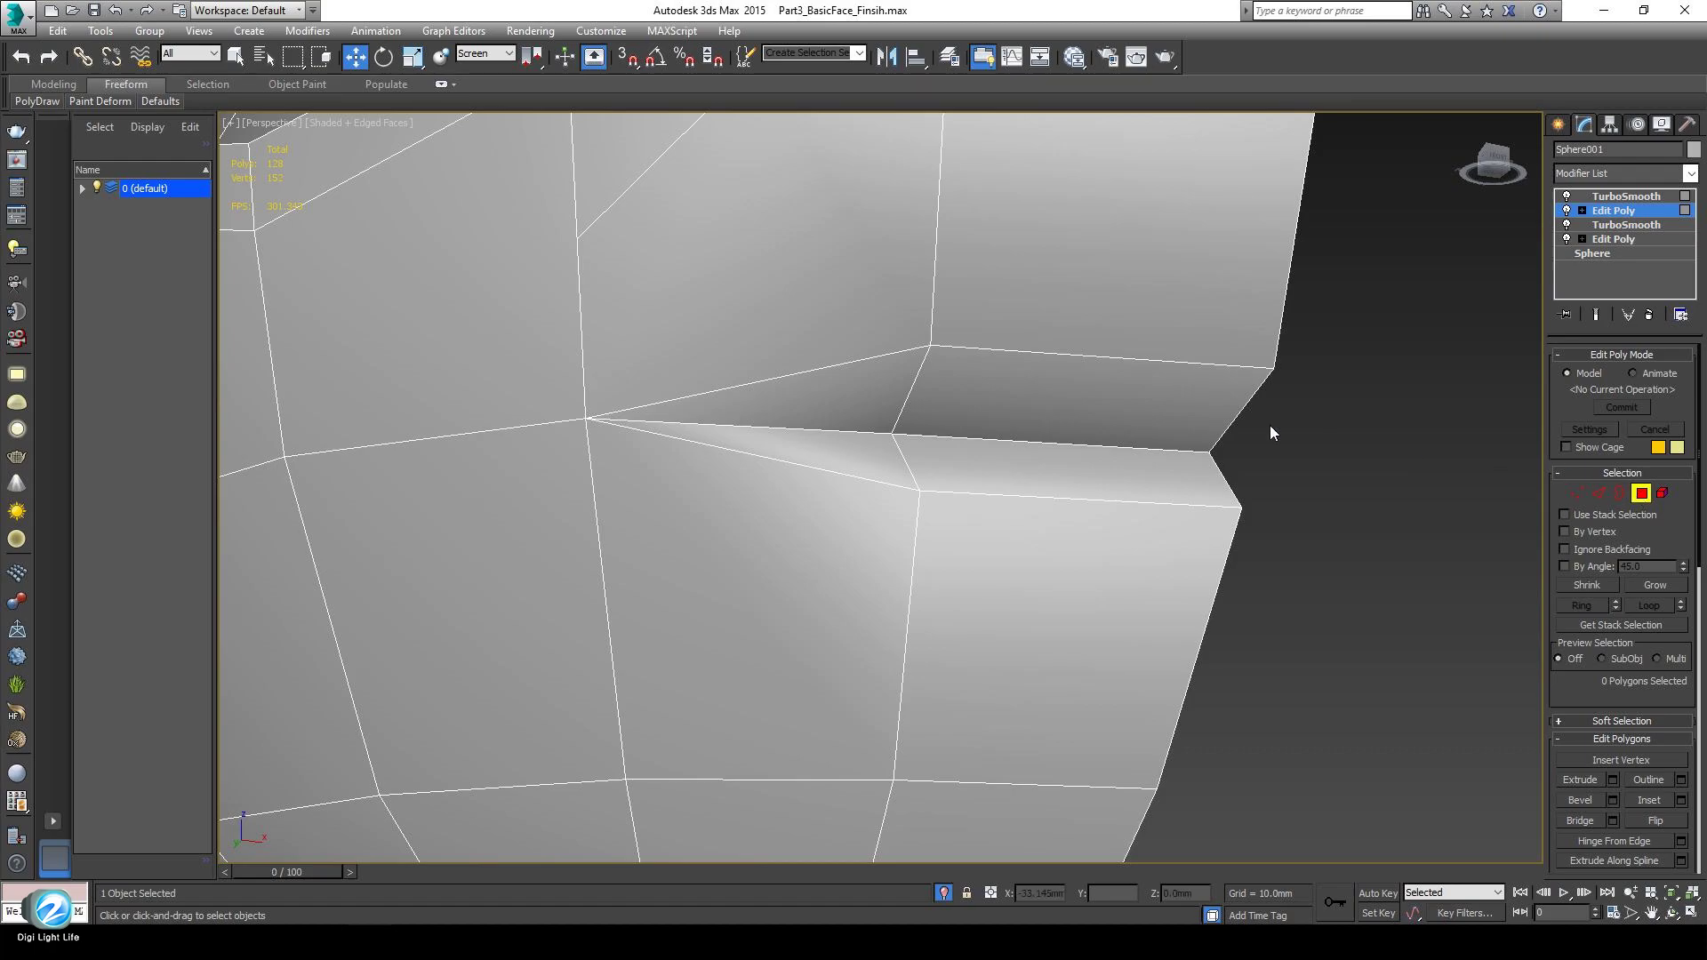
{"action": "left_click", "coordinate": [1011, 397]}
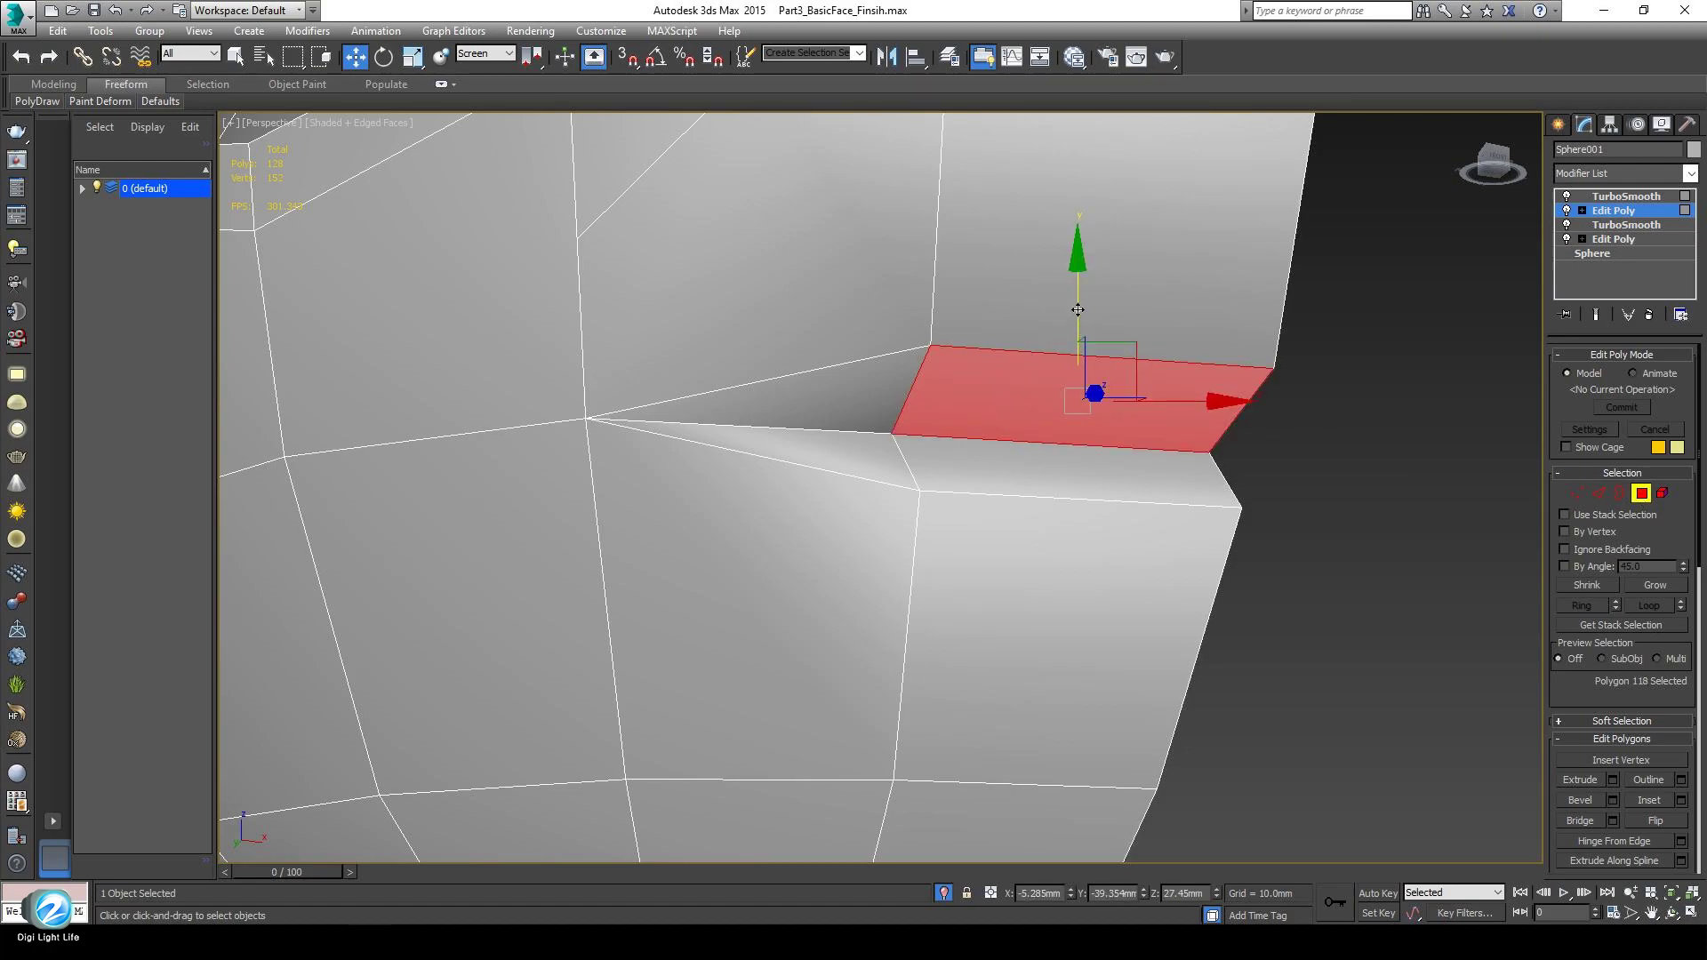
{"action": "left_click_drag", "start_coordinate": [1078, 310], "coordinate": [1077, 290]}
{"action": "middle_click_drag", "start_coordinate": [1047, 434], "coordinate": [990, 597], "text": "alt"}
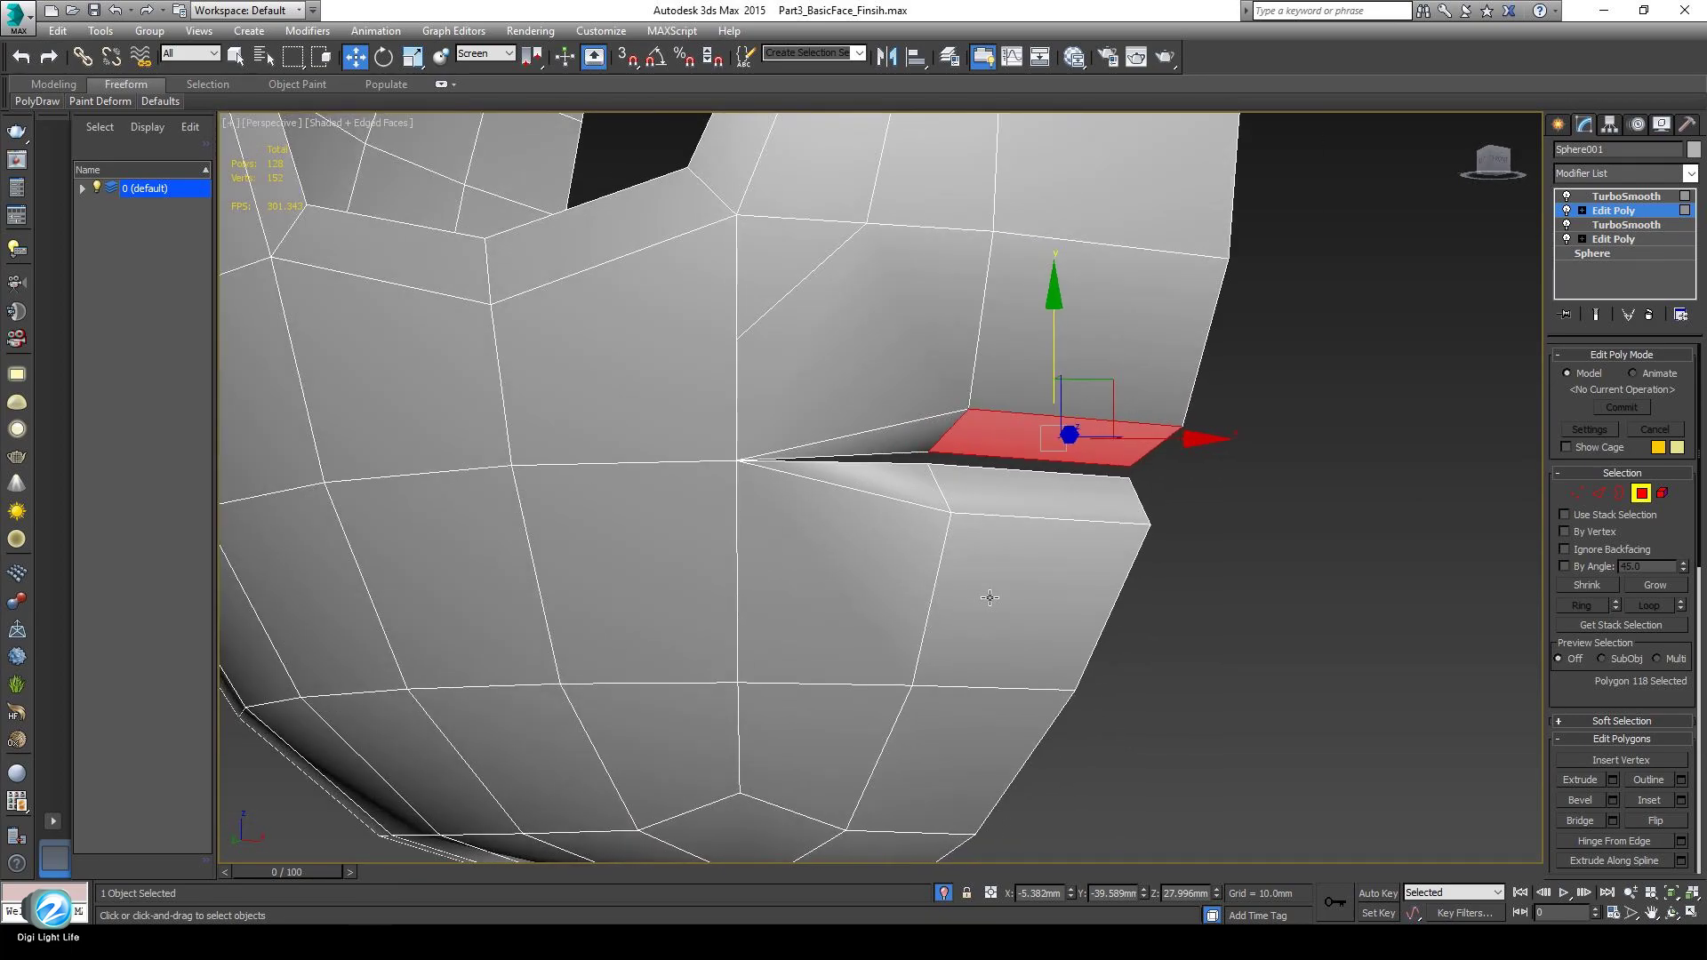
{"action": "scroll", "coordinate": [987, 597], "scroll_direction": "up", "scroll_amount": 3}
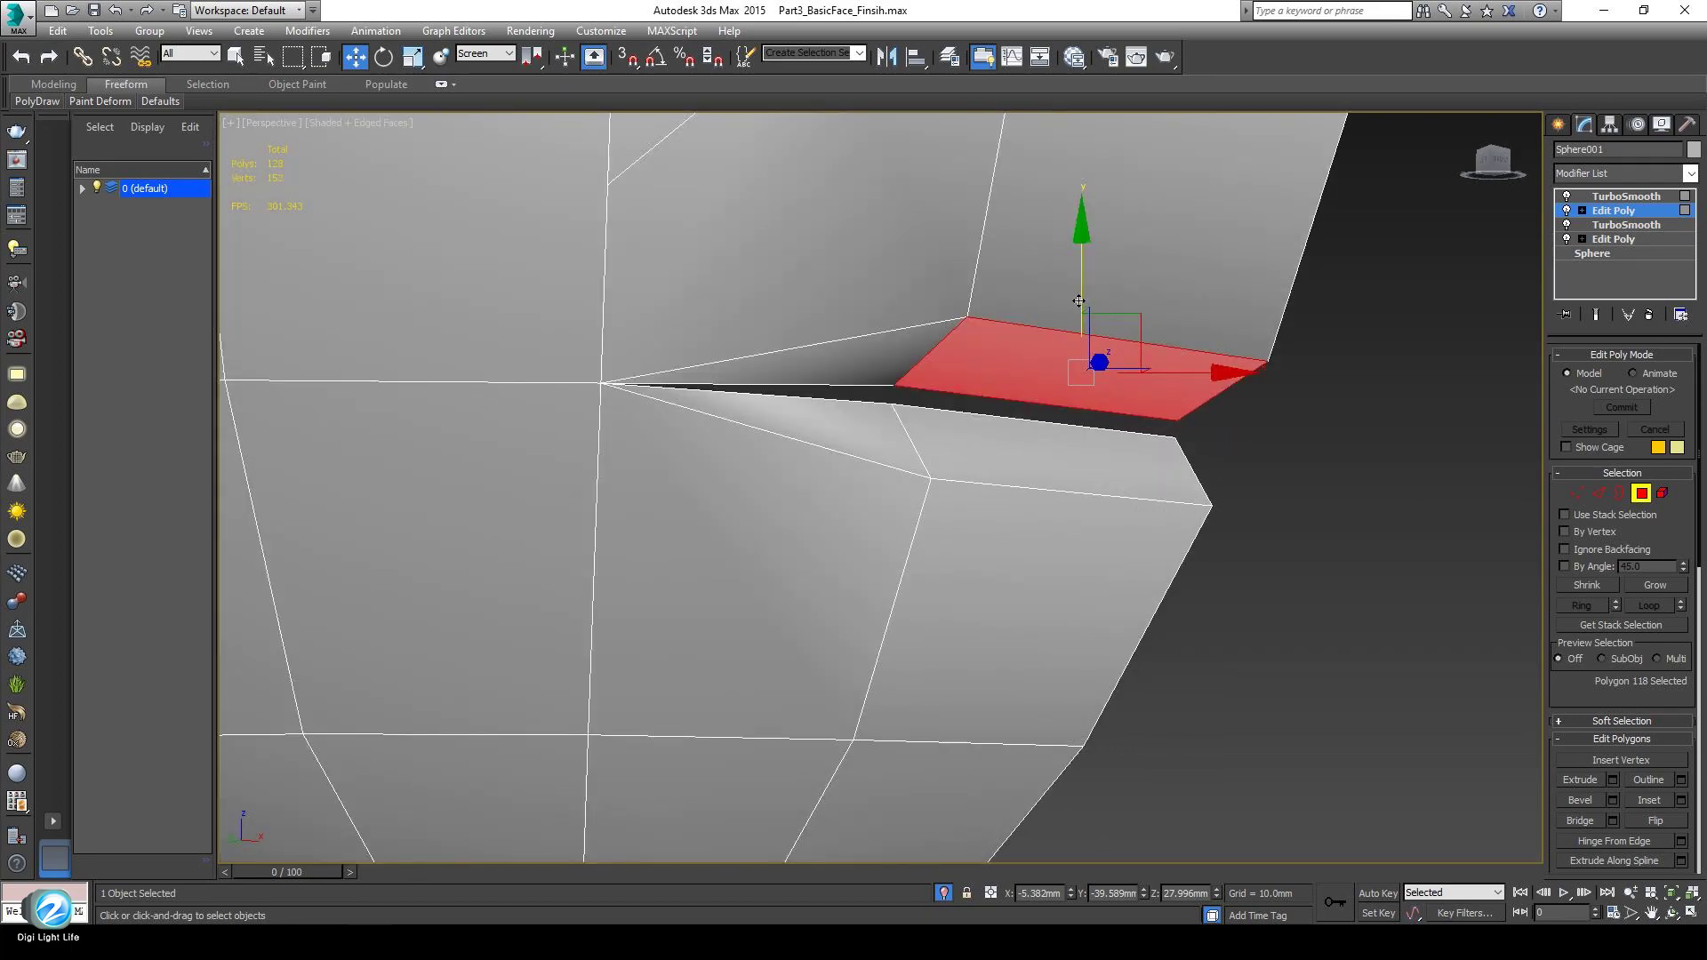
{"action": "left_click_drag", "start_coordinate": [1081, 305], "coordinate": [1080, 320]}
{"action": "middle_click_drag", "start_coordinate": [1052, 434], "coordinate": [808, 413], "text": "alt"}
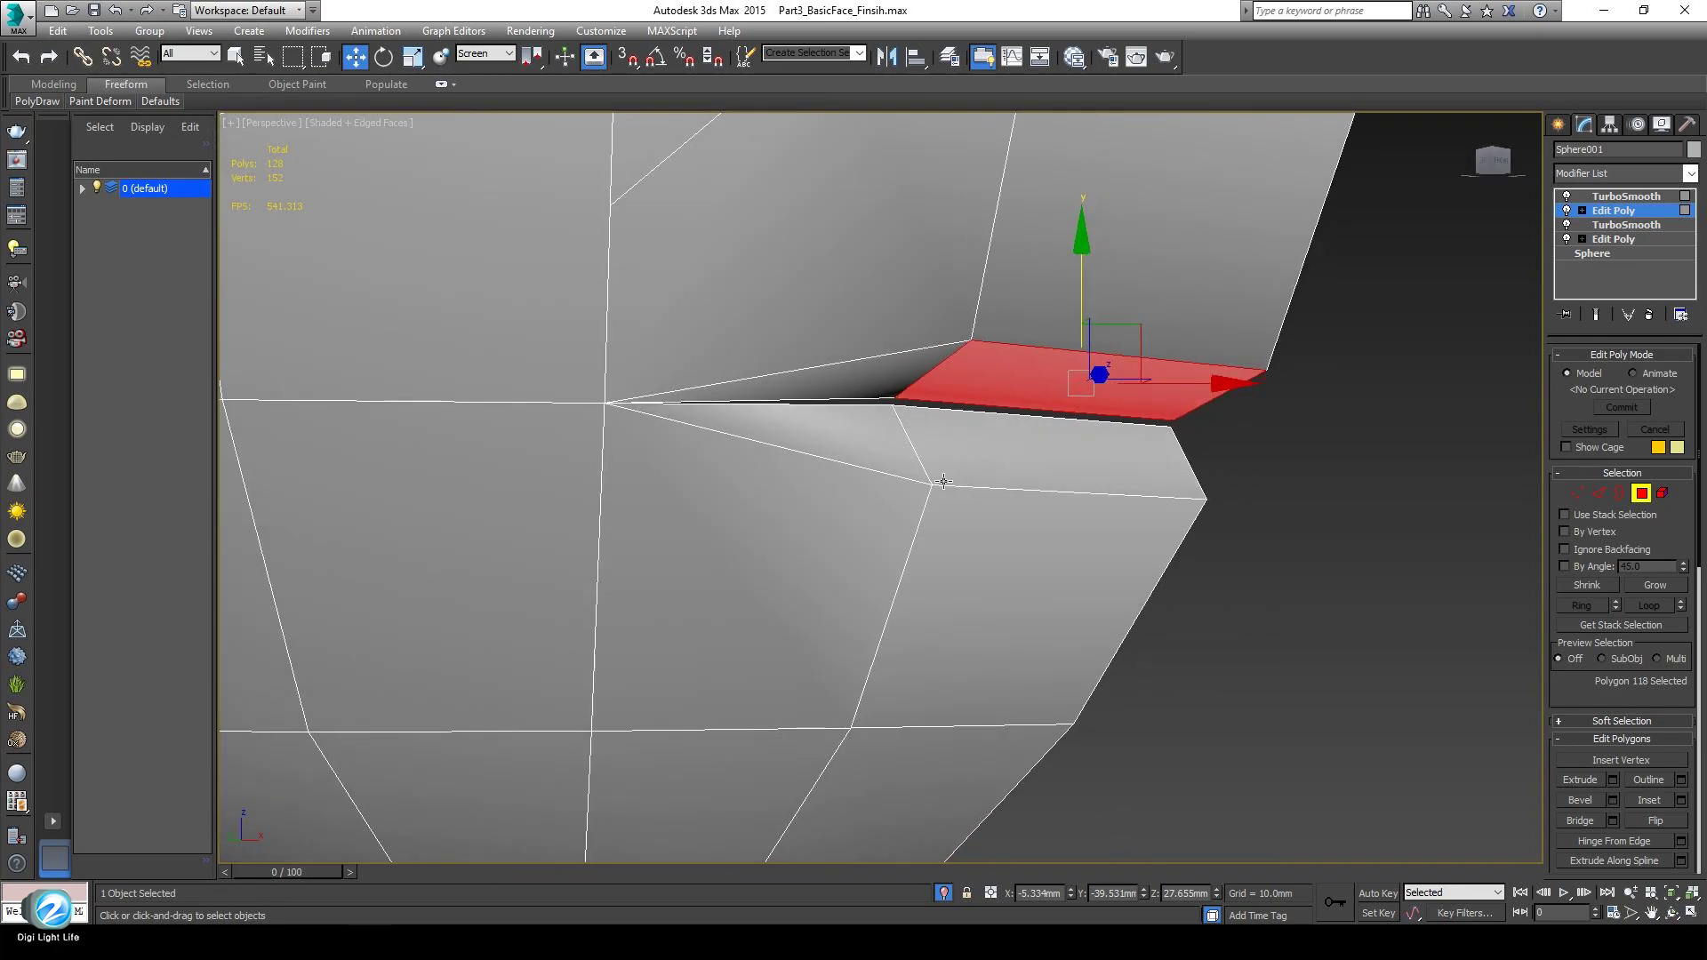
{"action": "middle_click_drag", "start_coordinate": [944, 481], "coordinate": [1150, 539], "text": "alt"}
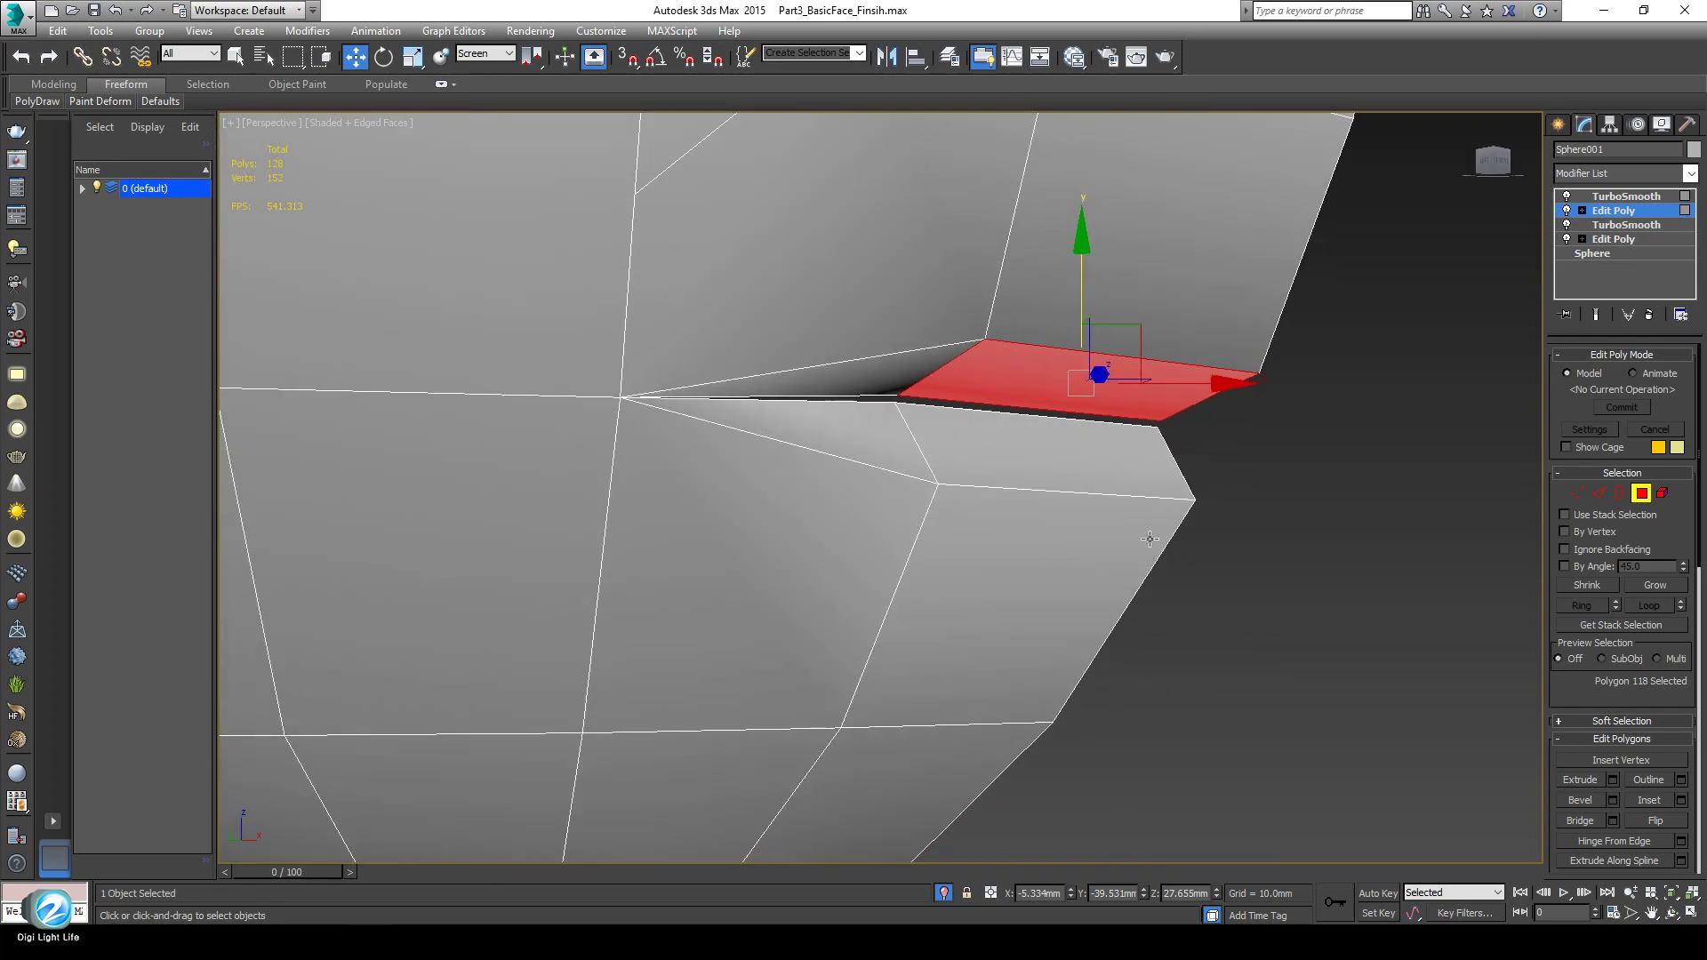
At edge level, select all four edges bordering the mouth gap, including the upper and lower lip edges.
{"action": "left_click", "coordinate": [1598, 492]}
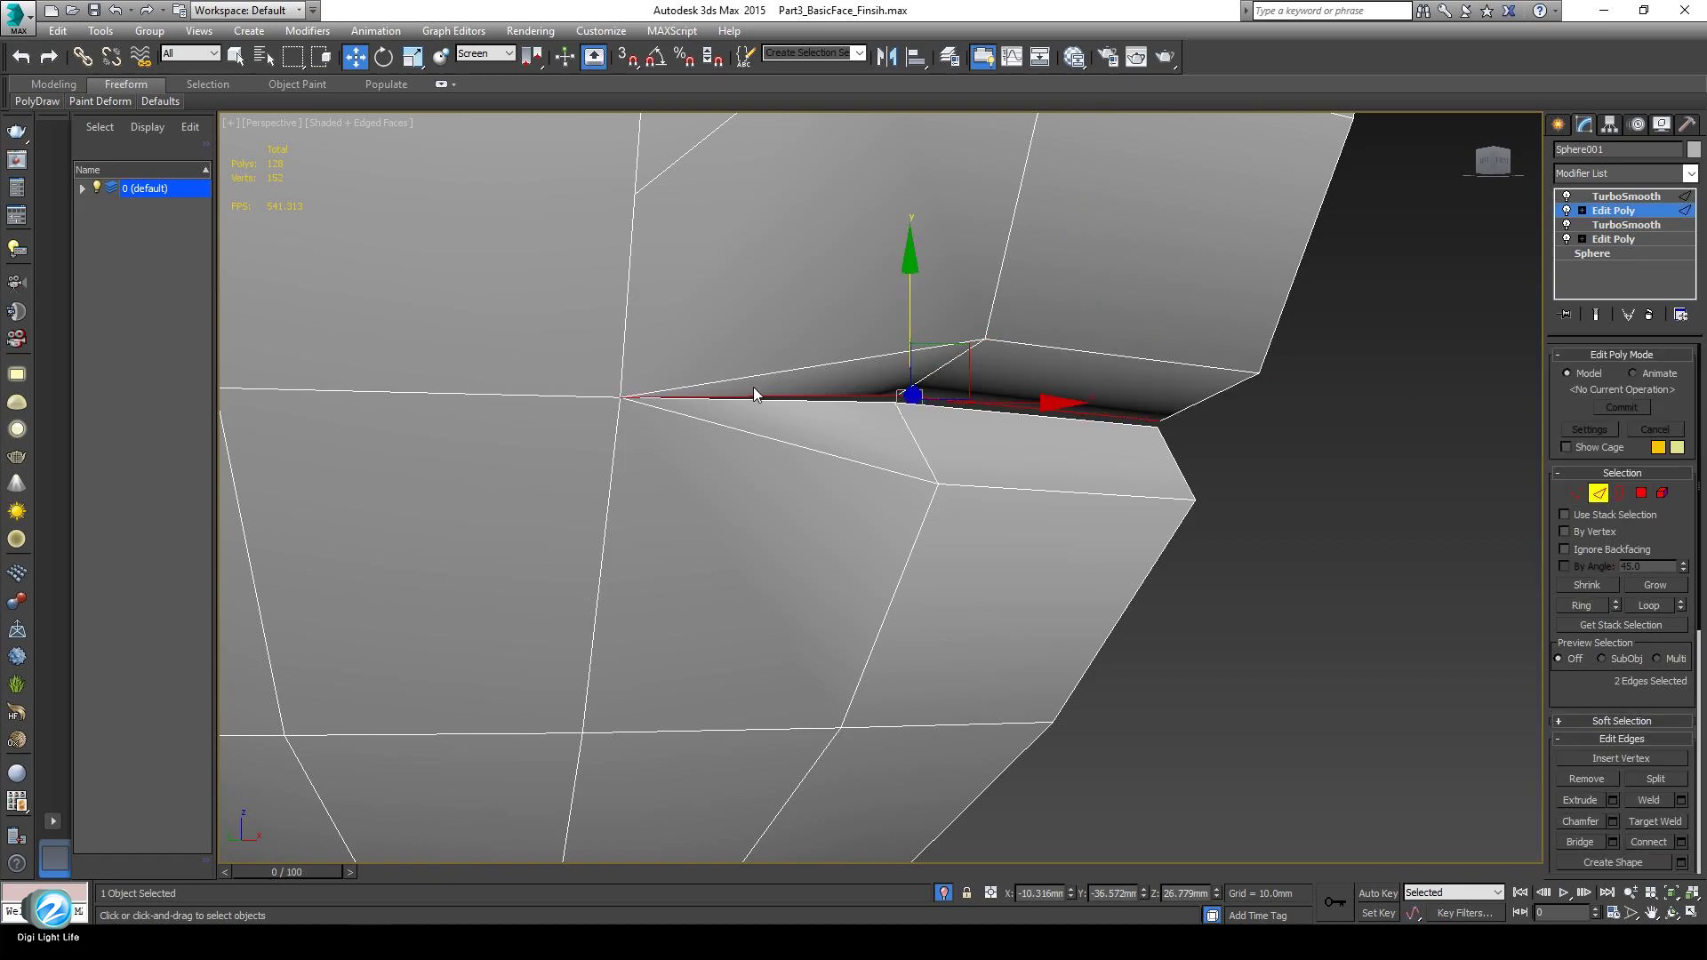
{"action": "left_click", "coordinate": [845, 402], "text": "ctrl"}
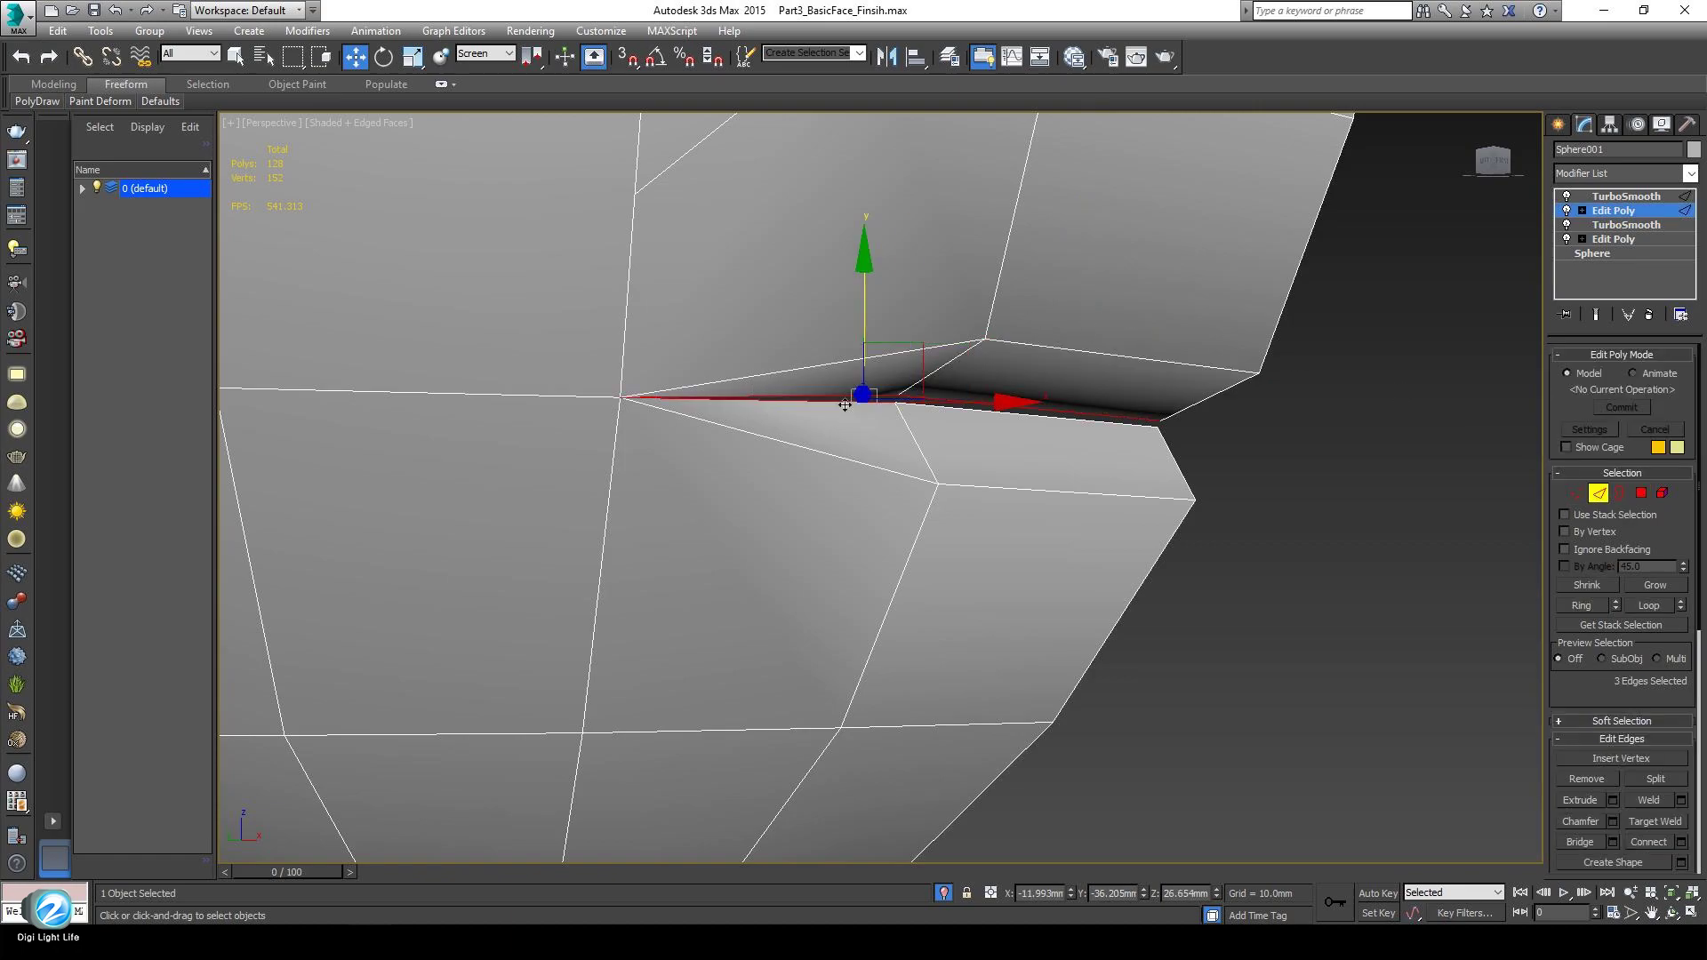
{"action": "left_click", "coordinate": [972, 410], "text": "ctrl"}
{"action": "scroll", "coordinate": [930, 423], "scroll_direction": "up", "scroll_amount": 4}
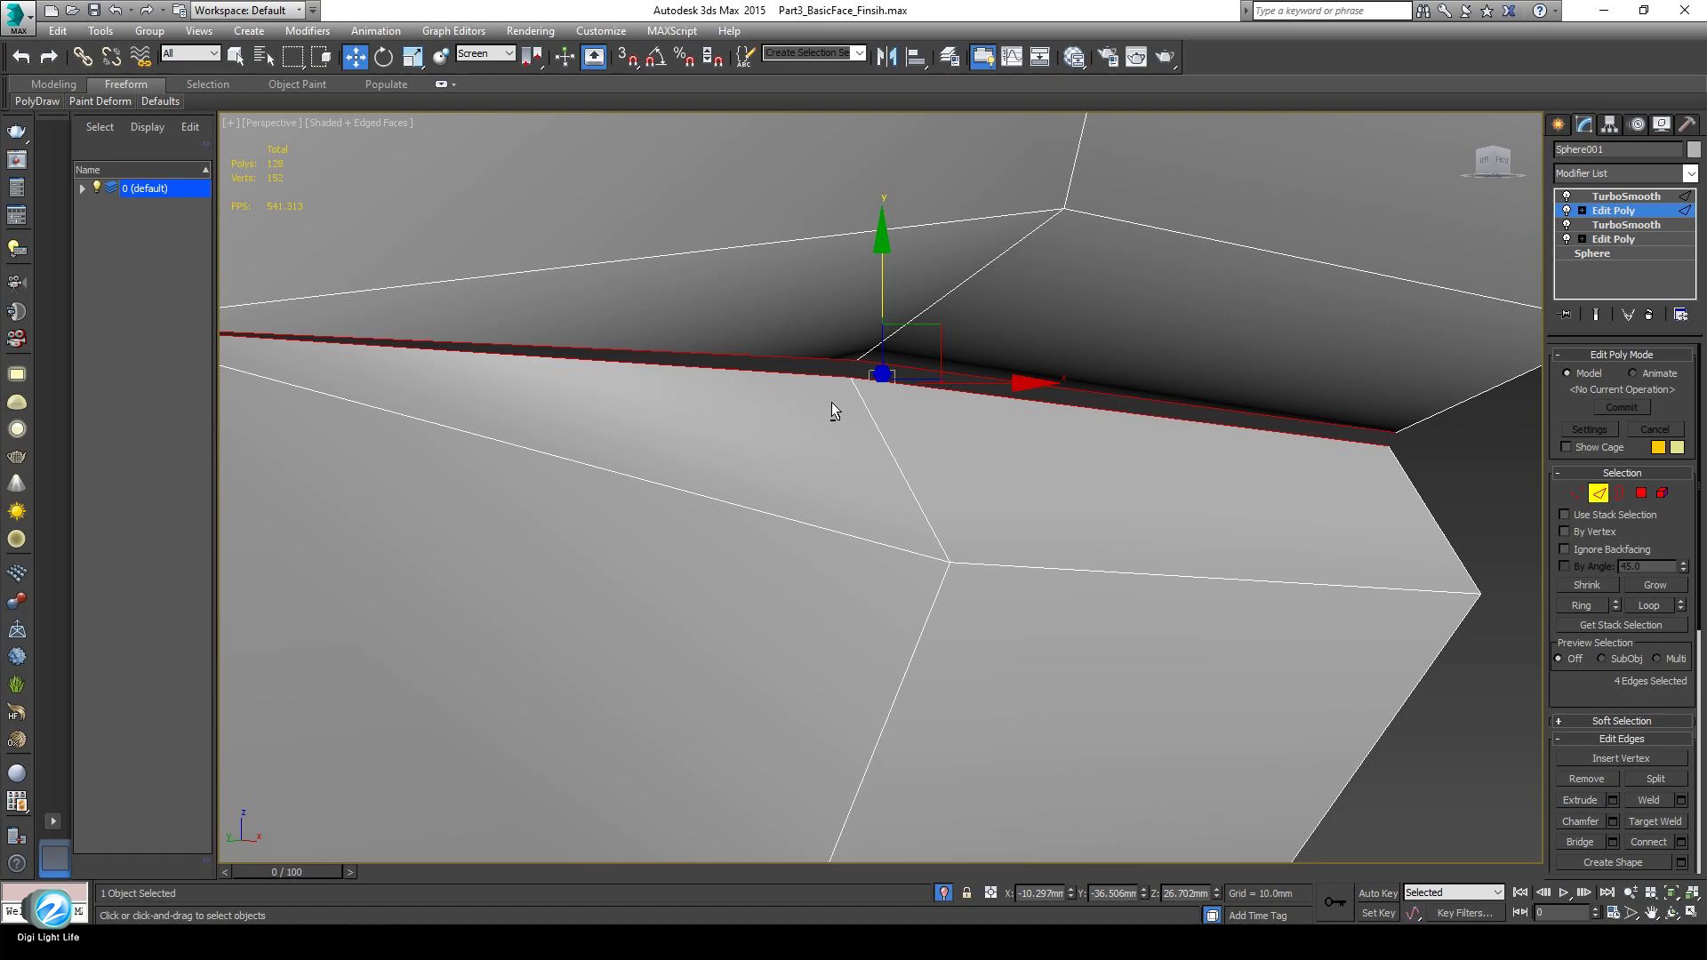
{"action": "scroll", "coordinate": [934, 416], "scroll_direction": "up", "scroll_amount": 5}
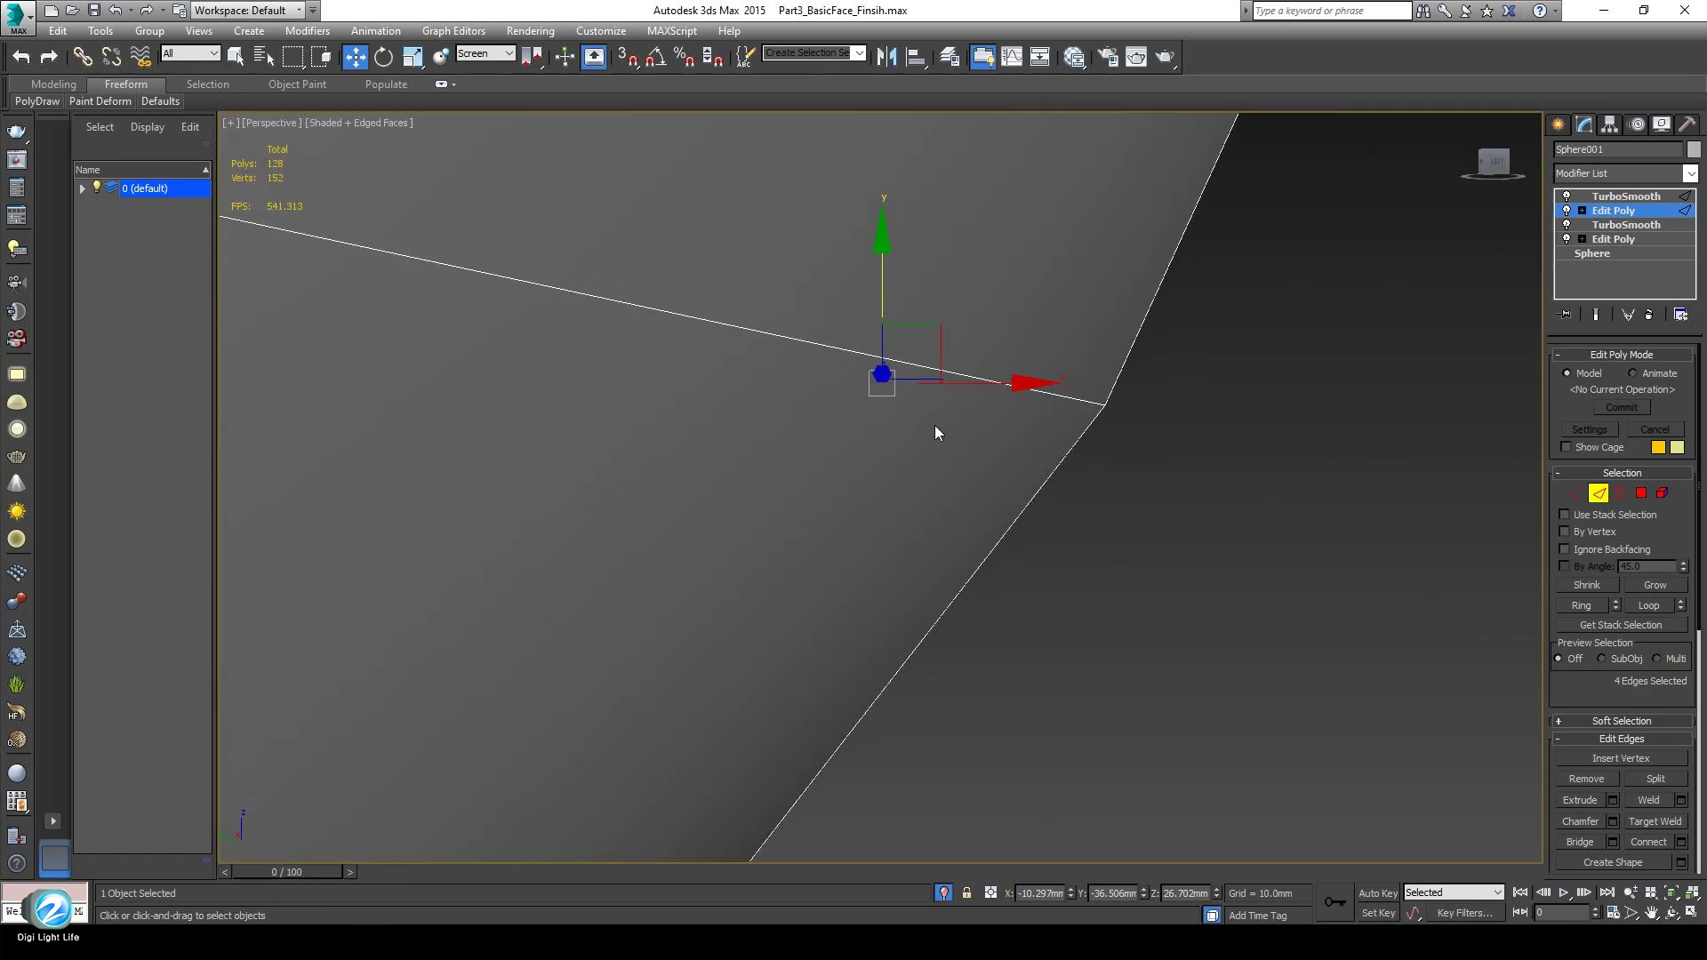
{"action": "key", "text": "F3"}
{"action": "mouse_move", "coordinate": [936, 433]}
{"action": "middle_mouse_down", "text": "alt"}
{"action": "mouse_move", "coordinate": [884, 498]}
{"action": "mouse_move", "coordinate": [599, 476]}
{"action": "mouse_move", "coordinate": [744, 522]}
{"action": "mouse_move", "coordinate": [735, 560]}
{"action": "mouse_move", "coordinate": [770, 560]}
{"action": "middle_mouse_up", "text": "alt"}
{"action": "key", "text": "F3"}
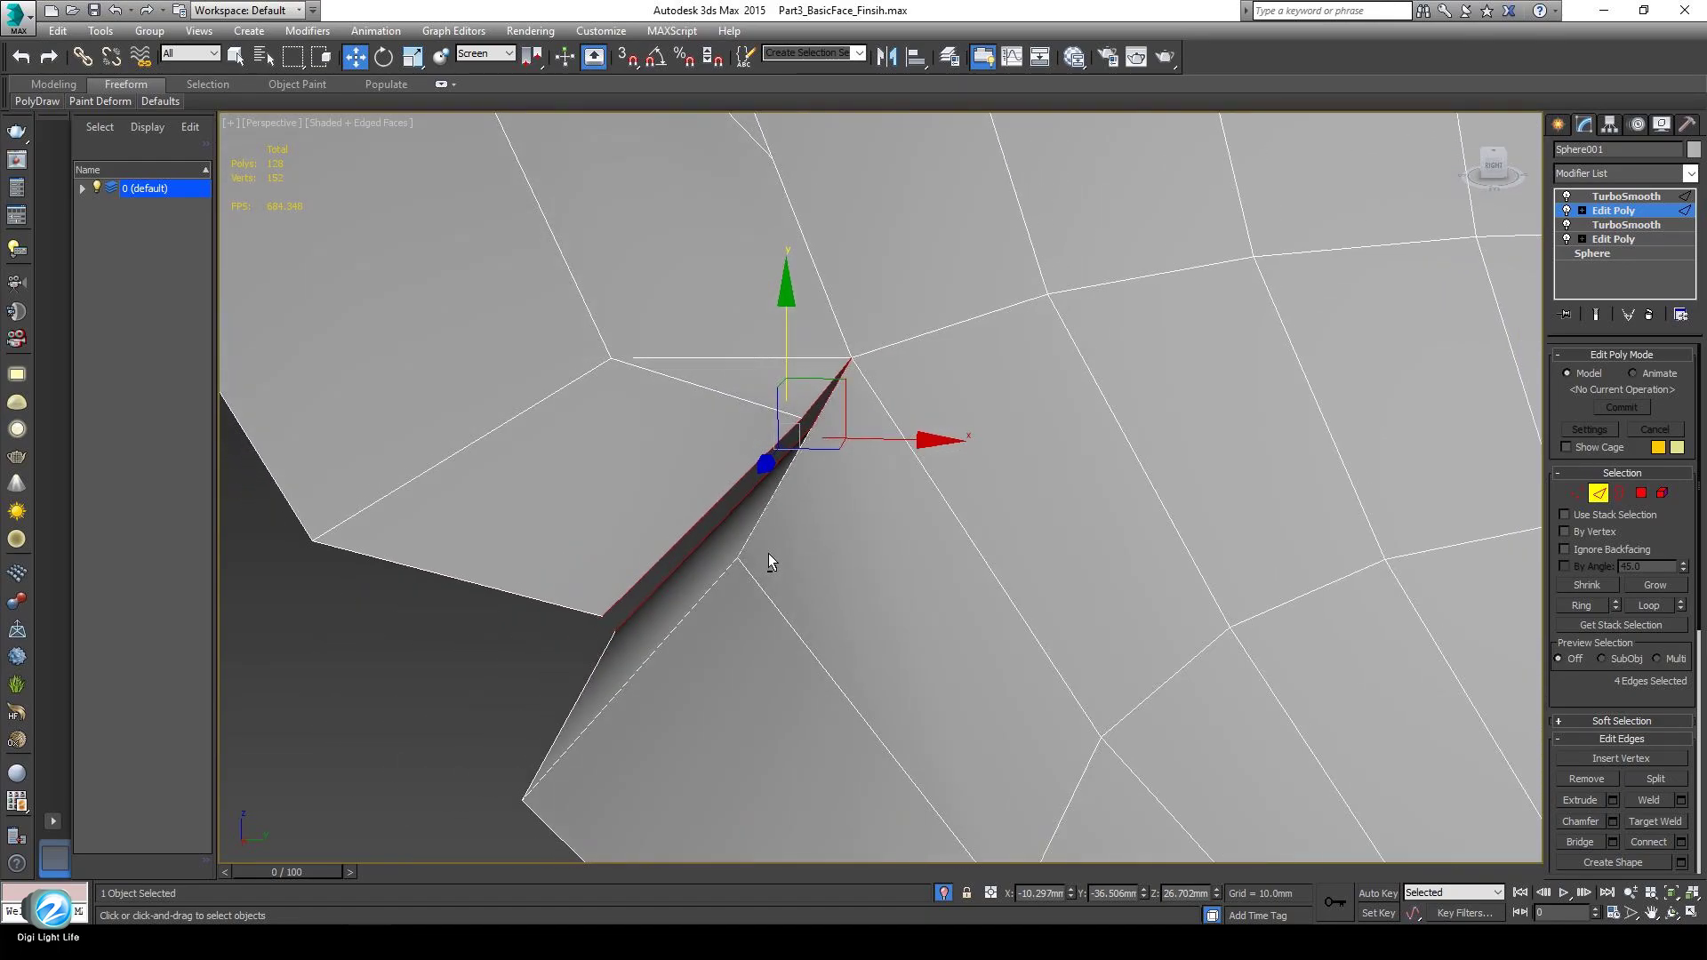
Using the View reference coordinate system, extrude the four mouth edges about 2 mm into the head along Y and inspect the opening.
{"action": "left_click", "coordinate": [484, 53]}
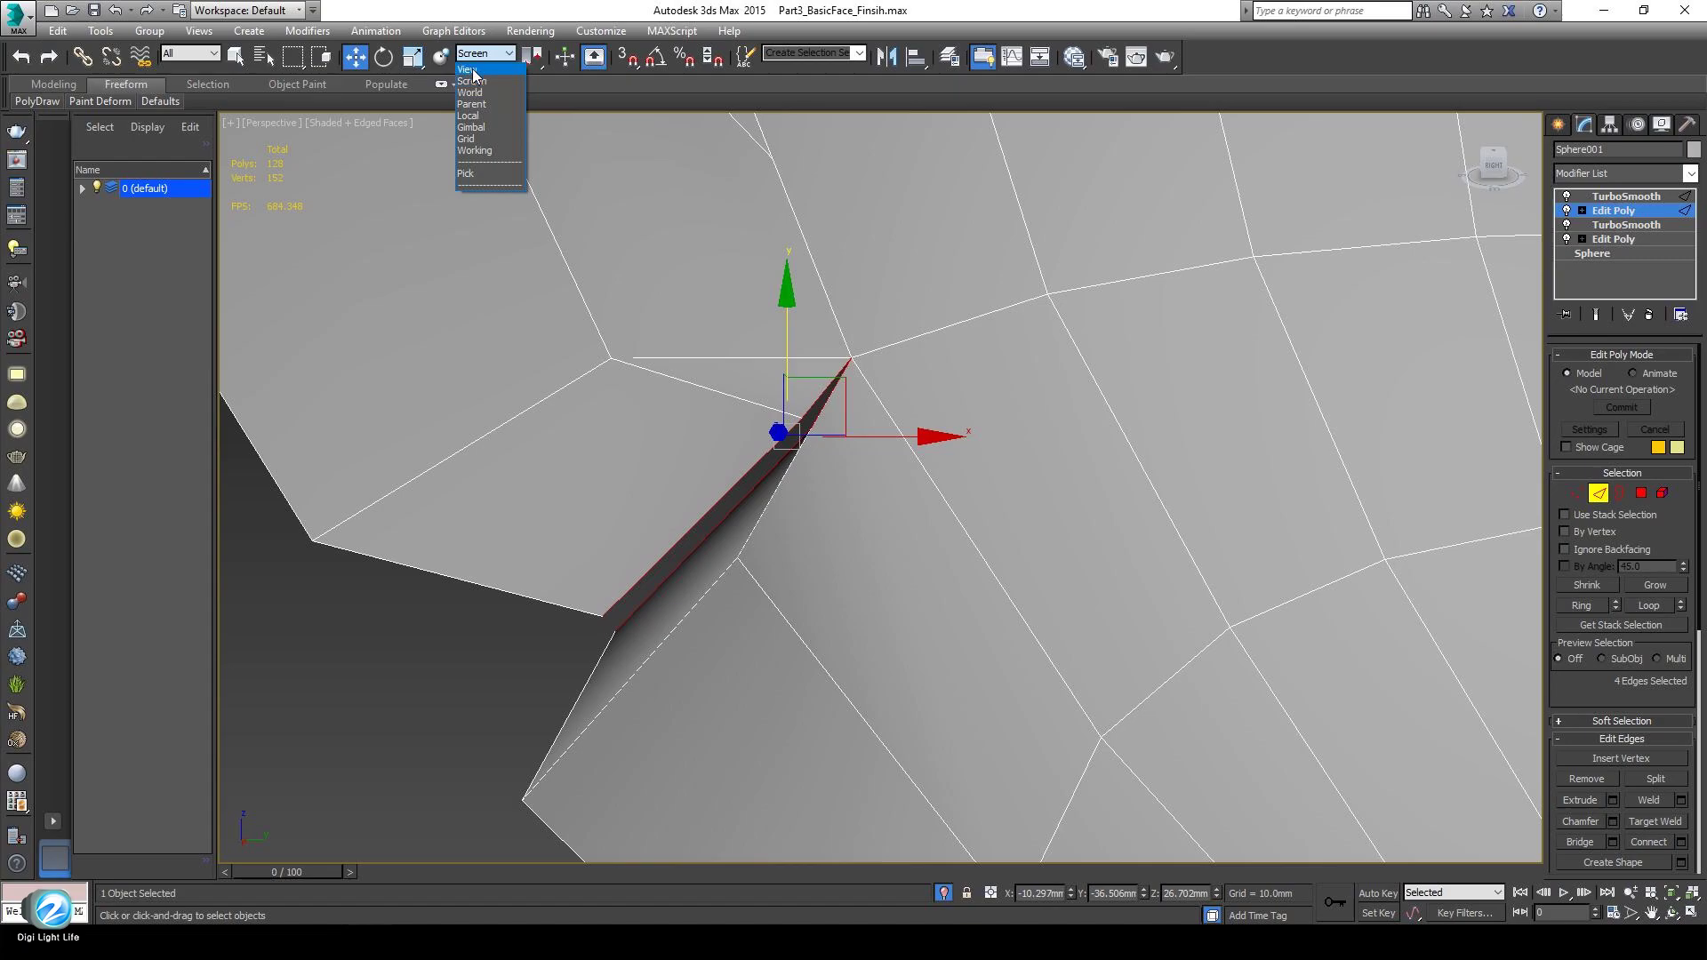
{"action": "left_click", "coordinate": [469, 69]}
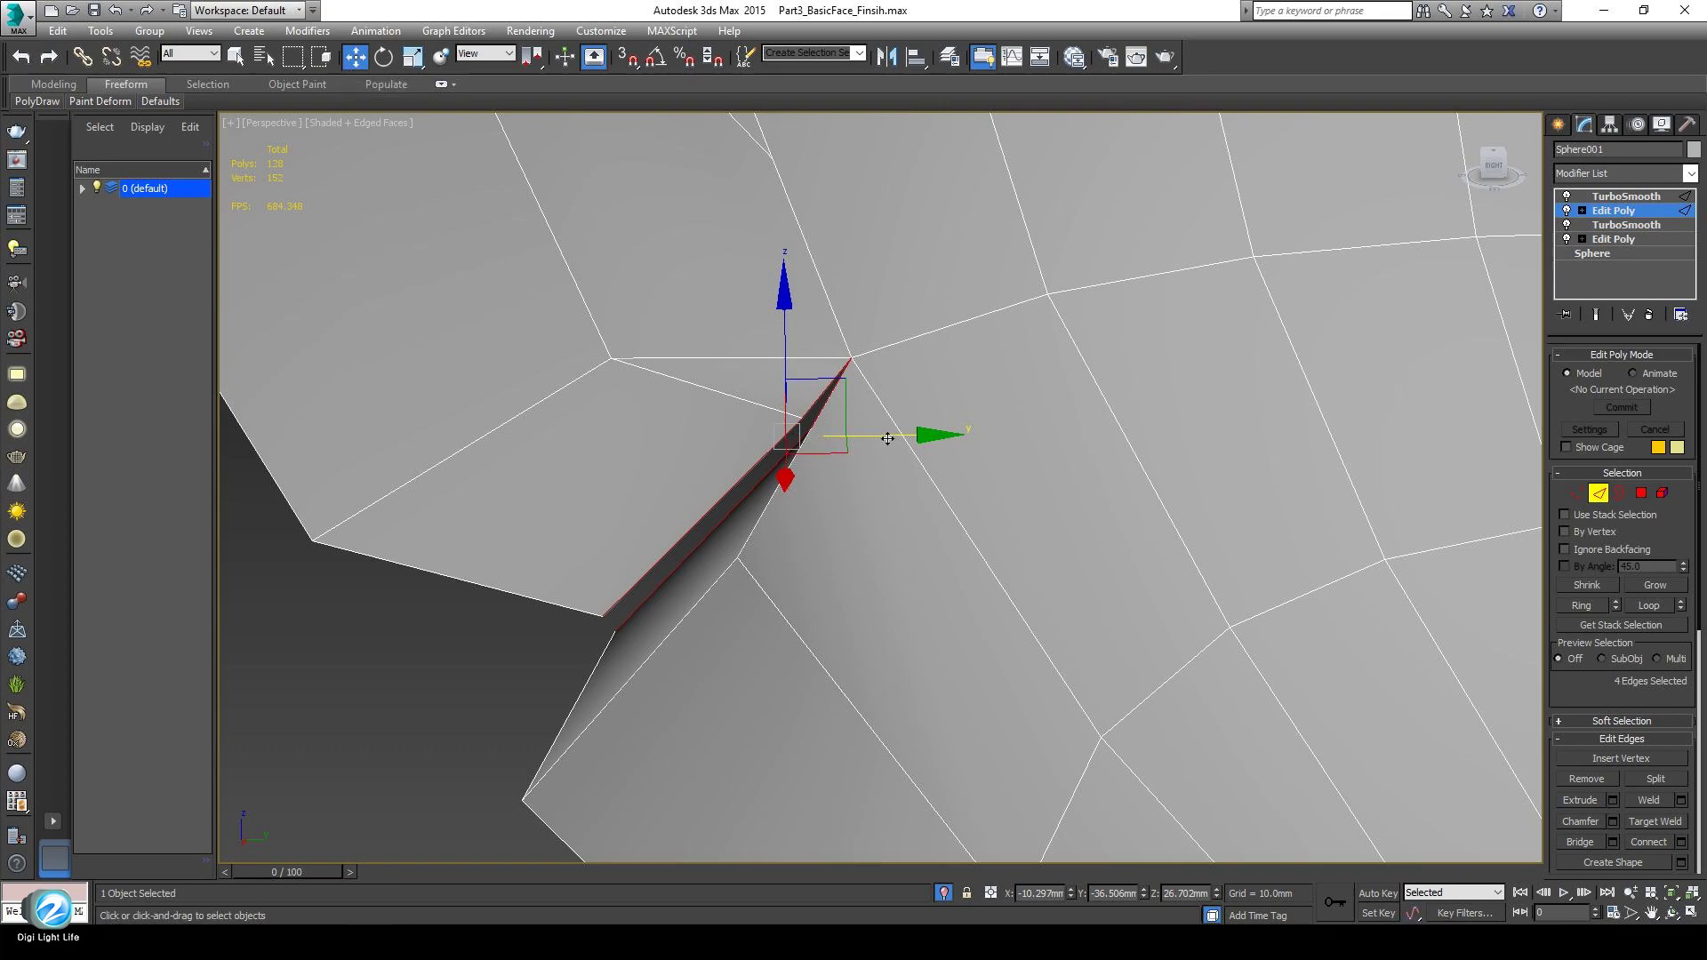
{"action": "left_click_drag", "start_coordinate": [903, 436], "coordinate": [907, 437], "text": "shift"}
{"action": "left_click_drag", "start_coordinate": [933, 439], "coordinate": [987, 446]}
{"action": "middle_click_drag", "start_coordinate": [989, 447], "coordinate": [845, 570], "text": "alt"}
{"action": "scroll", "coordinate": [801, 583], "scroll_direction": "down", "scroll_amount": 5}
{"action": "scroll", "coordinate": [863, 574], "scroll_direction": "down", "scroll_amount": 3}
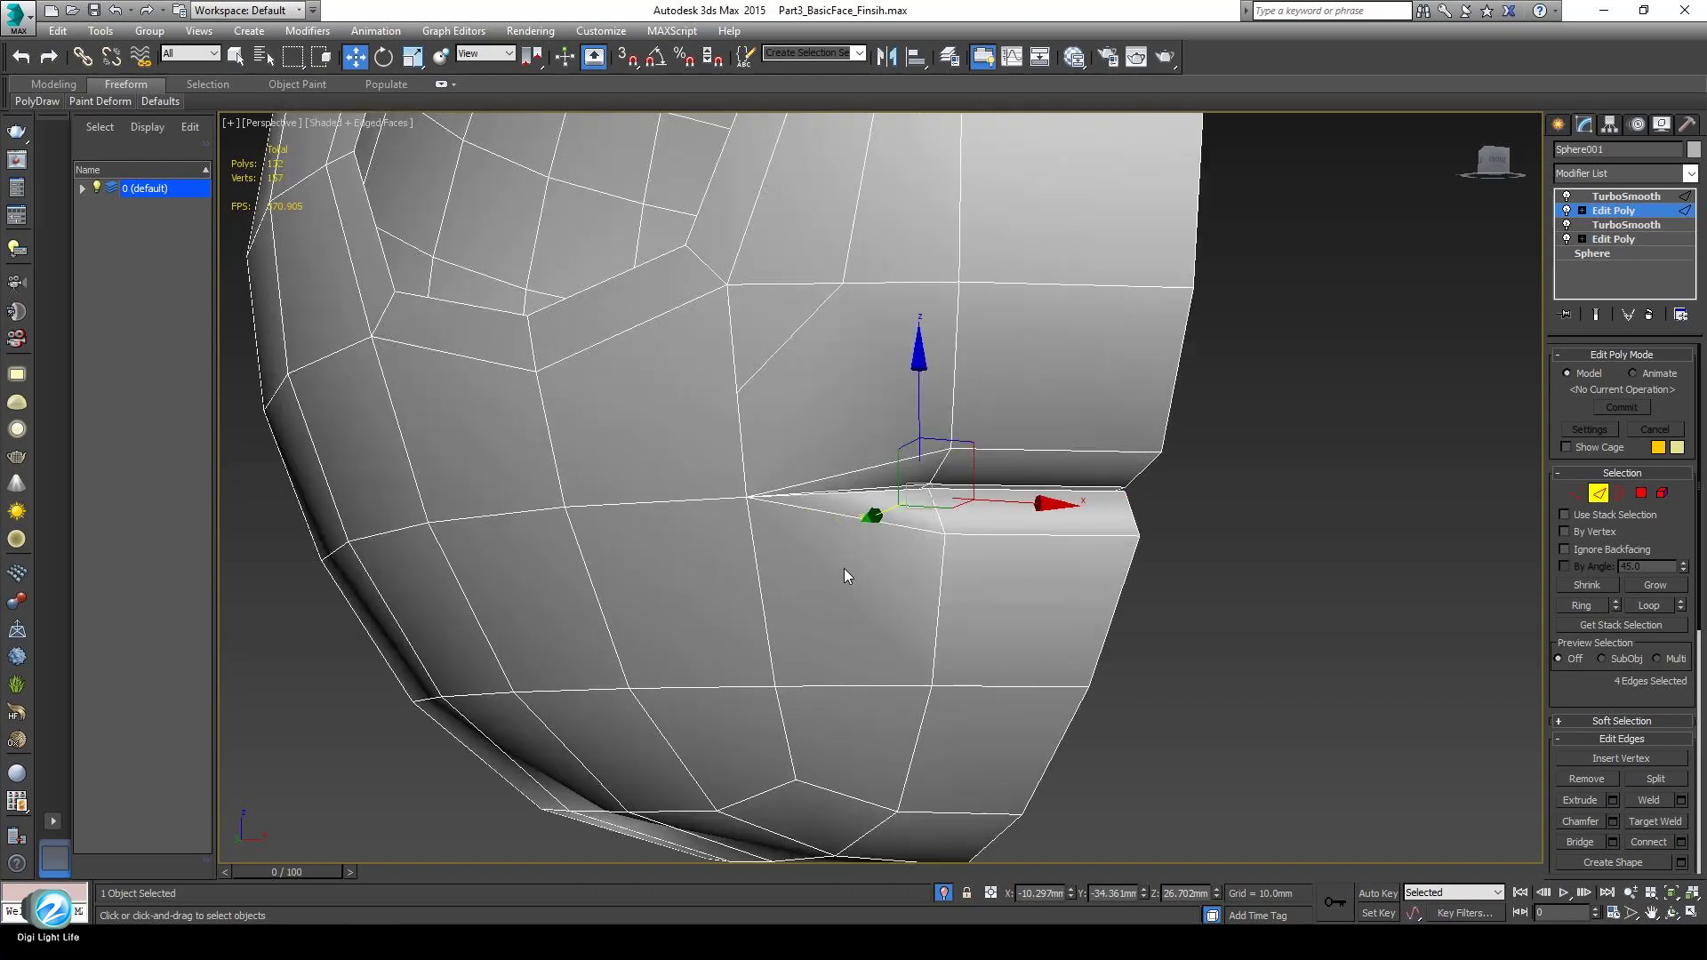
{"action": "scroll", "coordinate": [854, 537], "scroll_direction": "up", "scroll_amount": 6}
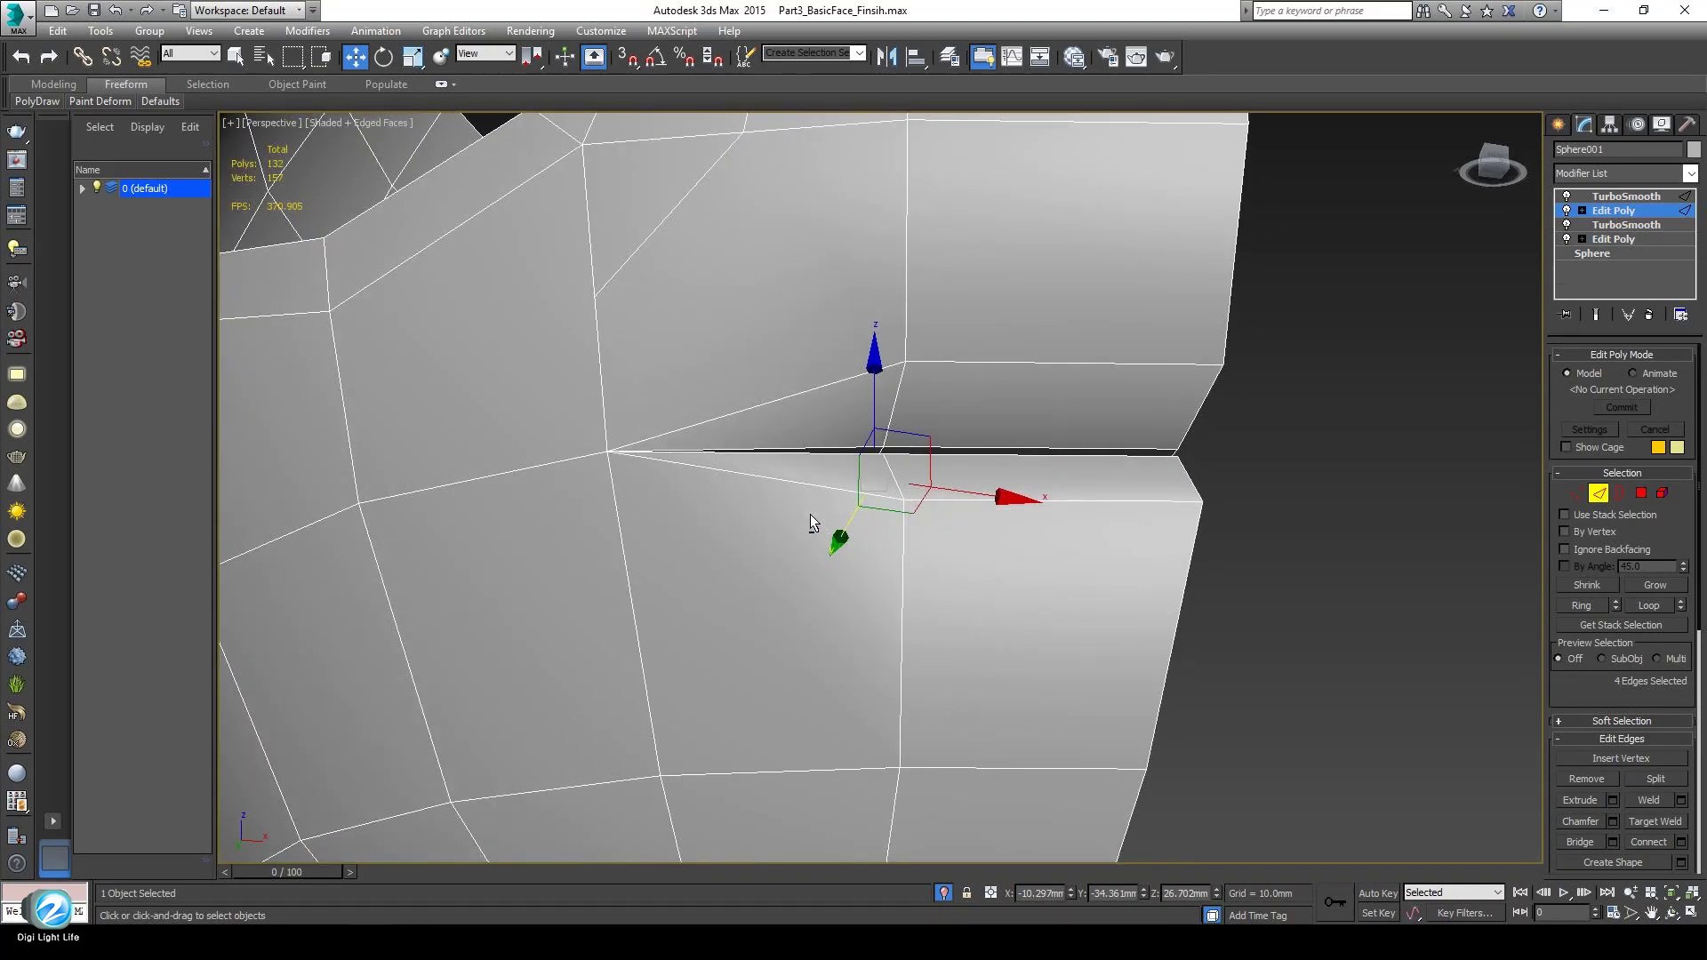
{"action": "middle_click_drag", "start_coordinate": [810, 514], "coordinate": [826, 467], "text": "alt"}
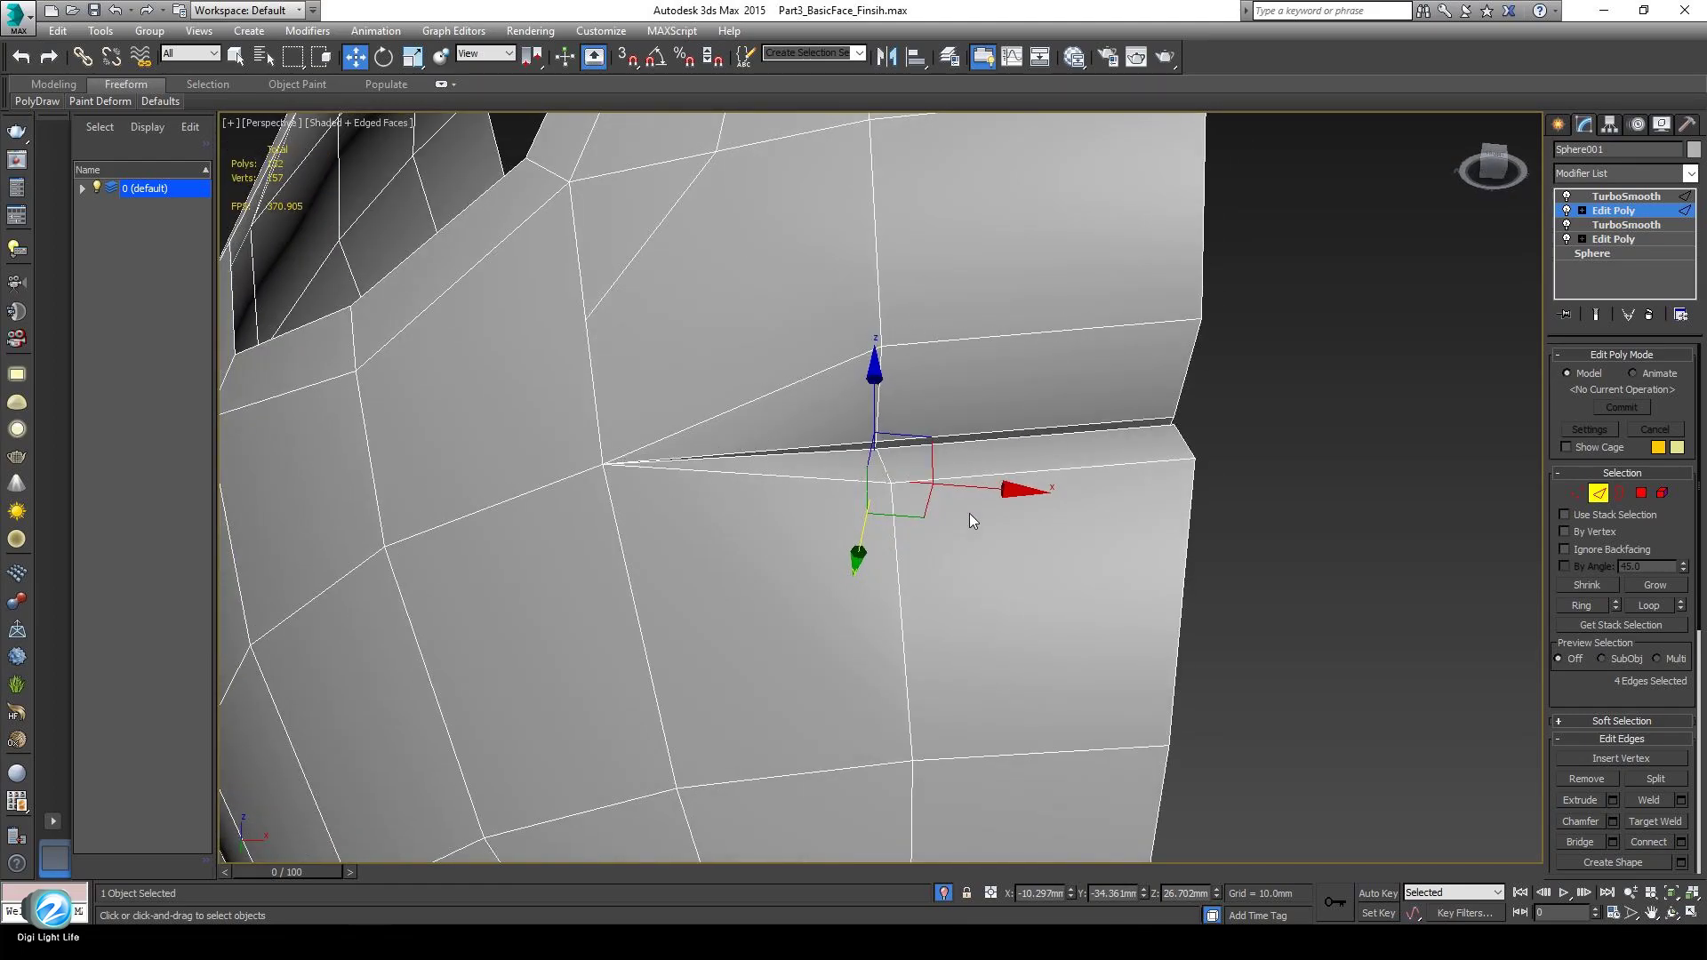
{"action": "middle_click_drag", "start_coordinate": [969, 515], "coordinate": [958, 561], "text": "alt"}
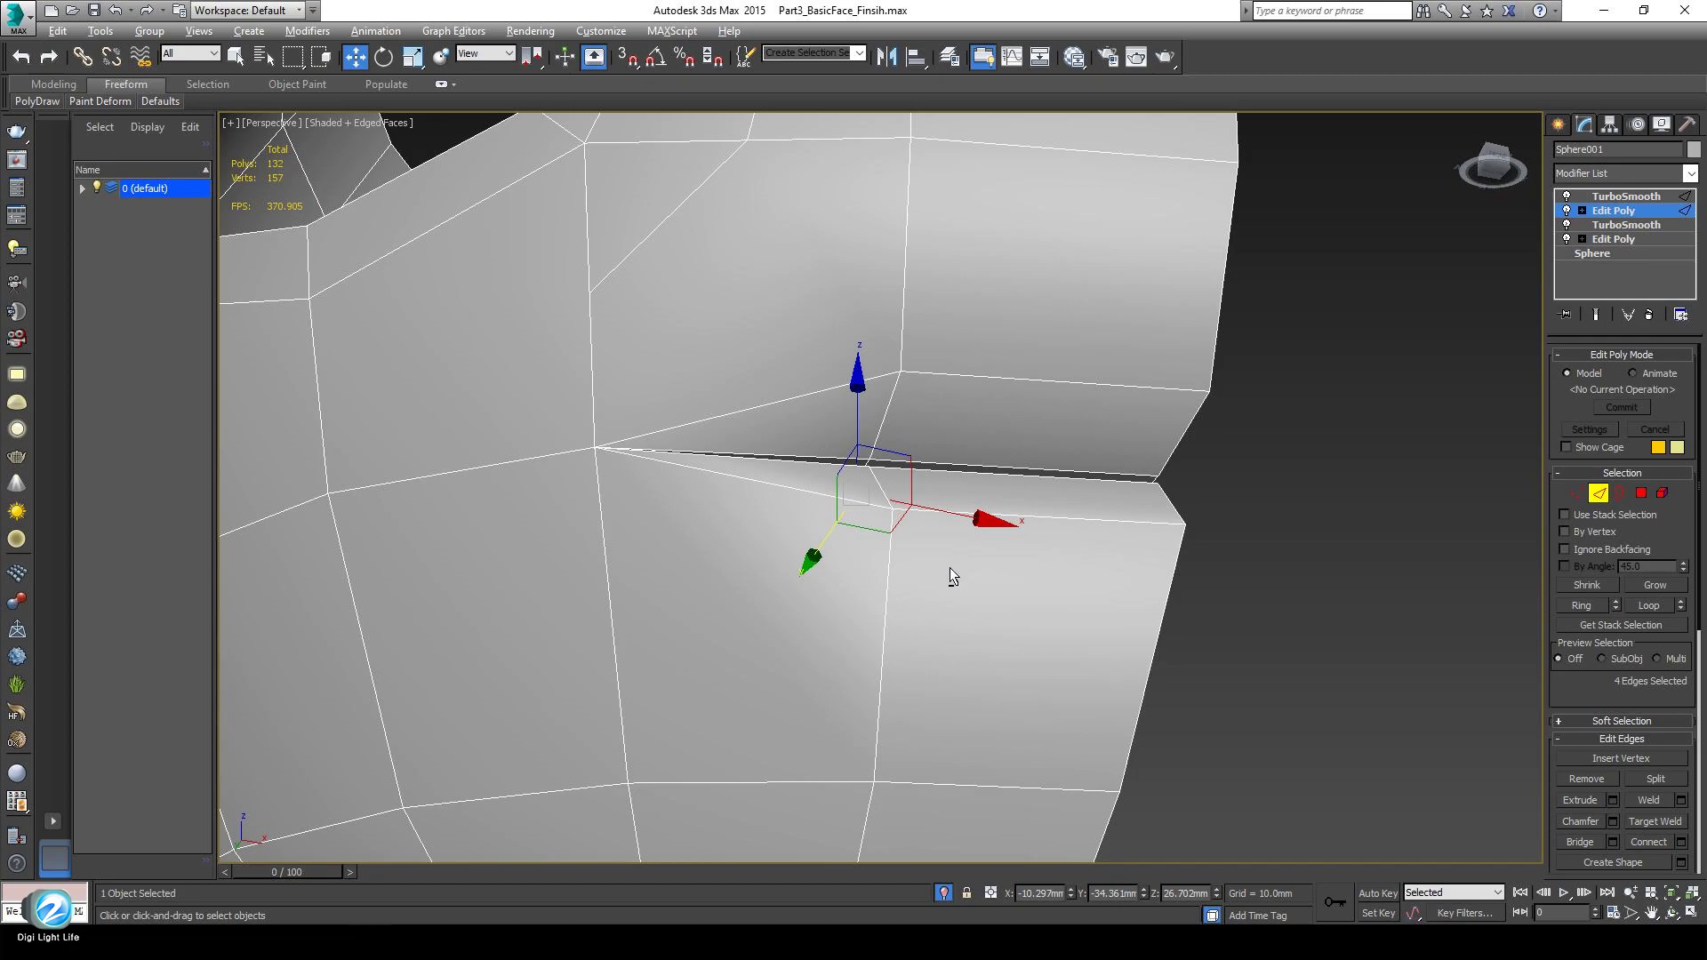
{"action": "middle_click_drag", "start_coordinate": [950, 573], "coordinate": [941, 472], "text": "alt"}
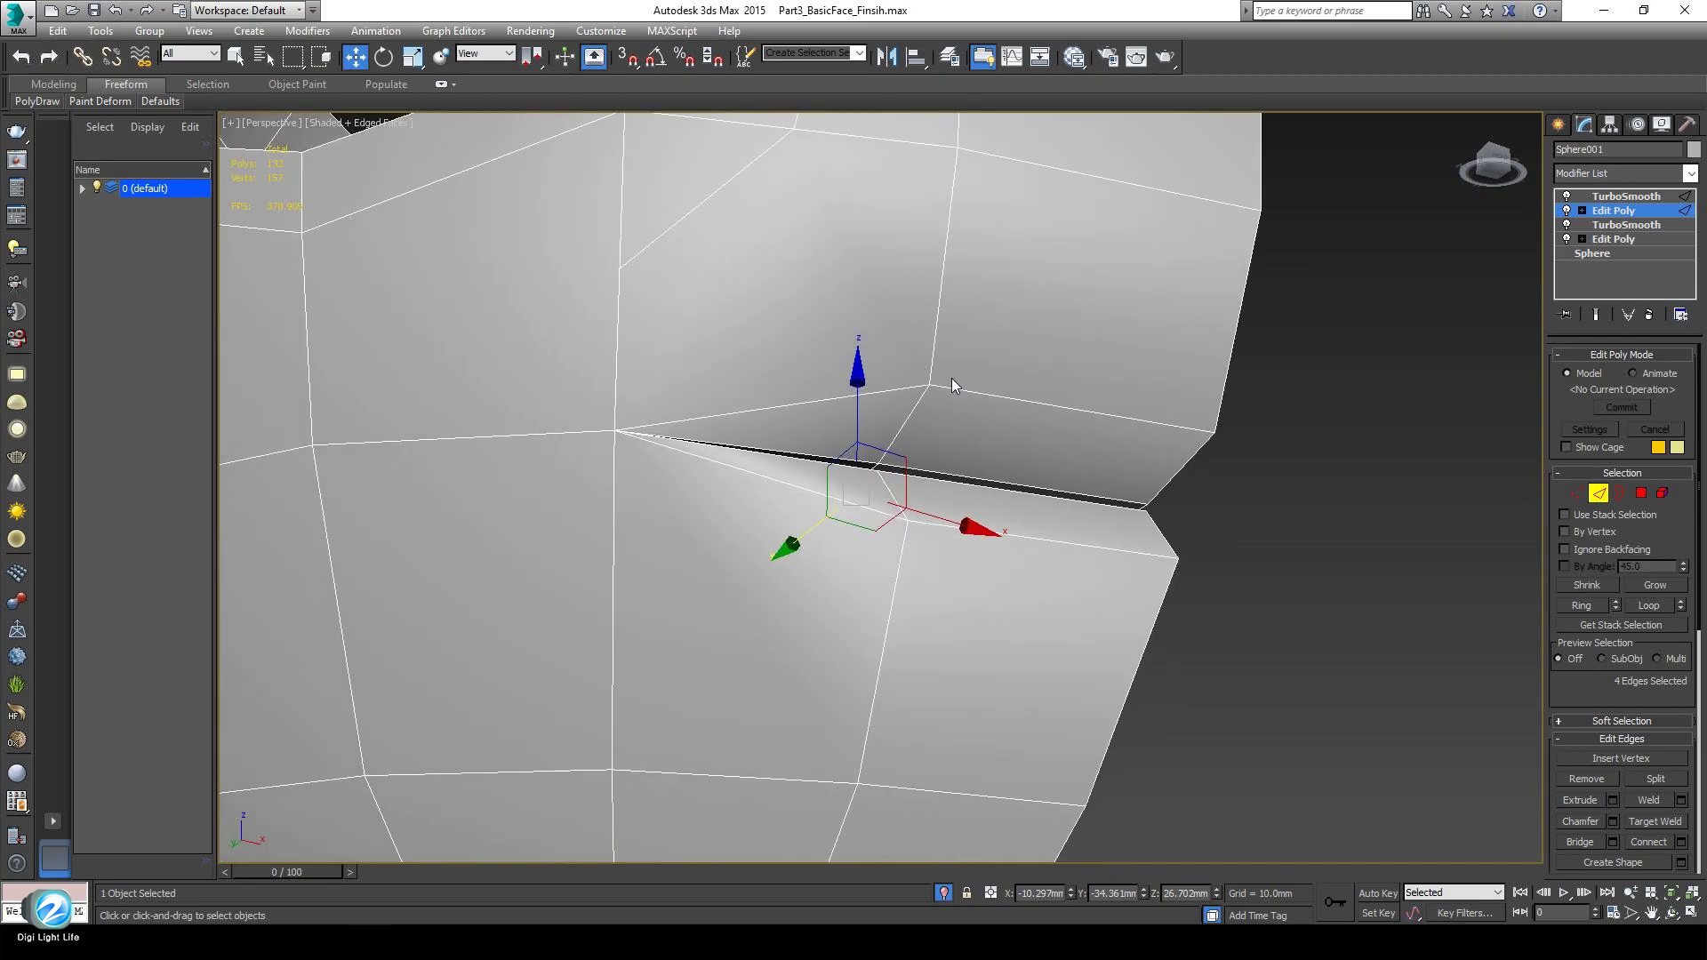
Cut a new edge line just above the upper lip, from the symmetry line across to the edge above the mouth corner.
{"action": "middle_click_drag", "start_coordinate": [776, 468], "coordinate": [849, 555], "text": "alt"}
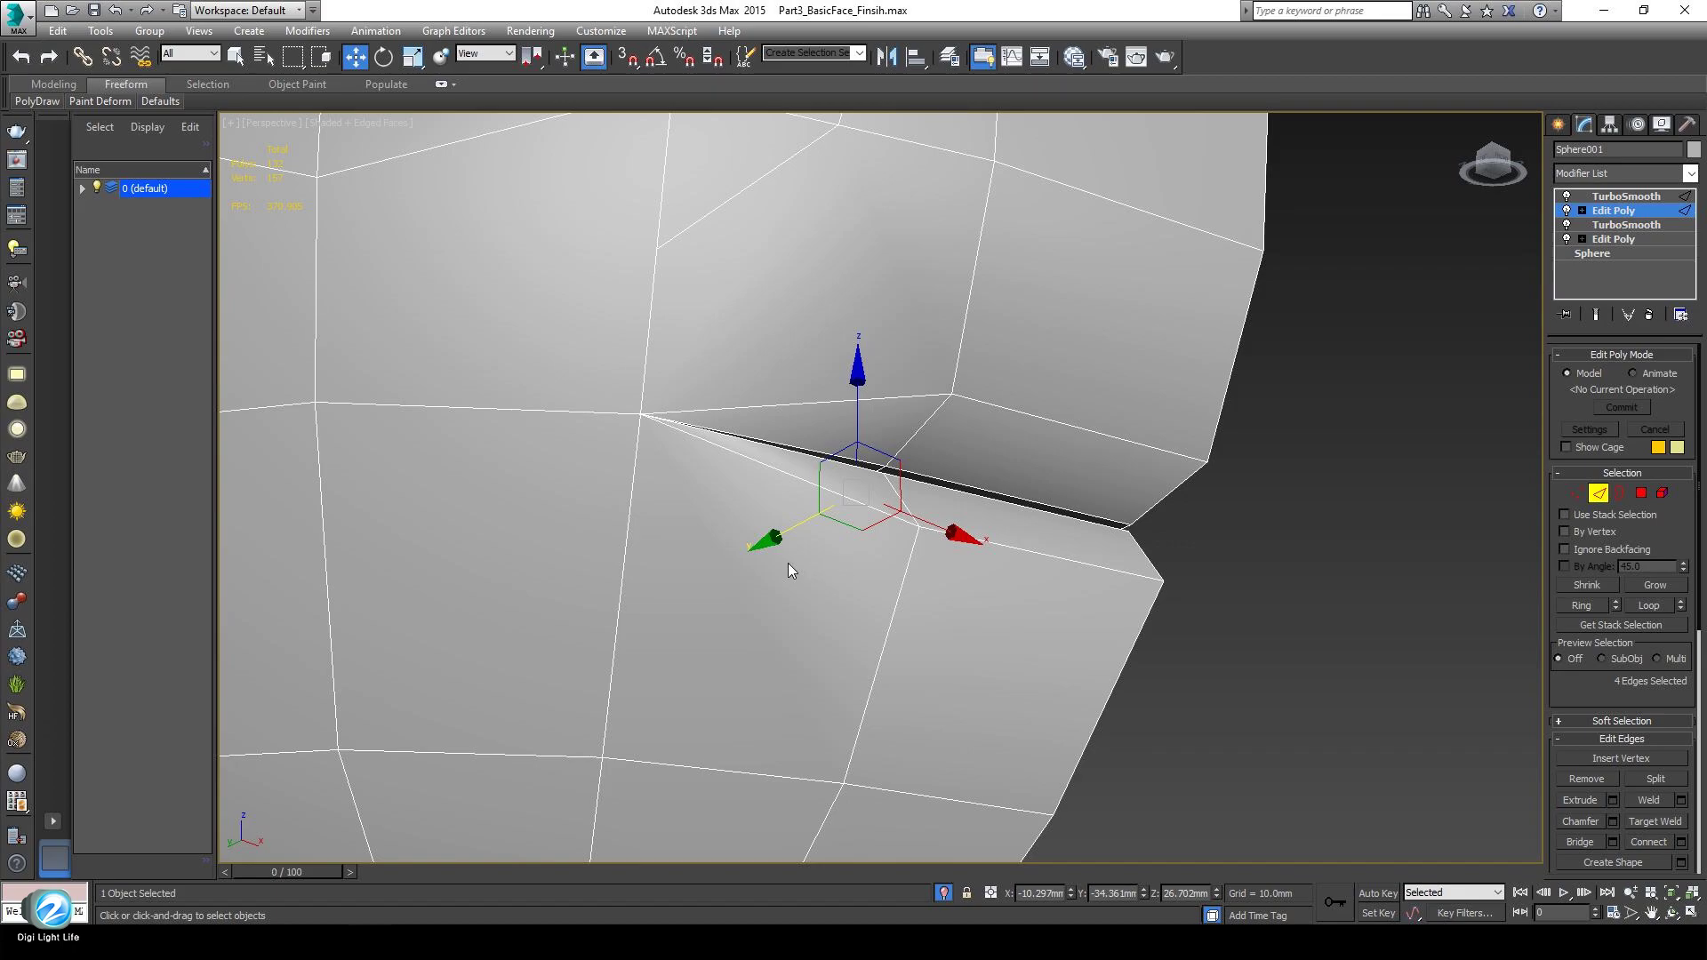
{"action": "middle_click_drag", "start_coordinate": [788, 562], "coordinate": [916, 378], "text": "alt"}
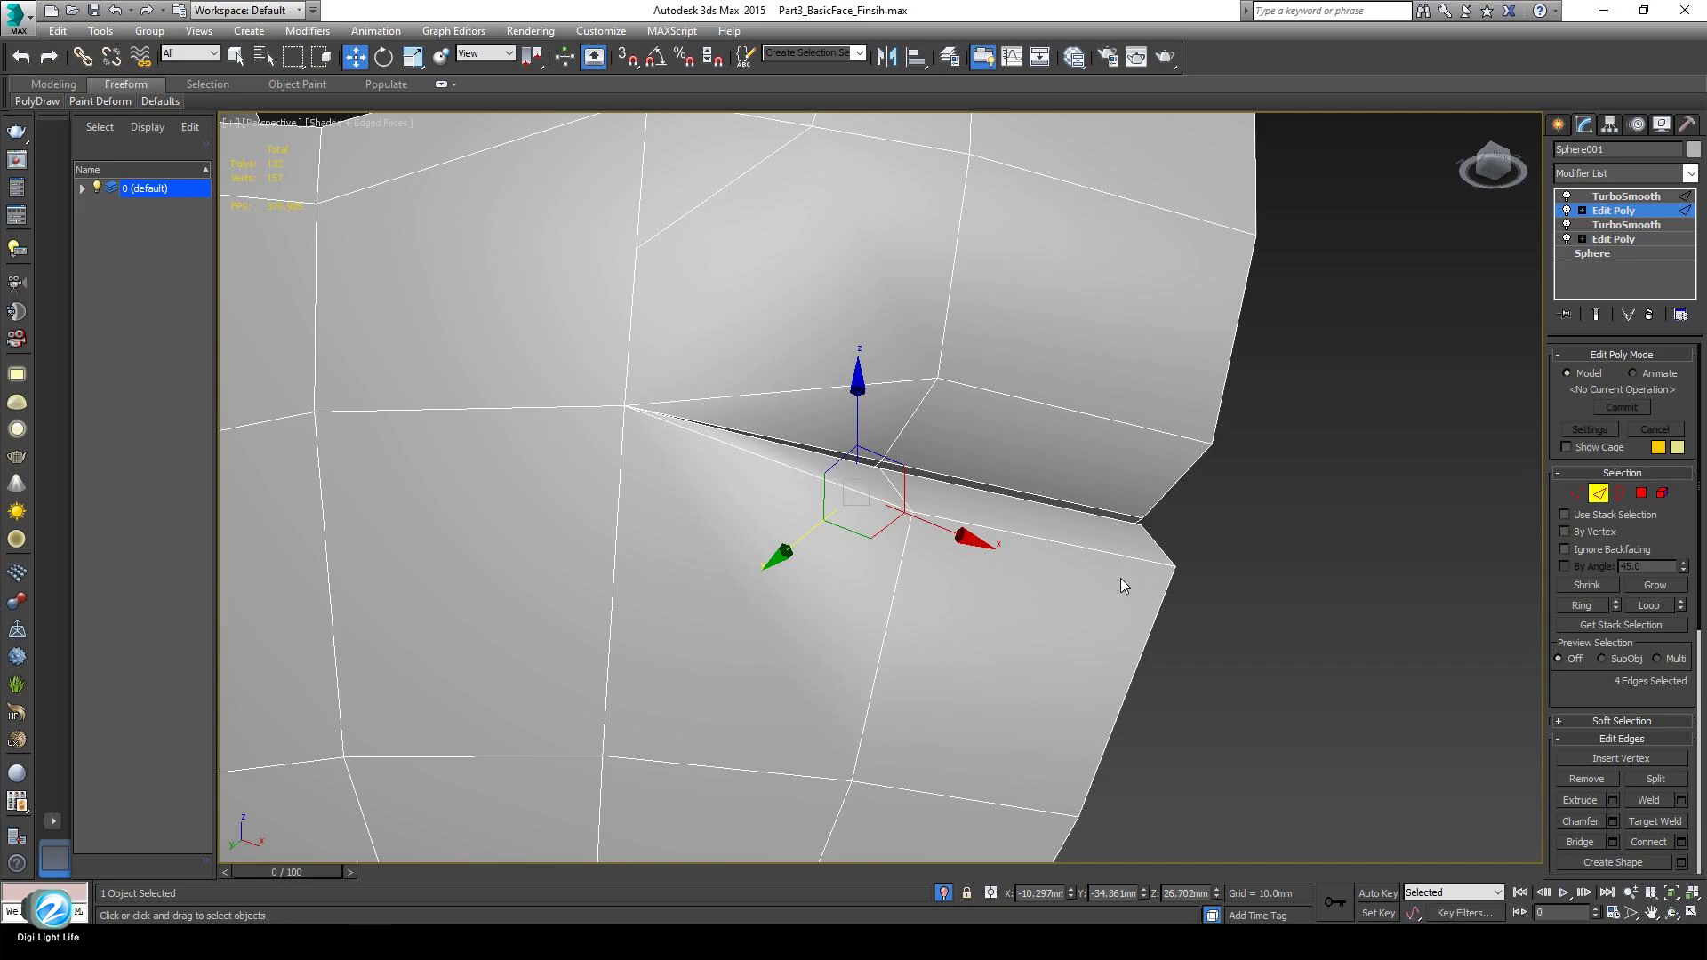
{"action": "middle_click_drag", "start_coordinate": [1121, 578], "coordinate": [1056, 566], "text": "alt"}
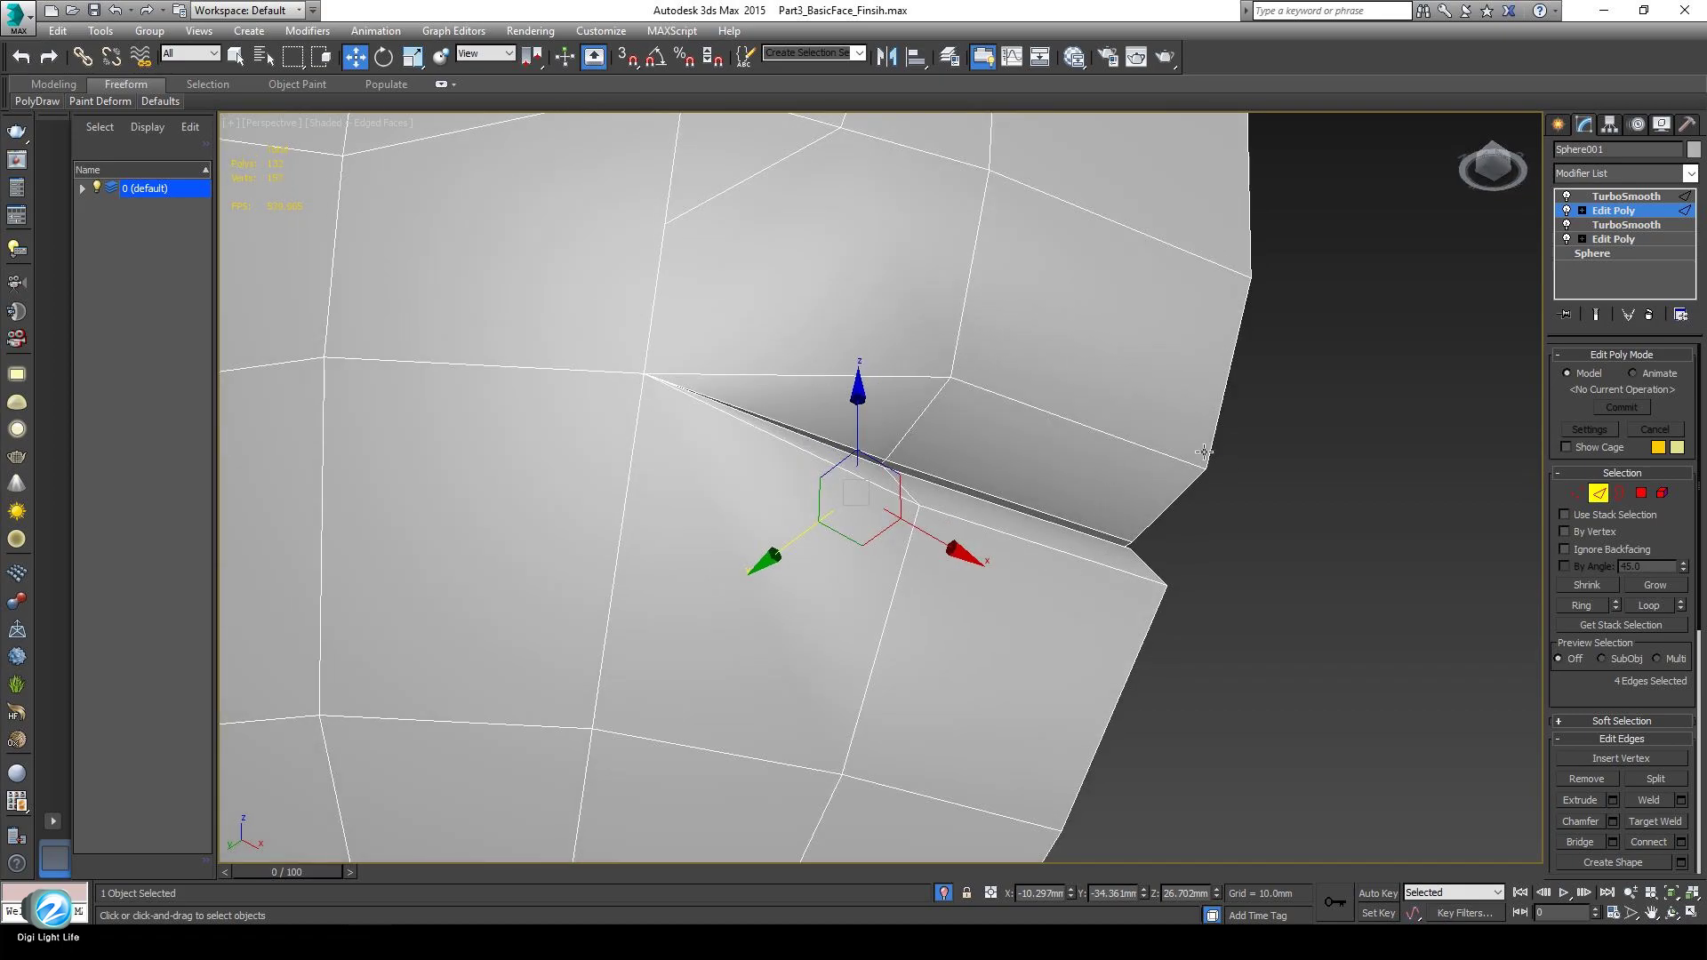
{"action": "right_click", "coordinate": [1355, 546]}
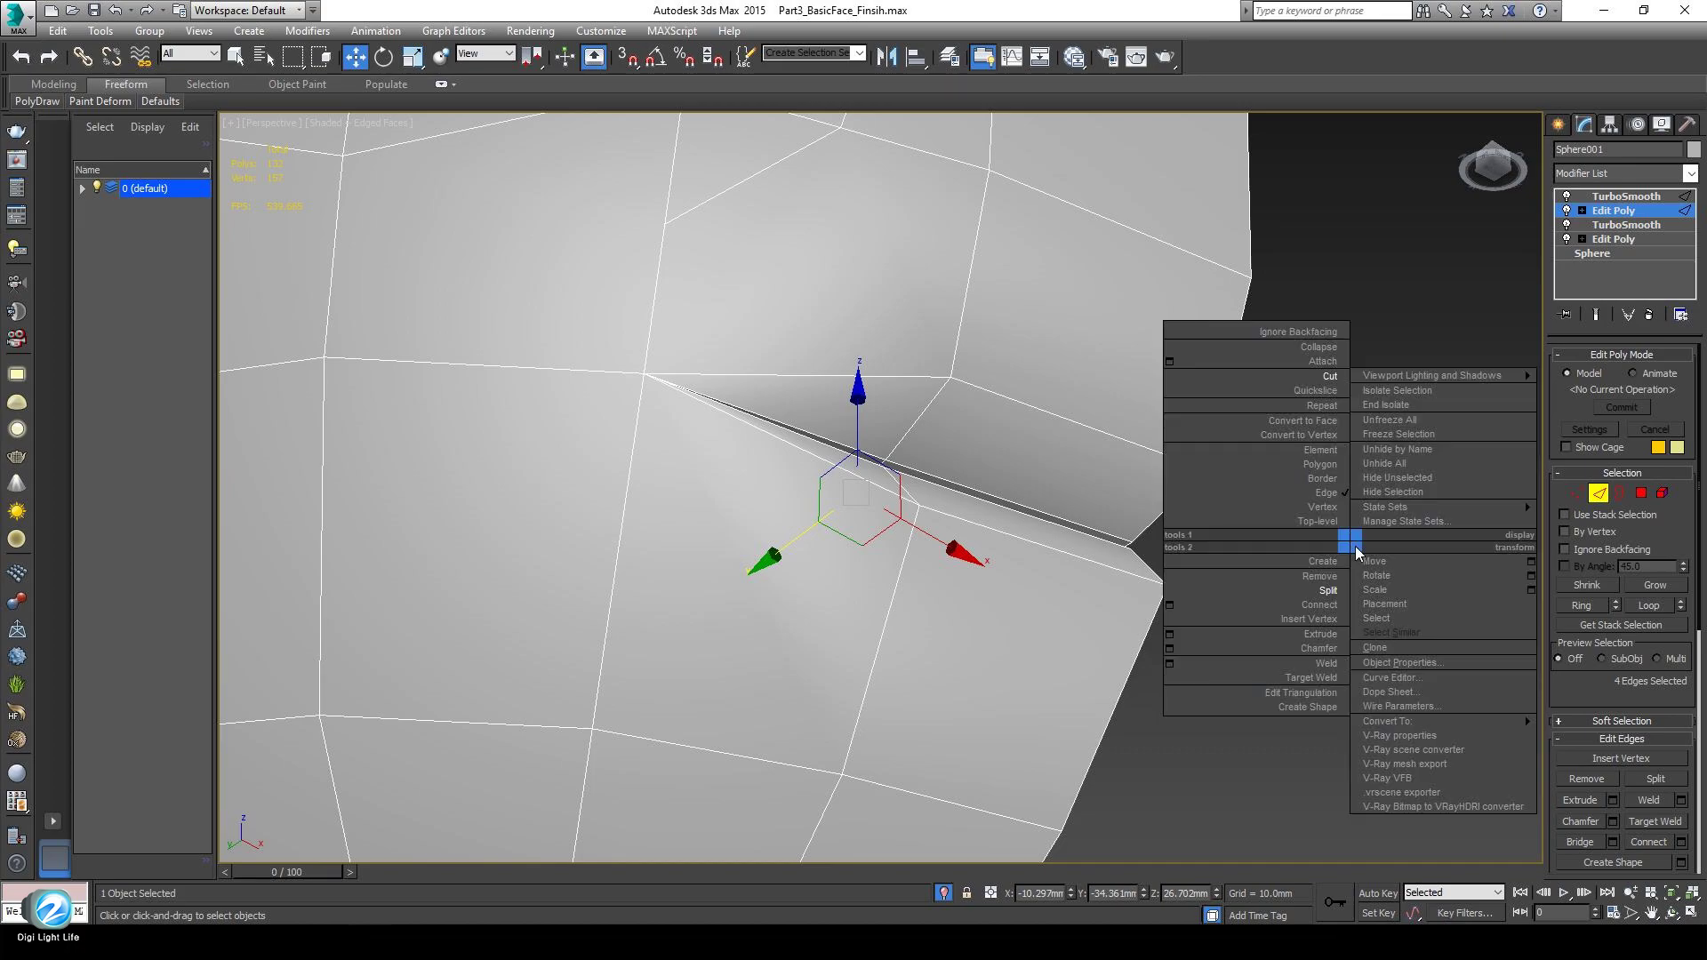
{"action": "left_click", "coordinate": [1336, 375]}
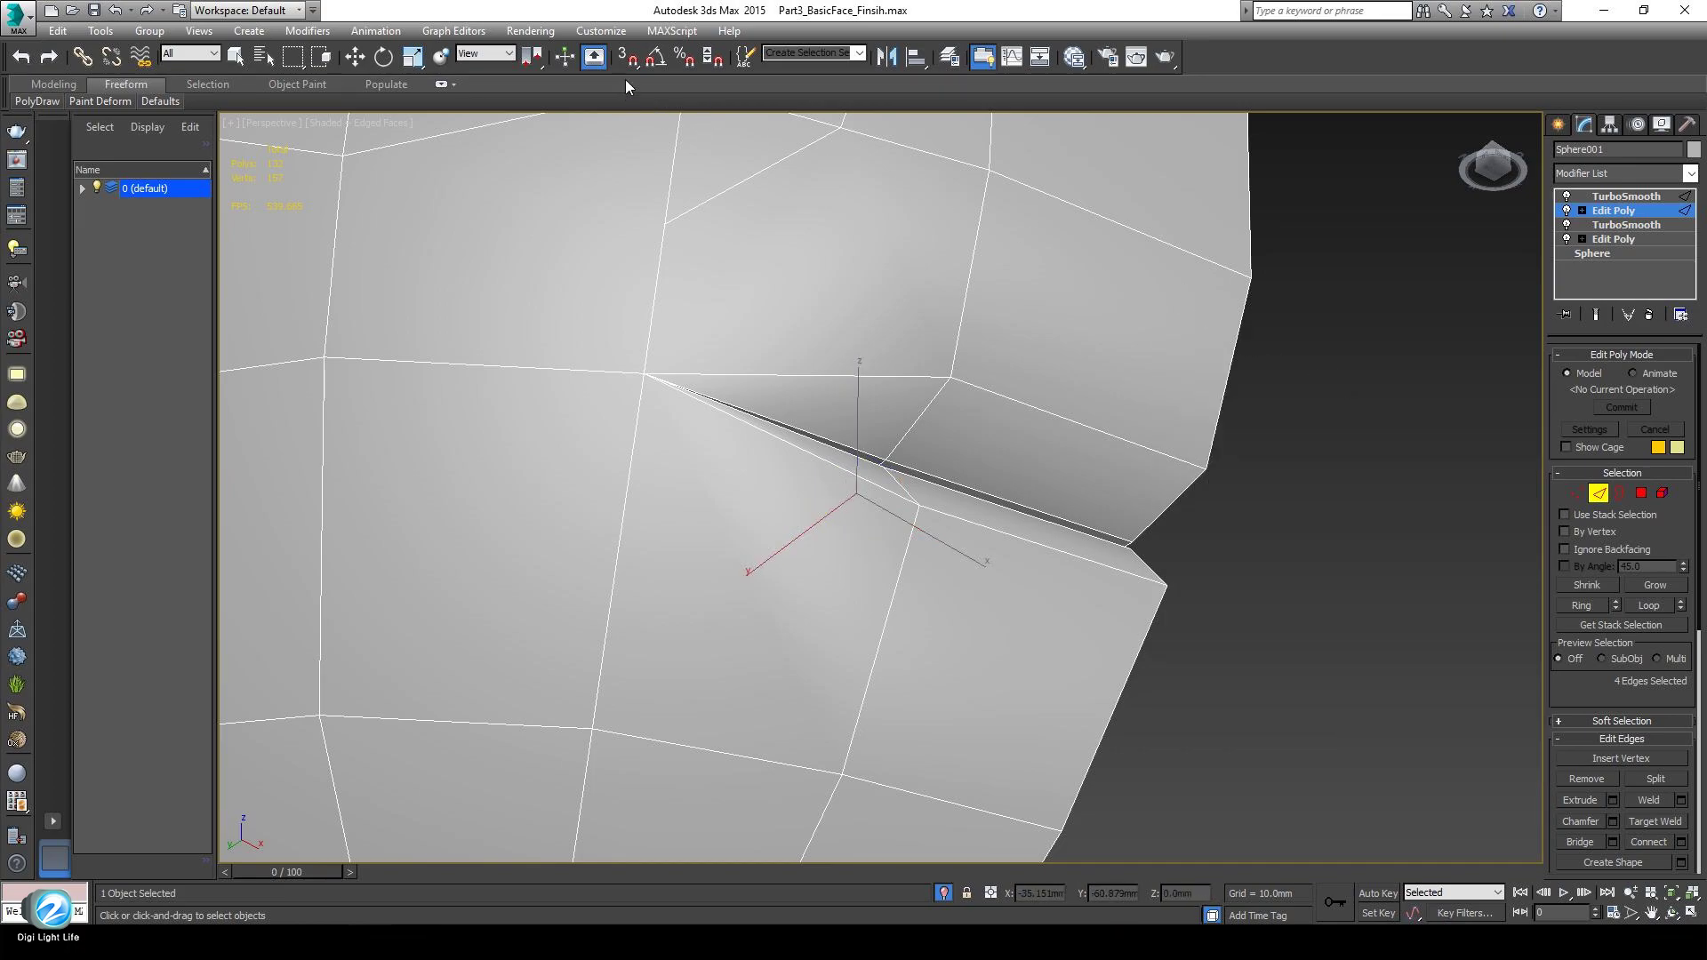
{"action": "left_click", "coordinate": [1207, 462]}
{"action": "left_click", "coordinate": [952, 363]}
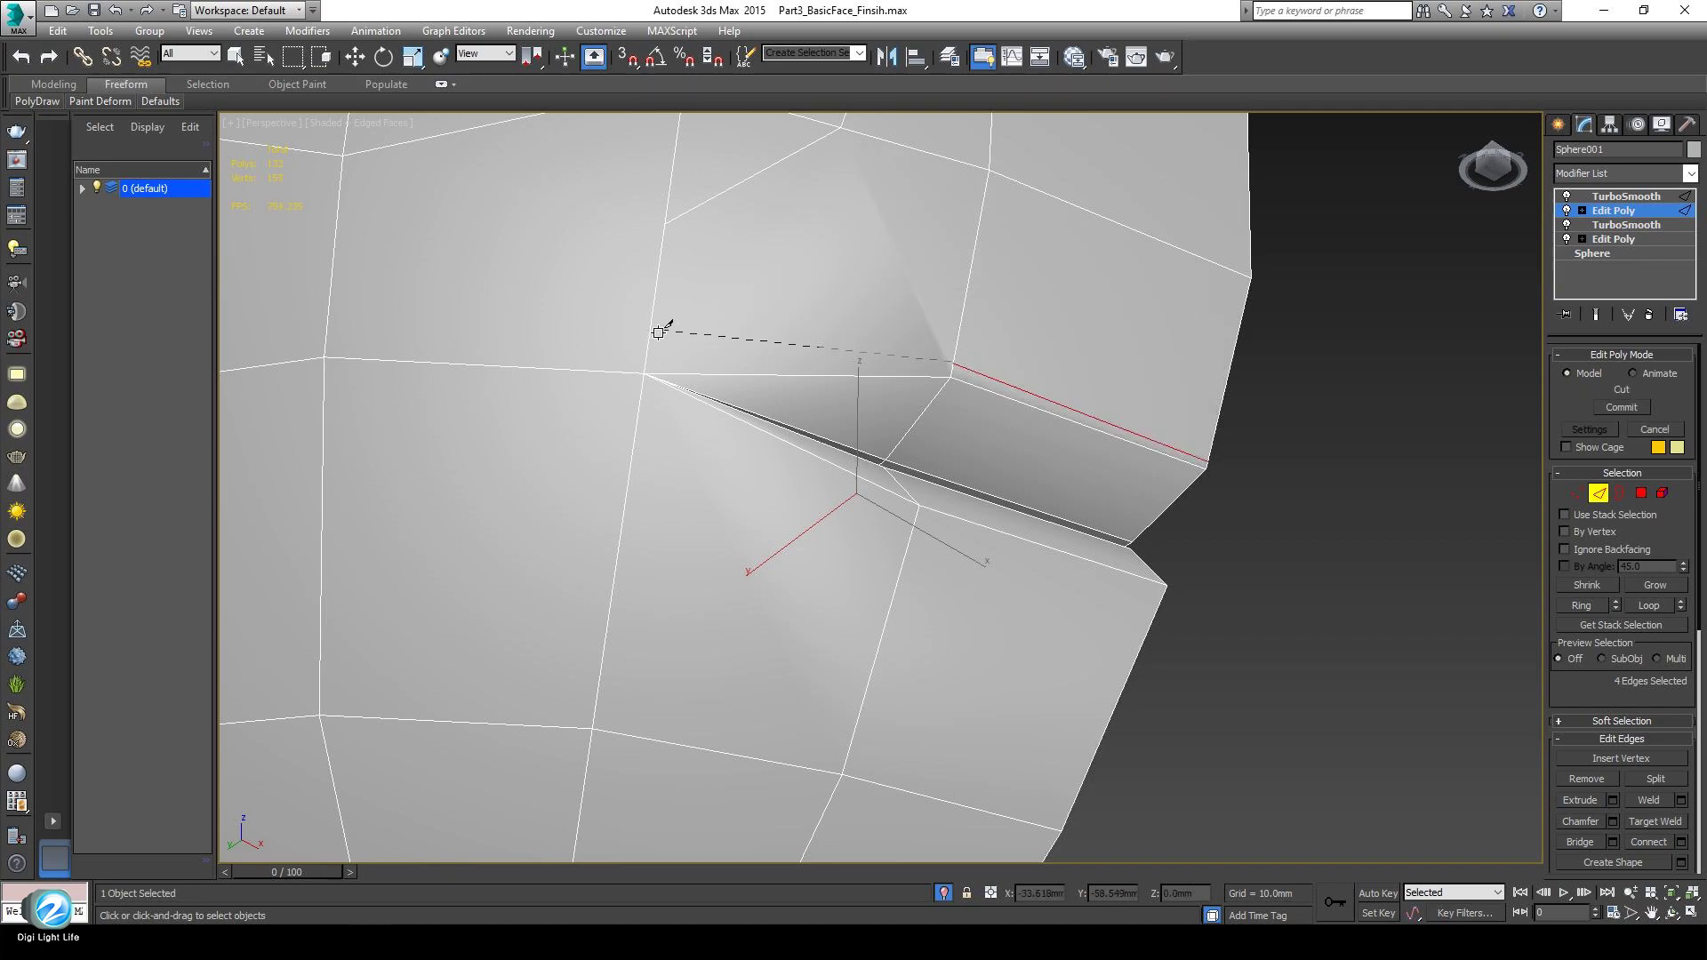
{"action": "left_click", "coordinate": [647, 362]}
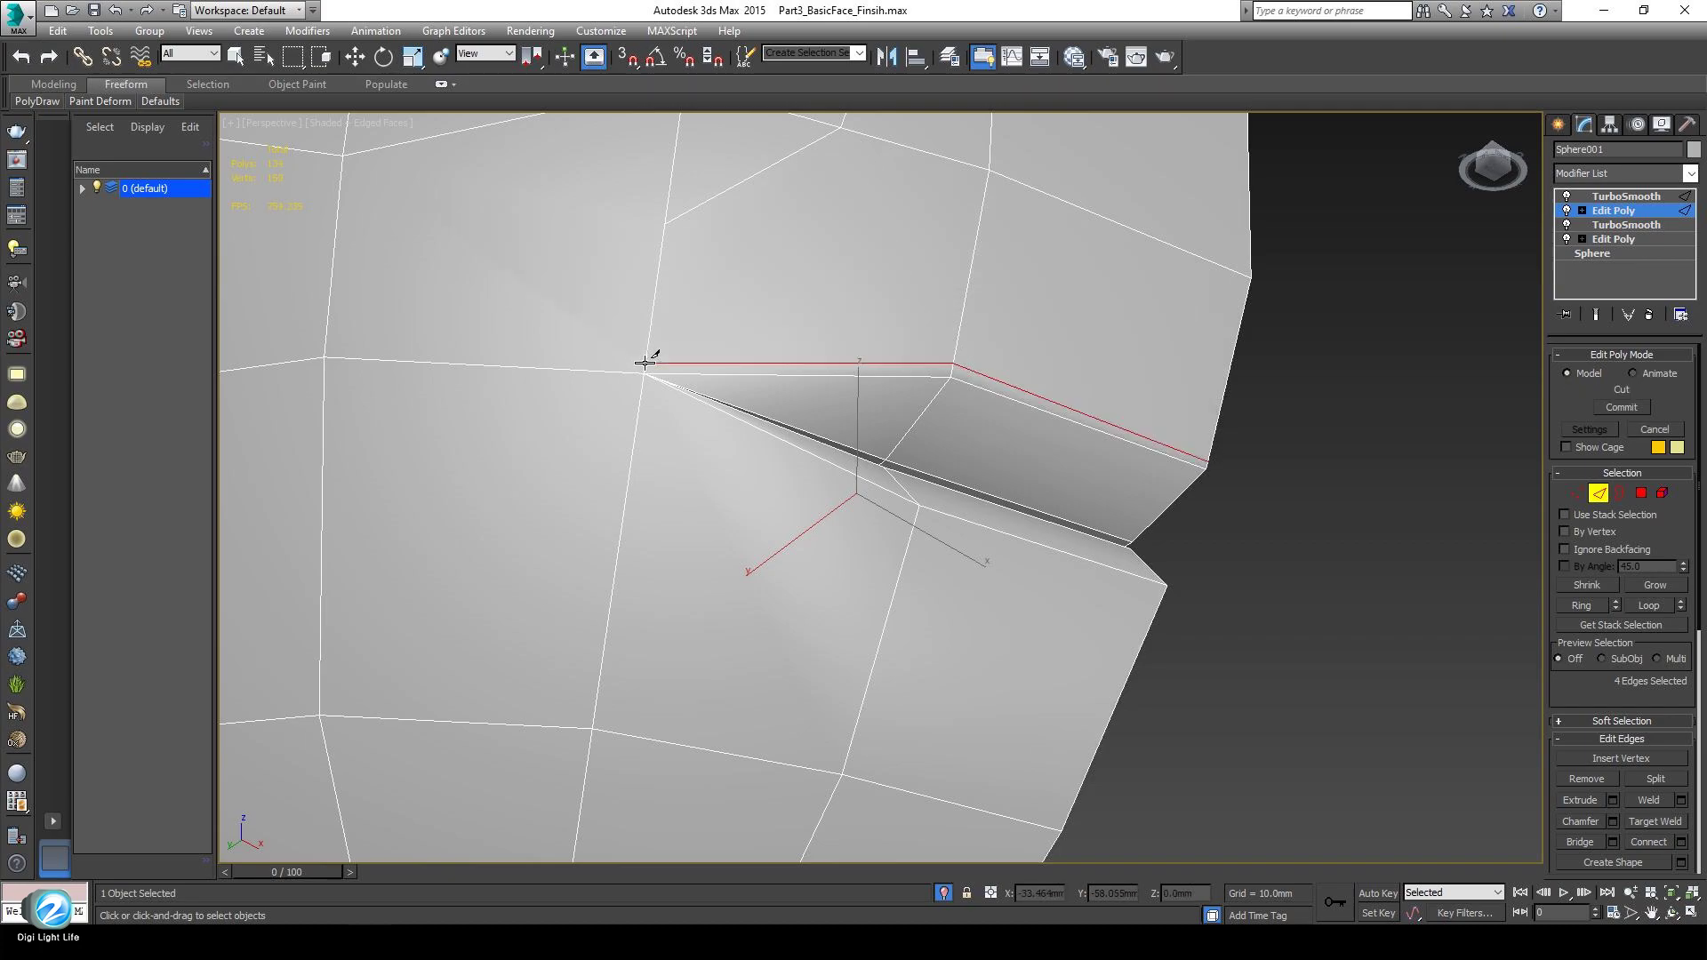
Continue the cut around the mouth corner and just below the lower lip to the symmetry line, and end the cut.
{"action": "left_click", "coordinate": [600, 371]}
{"action": "left_click", "coordinate": [640, 399]}
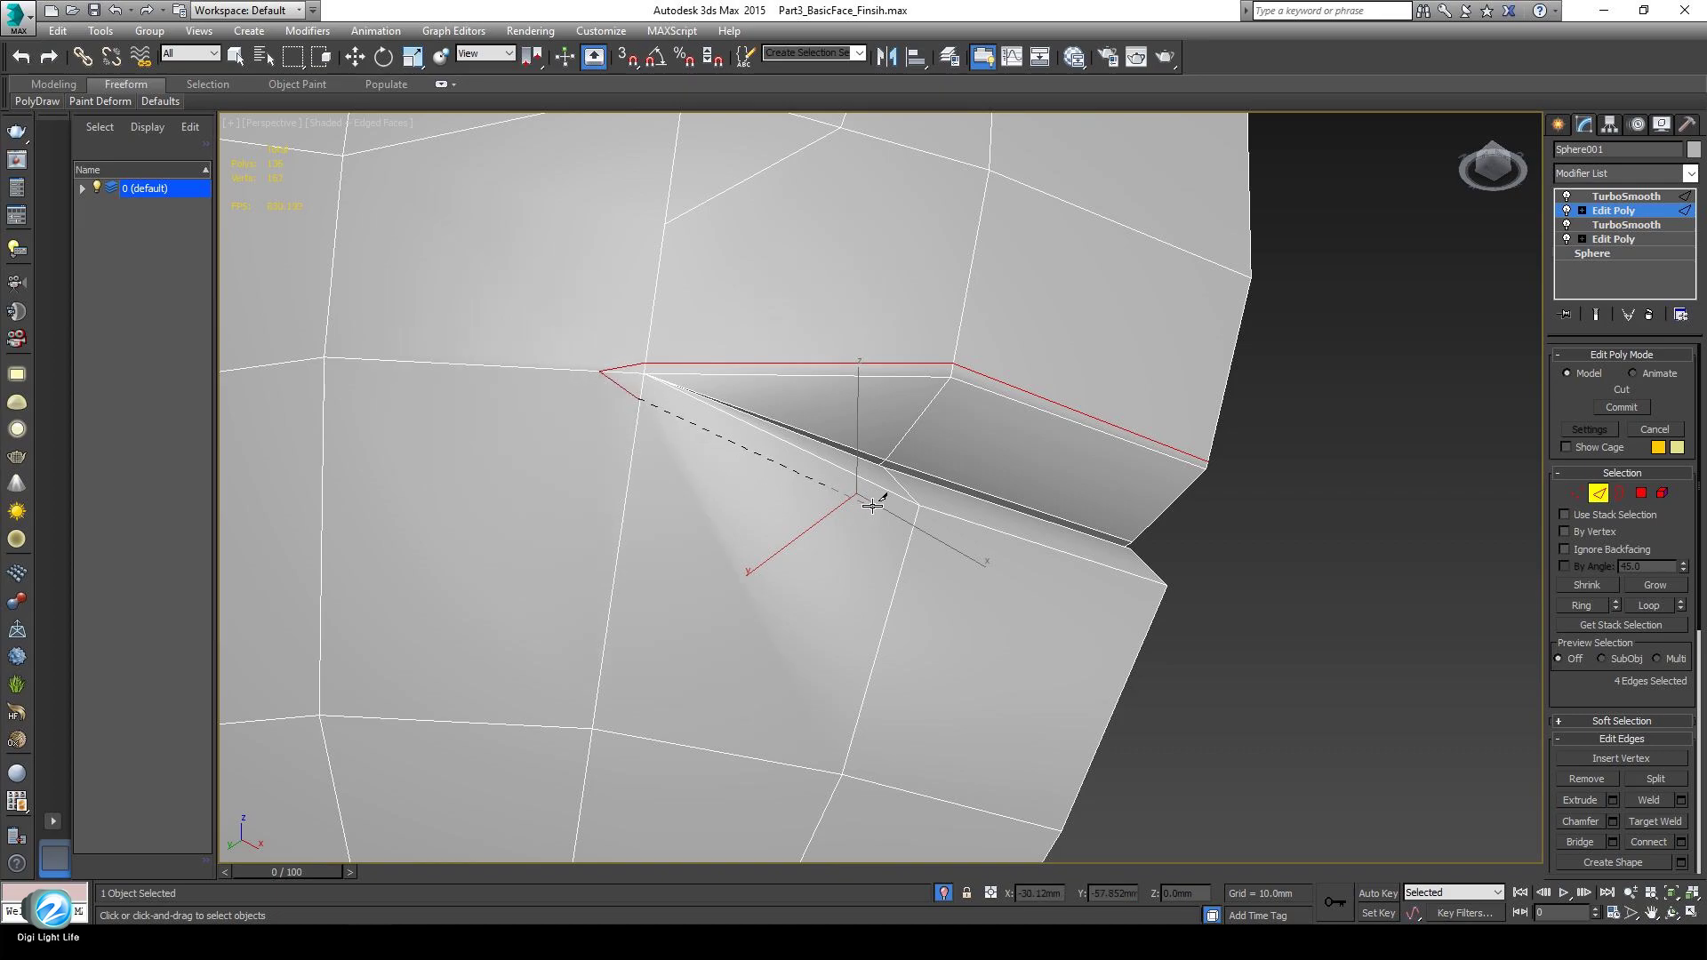
{"action": "left_click", "coordinate": [913, 527]}
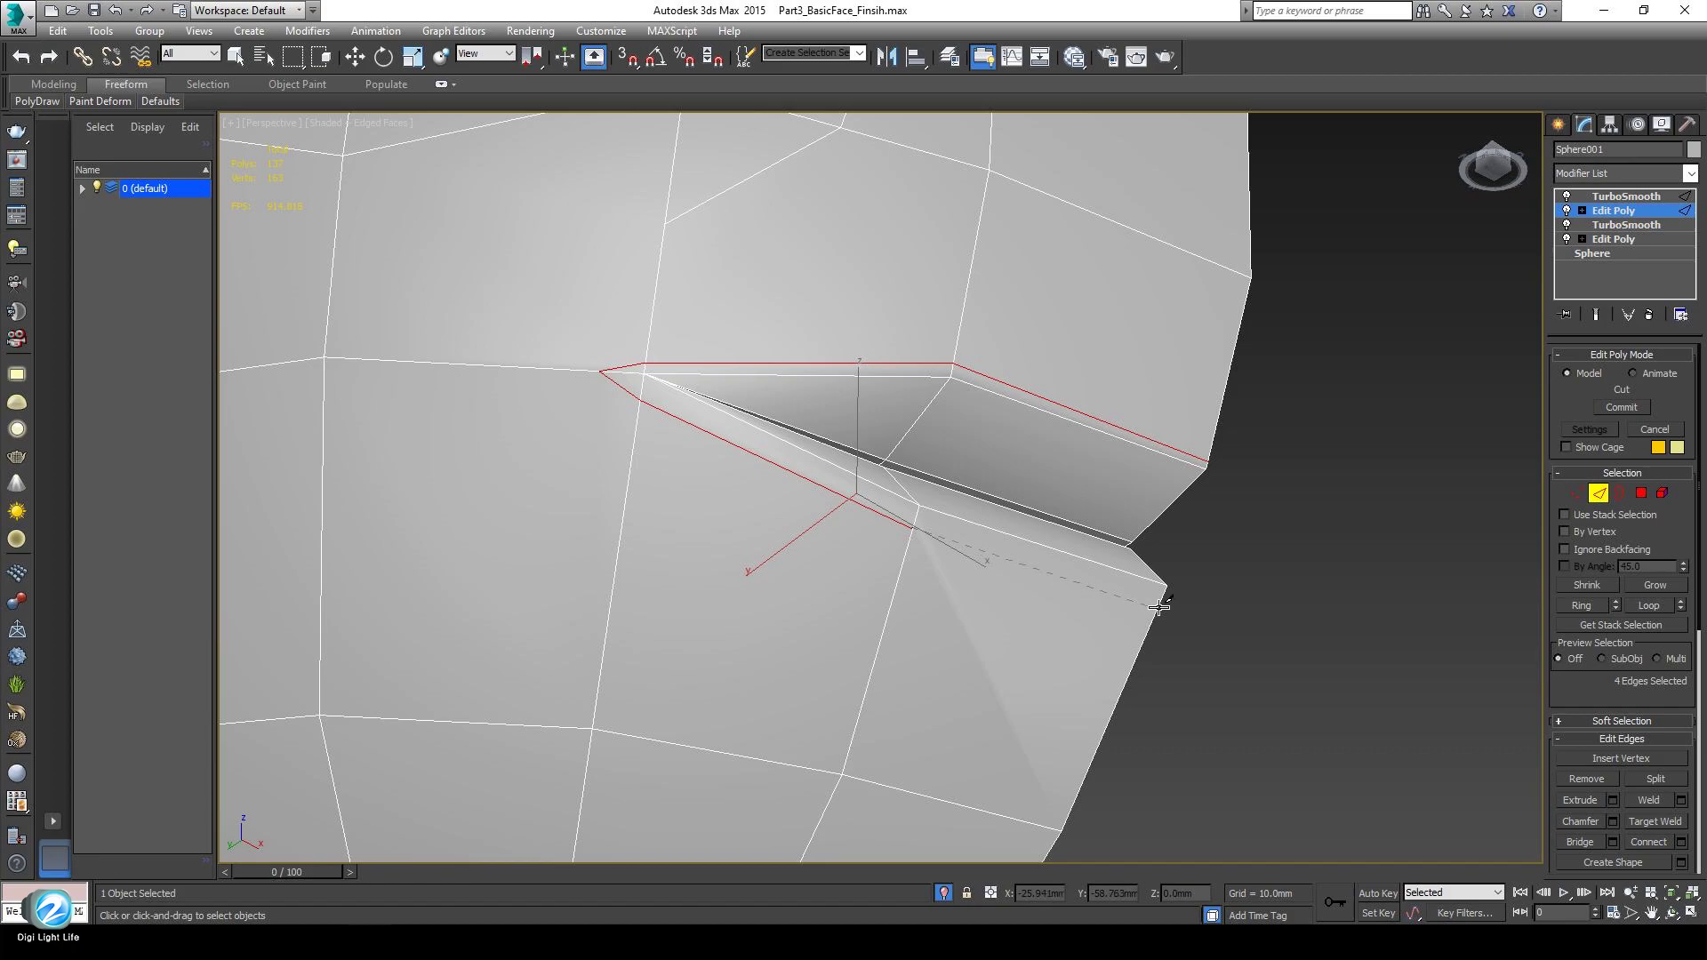
{"action": "left_click", "coordinate": [1161, 603]}
{"action": "middle_click_drag", "start_coordinate": [1111, 638], "coordinate": [988, 668], "text": "alt"}
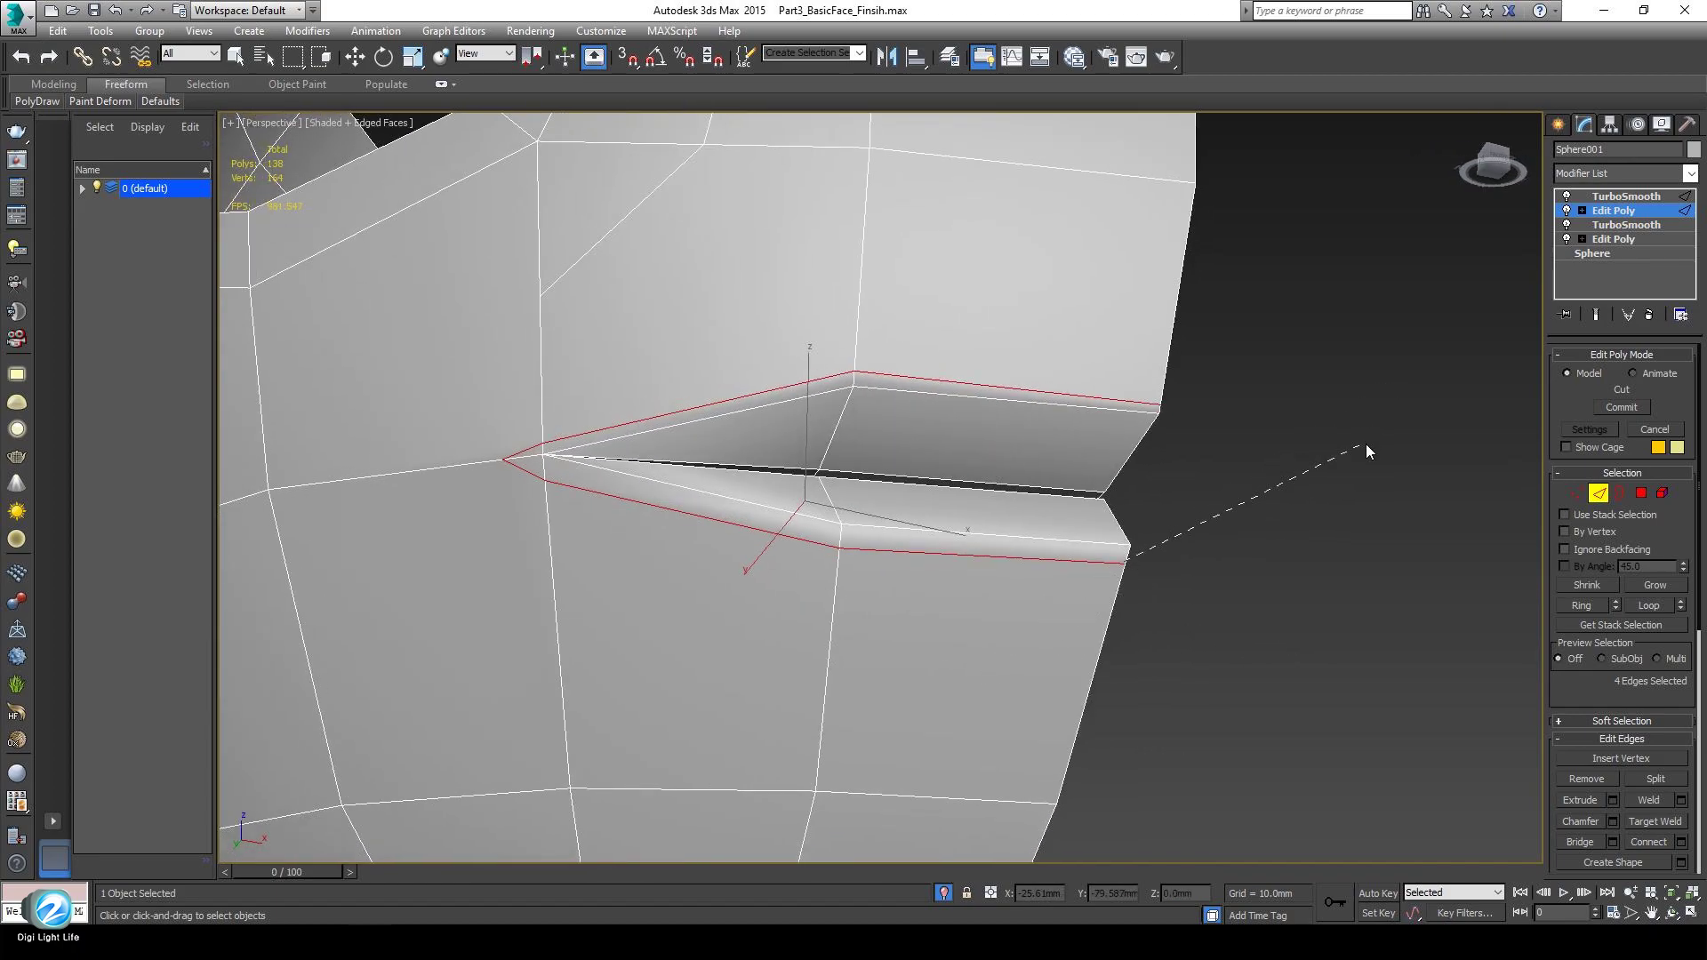
{"action": "right_click", "coordinate": [1361, 483]}
{"action": "scroll", "coordinate": [1122, 689], "scroll_direction": "down", "scroll_amount": 3}
{"action": "middle_click_drag", "start_coordinate": [1090, 641], "coordinate": [1025, 633]}
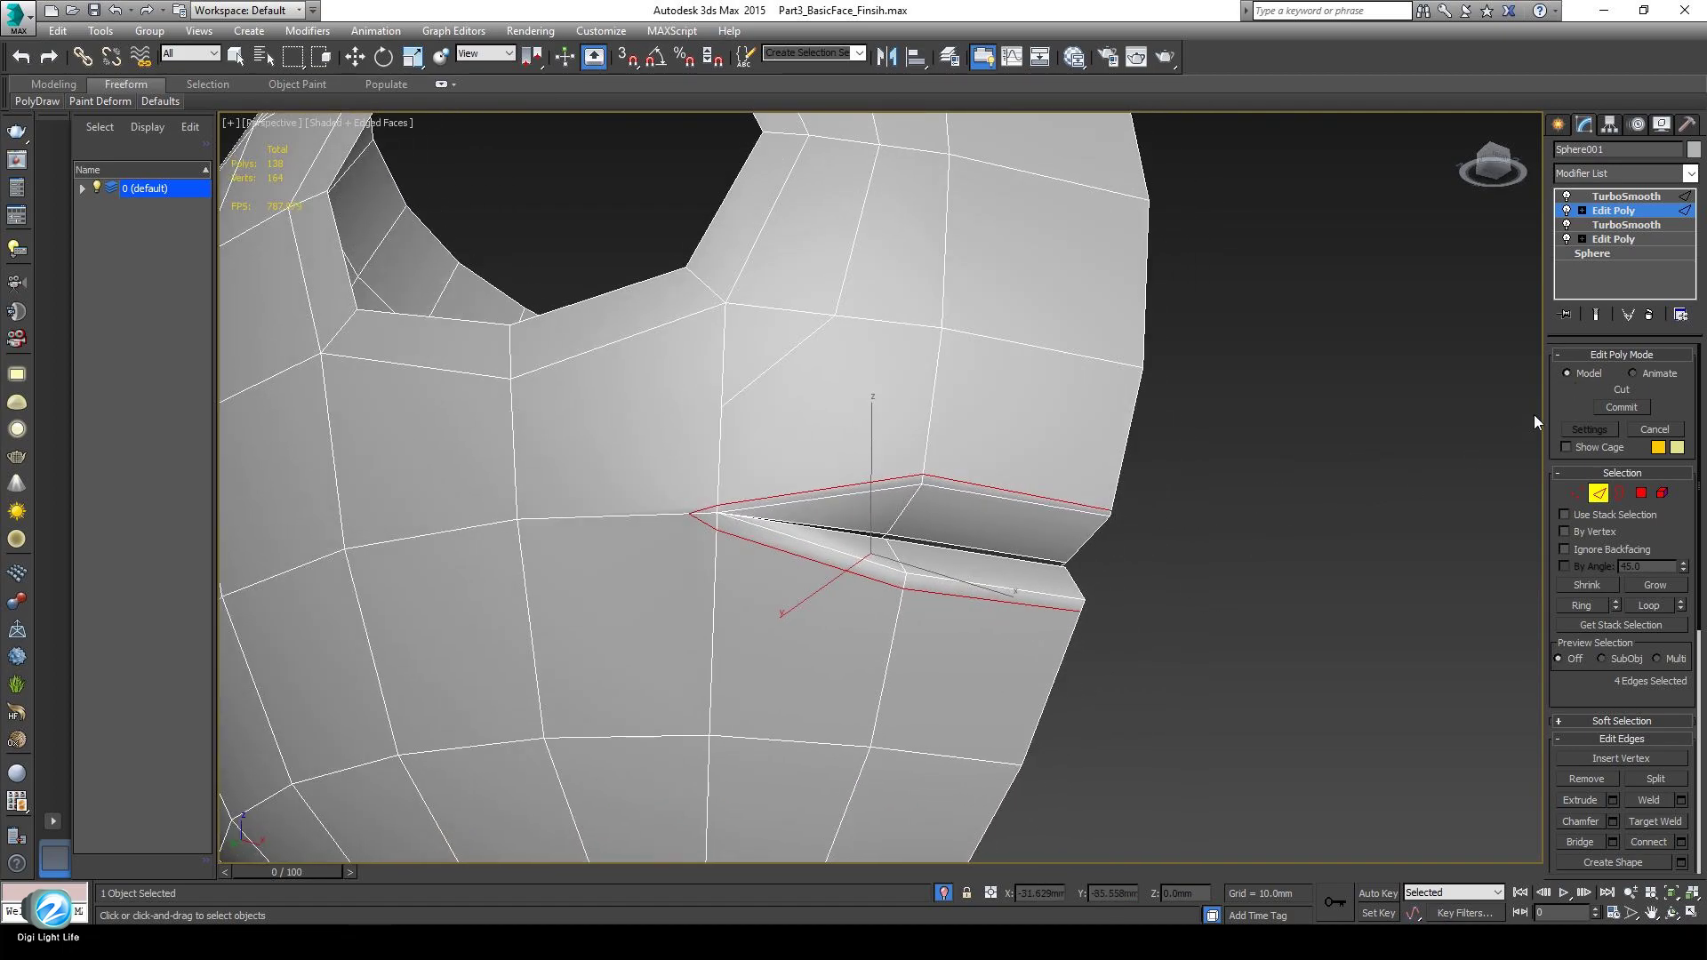
Show the smoothed end result without edge lines, examine the mouth from several angles, and restore the unsmoothed mesh with edged faces.
{"action": "left_click", "coordinate": [1623, 211]}
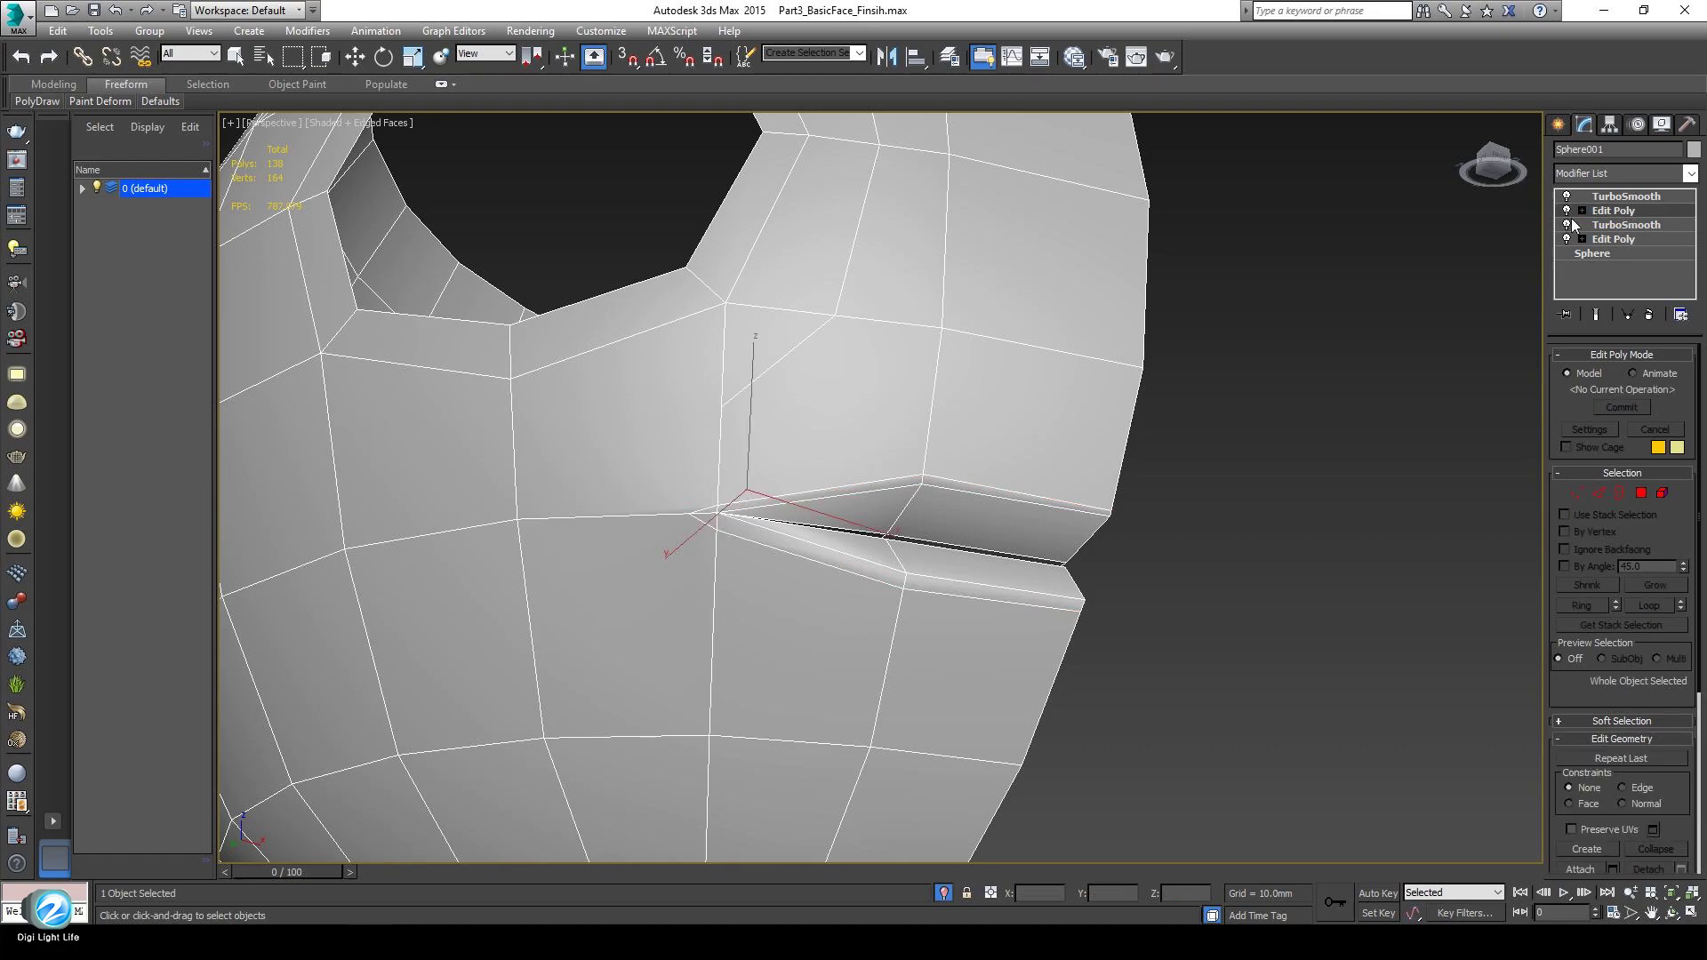
{"action": "left_click", "coordinate": [1597, 316]}
{"action": "key", "text": "F4"}
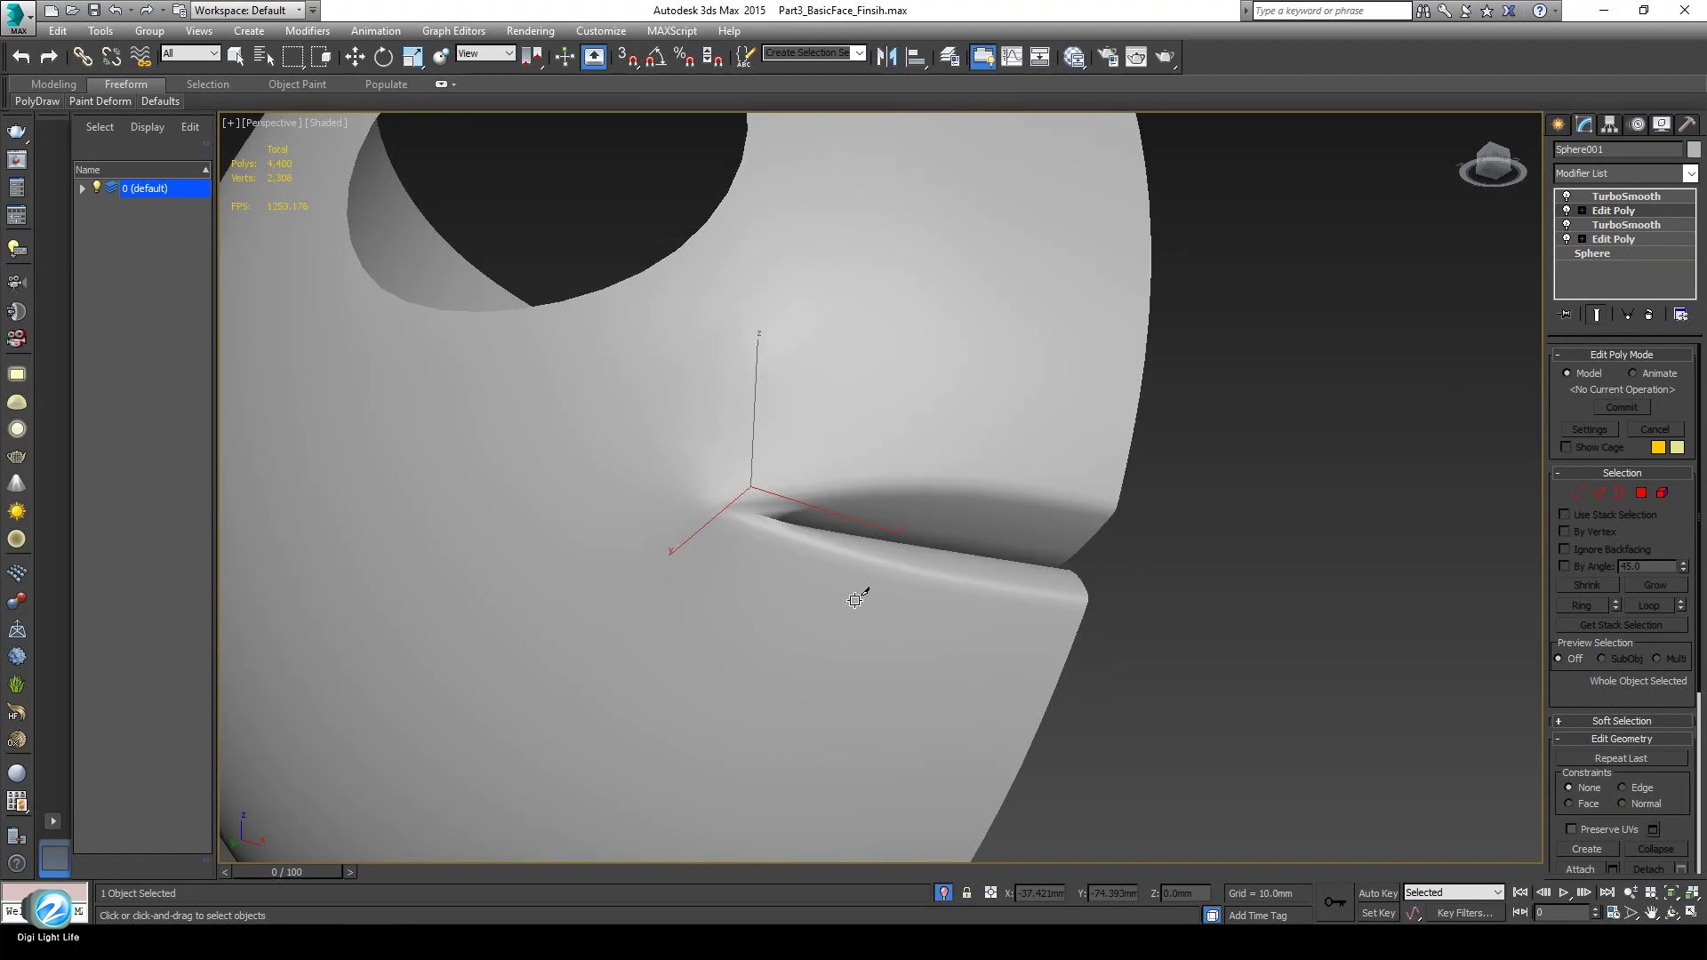
{"action": "key", "text": "alt+z"}
{"action": "mouse_move", "coordinate": [861, 591]}
{"action": "left_mouse_down"}
{"action": "mouse_move", "coordinate": [869, 636]}
{"action": "mouse_move", "coordinate": [823, 747]}
{"action": "mouse_move", "coordinate": [794, 722]}
{"action": "left_mouse_up"}
{"action": "middle_click_drag", "start_coordinate": [794, 722], "coordinate": [978, 738], "text": "alt"}
{"action": "scroll", "coordinate": [907, 709], "scroll_direction": "up", "scroll_amount": 4}
{"action": "middle_click_drag", "start_coordinate": [972, 637], "coordinate": [712, 644], "text": "alt"}
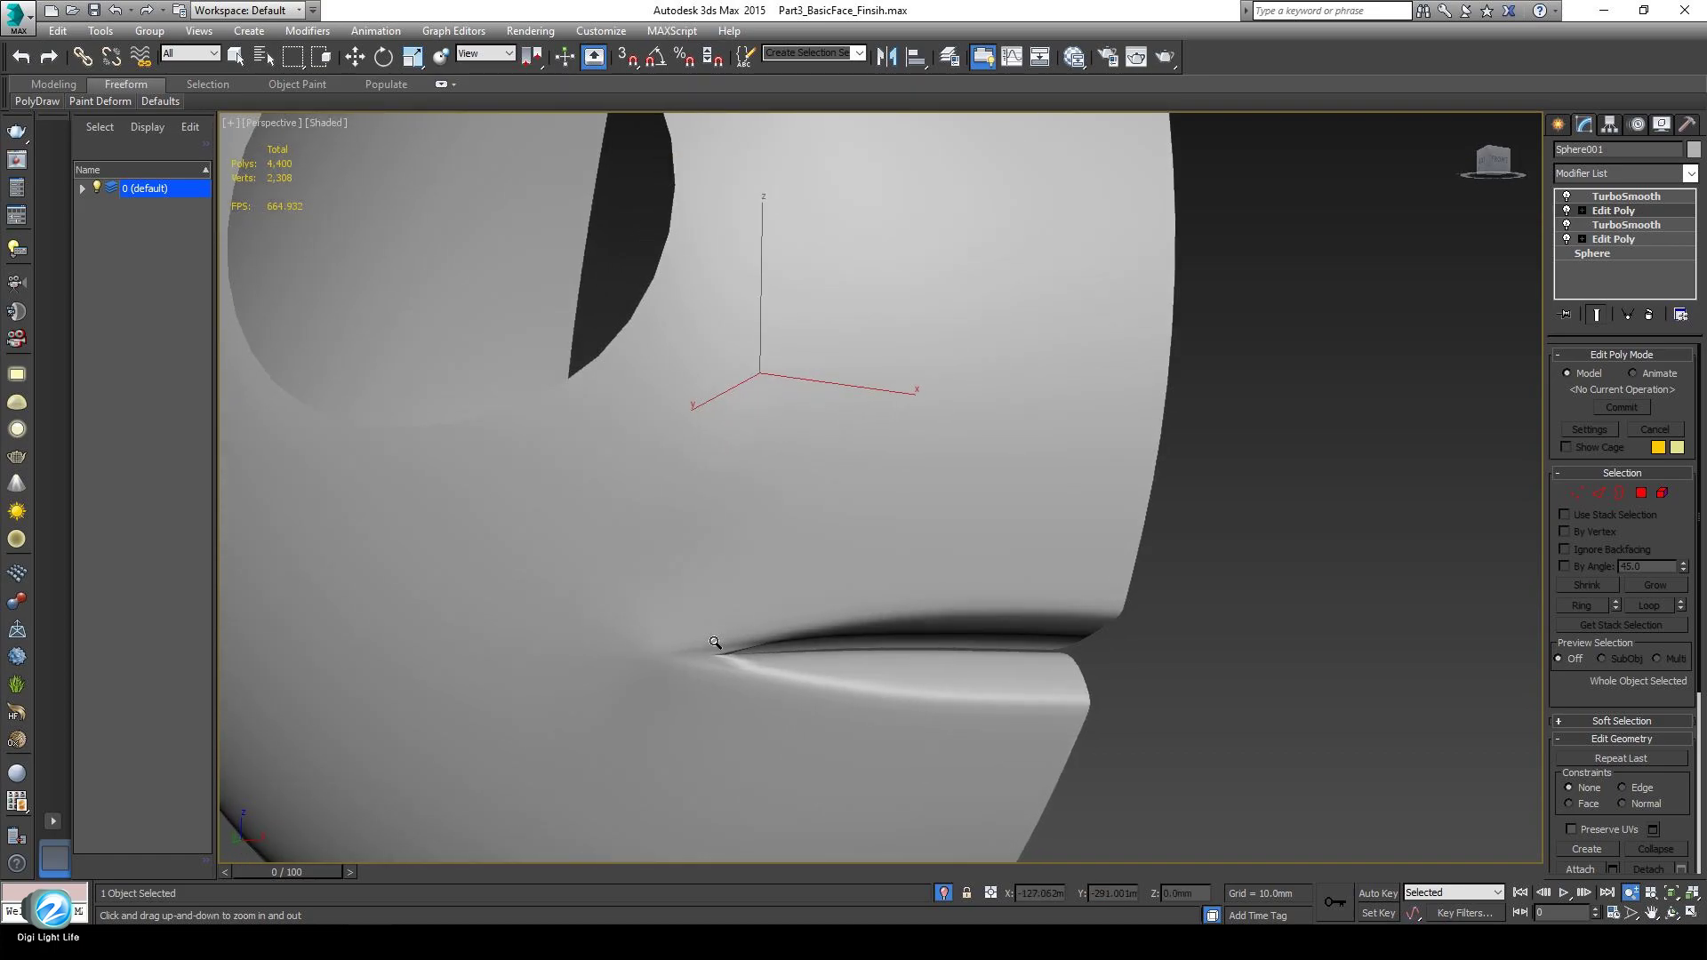
{"action": "left_click_drag", "start_coordinate": [717, 646], "coordinate": [752, 611]}
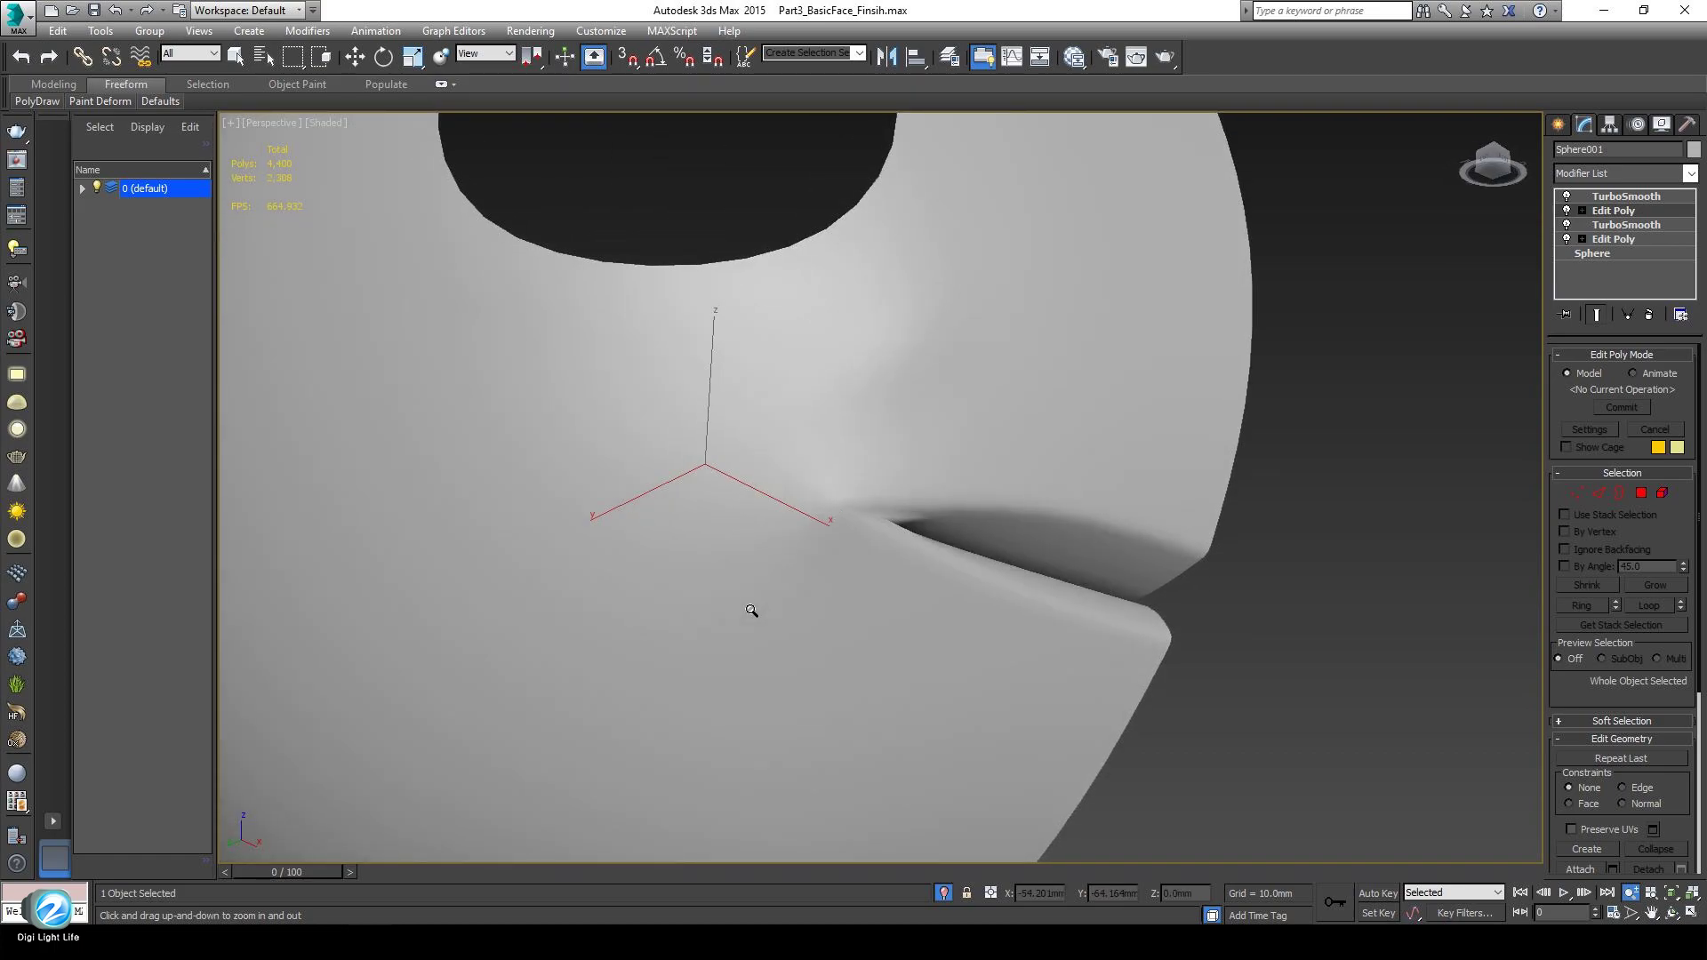
{"action": "left_click", "coordinate": [1597, 316]}
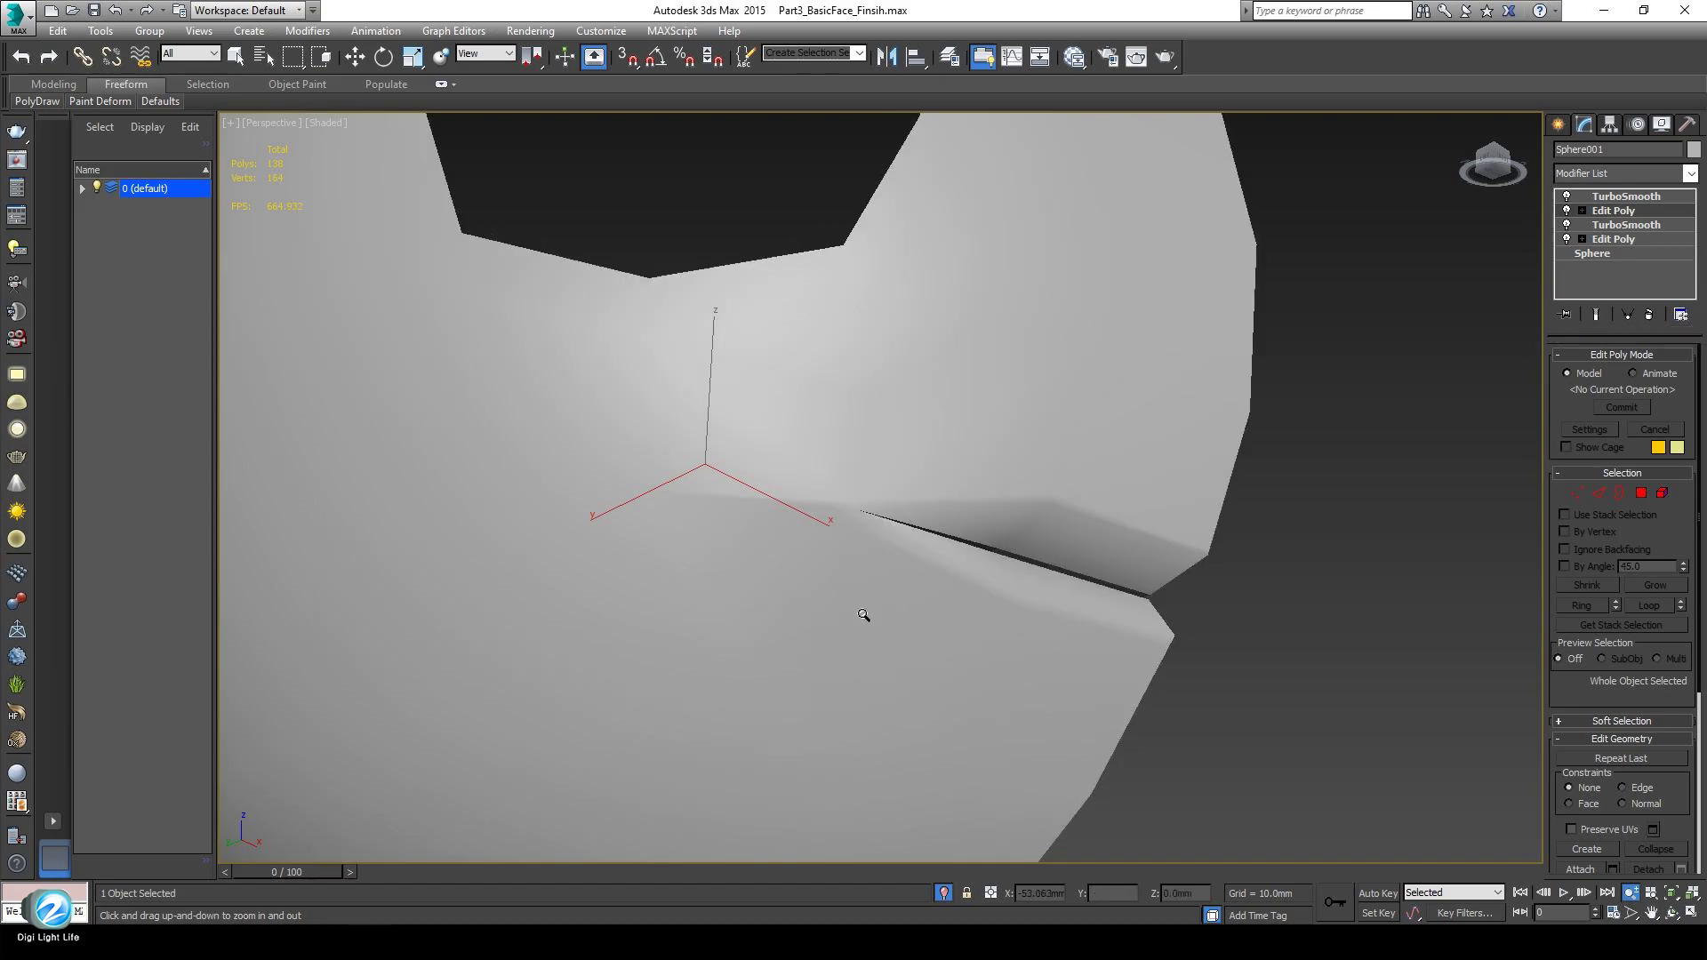
{"action": "key", "text": "F4"}
{"action": "mouse_move", "coordinate": [972, 450]}
{"action": "left_mouse_down"}
{"action": "mouse_move", "coordinate": [833, 505]}
{"action": "mouse_move", "coordinate": [811, 471]}
{"action": "mouse_move", "coordinate": [766, 529]}
{"action": "mouse_move", "coordinate": [801, 544]}
{"action": "left_mouse_up"}
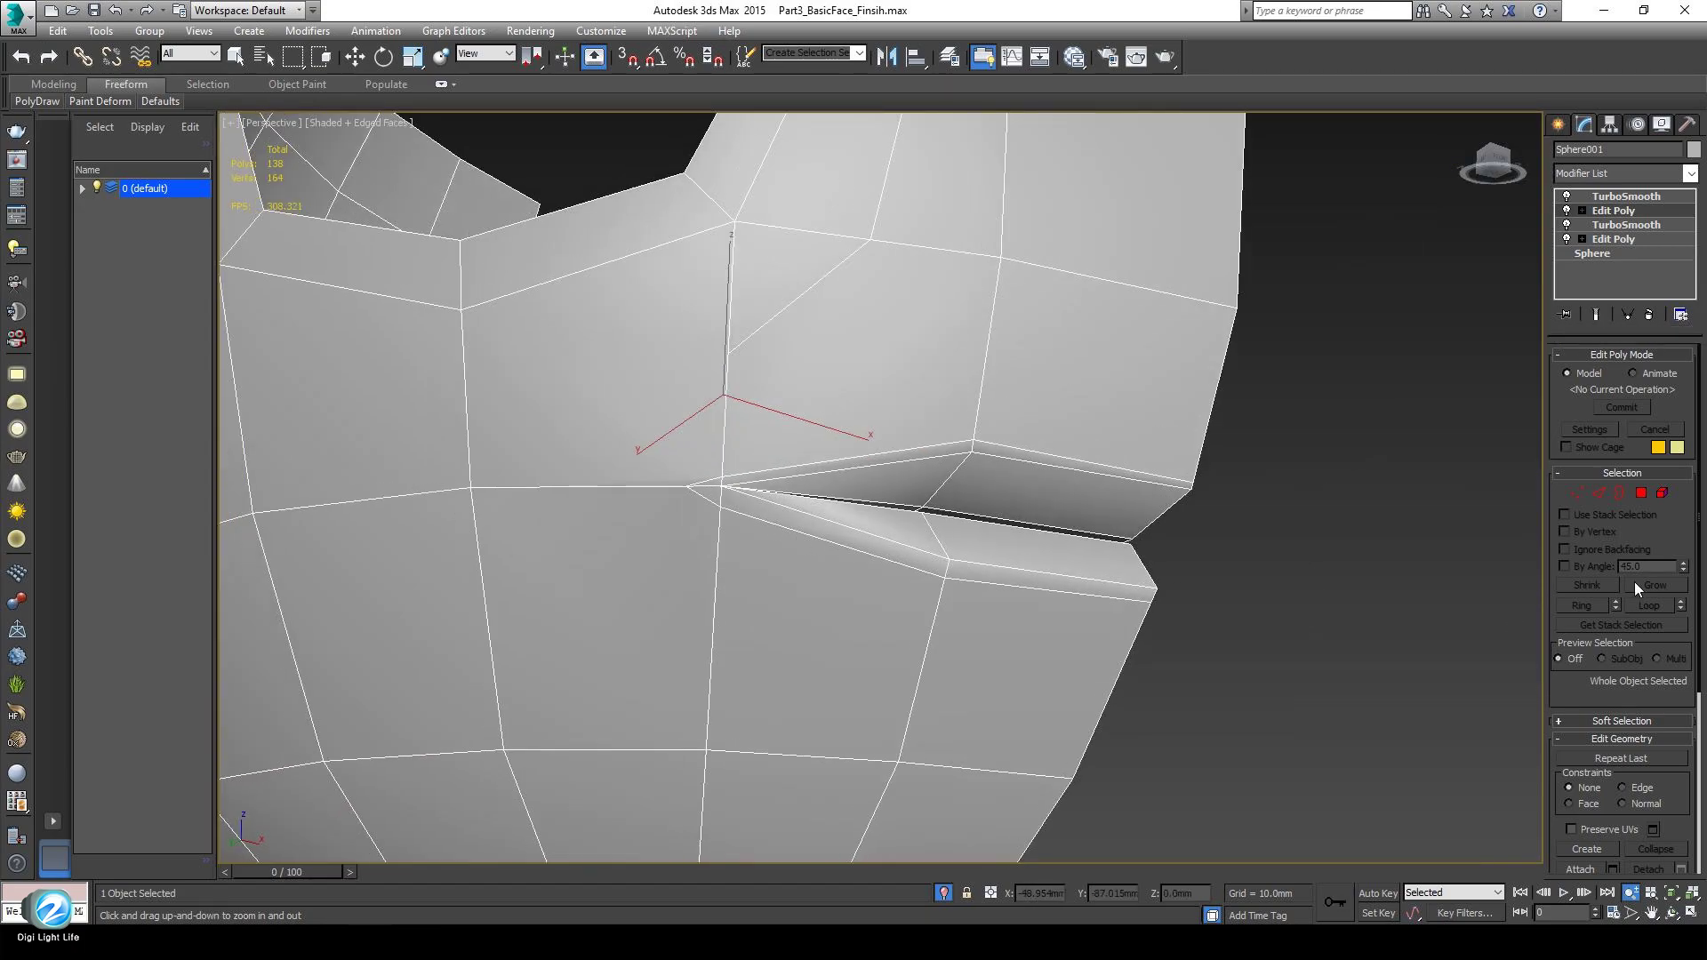
At vertex level, select the five mouth-corner vertices and move them about 1 mm toward the symmetry line and 0.7 mm forward.
{"action": "left_click", "coordinate": [1577, 492]}
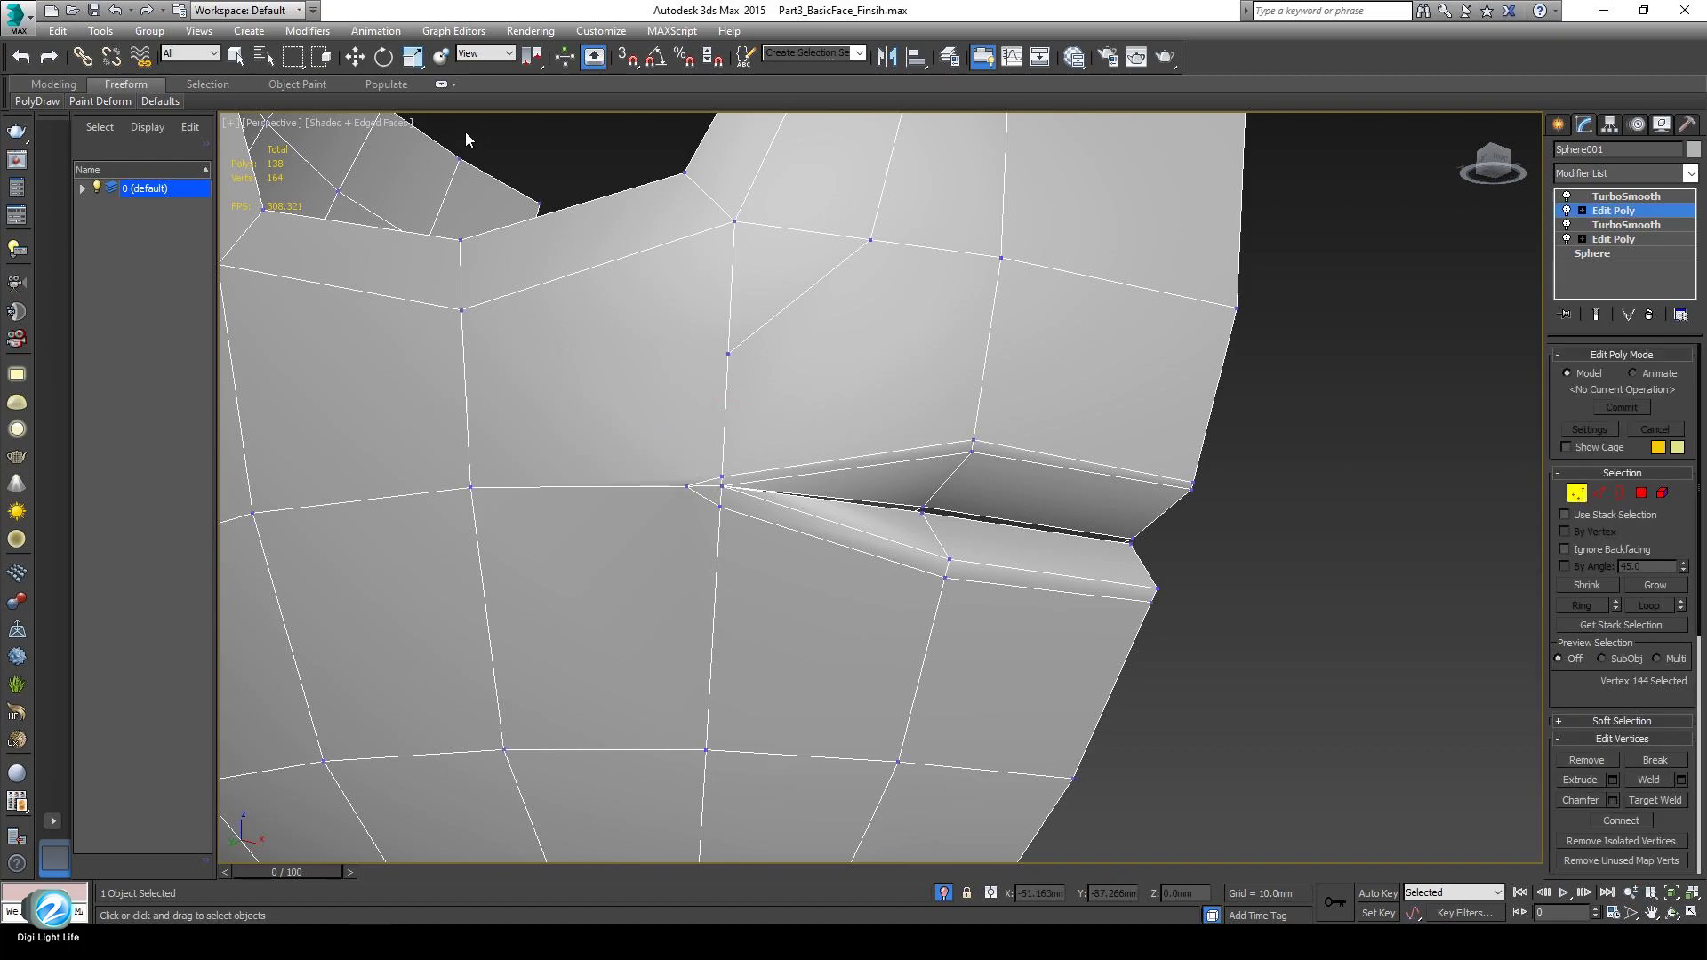
{"action": "left_click", "coordinate": [355, 56]}
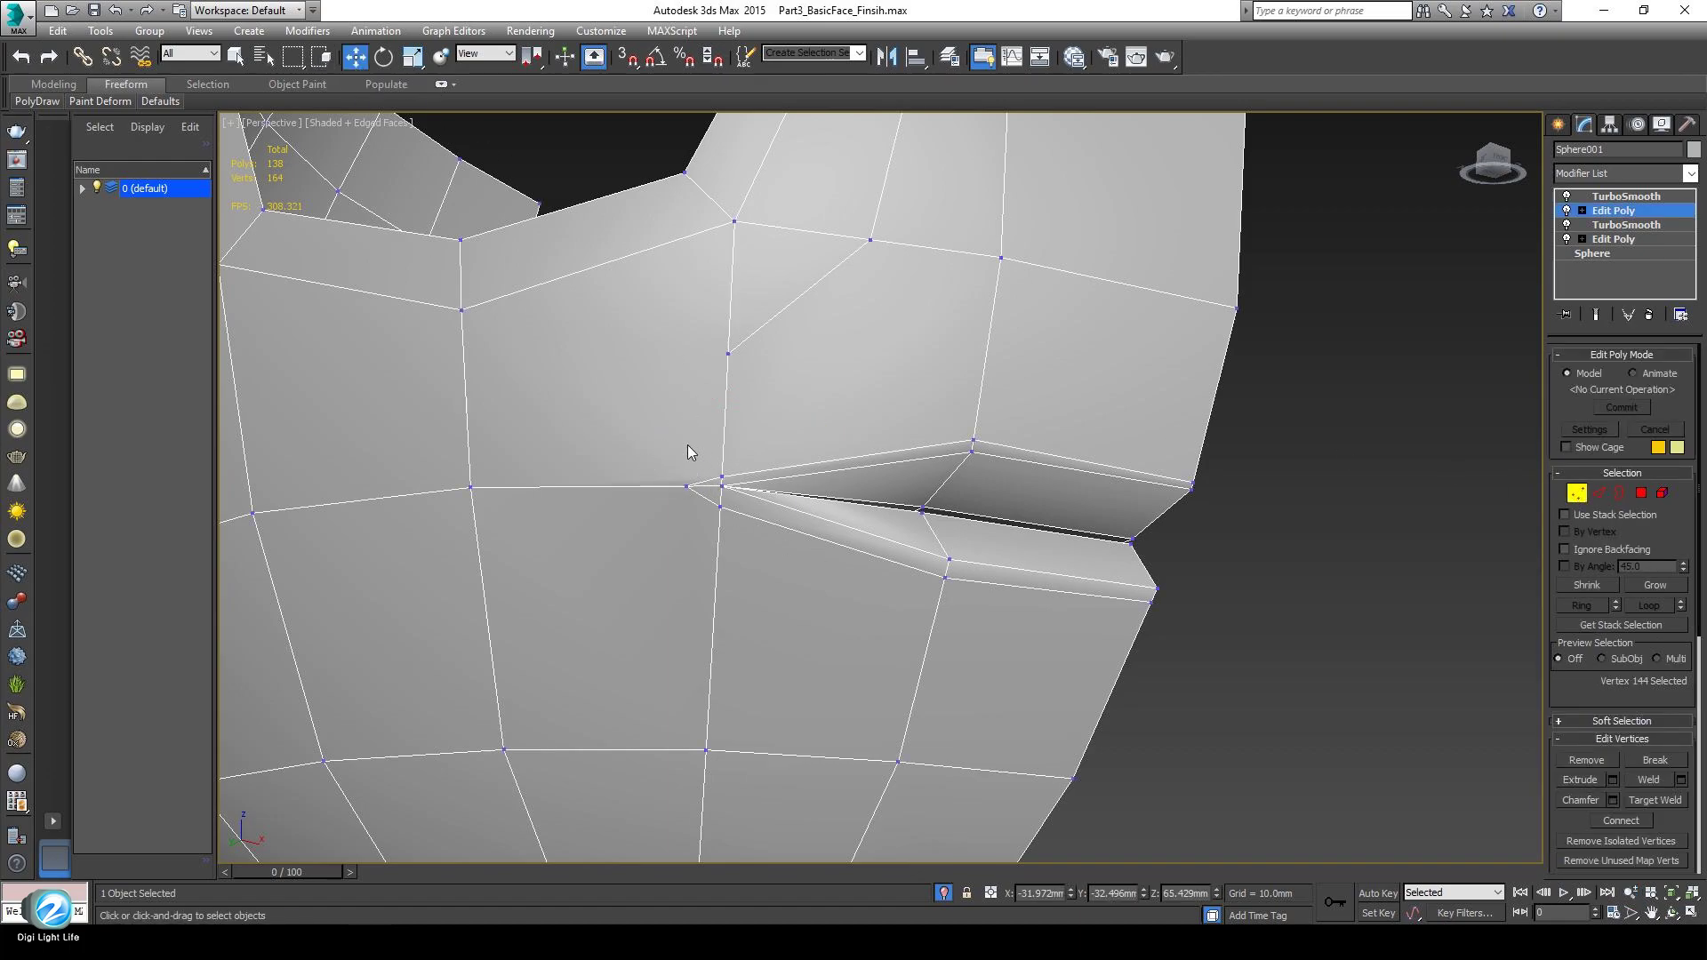
{"action": "left_click_drag", "start_coordinate": [749, 526], "coordinate": [740, 547]}
{"action": "middle_click_drag", "start_coordinate": [740, 548], "coordinate": [695, 530], "text": "alt"}
{"action": "left_click_drag", "start_coordinate": [634, 495], "coordinate": [558, 490]}
{"action": "middle_click_drag", "start_coordinate": [558, 489], "coordinate": [583, 446], "text": "alt"}
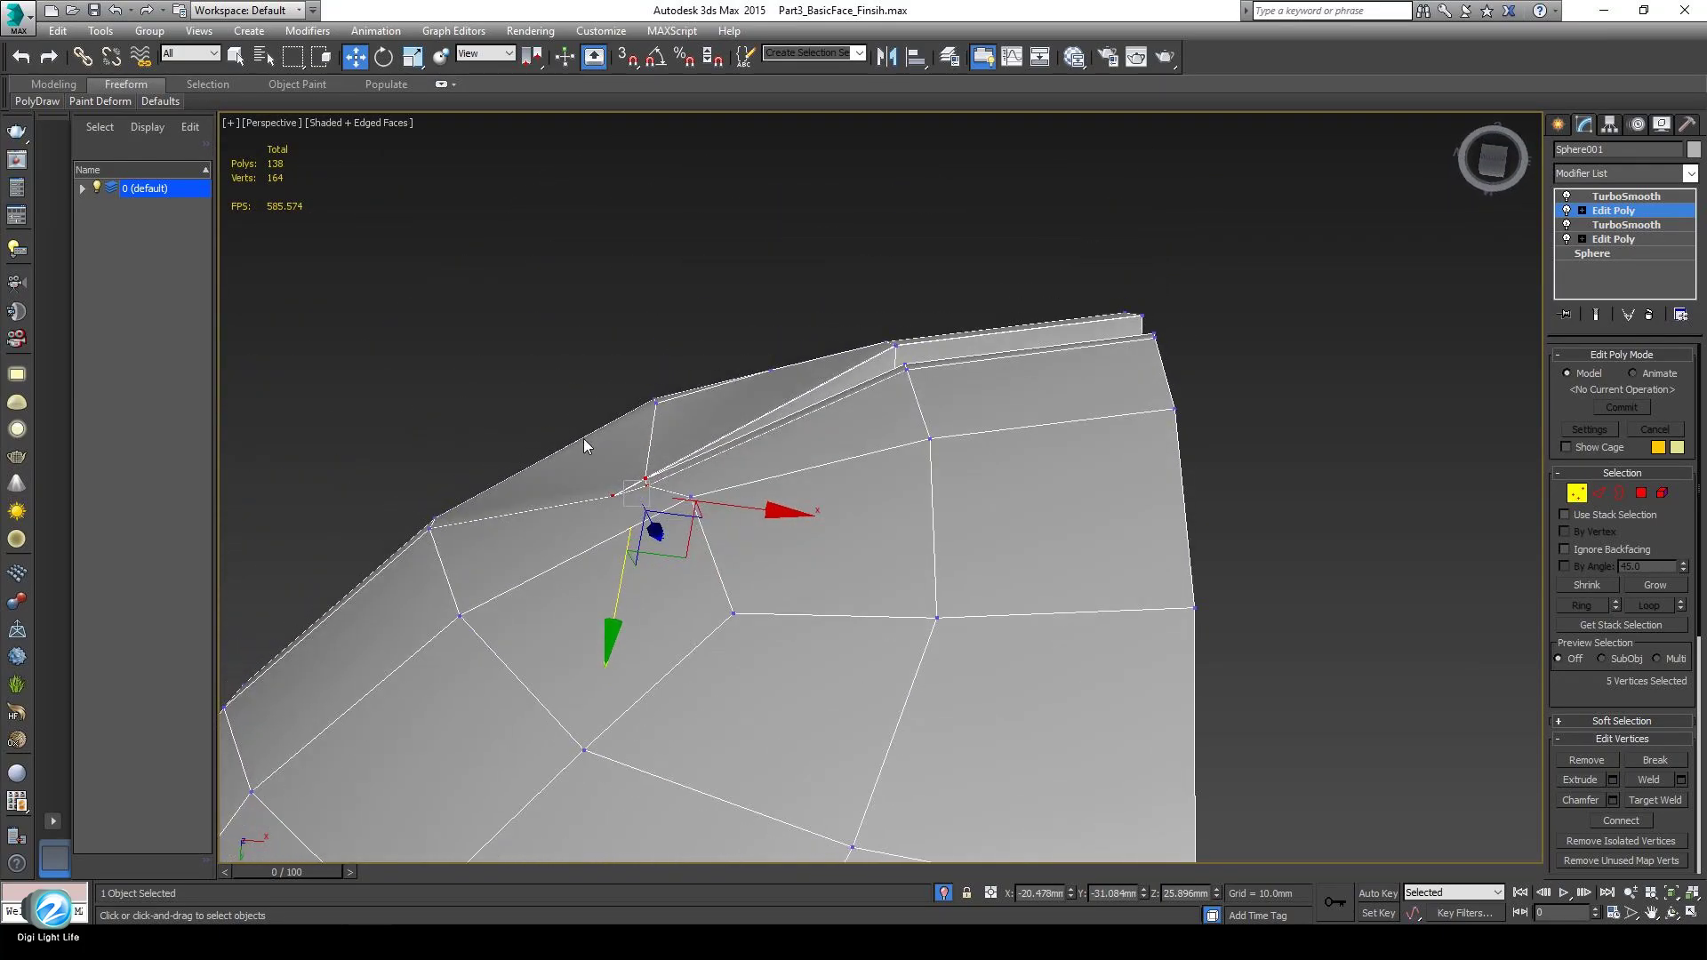
{"action": "left_click_drag", "start_coordinate": [660, 549], "coordinate": [679, 520]}
{"action": "middle_click_drag", "start_coordinate": [679, 520], "coordinate": [668, 445], "text": "alt"}
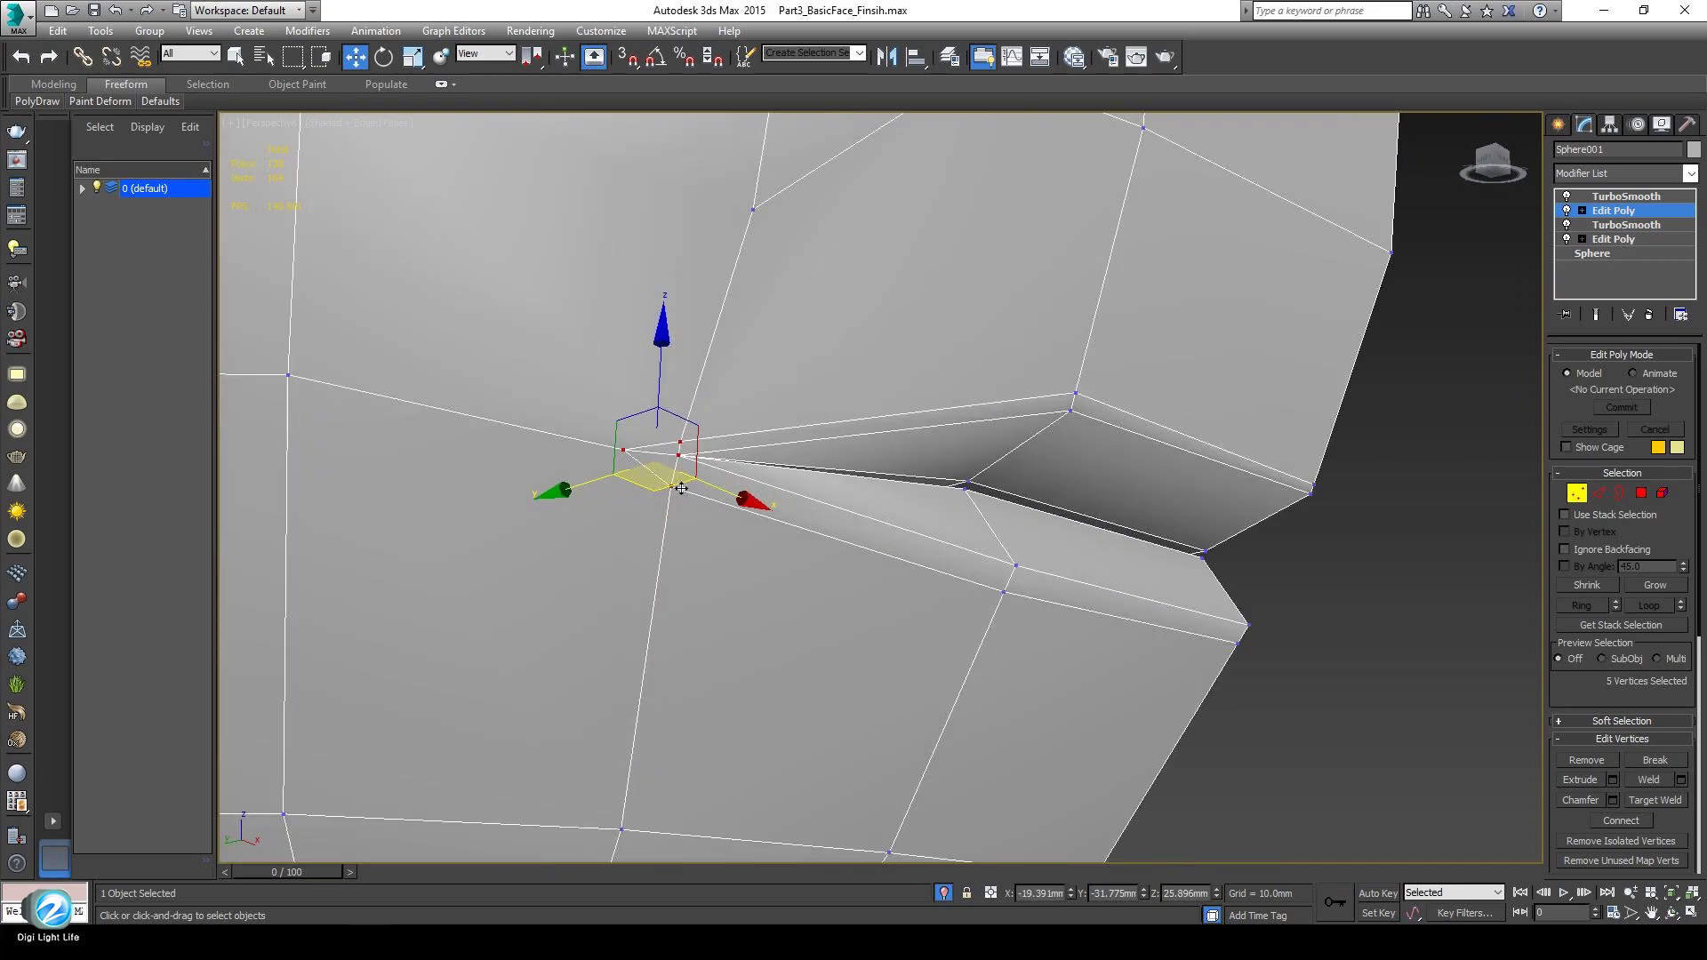
Select the two outer vertices directly above and below the mouth corner and move them about 0.6 mm forward along Y.
{"action": "left_click", "coordinate": [679, 442]}
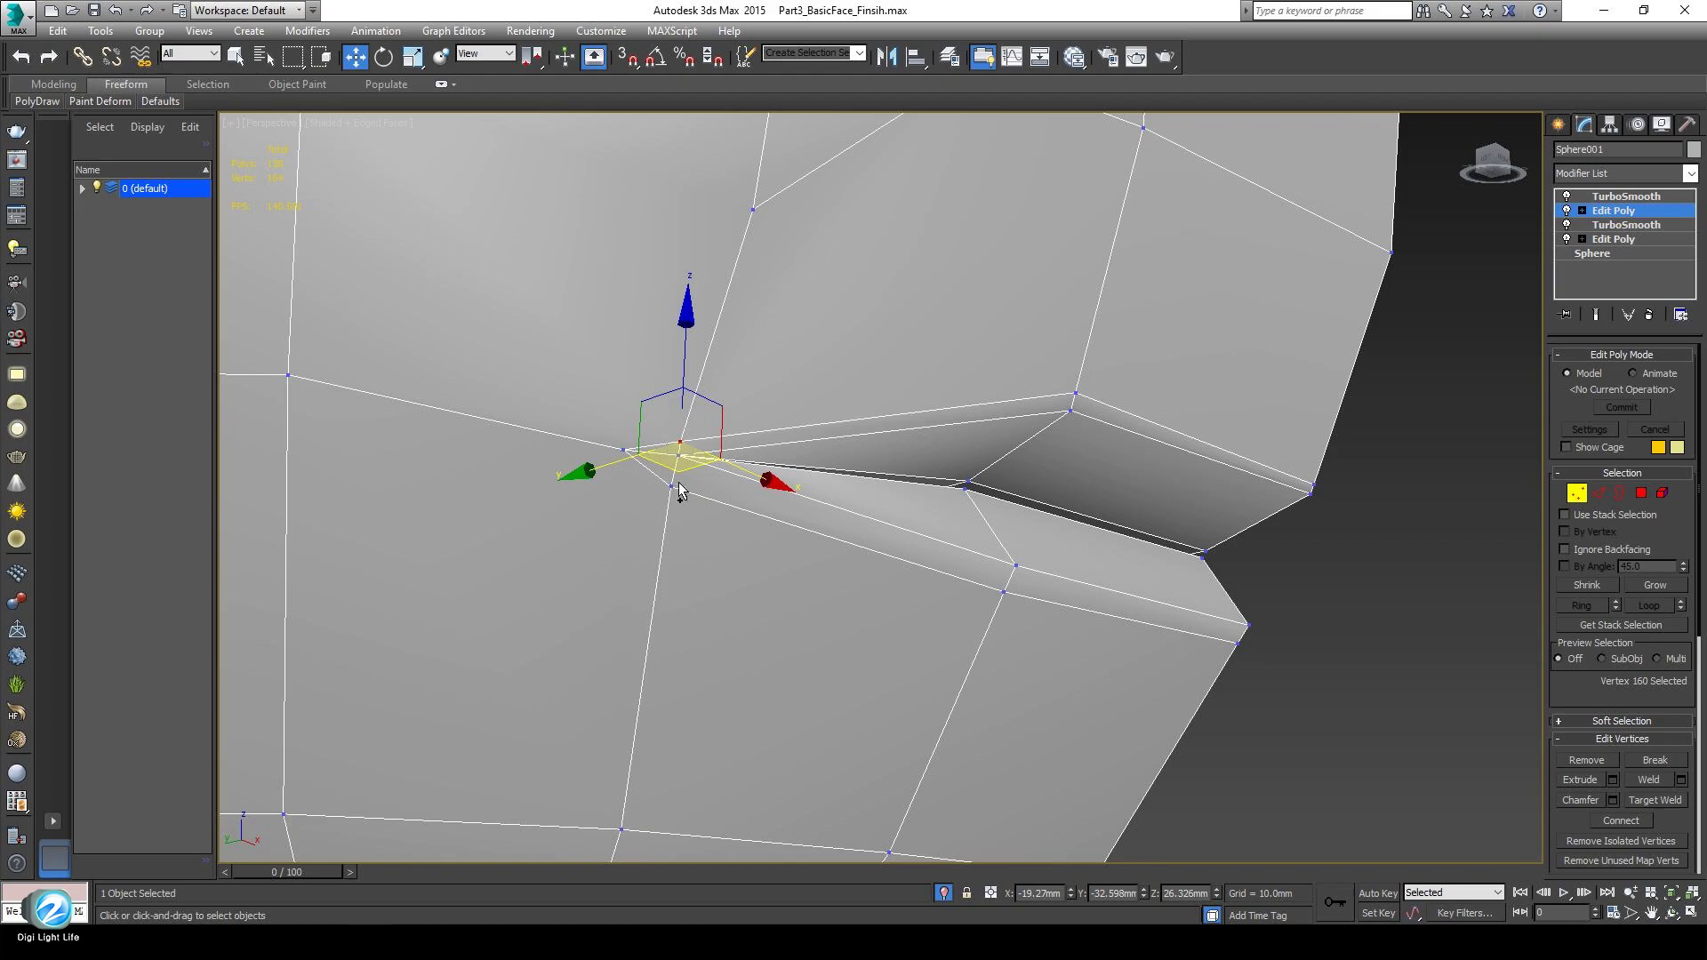
{"action": "left_click", "coordinate": [671, 488], "text": "ctrl"}
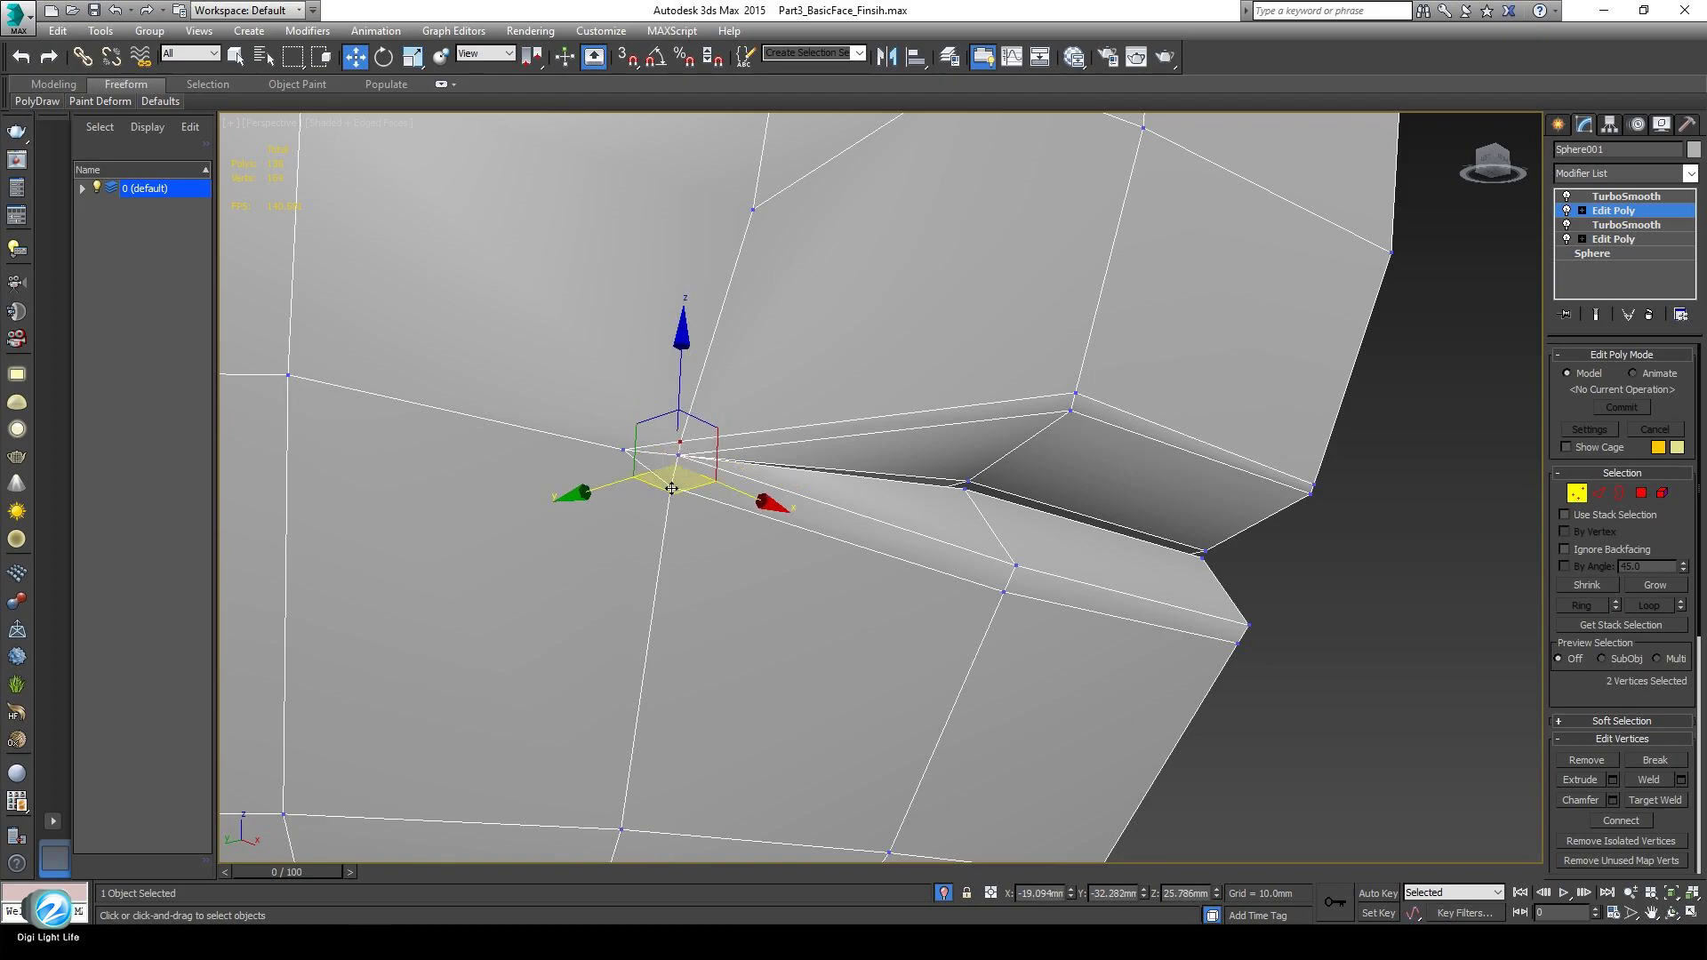
{"action": "middle_click_drag", "start_coordinate": [672, 488], "coordinate": [626, 446], "text": "alt"}
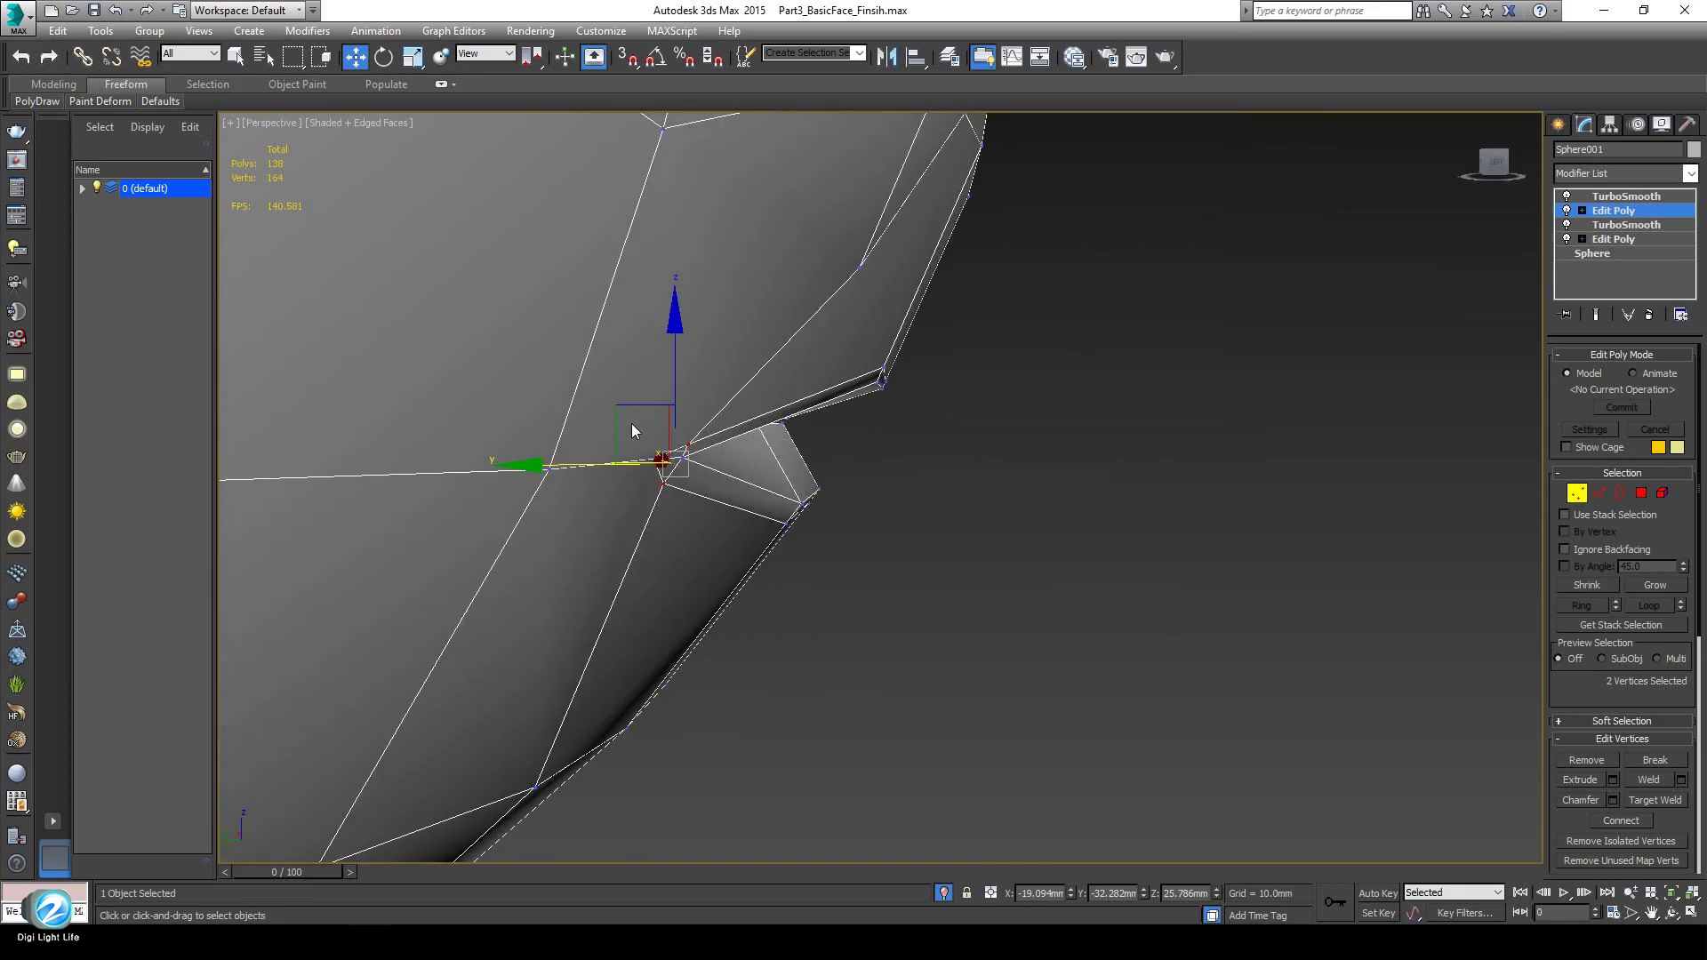
{"action": "left_click_drag", "start_coordinate": [632, 424], "coordinate": [654, 422]}
{"action": "middle_click_drag", "start_coordinate": [734, 495], "coordinate": [689, 505], "text": "alt"}
{"action": "scroll", "coordinate": [662, 588], "scroll_direction": "down", "scroll_amount": 2}
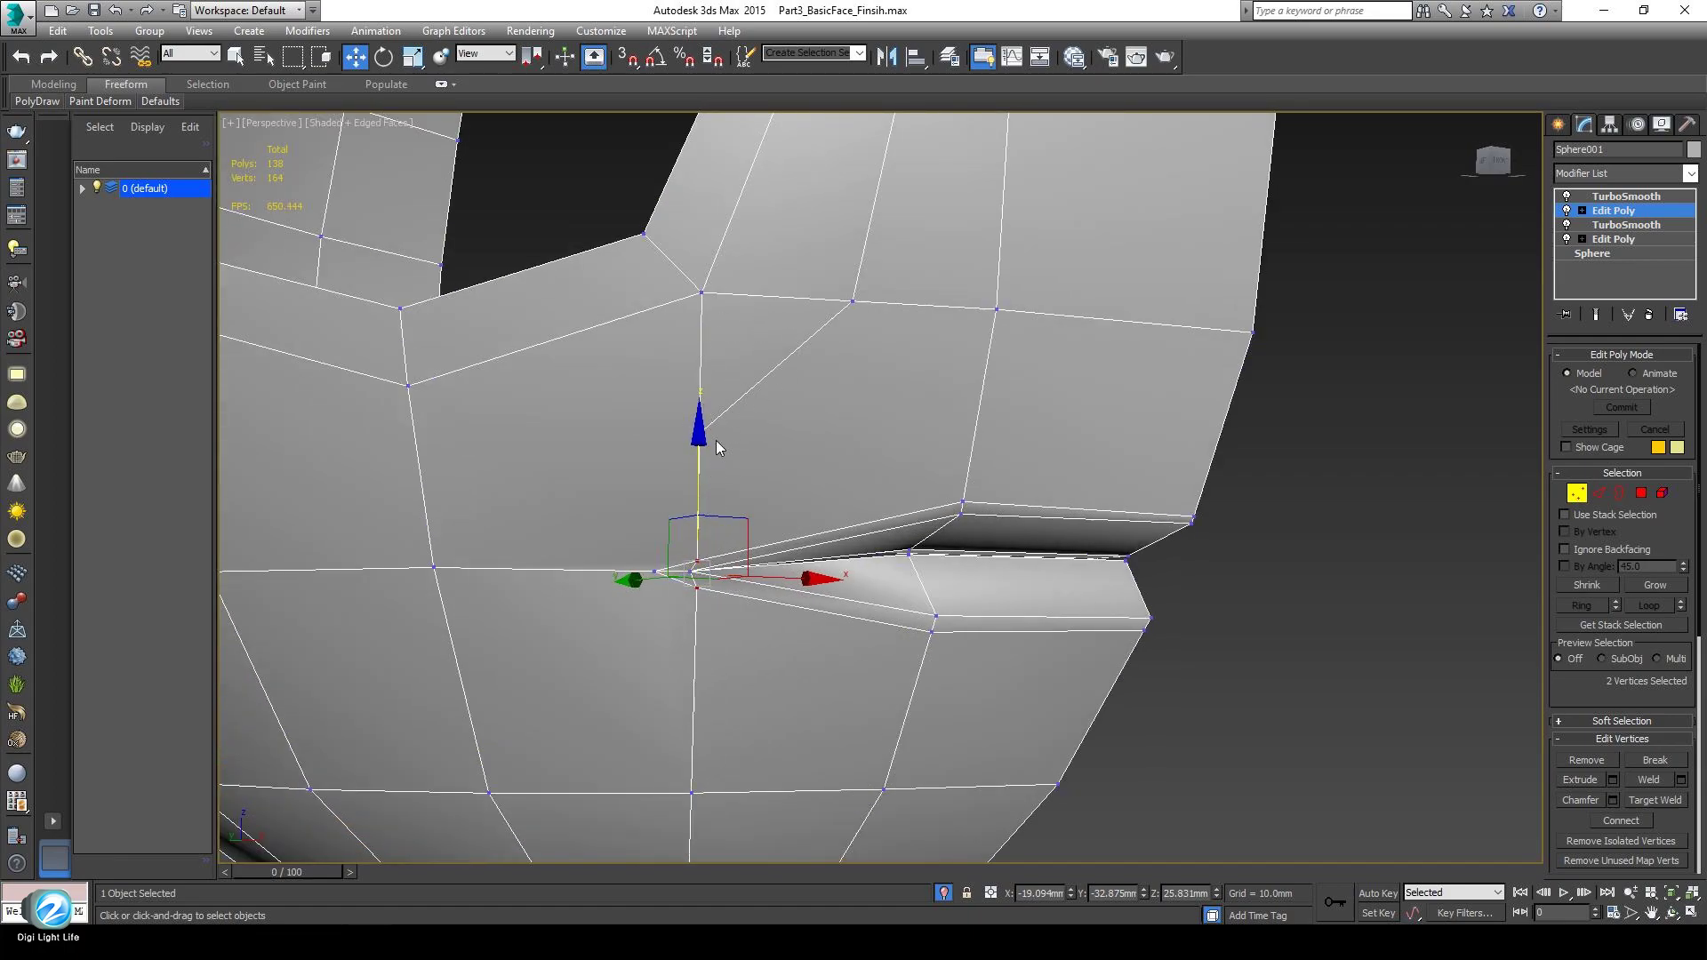
{"action": "middle_click_drag", "start_coordinate": [739, 383], "coordinate": [759, 397], "text": "alt"}
{"action": "middle_click_drag", "start_coordinate": [701, 453], "coordinate": [674, 465], "text": "alt"}
{"action": "middle_click_drag", "start_coordinate": [674, 464], "coordinate": [712, 531]}
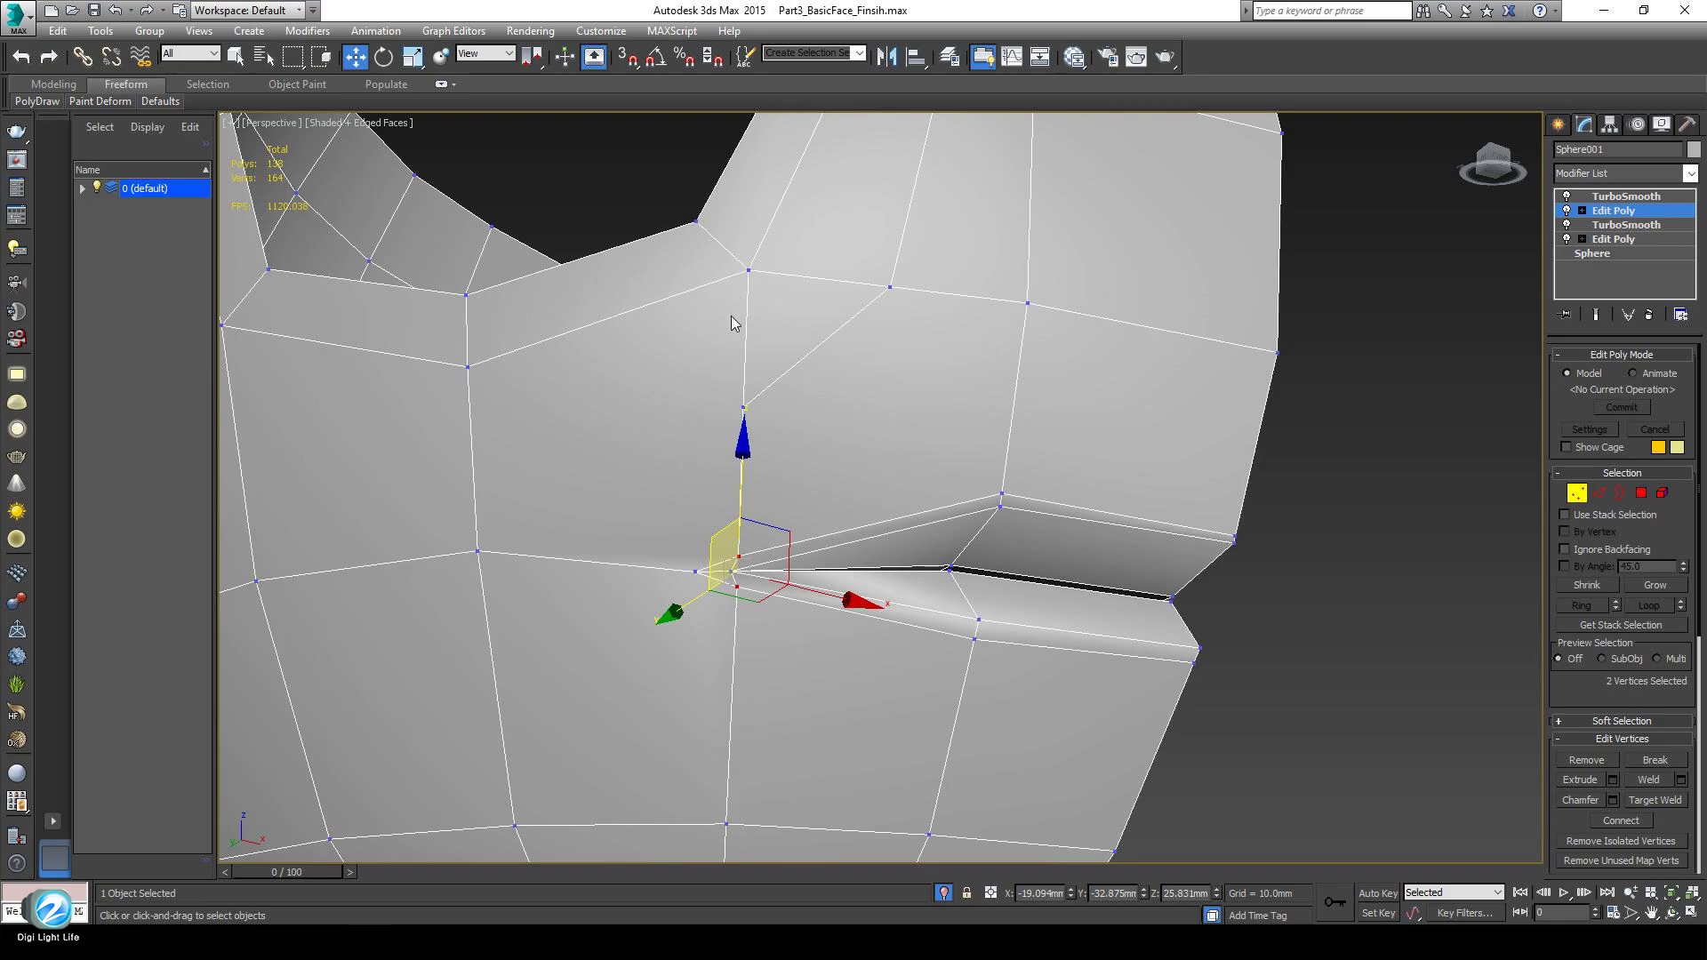
Connect the cheek vertex beside the mouth corner to the vertex above the corner where the diagonal edge ends.
{"action": "middle_click_drag", "start_coordinate": [653, 542], "coordinate": [783, 627], "text": "alt"}
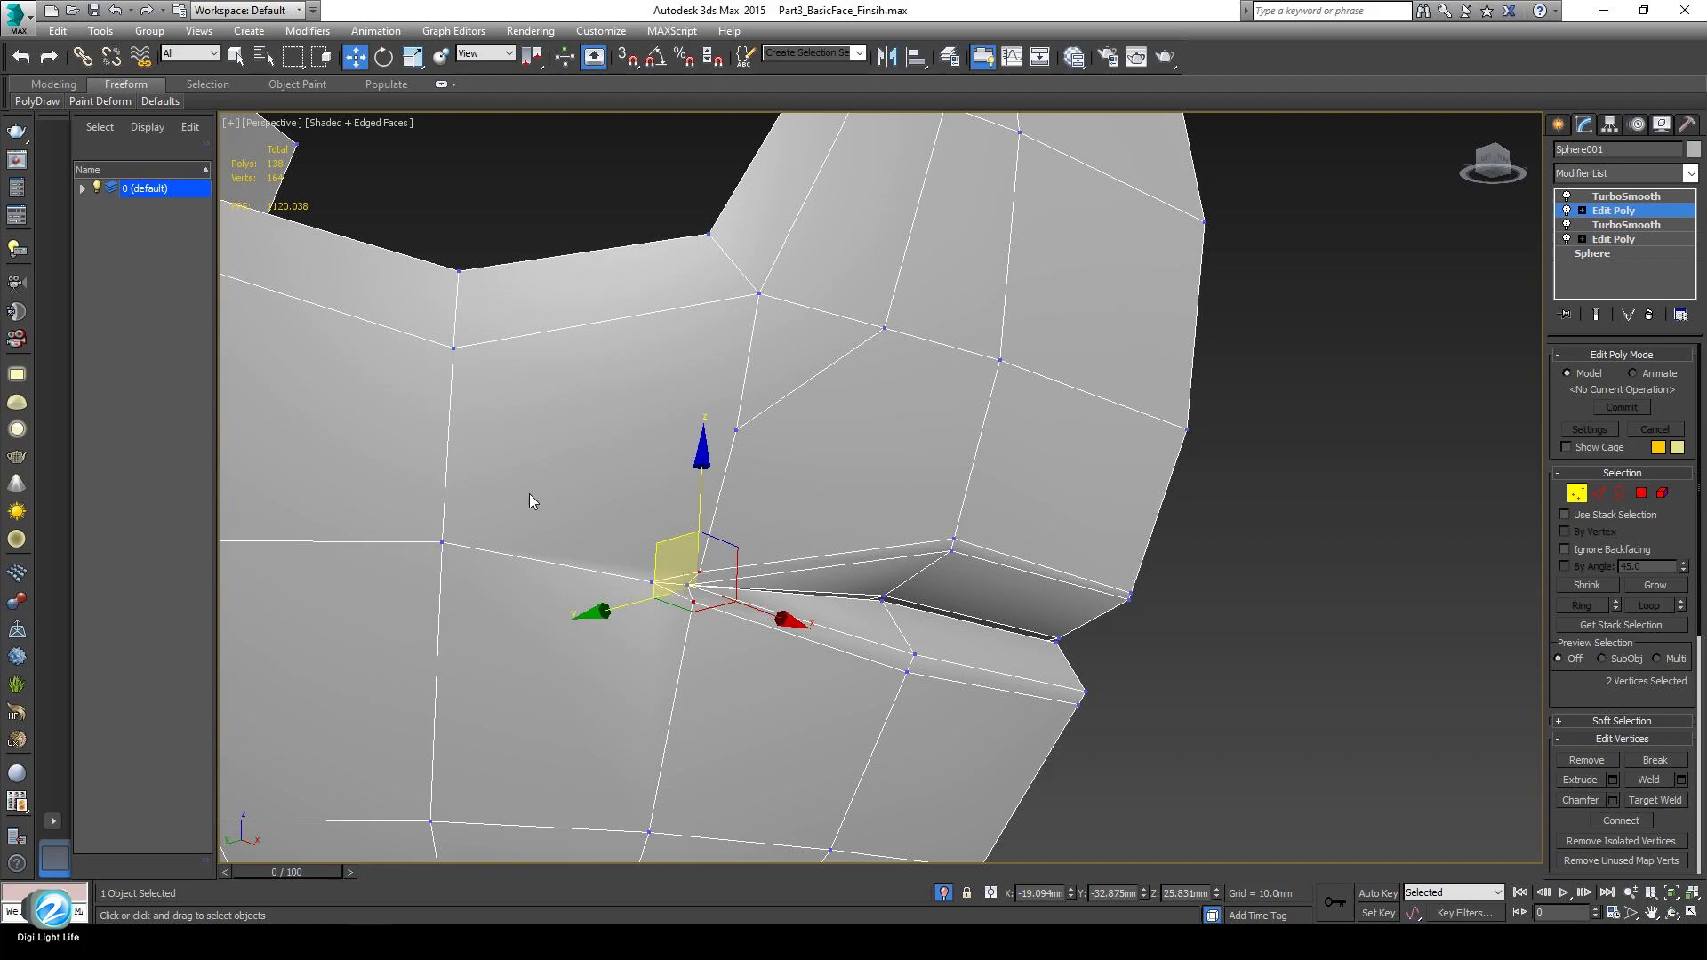
{"action": "left_click", "coordinate": [442, 542]}
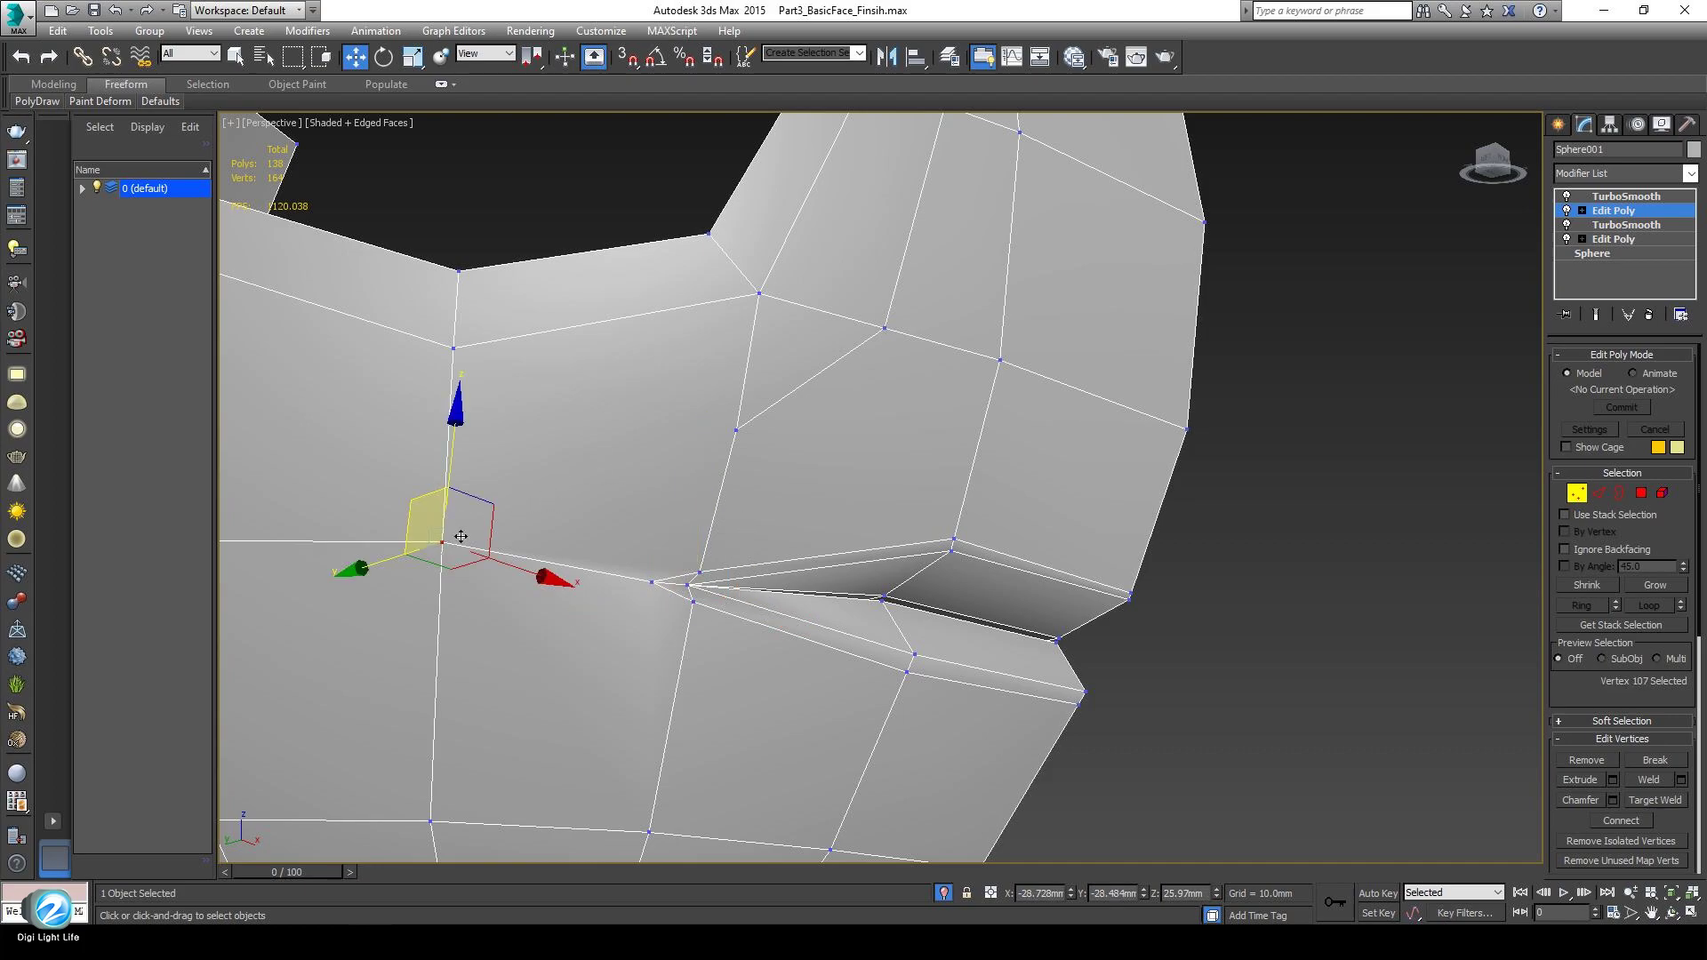
{"action": "left_click", "coordinate": [733, 433], "text": "ctrl"}
{"action": "right_click", "coordinate": [1142, 473]}
{"action": "left_click", "coordinate": [1122, 521]}
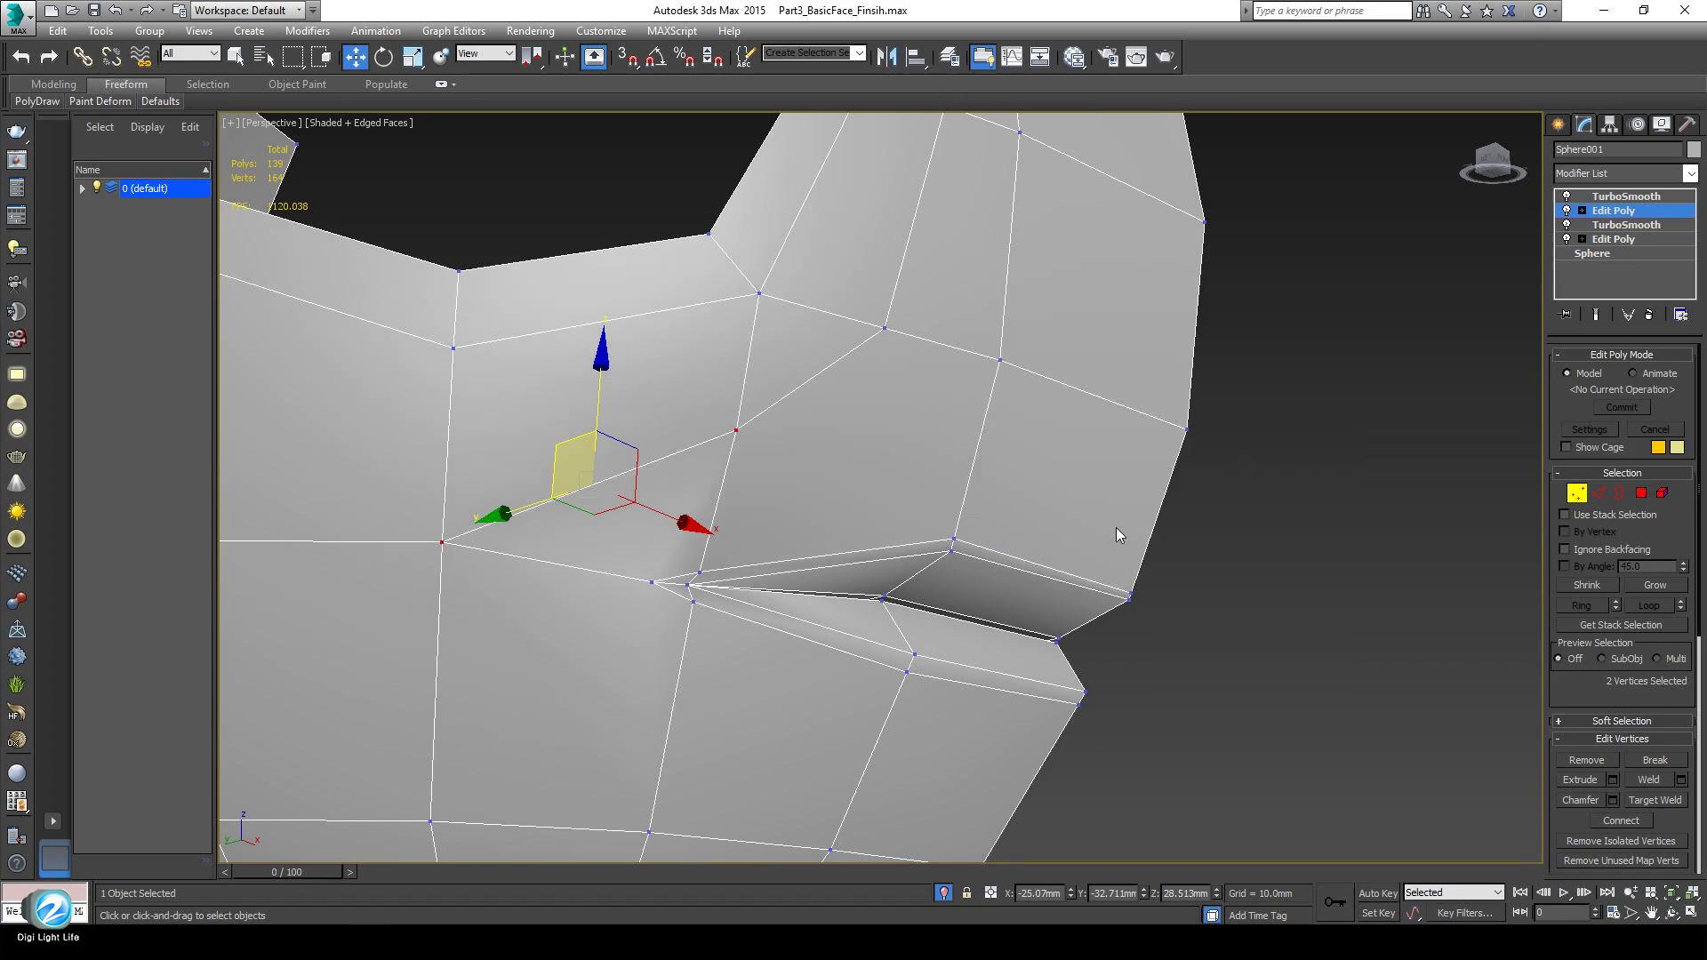
Examine the edge flow around the mouth corner from close up and farther away.
{"action": "mouse_move", "coordinate": [693, 589]}
{"action": "middle_mouse_down", "text": "alt"}
{"action": "mouse_move", "coordinate": [731, 610]}
{"action": "mouse_move", "coordinate": [703, 594]}
{"action": "mouse_move", "coordinate": [717, 604]}
{"action": "middle_mouse_up", "text": "alt"}
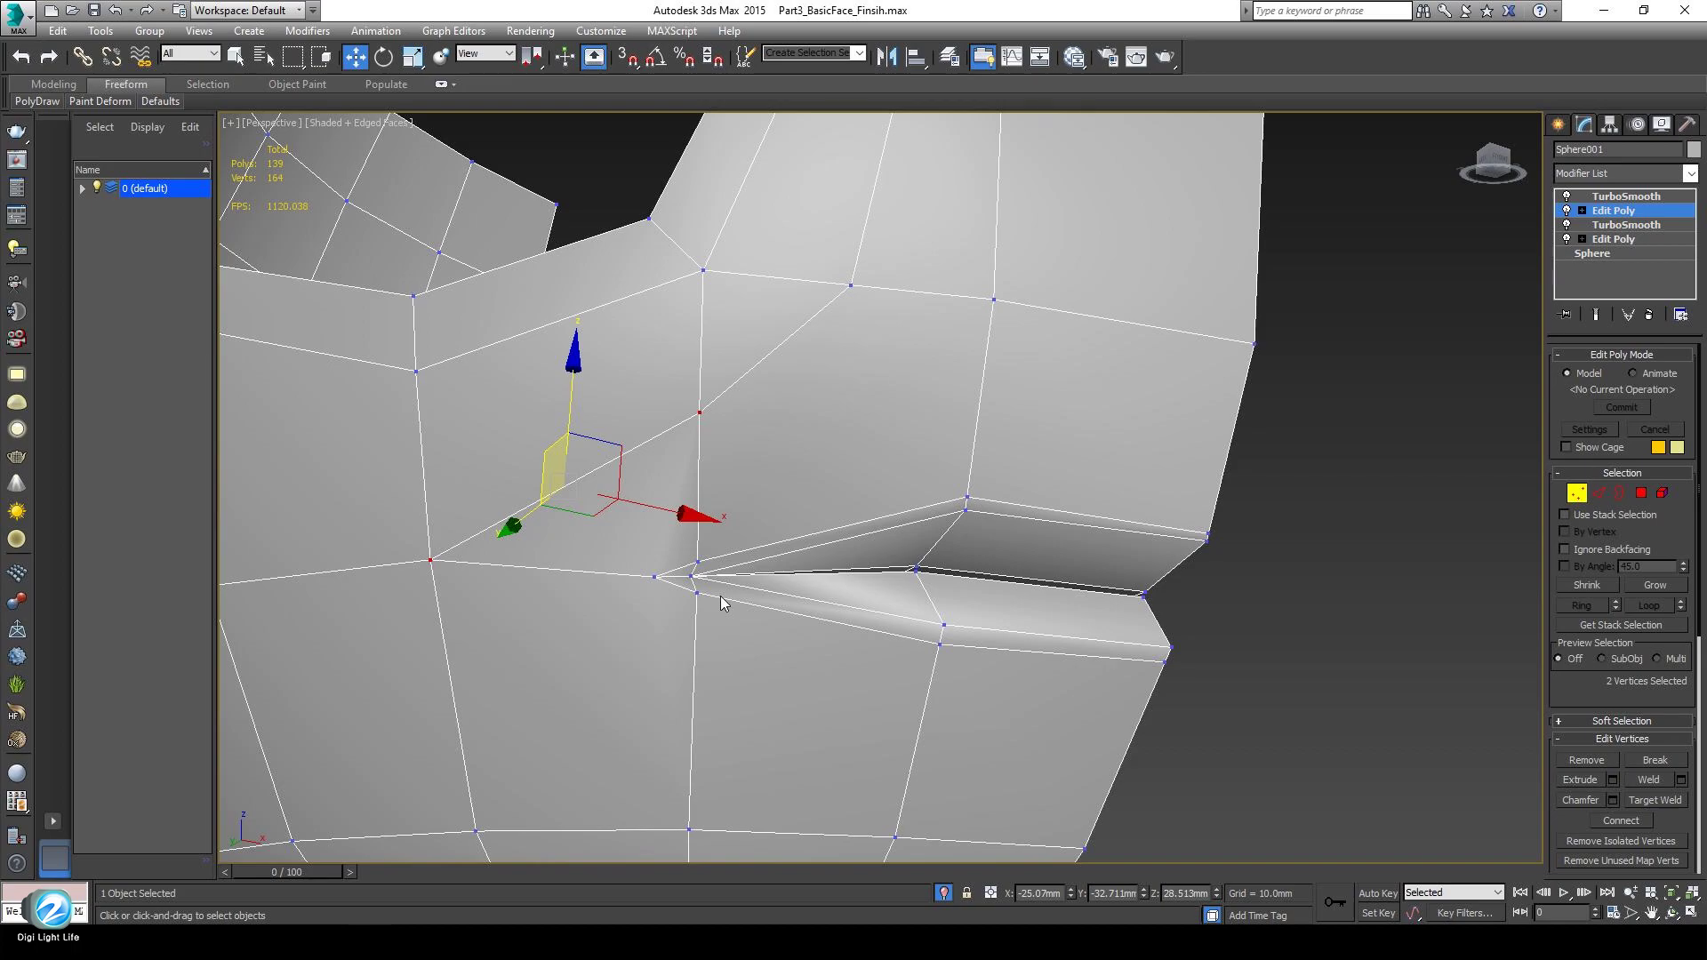
{"action": "middle_click_drag", "start_coordinate": [720, 596], "coordinate": [724, 594], "text": "alt"}
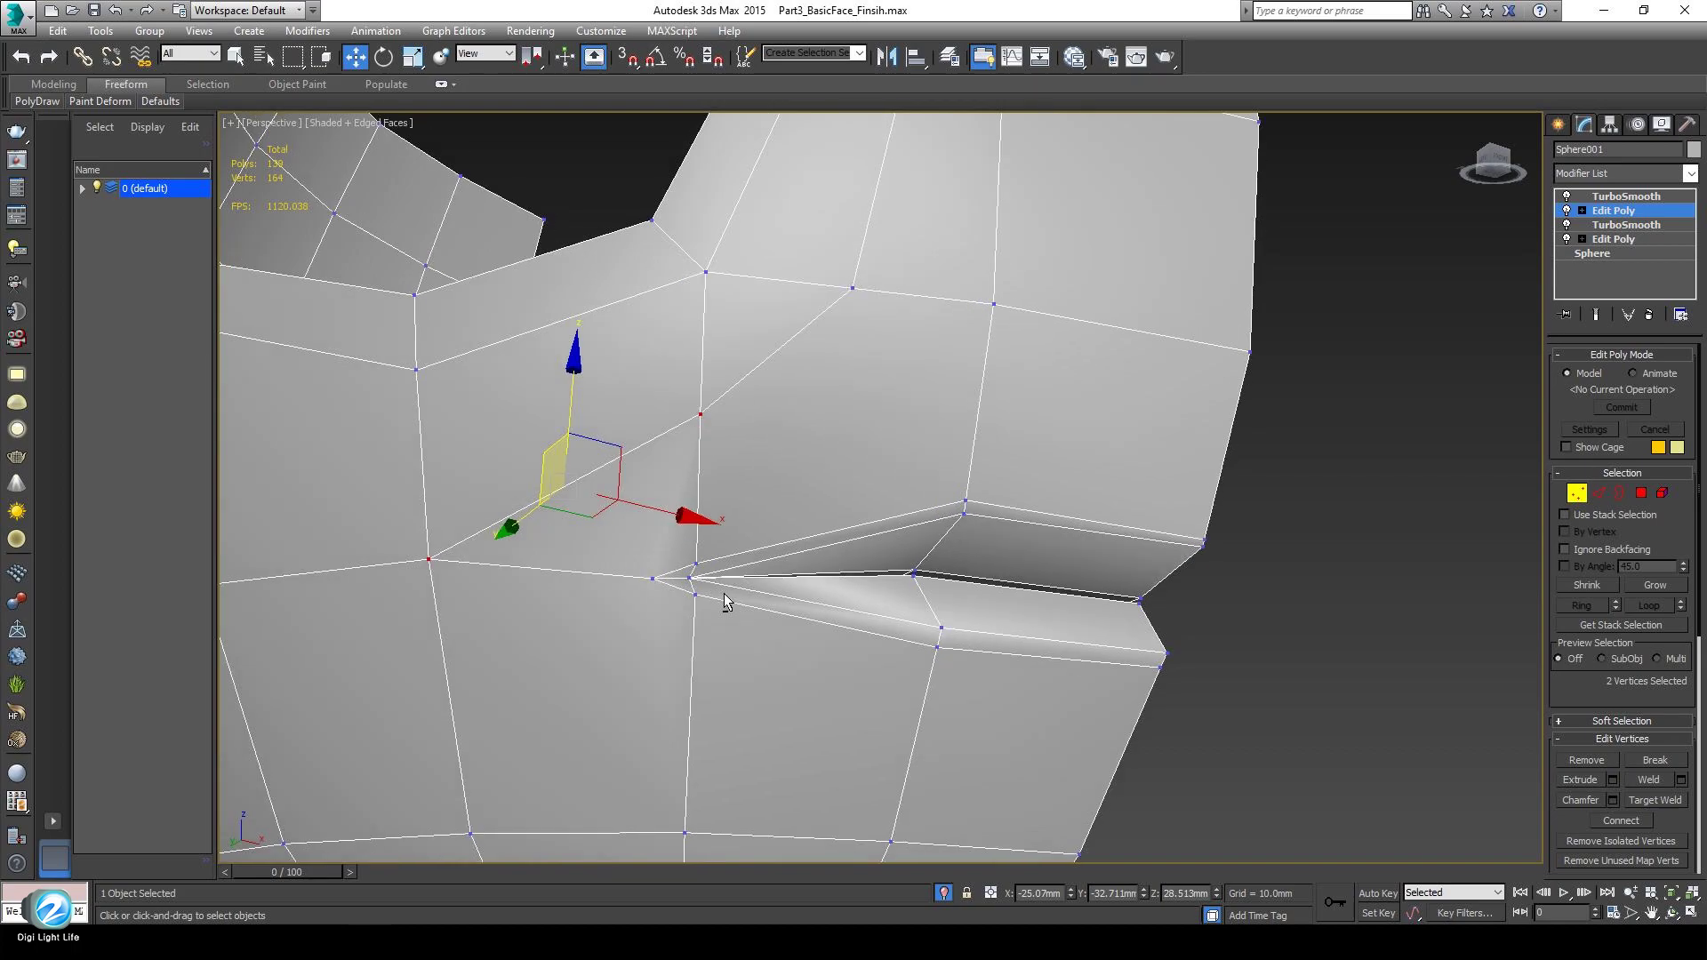
{"action": "scroll", "coordinate": [724, 594], "scroll_direction": "down", "scroll_amount": 8}
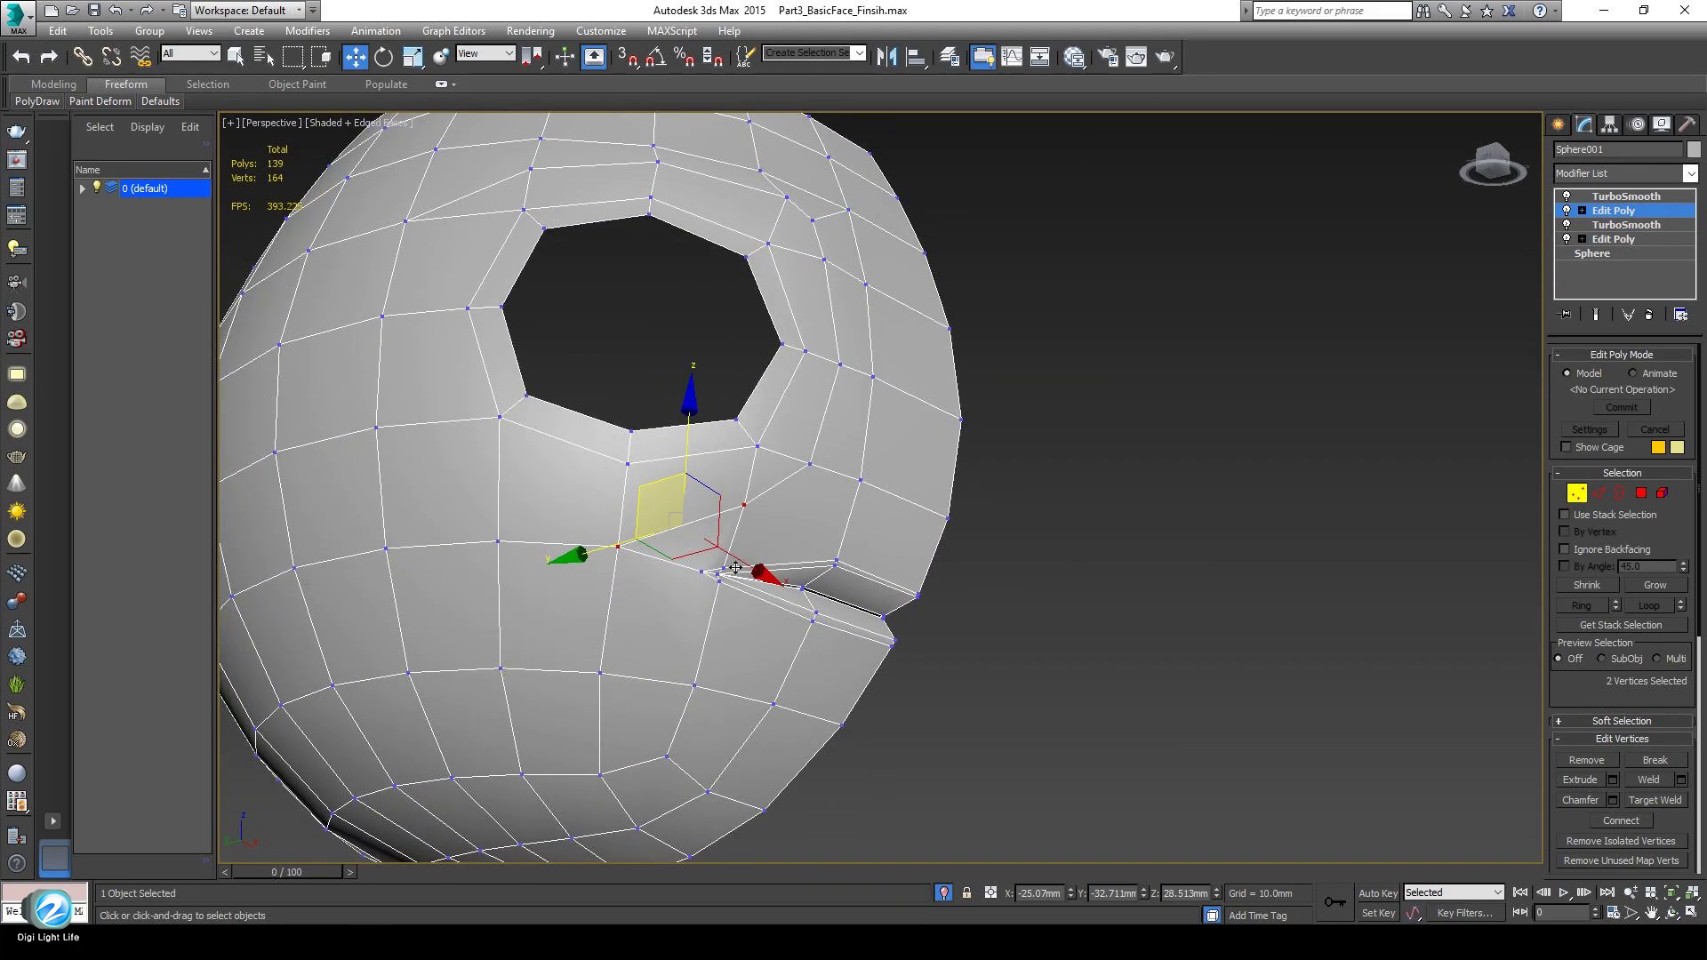
{"action": "scroll", "coordinate": [687, 538], "scroll_direction": "up", "scroll_amount": 6}
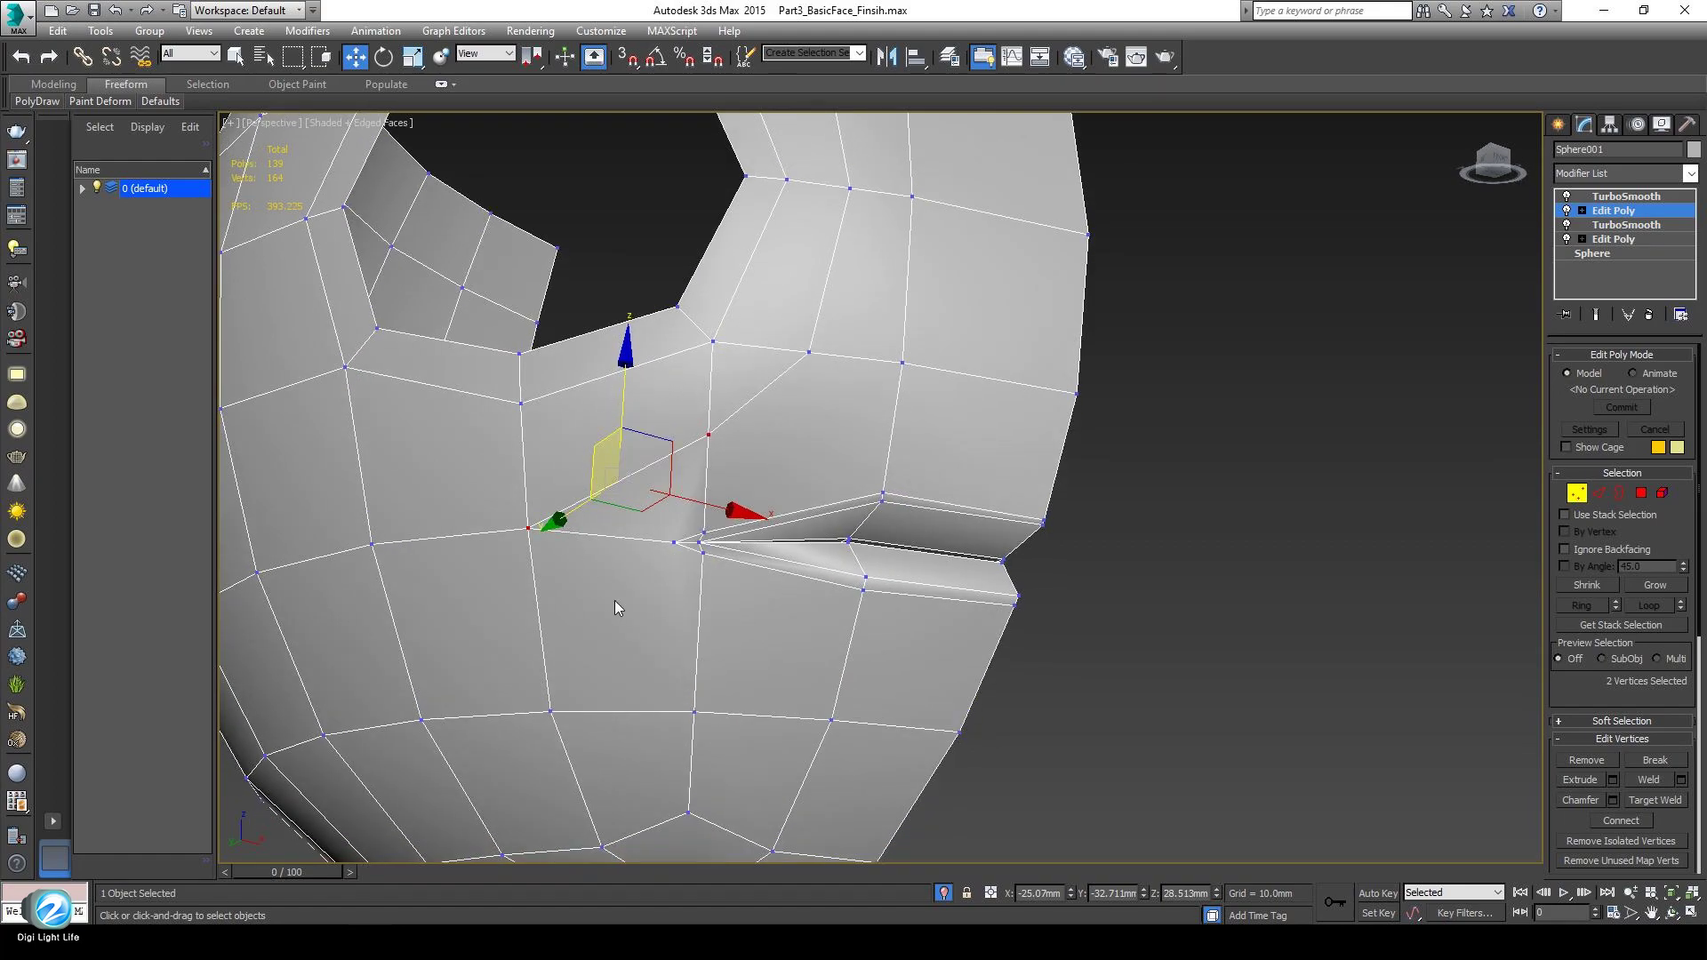
{"action": "middle_click_drag", "start_coordinate": [788, 569], "coordinate": [777, 548], "text": "alt"}
{"action": "scroll", "coordinate": [776, 546], "scroll_direction": "up", "scroll_amount": 3}
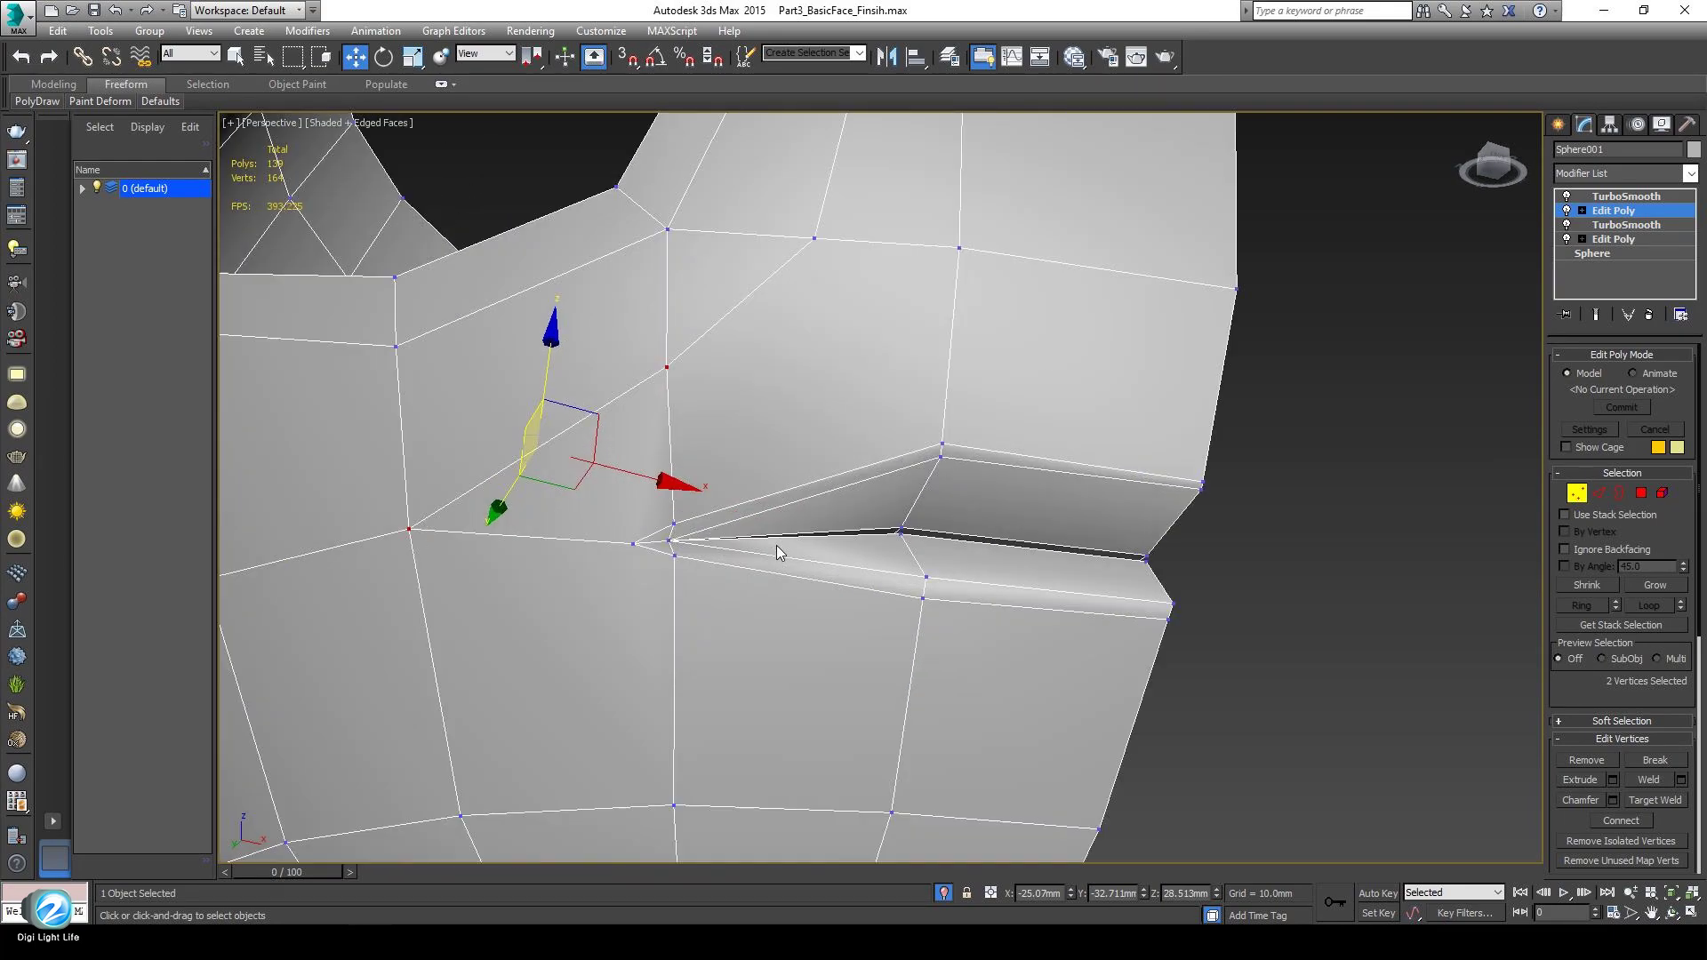
{"action": "scroll", "coordinate": [791, 524], "scroll_direction": "up", "scroll_amount": 2}
At edge level, select the four upper-lip edges running from the mouth corner to the next column and connect them across the lip.
{"action": "key", "text": "2"}
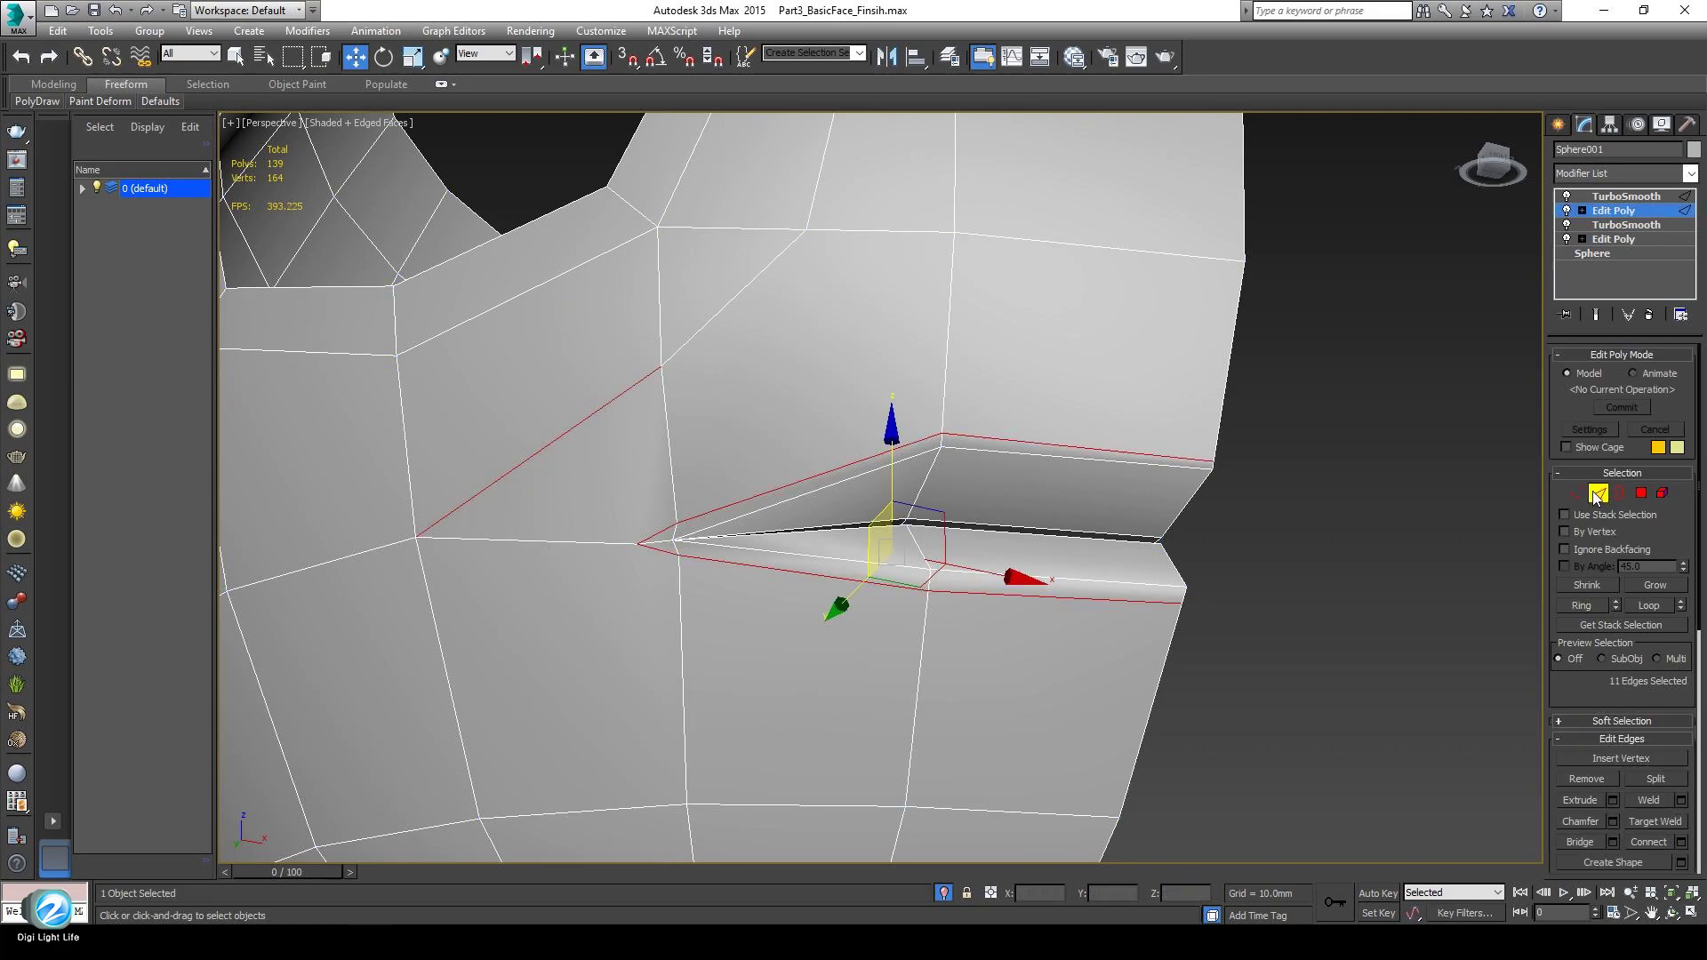
{"action": "left_click", "coordinate": [861, 471]}
{"action": "middle_click_drag", "start_coordinate": [860, 471], "coordinate": [848, 572], "text": "alt"}
{"action": "scroll", "coordinate": [848, 572], "scroll_direction": "up", "scroll_amount": 3}
{"action": "key", "text": "F3"}
{"action": "scroll", "coordinate": [857, 520], "scroll_direction": "up", "scroll_amount": 4}
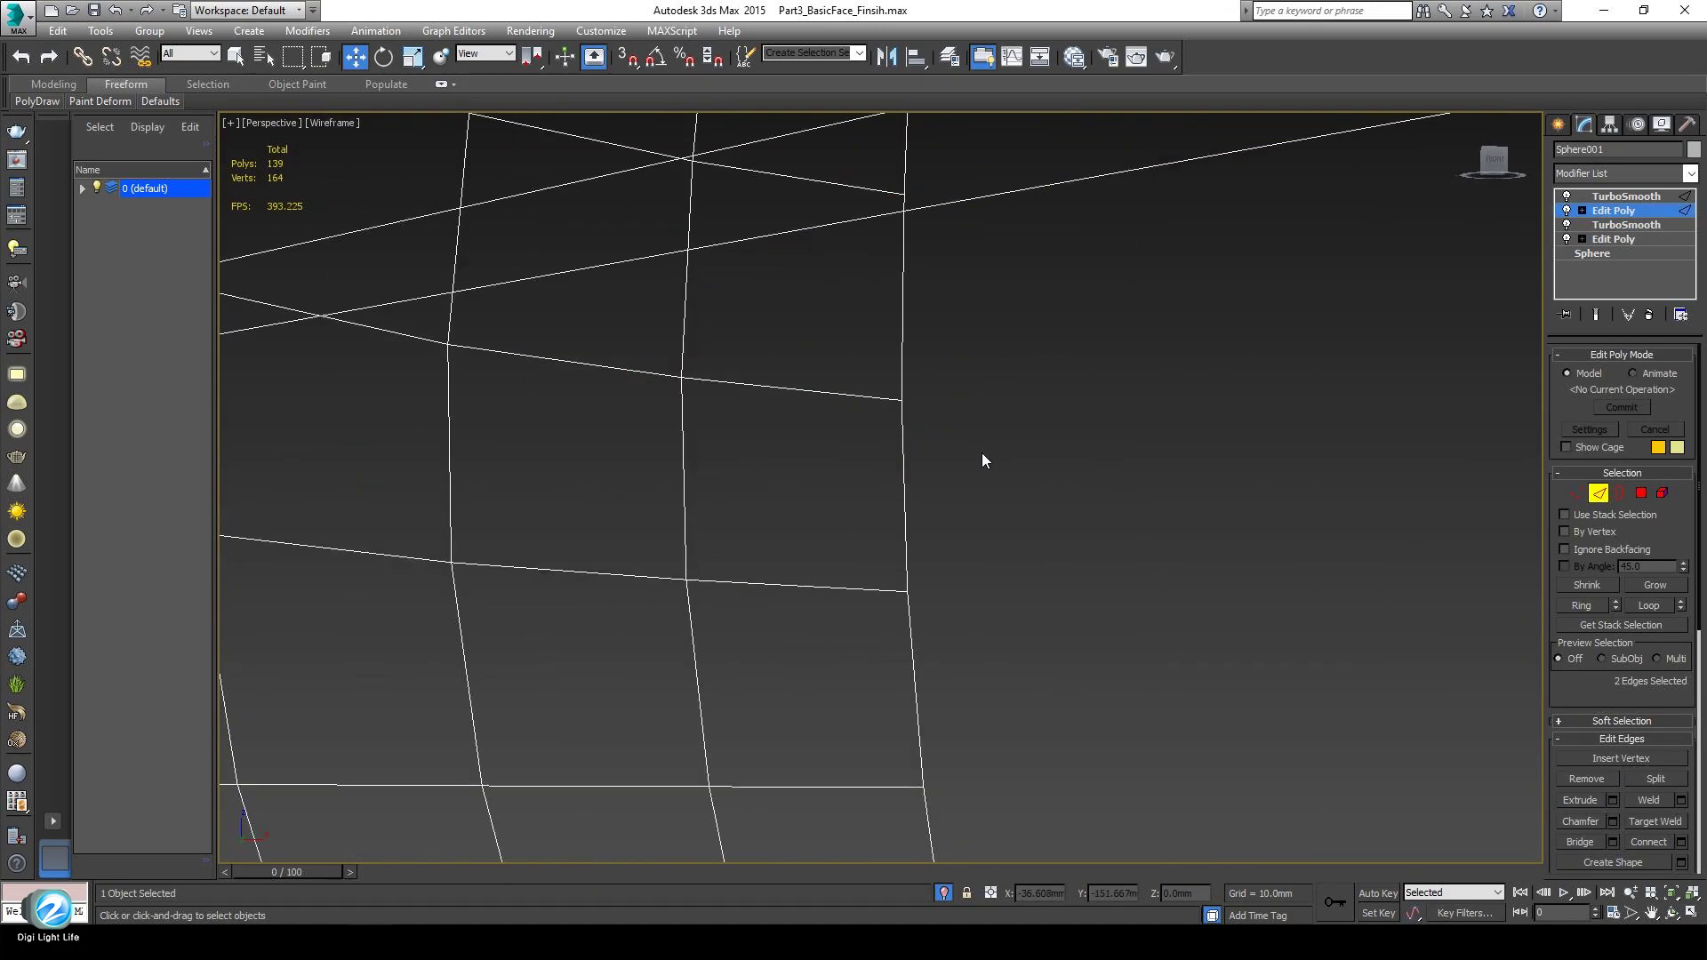
{"action": "middle_click_drag", "start_coordinate": [982, 451], "coordinate": [999, 522], "text": "alt"}
{"action": "scroll", "coordinate": [989, 479], "scroll_direction": "down", "scroll_amount": 2}
{"action": "key", "text": "alt+z"}
{"action": "mouse_move", "coordinate": [1057, 466]}
{"action": "left_mouse_down"}
{"action": "mouse_move", "coordinate": [1064, 431]}
{"action": "mouse_move", "coordinate": [1071, 453]}
{"action": "left_mouse_up"}
{"action": "key", "text": "w"}
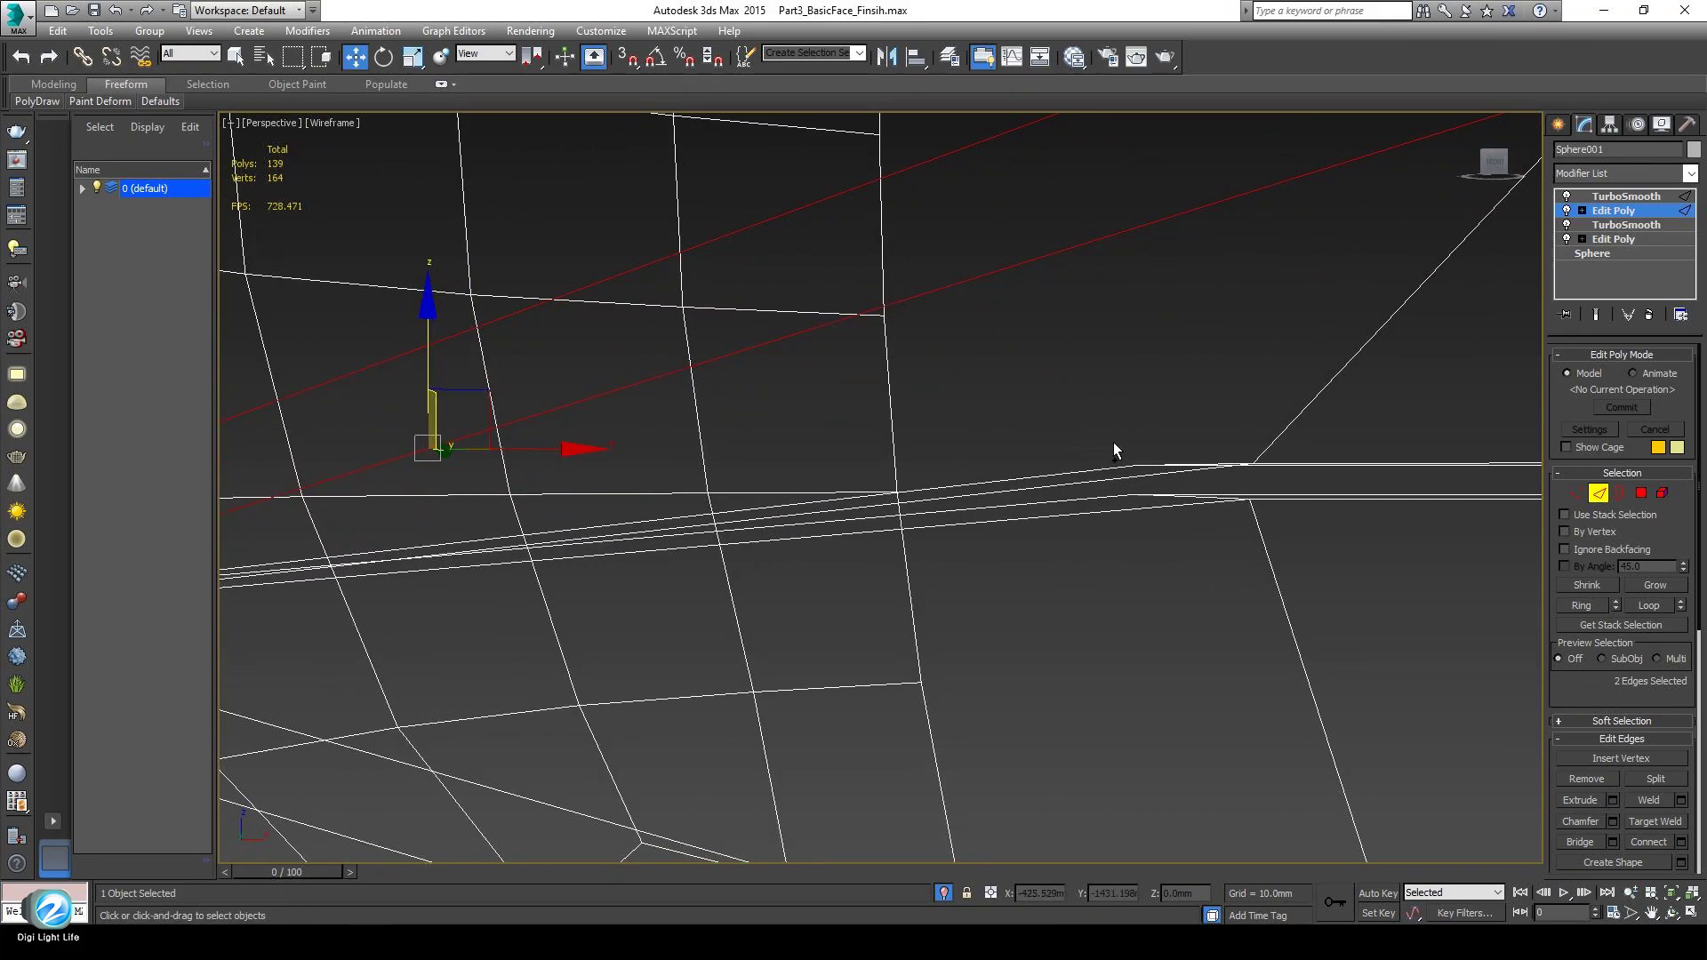
{"action": "left_click", "coordinate": [1129, 495], "text": "ctrl"}
{"action": "key", "text": "F3"}
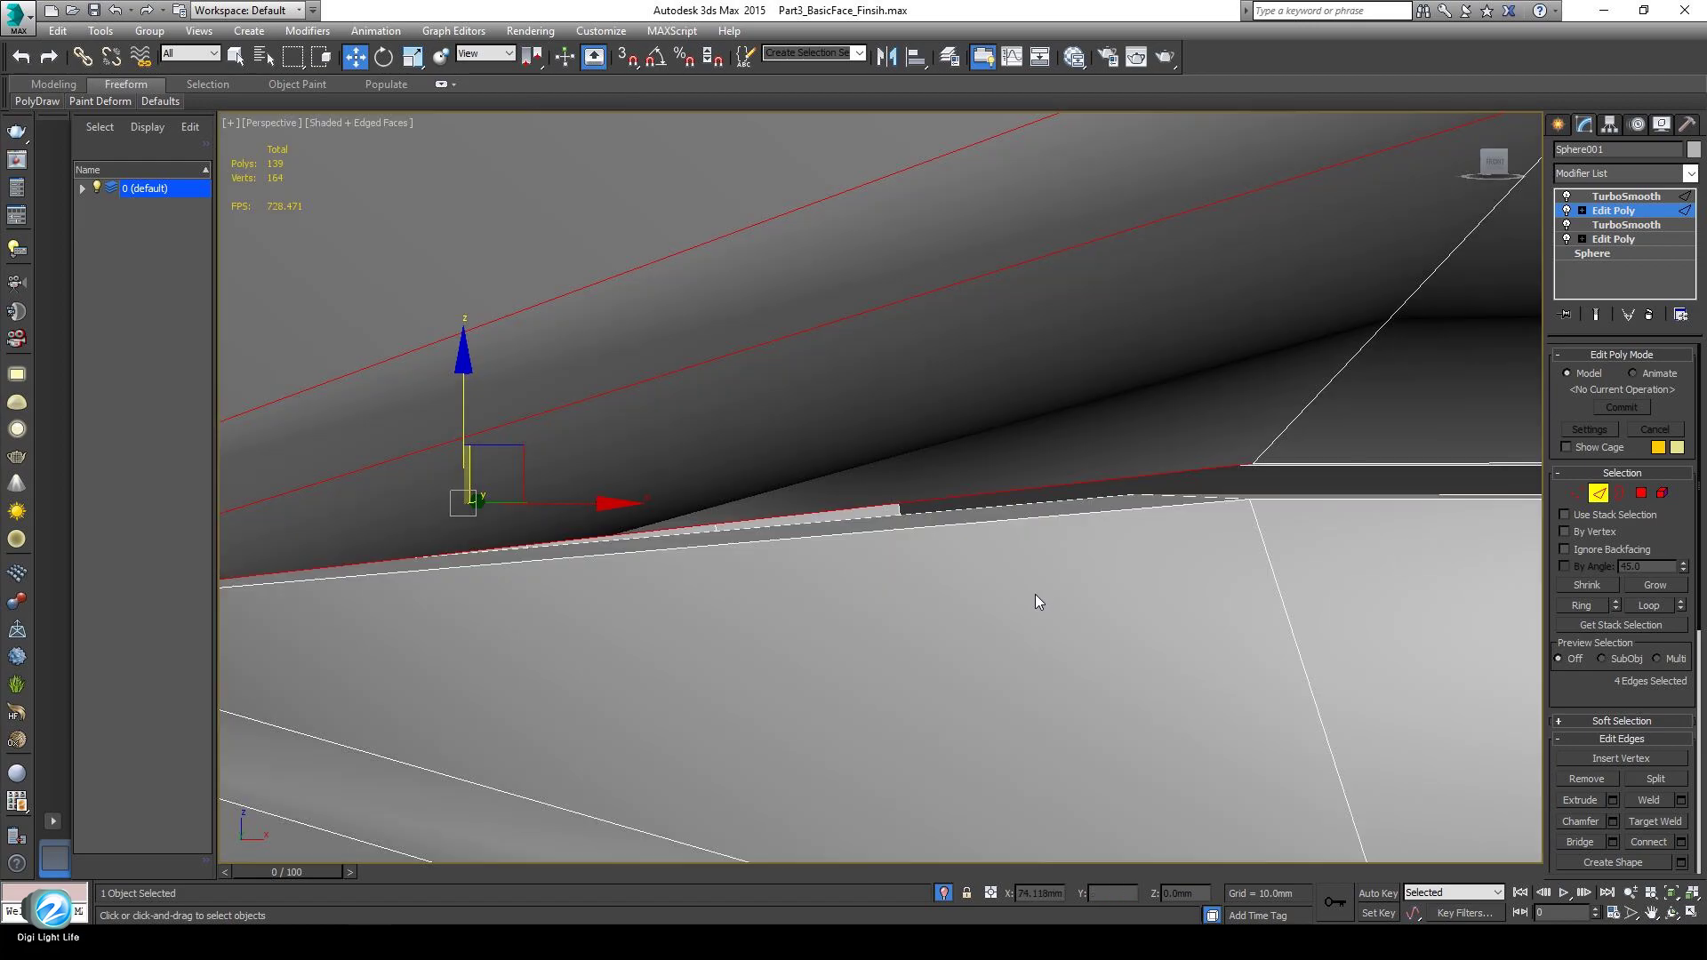
{"action": "key", "text": "z"}
{"action": "middle_click_drag", "start_coordinate": [1022, 624], "coordinate": [1221, 451], "text": "alt"}
{"action": "right_click", "coordinate": [1221, 451]}
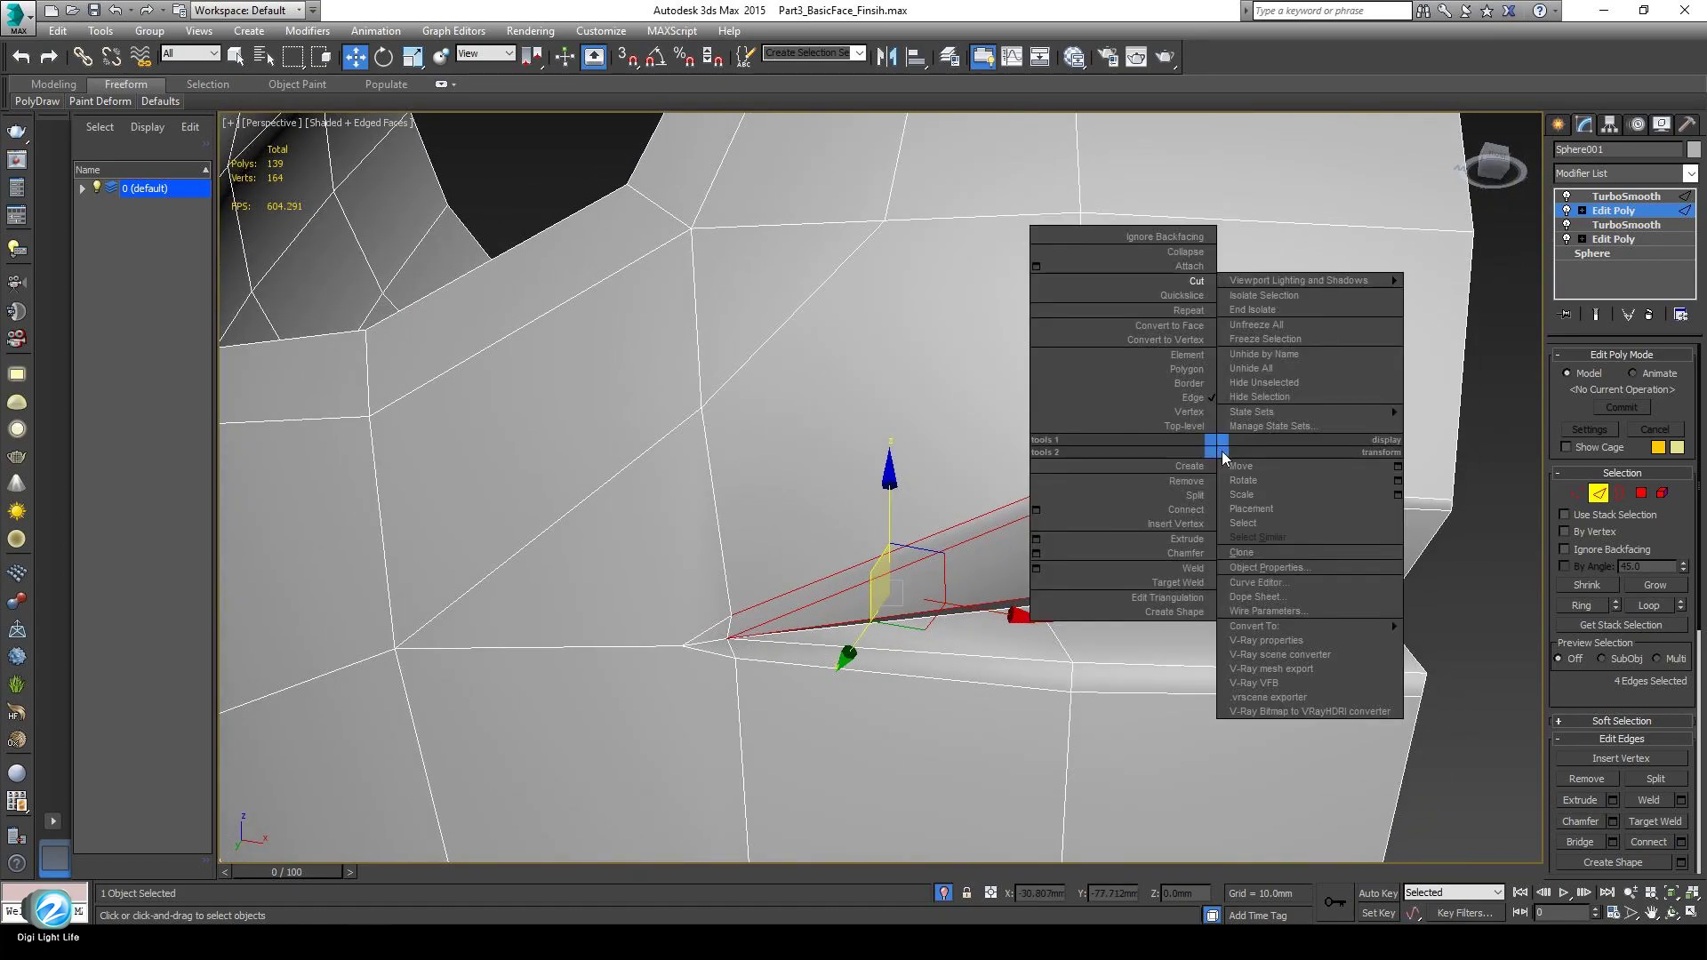
{"action": "left_click", "coordinate": [1186, 509]}
{"action": "middle_click_drag", "start_coordinate": [1071, 578], "coordinate": [1005, 637], "text": "alt"}
With Vertex and Midpoint snapping on, cut an edge from the new upper-lip vertex to the midpoint of the diagonal edge above it.
{"action": "key", "text": "1"}
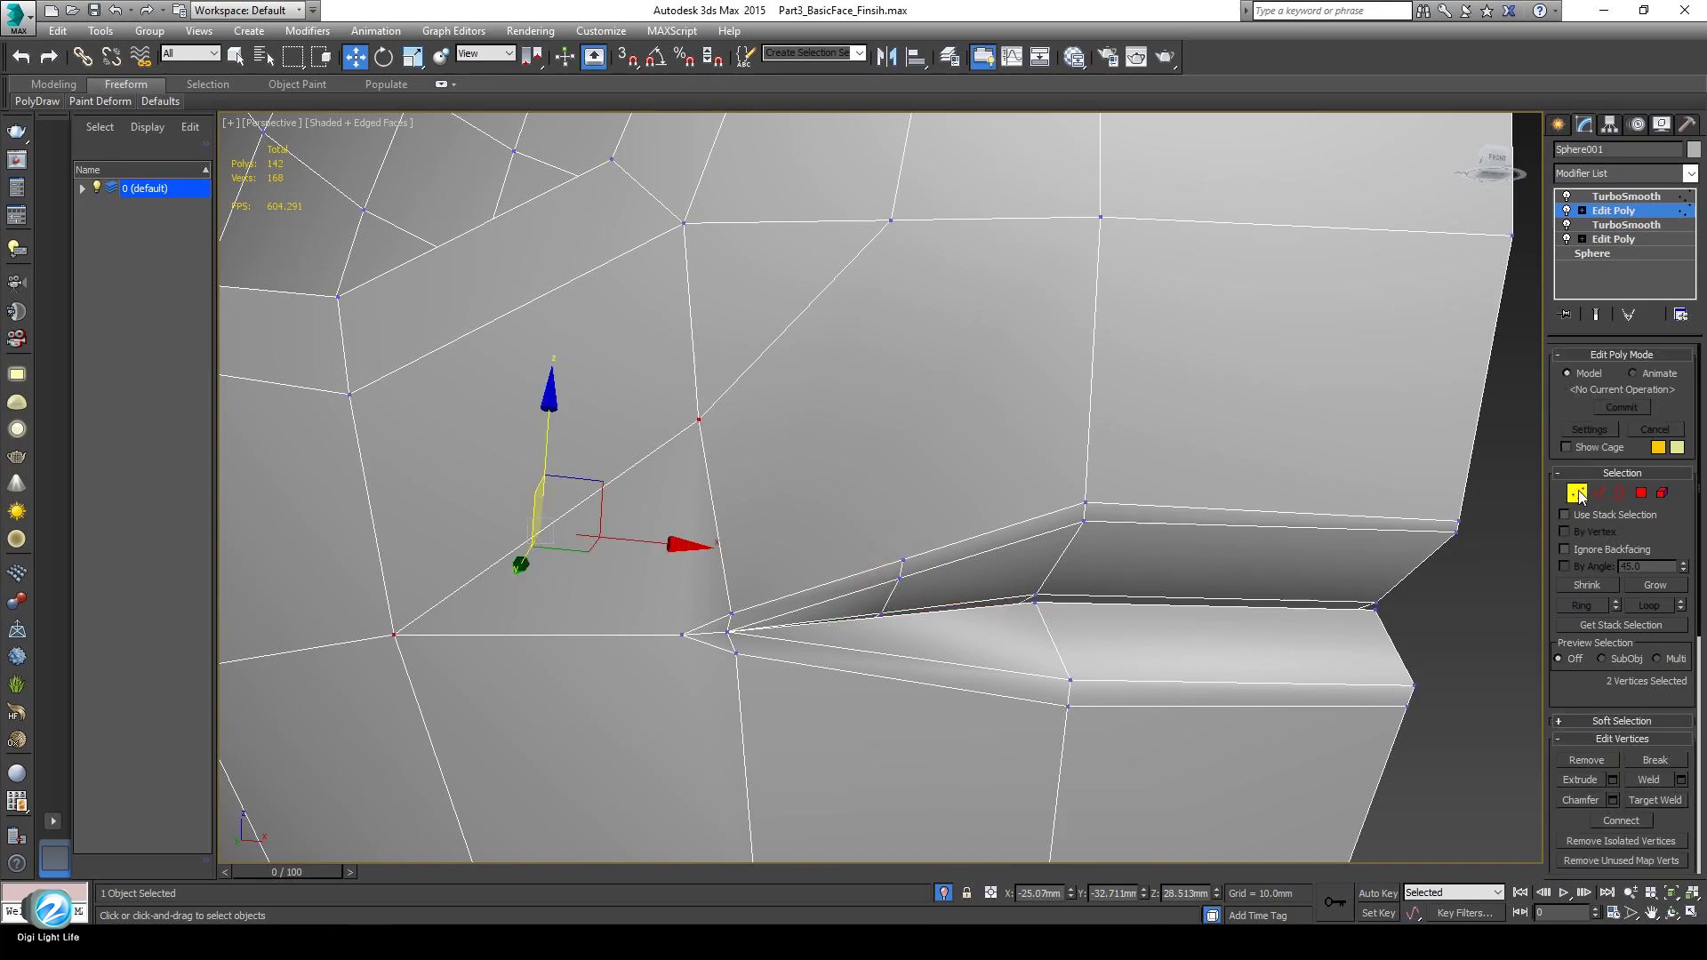
{"action": "right_click", "coordinate": [1224, 547]}
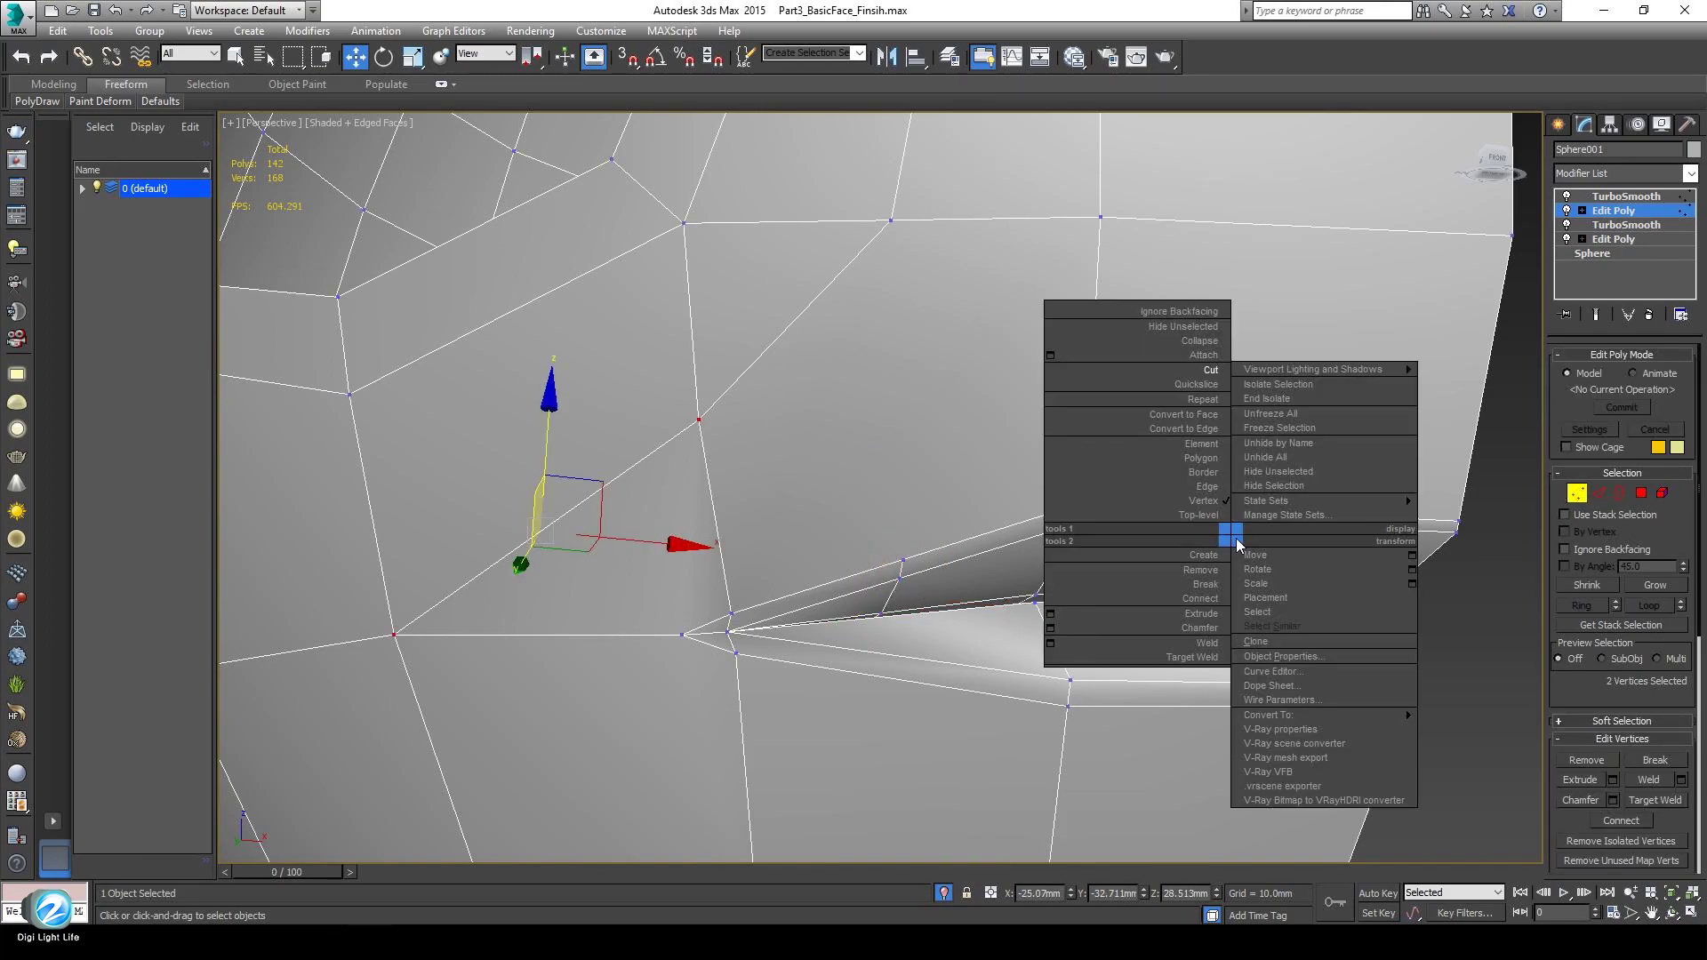
{"action": "left_click", "coordinate": [1212, 374]}
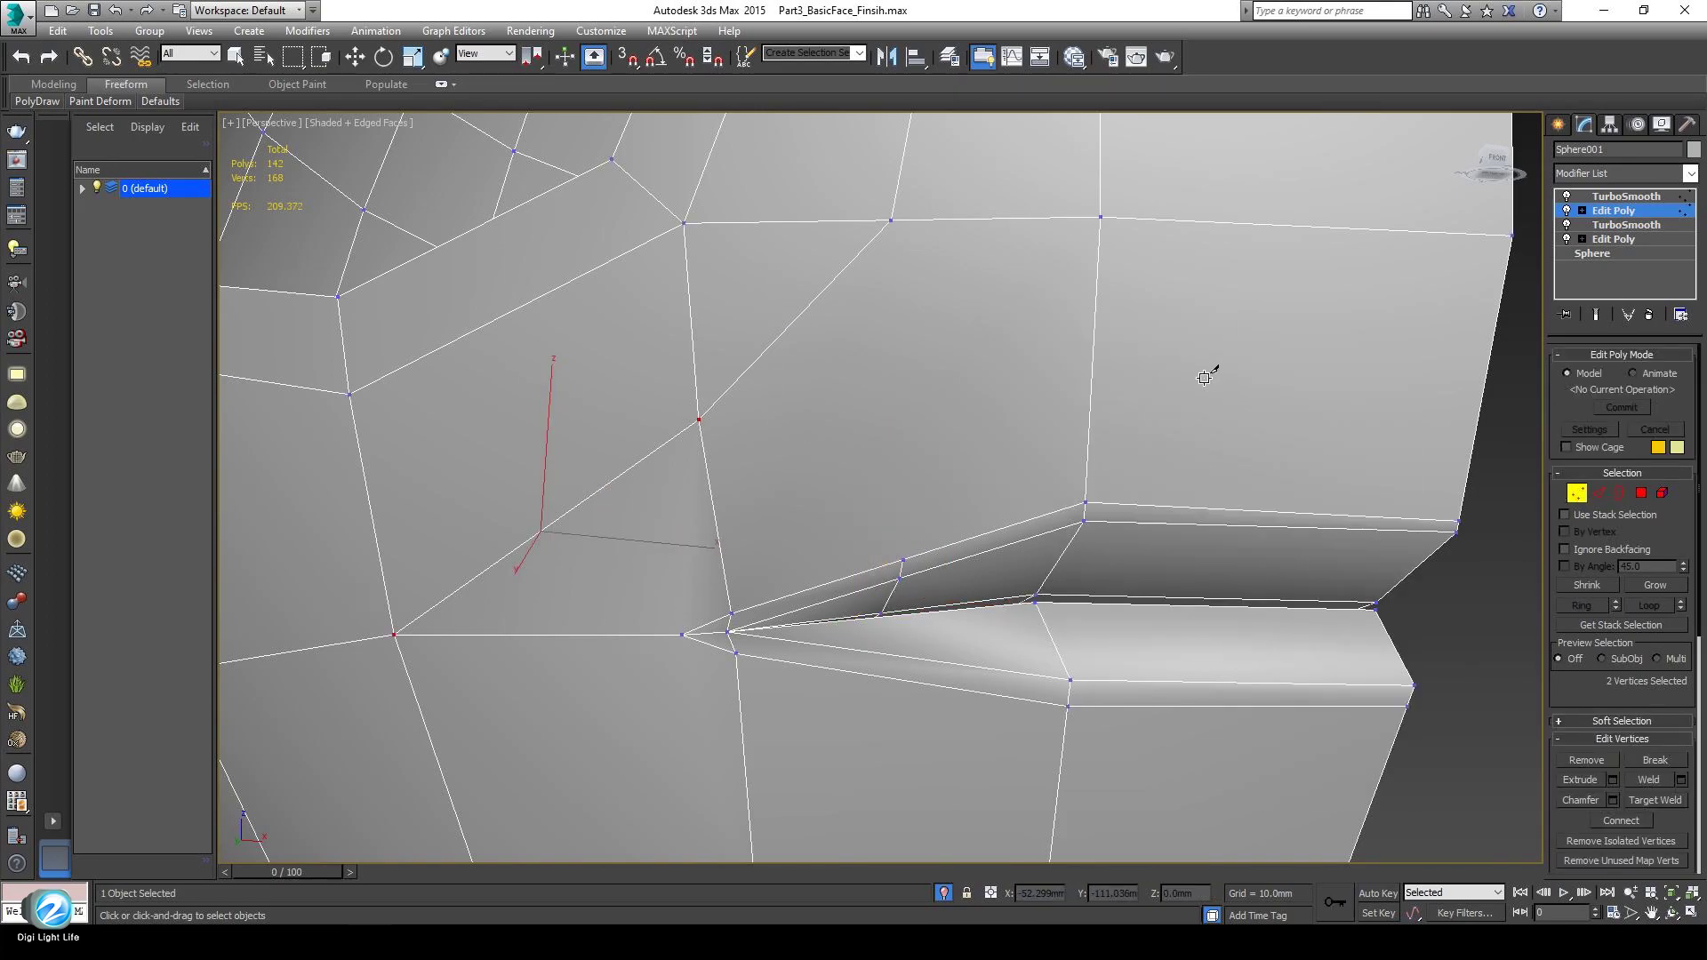
{"action": "left_click", "coordinate": [627, 58]}
{"action": "right_click", "coordinate": [627, 58]}
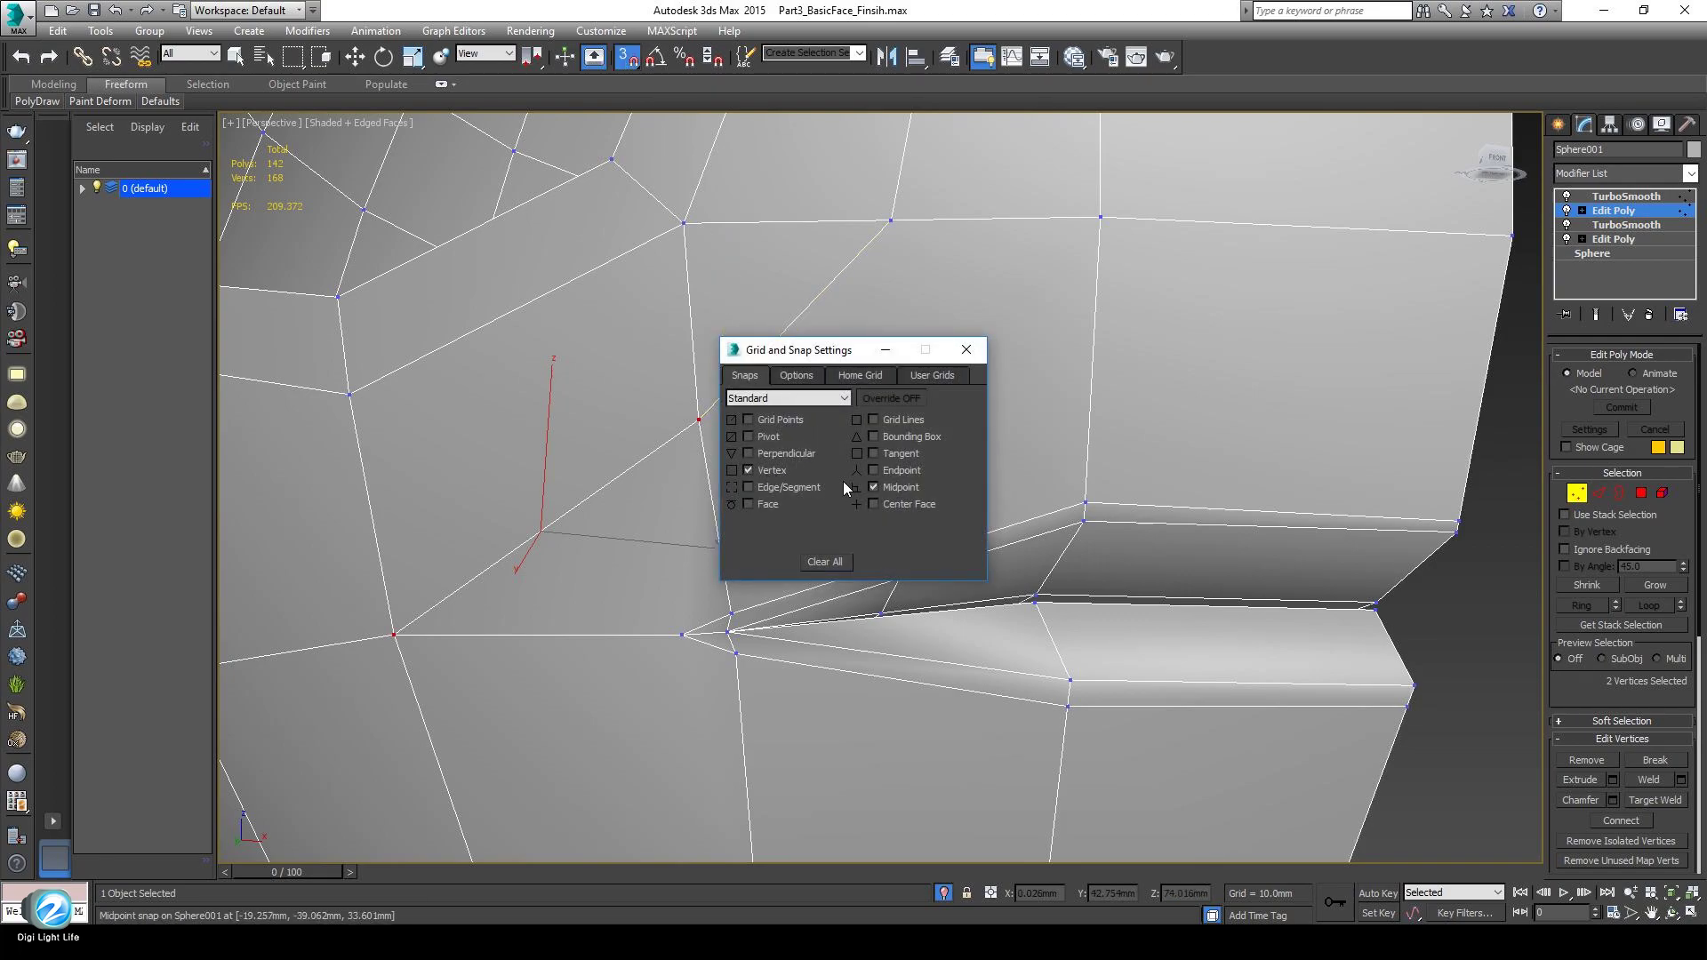
{"action": "left_click", "coordinate": [966, 350]}
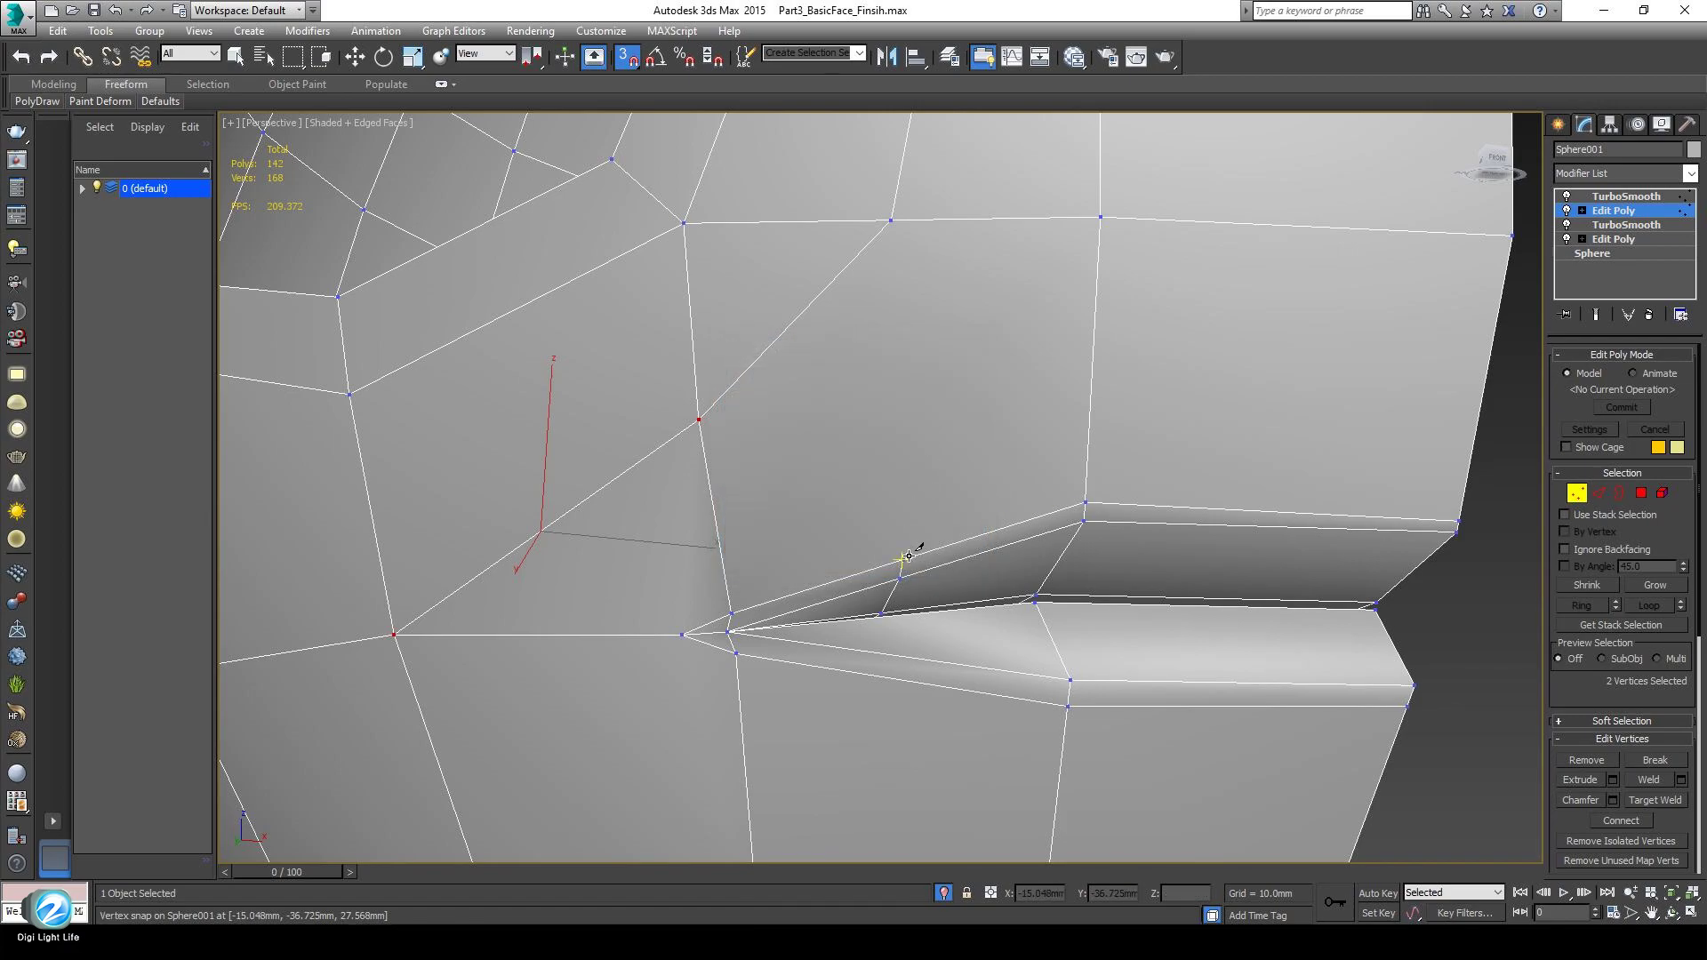
{"action": "left_click", "coordinate": [795, 321]}
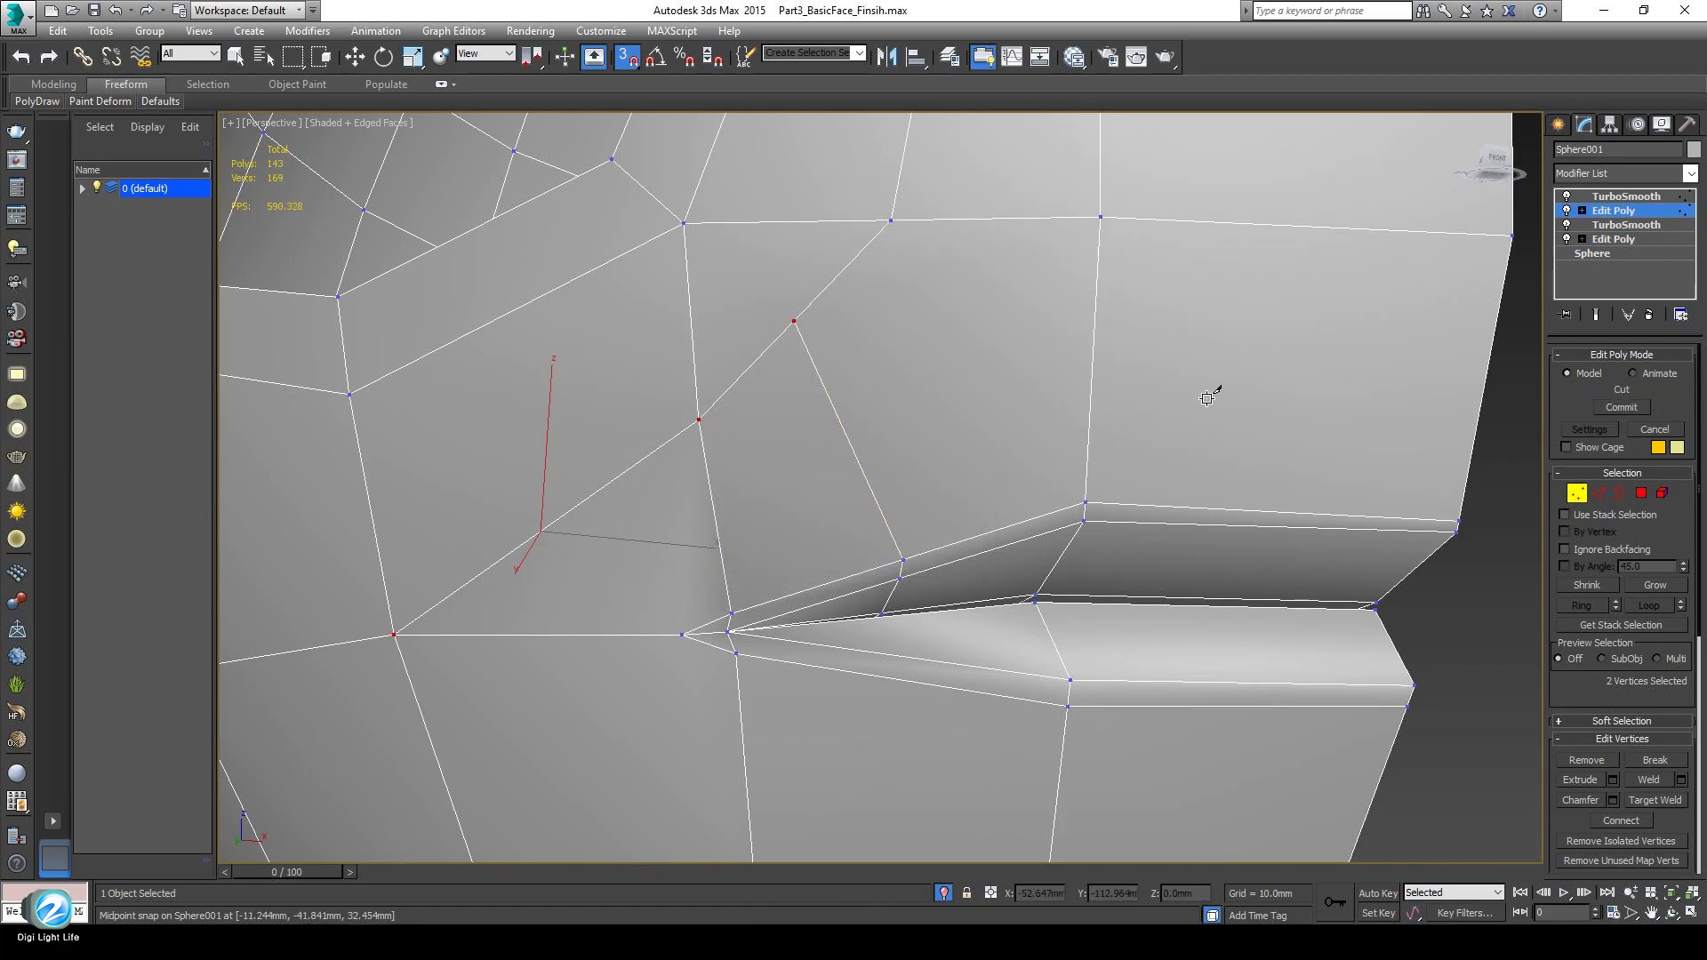
Turn snapping off, use the Screen coordinate system, and move the cut's upper vertex about 1.9 mm toward the symmetry line and 1.6 mm down.
{"action": "key", "text": "w"}
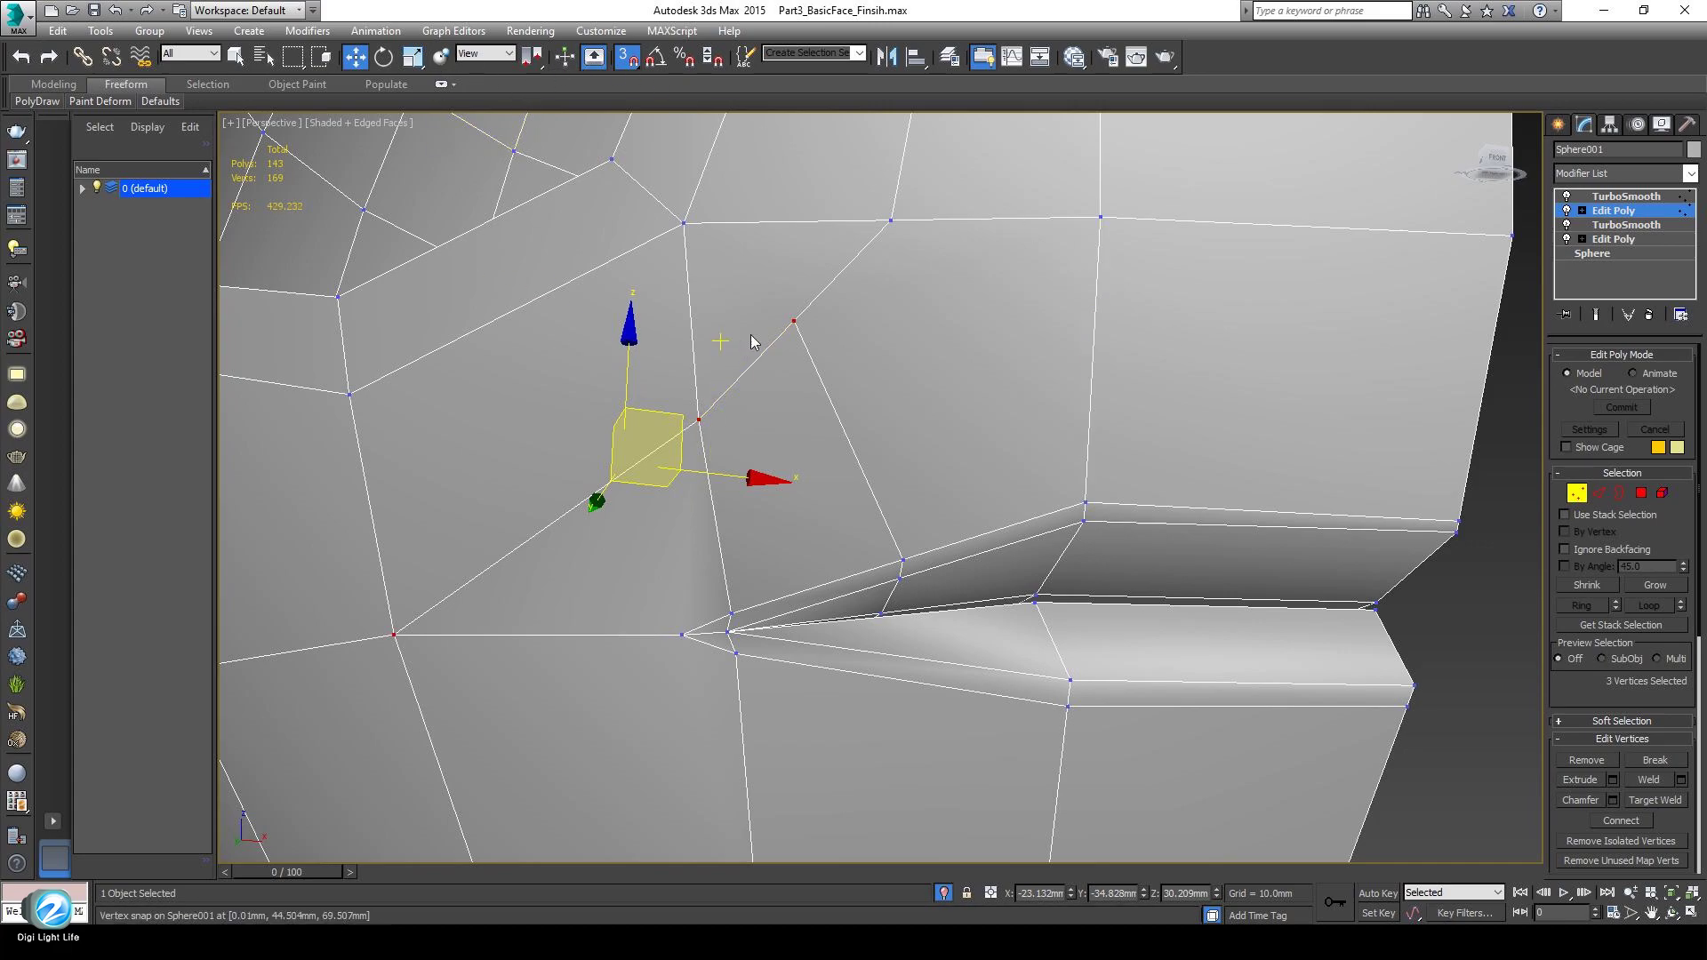
{"action": "left_click", "coordinate": [627, 56]}
{"action": "left_click", "coordinate": [795, 320]}
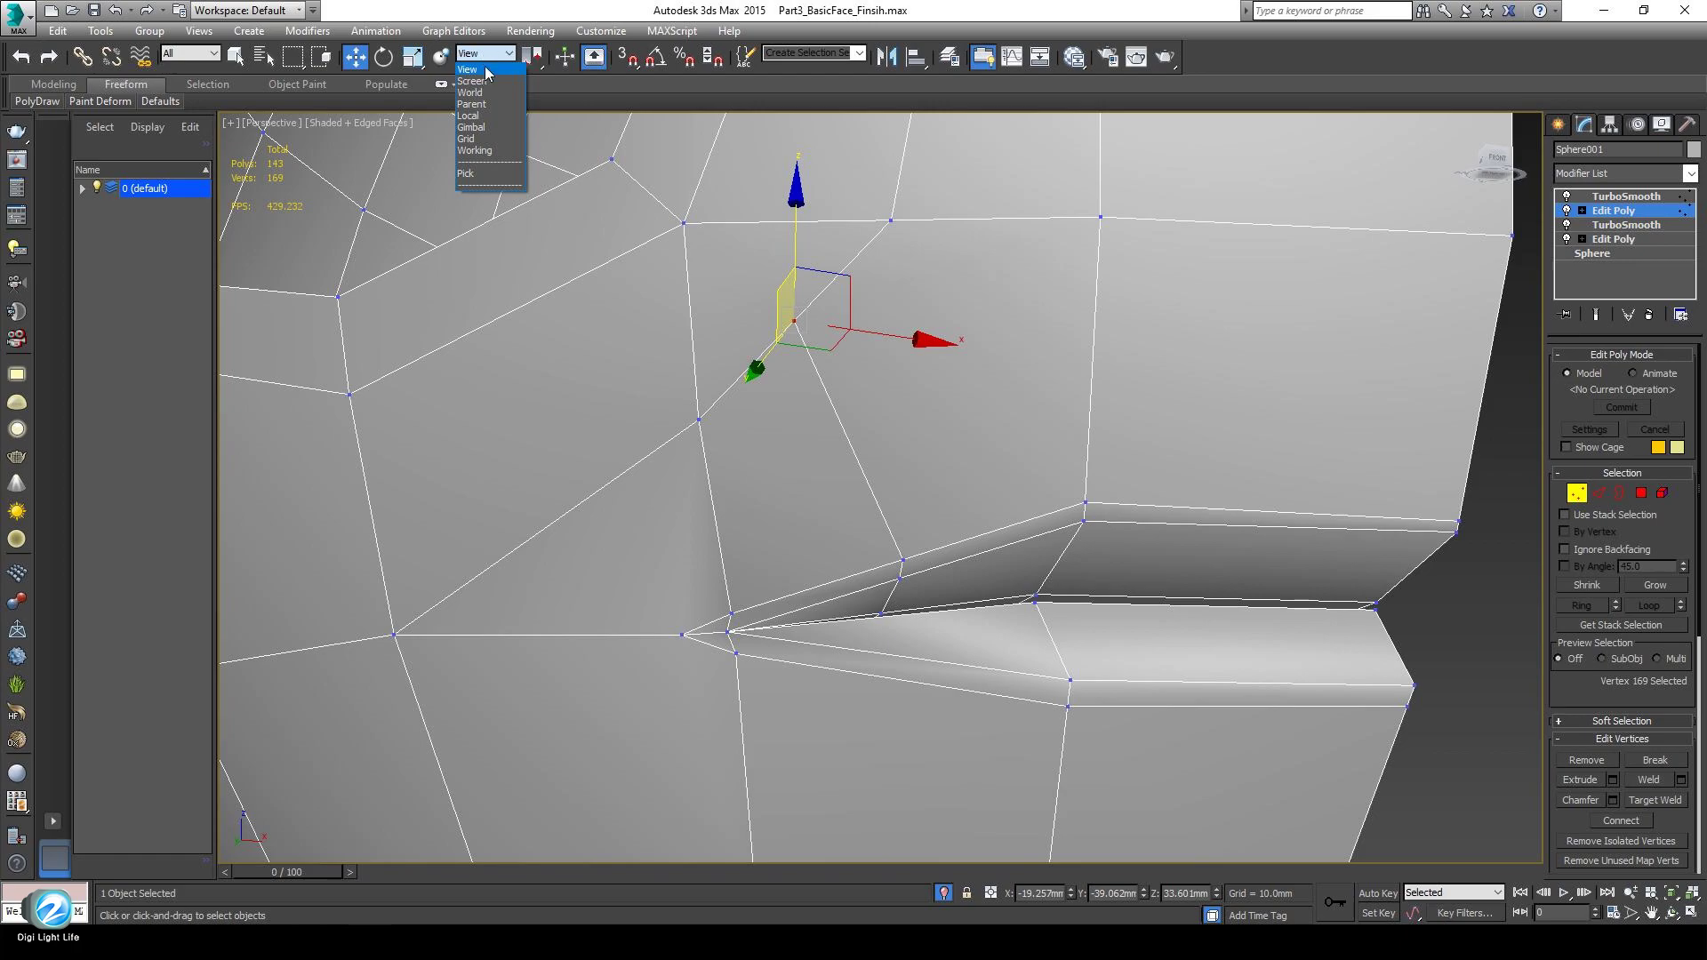
{"action": "left_click", "coordinate": [485, 82]}
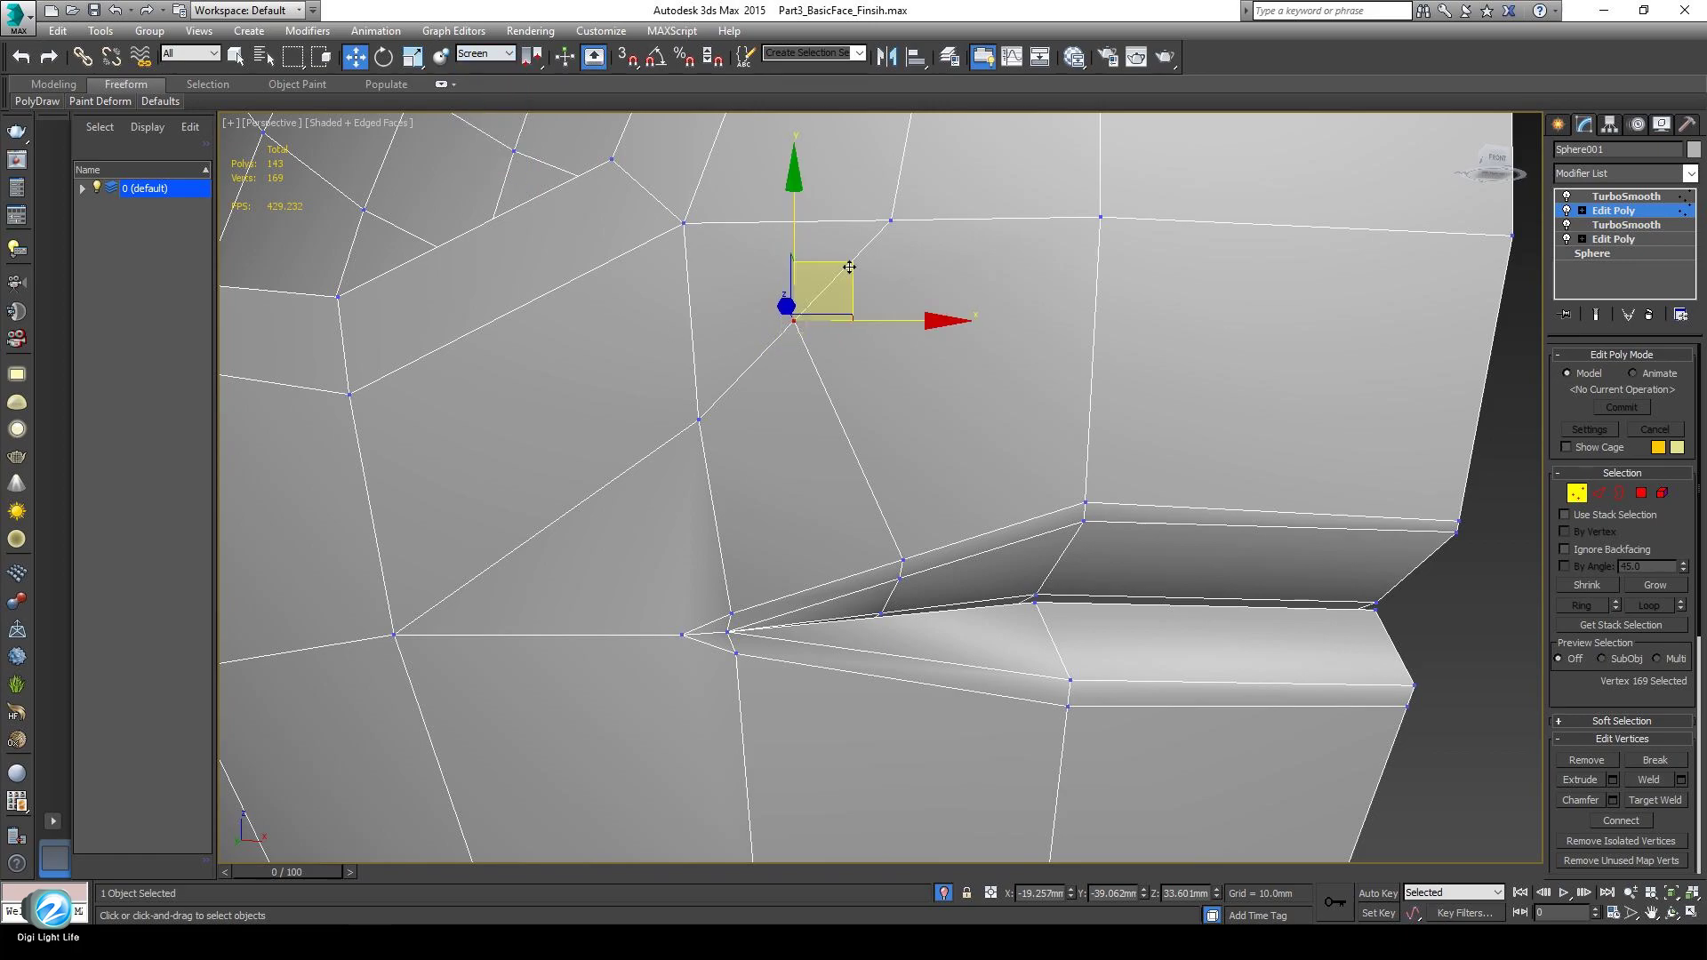
{"action": "left_click_drag", "start_coordinate": [804, 306], "coordinate": [849, 413]}
{"action": "scroll", "coordinate": [787, 482], "scroll_direction": "down", "scroll_amount": 4}
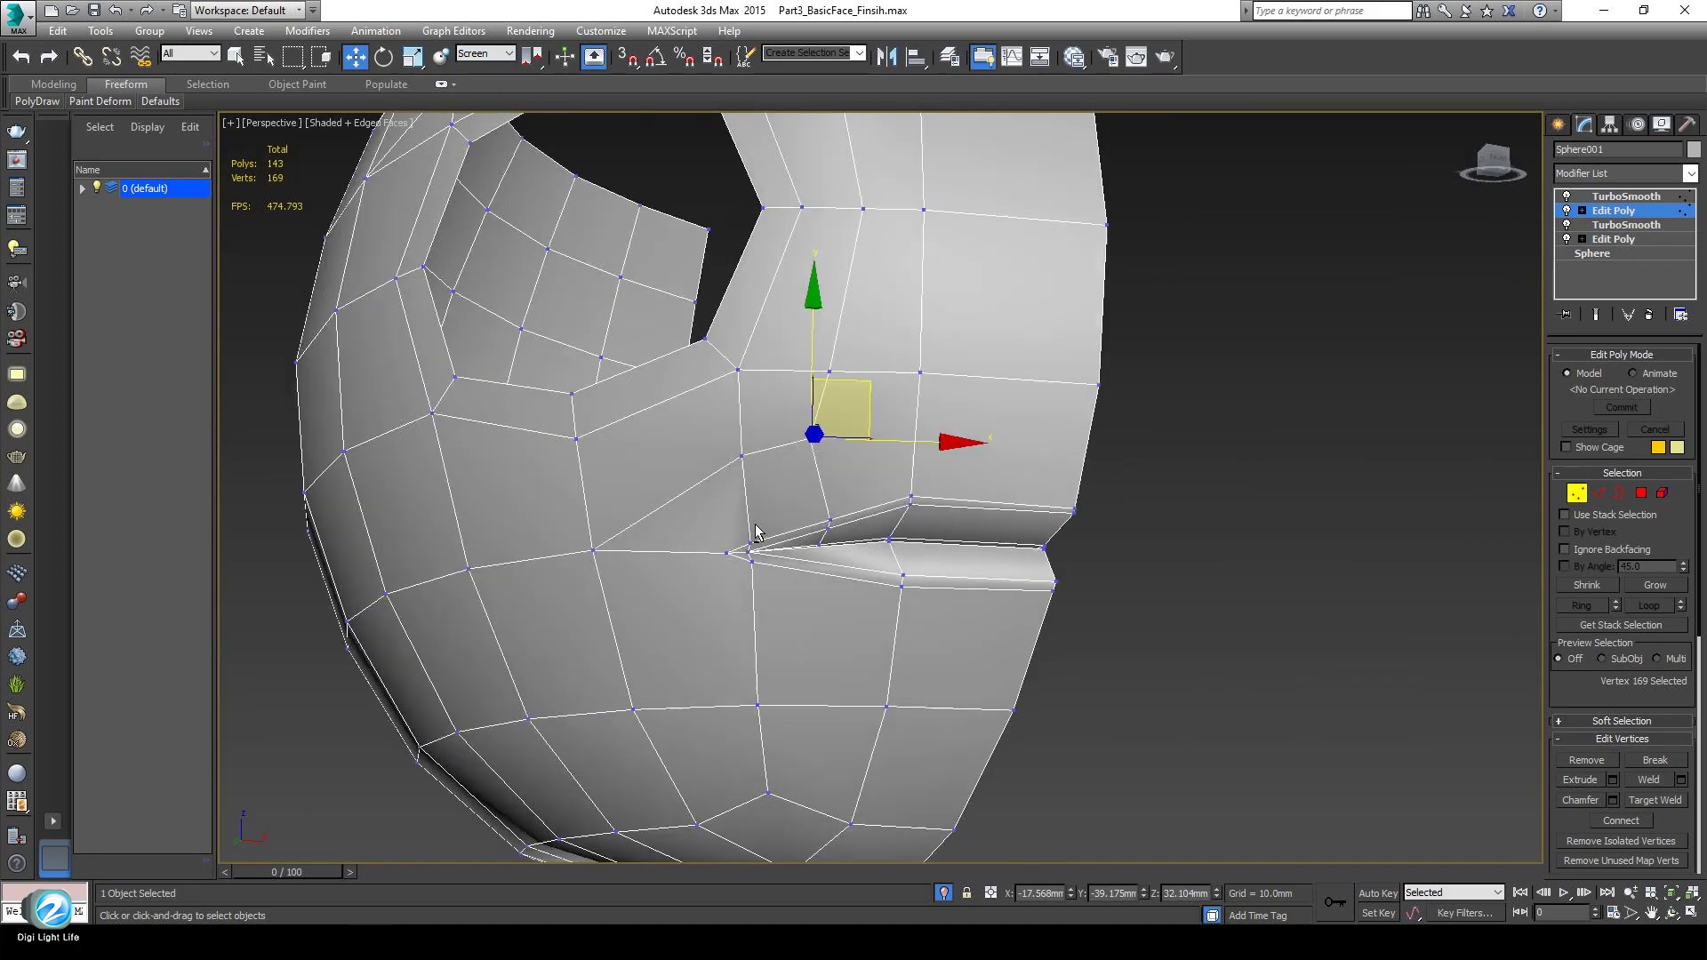
{"action": "middle_click_drag", "start_coordinate": [755, 524], "coordinate": [858, 336], "text": "alt"}
{"action": "left_click_drag", "start_coordinate": [875, 343], "coordinate": [881, 334]}
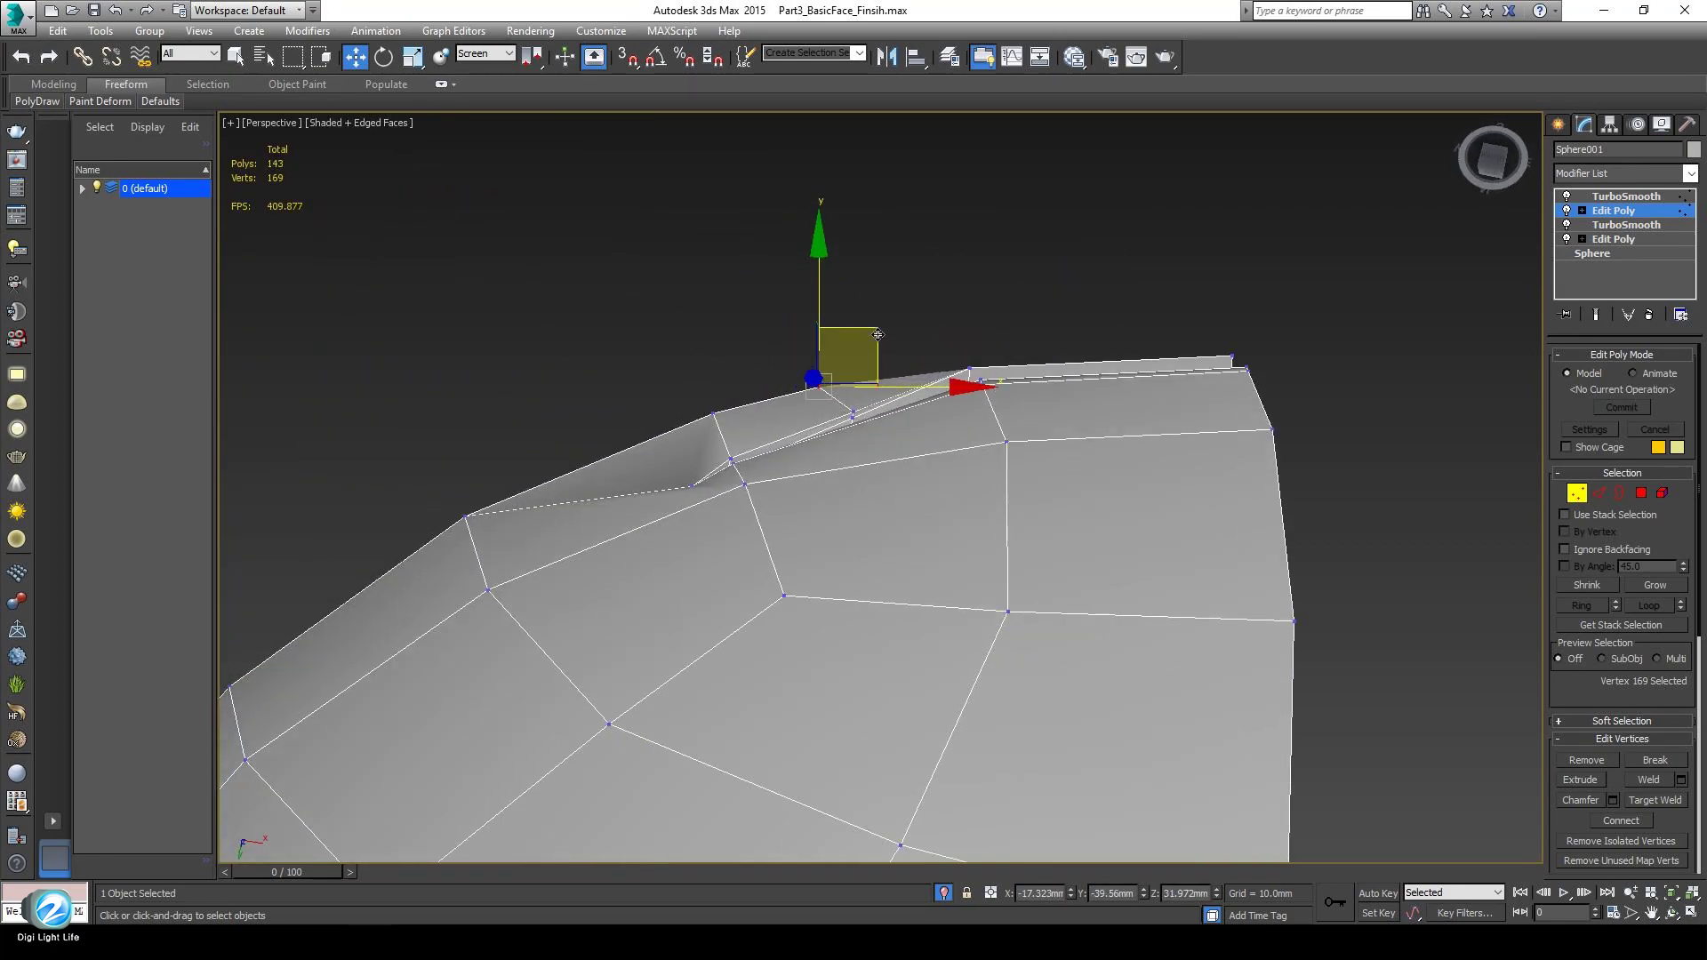
{"action": "middle_click_drag", "start_coordinate": [881, 333], "coordinate": [1001, 553], "text": "alt"}
Connect the two vertical edges above the upper lip, beside the symmetry line, with a horizontal edge.
{"action": "left_click", "coordinate": [1598, 493]}
{"action": "left_click_drag", "start_coordinate": [1228, 535], "coordinate": [900, 456]}
{"action": "right_click", "coordinate": [1323, 500]}
{"action": "left_click", "coordinate": [1178, 569]}
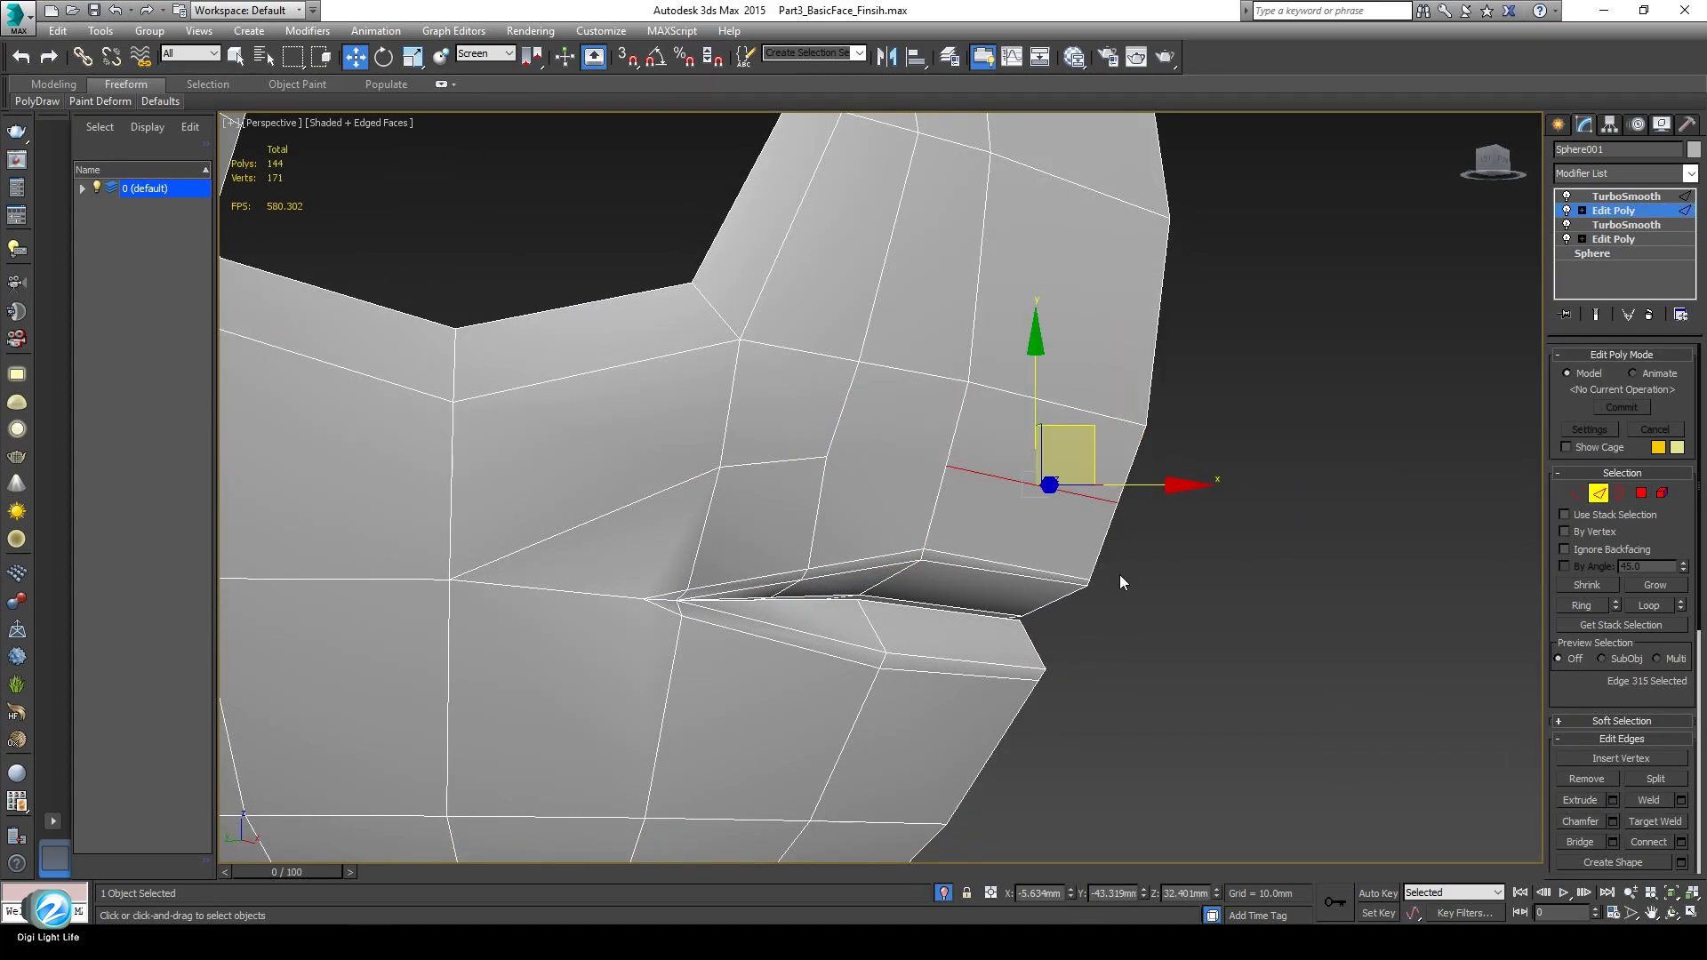
Connect the repositioned vertex above the lip to the adjacent end vertex of the new horizontal edge.
{"action": "middle_click_drag", "start_coordinate": [1119, 575], "coordinate": [1169, 558], "text": "alt"}
{"action": "key", "text": "1"}
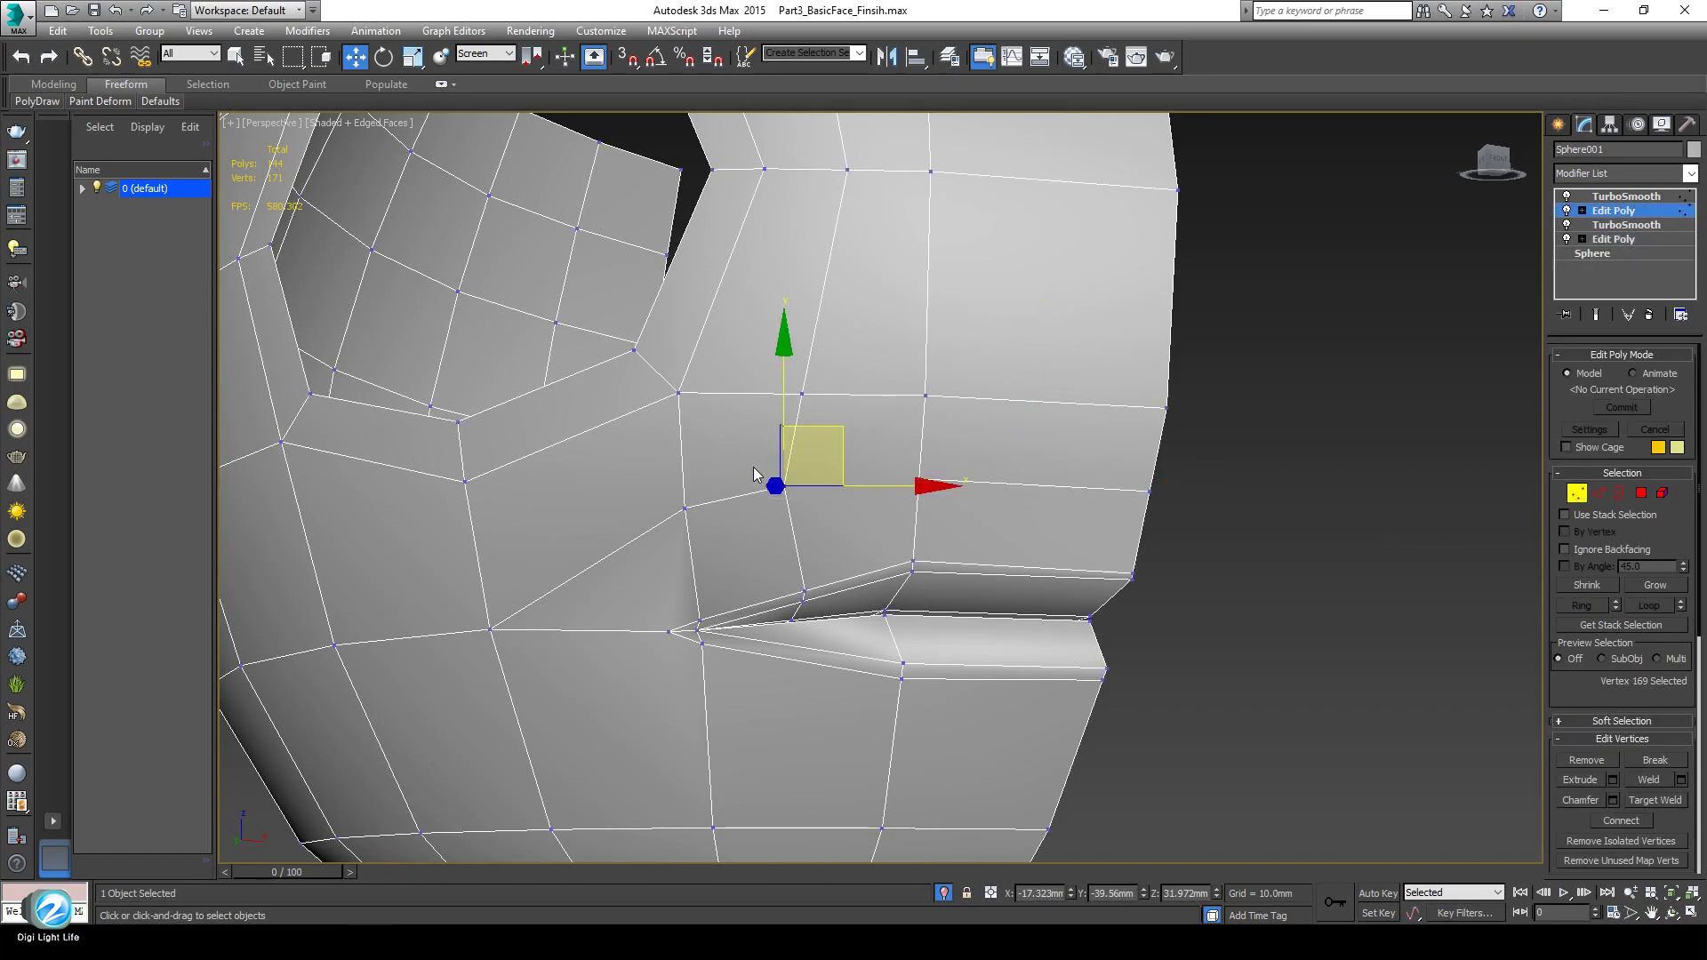
{"action": "left_click_drag", "start_coordinate": [968, 510], "coordinate": [968, 510]}
{"action": "right_click", "coordinate": [1112, 526]}
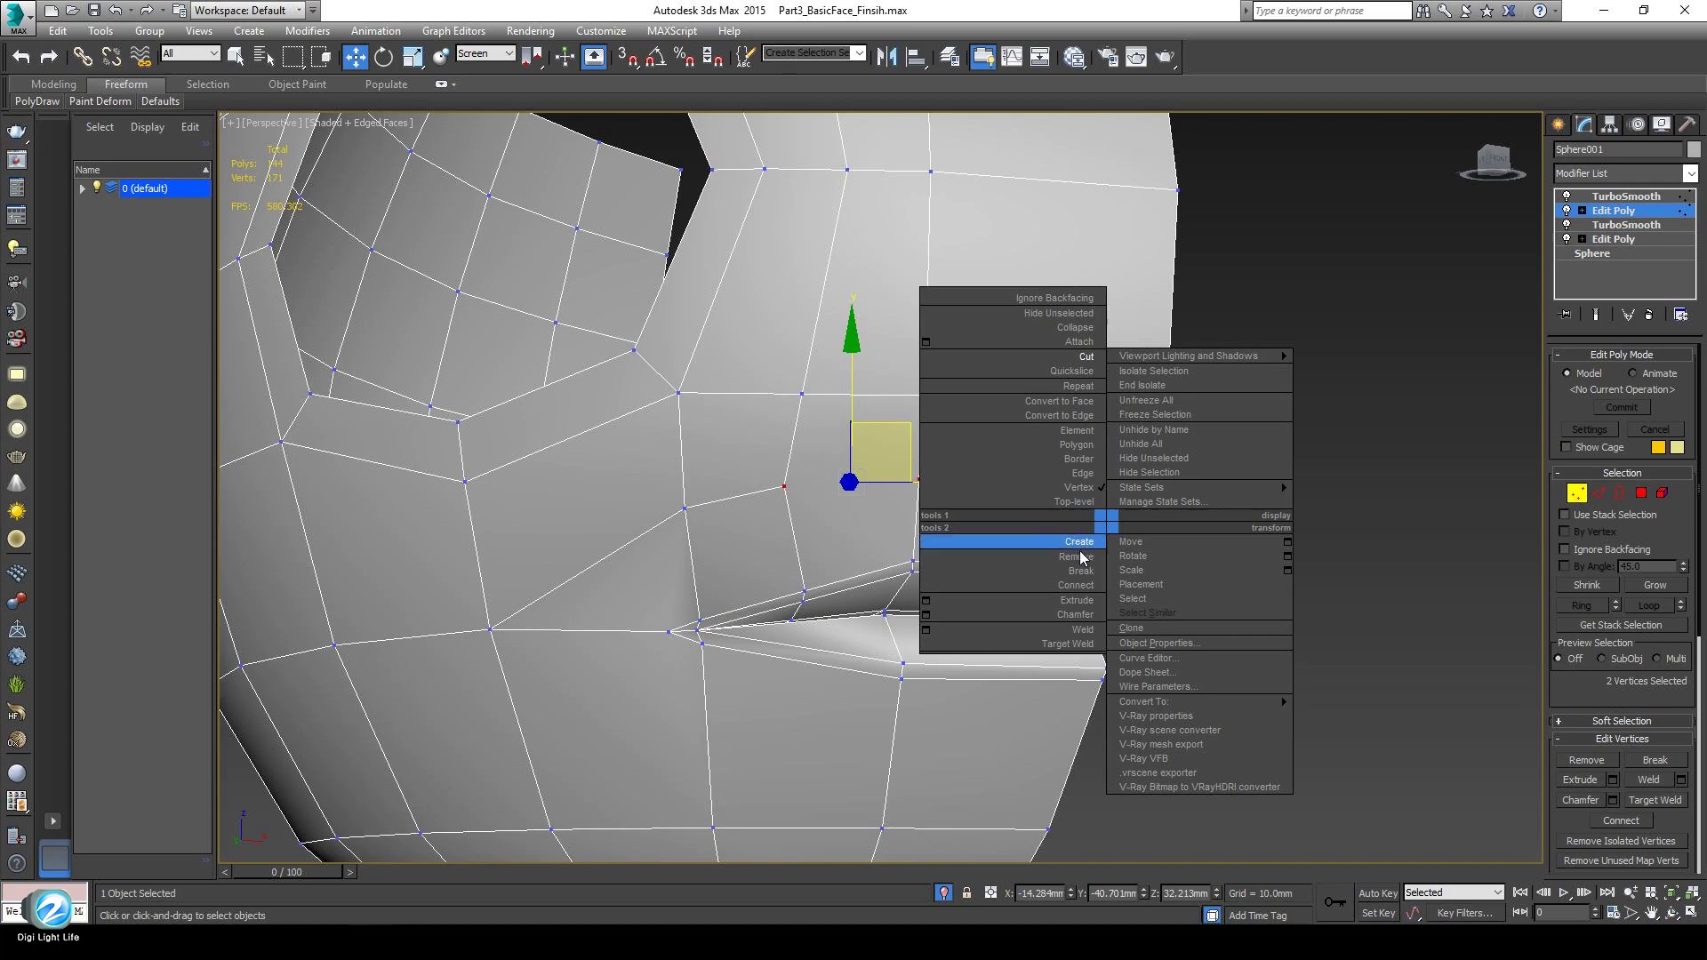
{"action": "left_click", "coordinate": [1082, 586]}
{"action": "middle_click_drag", "start_coordinate": [1012, 578], "coordinate": [901, 481], "text": "alt"}
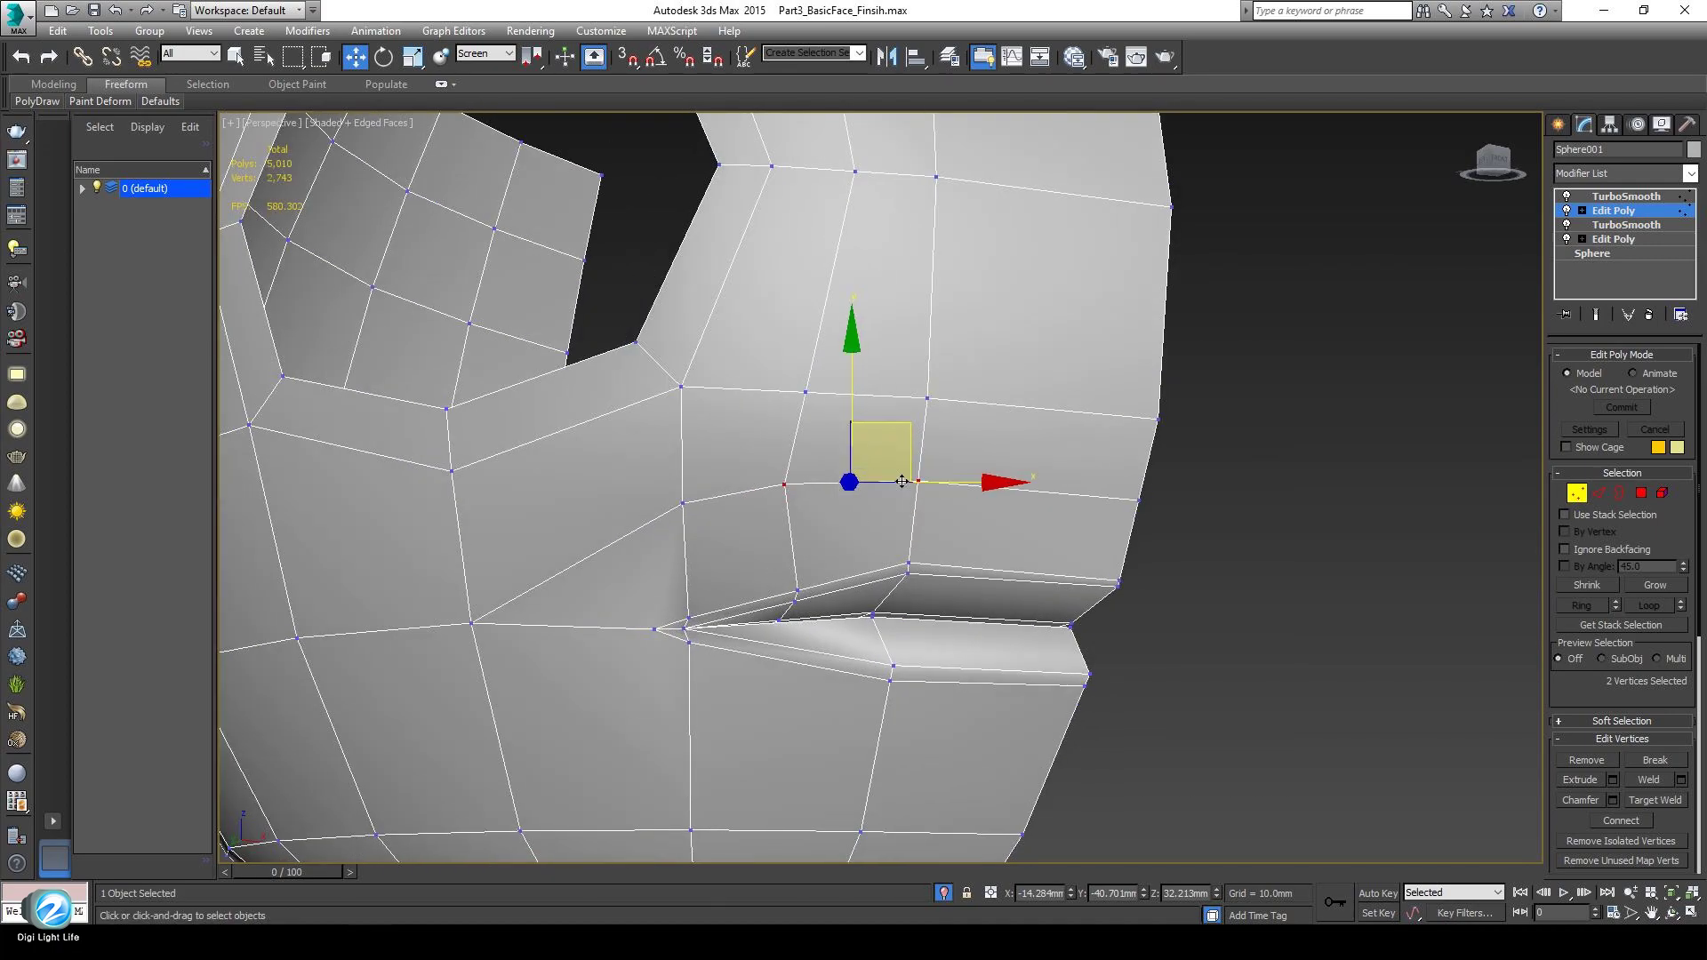
Examine the head mesh around the mouth, eye opening, side and back from several angles.
{"action": "left_click_drag", "start_coordinate": [768, 521], "coordinate": [768, 521]}
{"action": "middle_click_drag", "start_coordinate": [768, 521], "coordinate": [949, 341], "text": "alt"}
{"action": "left_click_drag", "start_coordinate": [949, 341], "coordinate": [557, 521]}
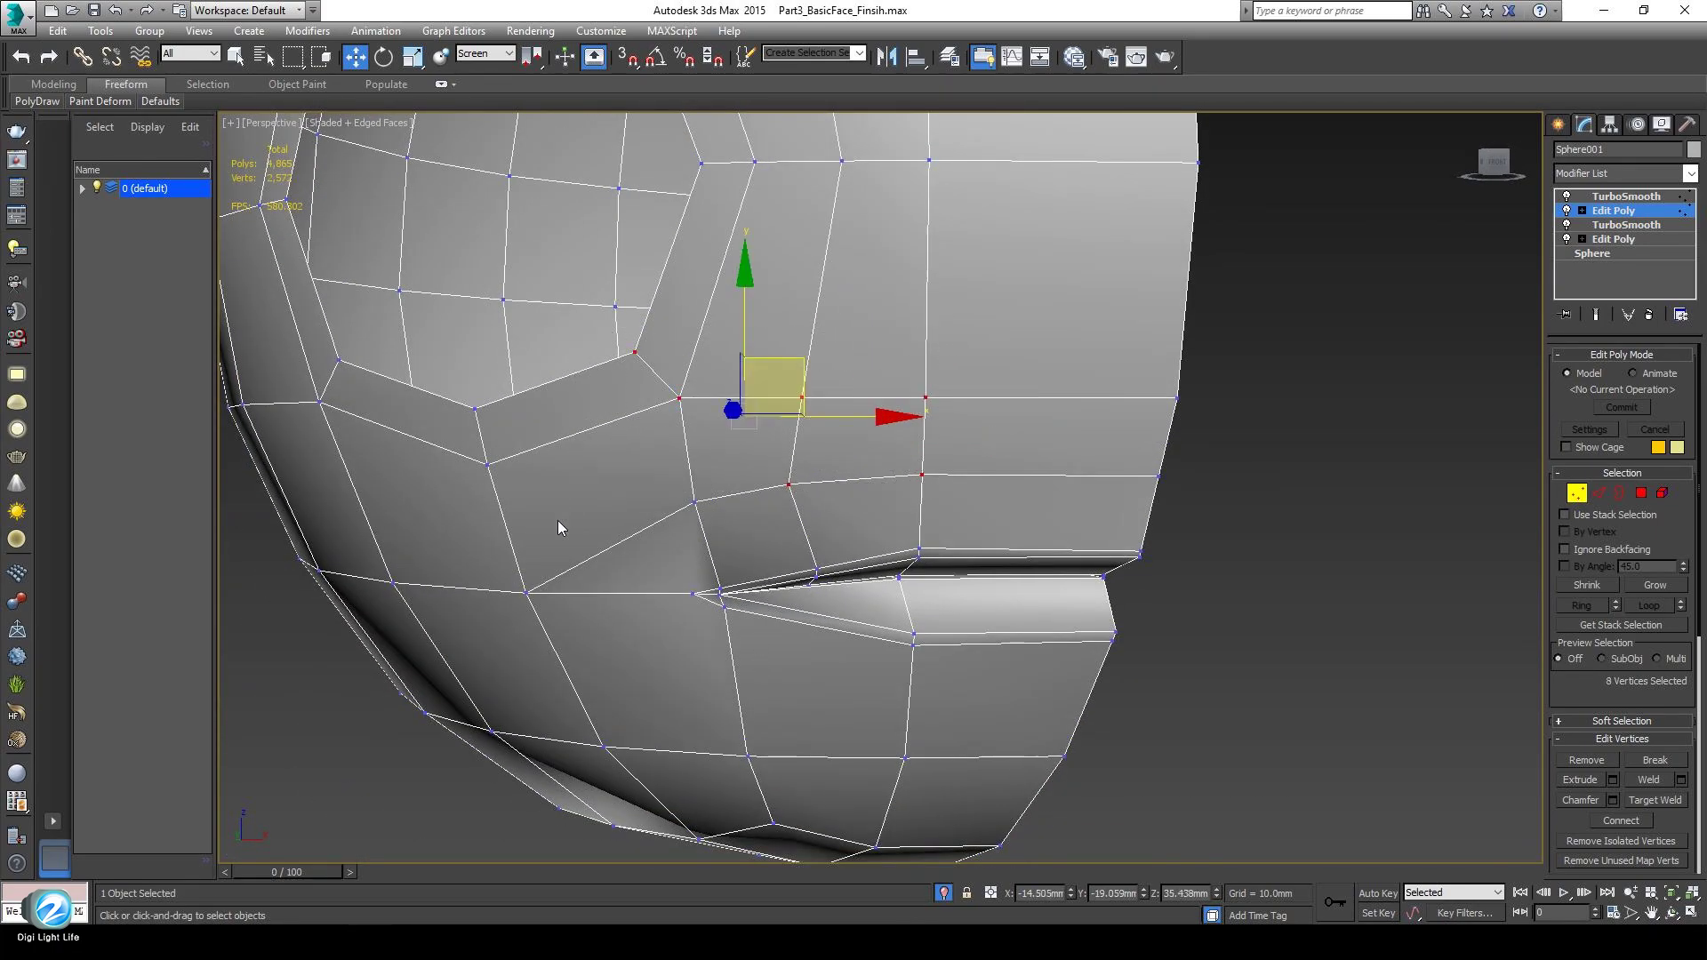
{"action": "scroll", "coordinate": [545, 609], "scroll_direction": "down", "scroll_amount": 6}
{"action": "middle_click_drag", "start_coordinate": [526, 660], "coordinate": [358, 496], "text": "alt"}
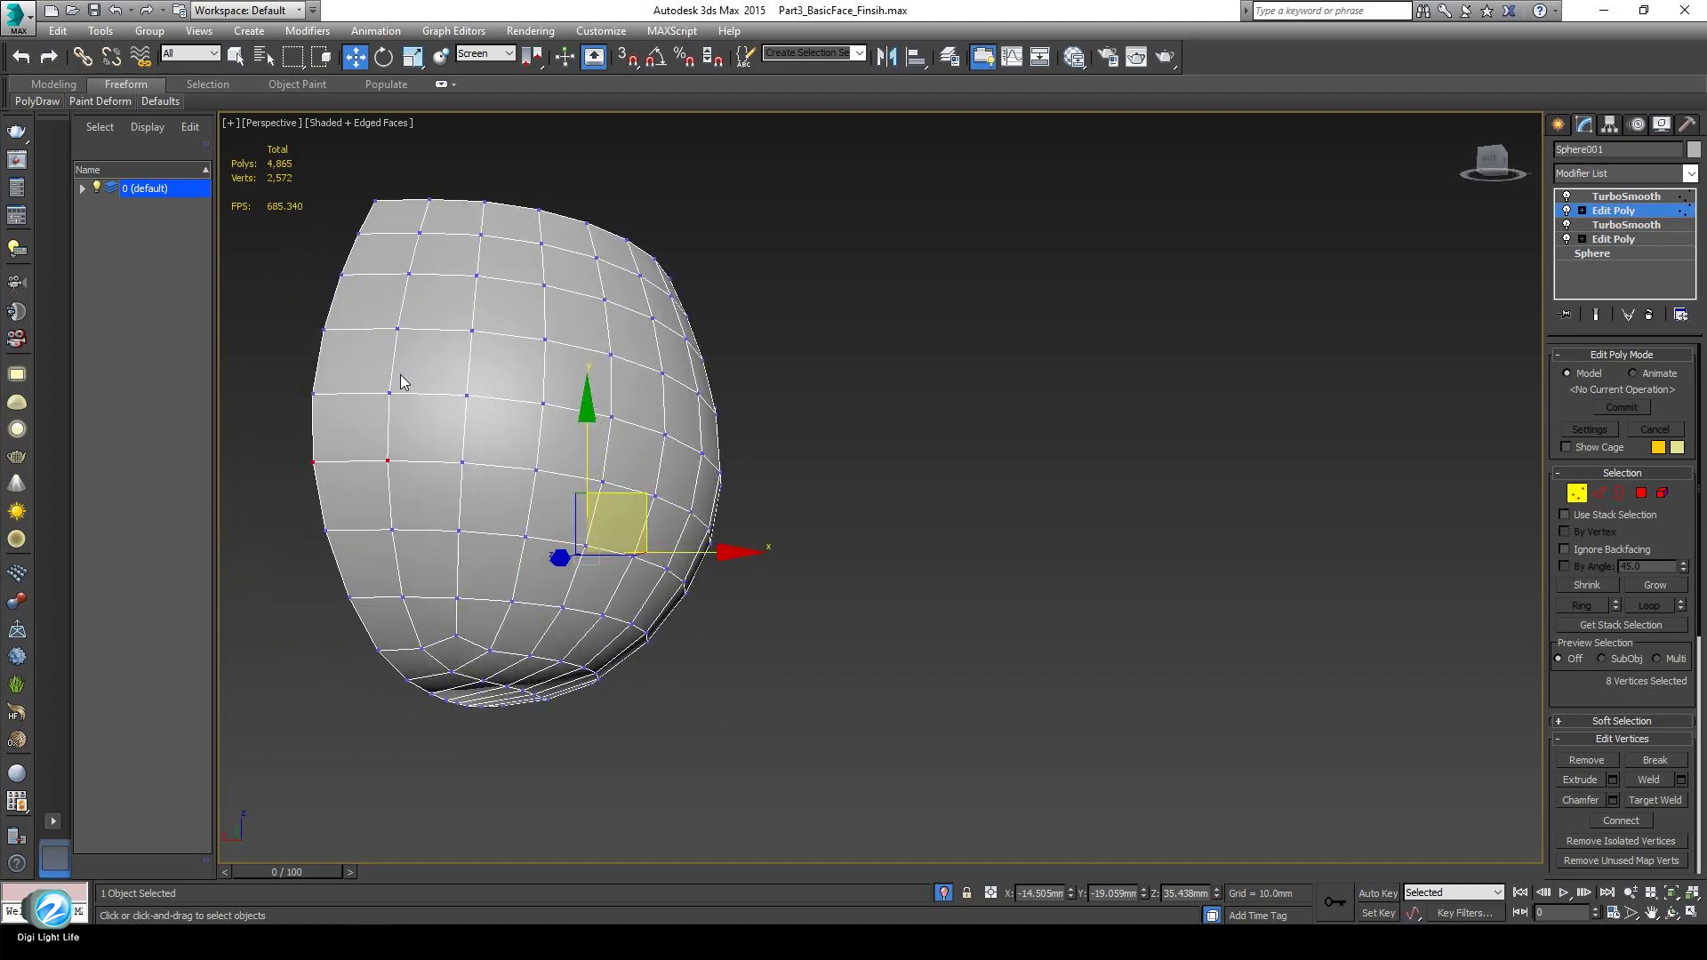
{"action": "middle_click_drag", "start_coordinate": [819, 661], "coordinate": [722, 656], "text": "alt"}
{"action": "middle_click_drag", "start_coordinate": [544, 619], "coordinate": [718, 653]}
{"action": "scroll", "coordinate": [517, 606], "scroll_direction": "up", "scroll_amount": 3}
{"action": "scroll", "coordinate": [729, 641], "scroll_direction": "up", "scroll_amount": 5}
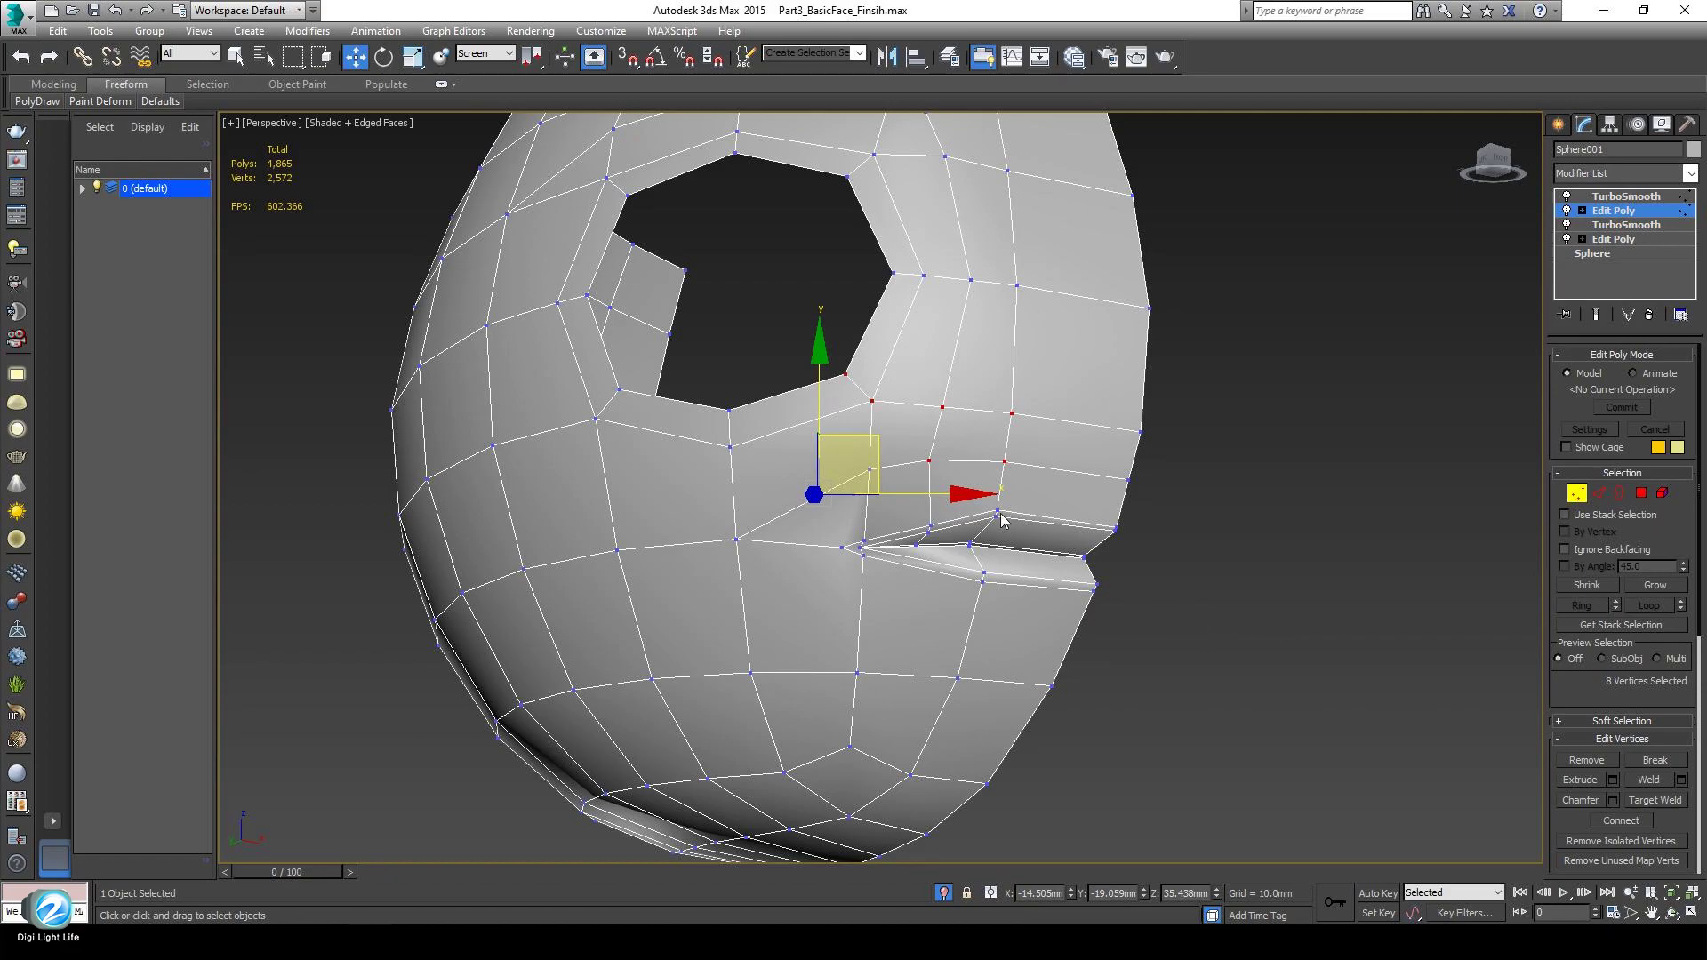
{"action": "middle_click_drag", "start_coordinate": [1002, 521], "coordinate": [834, 466], "text": "alt"}
{"action": "middle_click_drag", "start_coordinate": [663, 513], "coordinate": [438, 408], "text": "alt"}
{"action": "scroll", "coordinate": [548, 485], "scroll_direction": "up", "scroll_amount": 5}
{"action": "scroll", "coordinate": [461, 477], "scroll_direction": "down", "scroll_amount": 6}
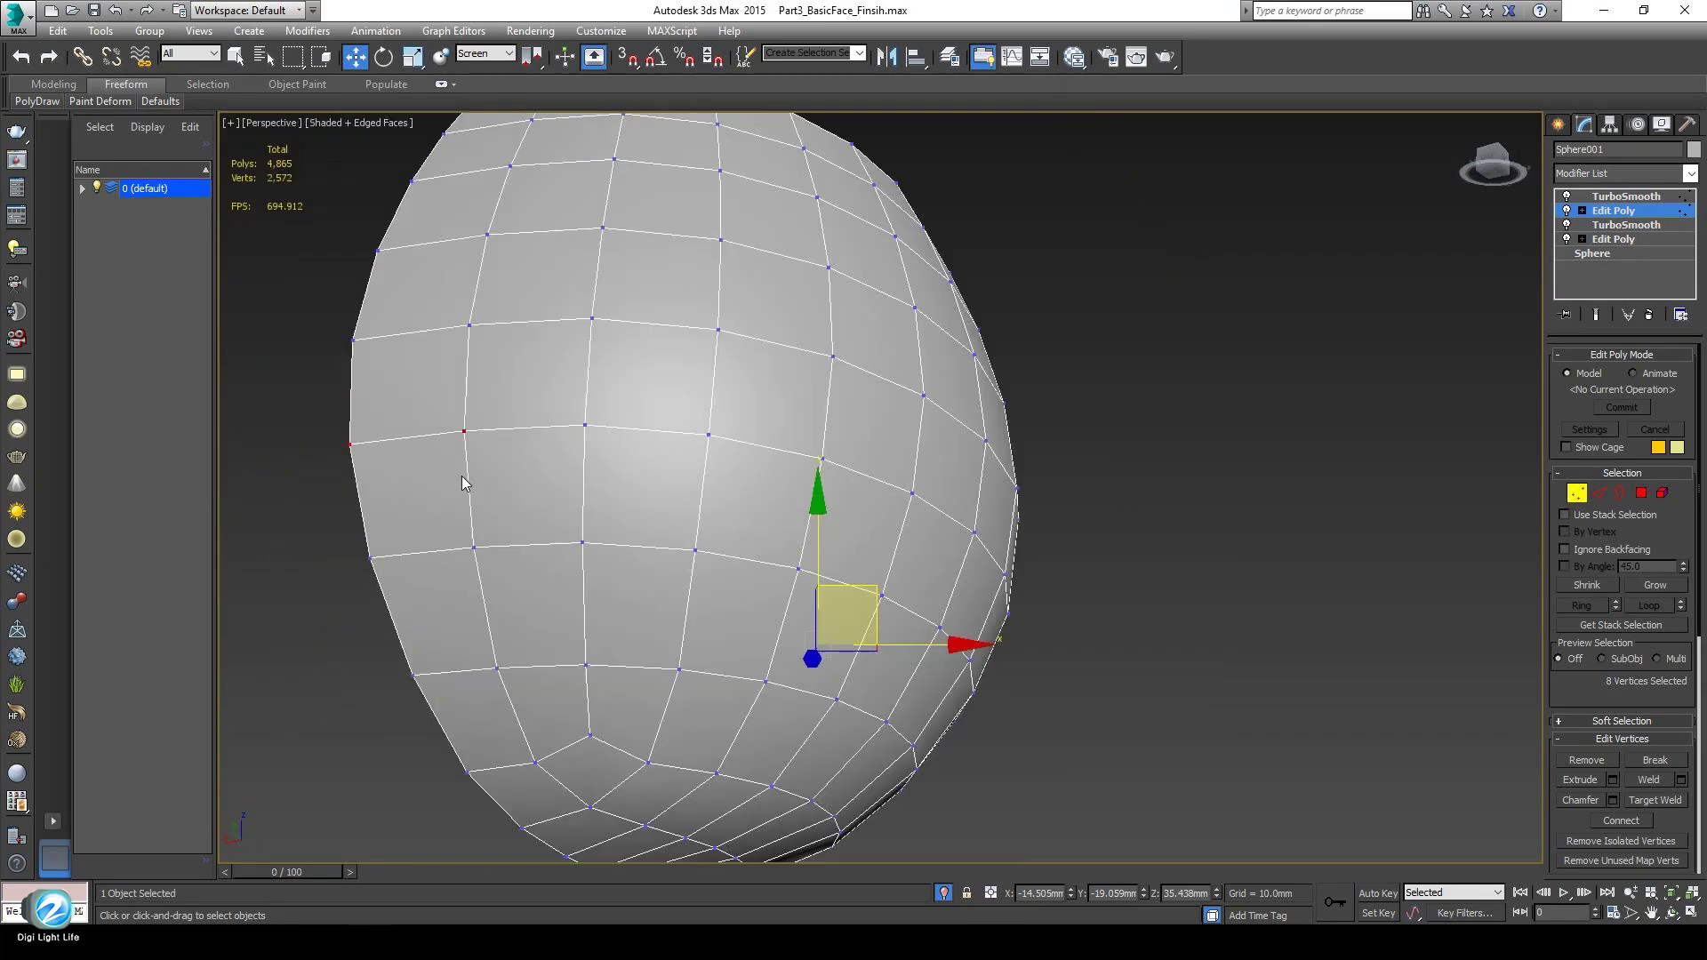
{"action": "middle_click_drag", "start_coordinate": [462, 476], "coordinate": [659, 566], "text": "alt"}
{"action": "scroll", "coordinate": [659, 567], "scroll_direction": "up", "scroll_amount": 3}
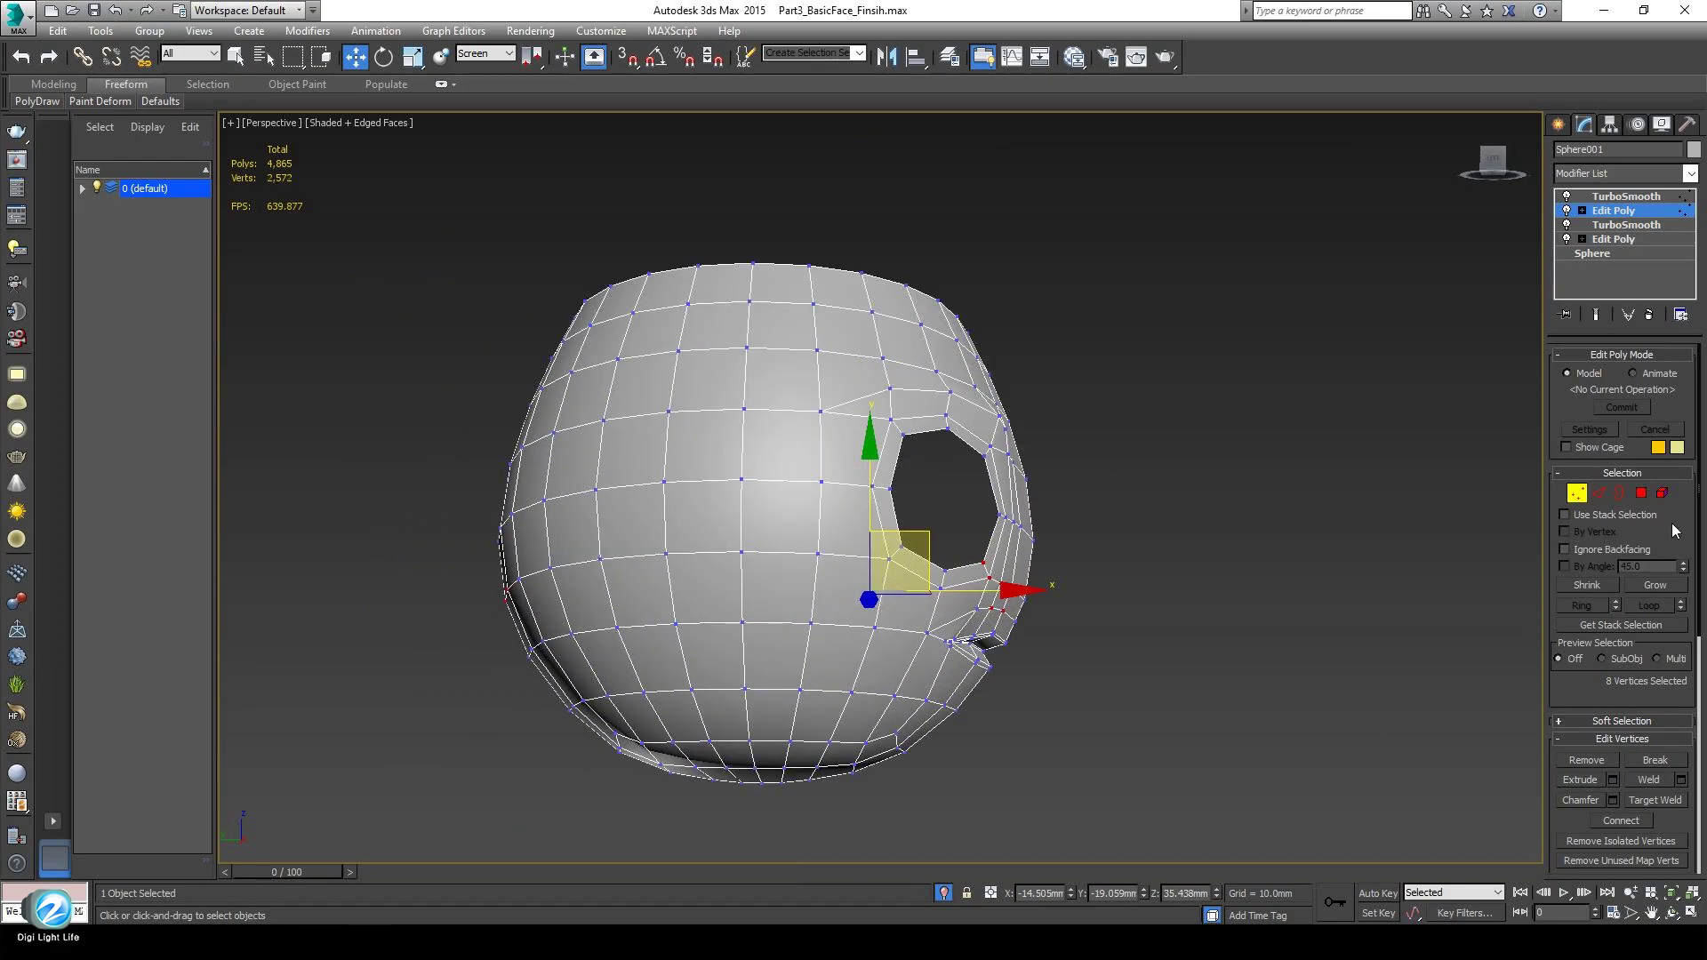
At polygon level, select the back half of the head, invert the selection to the face half, and hide the unselected polygons.
{"action": "left_click", "coordinate": [1641, 494]}
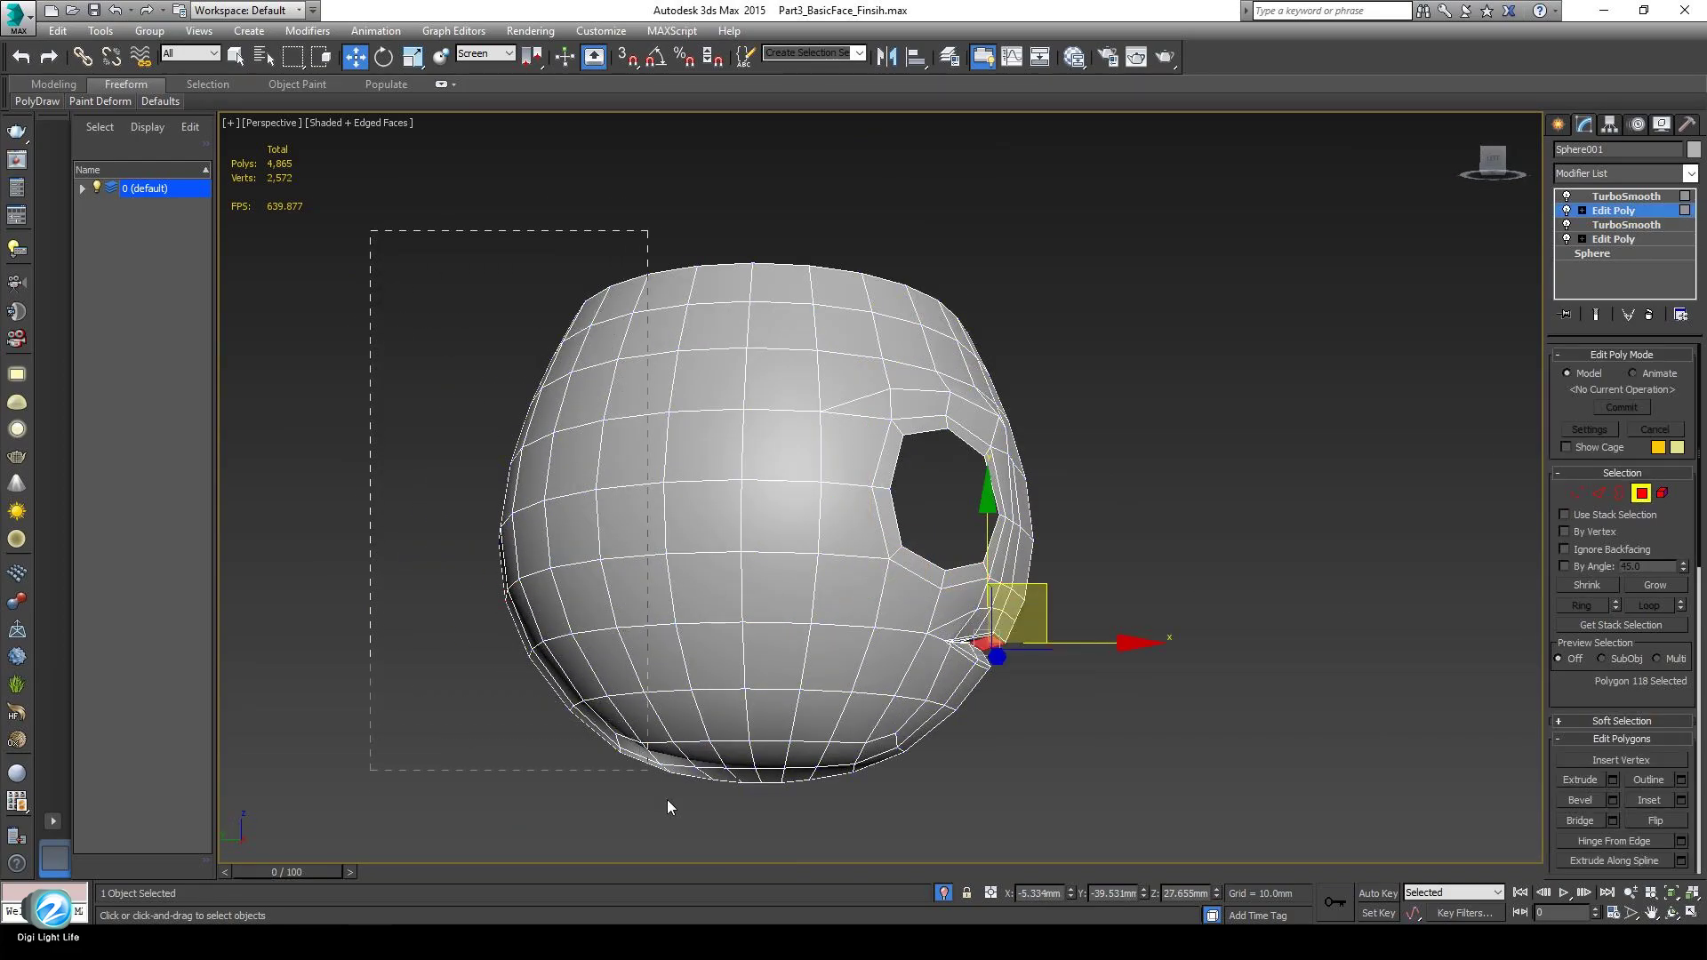
{"action": "left_click_drag", "start_coordinate": [737, 851], "coordinate": [737, 851]}
{"action": "middle_click_drag", "start_coordinate": [736, 851], "coordinate": [738, 773], "text": "alt"}
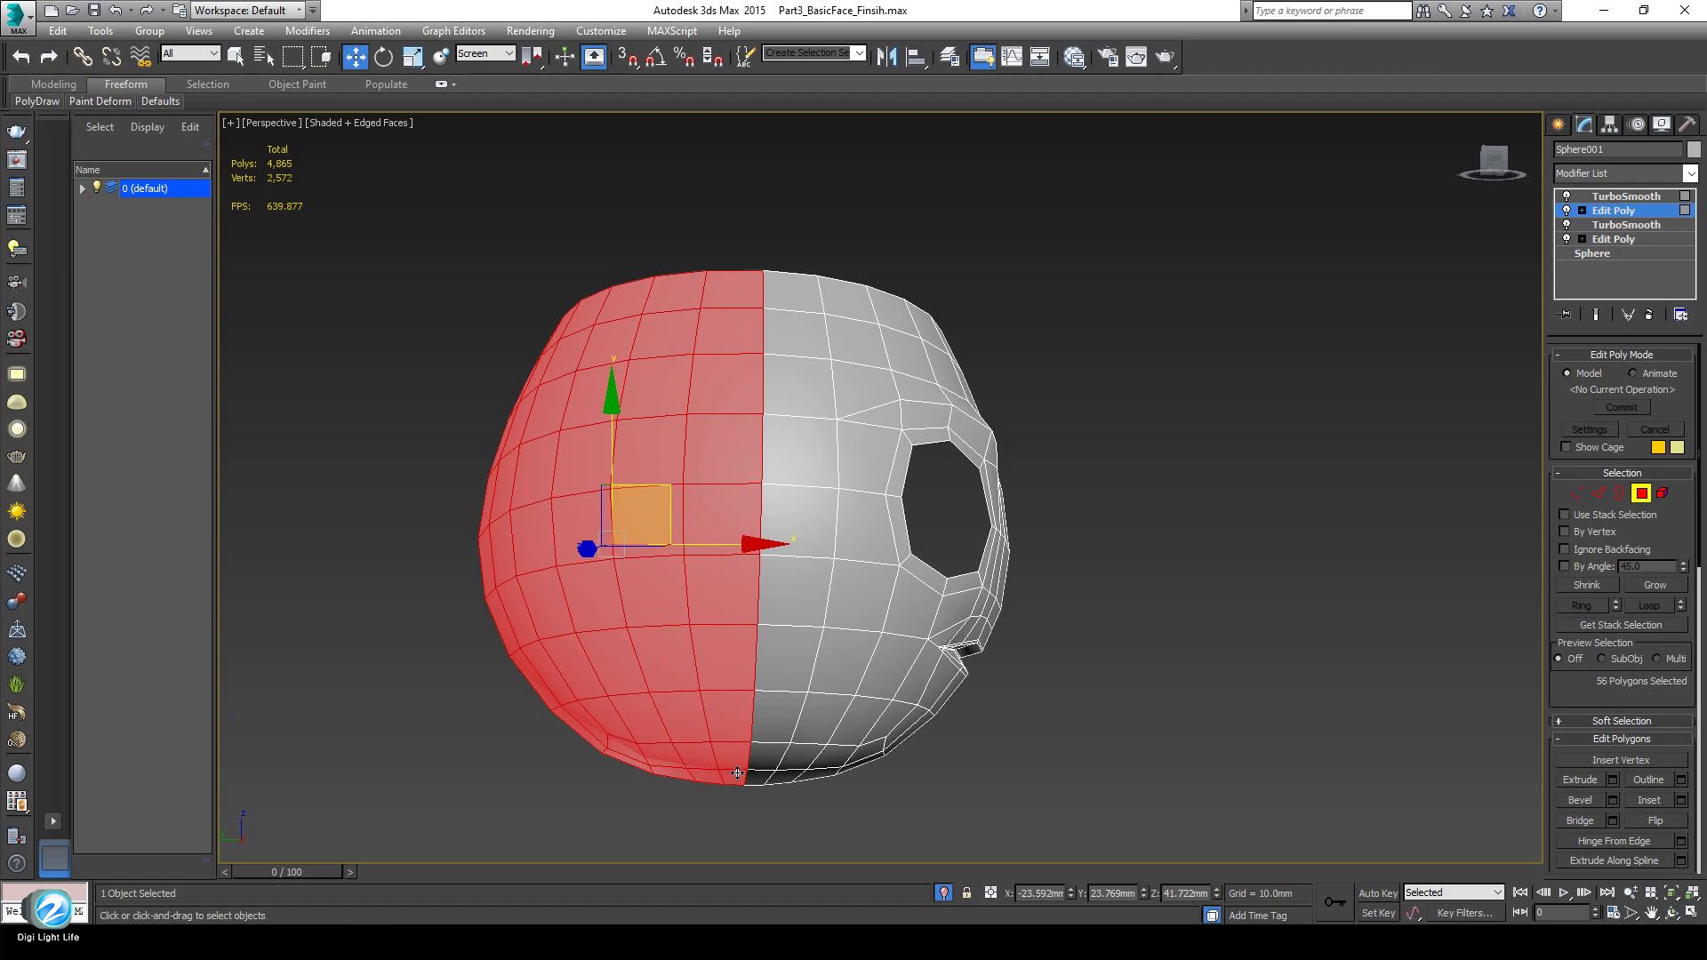
{"action": "key", "text": "ctrl+i"}
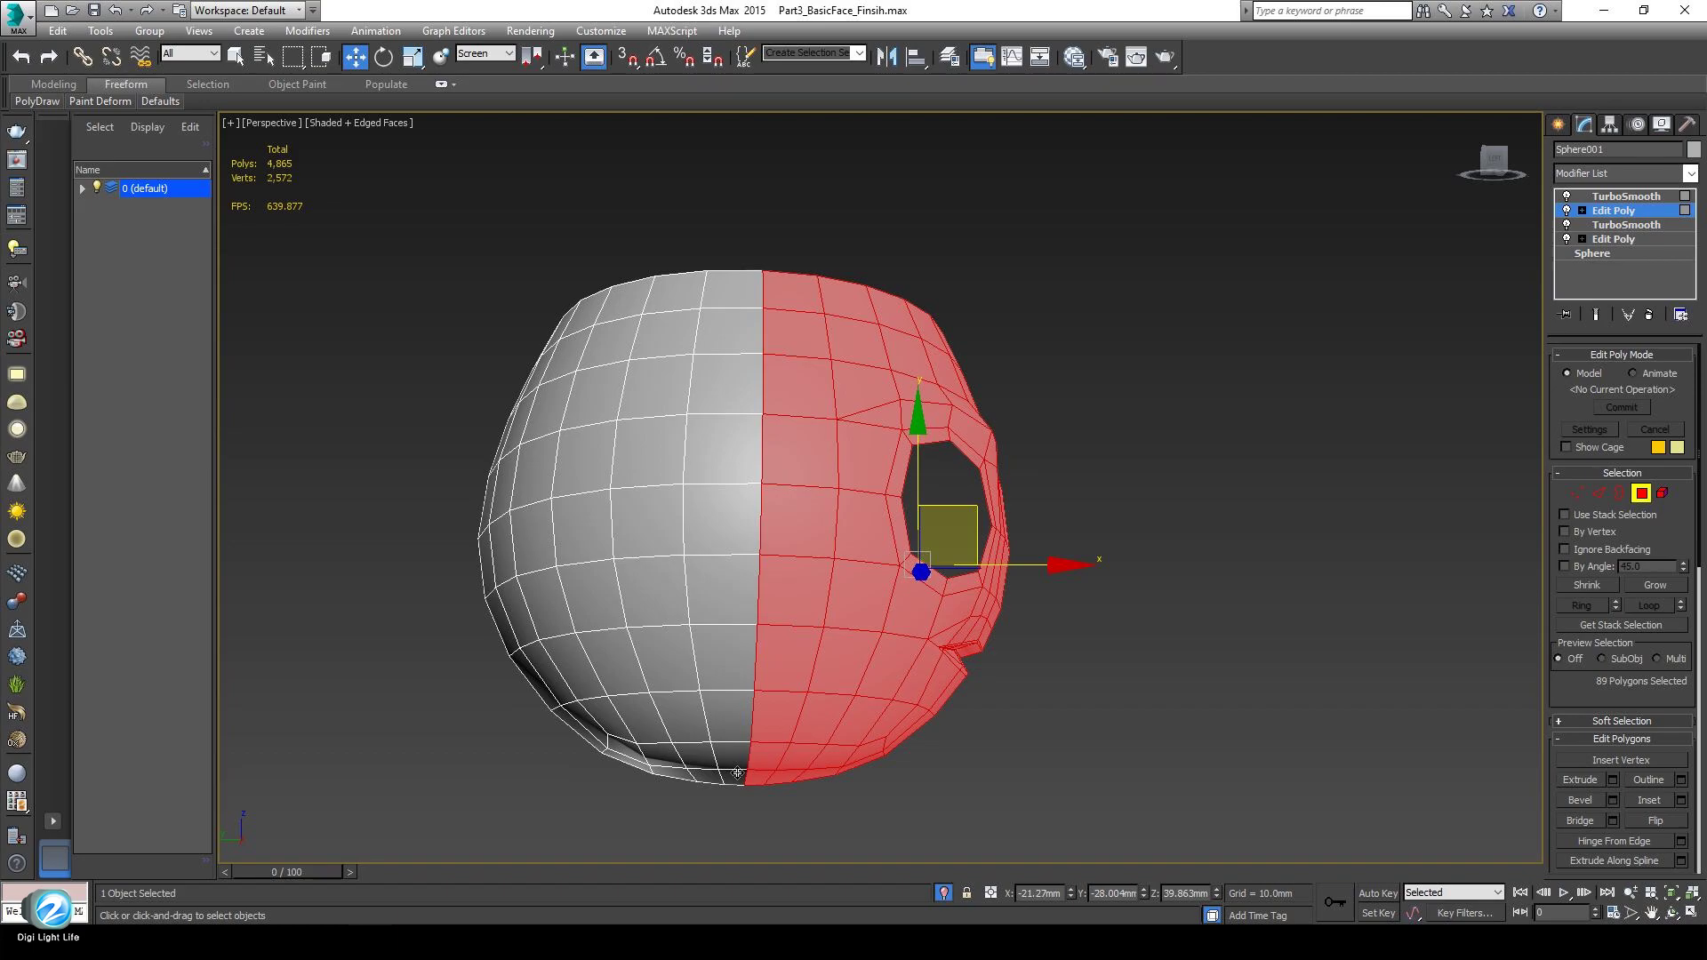
{"action": "right_click", "coordinate": [1231, 583]}
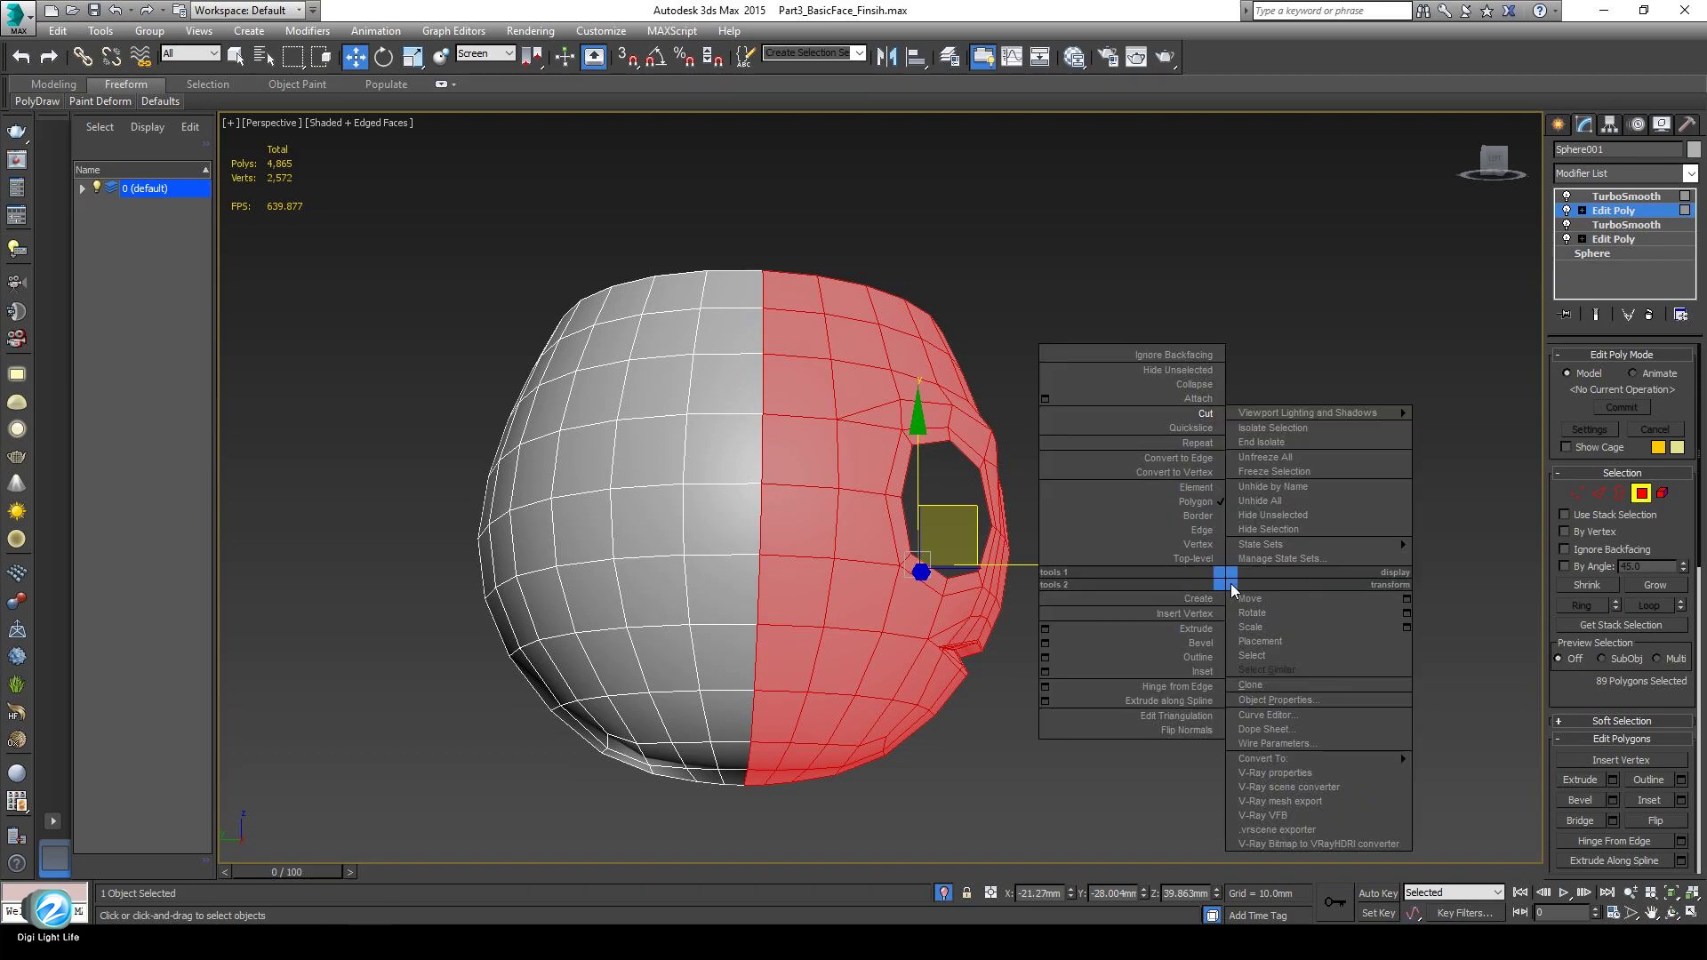
{"action": "left_click", "coordinate": [1156, 386]}
{"action": "middle_click_drag", "start_coordinate": [1113, 413], "coordinate": [696, 652], "text": "alt"}
{"action": "scroll", "coordinate": [801, 694], "scroll_direction": "up", "scroll_amount": 3}
{"action": "scroll", "coordinate": [739, 648], "scroll_direction": "up", "scroll_amount": 2}
{"action": "scroll", "coordinate": [718, 613], "scroll_direction": "up", "scroll_amount": 2}
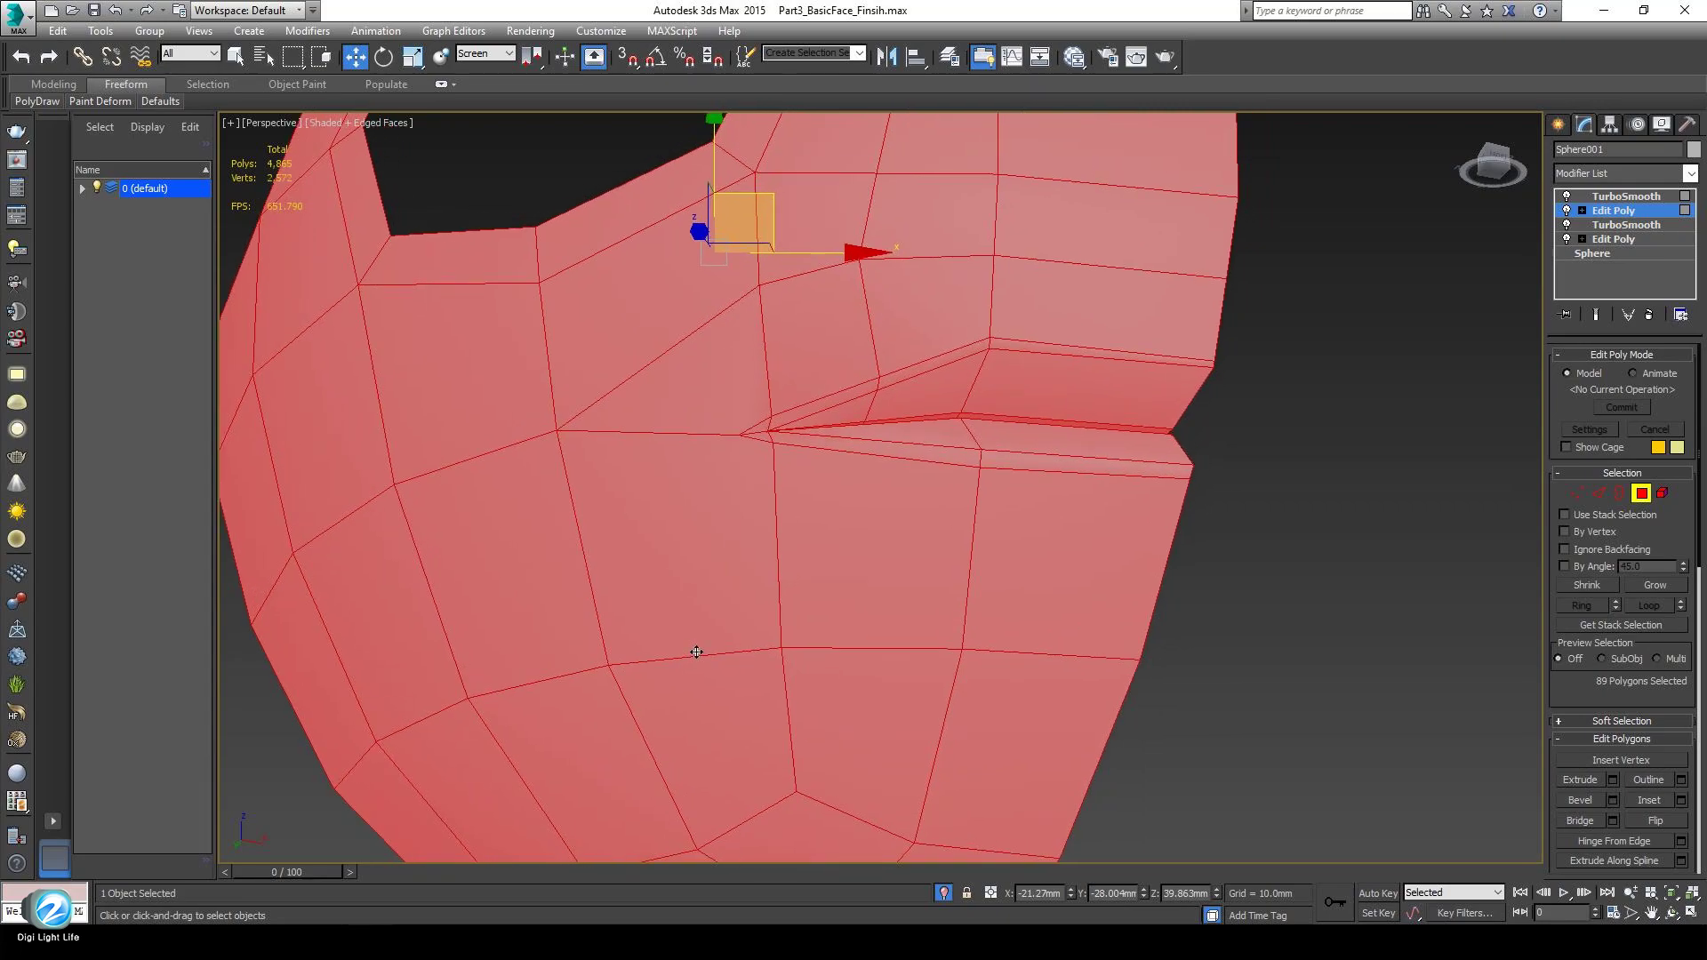
Connect the three vertical edges below the lower lip with a horizontal edge running to the symmetry line.
{"action": "left_click", "coordinate": [1604, 491]}
{"action": "left_click_drag", "start_coordinate": [695, 539], "coordinate": [689, 543]}
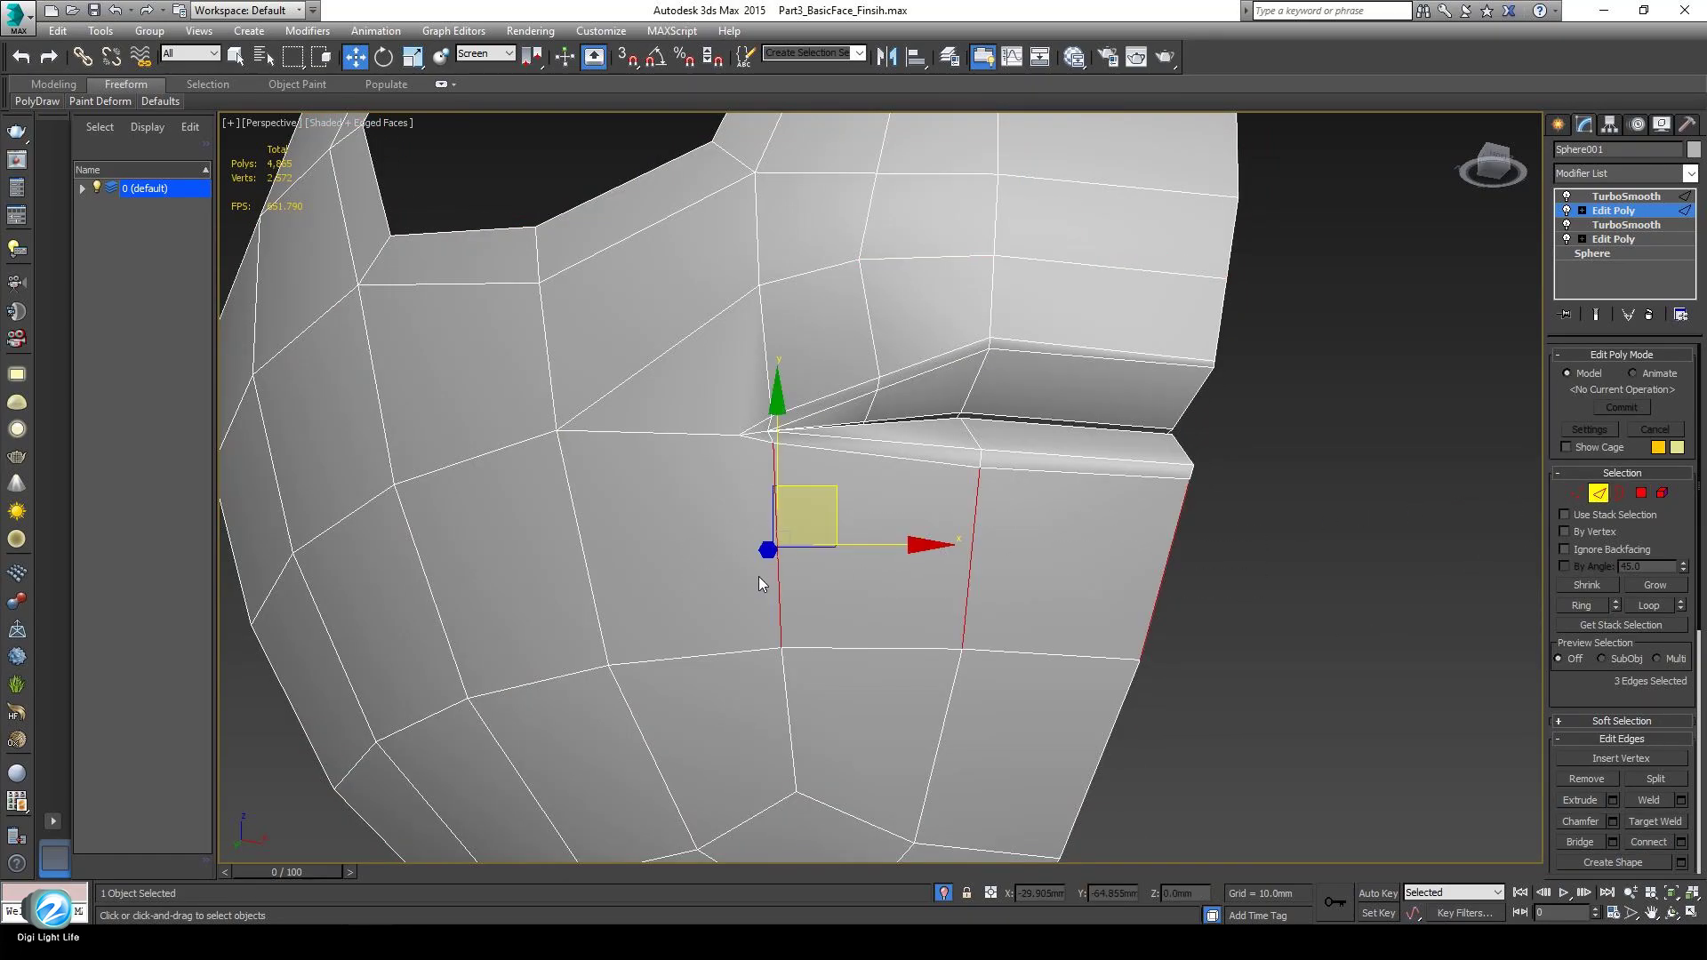
{"action": "middle_click_drag", "start_coordinate": [762, 583], "coordinate": [835, 599], "text": "alt"}
{"action": "right_click", "coordinate": [1381, 562]}
{"action": "left_click", "coordinate": [1349, 627]}
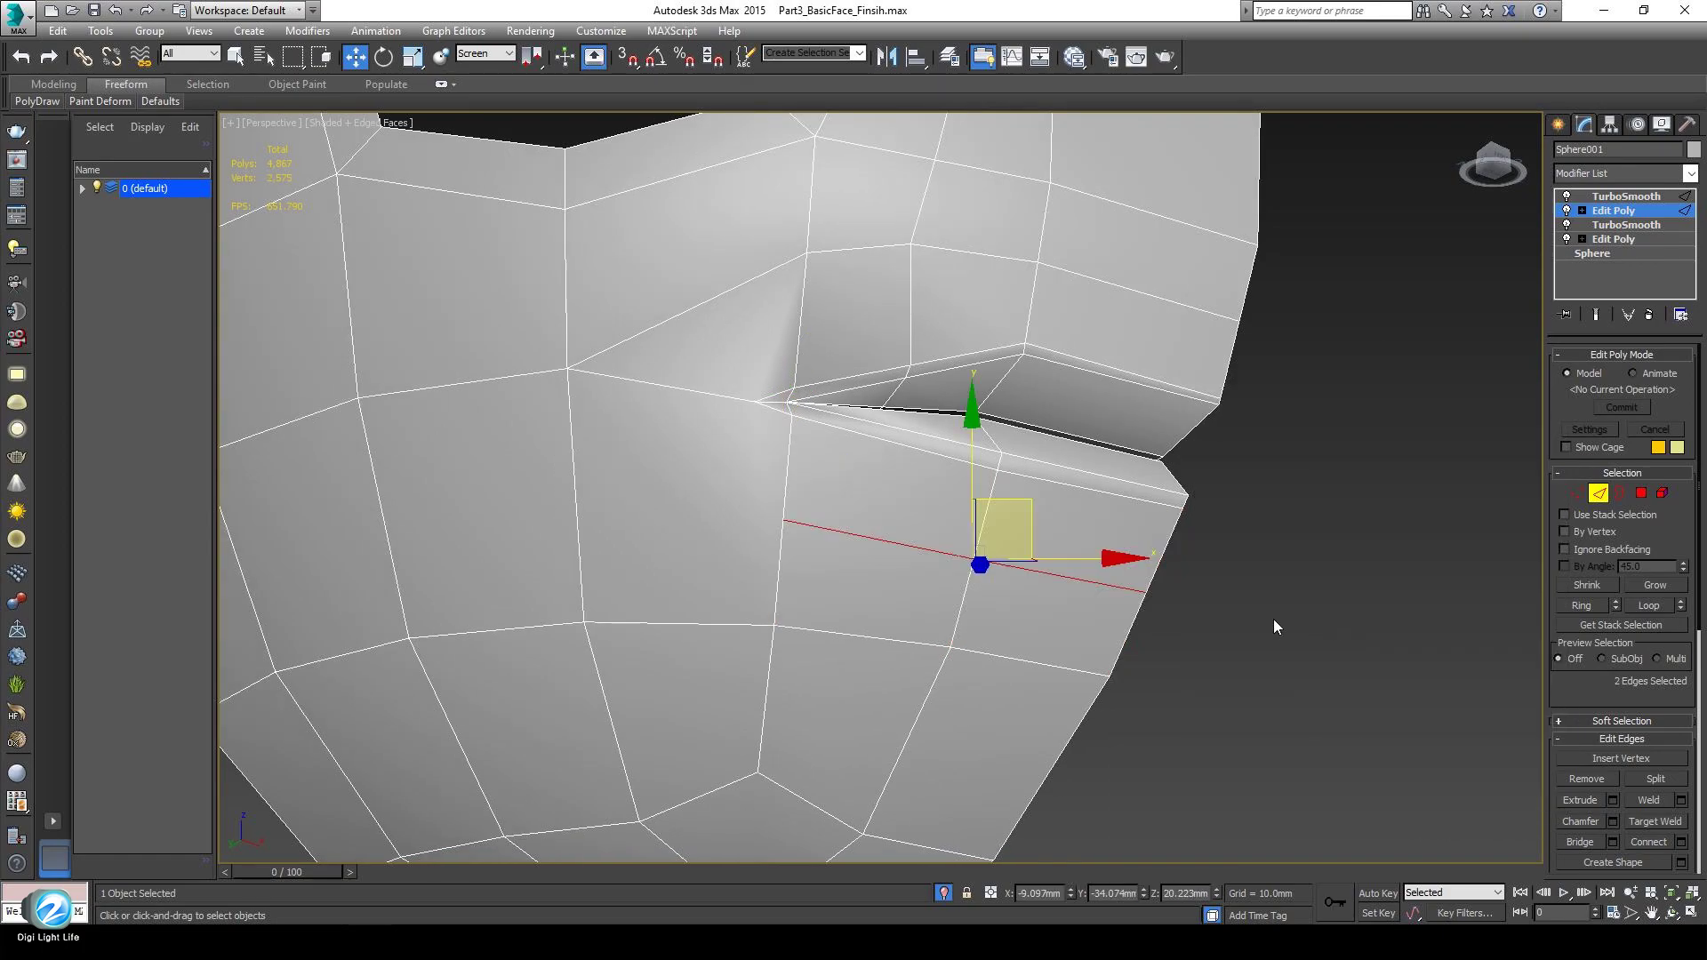
Connect the outer end vertex of the new edge below the lip to the cheek vertex beside the mouth corner.
{"action": "left_click", "coordinate": [1577, 492]}
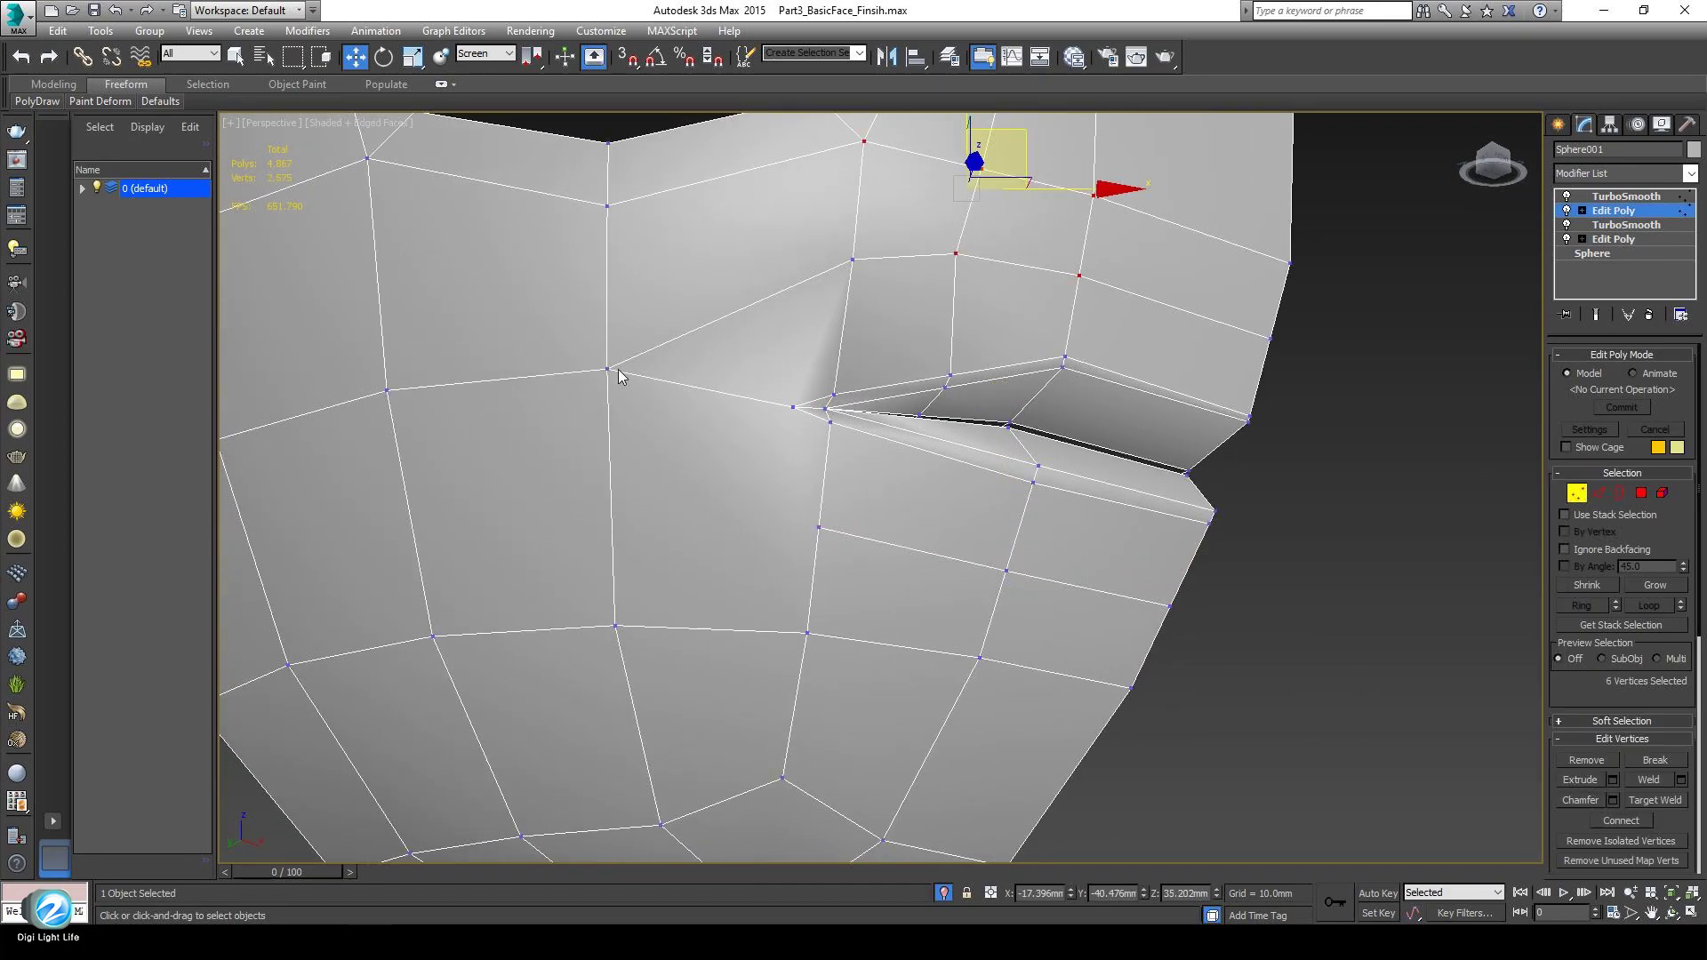
{"action": "left_click_drag", "start_coordinate": [706, 454], "coordinate": [716, 462]}
{"action": "left_click_drag", "start_coordinate": [787, 502], "coordinate": [855, 564], "text": "ctrl"}
{"action": "right_click", "coordinate": [1245, 501]}
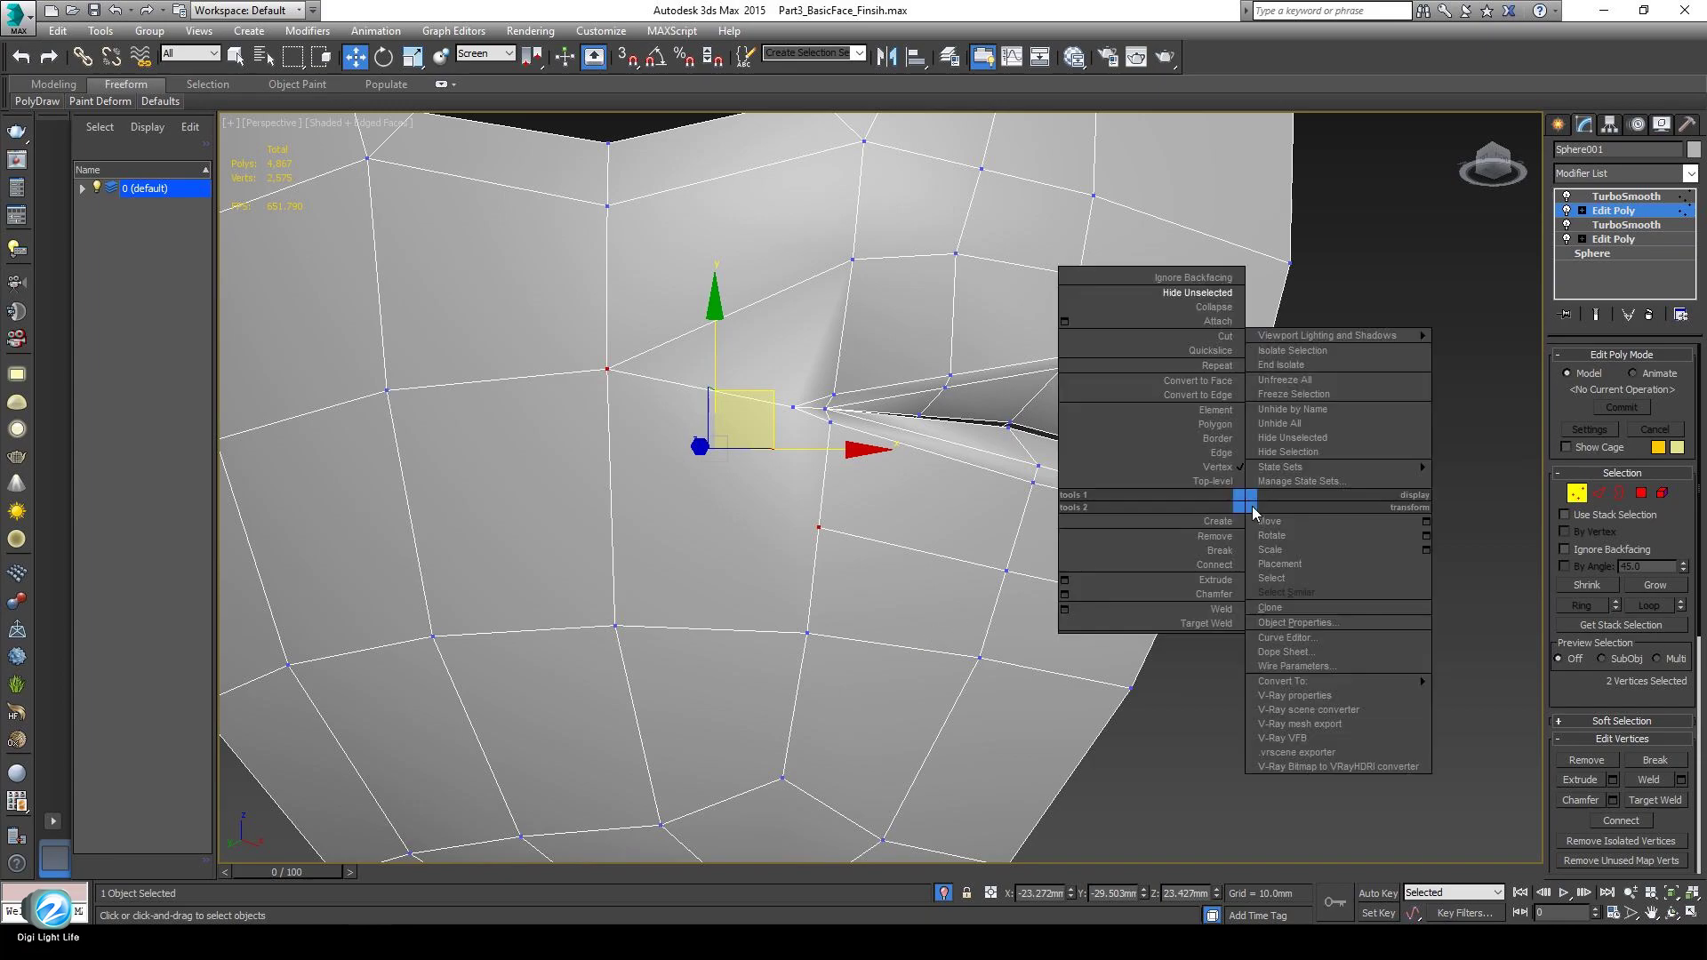
{"action": "left_click", "coordinate": [1205, 553]}
Examine the edge flow around the mouth corner and lower lip from the front, side and below.
{"action": "scroll", "coordinate": [772, 585], "scroll_direction": "down", "scroll_amount": 3}
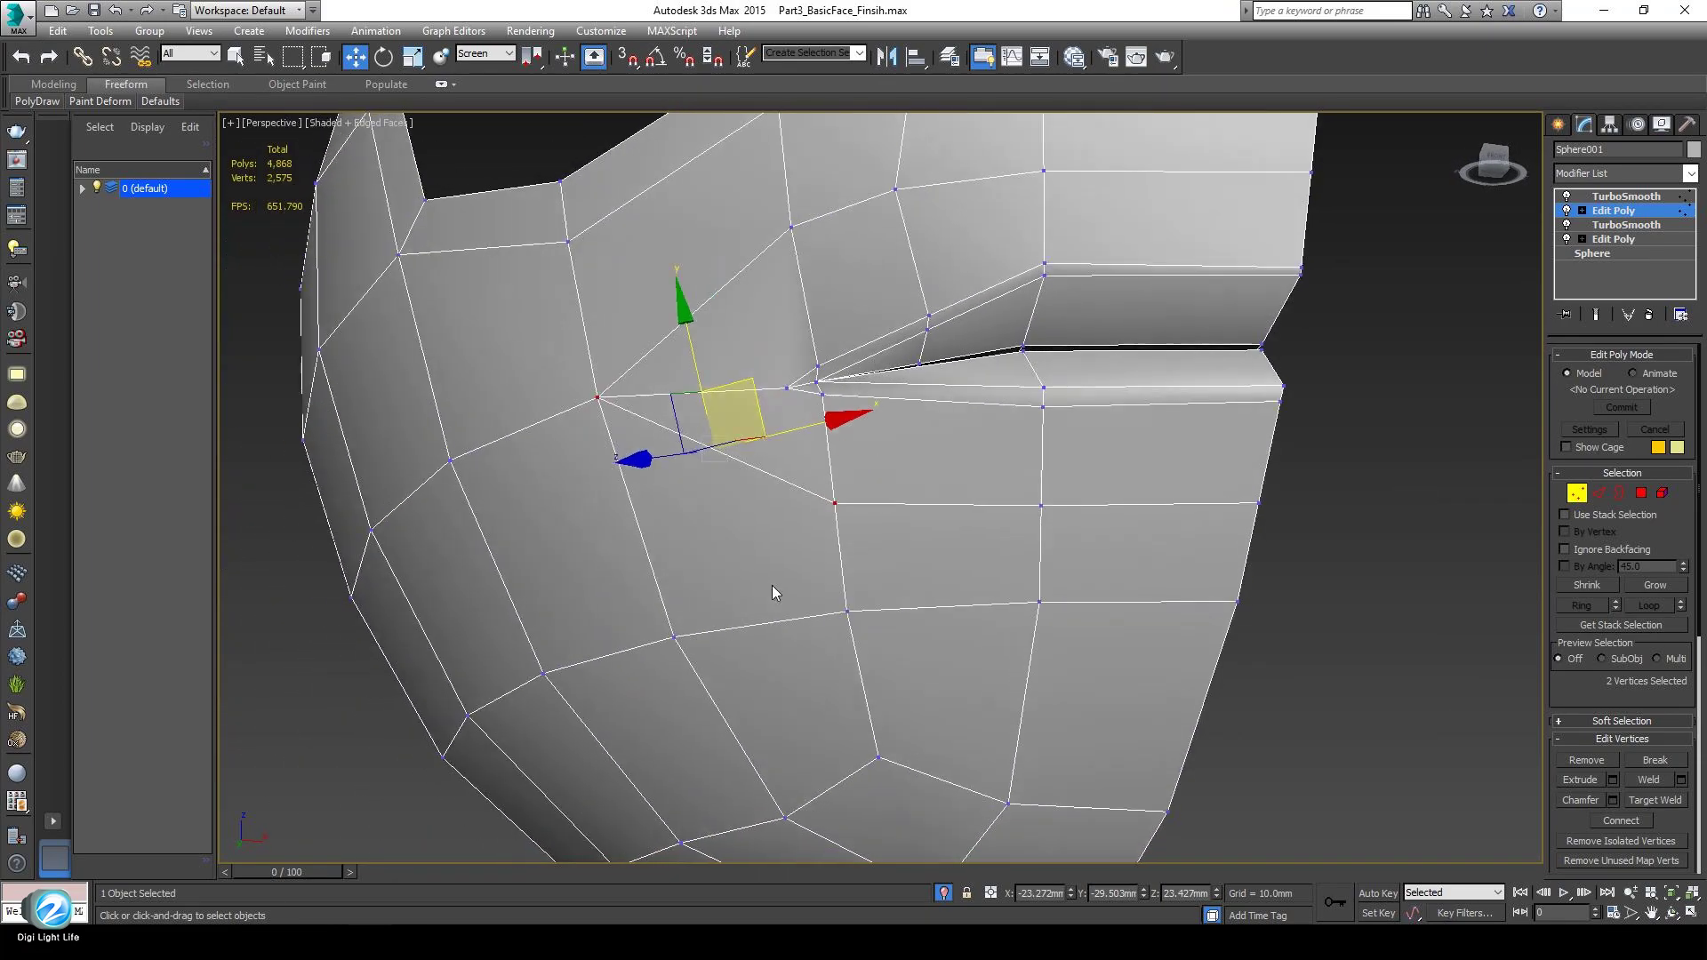
{"action": "scroll", "coordinate": [777, 627], "scroll_direction": "up", "scroll_amount": 5}
{"action": "scroll", "coordinate": [798, 633], "scroll_direction": "down", "scroll_amount": 4}
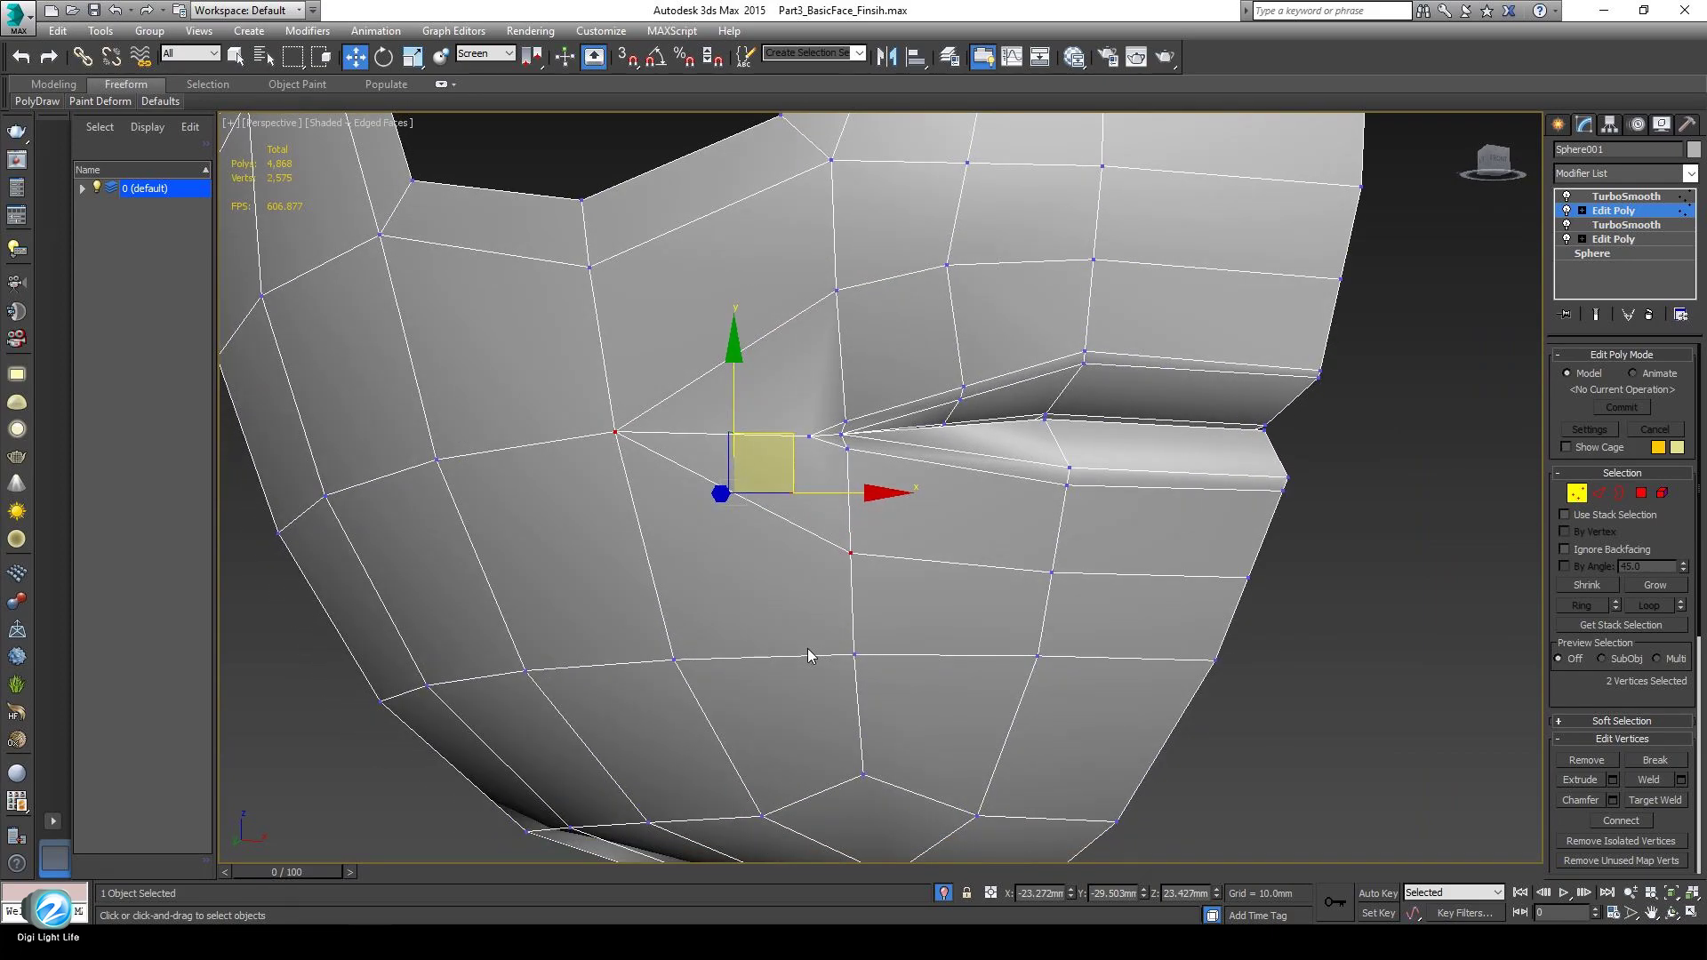
{"action": "mouse_move", "coordinate": [807, 648]}
{"action": "middle_mouse_down", "text": "alt"}
{"action": "mouse_move", "coordinate": [882, 652]}
{"action": "mouse_move", "coordinate": [841, 648]}
{"action": "middle_mouse_up", "text": "alt"}
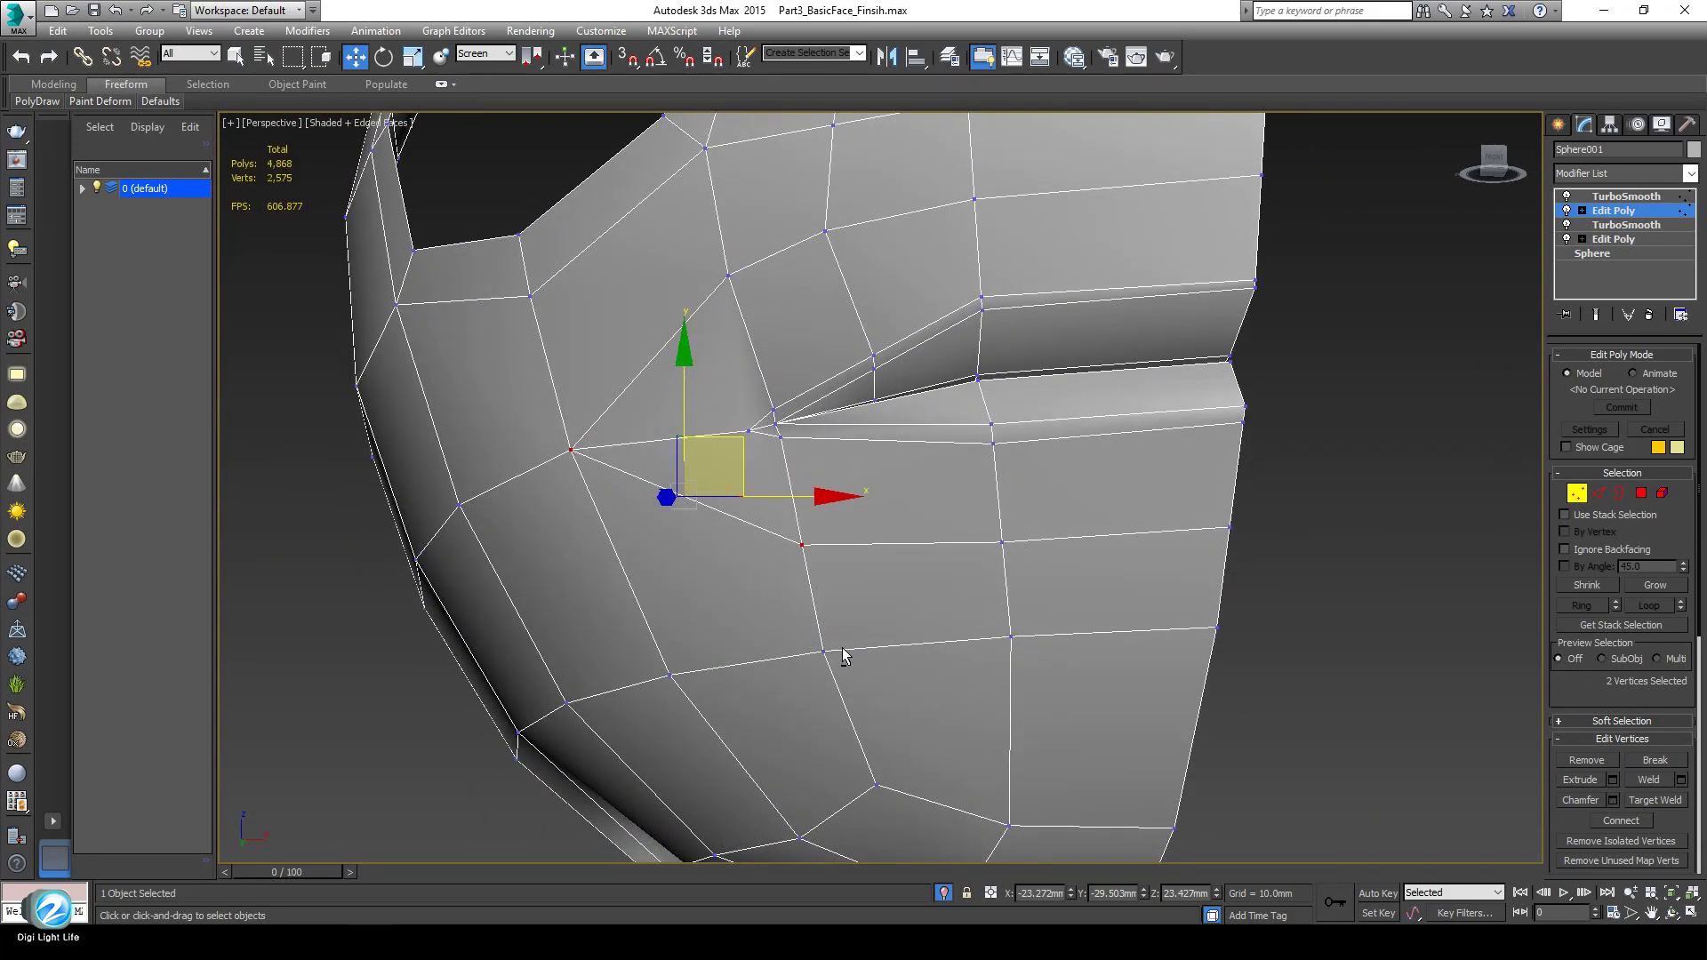
{"action": "middle_click_drag", "start_coordinate": [853, 573], "coordinate": [1010, 610], "text": "alt"}
{"action": "scroll", "coordinate": [872, 605], "scroll_direction": "down", "scroll_amount": 4}
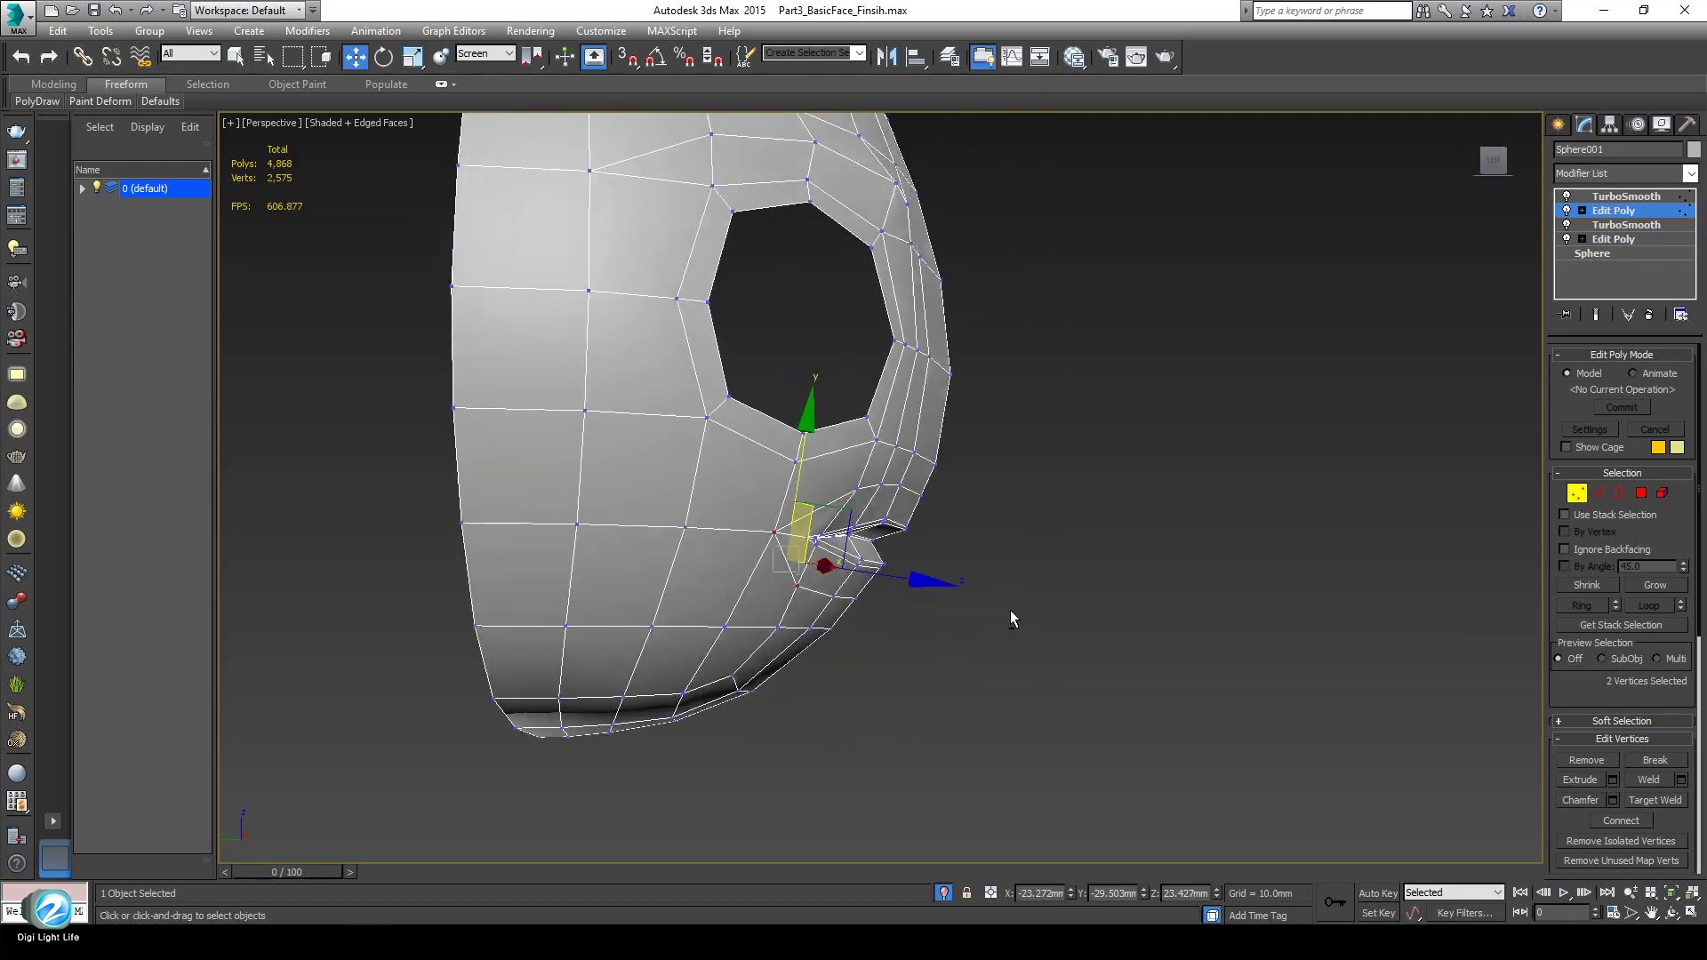
{"action": "scroll", "coordinate": [902, 578], "scroll_direction": "up", "scroll_amount": 6}
{"action": "mouse_move", "coordinate": [834, 546]}
{"action": "middle_mouse_down", "text": "alt"}
{"action": "mouse_move", "coordinate": [858, 607]}
{"action": "mouse_move", "coordinate": [945, 539]}
{"action": "mouse_move", "coordinate": [780, 569]}
{"action": "mouse_move", "coordinate": [788, 591]}
{"action": "mouse_move", "coordinate": [841, 553]}
{"action": "middle_mouse_up", "text": "alt"}
{"action": "scroll", "coordinate": [943, 537], "scroll_direction": "down", "scroll_amount": 3}
{"action": "scroll", "coordinate": [859, 554], "scroll_direction": "up", "scroll_amount": 3}
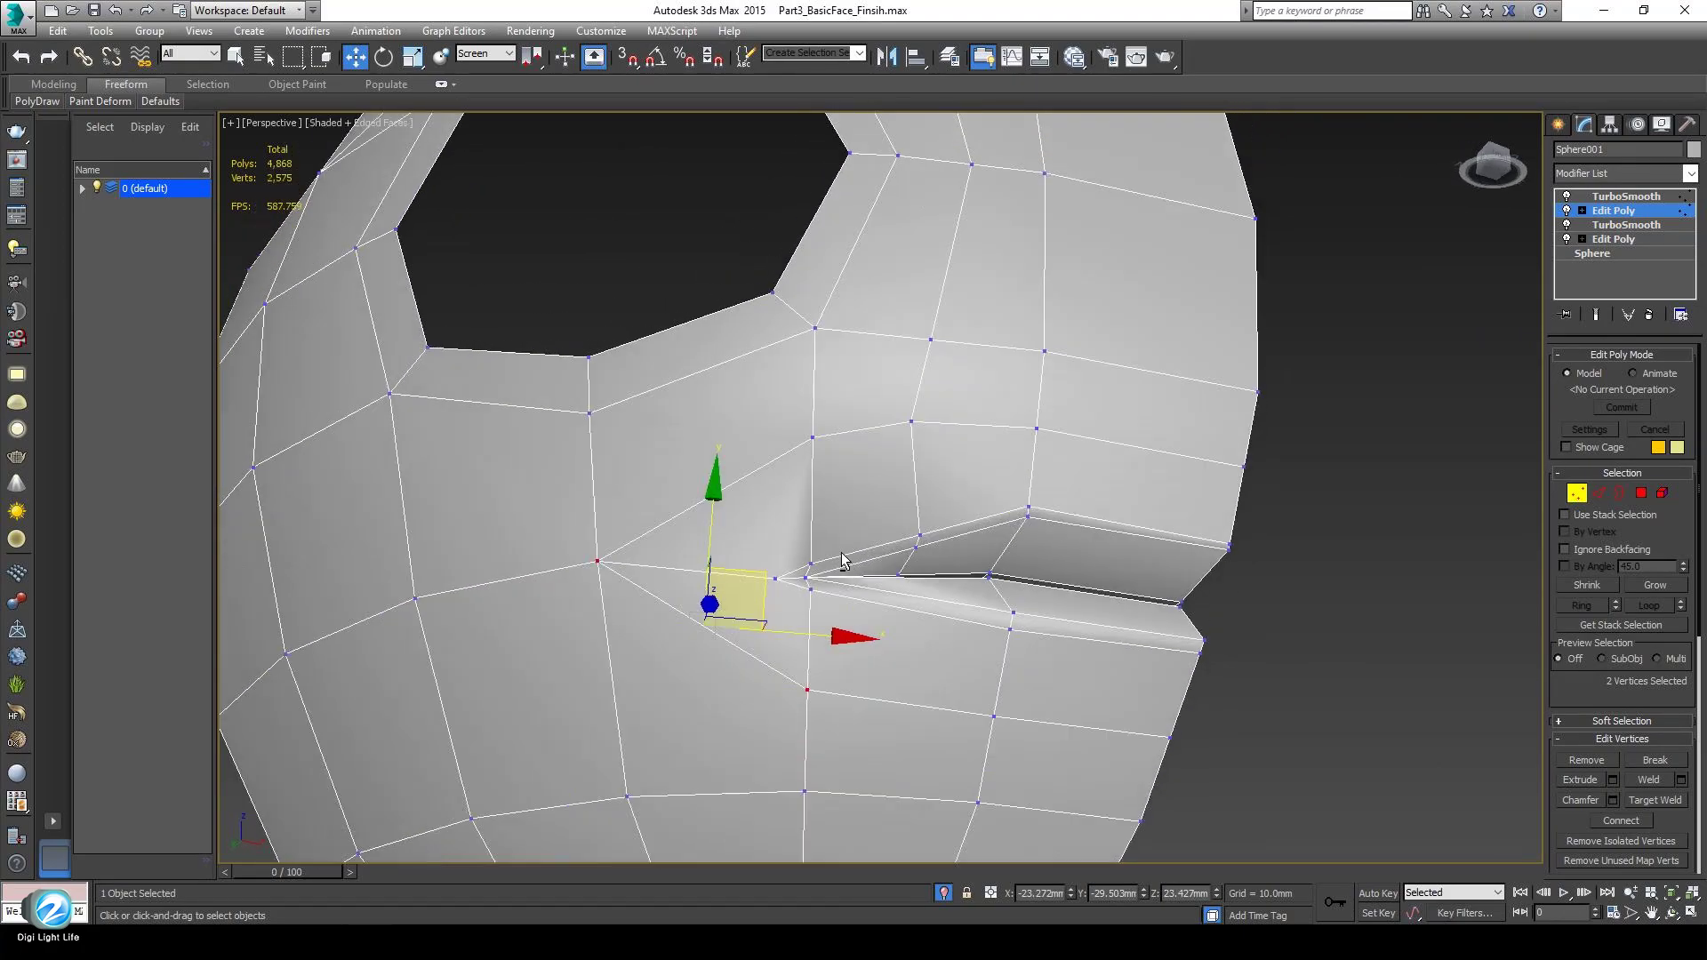
Reposition the two vertices above the upper lip near the mouth corner downward to follow the lip's curve.
{"action": "left_click", "coordinate": [813, 435]}
{"action": "left_click_drag", "start_coordinate": [866, 405], "coordinate": [851, 438]}
{"action": "left_click", "coordinate": [914, 421]}
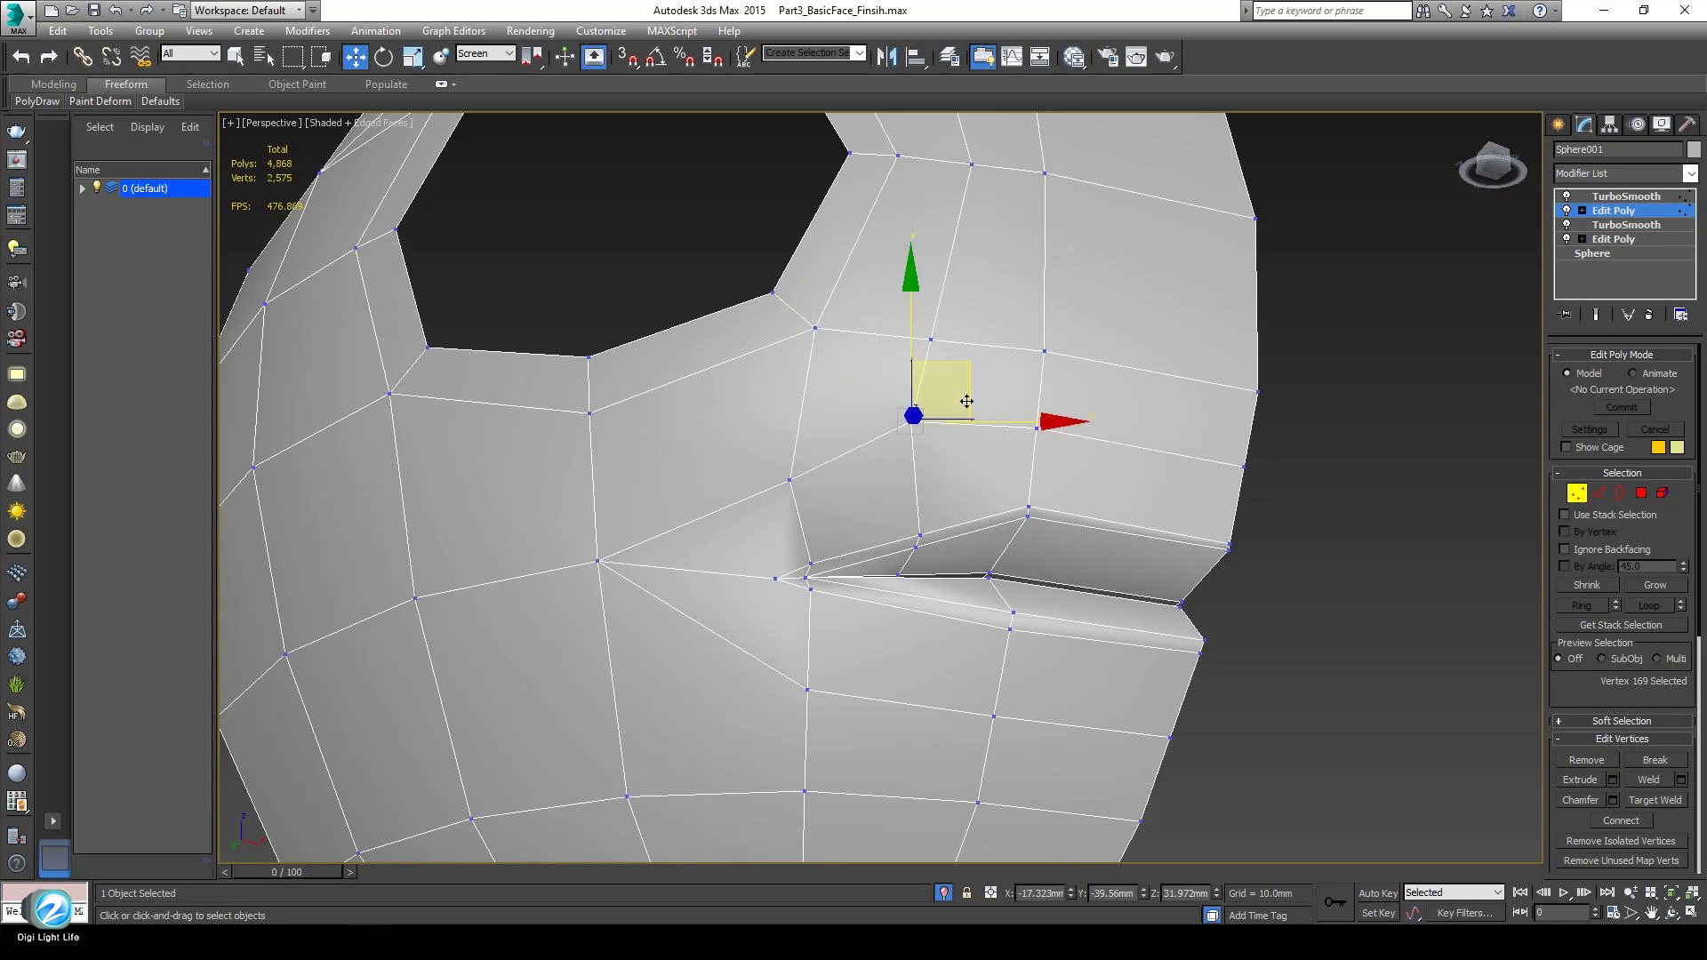
{"action": "left_click_drag", "start_coordinate": [967, 401], "coordinate": [1035, 477]}
{"action": "middle_click_drag", "start_coordinate": [1035, 477], "coordinate": [1010, 523], "text": "alt"}
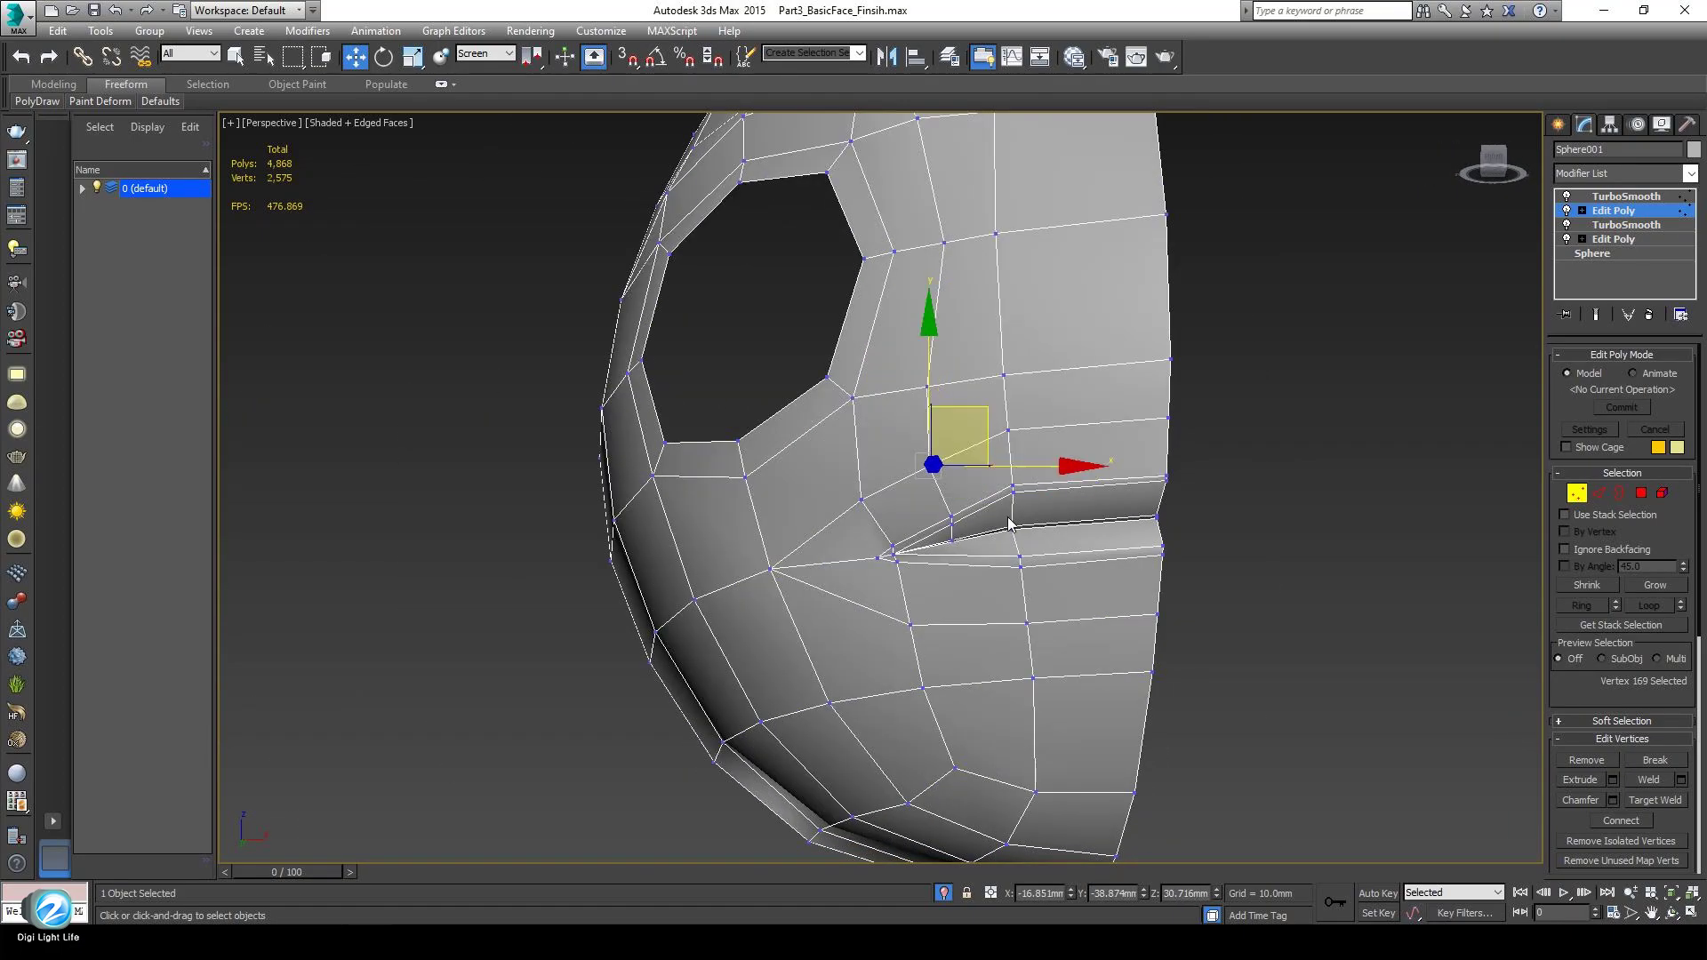
{"action": "middle_click_drag", "start_coordinate": [1022, 587], "coordinate": [996, 627]}
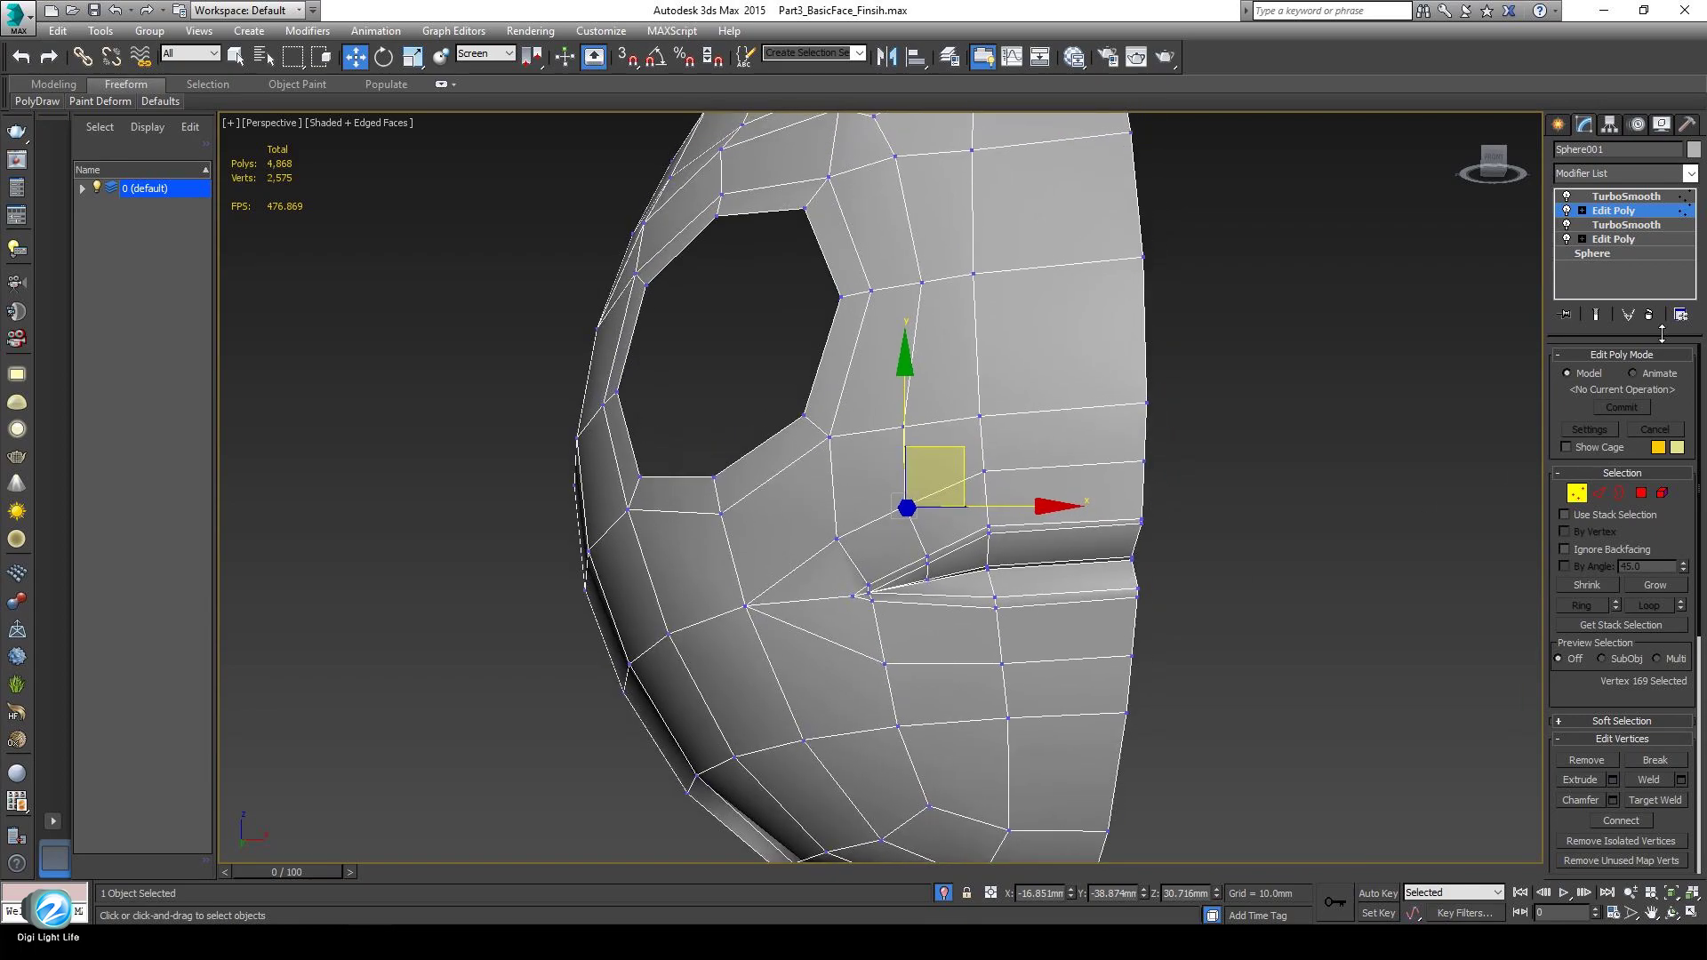
Preview the smoothed face without edges, examine the mouth from the front and side, and return to the unsmoothed edged mesh.
{"action": "left_click", "coordinate": [1629, 210]}
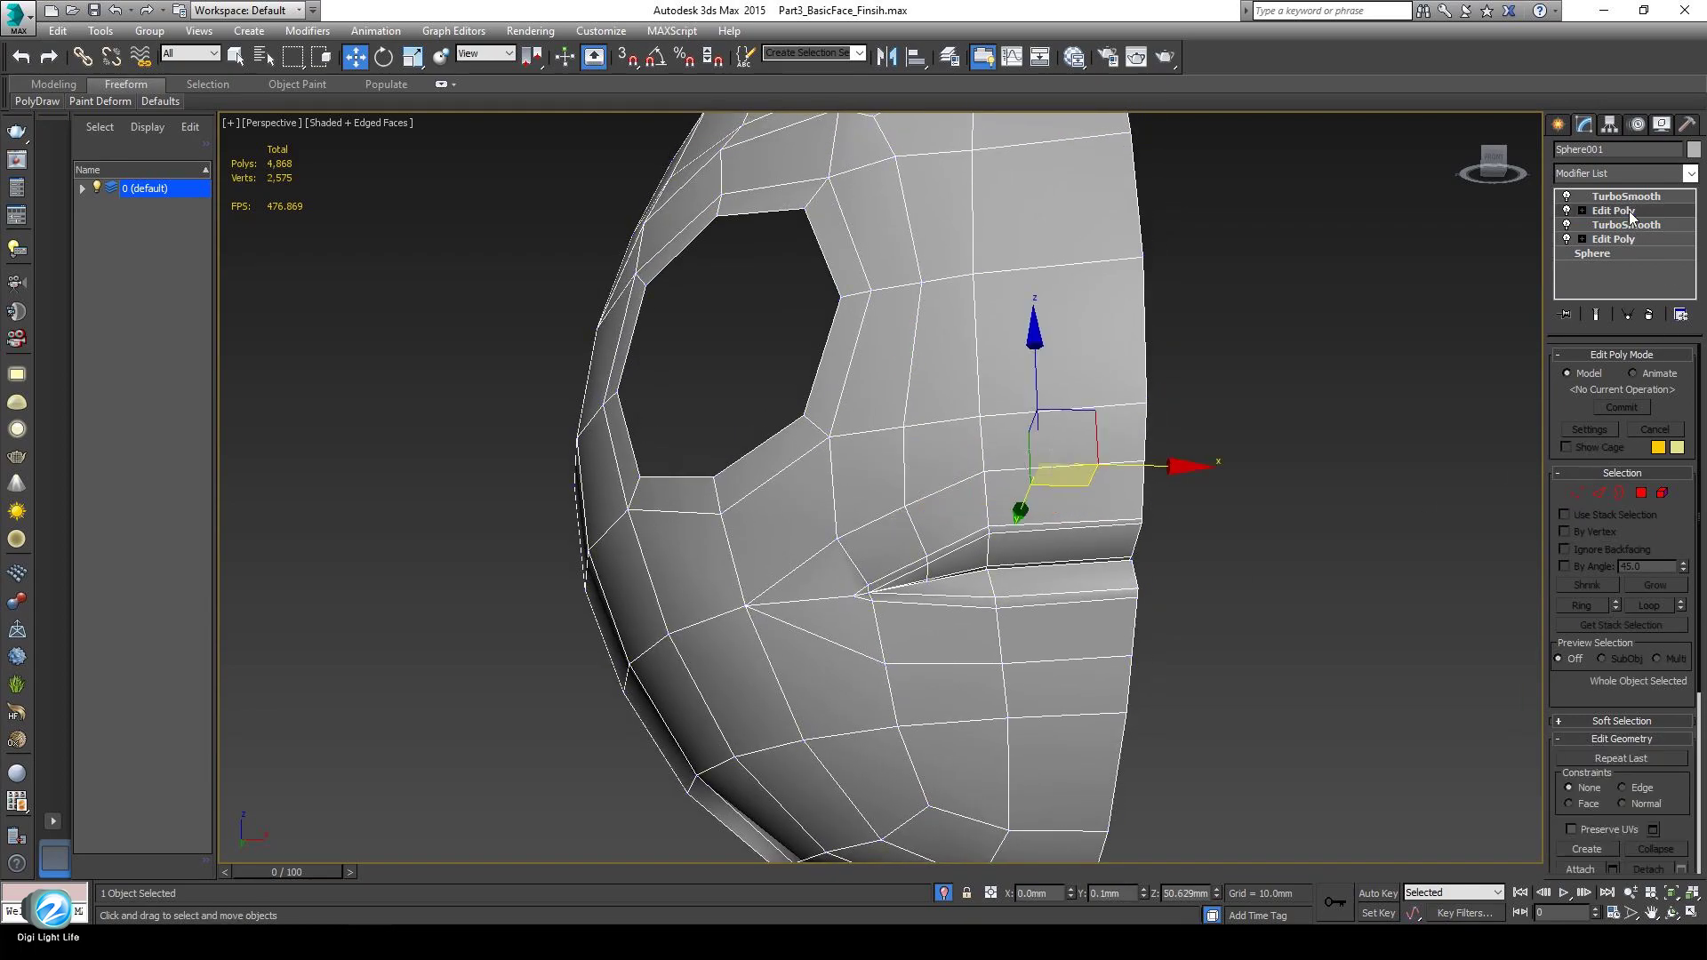
{"action": "left_click", "coordinate": [1597, 315]}
{"action": "scroll", "coordinate": [979, 578], "scroll_direction": "down", "scroll_amount": 1}
{"action": "key", "text": "F4"}
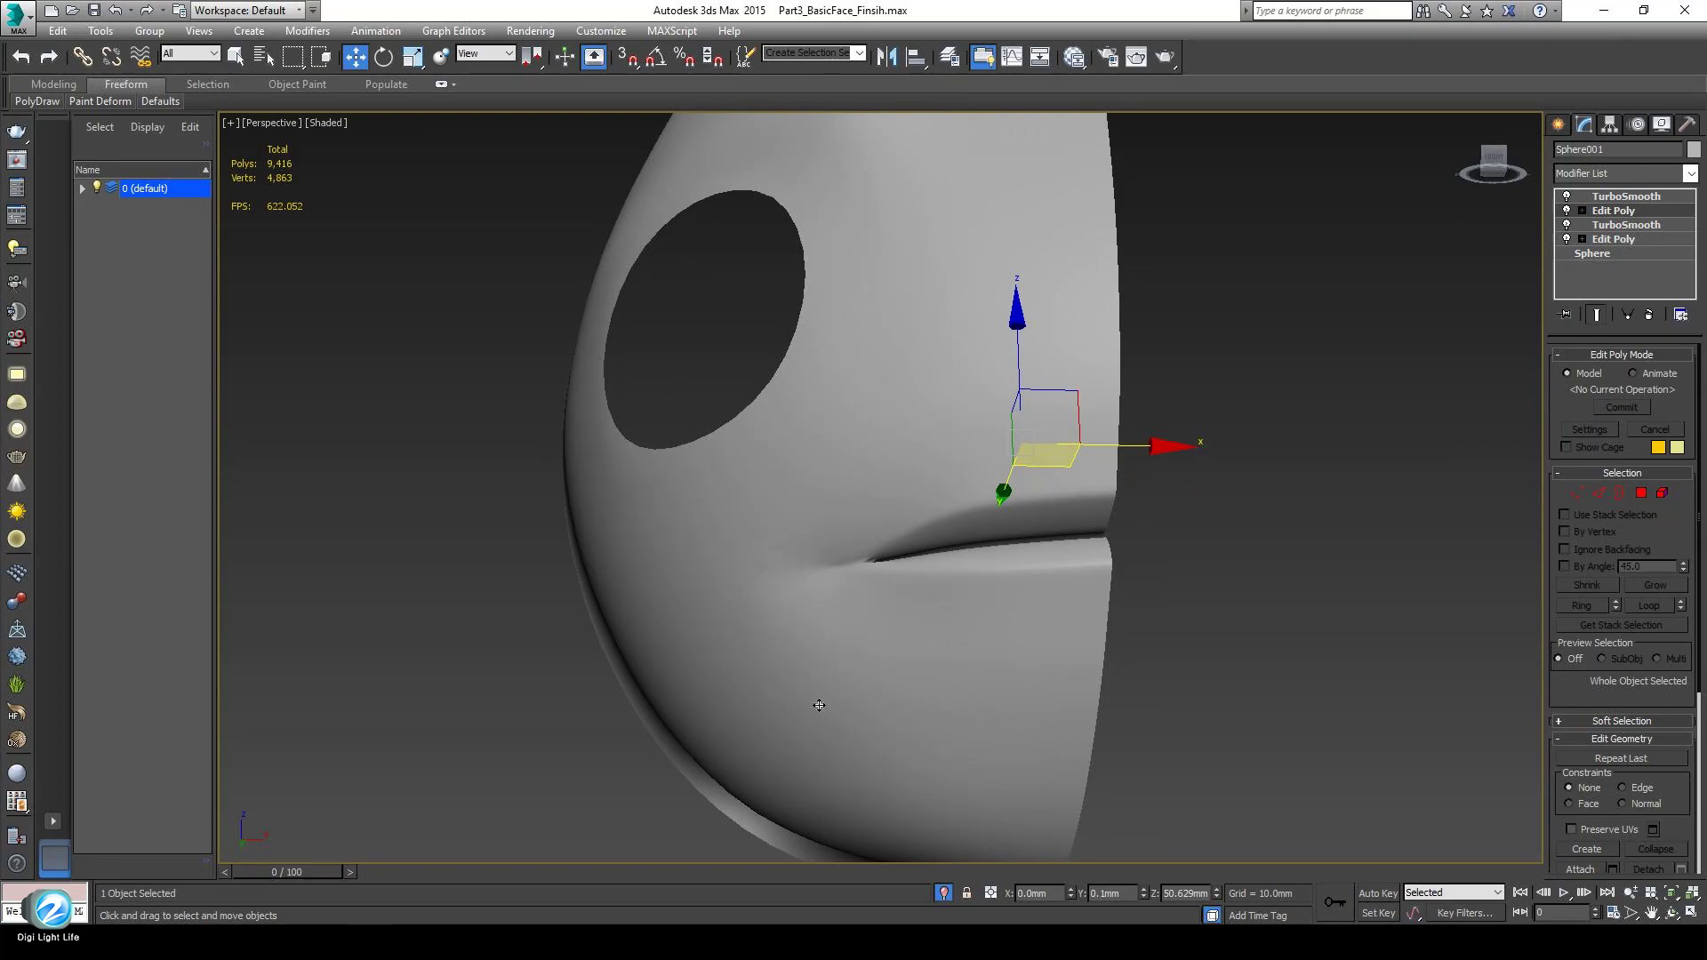
{"action": "scroll", "coordinate": [815, 702], "scroll_direction": "down", "scroll_amount": 4}
{"action": "middle_click_drag", "start_coordinate": [829, 717], "coordinate": [895, 732], "text": "alt"}
{"action": "scroll", "coordinate": [757, 741], "scroll_direction": "up", "scroll_amount": 3}
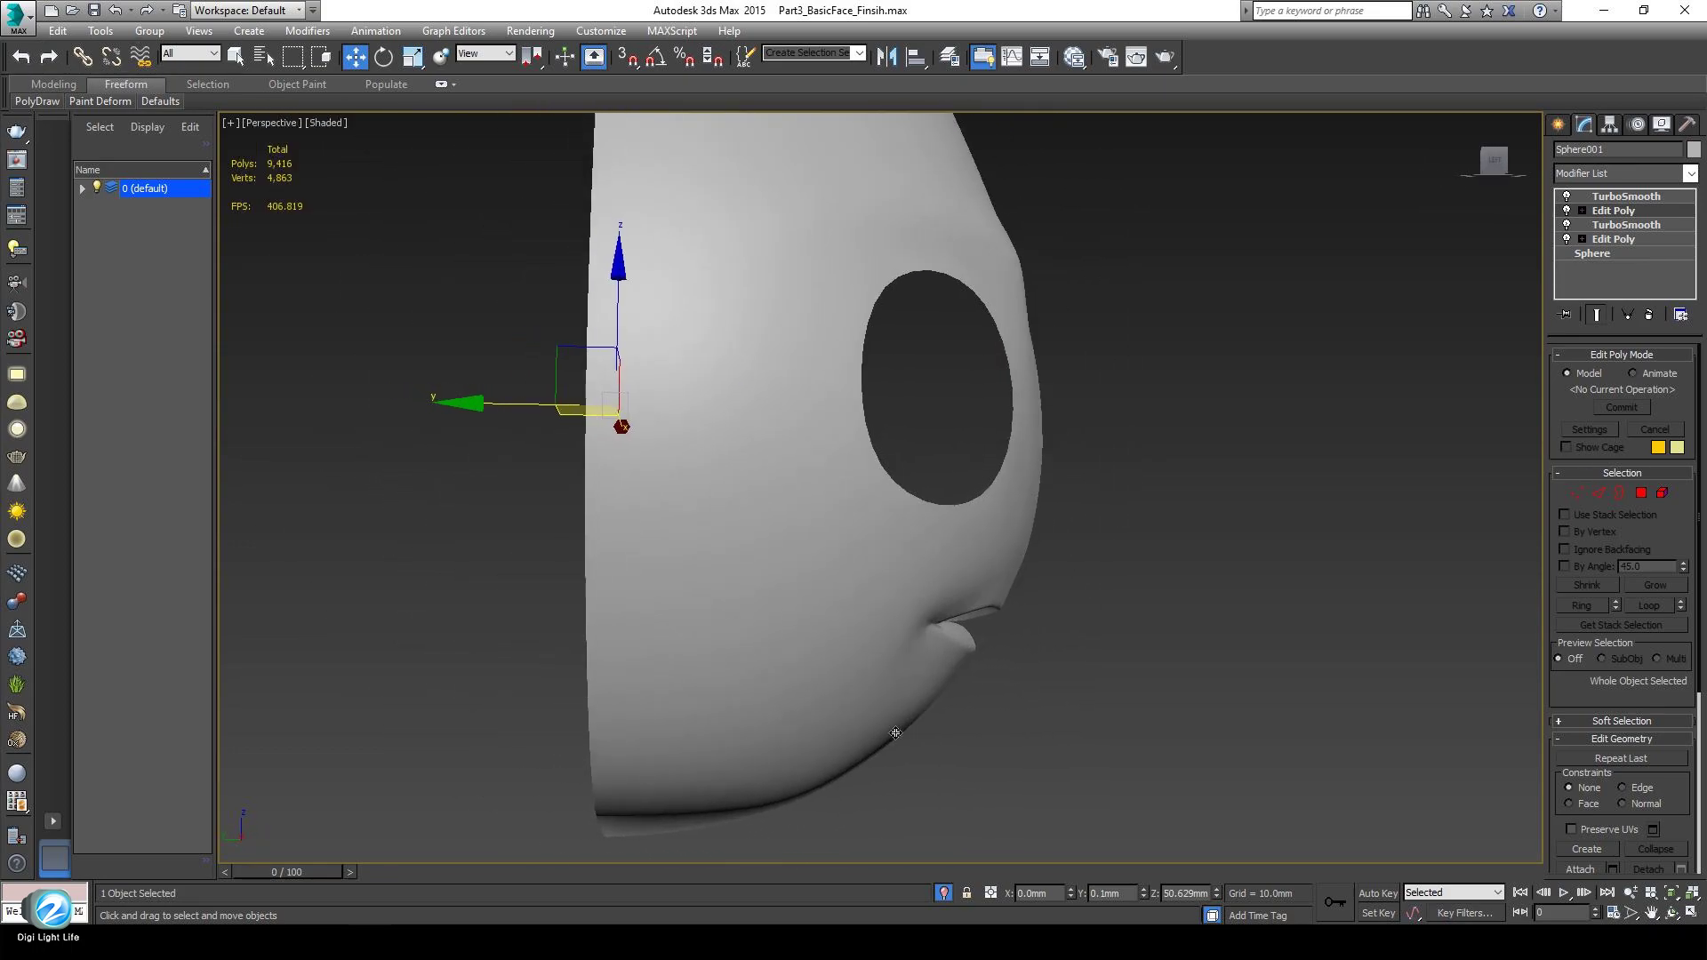
{"action": "middle_click_drag", "start_coordinate": [923, 671], "coordinate": [728, 689]}
{"action": "scroll", "coordinate": [888, 663], "scroll_direction": "up", "scroll_amount": 2}
{"action": "scroll", "coordinate": [763, 656], "scroll_direction": "up", "scroll_amount": 1}
{"action": "scroll", "coordinate": [759, 672], "scroll_direction": "down", "scroll_amount": 5}
{"action": "middle_click_drag", "start_coordinate": [680, 596], "coordinate": [811, 625], "text": "alt"}
{"action": "scroll", "coordinate": [834, 623], "scroll_direction": "up", "scroll_amount": 3}
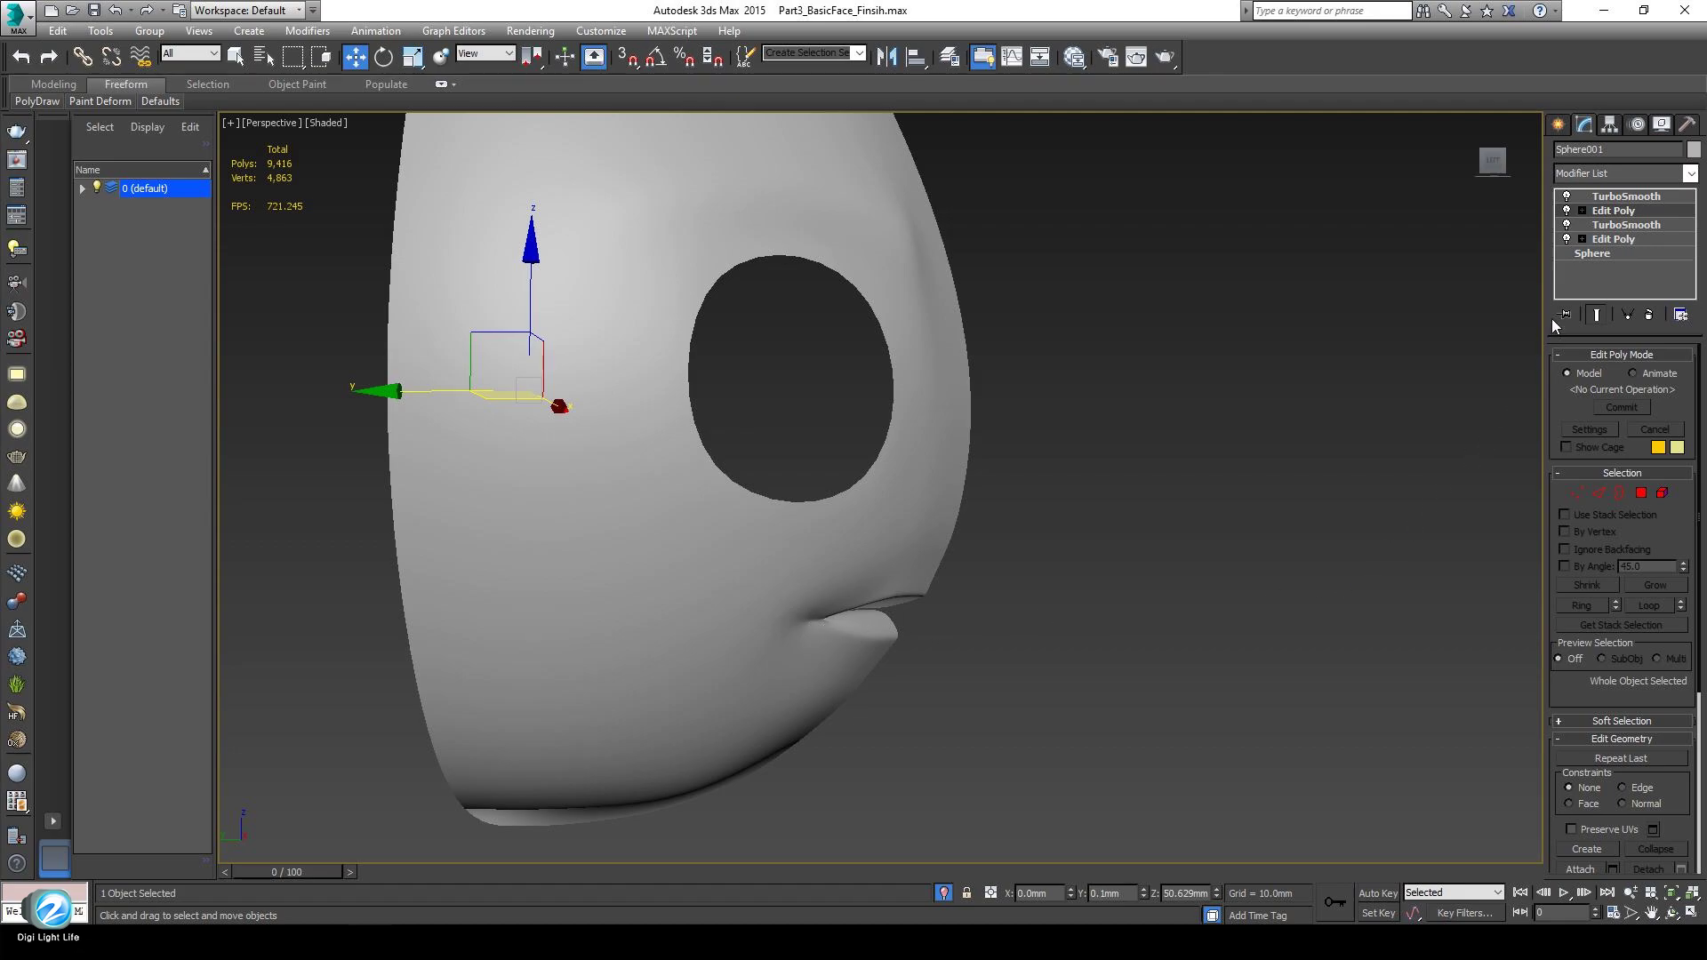
{"action": "left_click", "coordinate": [1600, 316]}
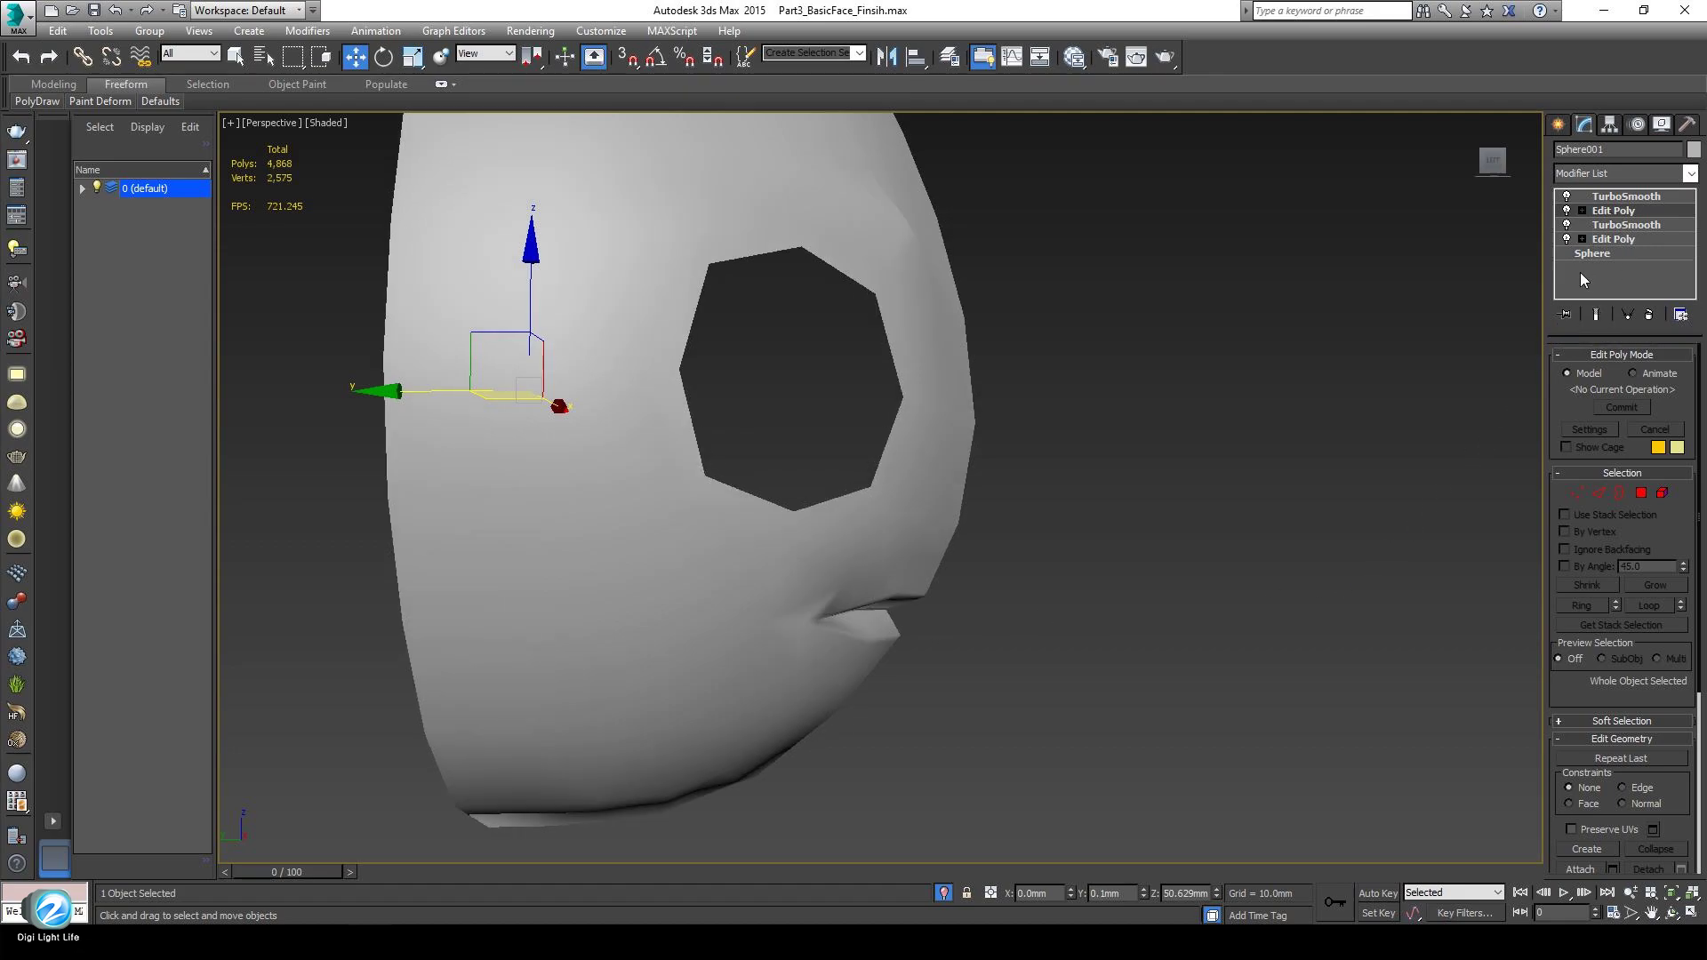
{"action": "key", "text": "F4"}
Using View coordinates, move the two front polygons of the upper lip beside the symmetry line forward along Y, excluding the underside polygon.
{"action": "middle_click_drag", "start_coordinate": [925, 654], "coordinate": [908, 572], "text": "alt"}
{"action": "scroll", "coordinate": [895, 609], "scroll_direction": "up", "scroll_amount": 3}
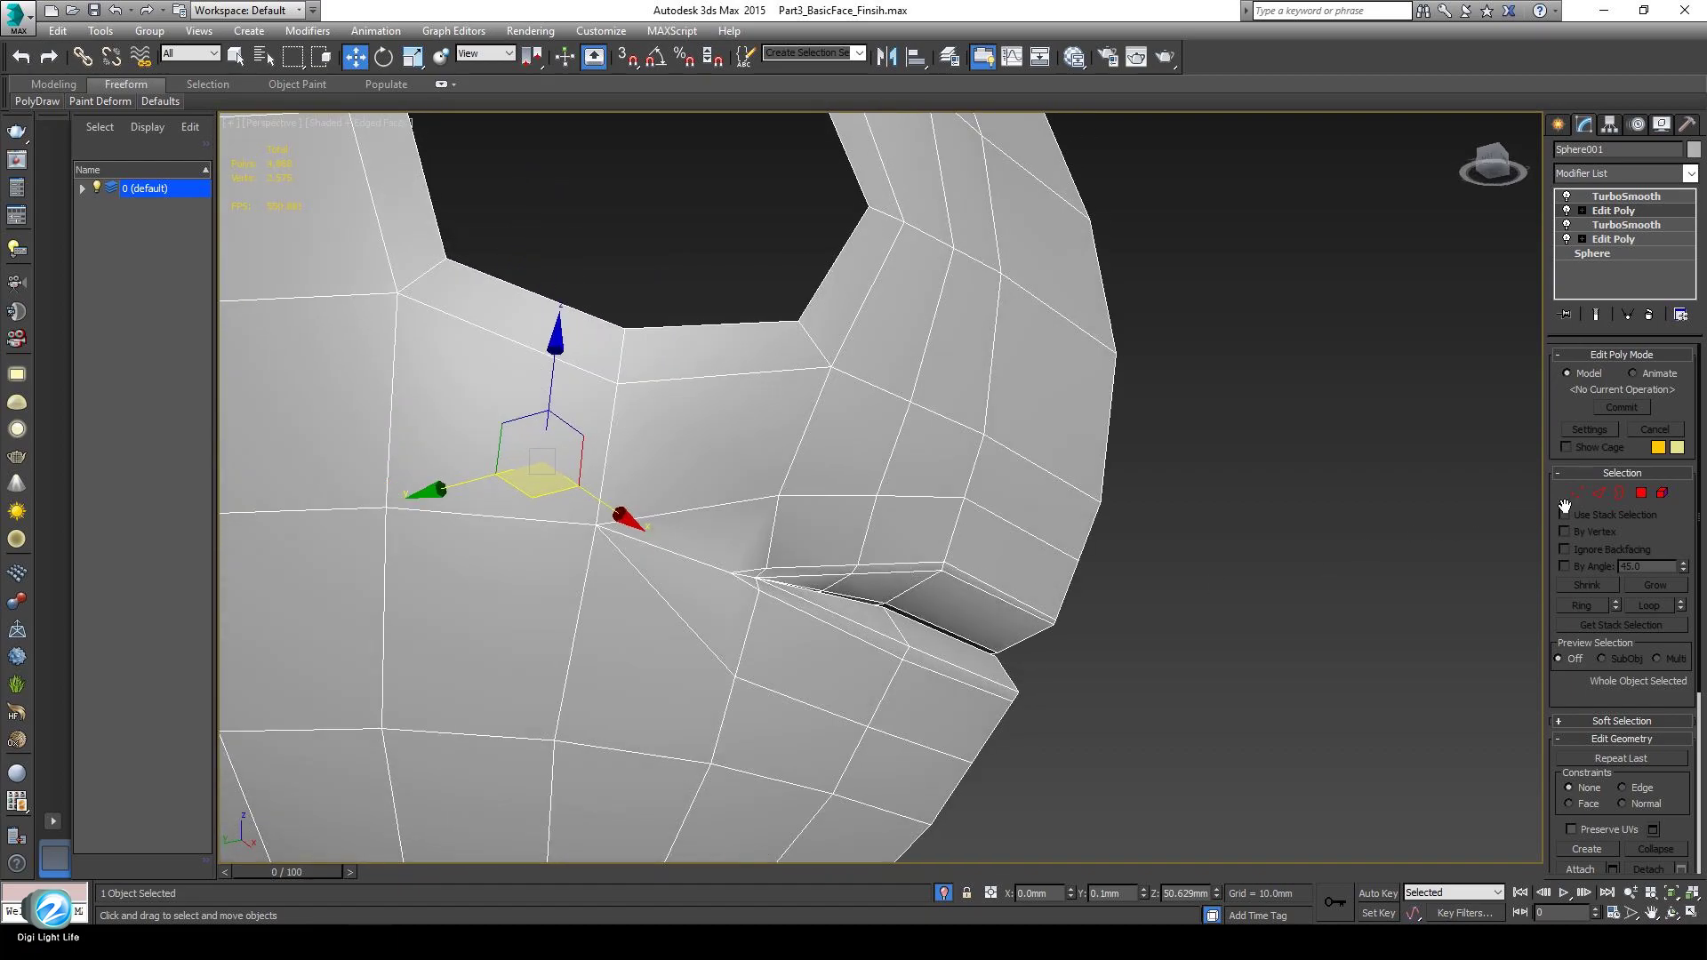
{"action": "left_click", "coordinate": [1641, 493]}
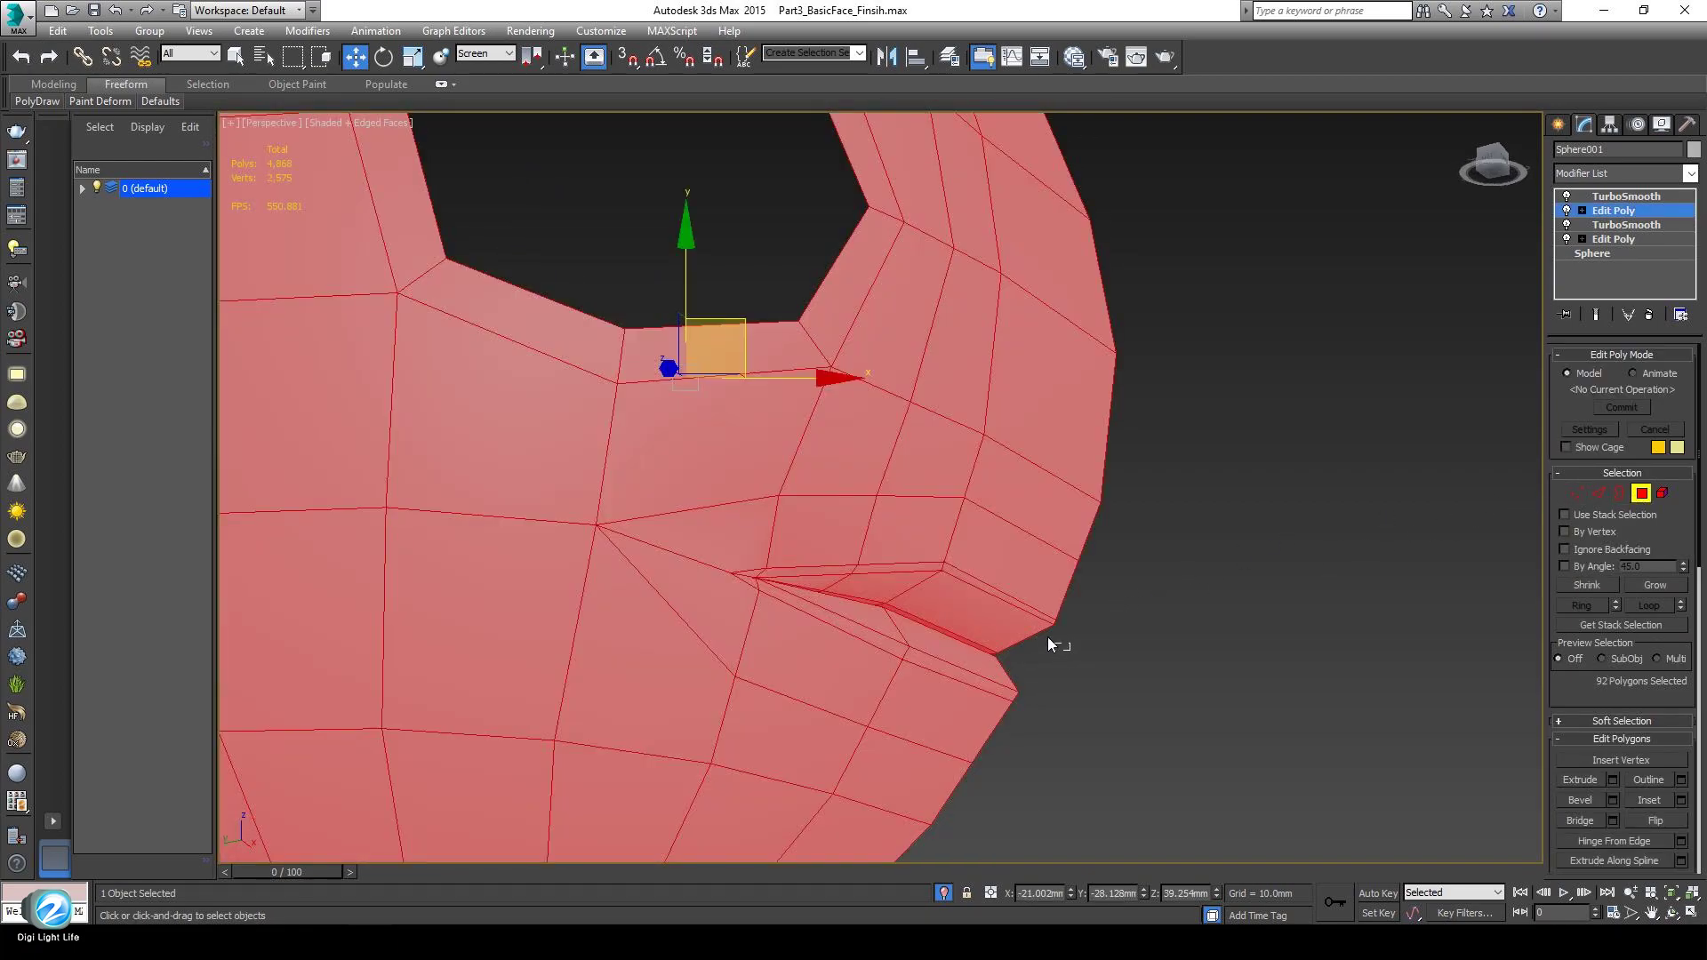
{"action": "left_click_drag", "start_coordinate": [1023, 596], "coordinate": [1022, 595]}
{"action": "middle_click_drag", "start_coordinate": [1022, 595], "coordinate": [823, 564], "text": "alt"}
{"action": "left_click", "coordinate": [485, 54]}
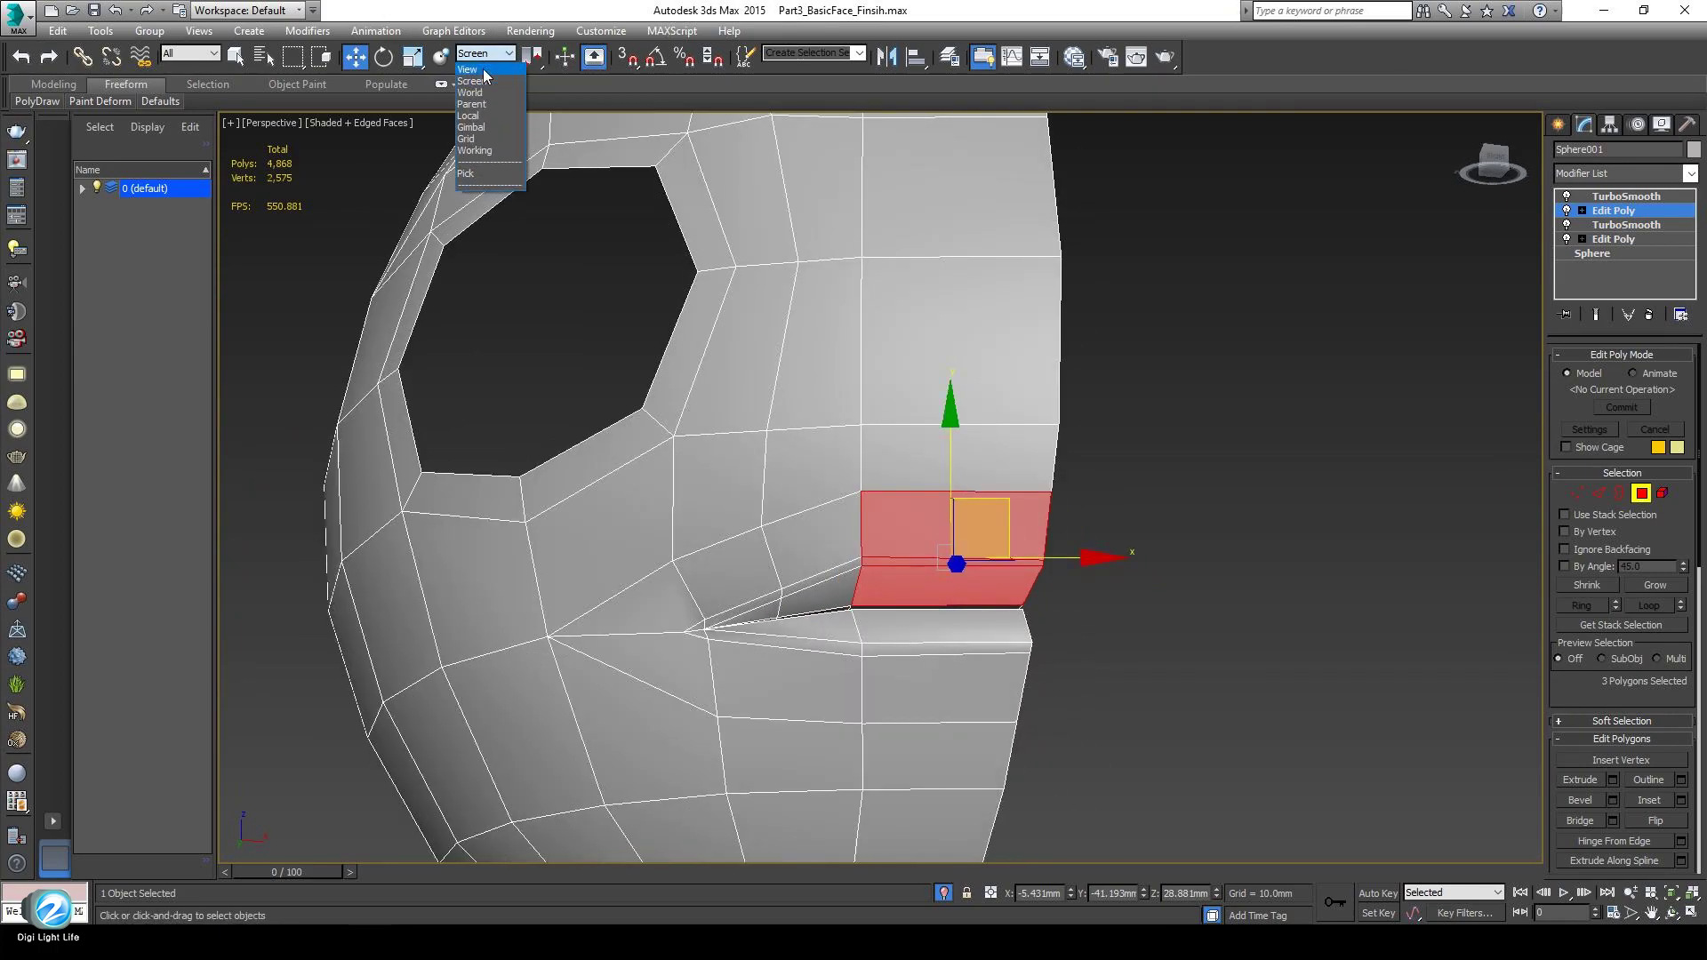
{"action": "left_click", "coordinate": [483, 69]}
{"action": "middle_click_drag", "start_coordinate": [978, 587], "coordinate": [943, 564], "text": "alt"}
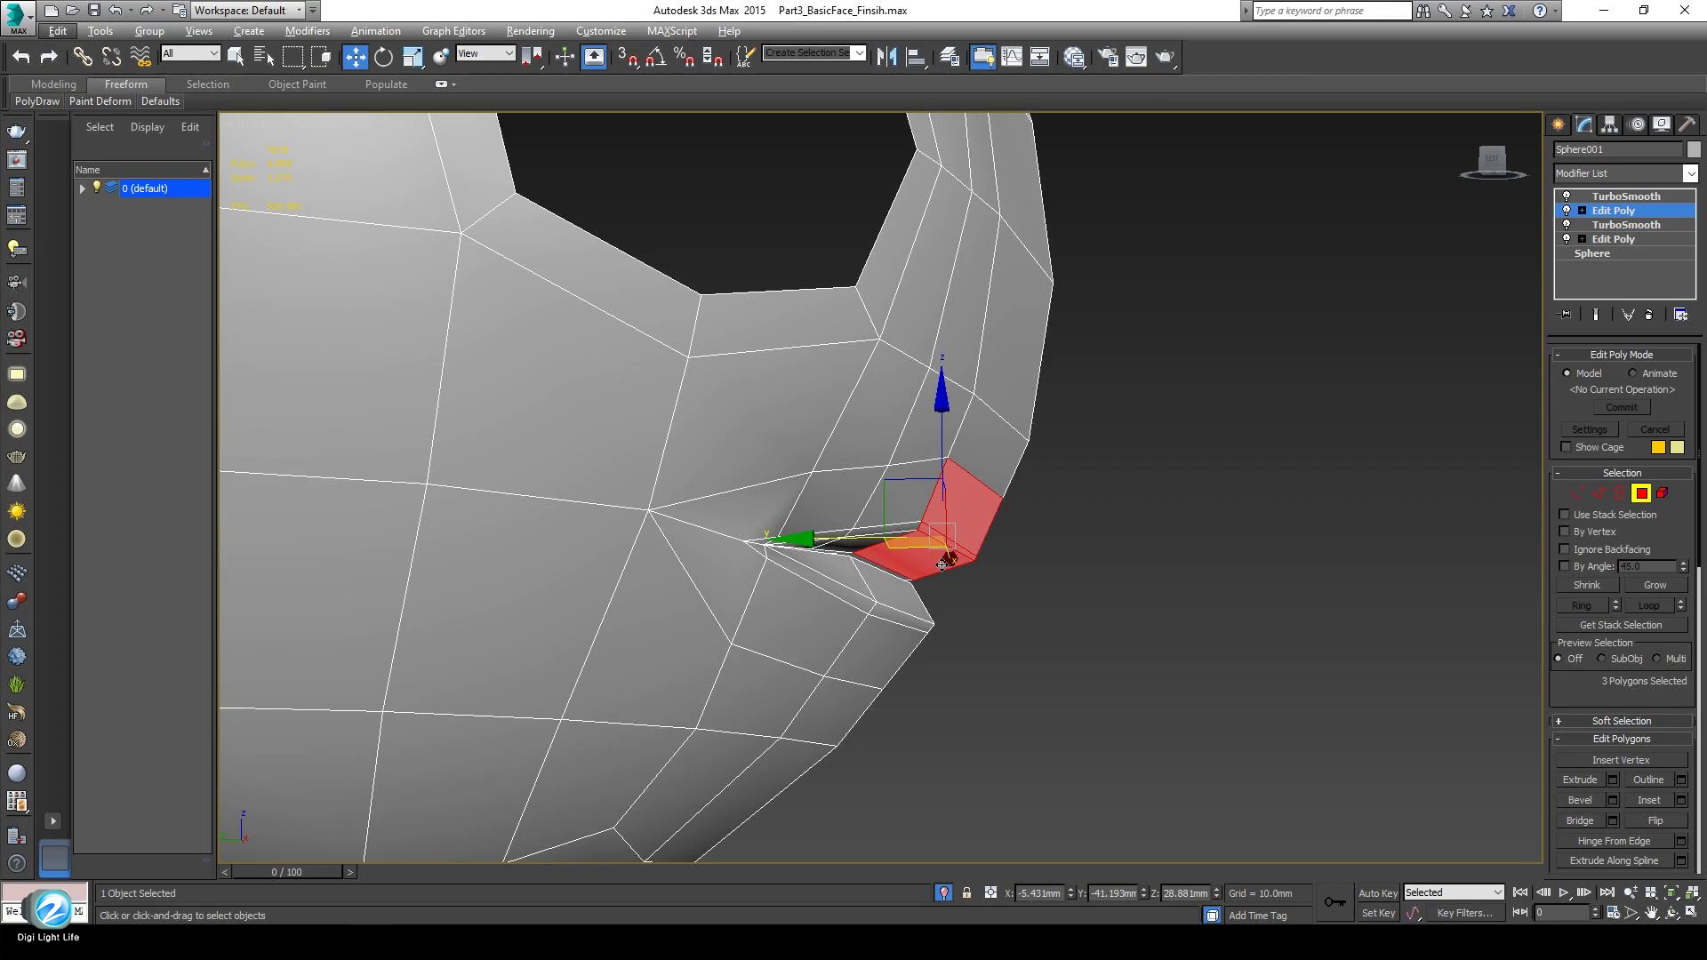
{"action": "mouse_move", "coordinate": [905, 588]}
{"action": "middle_mouse_down", "text": "alt"}
{"action": "mouse_move", "coordinate": [919, 598]}
{"action": "mouse_move", "coordinate": [800, 582]}
{"action": "mouse_move", "coordinate": [873, 620]}
{"action": "mouse_move", "coordinate": [889, 576]}
{"action": "middle_mouse_up", "text": "alt"}
{"action": "left_click", "coordinate": [876, 558], "text": "alt"}
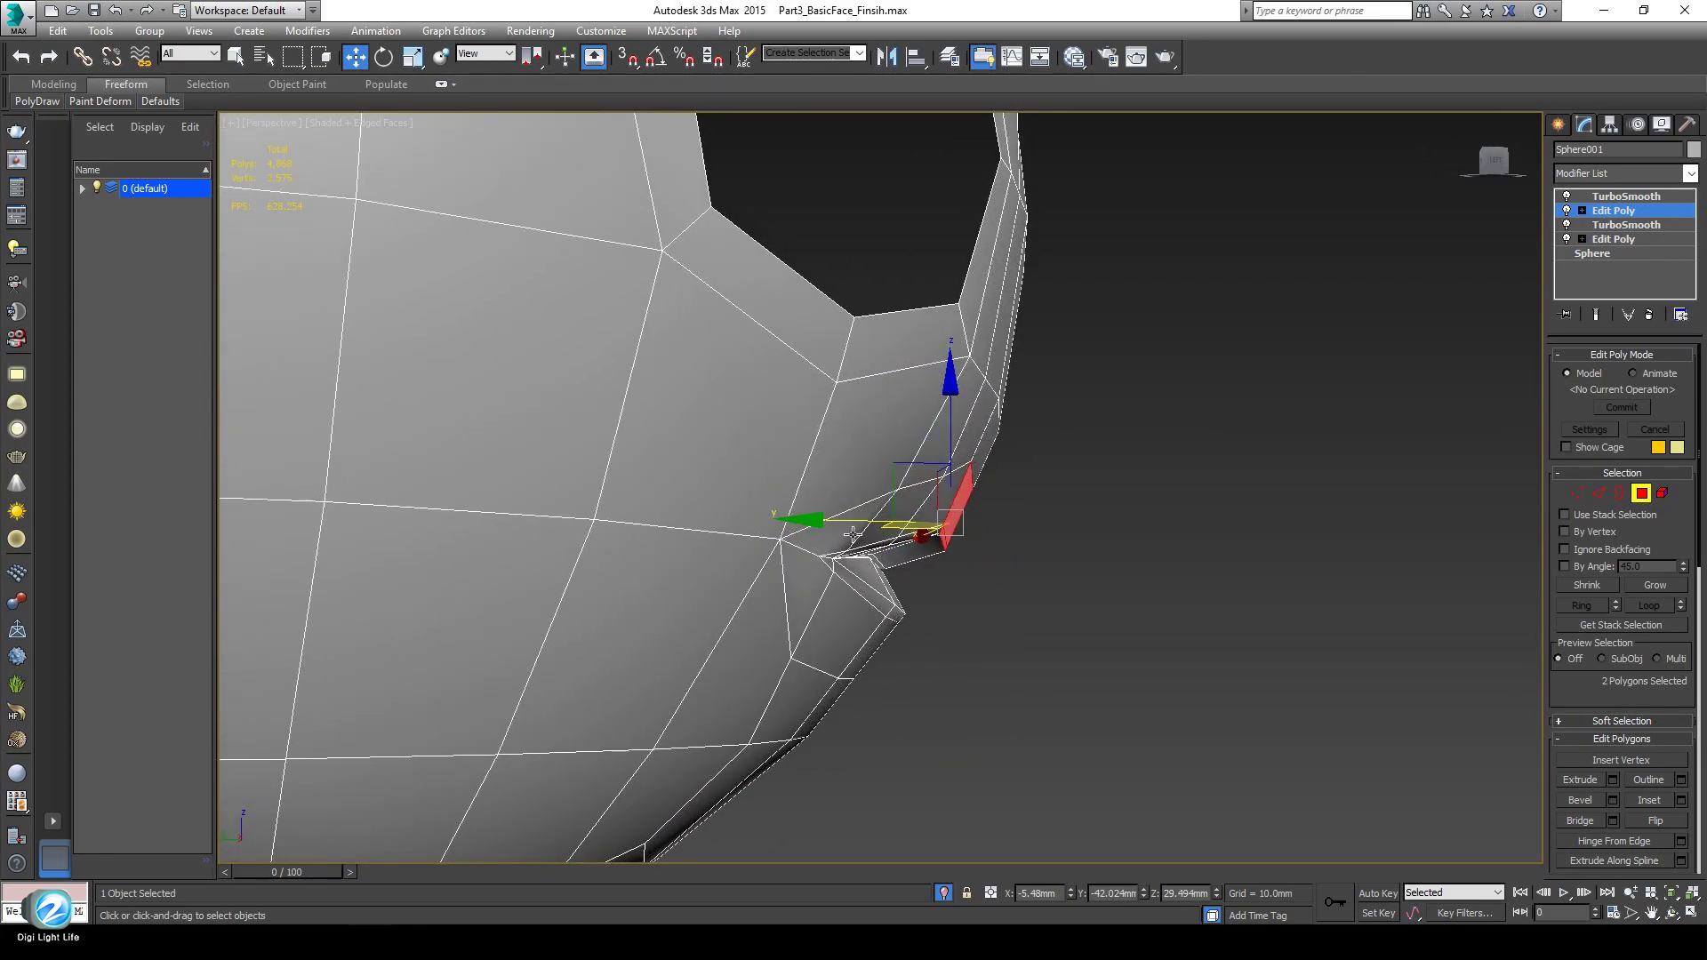
{"action": "left_click_drag", "start_coordinate": [840, 524], "coordinate": [862, 524]}
At vertex level, adjust the upper lip's edge vertices and the pair above them to refine the lip's forward curve.
{"action": "left_click", "coordinate": [1576, 493]}
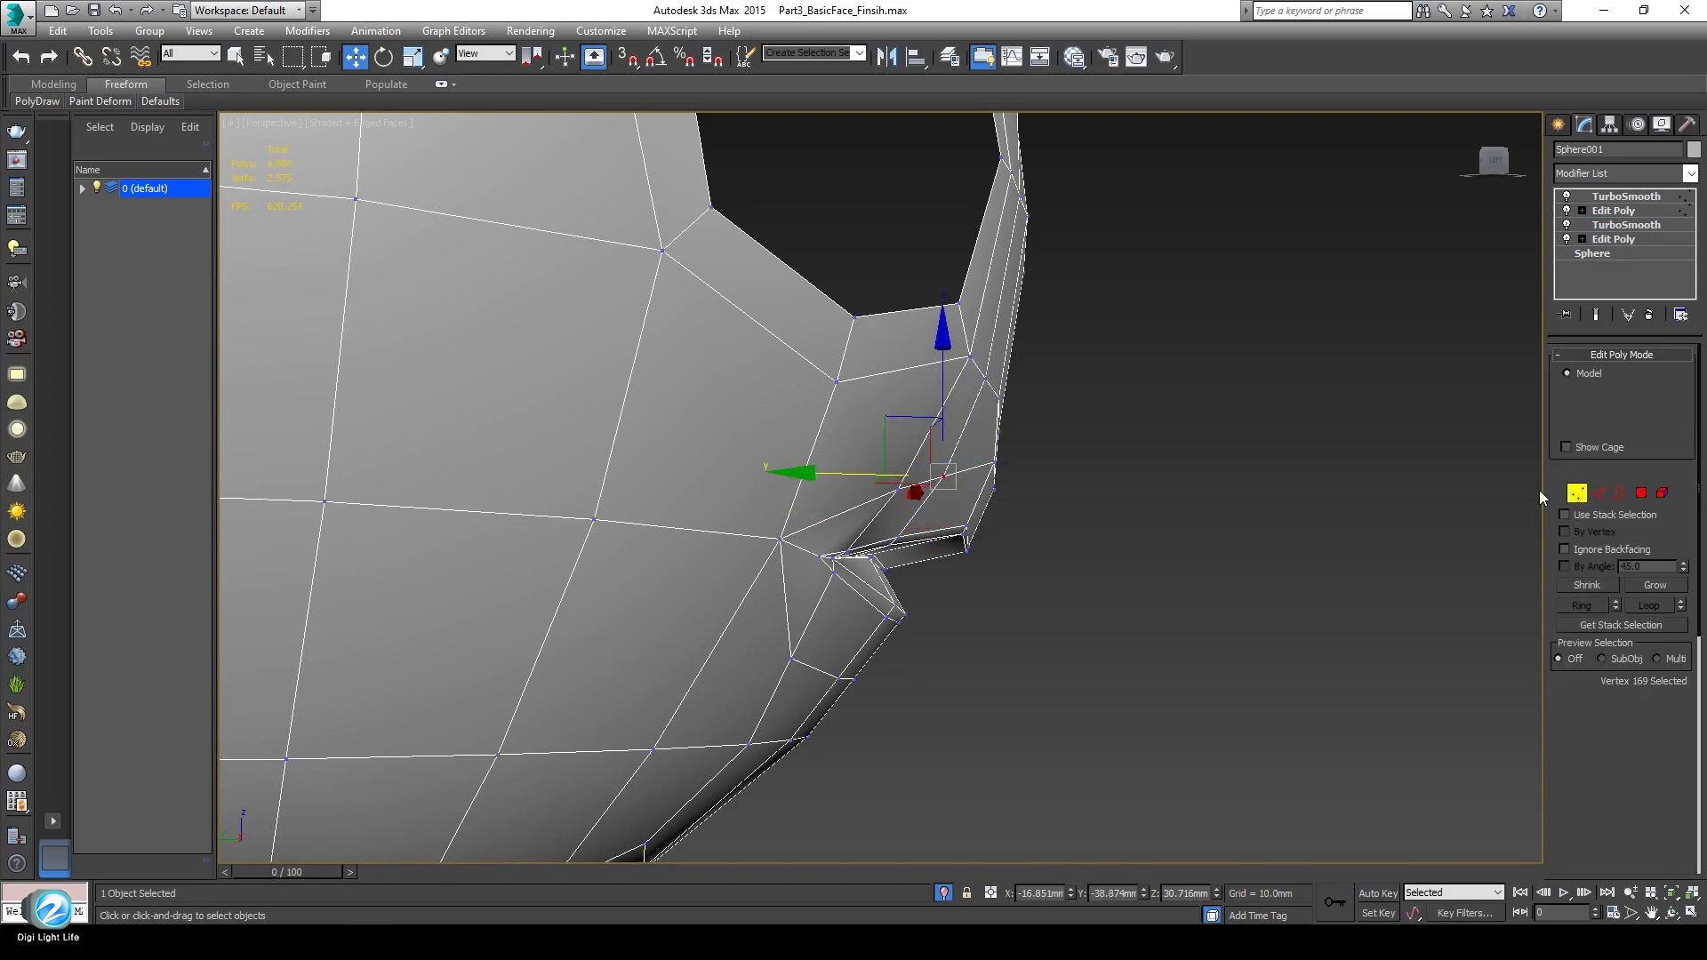
{"action": "left_click_drag", "start_coordinate": [1095, 606], "coordinate": [887, 541]}
{"action": "middle_click_drag", "start_coordinate": [887, 540], "coordinate": [787, 478], "text": "alt"}
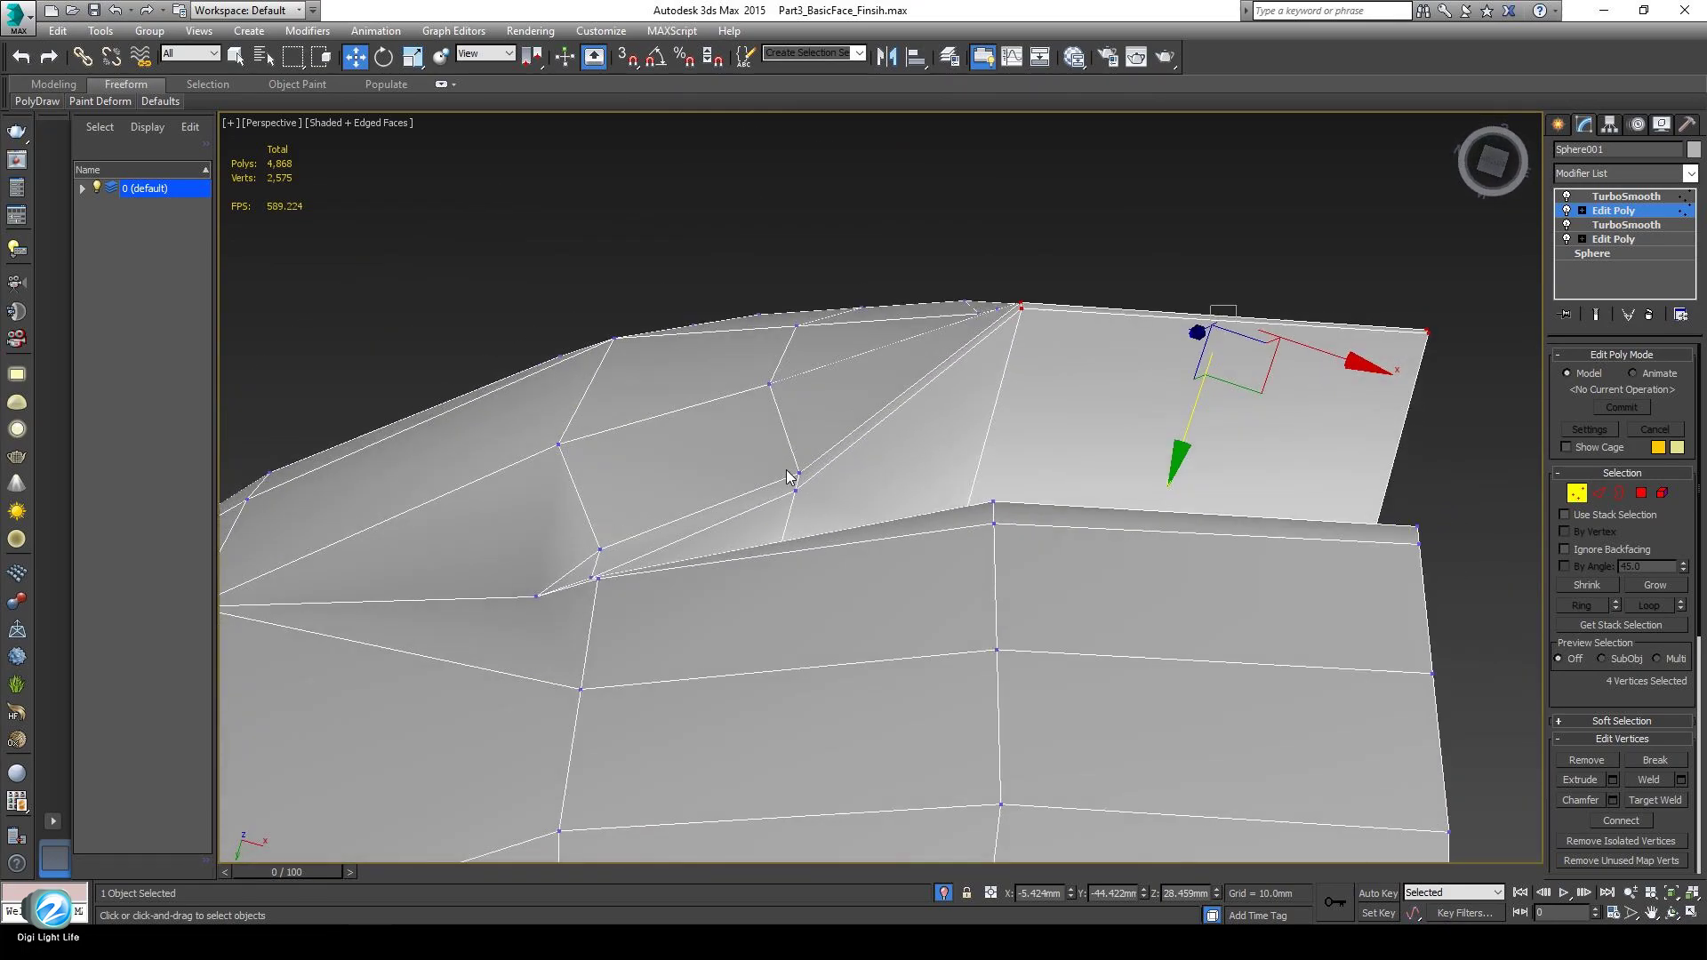
{"action": "left_click_drag", "start_coordinate": [809, 504], "coordinate": [811, 525]}
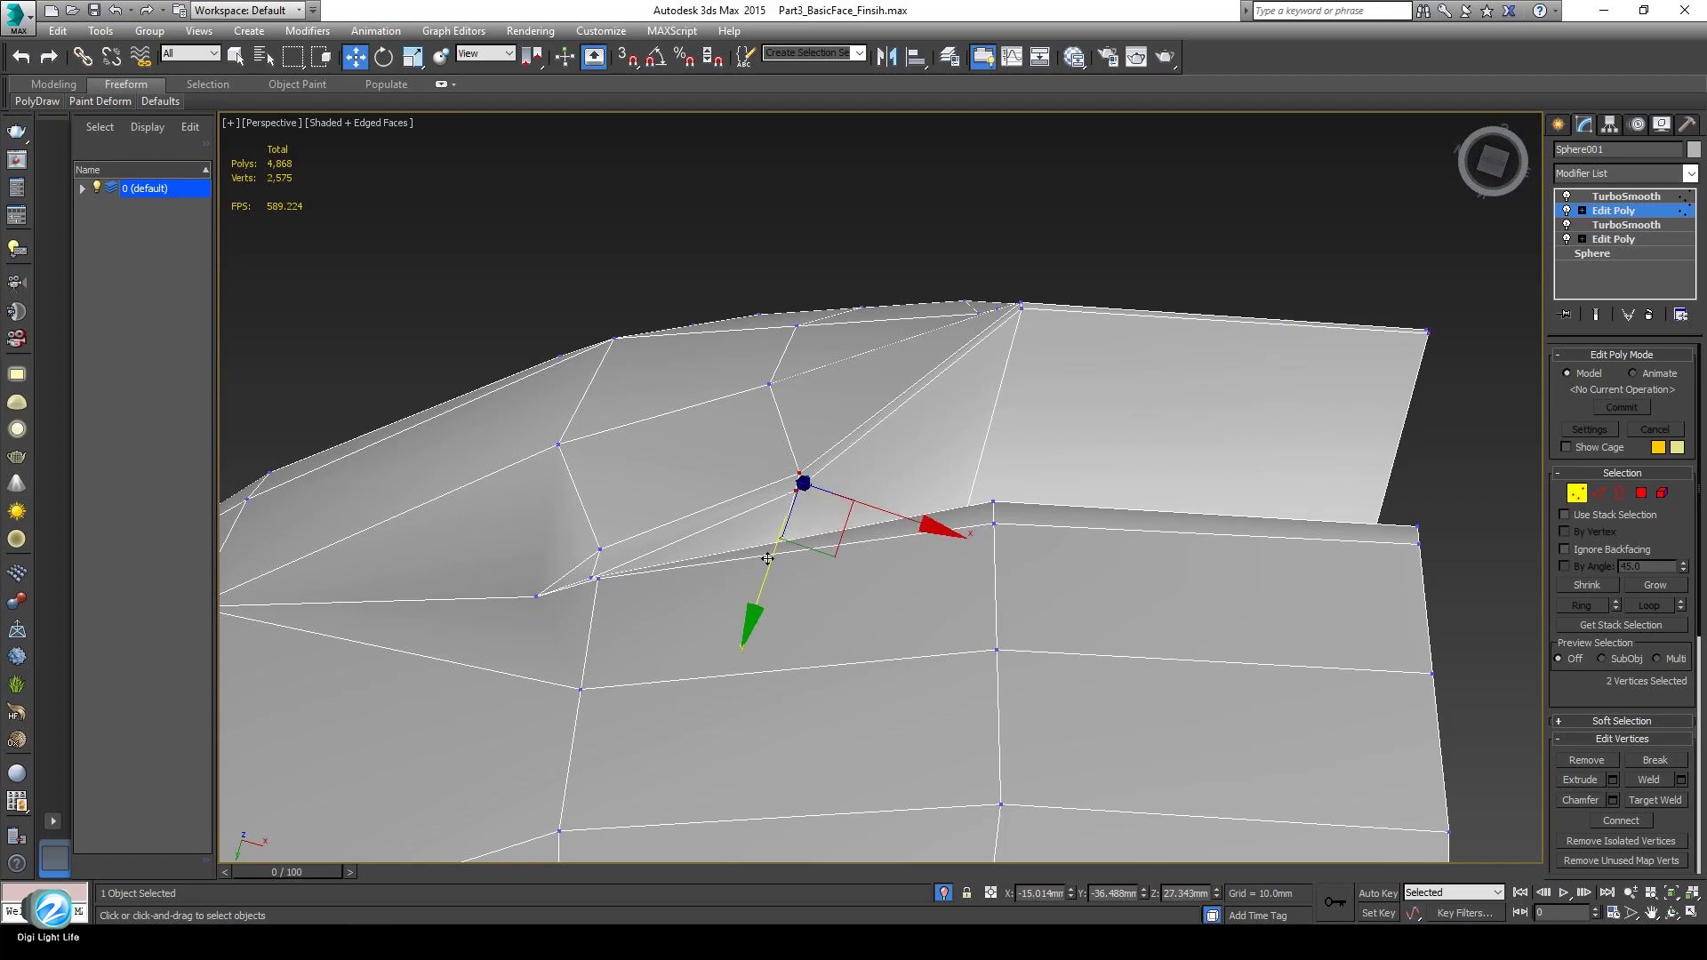
{"action": "middle_click_drag", "start_coordinate": [804, 562], "coordinate": [930, 587], "text": "alt"}
{"action": "middle_click_drag", "start_coordinate": [906, 489], "coordinate": [840, 475], "text": "alt"}
{"action": "left_click_drag", "start_coordinate": [832, 434], "coordinate": [844, 459]}
{"action": "middle_click_drag", "start_coordinate": [844, 459], "coordinate": [824, 574], "text": "alt"}
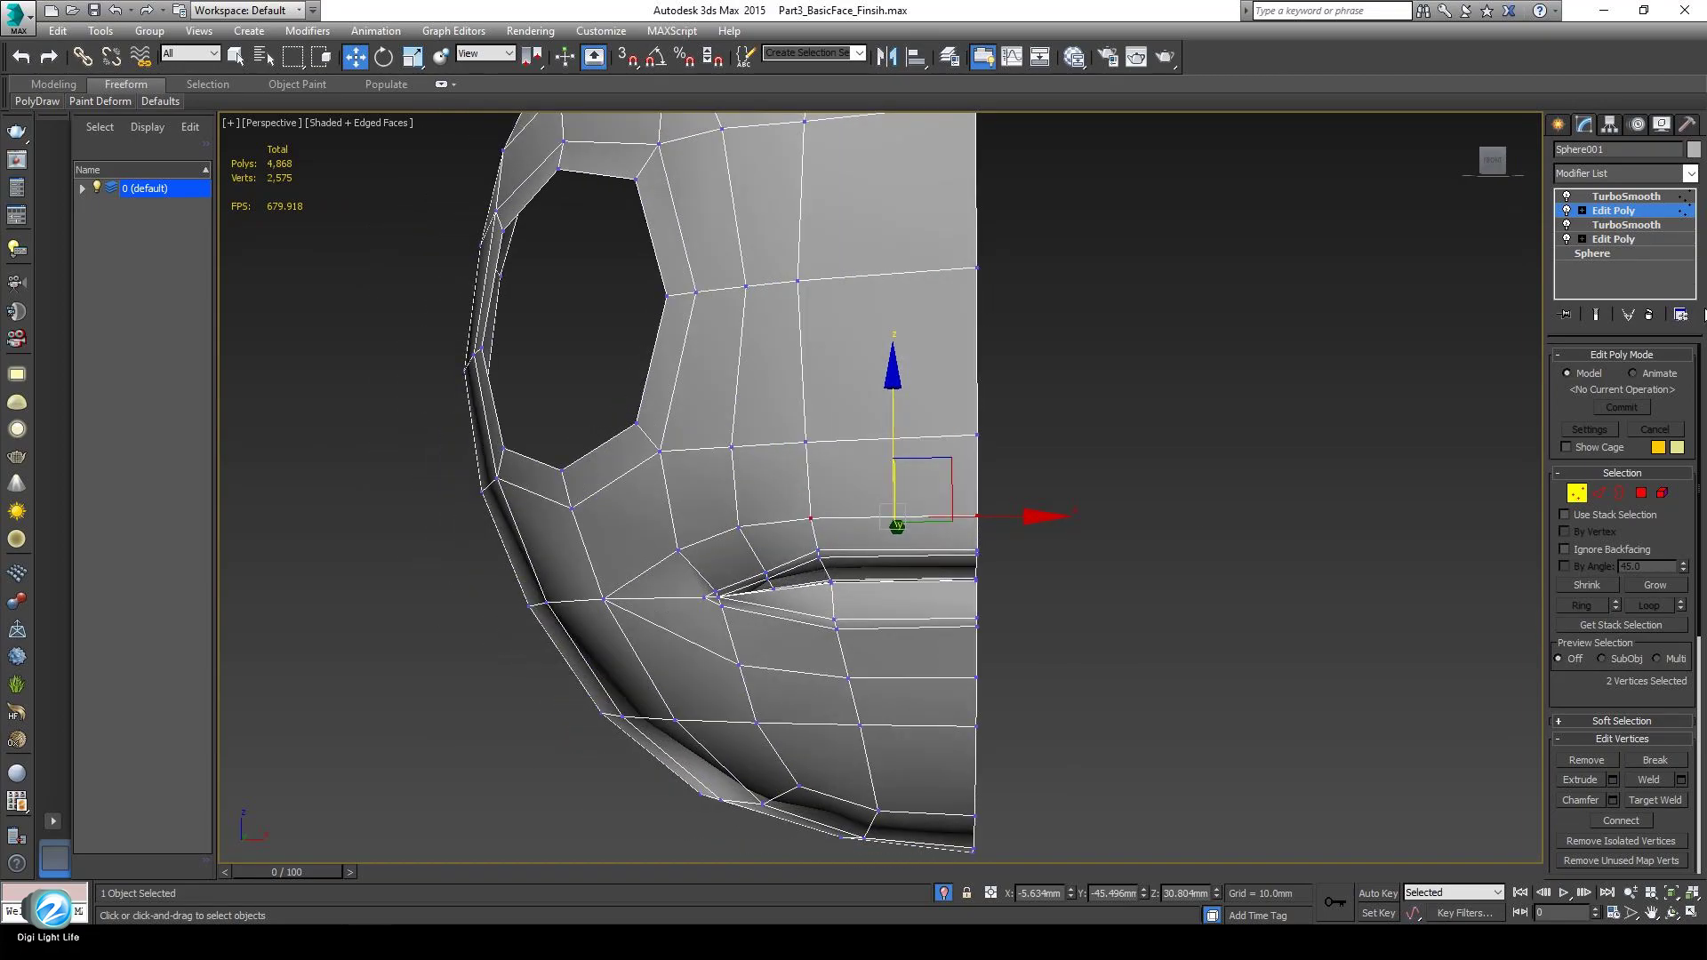
Preview the smoothed face without edges, examine the reshaped upper lip from several angles, and return to the unsmoothed edged mesh.
{"action": "left_click", "coordinate": [1648, 214]}
{"action": "left_click", "coordinate": [1597, 315]}
{"action": "scroll", "coordinate": [1038, 622], "scroll_direction": "down", "scroll_amount": 3}
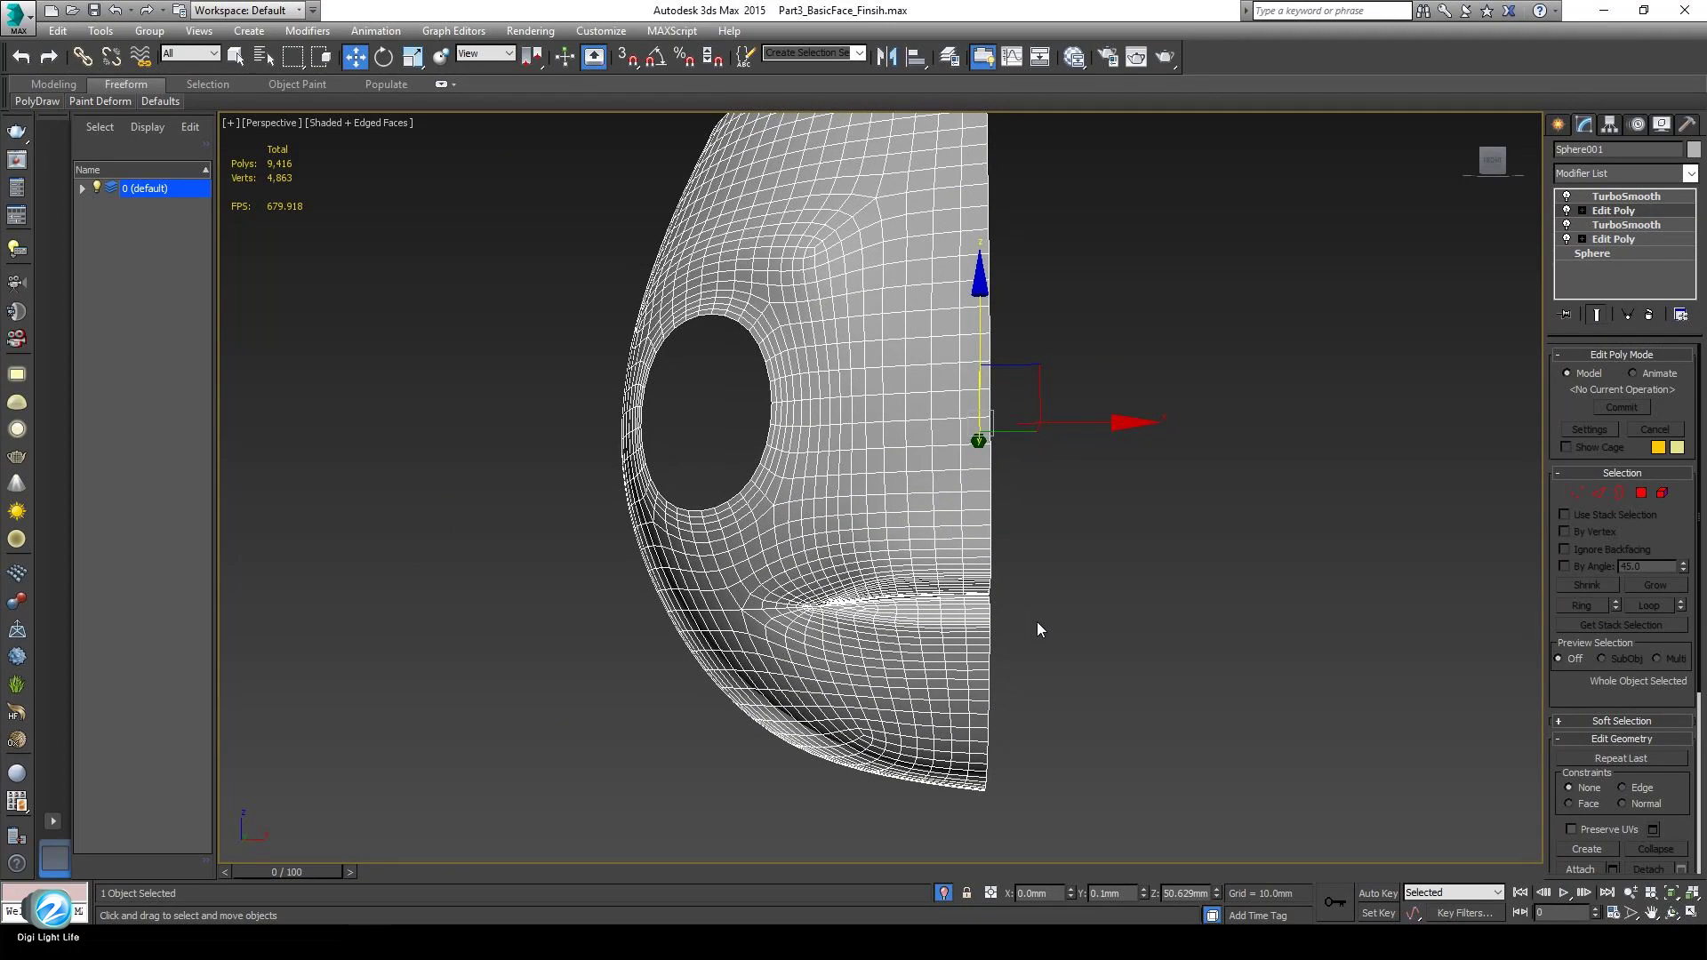
{"action": "key", "text": "F4"}
{"action": "mouse_move", "coordinate": [918, 679]}
{"action": "middle_mouse_down", "text": "alt"}
{"action": "mouse_move", "coordinate": [1059, 707]}
{"action": "mouse_move", "coordinate": [925, 680]}
{"action": "middle_mouse_up", "text": "alt"}
{"action": "scroll", "coordinate": [966, 685], "scroll_direction": "down", "scroll_amount": 4}
{"action": "scroll", "coordinate": [884, 673], "scroll_direction": "up", "scroll_amount": 4}
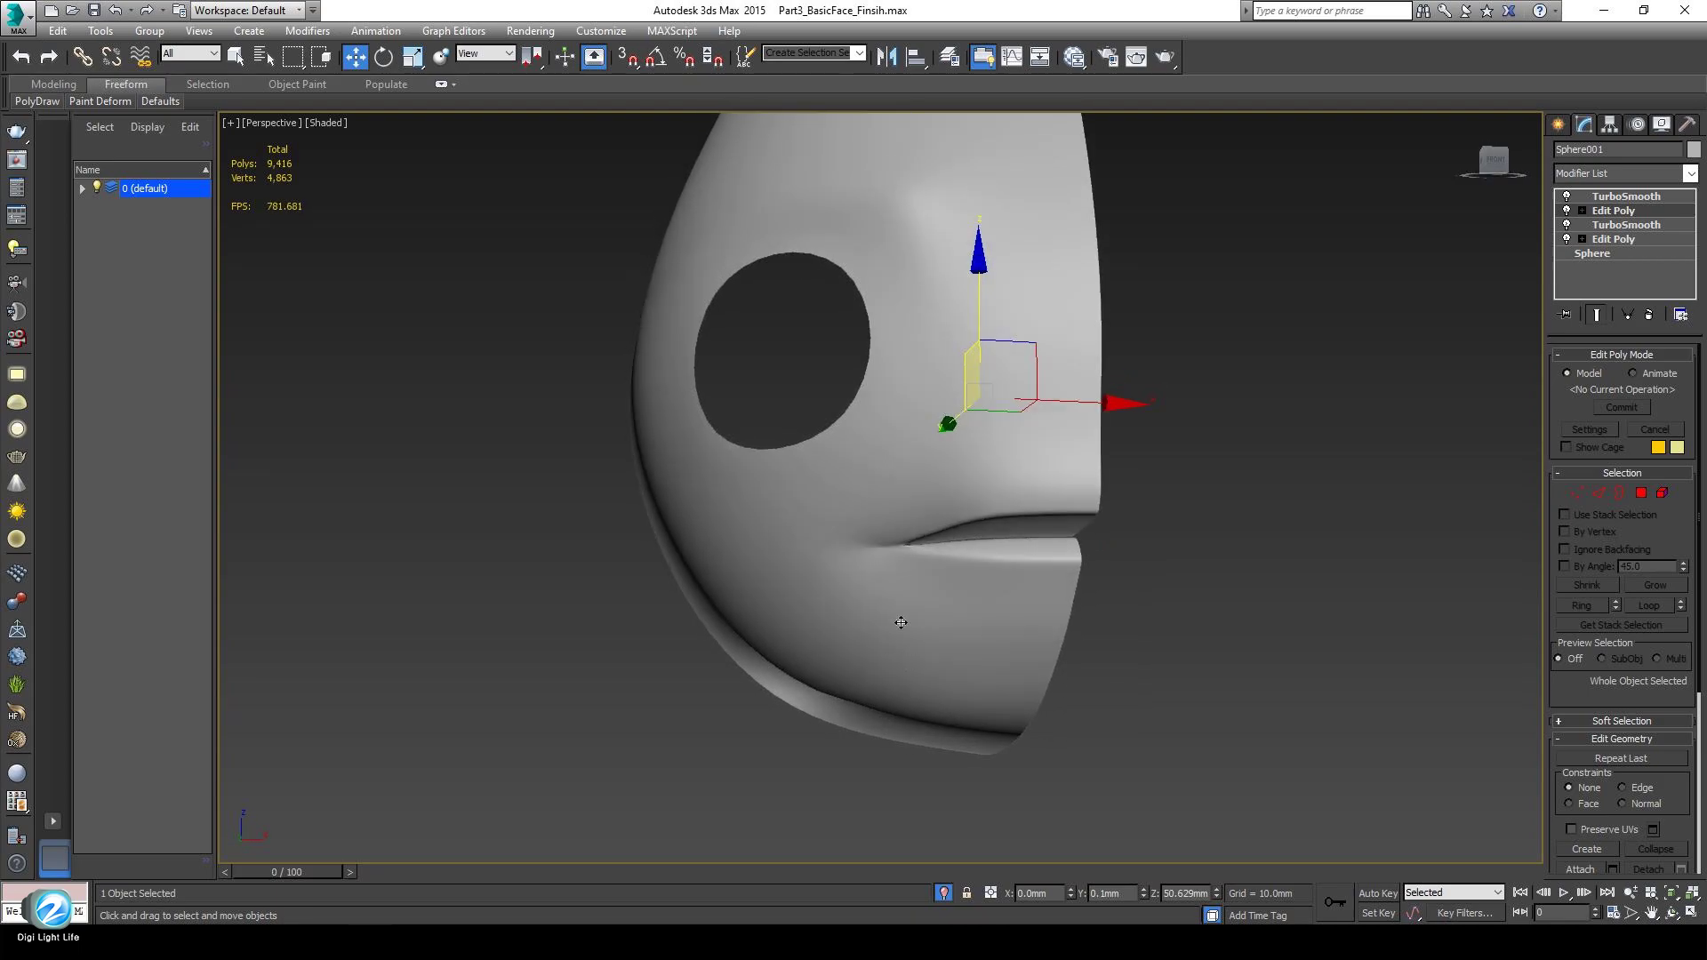
{"action": "middle_click_drag", "start_coordinate": [901, 623], "coordinate": [953, 567], "text": "alt"}
{"action": "scroll", "coordinate": [1069, 483], "scroll_direction": "up", "scroll_amount": 3}
{"action": "middle_click_drag", "start_coordinate": [1077, 432], "coordinate": [876, 503], "text": "alt"}
{"action": "left_click", "coordinate": [1597, 316]}
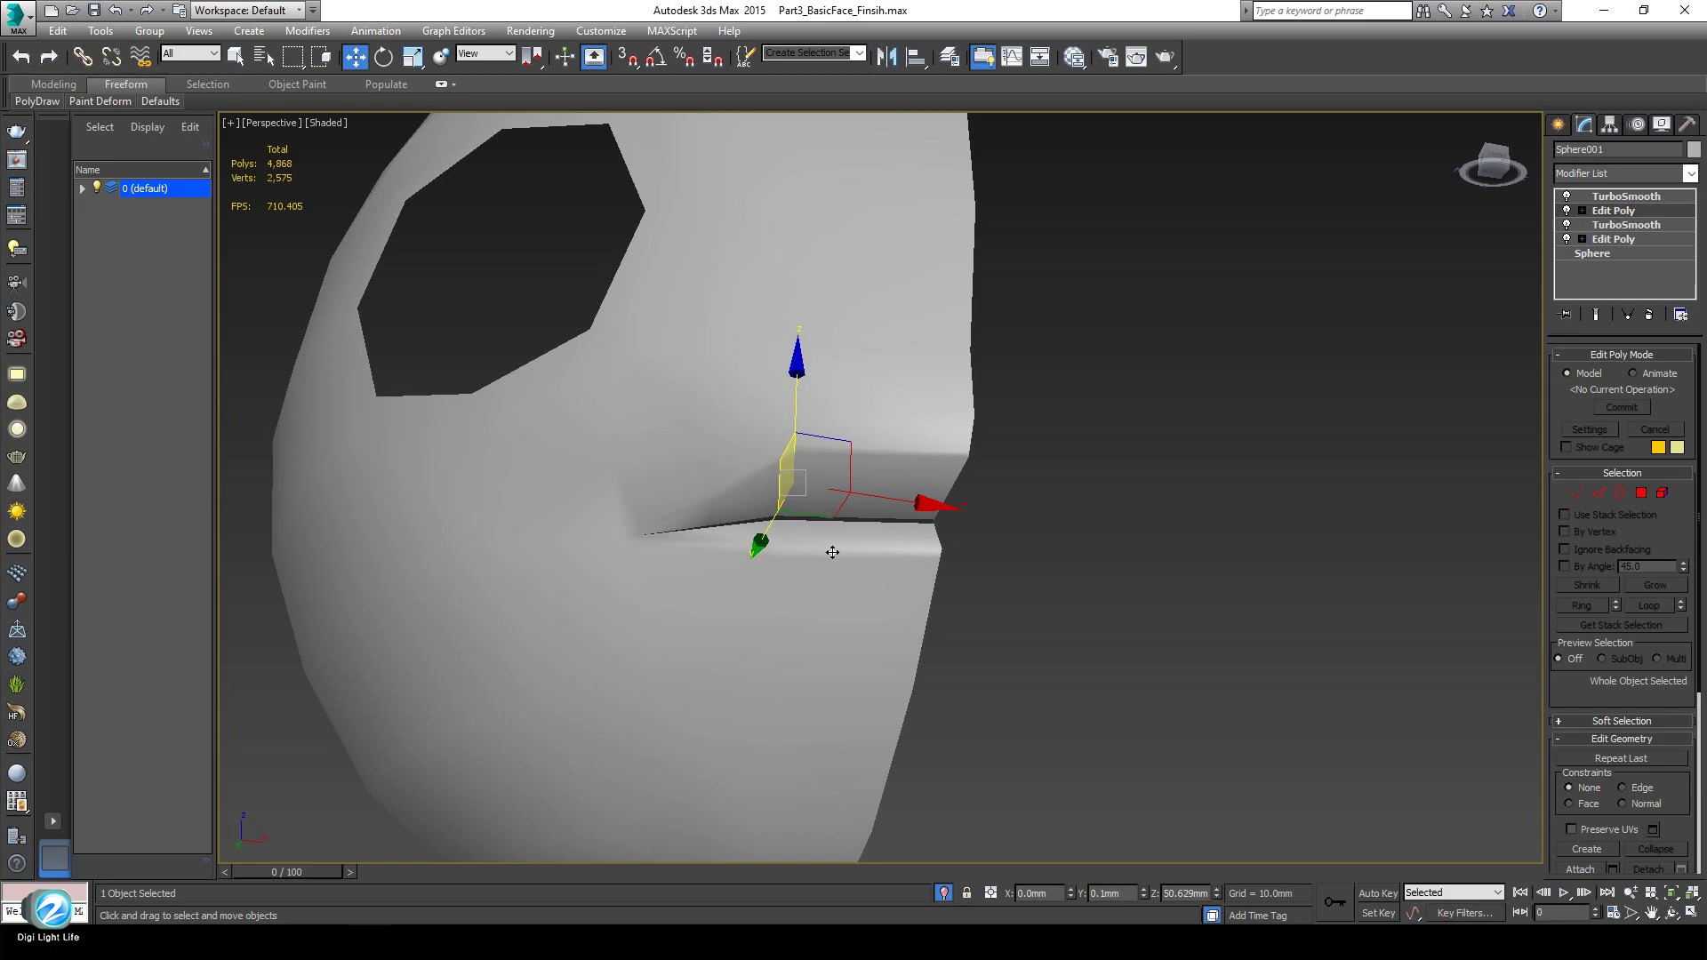
{"action": "key", "text": "F4"}
Connect the three edges across the underside of the upper lip with a new lengthwise edge inside the mouth.
{"action": "scroll", "coordinate": [862, 530], "scroll_direction": "up", "scroll_amount": 5}
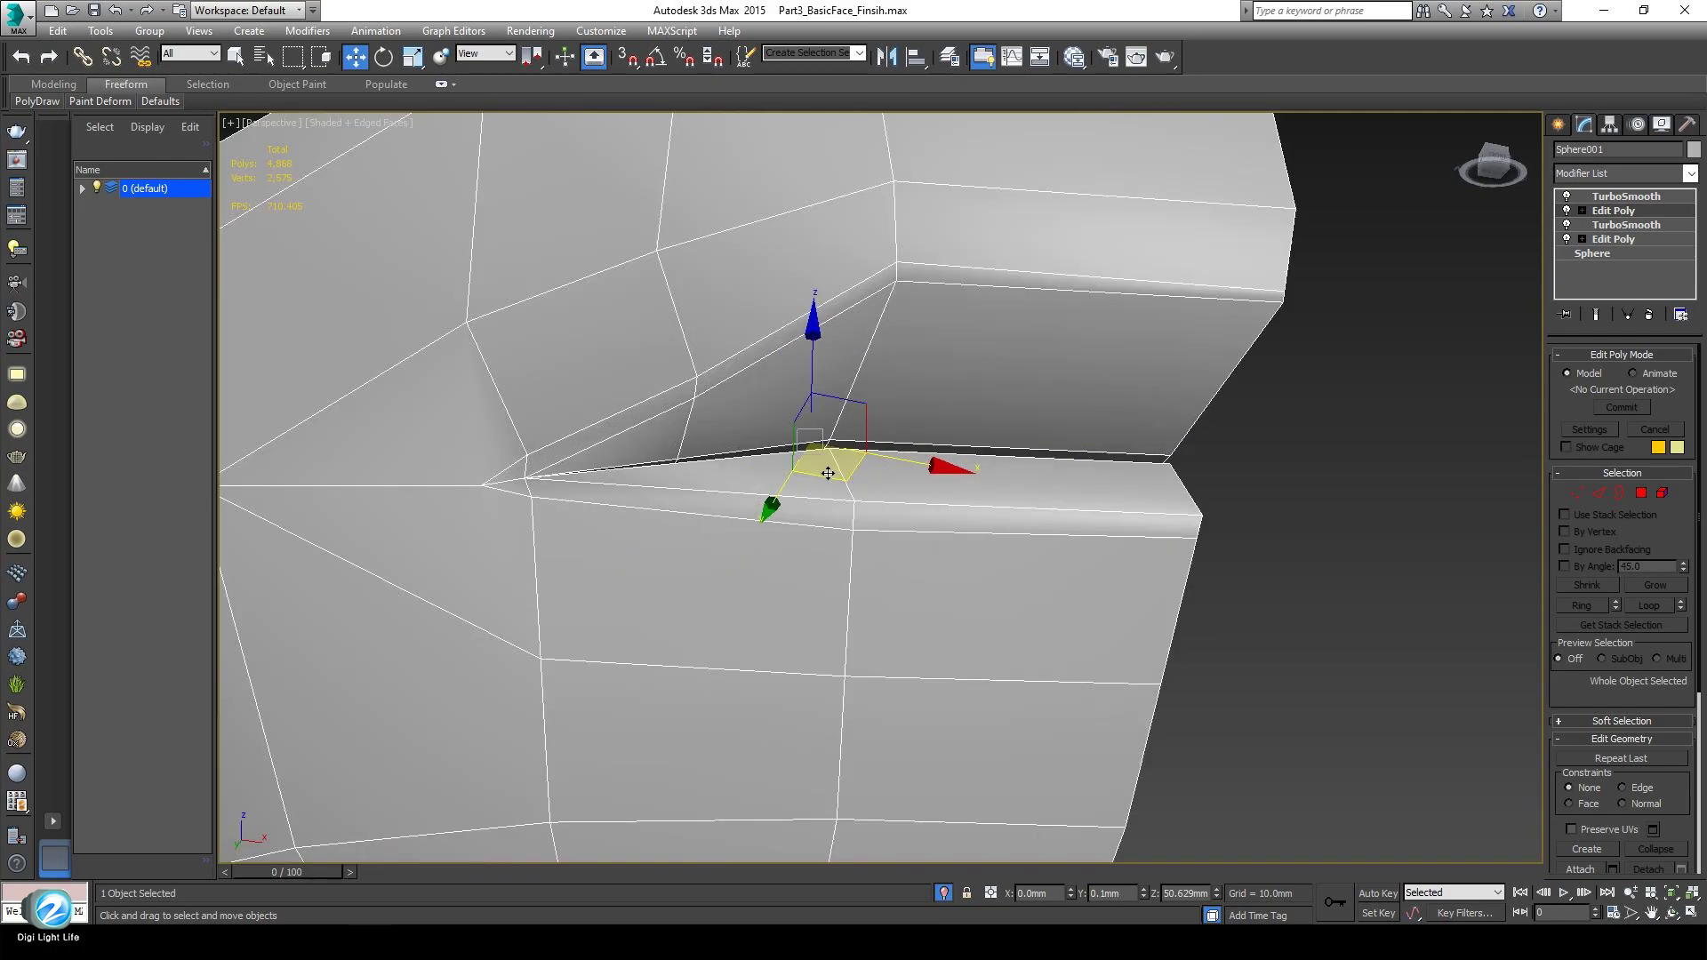
{"action": "key", "text": "F8"}
{"action": "left_click", "coordinate": [1599, 492]}
{"action": "left_click", "coordinate": [1177, 380]}
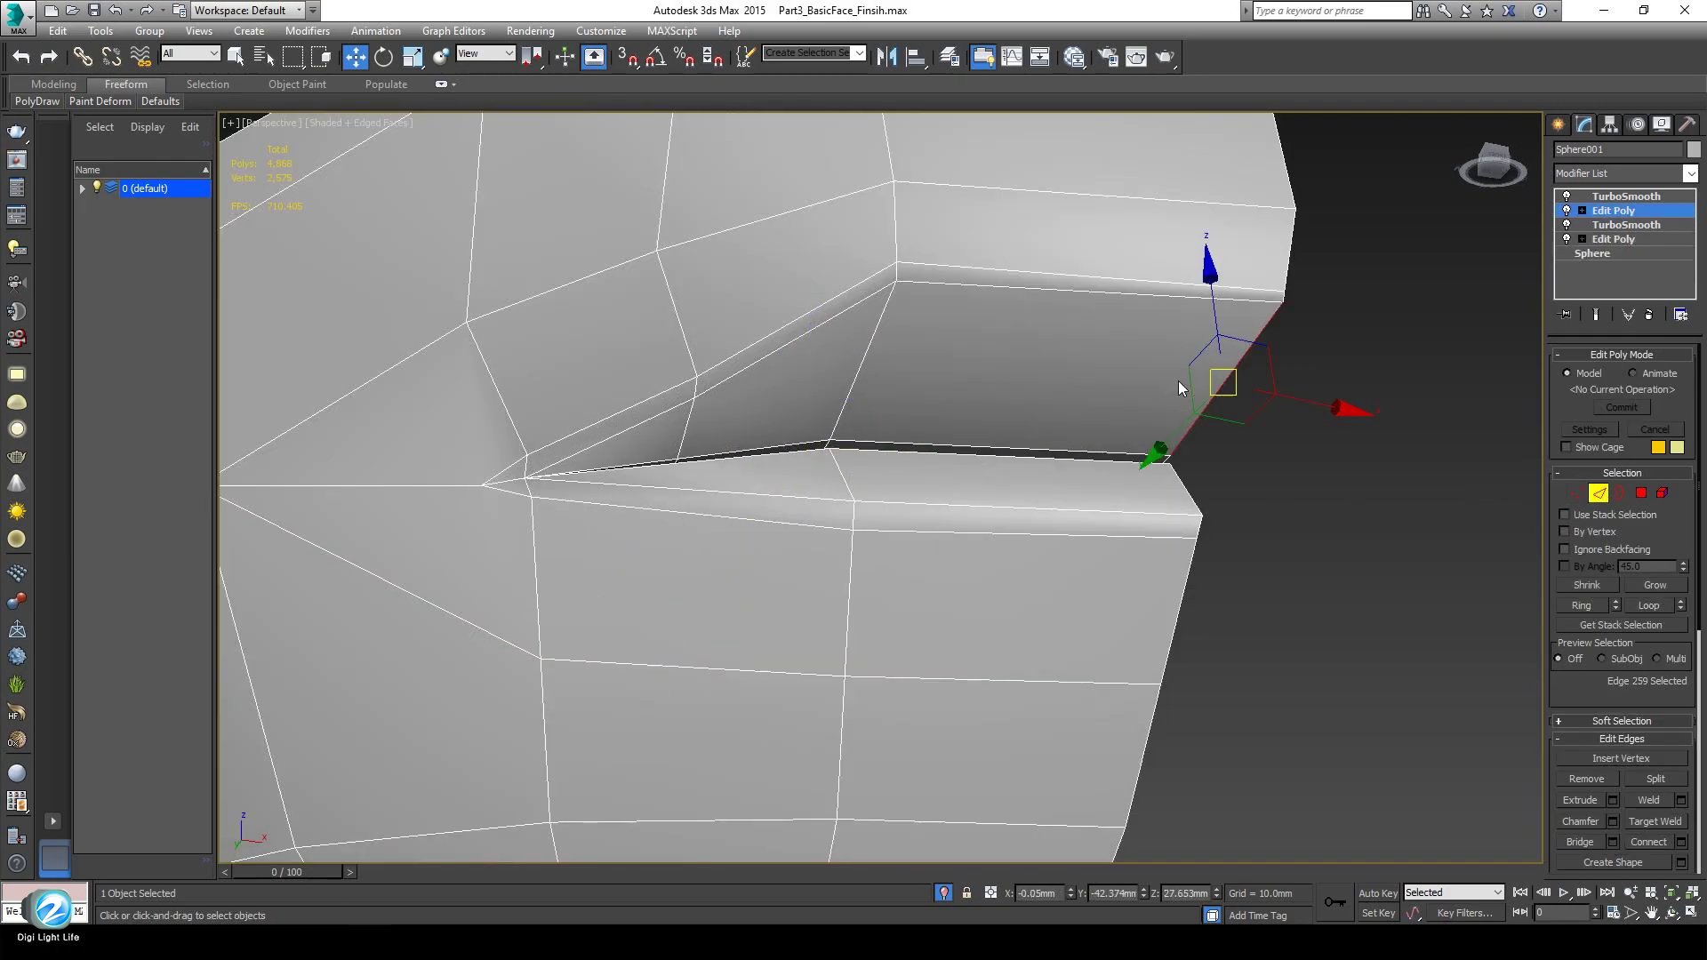
{"action": "middle_click_drag", "start_coordinate": [1177, 381], "coordinate": [892, 312], "text": "alt"}
{"action": "left_click", "coordinate": [880, 308], "text": "ctrl"}
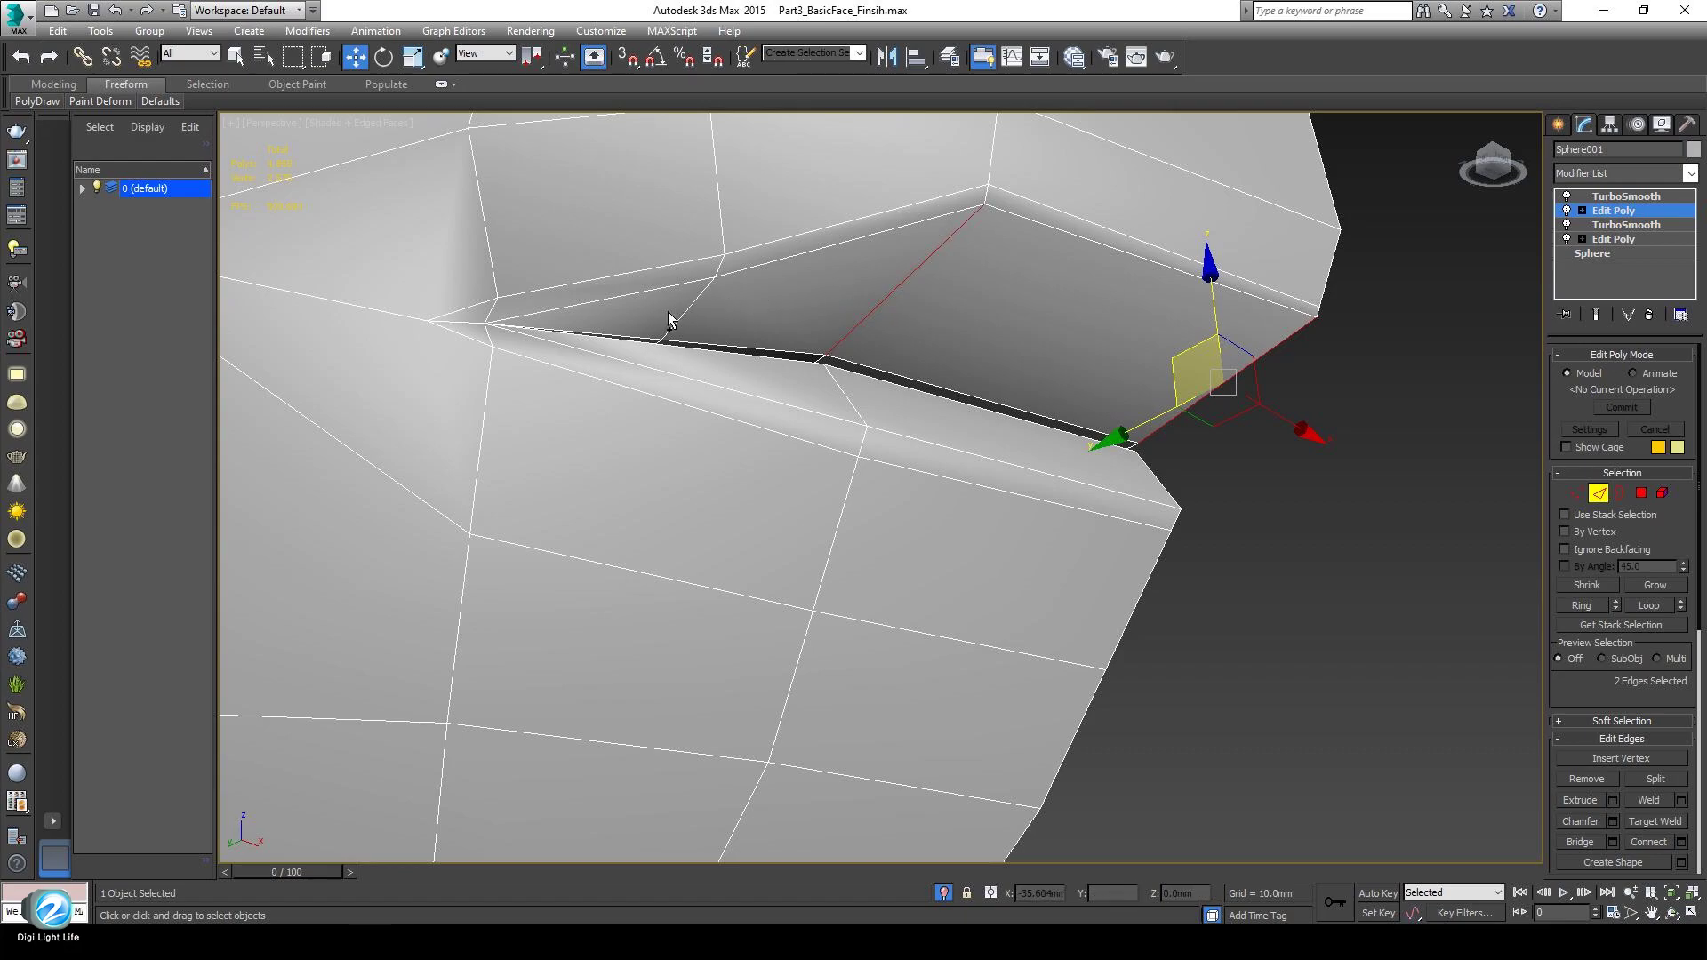
{"action": "middle_click_drag", "start_coordinate": [825, 398], "coordinate": [860, 466], "text": "alt"}
{"action": "right_click", "coordinate": [1124, 451]}
{"action": "left_click", "coordinate": [1085, 520]}
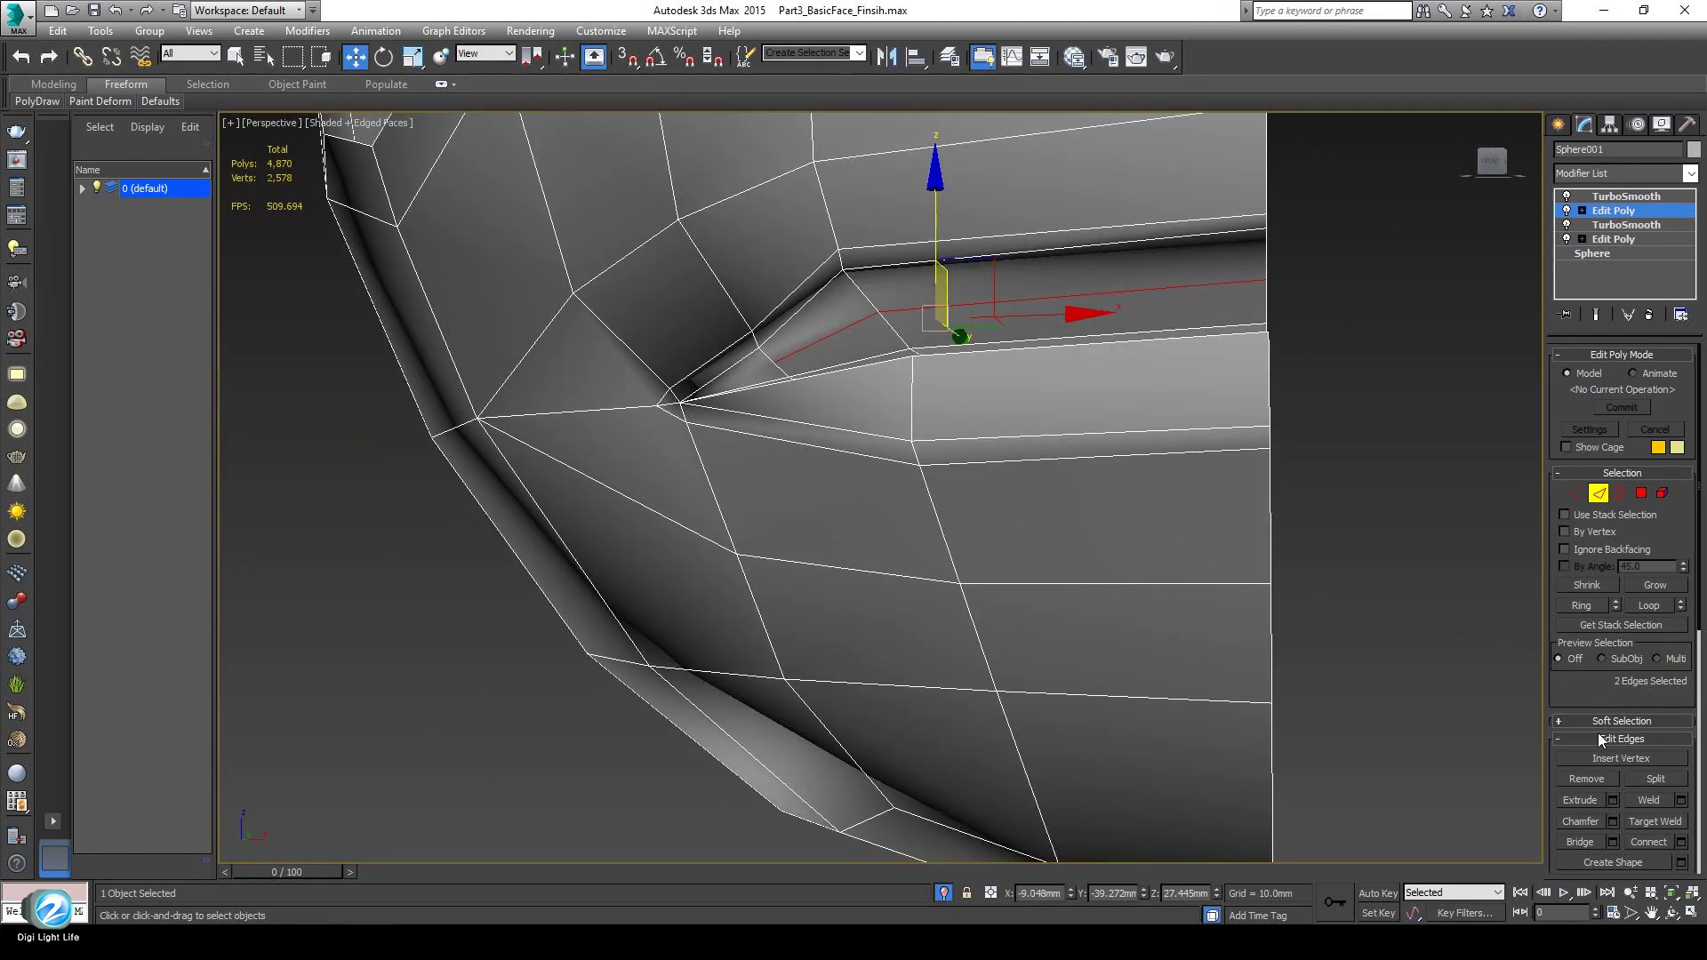
Lower the new edges inside the upper lip by about 1 mm along Z toward the mouth opening.
{"action": "scroll", "coordinate": [1598, 733], "scroll_direction": "down", "scroll_amount": 6}
{"action": "middle_click_drag", "start_coordinate": [836, 332], "coordinate": [868, 336], "text": "alt"}
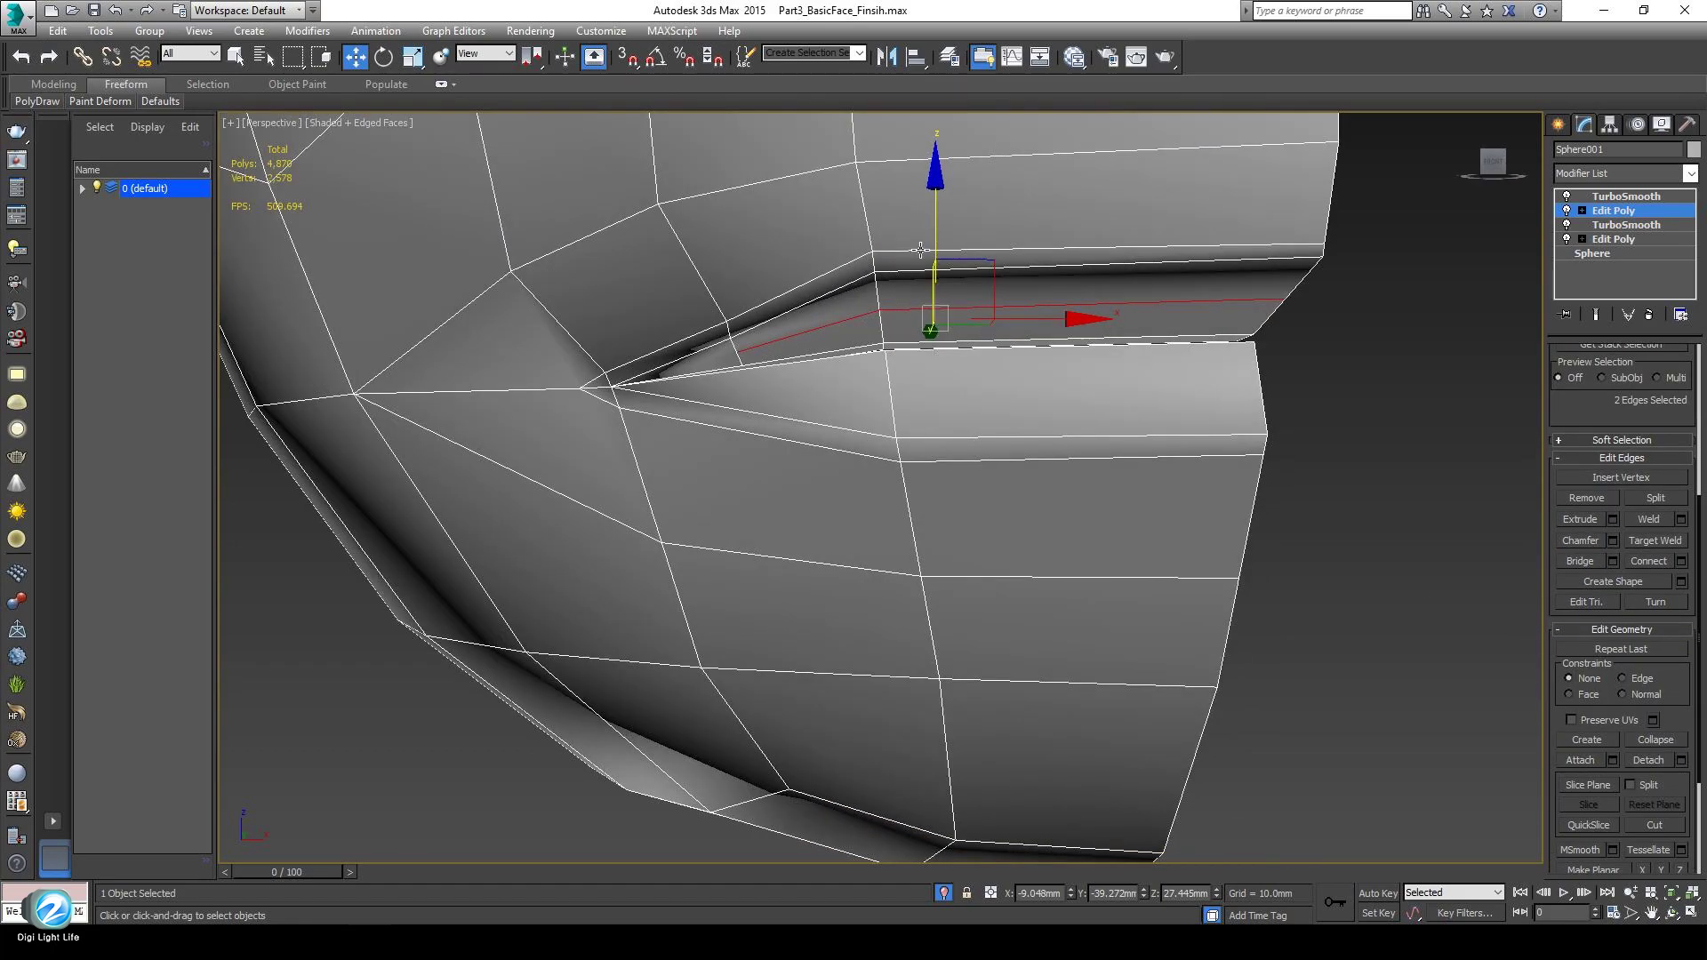
{"action": "left_click_drag", "start_coordinate": [933, 229], "coordinate": [892, 347]}
{"action": "middle_click_drag", "start_coordinate": [892, 347], "coordinate": [1314, 373], "text": "alt"}
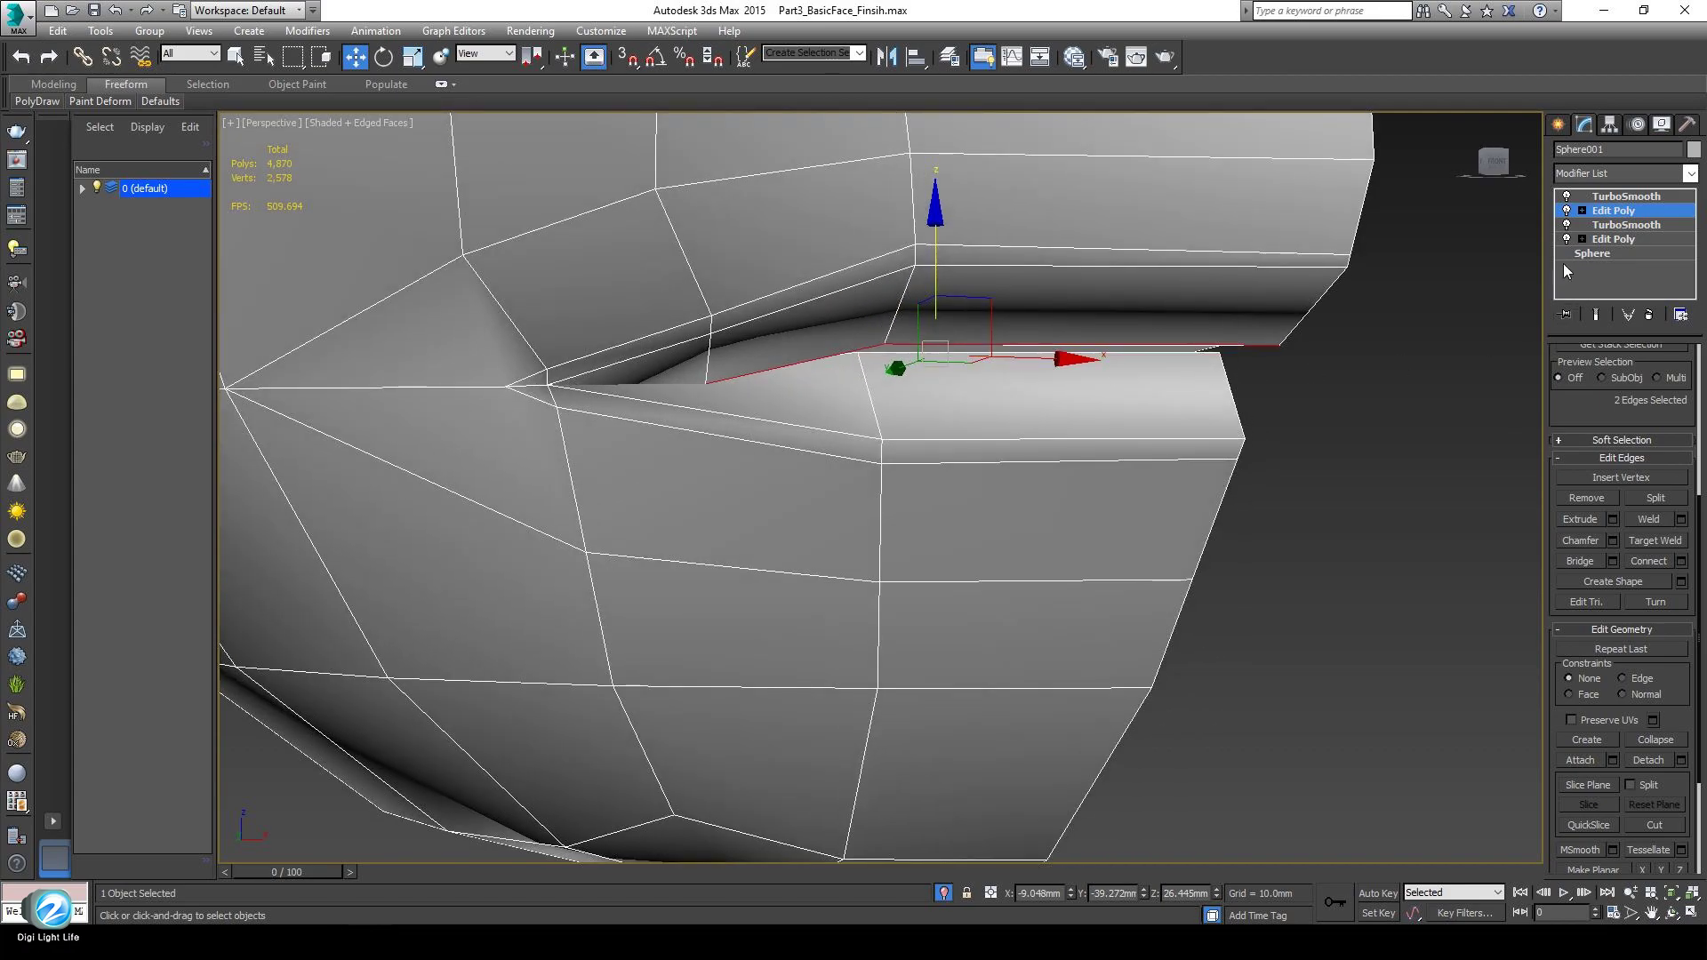
At vertex level, raise the inner upper-lip vertex nearest the mouth corner slightly along Z.
{"action": "left_click_drag", "start_coordinate": [1563, 401], "coordinate": [1562, 682]}
{"action": "left_click", "coordinate": [1576, 493]}
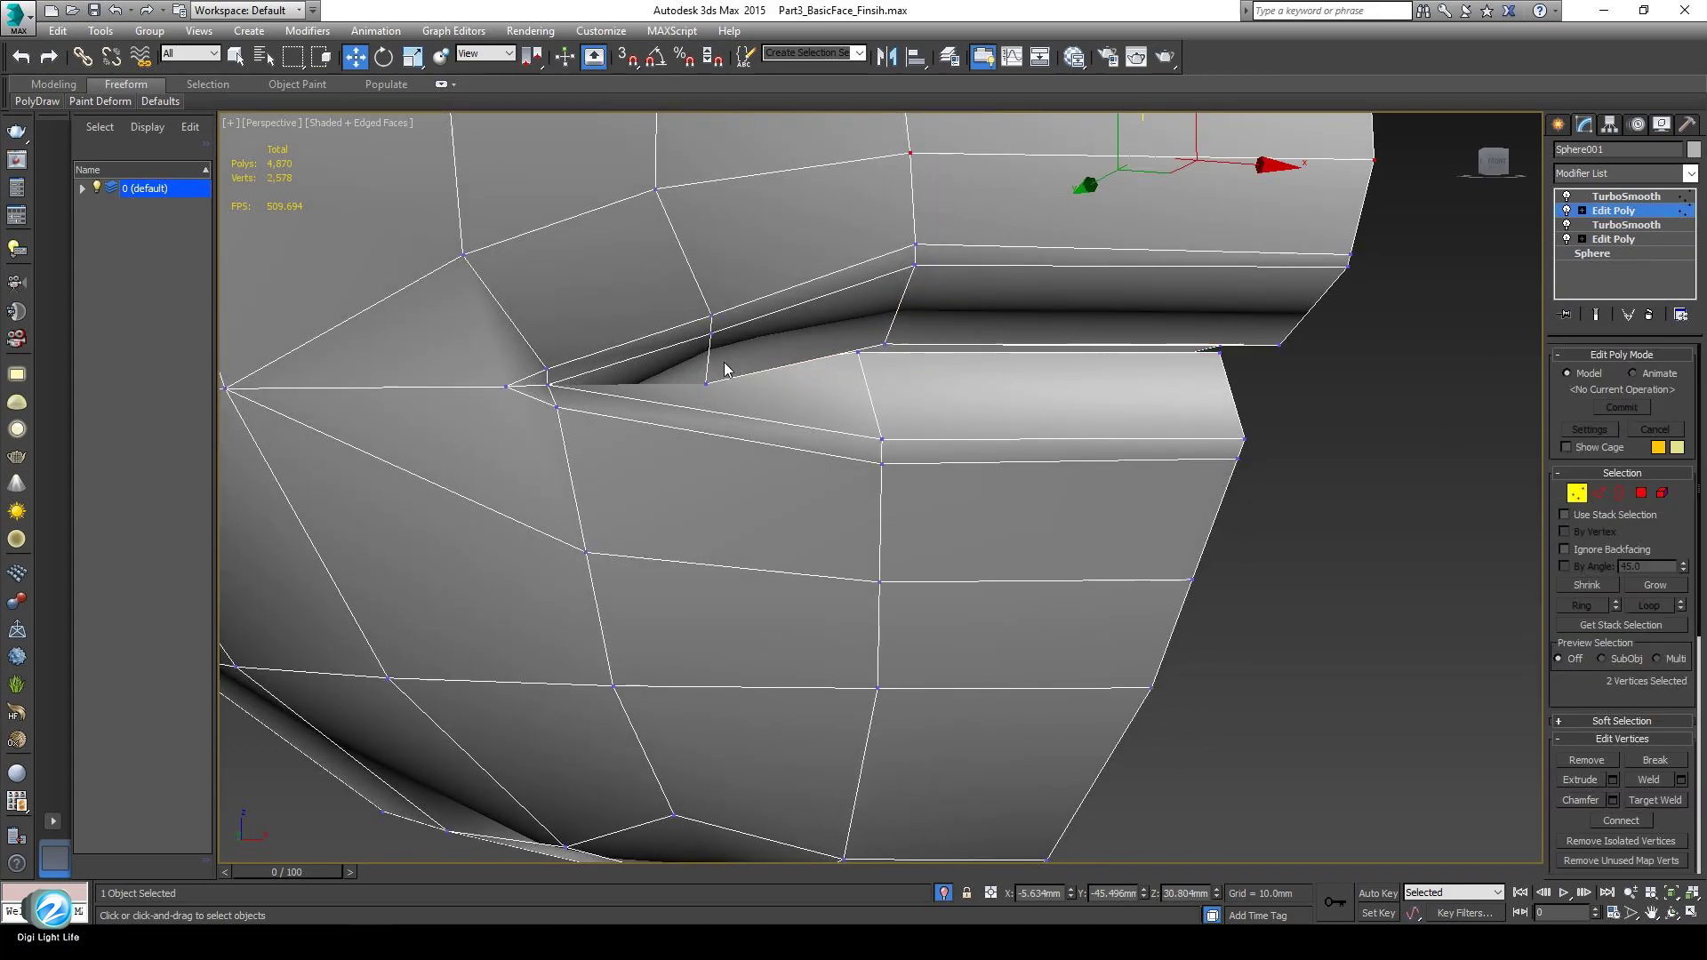
{"action": "left_click", "coordinate": [707, 388]}
{"action": "left_click_drag", "start_coordinate": [705, 325], "coordinate": [711, 302]}
Connect the raised inner upper-lip vertex to the mouth-corner vertex with a new edge.
{"action": "middle_click_drag", "start_coordinate": [690, 340], "coordinate": [658, 283], "text": "alt"}
{"action": "scroll", "coordinate": [653, 400], "scroll_direction": "up", "scroll_amount": 2}
{"action": "middle_click_drag", "start_coordinate": [654, 400], "coordinate": [677, 480], "text": "alt"}
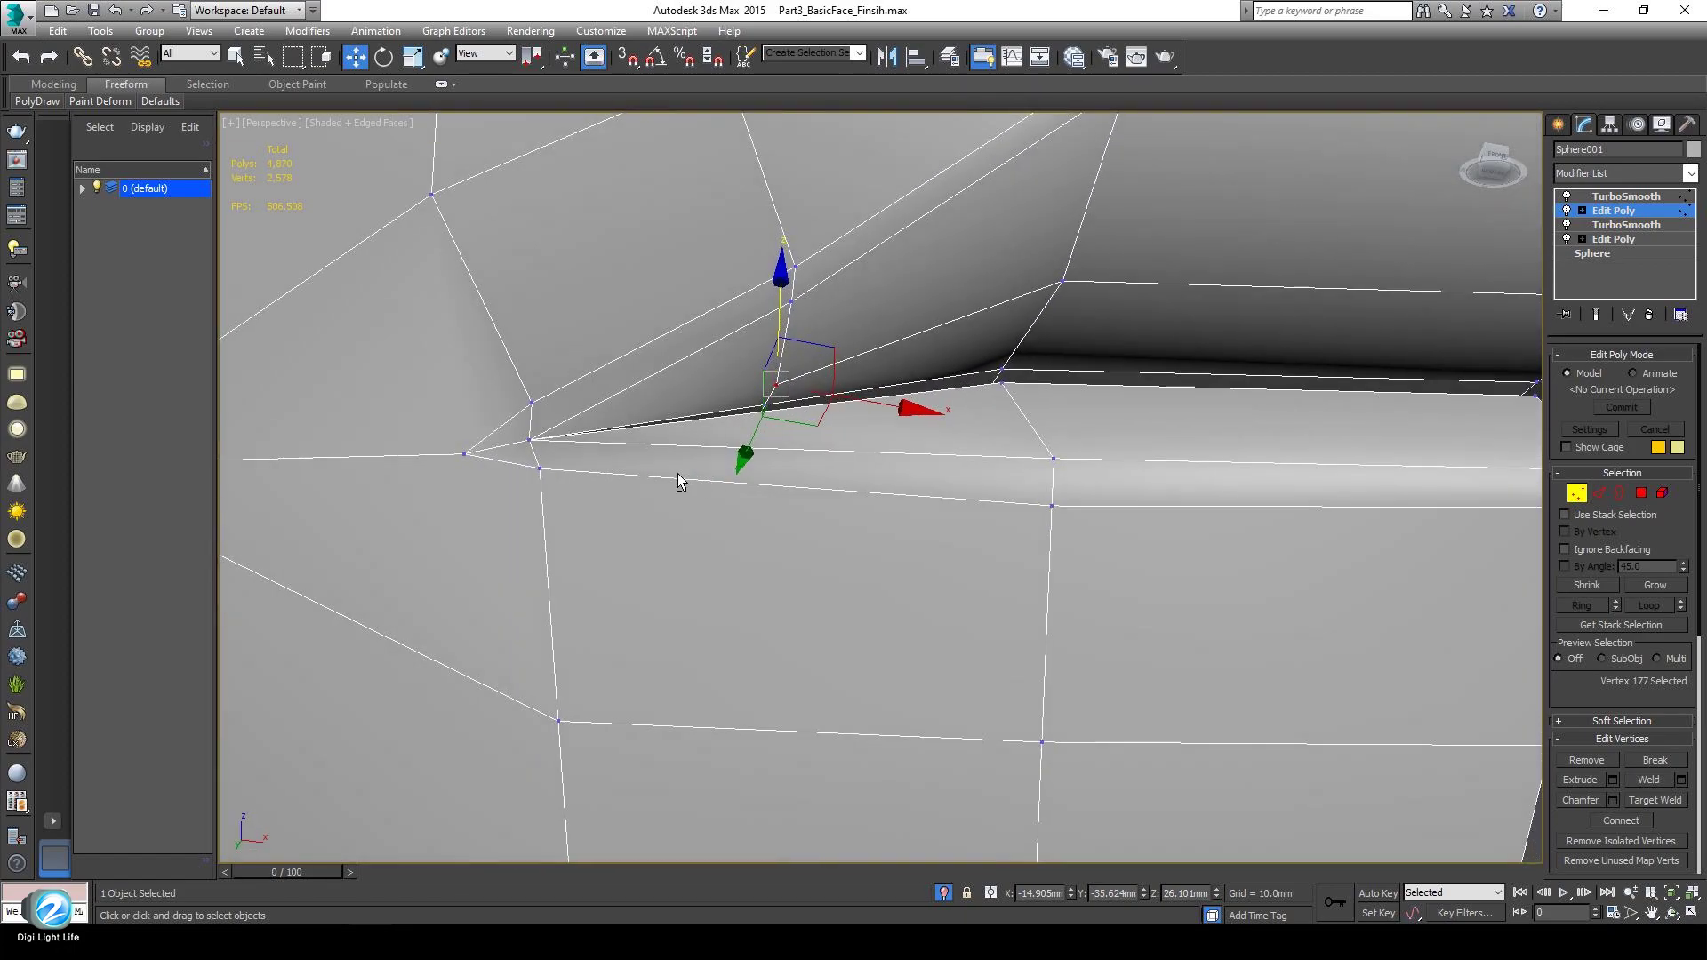
{"action": "left_click", "coordinate": [530, 442], "text": "ctrl"}
{"action": "right_click", "coordinate": [1123, 474]}
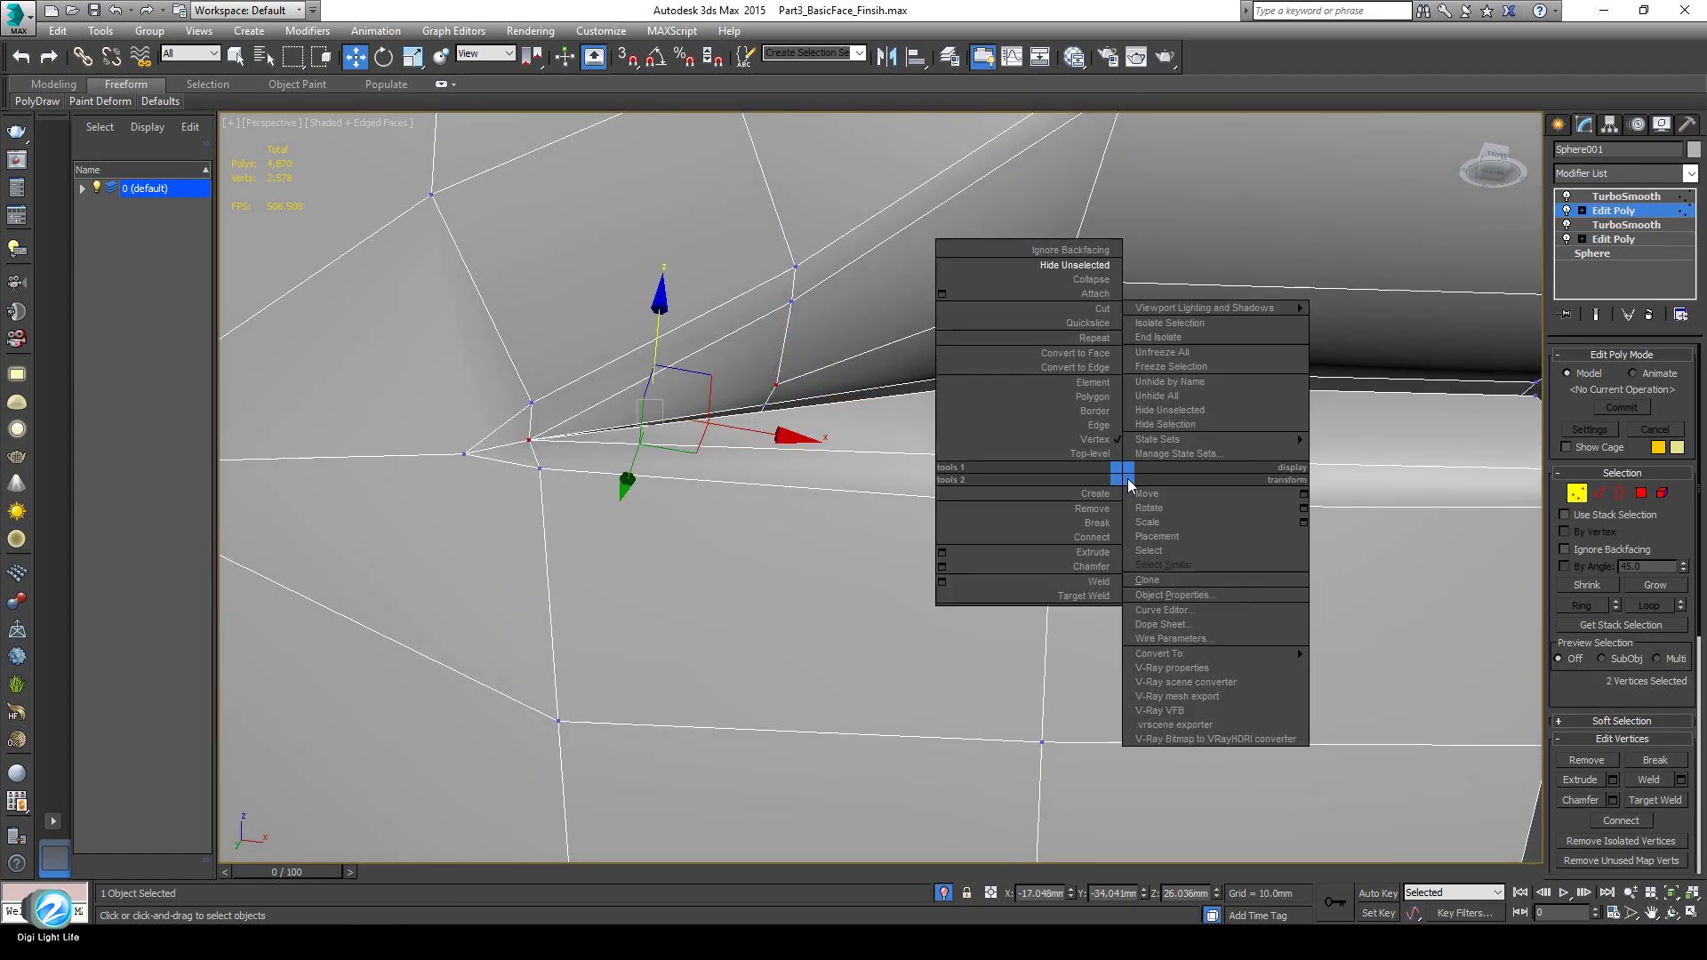
{"action": "left_click", "coordinate": [1104, 538]}
Examine the edge flow converging at the mouth corner up close from several angles.
{"action": "middle_click_drag", "start_coordinate": [626, 480], "coordinate": [563, 445], "text": "alt"}
{"action": "middle_click_drag", "start_coordinate": [563, 446], "coordinate": [562, 445], "text": "ctrl+alt"}
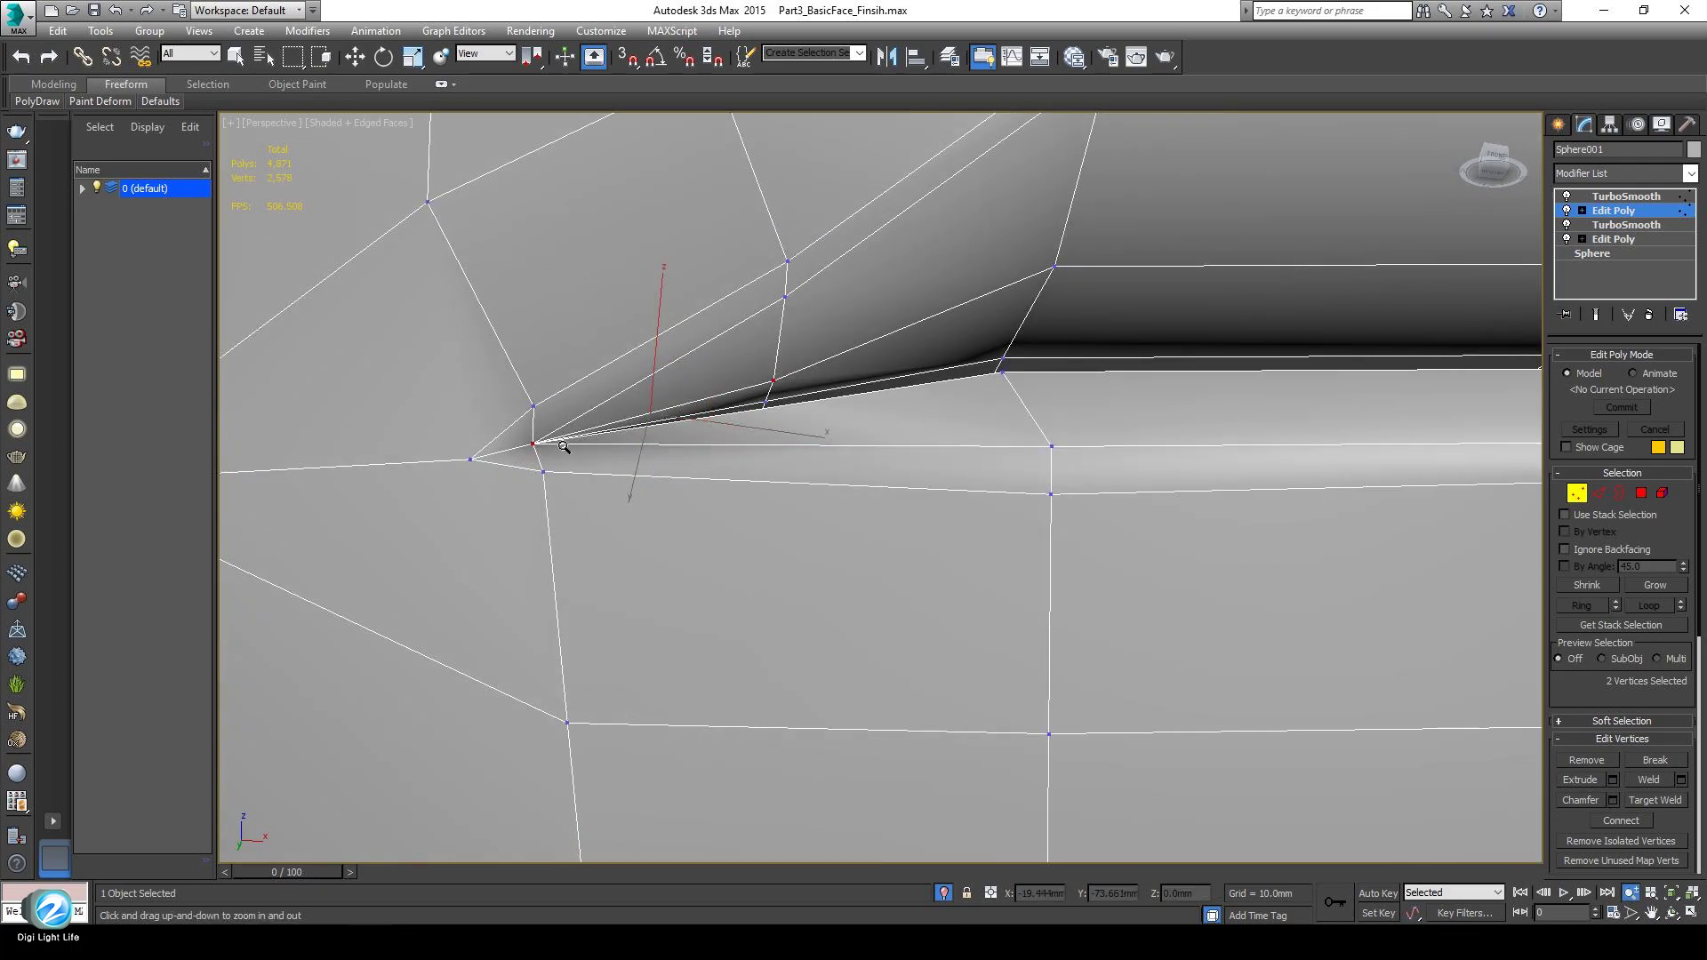
{"action": "scroll", "coordinate": [564, 446], "scroll_direction": "up", "scroll_amount": 3}
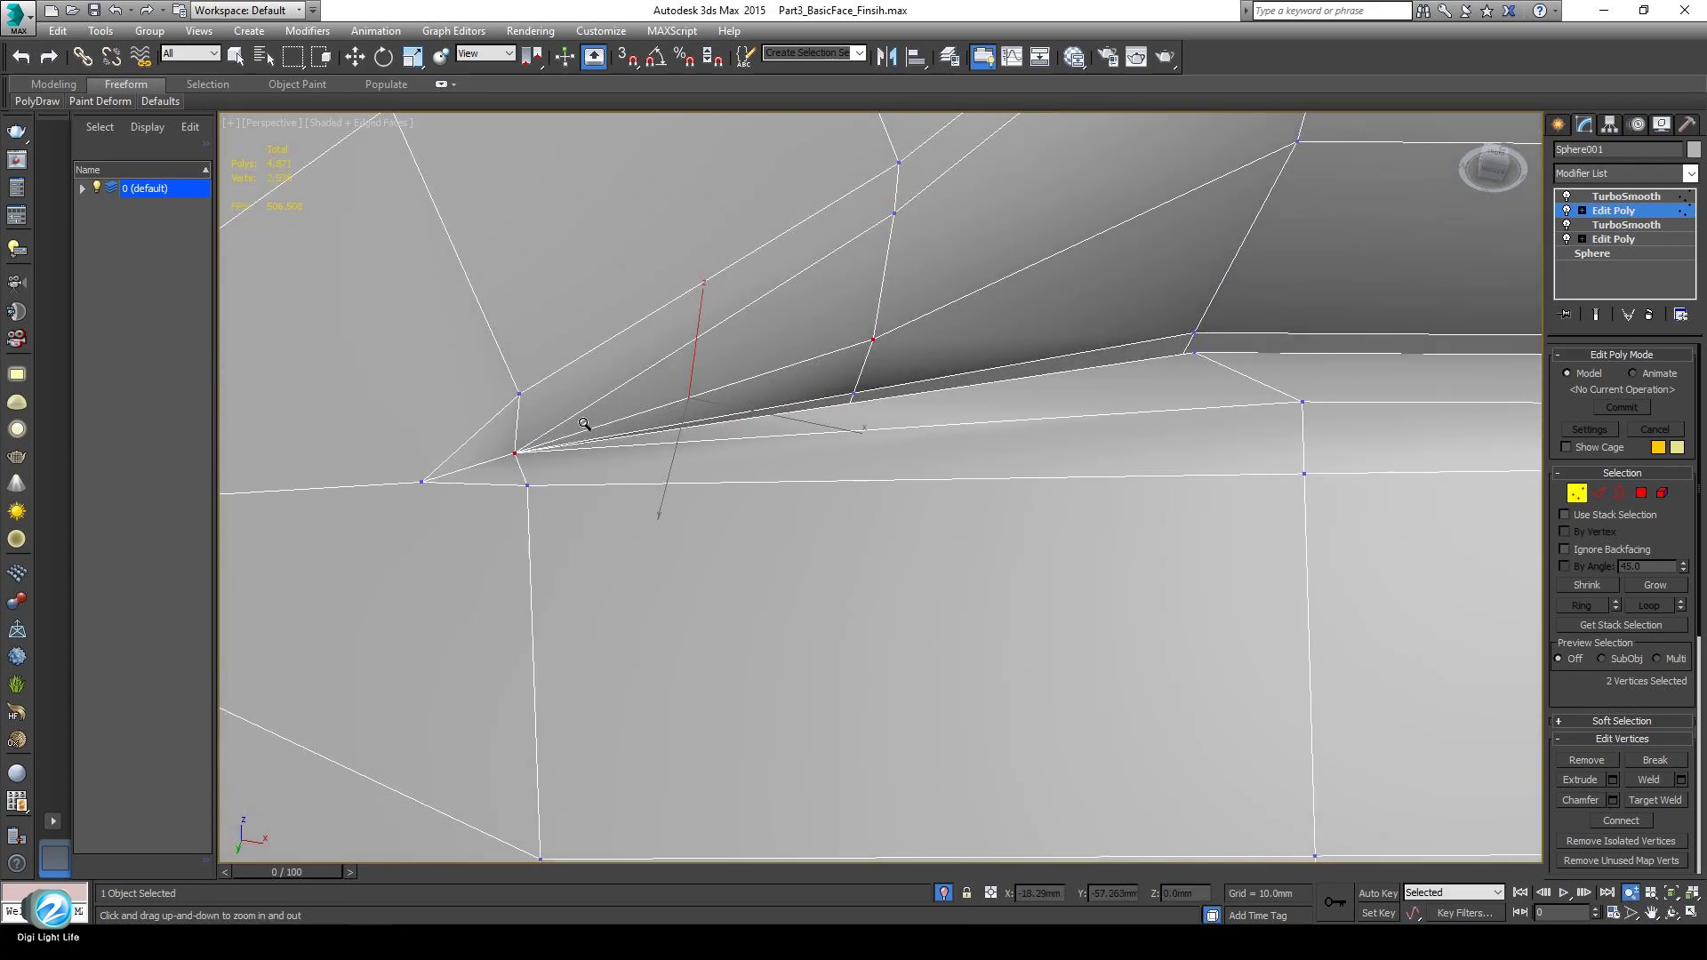
{"action": "scroll", "coordinate": [585, 424], "scroll_direction": "up", "scroll_amount": 2}
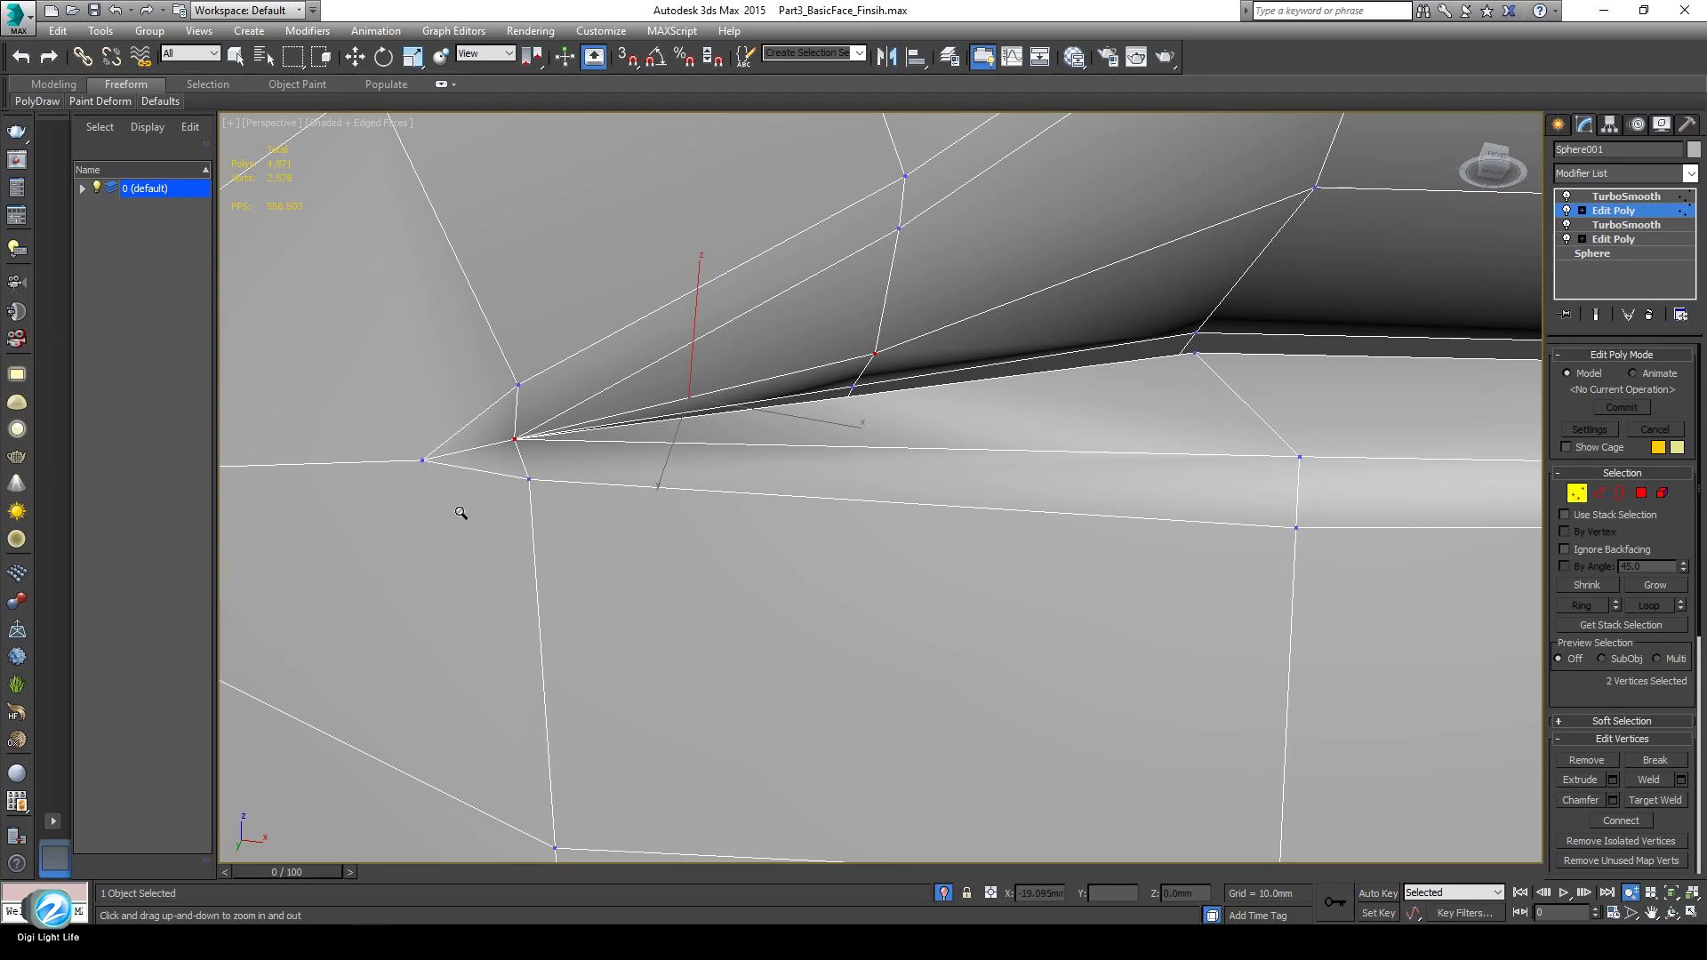
{"action": "middle_click_drag", "start_coordinate": [480, 505], "coordinate": [486, 474], "text": "alt"}
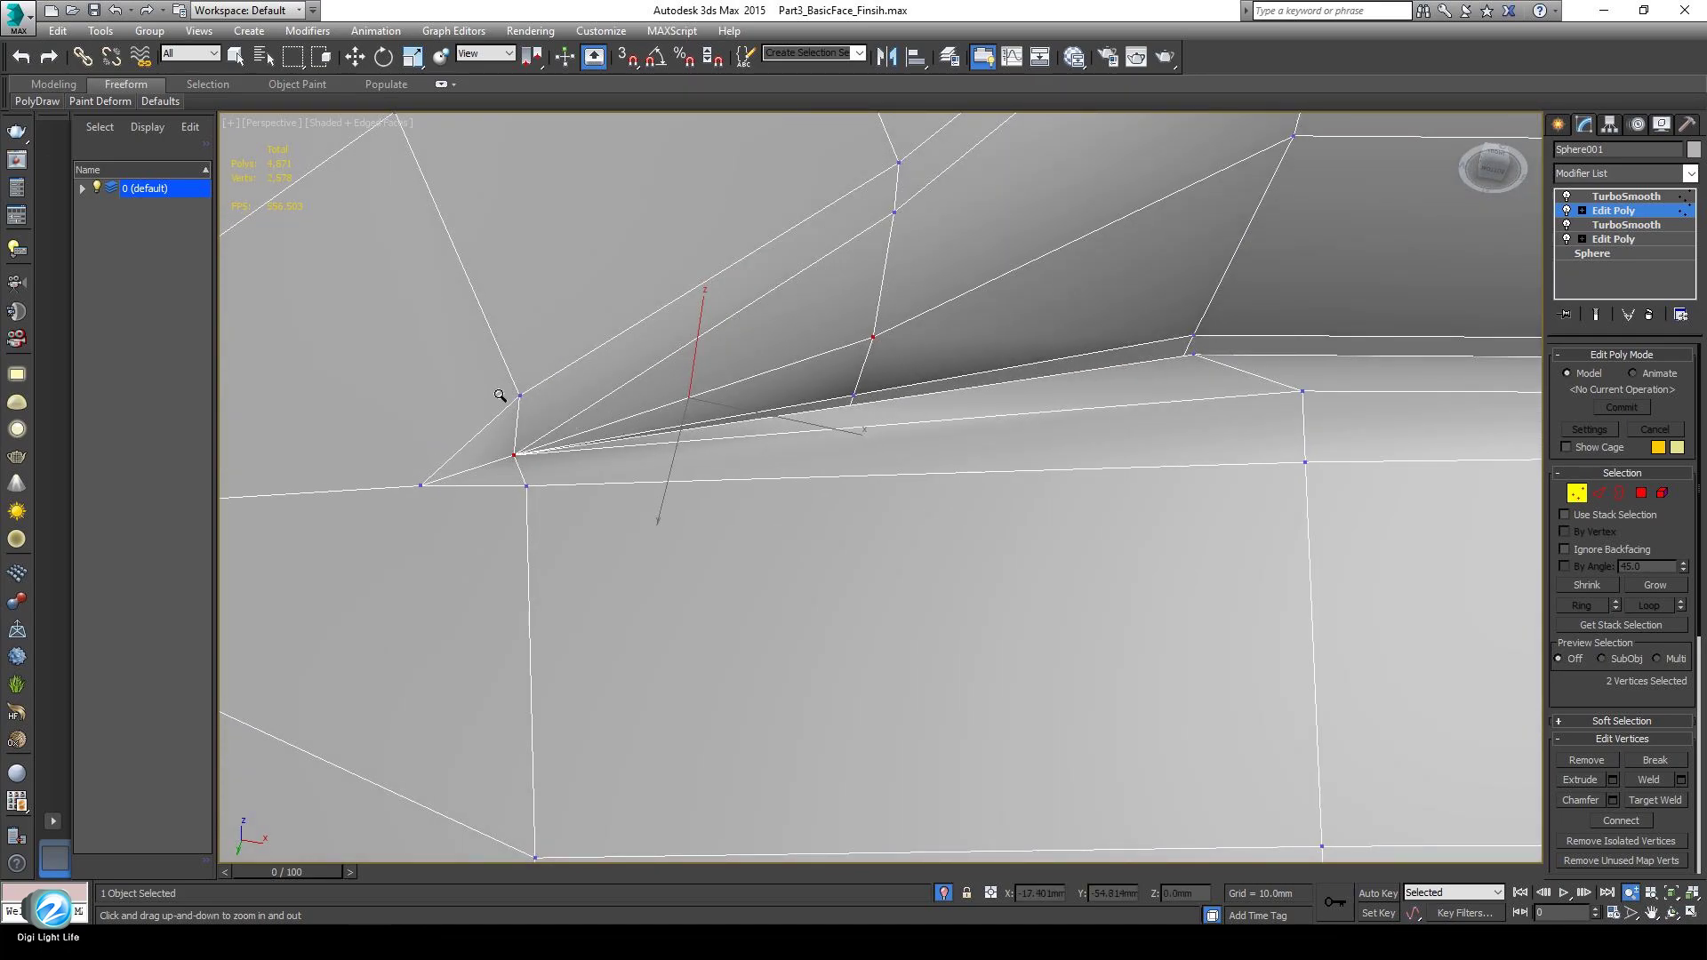
{"action": "scroll", "coordinate": [562, 529], "scroll_direction": "up", "scroll_amount": 1}
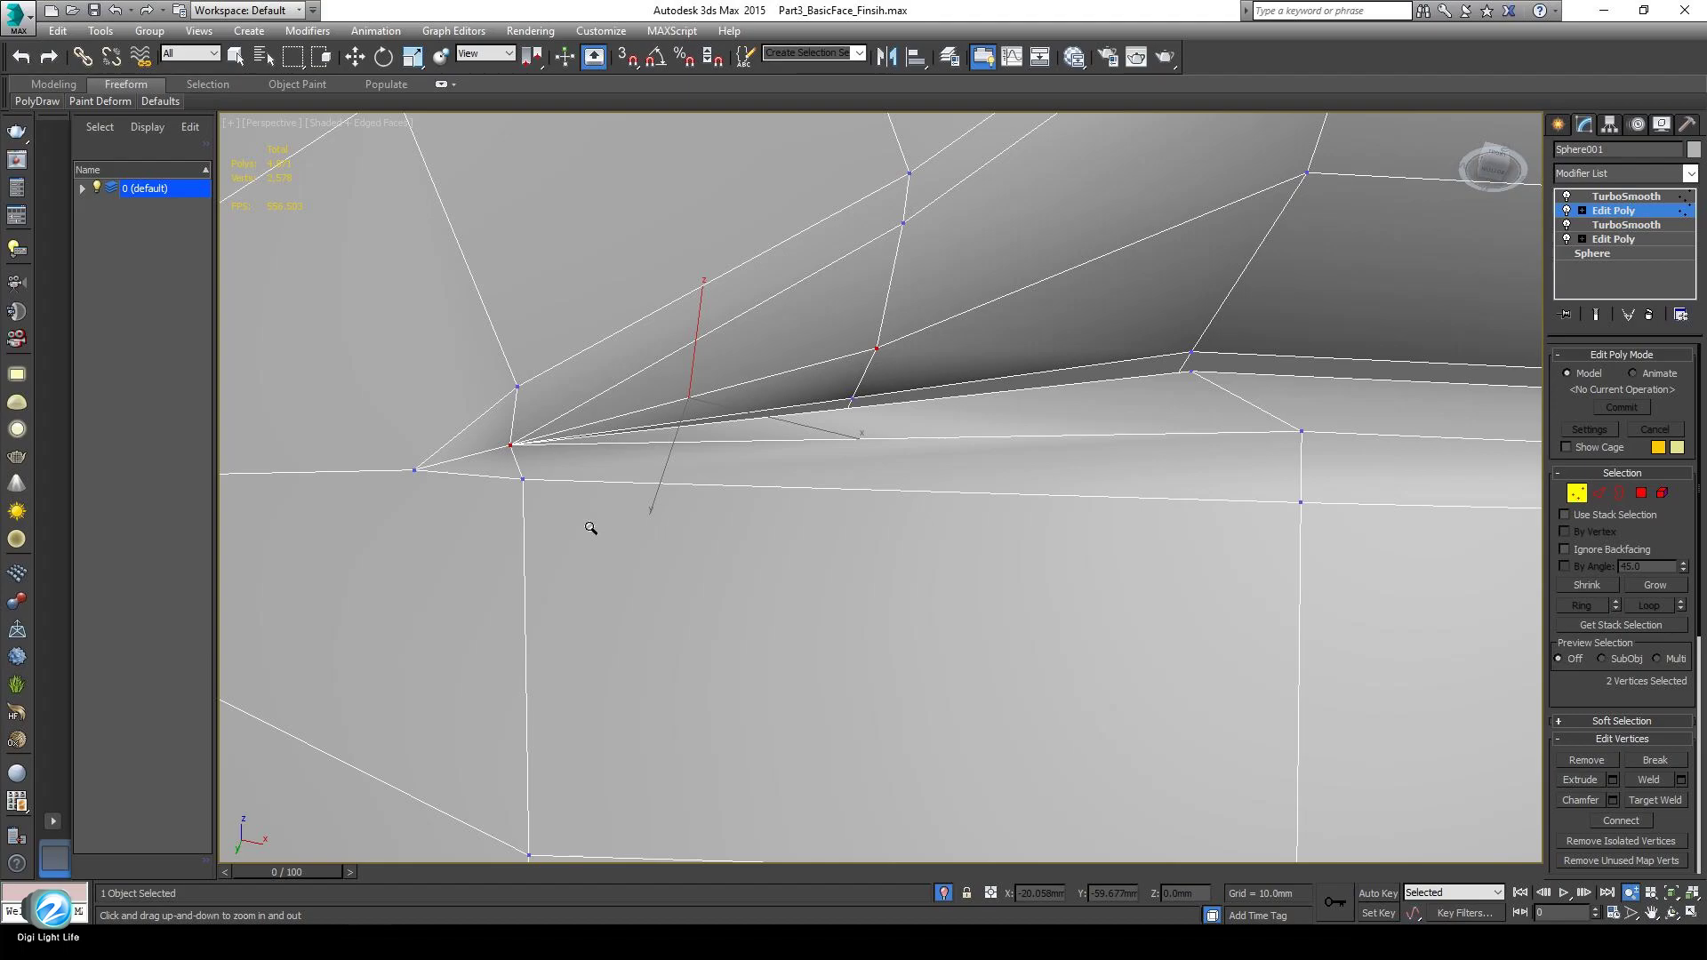
{"action": "middle_click_drag", "start_coordinate": [564, 515], "coordinate": [668, 429], "text": "alt"}
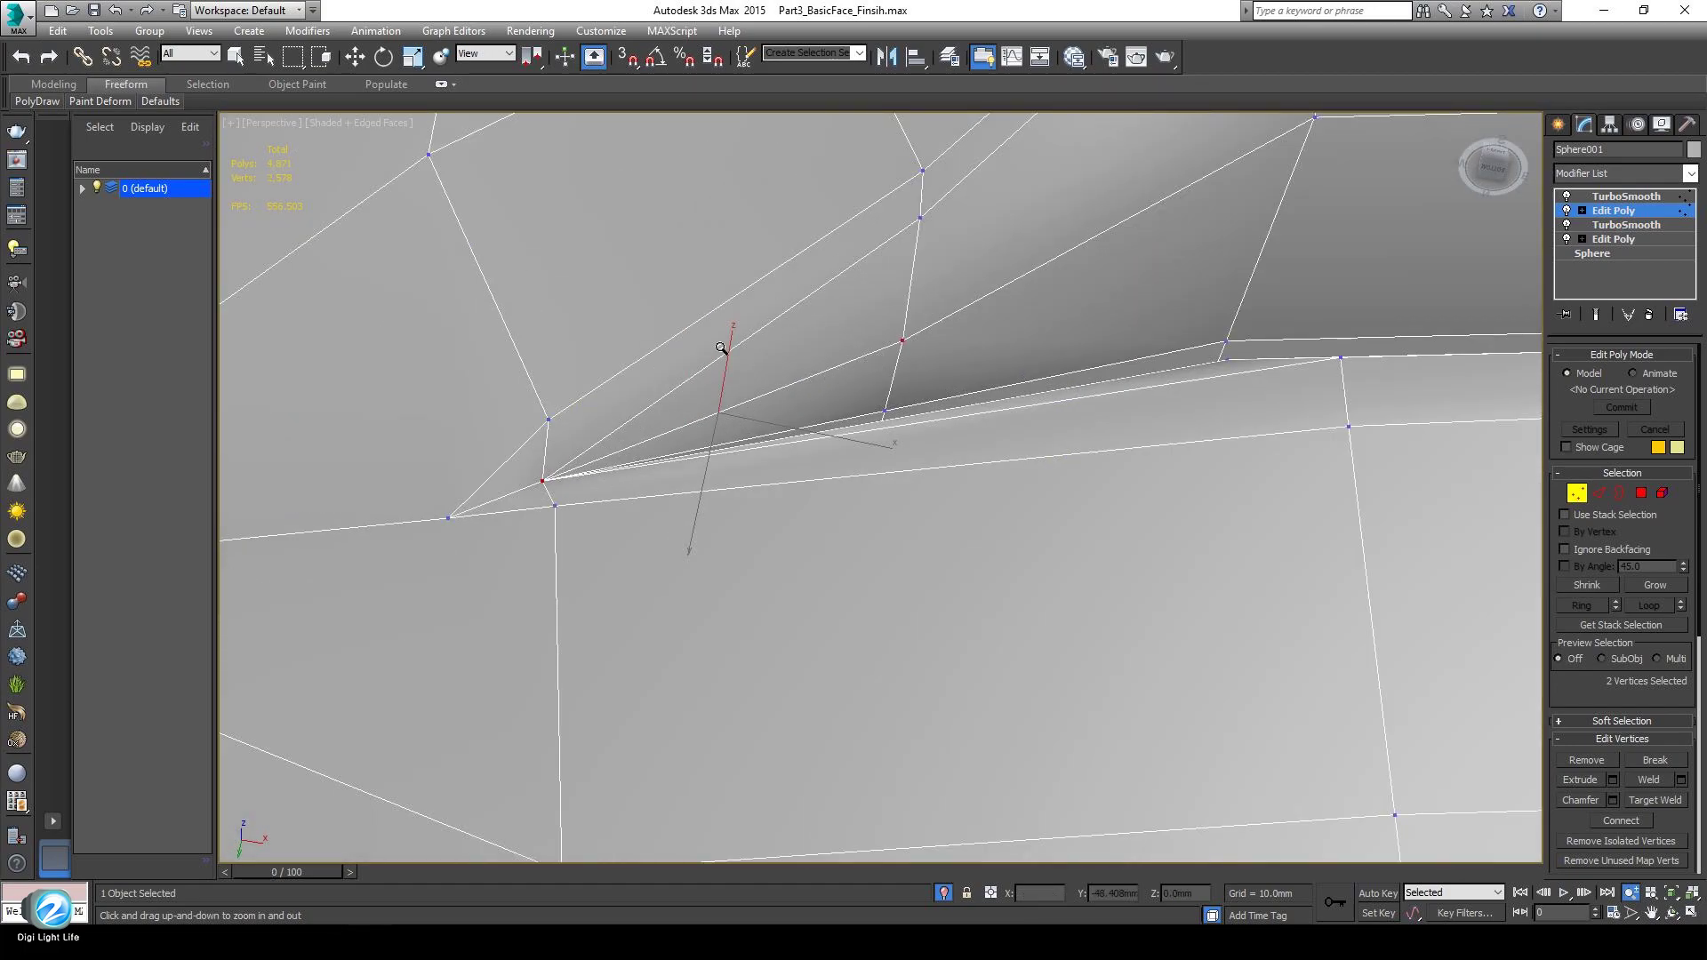
{"action": "scroll", "coordinate": [521, 513], "scroll_direction": "up", "scroll_amount": 3}
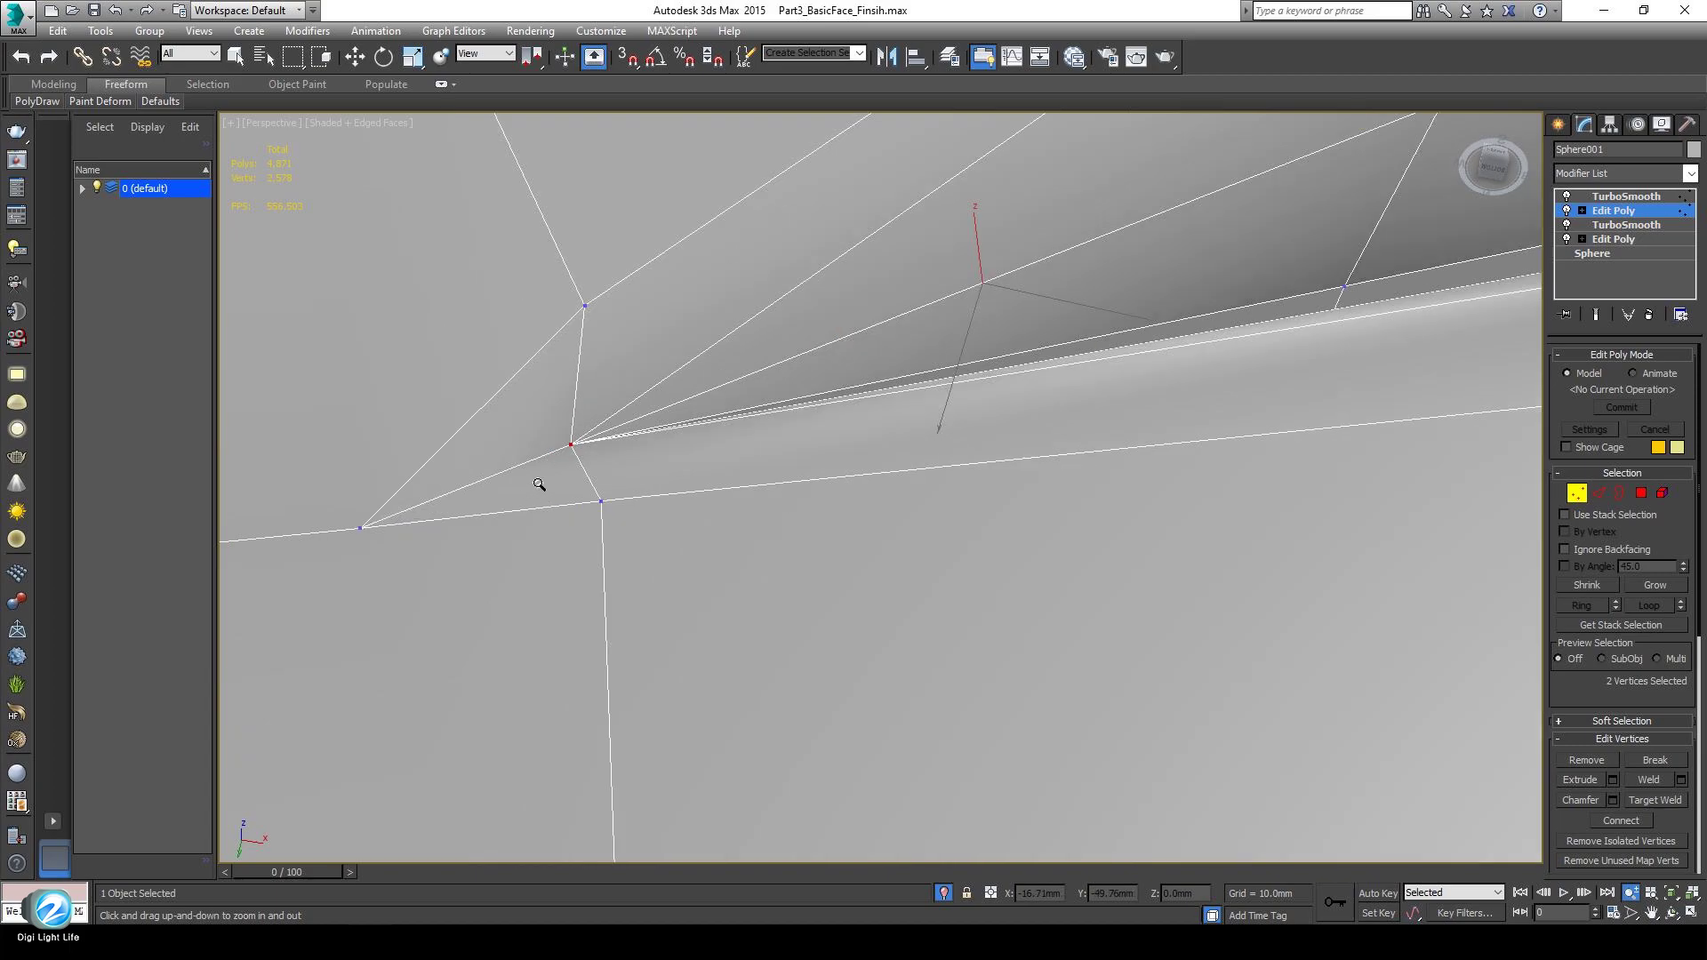
{"action": "middle_click_drag", "start_coordinate": [596, 479], "coordinate": [593, 514]}
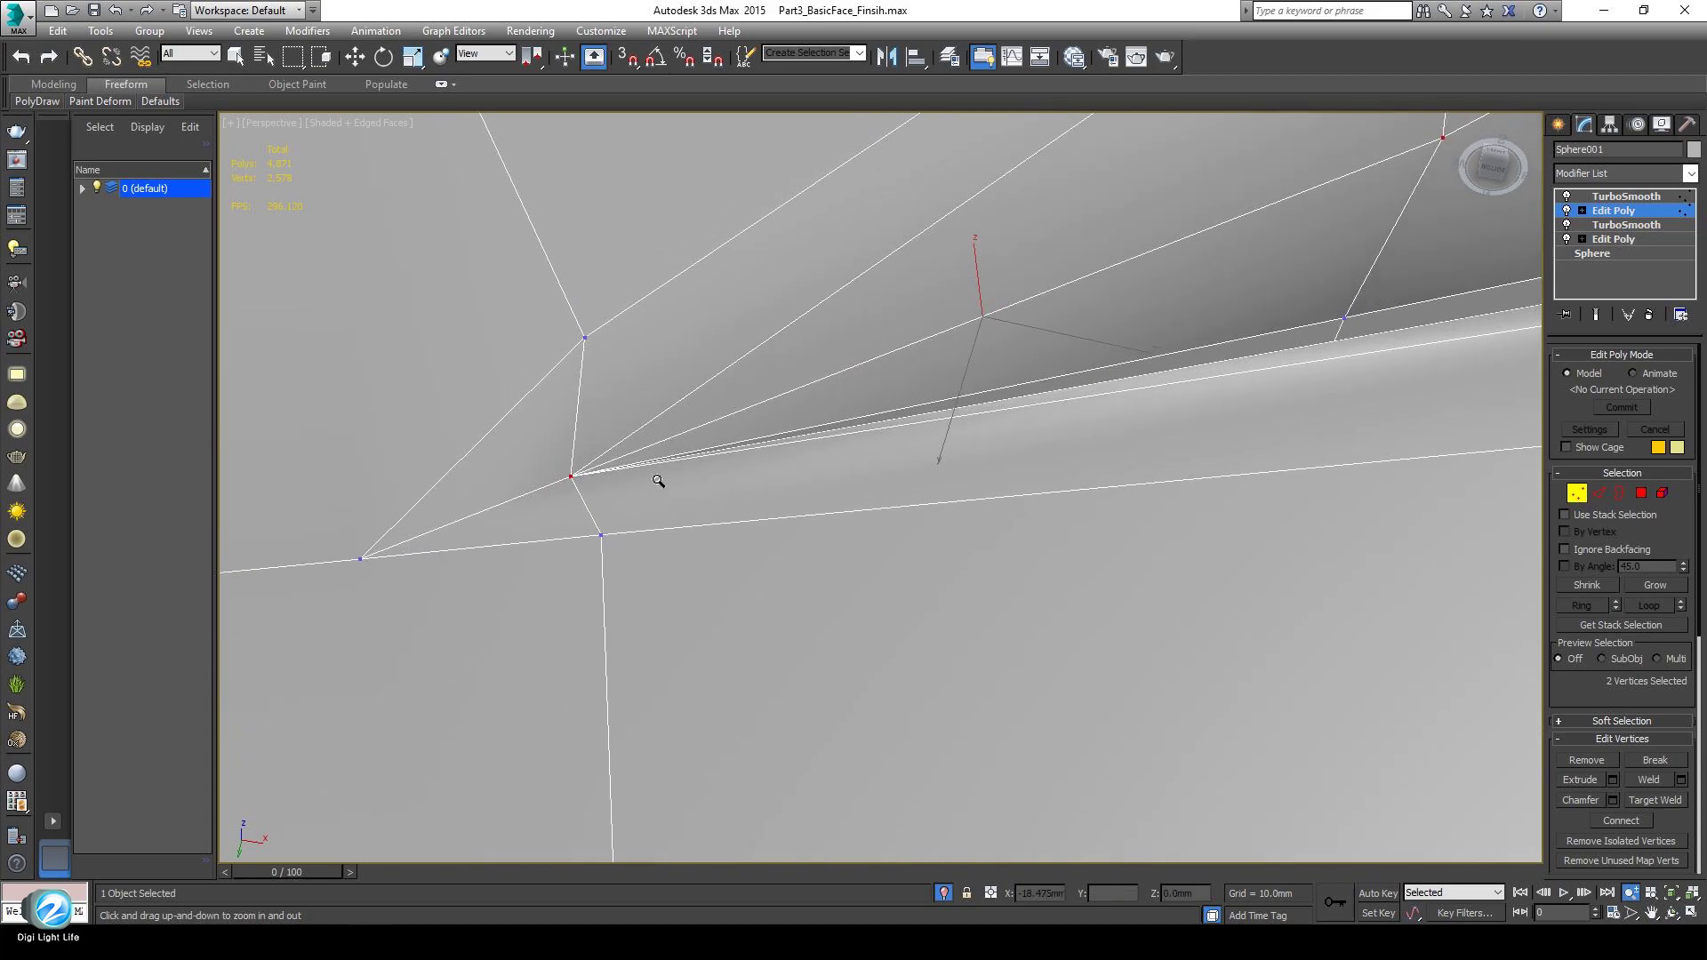
Connect the edges across the top of the lower lip with a lengthwise edge and move it slightly upward to round the lip.
{"action": "middle_click_drag", "start_coordinate": [672, 572], "coordinate": [898, 578], "text": "alt"}
{"action": "left_click", "coordinate": [1600, 492]}
{"action": "key", "text": "w"}
{"action": "left_click", "coordinate": [1401, 589]}
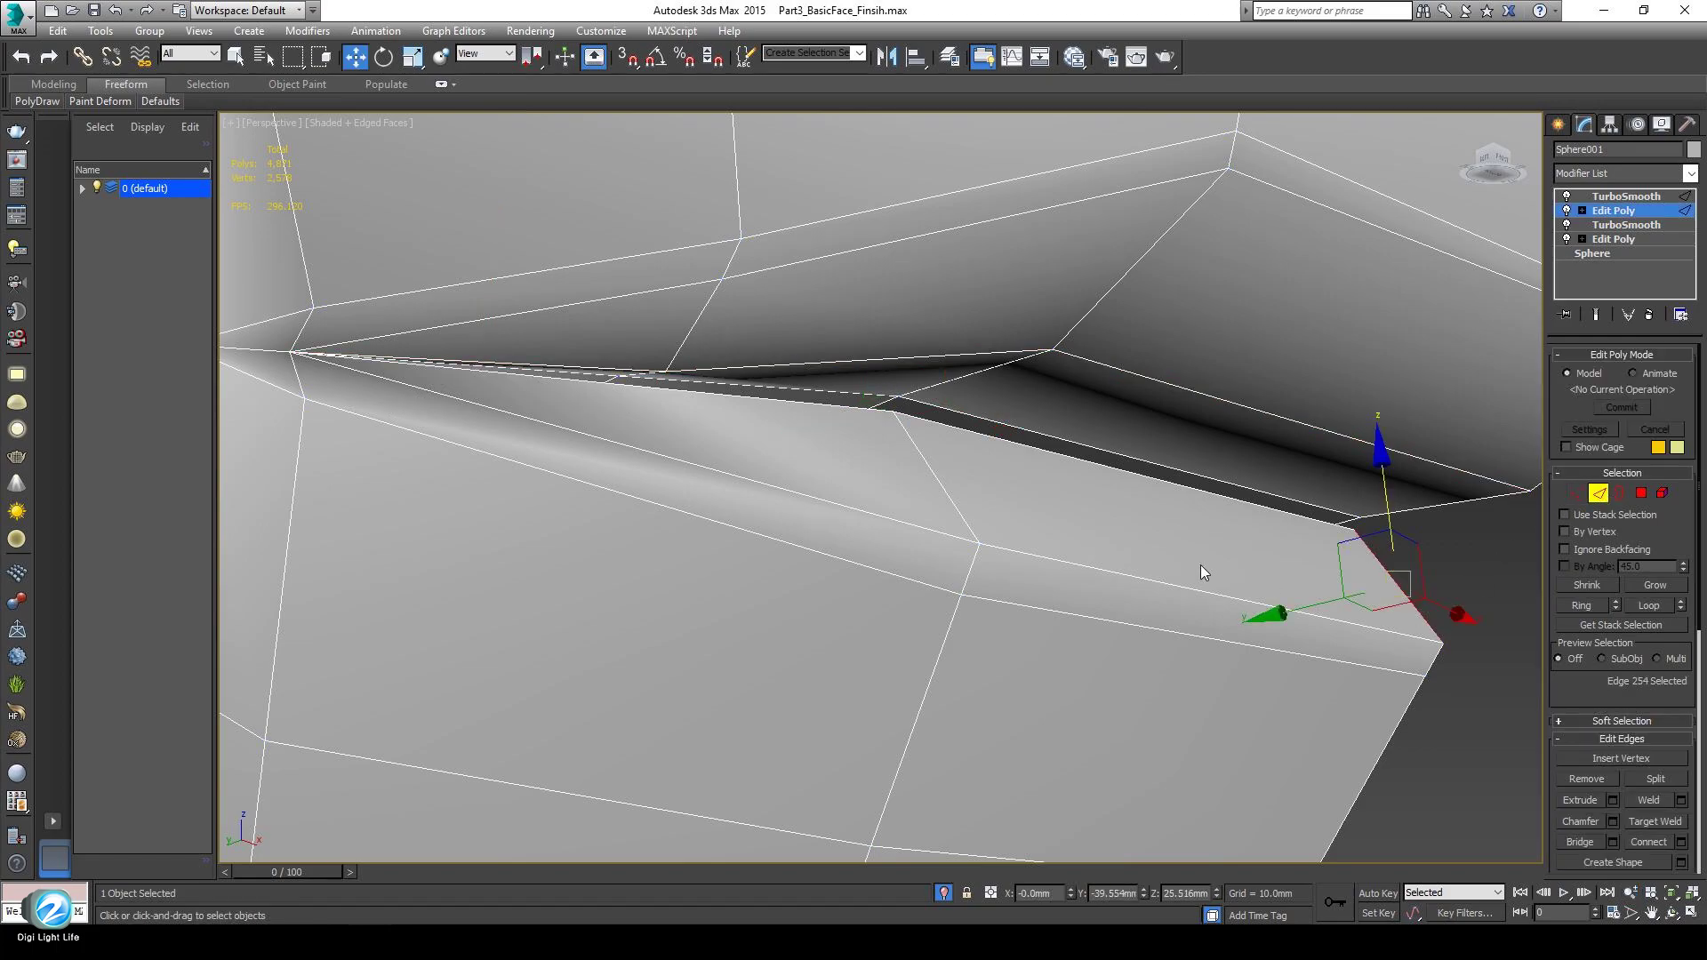
{"action": "middle_click_drag", "start_coordinate": [1204, 567], "coordinate": [973, 591], "text": "alt"}
{"action": "left_click_drag", "start_coordinate": [919, 588], "coordinate": [918, 589], "text": "ctrl"}
{"action": "middle_click_drag", "start_coordinate": [918, 589], "coordinate": [1191, 477], "text": "alt"}
{"action": "right_click", "coordinate": [1193, 487]}
{"action": "left_click", "coordinate": [1156, 537]}
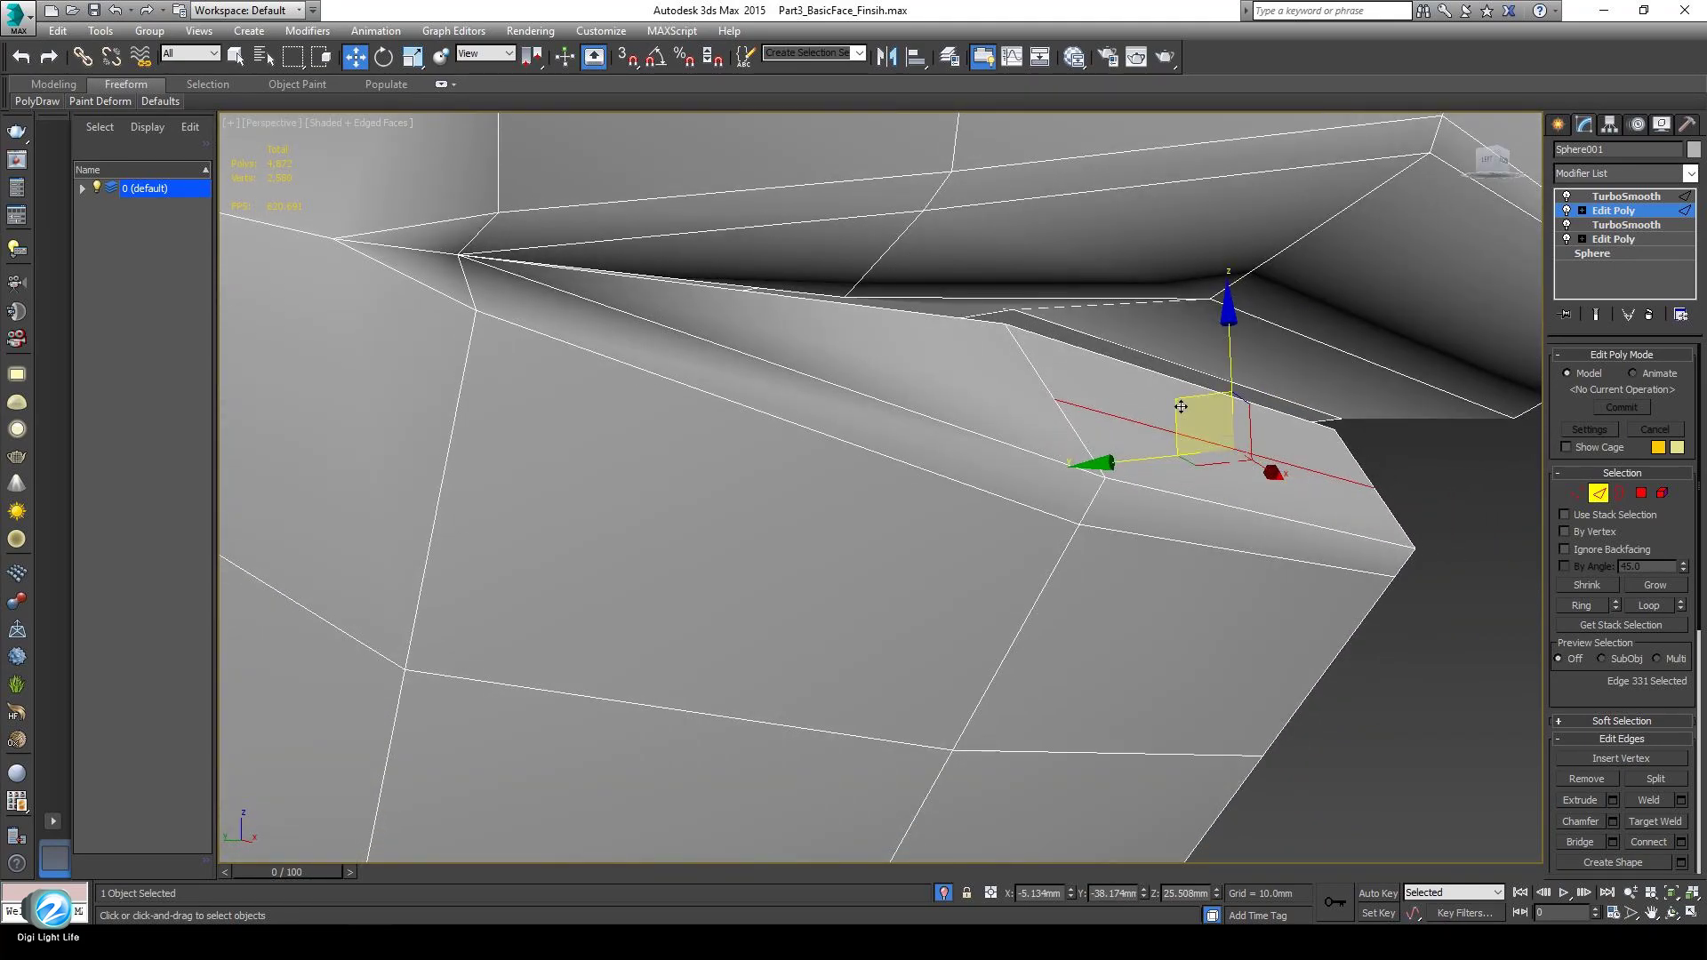
{"action": "left_click_drag", "start_coordinate": [1189, 412], "coordinate": [1201, 397]}
Connect the end vertex of the new lower-lip edge to the mouth-corner vertex.
{"action": "middle_click_drag", "start_coordinate": [1062, 467], "coordinate": [1092, 527]}
{"action": "left_click", "coordinate": [1576, 492]}
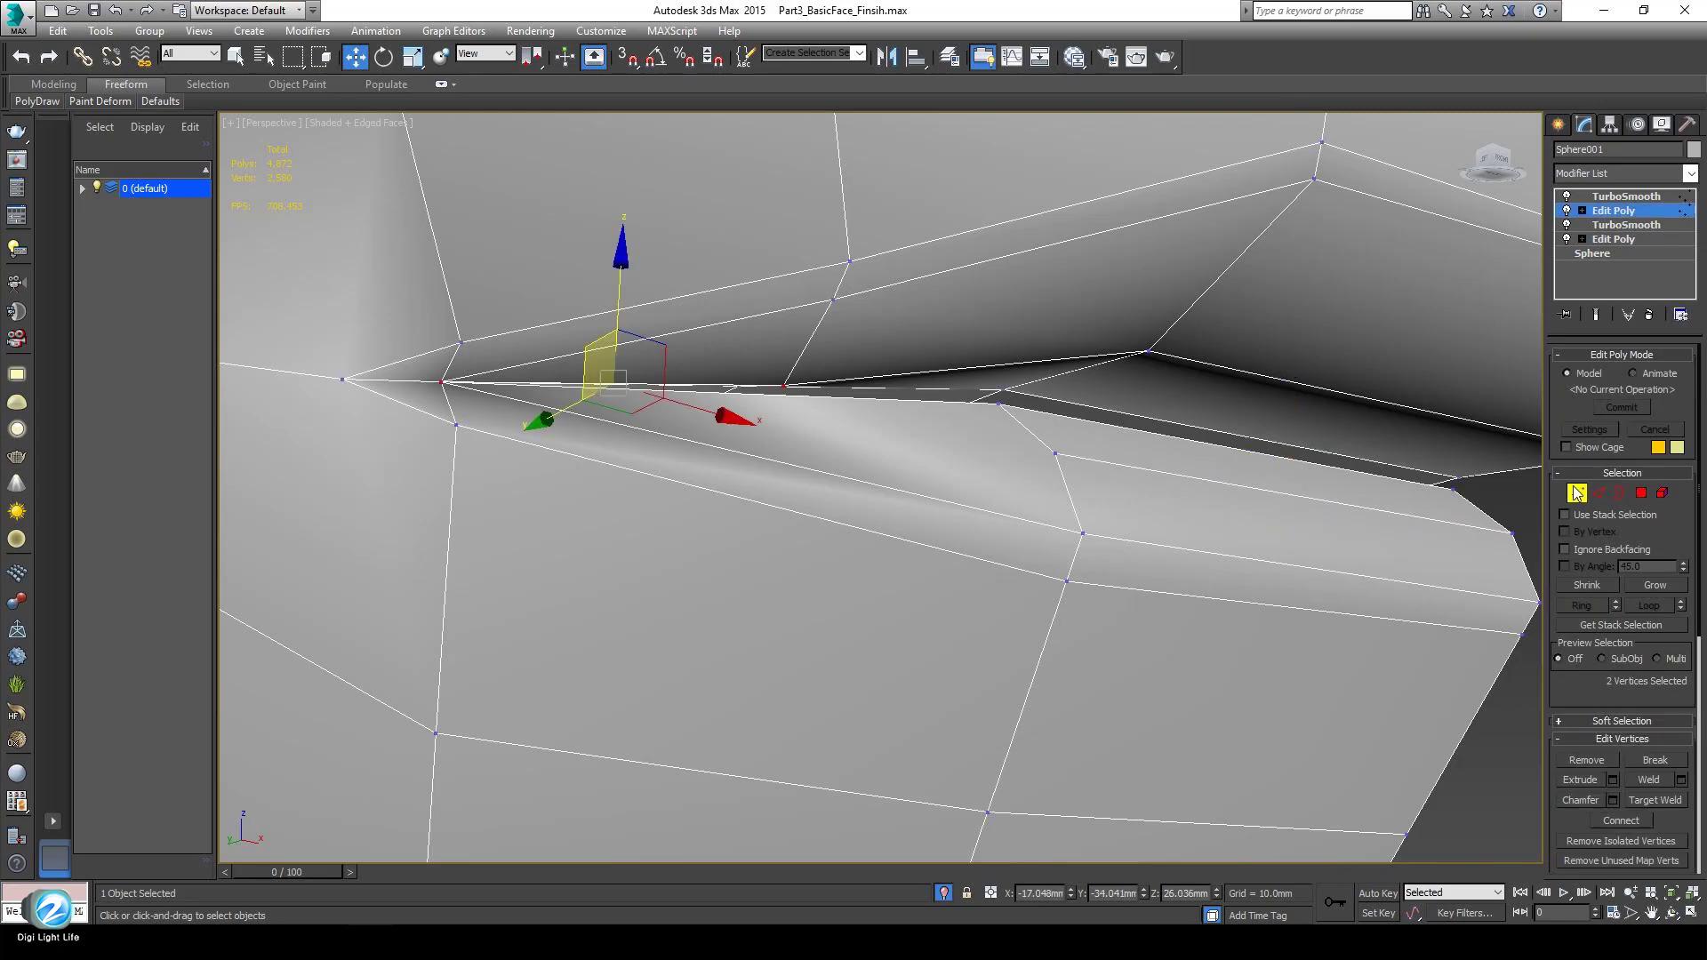
{"action": "left_click", "coordinate": [1056, 452]}
{"action": "middle_click_drag", "start_coordinate": [705, 430], "coordinate": [503, 509], "text": "alt"}
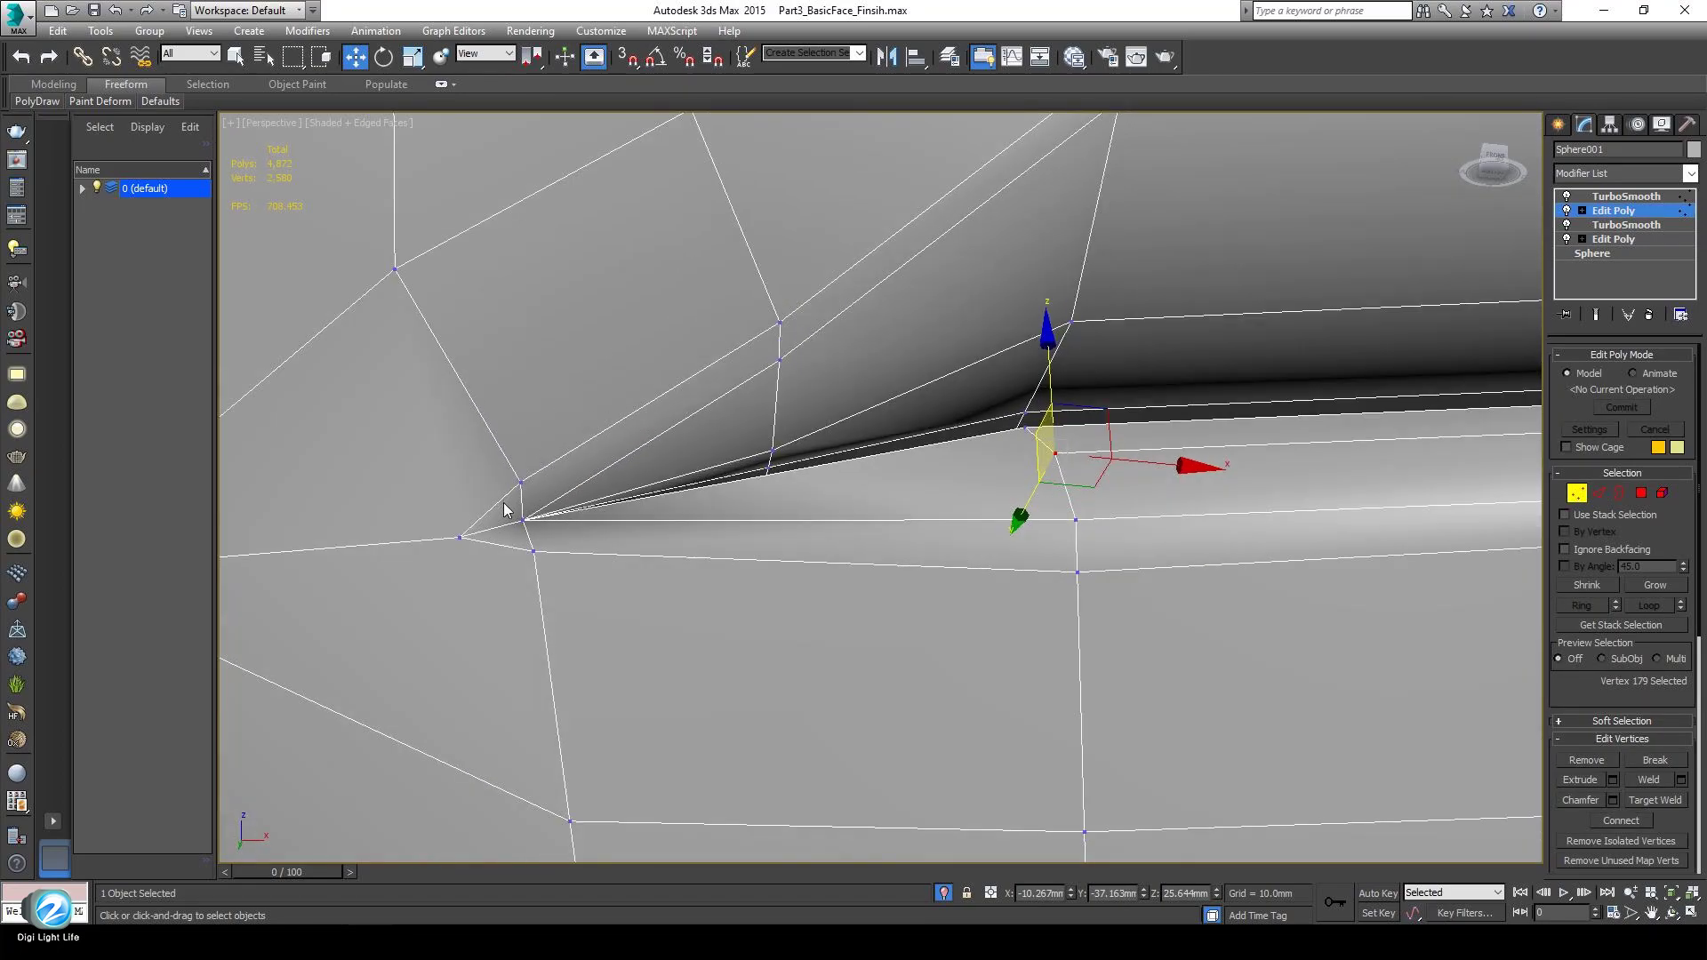
{"action": "left_click", "coordinate": [523, 520], "text": "ctrl"}
{"action": "right_click", "coordinate": [749, 429]}
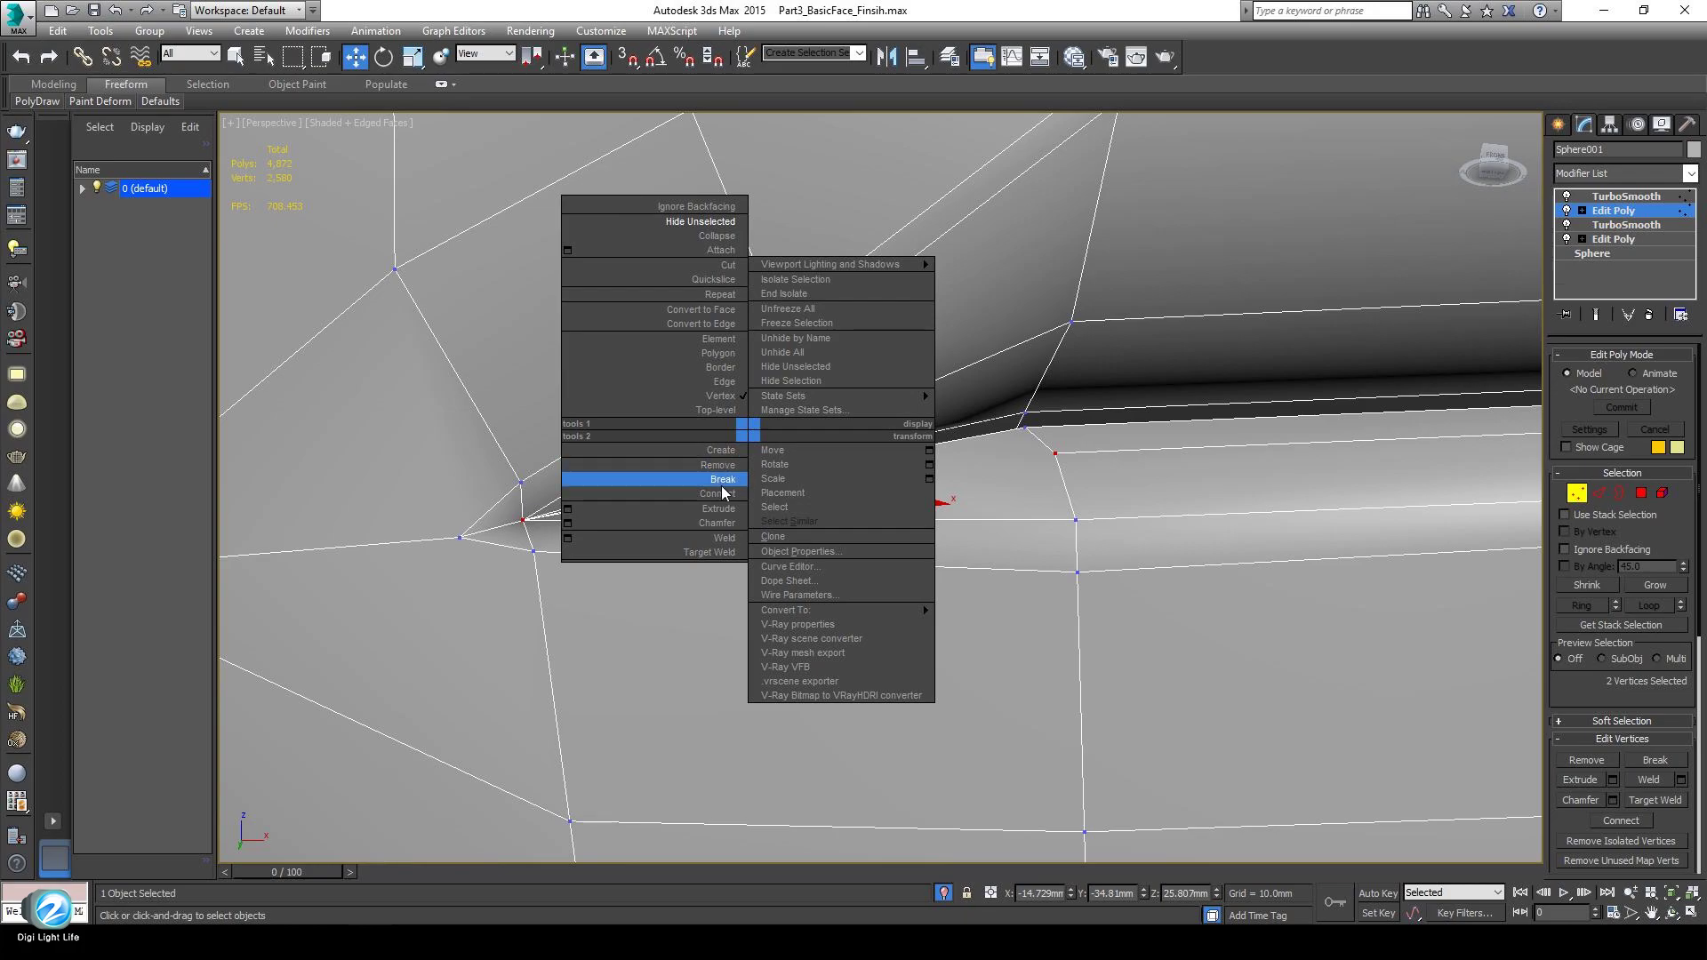
{"action": "left_click", "coordinate": [711, 477]}
Leave vertex level, preview the smoothed face without edges, examine the mouth from near and far, and return to the unsmoothed edged mesh.
{"action": "scroll", "coordinate": [925, 613], "scroll_direction": "down", "scroll_amount": 6}
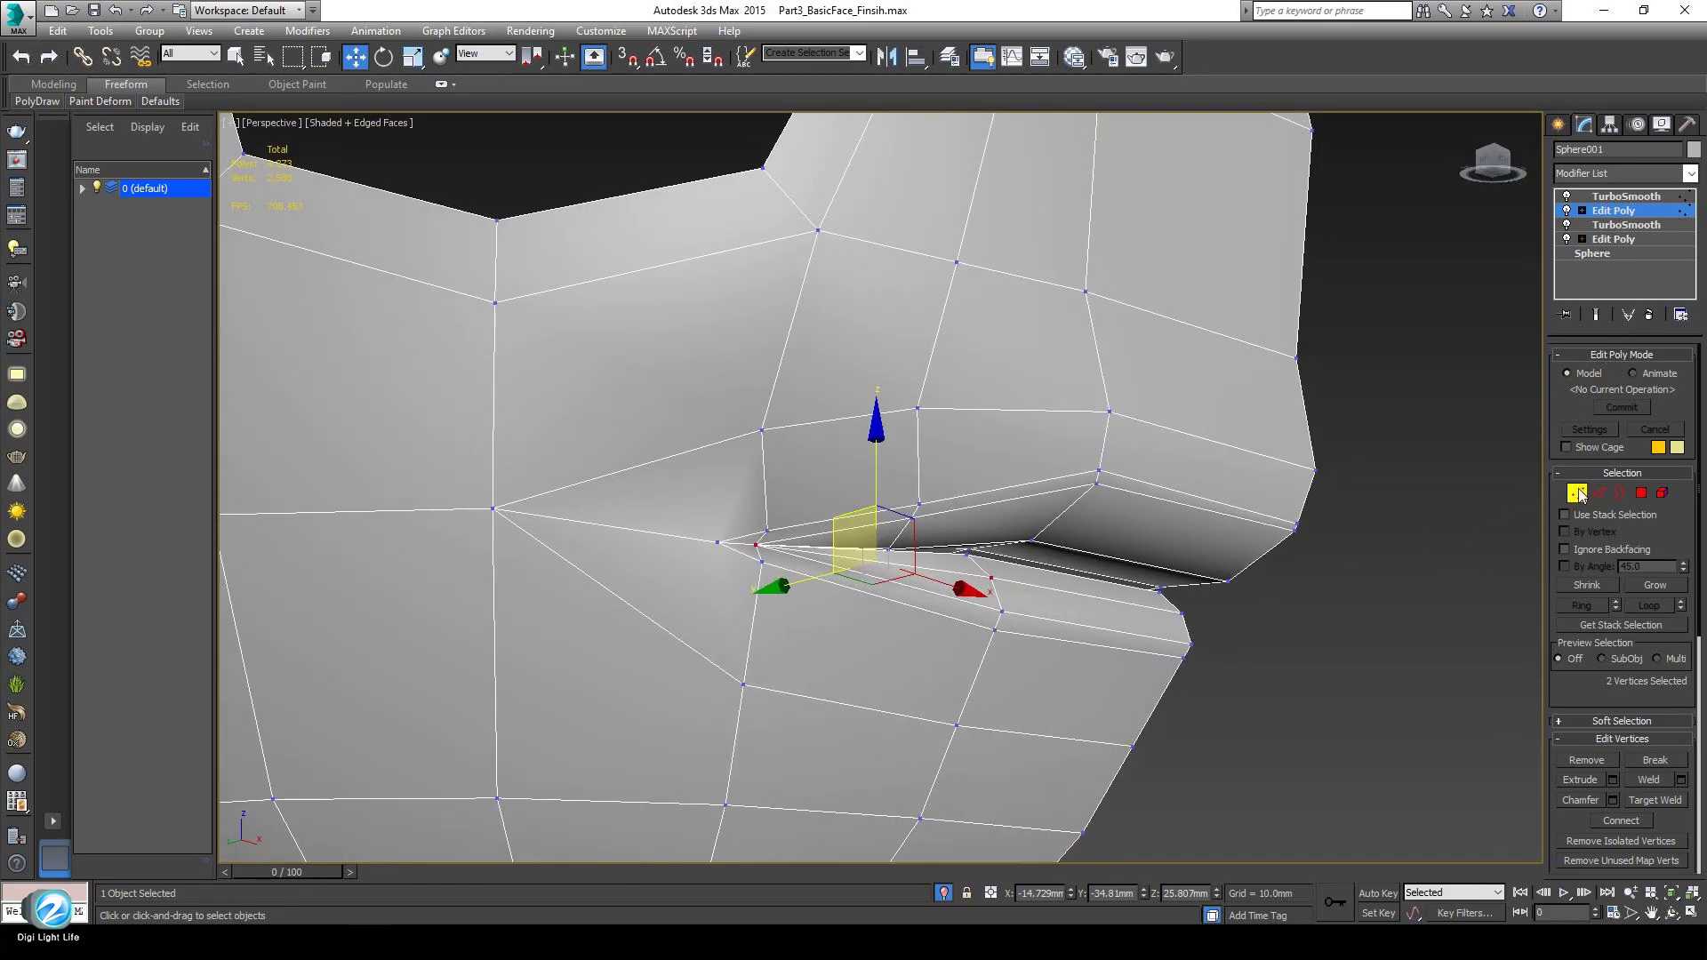
{"action": "left_click", "coordinate": [1577, 494]}
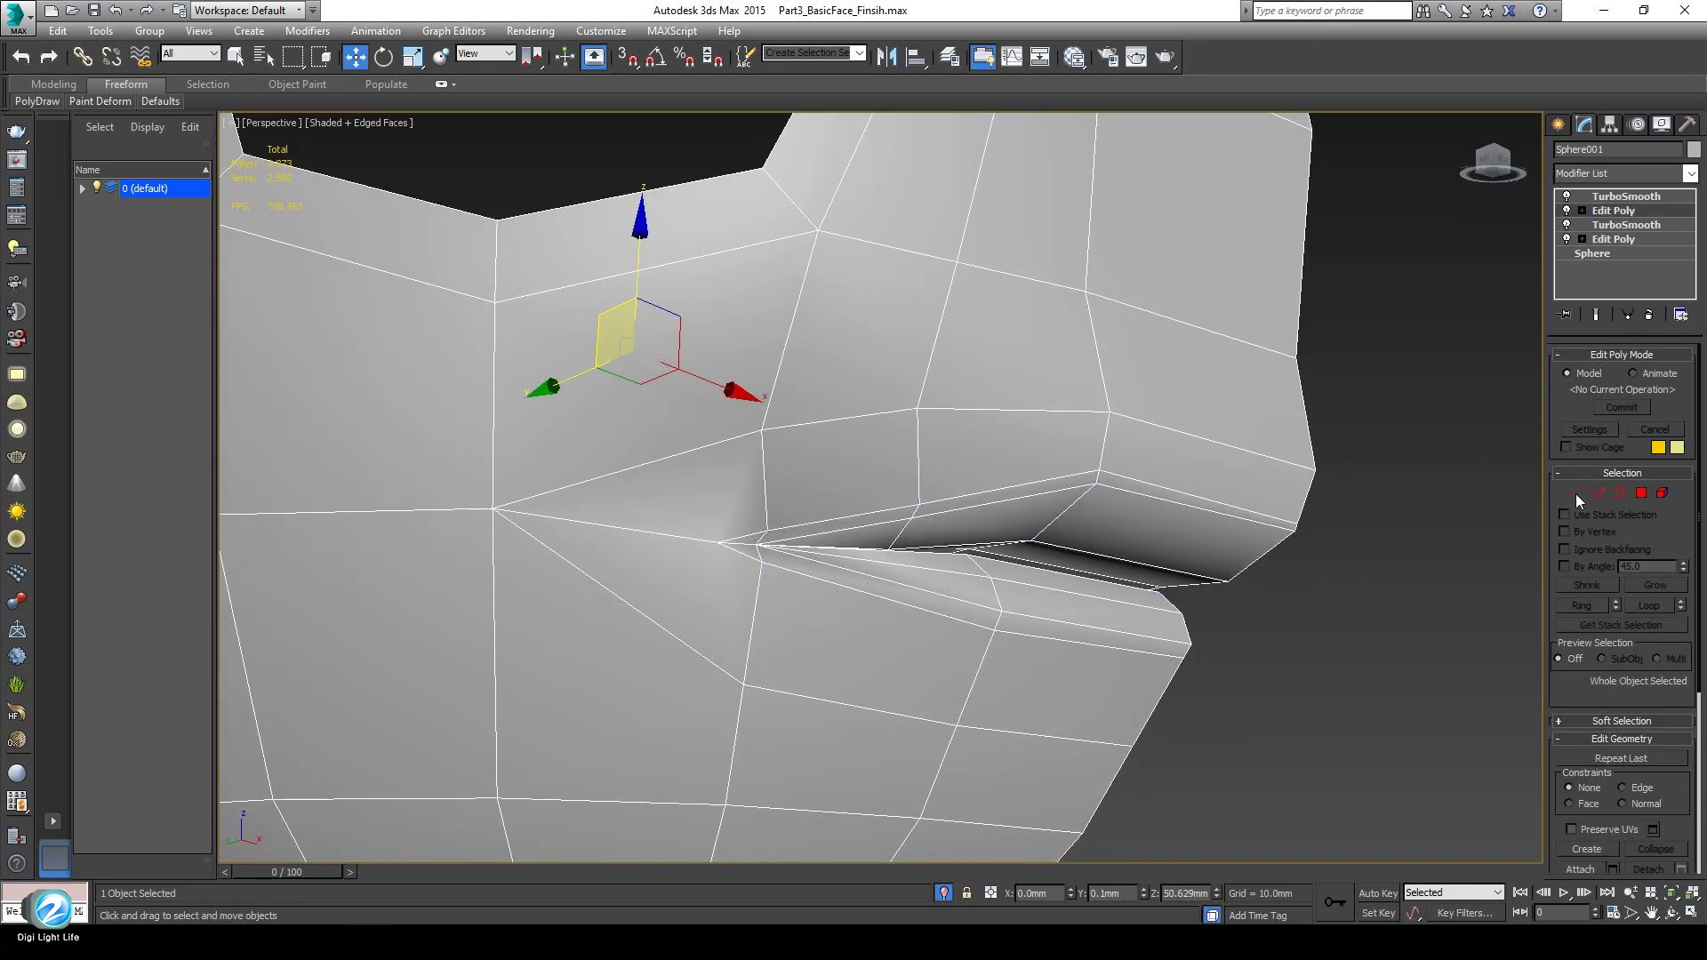
{"action": "left_click", "coordinate": [1596, 315]}
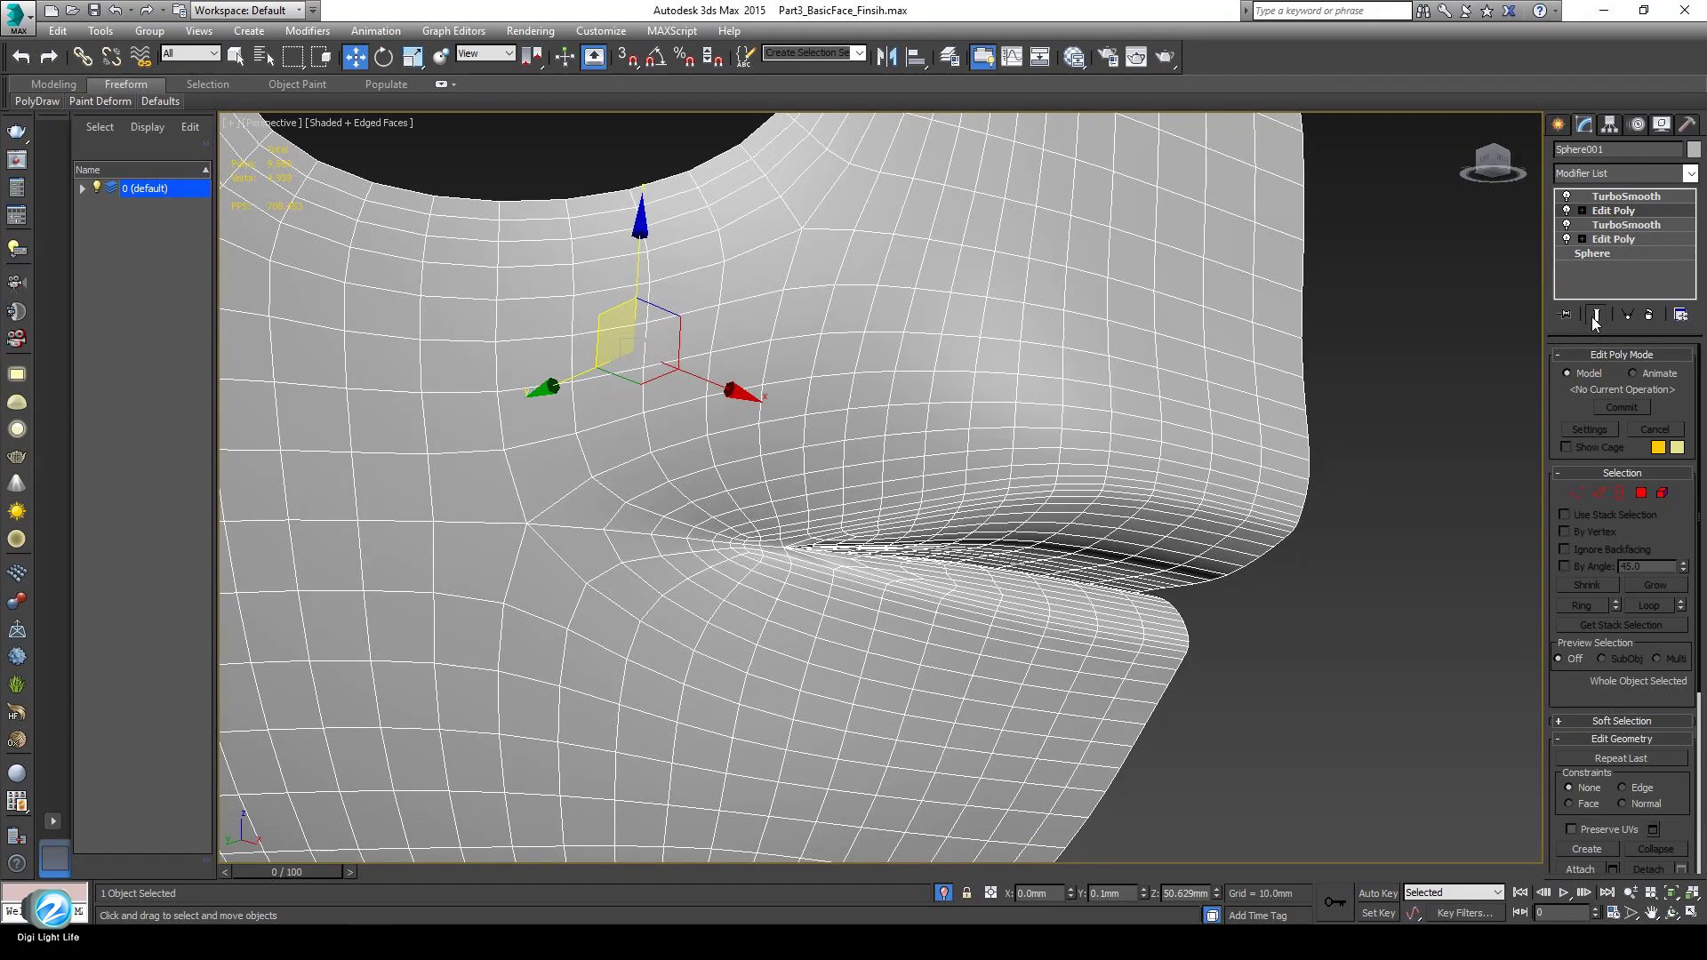
{"action": "key", "text": "F4"}
{"action": "scroll", "coordinate": [1023, 636], "scroll_direction": "down", "scroll_amount": 4}
{"action": "mouse_move", "coordinate": [1049, 617]}
{"action": "middle_mouse_down", "text": "alt"}
{"action": "mouse_move", "coordinate": [964, 644]}
{"action": "mouse_move", "coordinate": [737, 654]}
{"action": "mouse_move", "coordinate": [736, 678]}
{"action": "mouse_move", "coordinate": [942, 498]}
{"action": "mouse_move", "coordinate": [678, 537]}
{"action": "mouse_move", "coordinate": [797, 579]}
{"action": "mouse_move", "coordinate": [735, 625]}
{"action": "mouse_move", "coordinate": [785, 601]}
{"action": "mouse_move", "coordinate": [888, 622]}
{"action": "mouse_move", "coordinate": [1147, 614]}
{"action": "mouse_move", "coordinate": [1014, 627]}
{"action": "middle_mouse_up", "text": "alt"}
{"action": "scroll", "coordinate": [882, 523], "scroll_direction": "up", "scroll_amount": 4}
{"action": "scroll", "coordinate": [1147, 614], "scroll_direction": "down", "scroll_amount": 4}
{"action": "middle_click_drag", "start_coordinate": [1013, 627], "coordinate": [767, 733]}
{"action": "scroll", "coordinate": [768, 733], "scroll_direction": "down", "scroll_amount": 4}
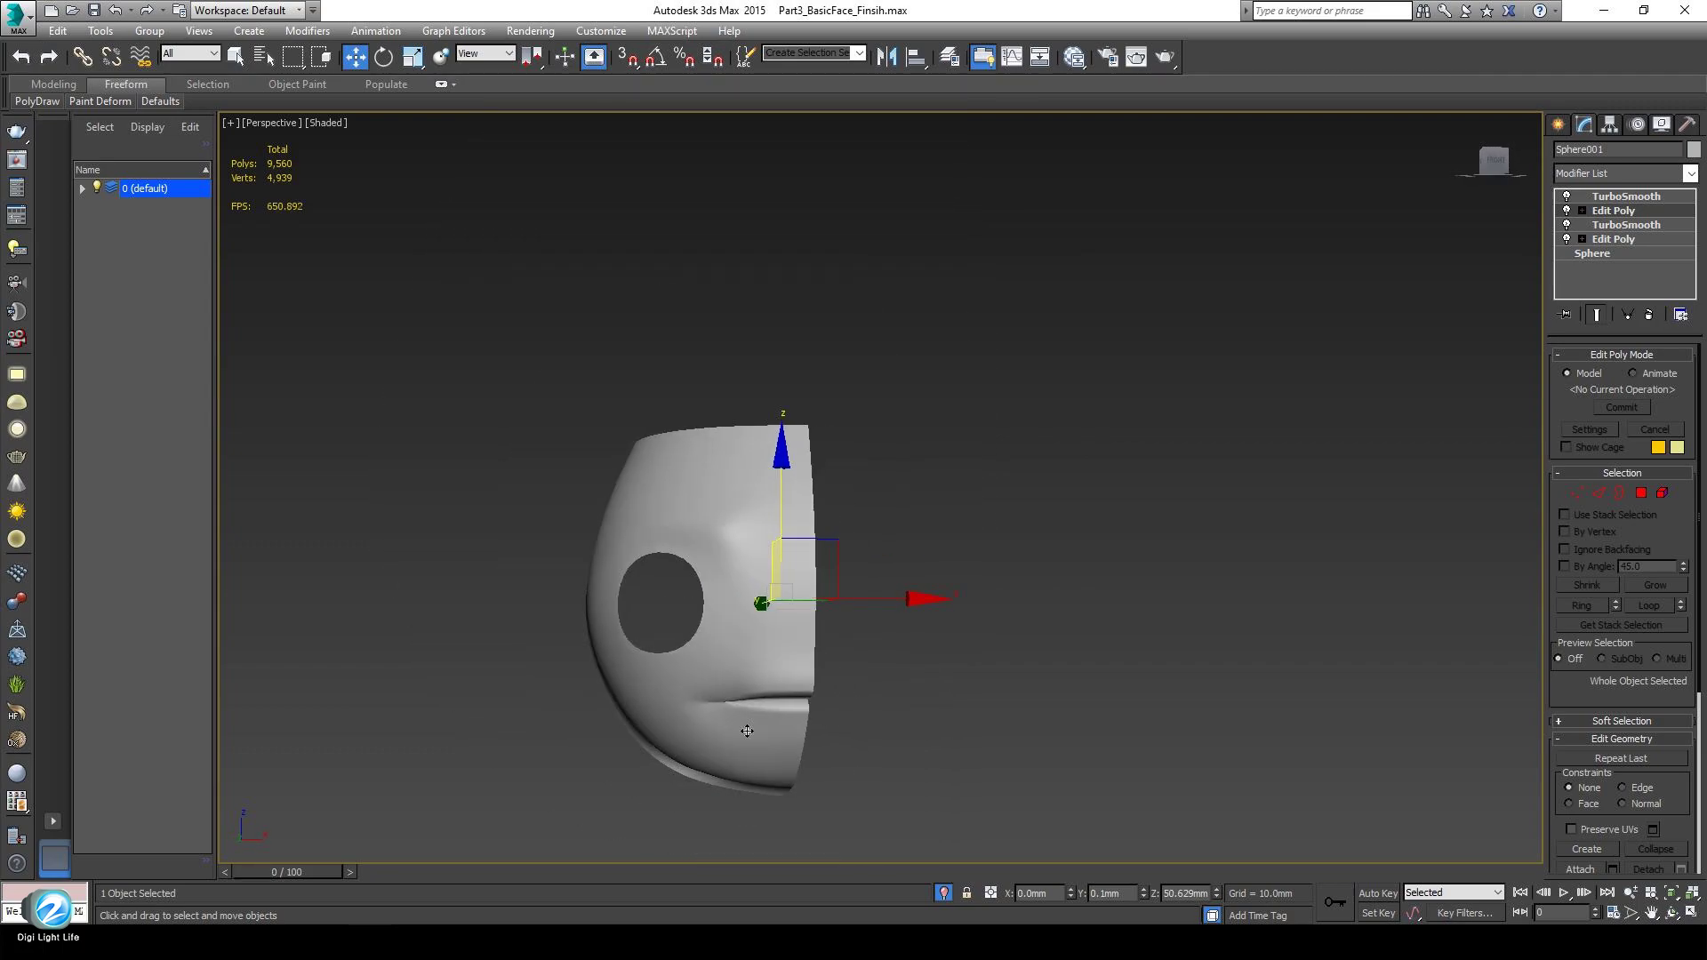
{"action": "scroll", "coordinate": [756, 711], "scroll_direction": "up", "scroll_amount": 3}
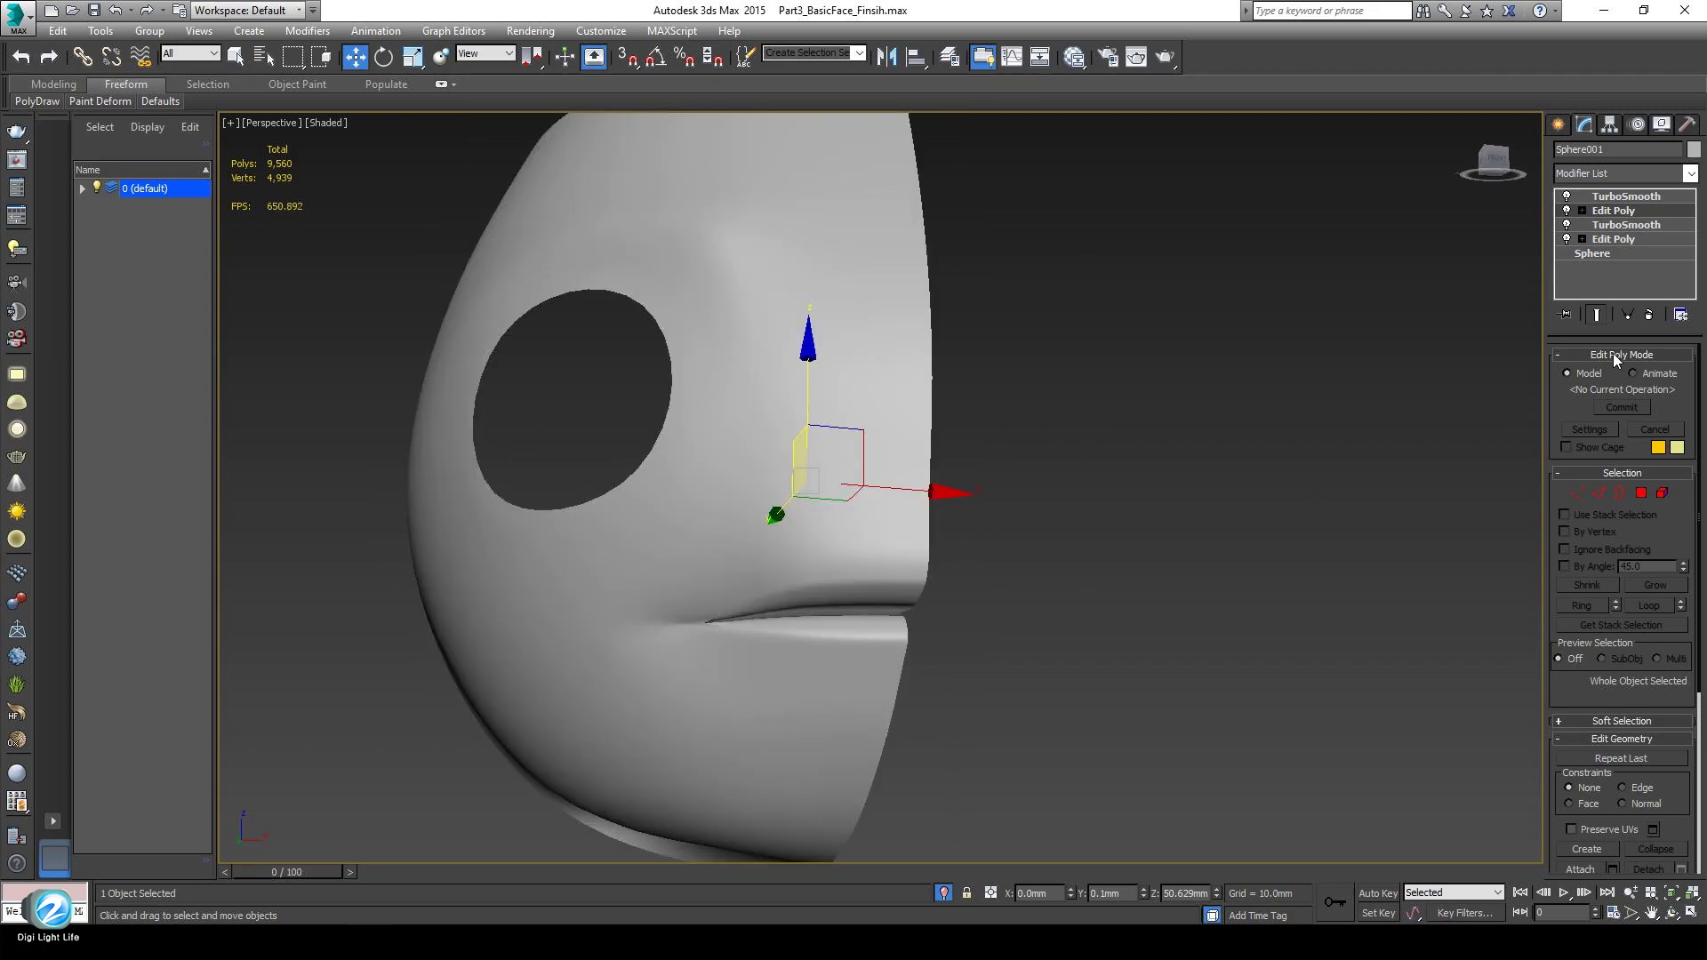
{"action": "left_click", "coordinate": [1596, 313]}
{"action": "middle_click_drag", "start_coordinate": [775, 643], "coordinate": [787, 633]}
{"action": "key", "text": "F4"}
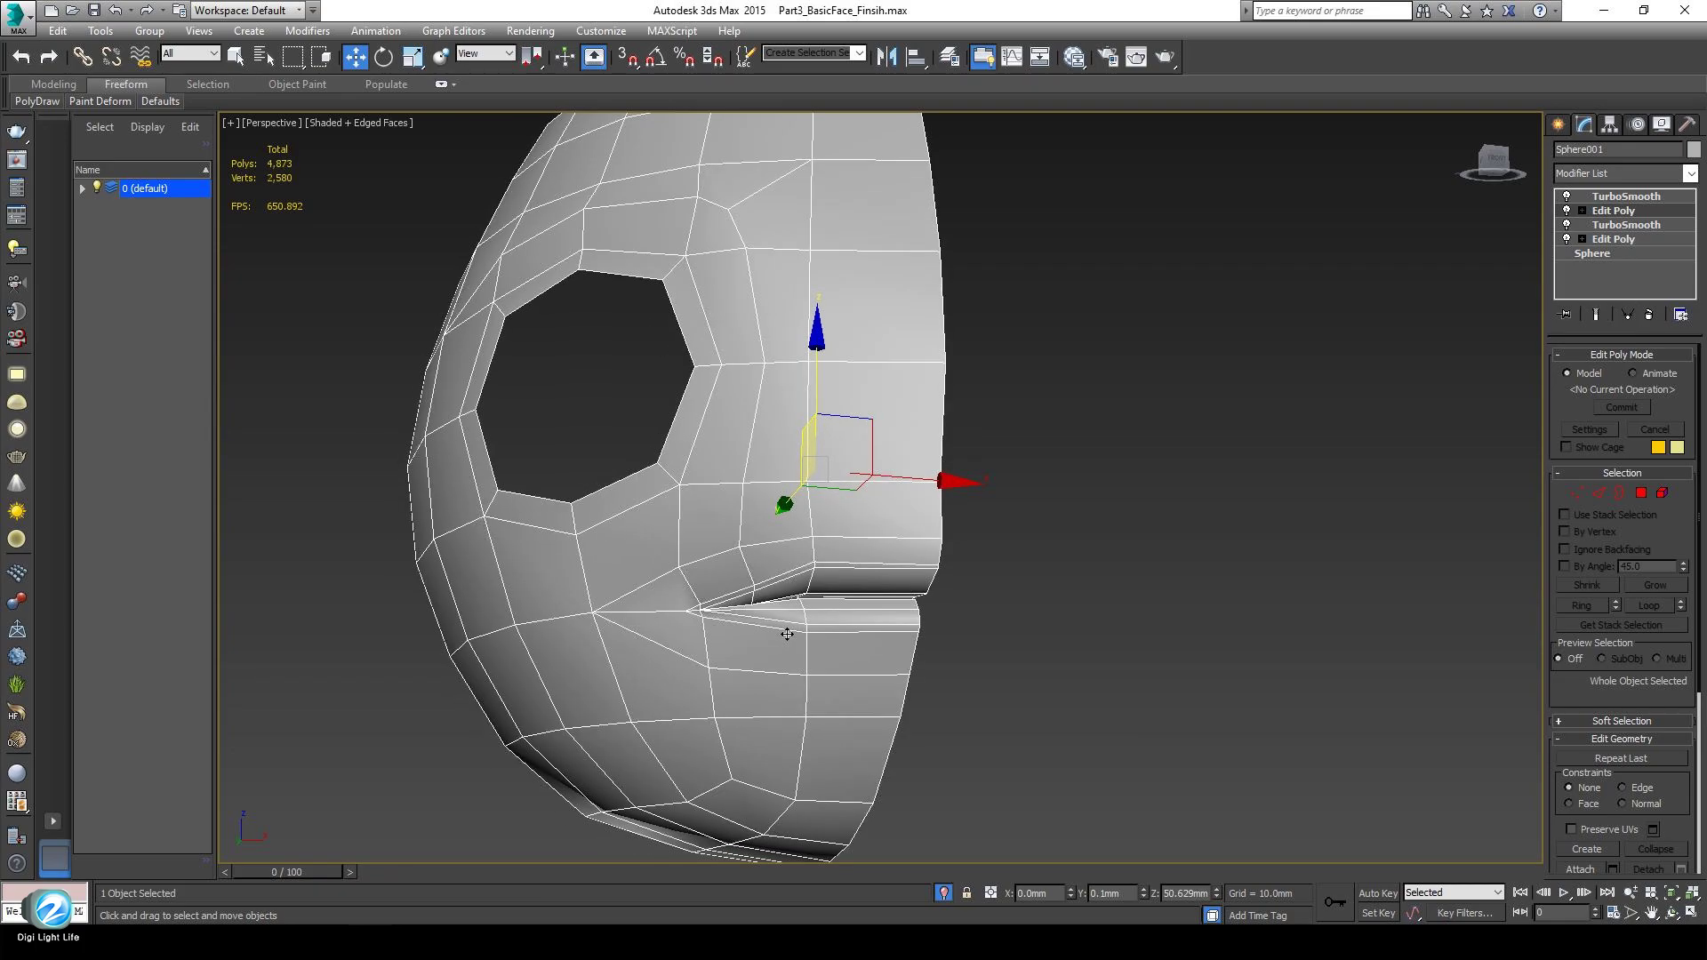
Connect the three edges fanning out beside the mouth corner and collapse the resulting edges into a single vertex.
{"action": "scroll", "coordinate": [712, 633], "scroll_direction": "up", "scroll_amount": 3}
{"action": "middle_click_drag", "start_coordinate": [683, 631], "coordinate": [797, 617]}
{"action": "scroll", "coordinate": [828, 516], "scroll_direction": "up", "scroll_amount": 4}
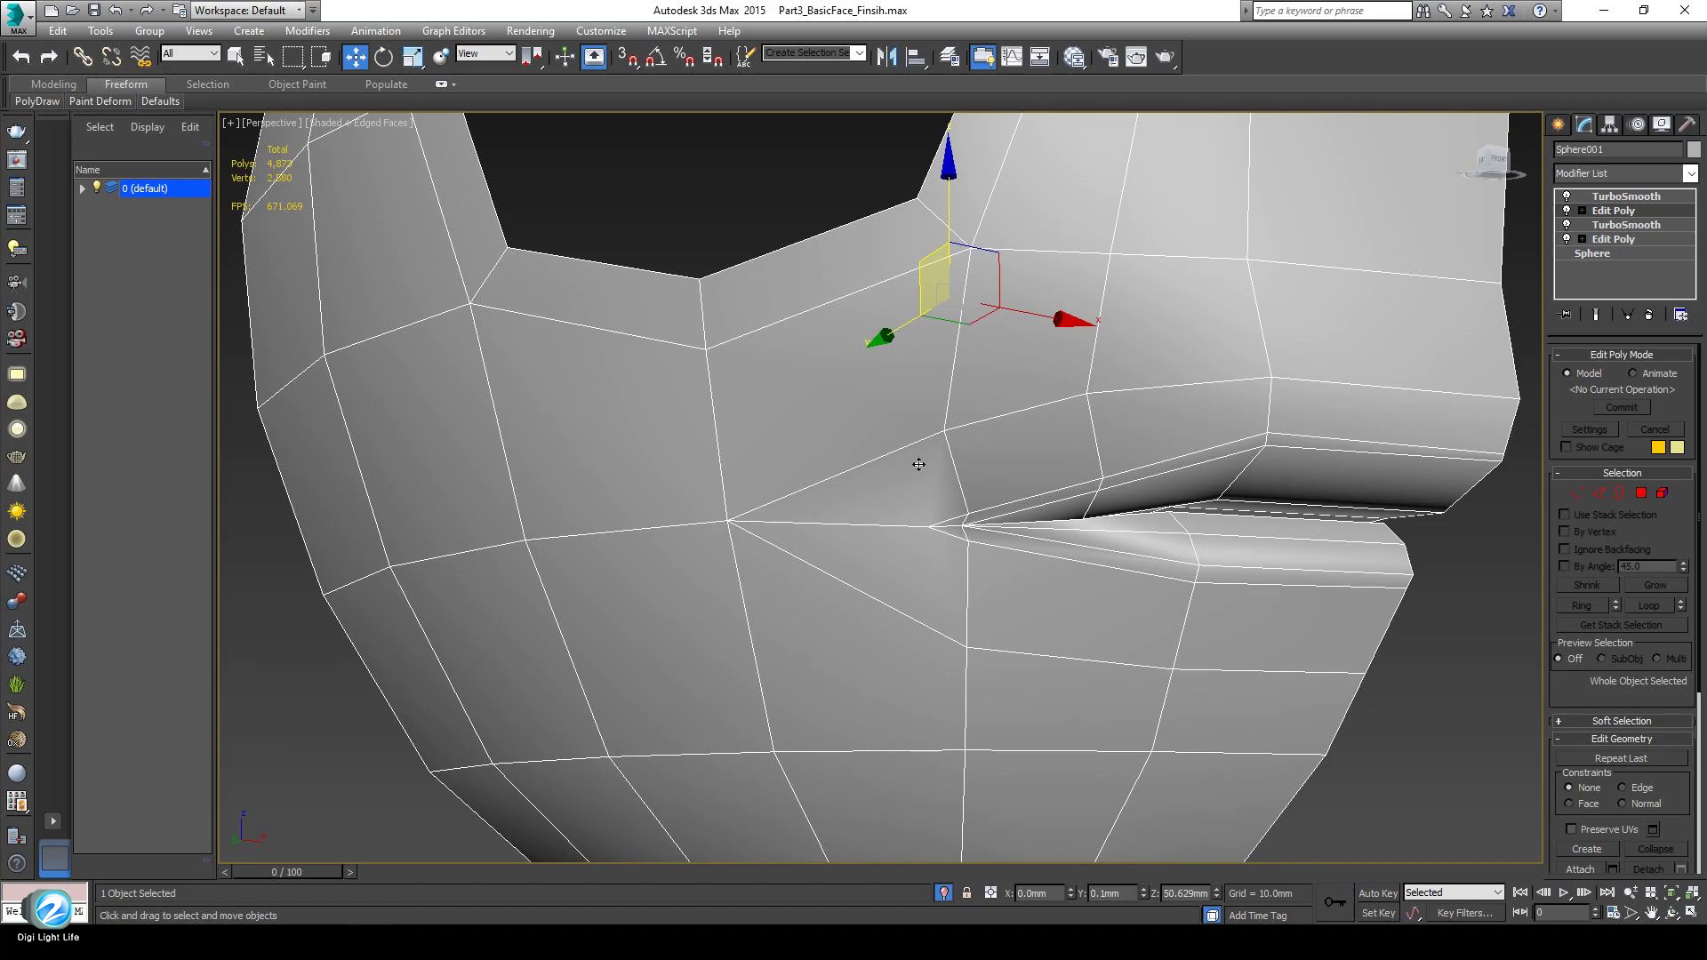
{"action": "middle_click_drag", "start_coordinate": [758, 554], "coordinate": [802, 551], "text": "alt"}
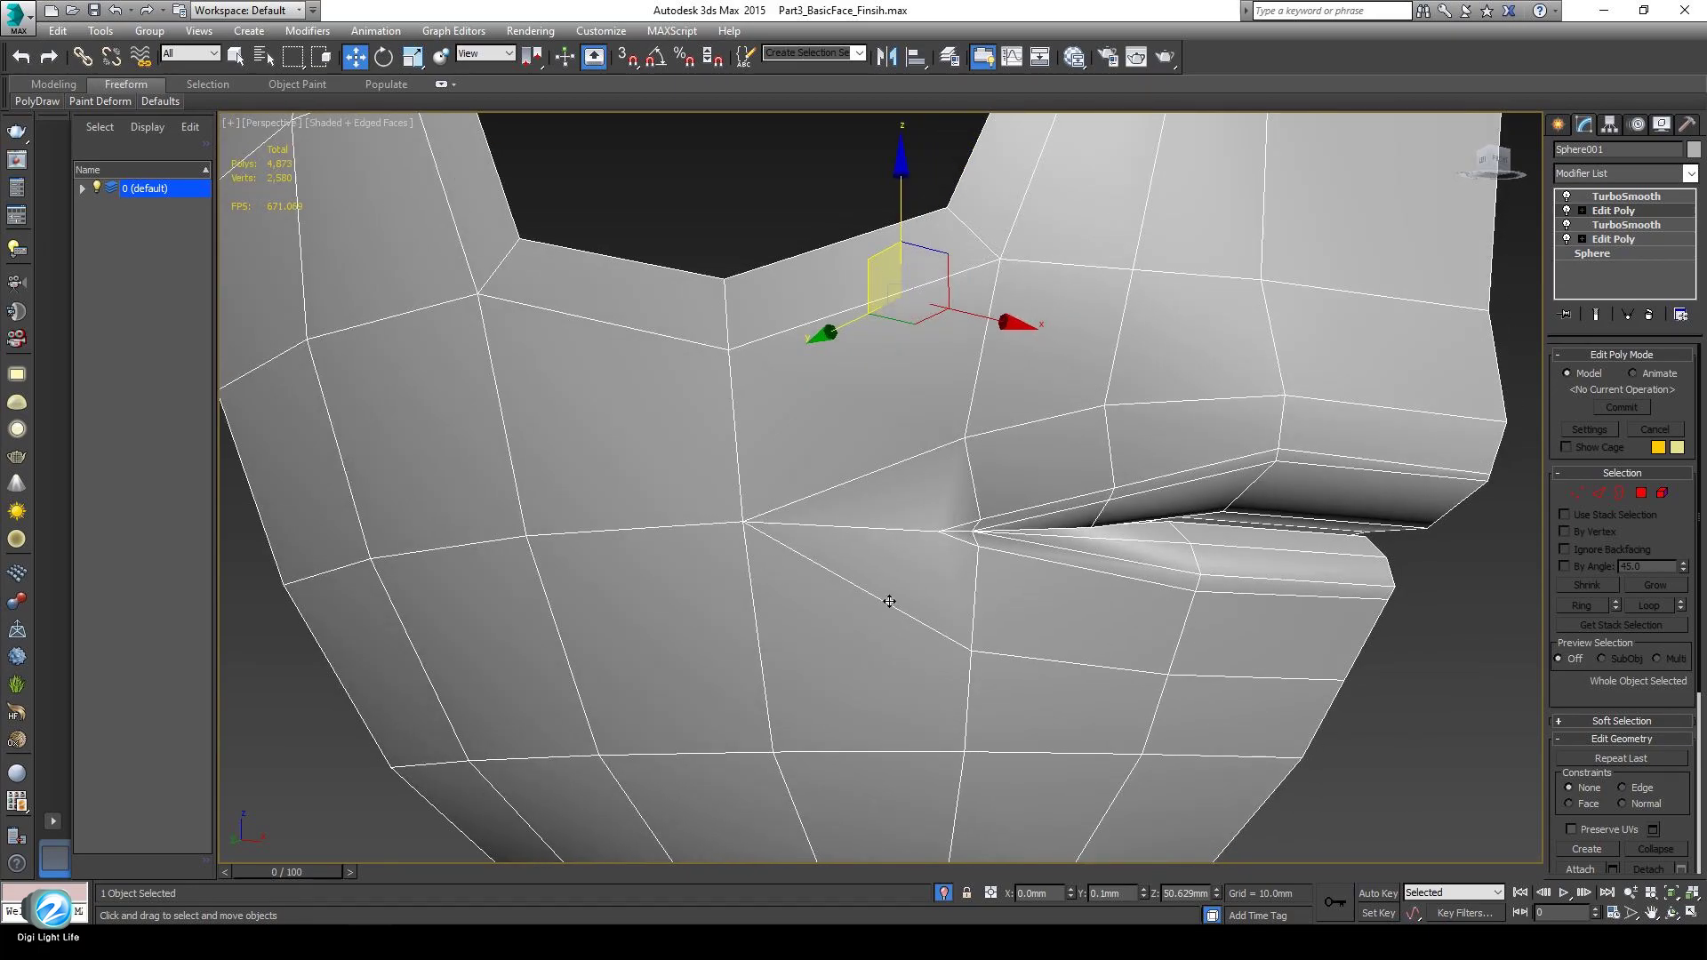
{"action": "middle_click_drag", "start_coordinate": [889, 601], "coordinate": [899, 607], "text": "alt"}
{"action": "left_click", "coordinate": [1601, 493]}
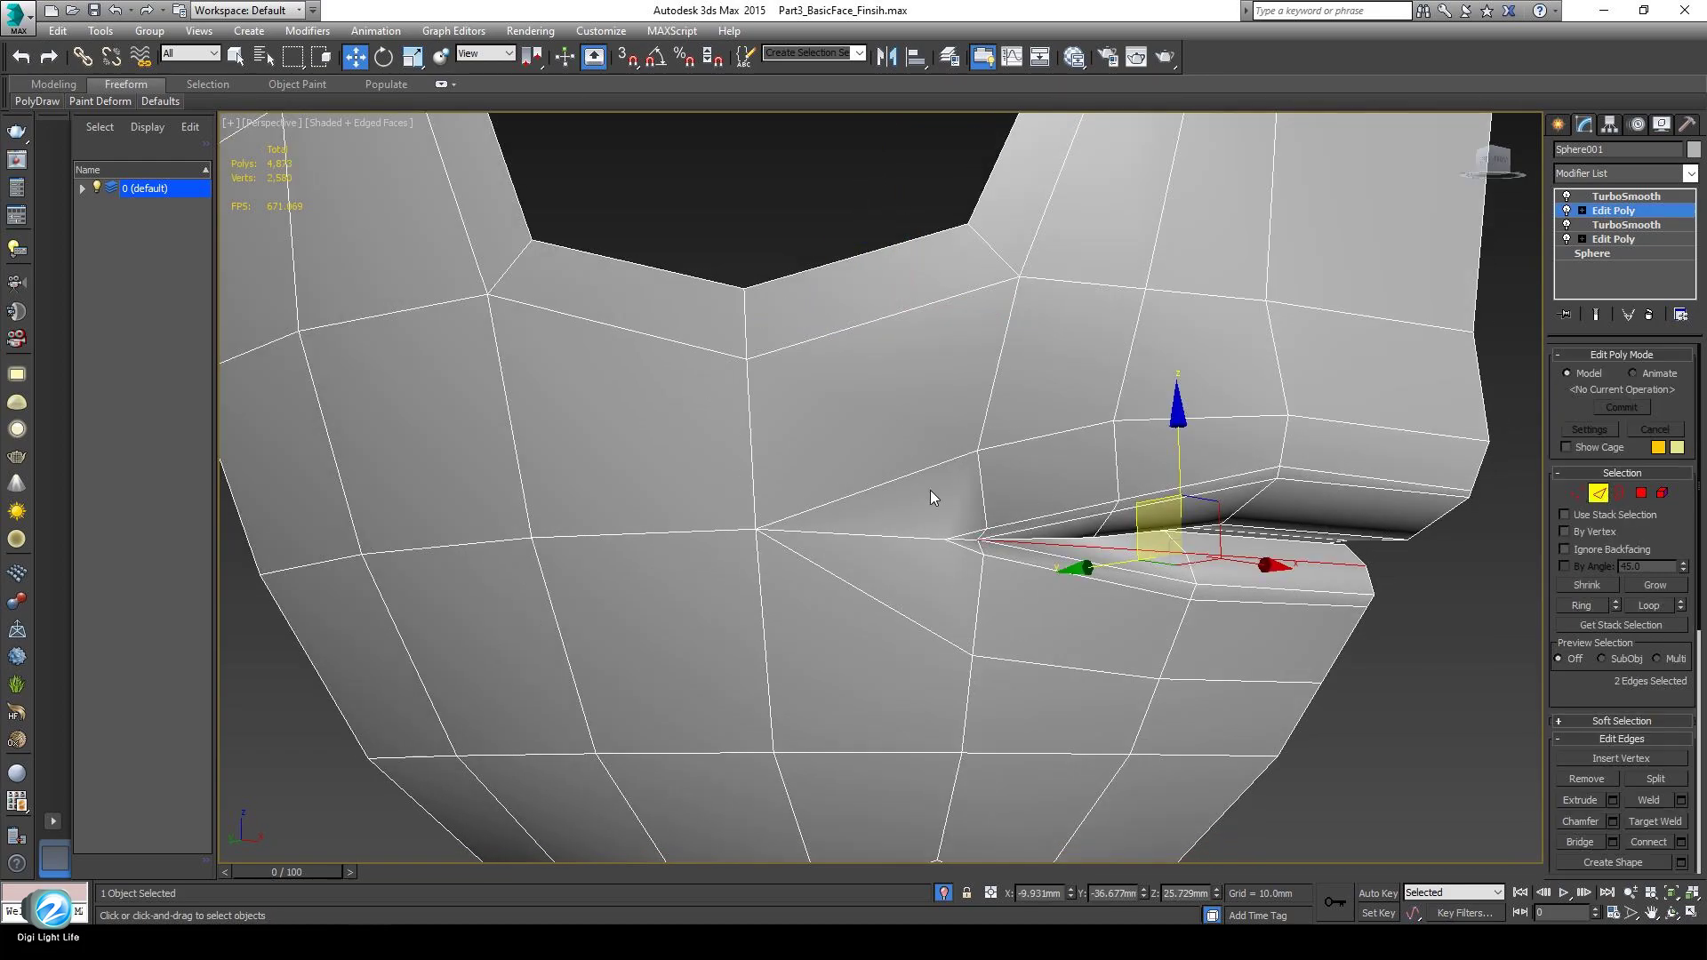
{"action": "left_click_drag", "start_coordinate": [882, 607], "coordinate": [882, 613]}
{"action": "right_click", "coordinate": [1072, 508]}
{"action": "left_click", "coordinate": [1030, 566]}
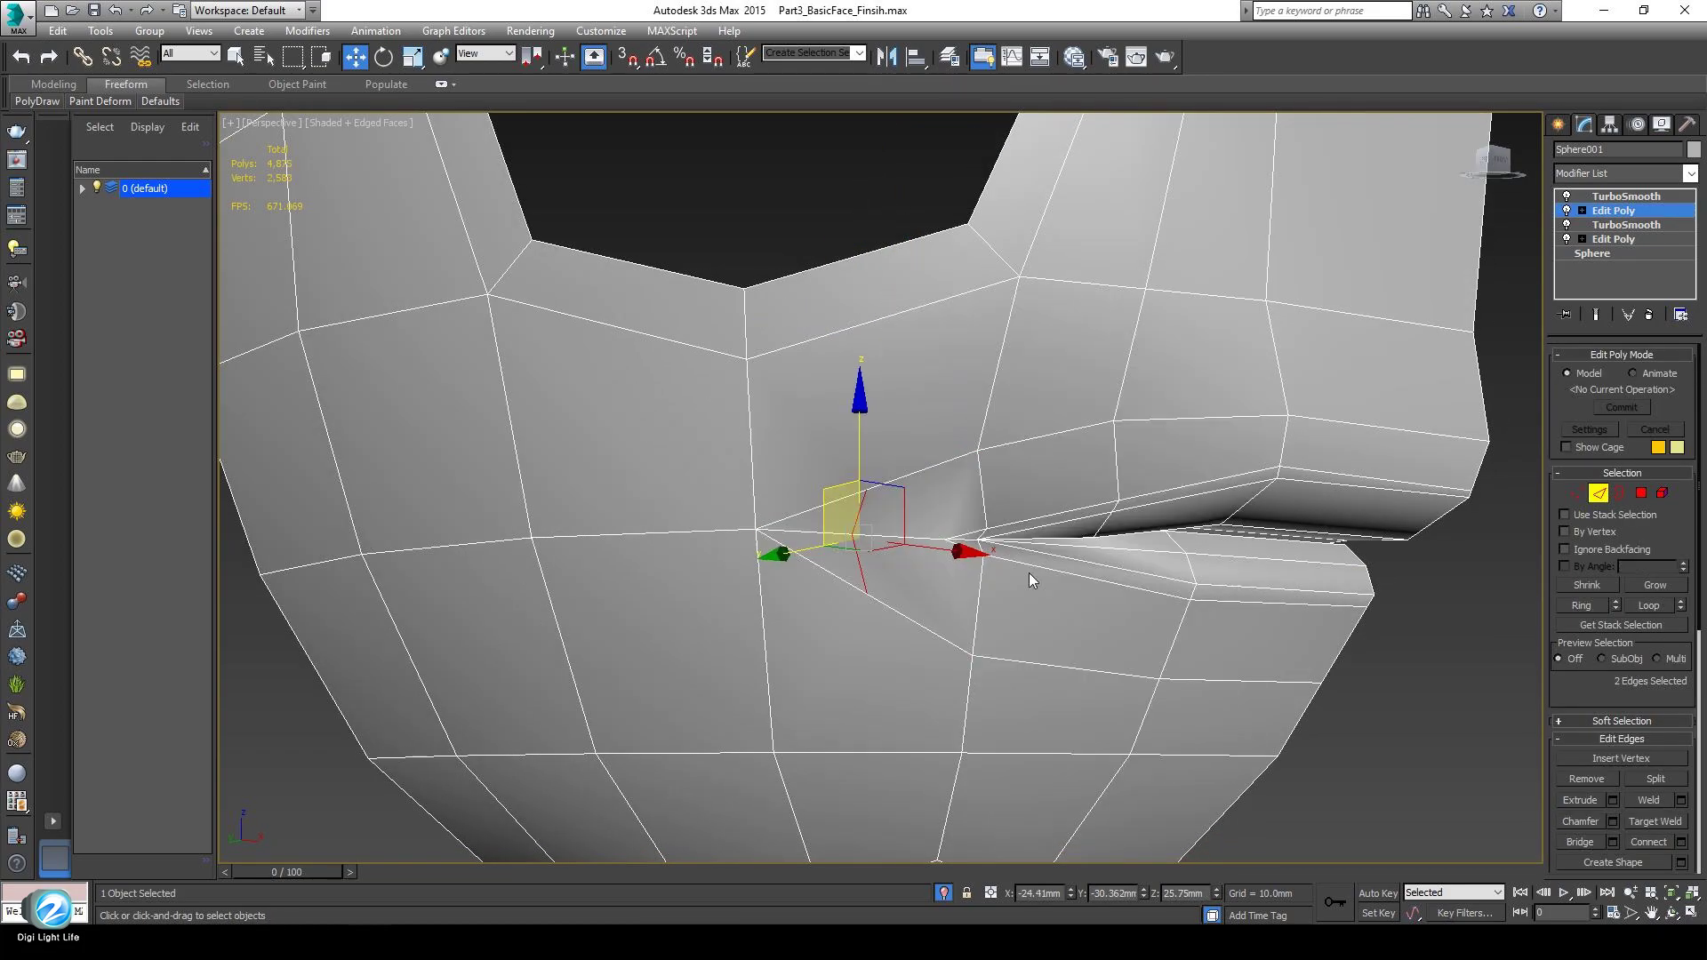
{"action": "right_click", "coordinate": [1197, 606]}
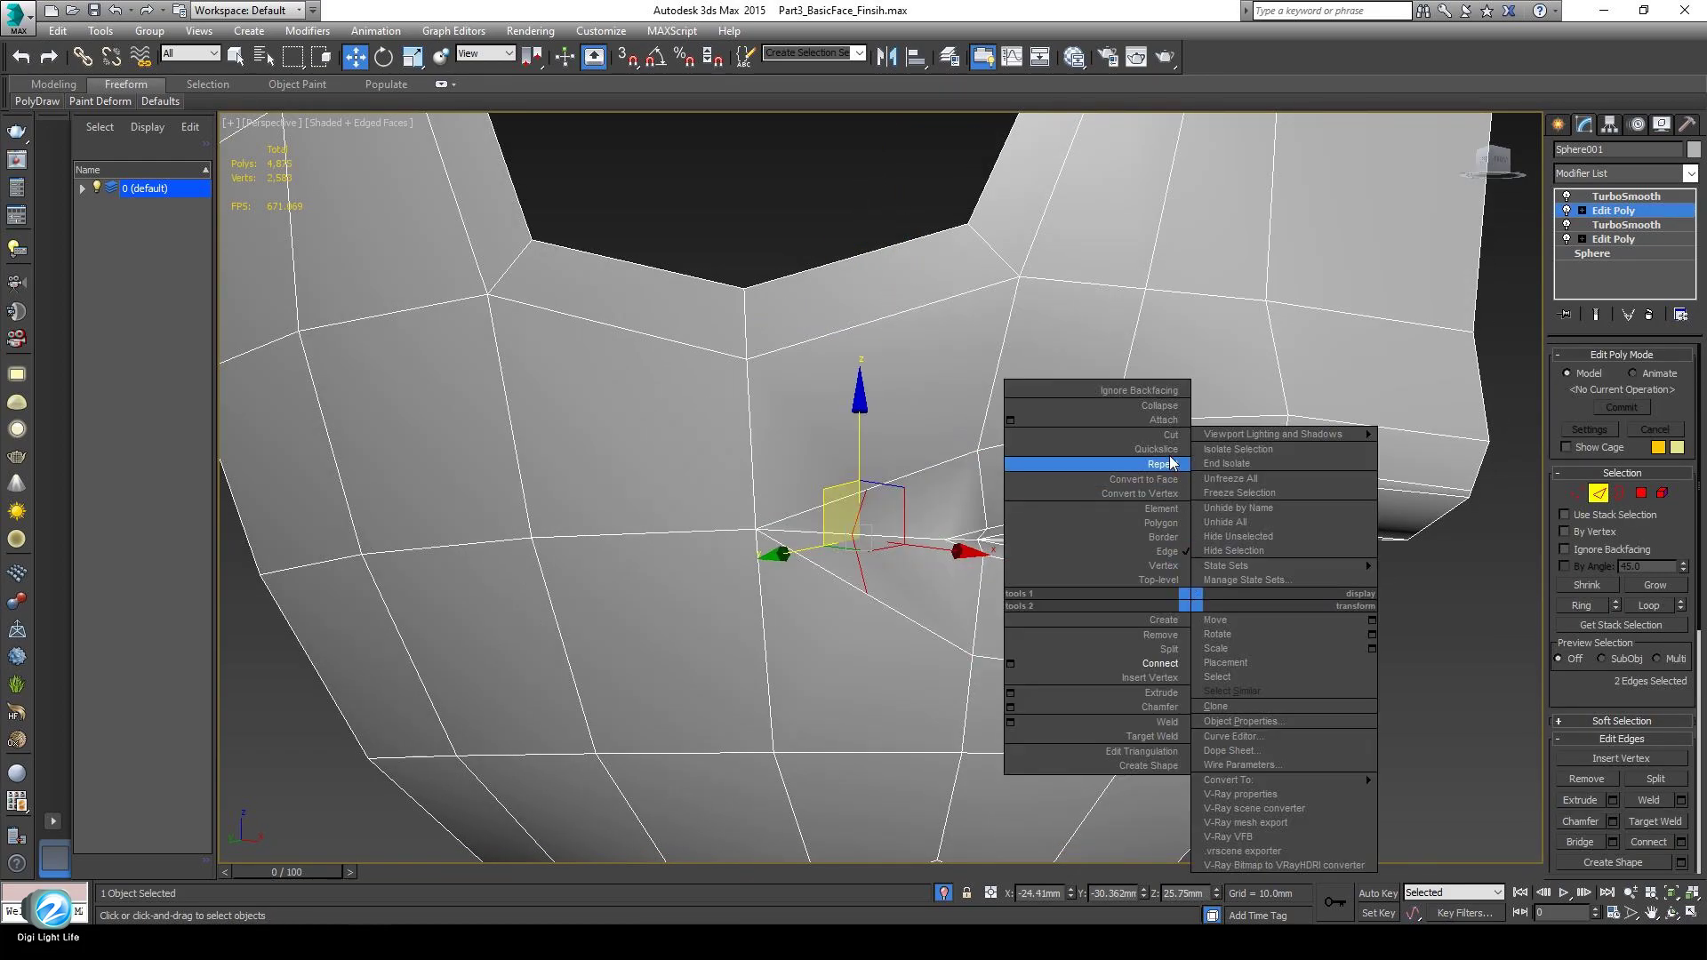
{"action": "left_click", "coordinate": [1159, 411]}
With the Screen reference coordinate system, move the collapsed vertex beside the mouth corner about 2 mm forward to smooth the cheek's contour.
{"action": "key", "text": "1"}
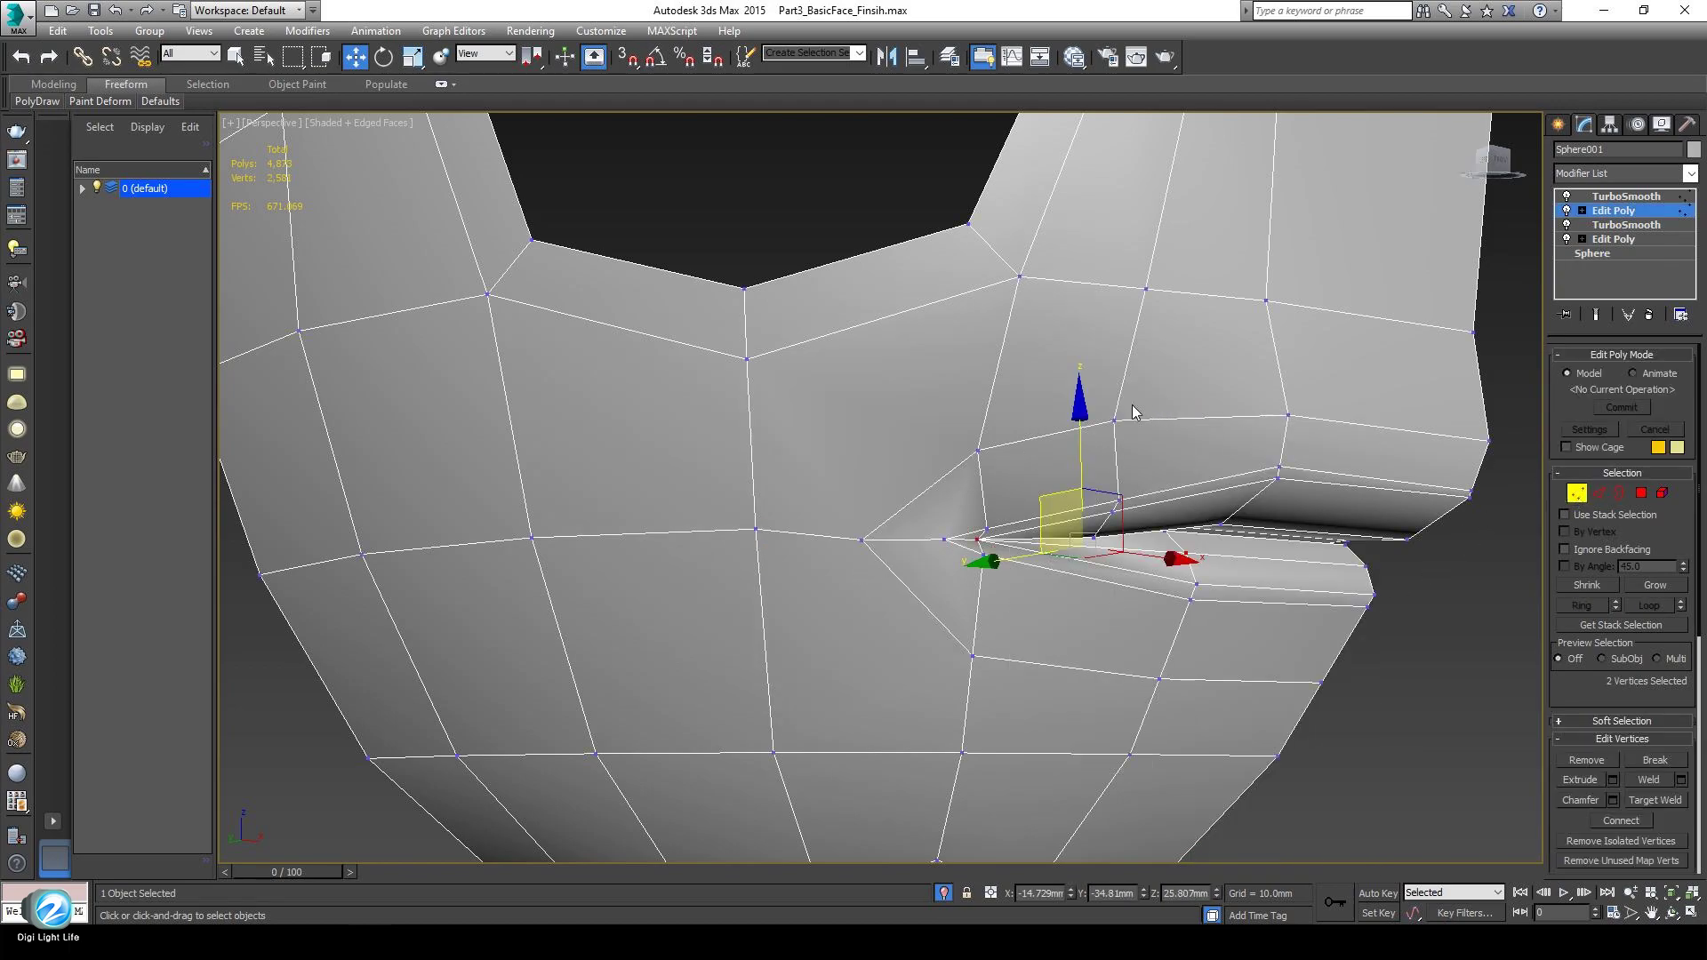
{"action": "left_click", "coordinate": [860, 541]}
{"action": "middle_click_drag", "start_coordinate": [939, 592], "coordinate": [920, 523], "text": "alt"}
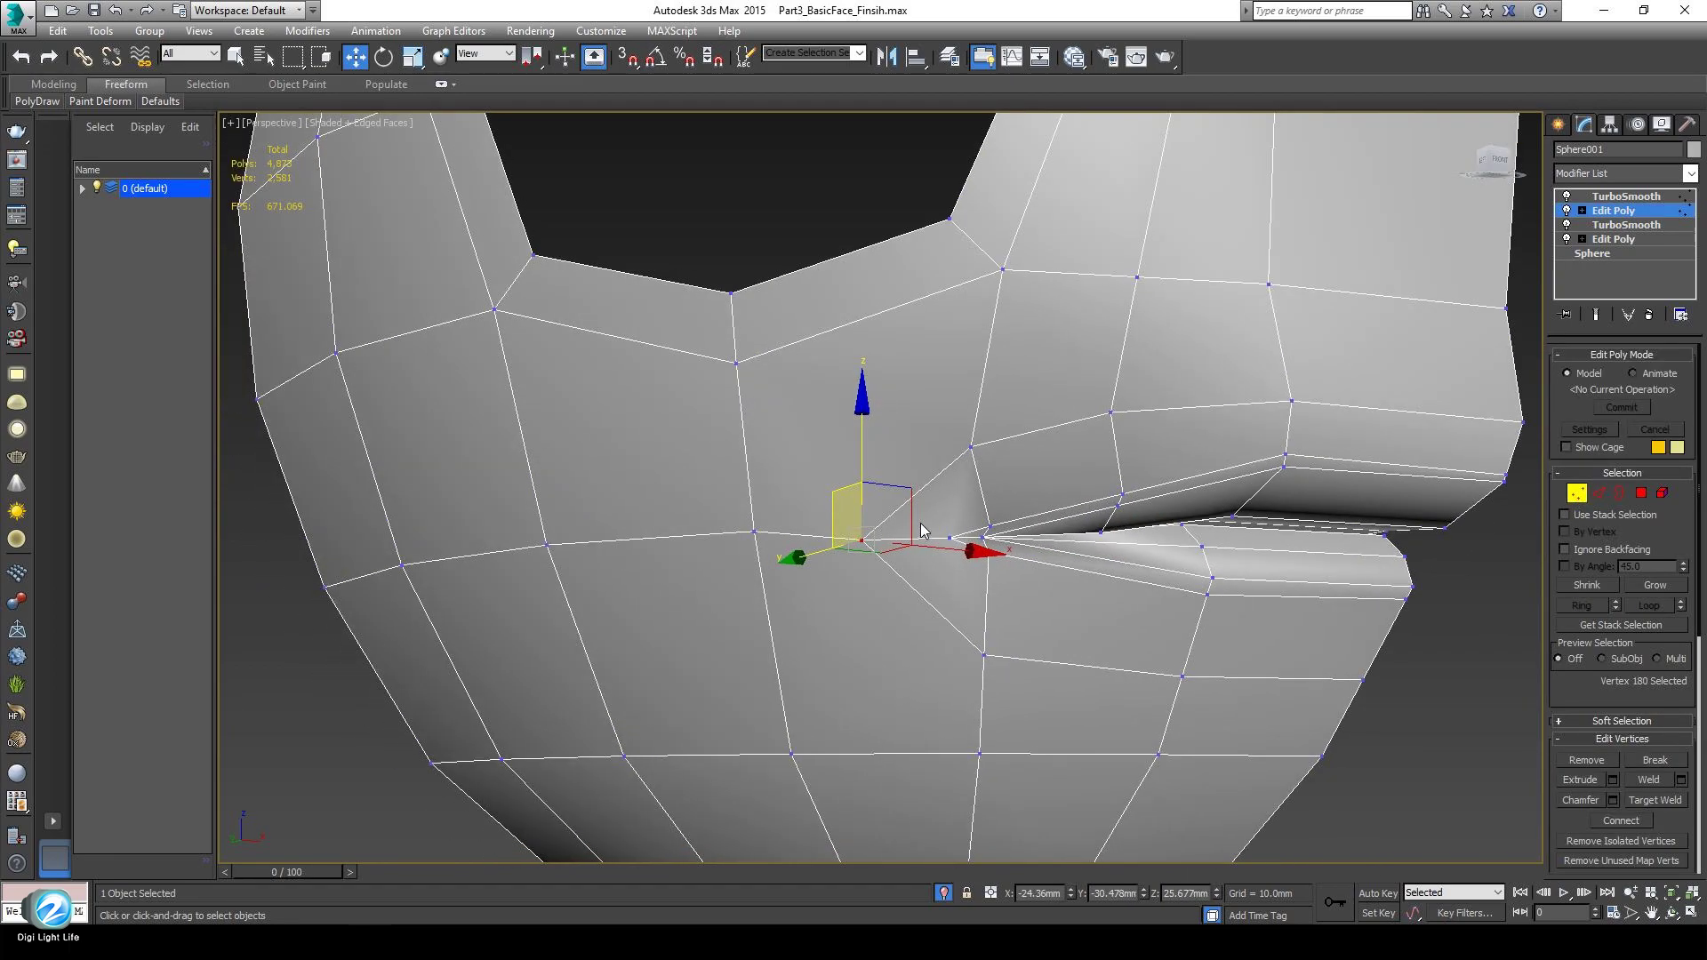
{"action": "left_click", "coordinate": [485, 53]}
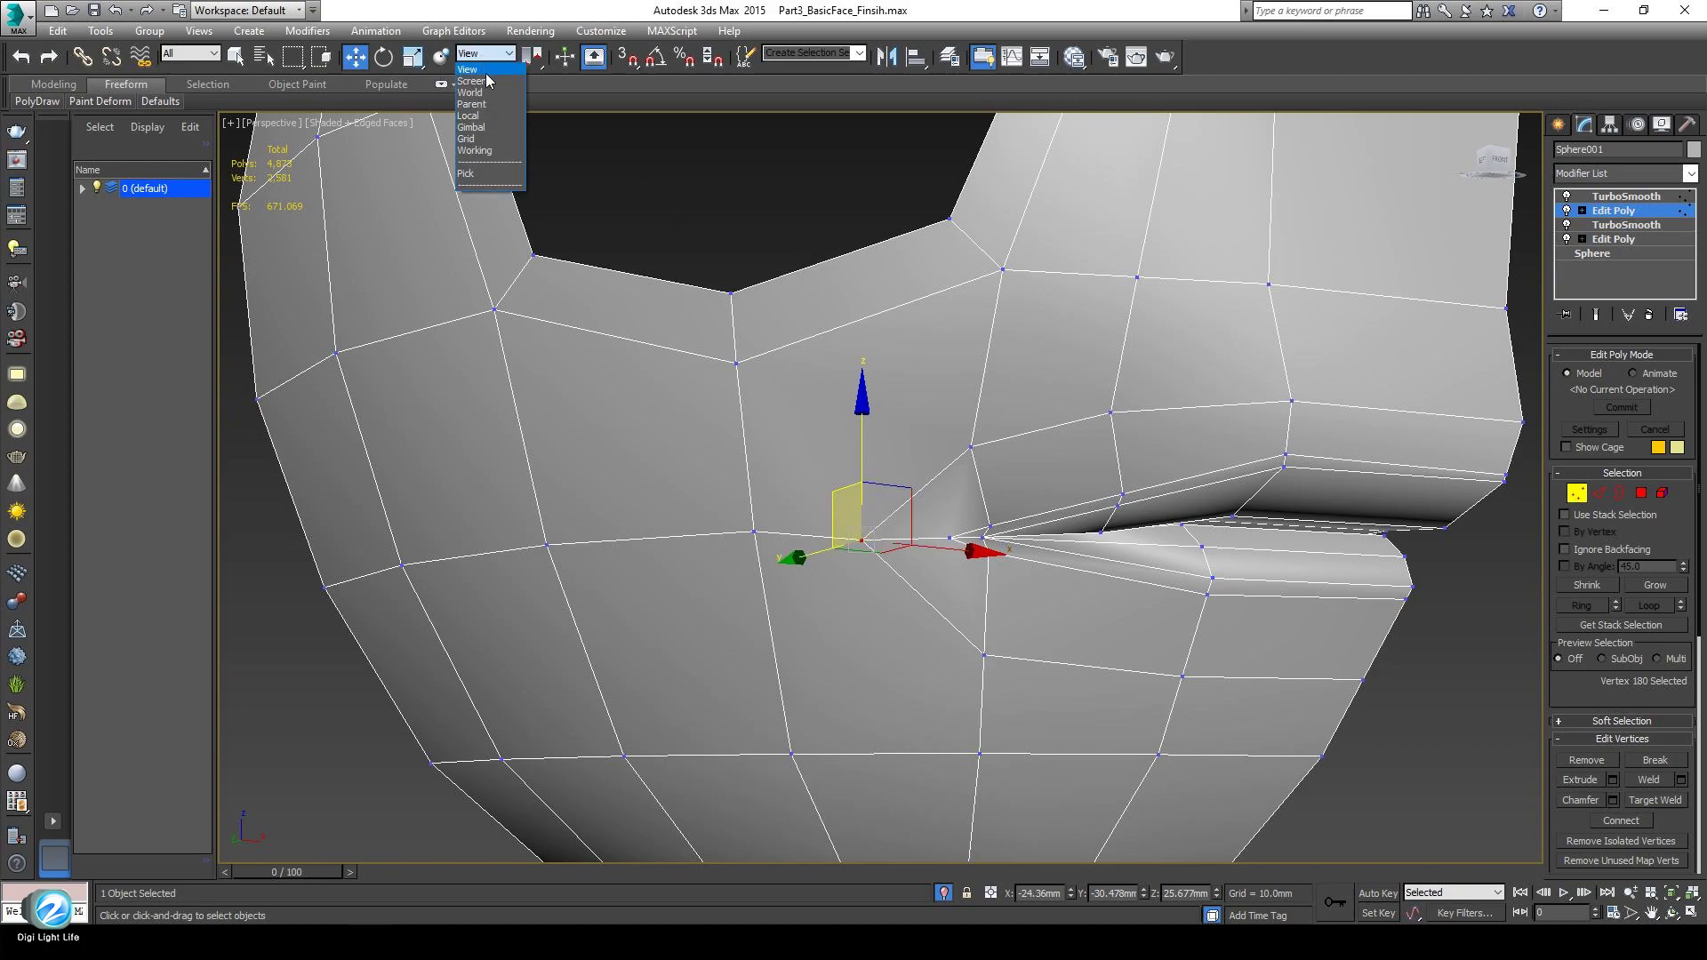
{"action": "left_click", "coordinate": [480, 79]}
{"action": "left_click_drag", "start_coordinate": [900, 482], "coordinate": [923, 497]}
{"action": "middle_click_drag", "start_coordinate": [922, 489], "coordinate": [1021, 523], "text": "alt"}
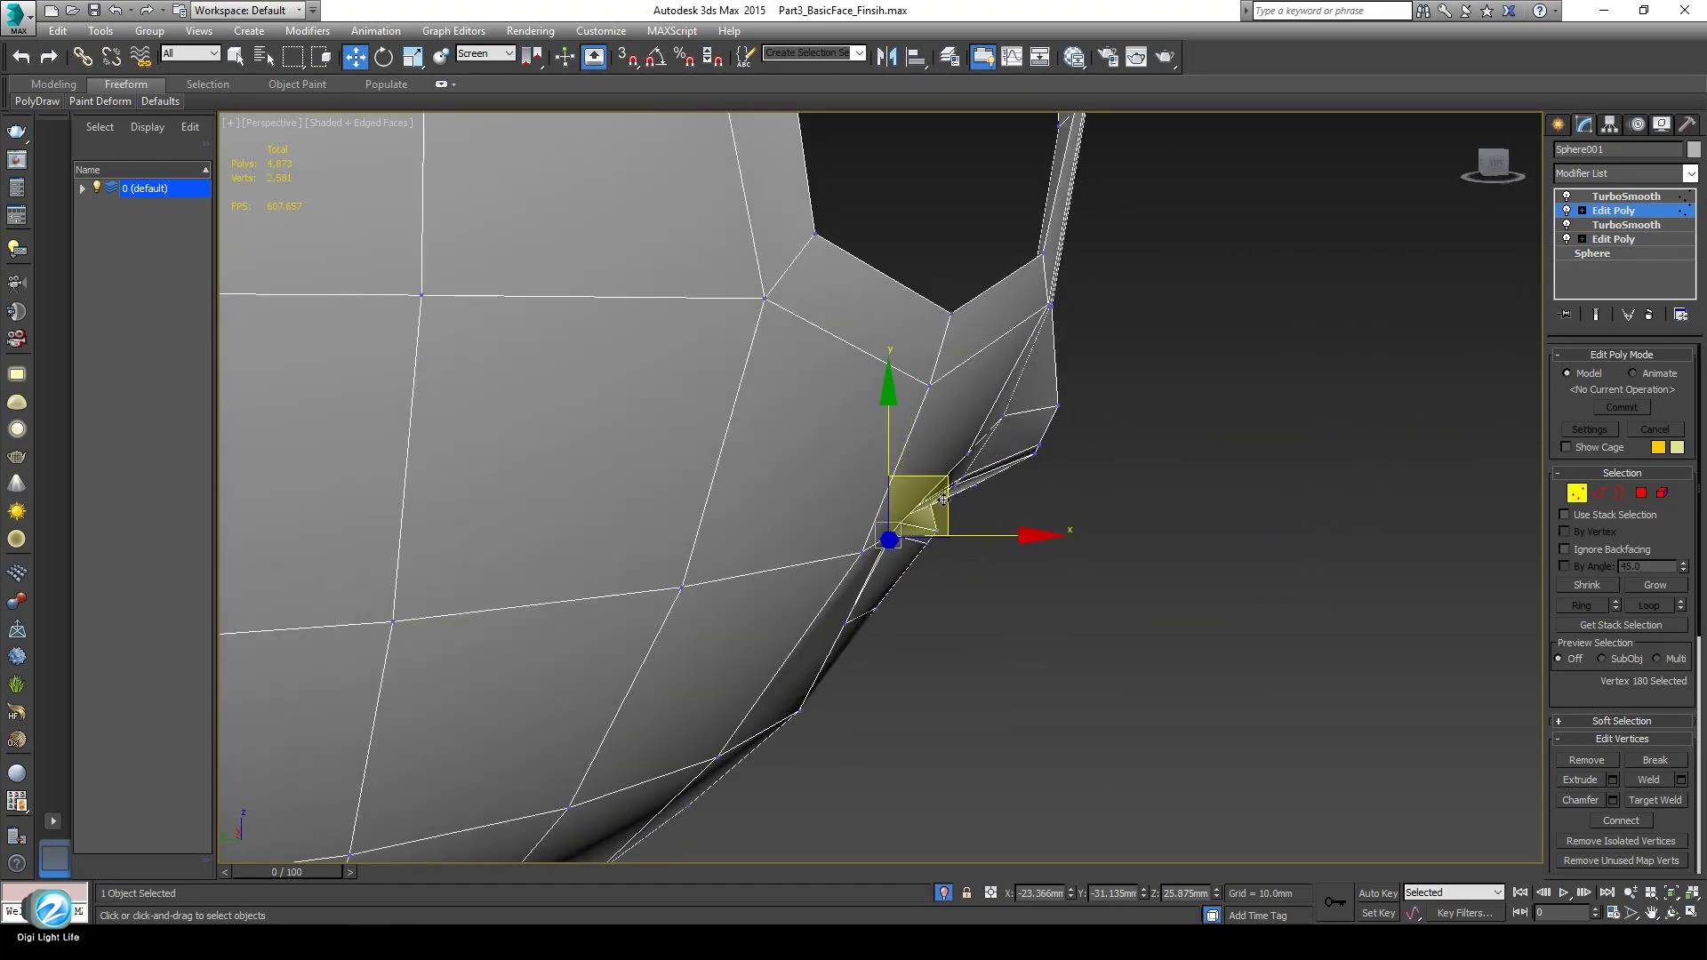
{"action": "left_click_drag", "start_coordinate": [943, 500], "coordinate": [981, 512]}
{"action": "middle_click_drag", "start_coordinate": [958, 597], "coordinate": [943, 644], "text": "alt"}
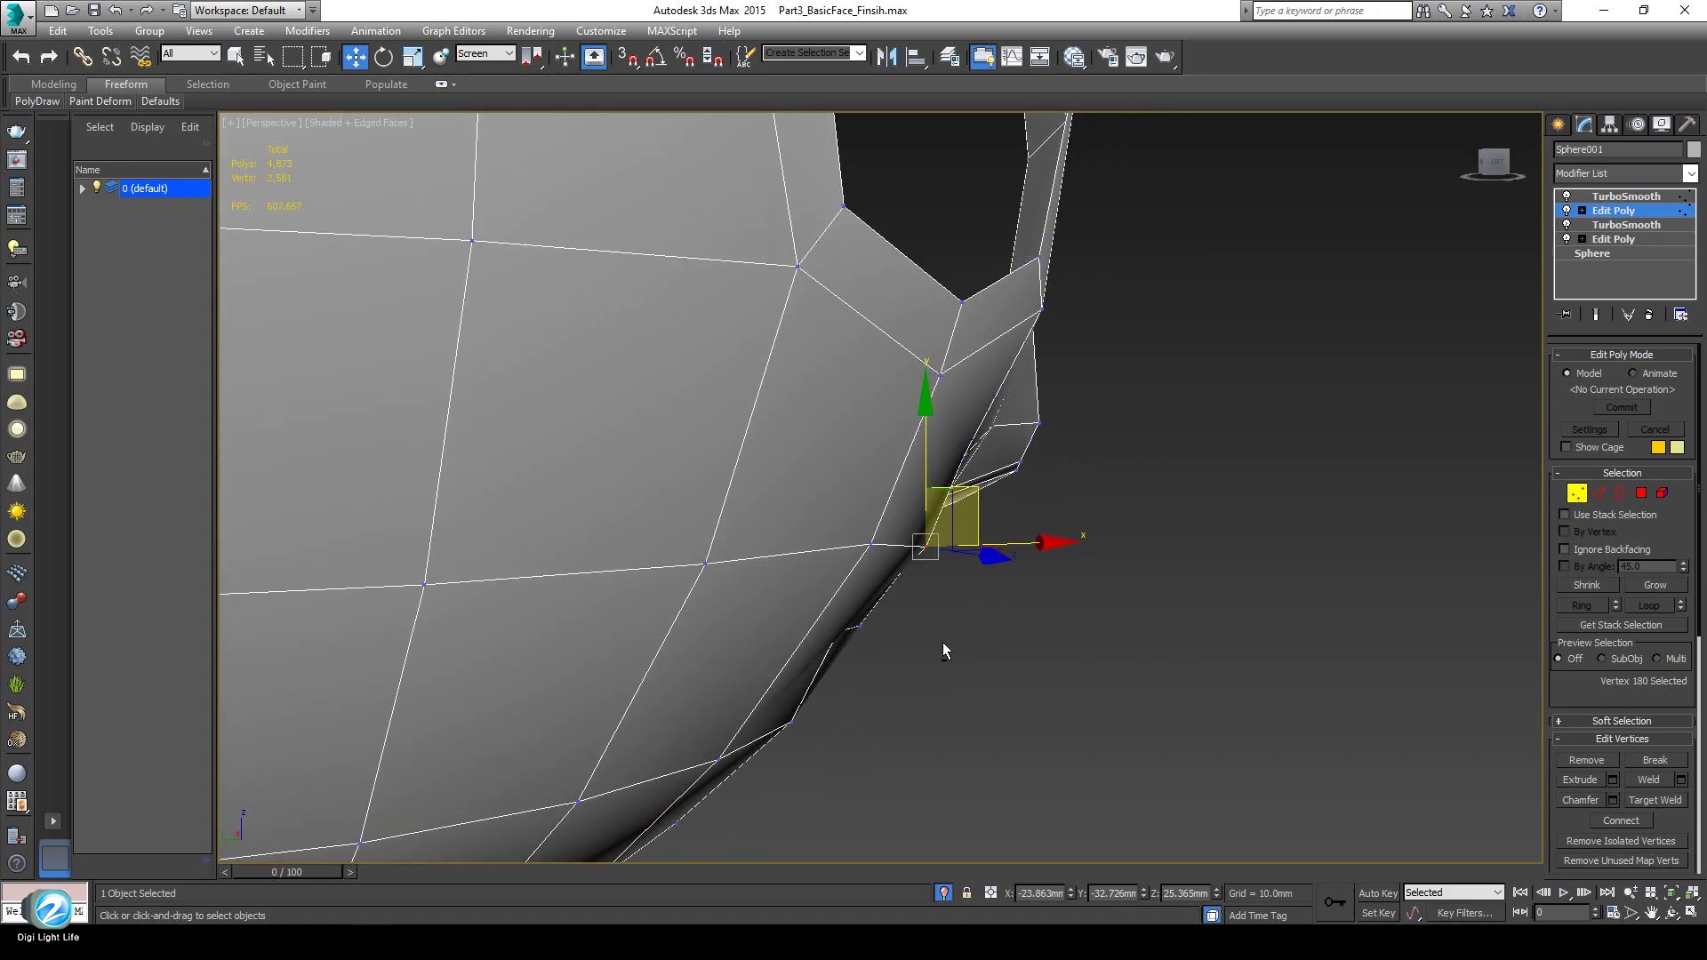
Pull the vertex just below the mouth corner slightly outward along the cheek's silhouette.
{"action": "left_click", "coordinate": [836, 633]}
{"action": "left_click_drag", "start_coordinate": [896, 583], "coordinate": [913, 591]}
{"action": "middle_click_drag", "start_coordinate": [912, 592], "coordinate": [865, 663], "text": "alt"}
{"action": "middle_click_drag", "start_coordinate": [866, 663], "coordinate": [865, 649], "text": "alt"}
Leave vertex level, deselect the head, and examine the smoothed face without edges from several angles.
{"action": "left_click", "coordinate": [1629, 213]}
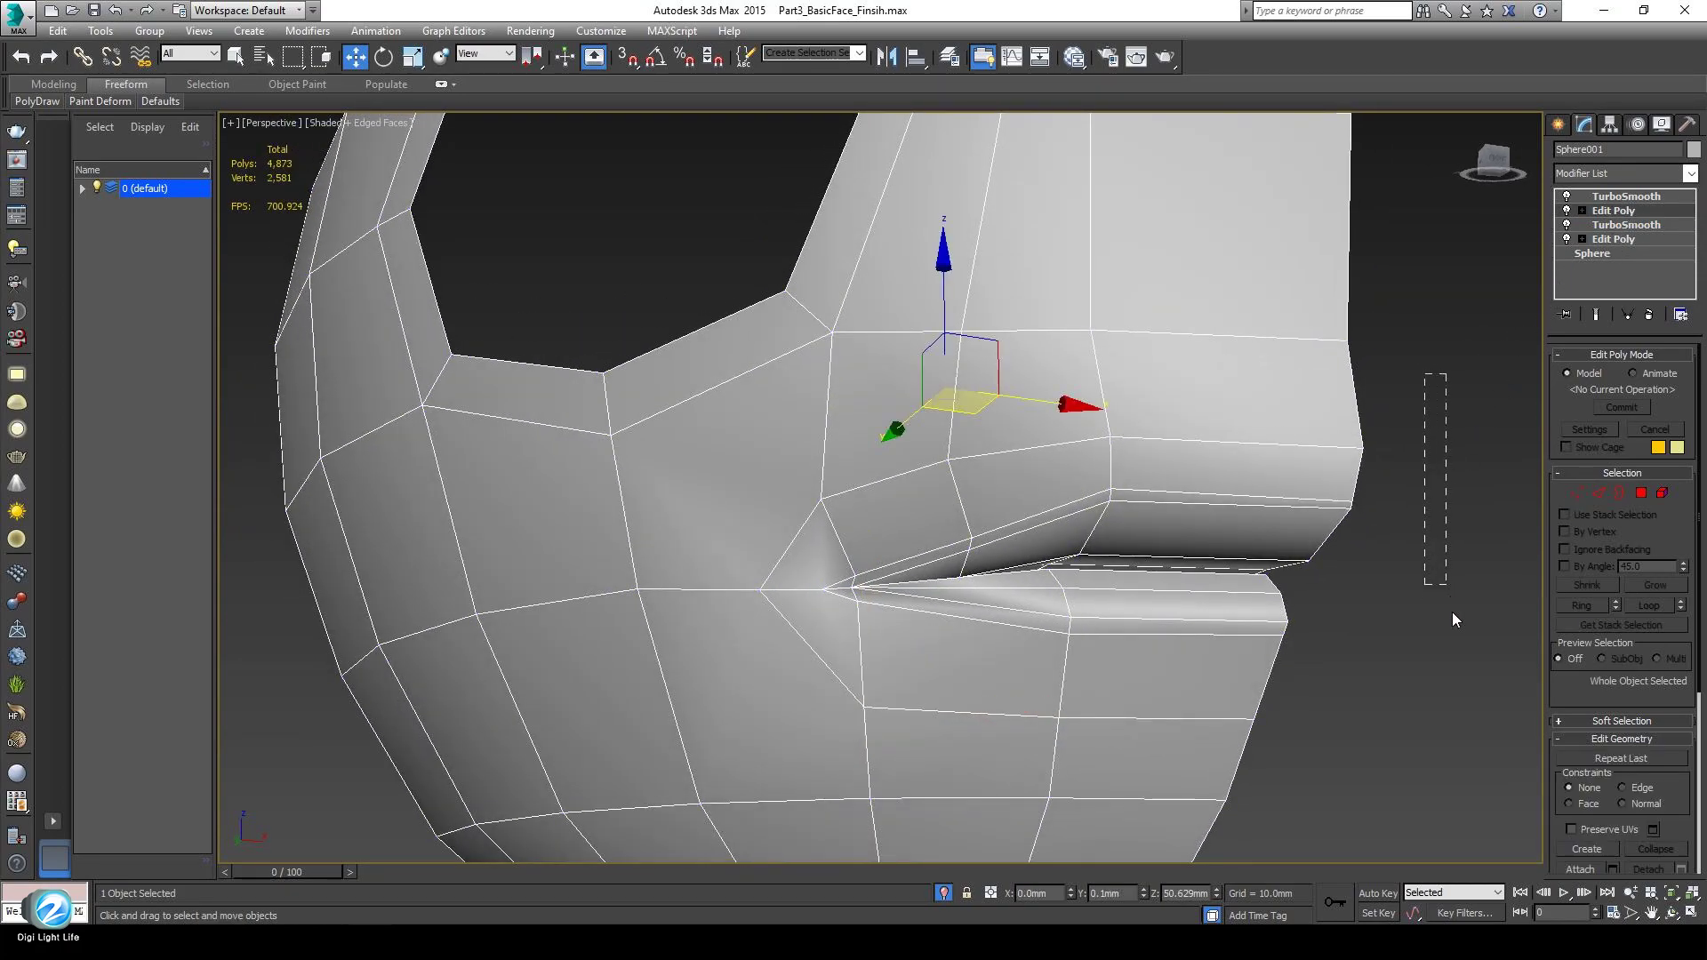
{"action": "left_click_drag", "start_coordinate": [1453, 620], "coordinate": [1455, 667]}
{"action": "key", "text": "F4"}
{"action": "middle_click_drag", "start_coordinate": [994, 603], "coordinate": [889, 615], "text": "alt"}
{"action": "scroll", "coordinate": [899, 694], "scroll_direction": "down", "scroll_amount": 2}
{"action": "key", "text": "alt+z"}
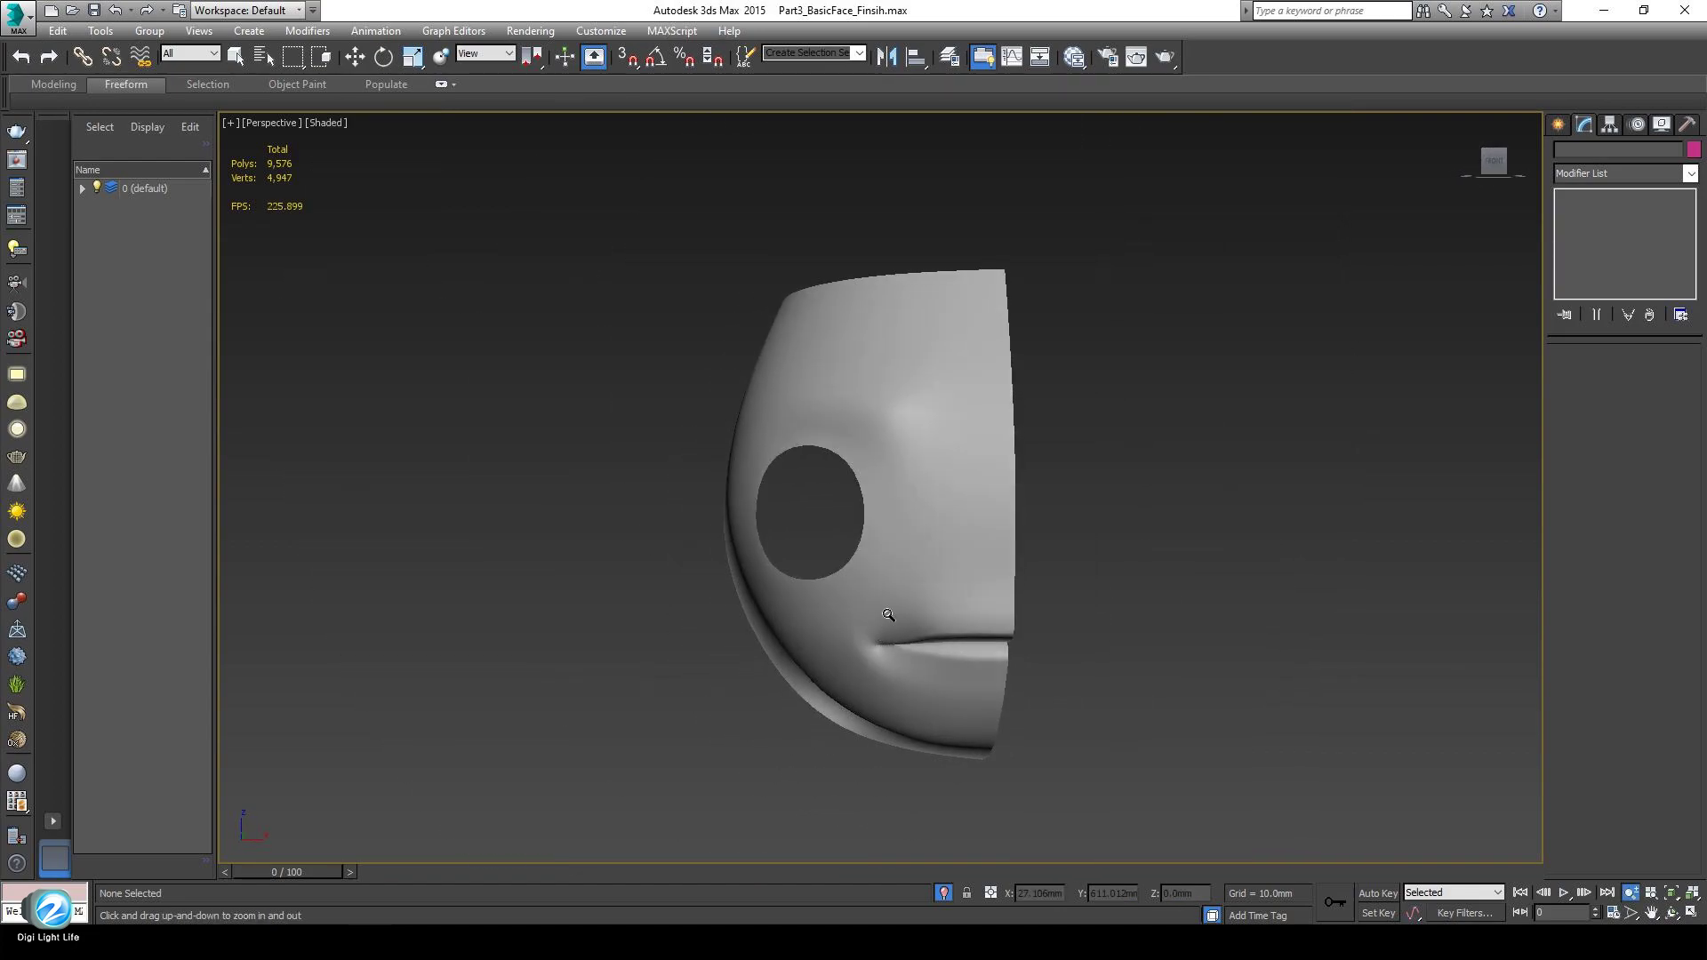
{"action": "left_click_drag", "start_coordinate": [888, 614], "coordinate": [907, 602]}
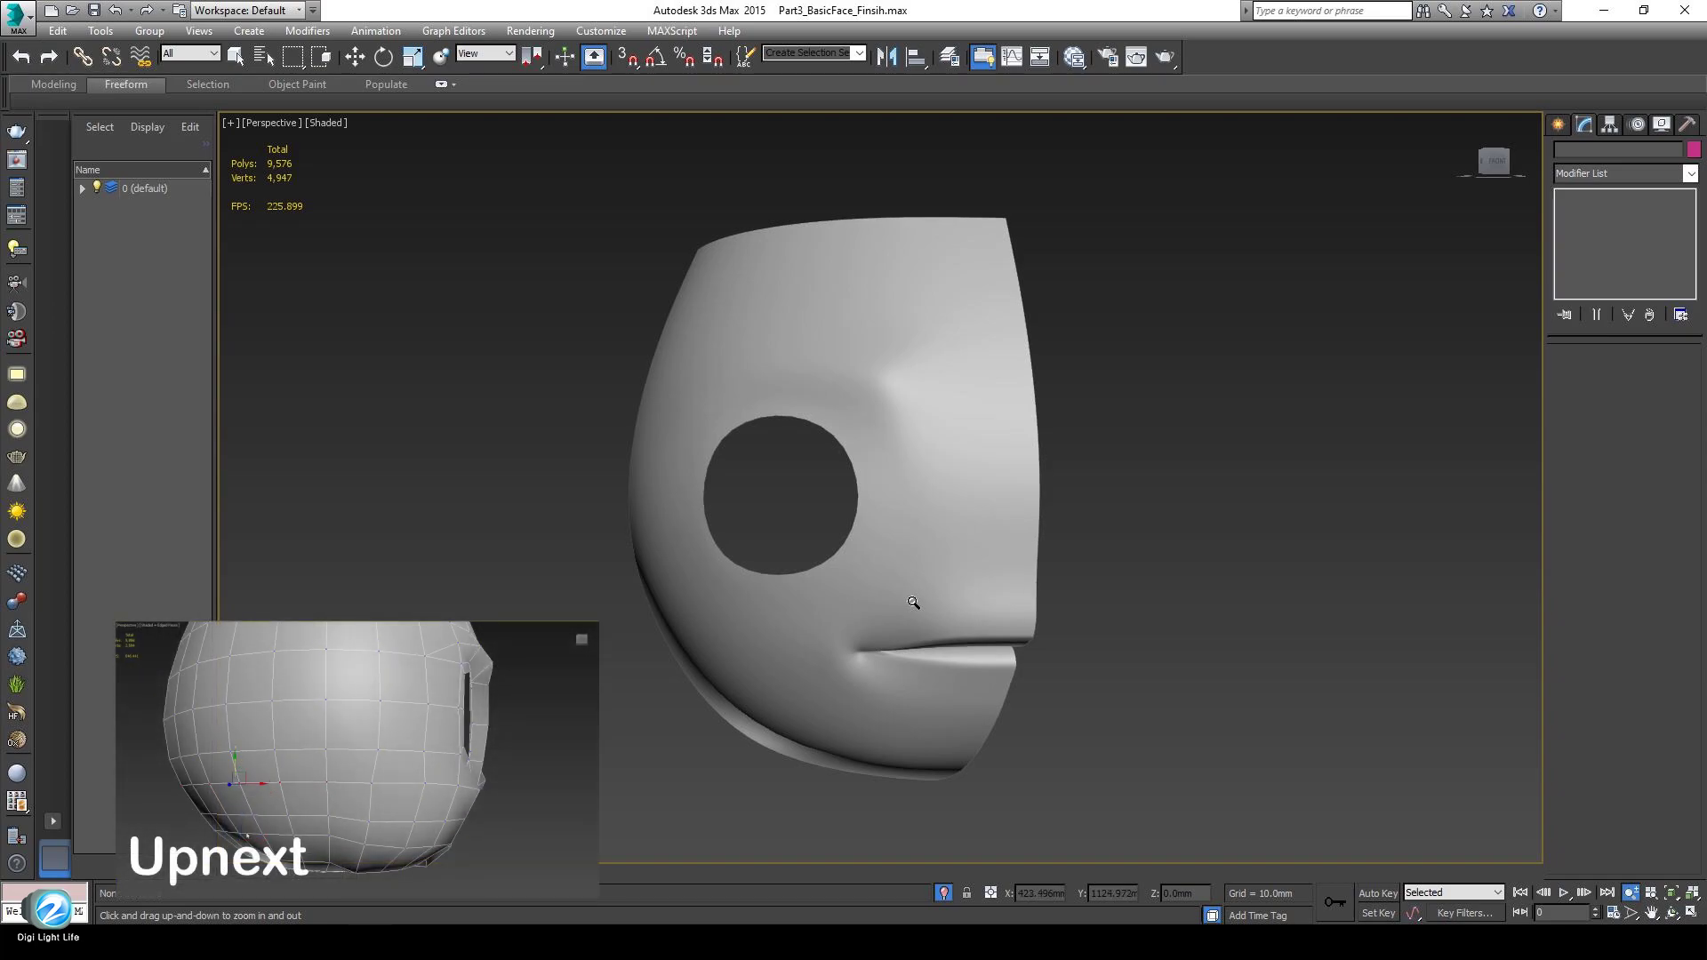
{"action": "middle_click_drag", "start_coordinate": [915, 612], "coordinate": [941, 598], "text": "alt"}
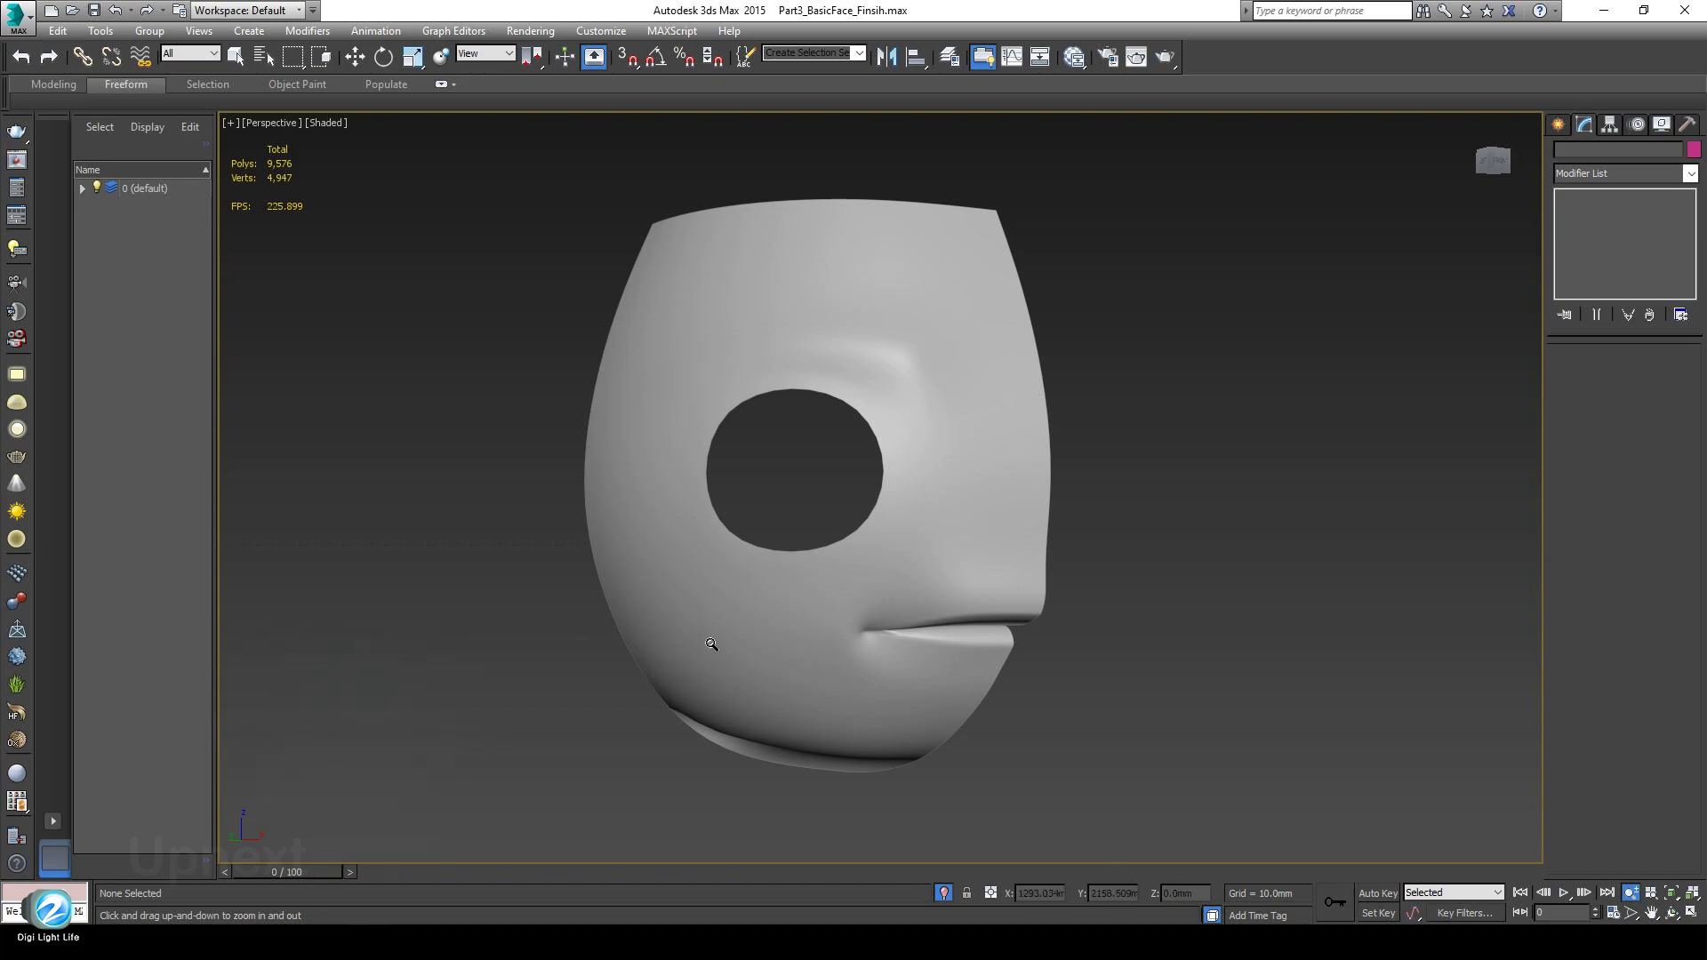
{"action": "middle_click_drag", "start_coordinate": [818, 621], "coordinate": [776, 642], "text": "alt"}
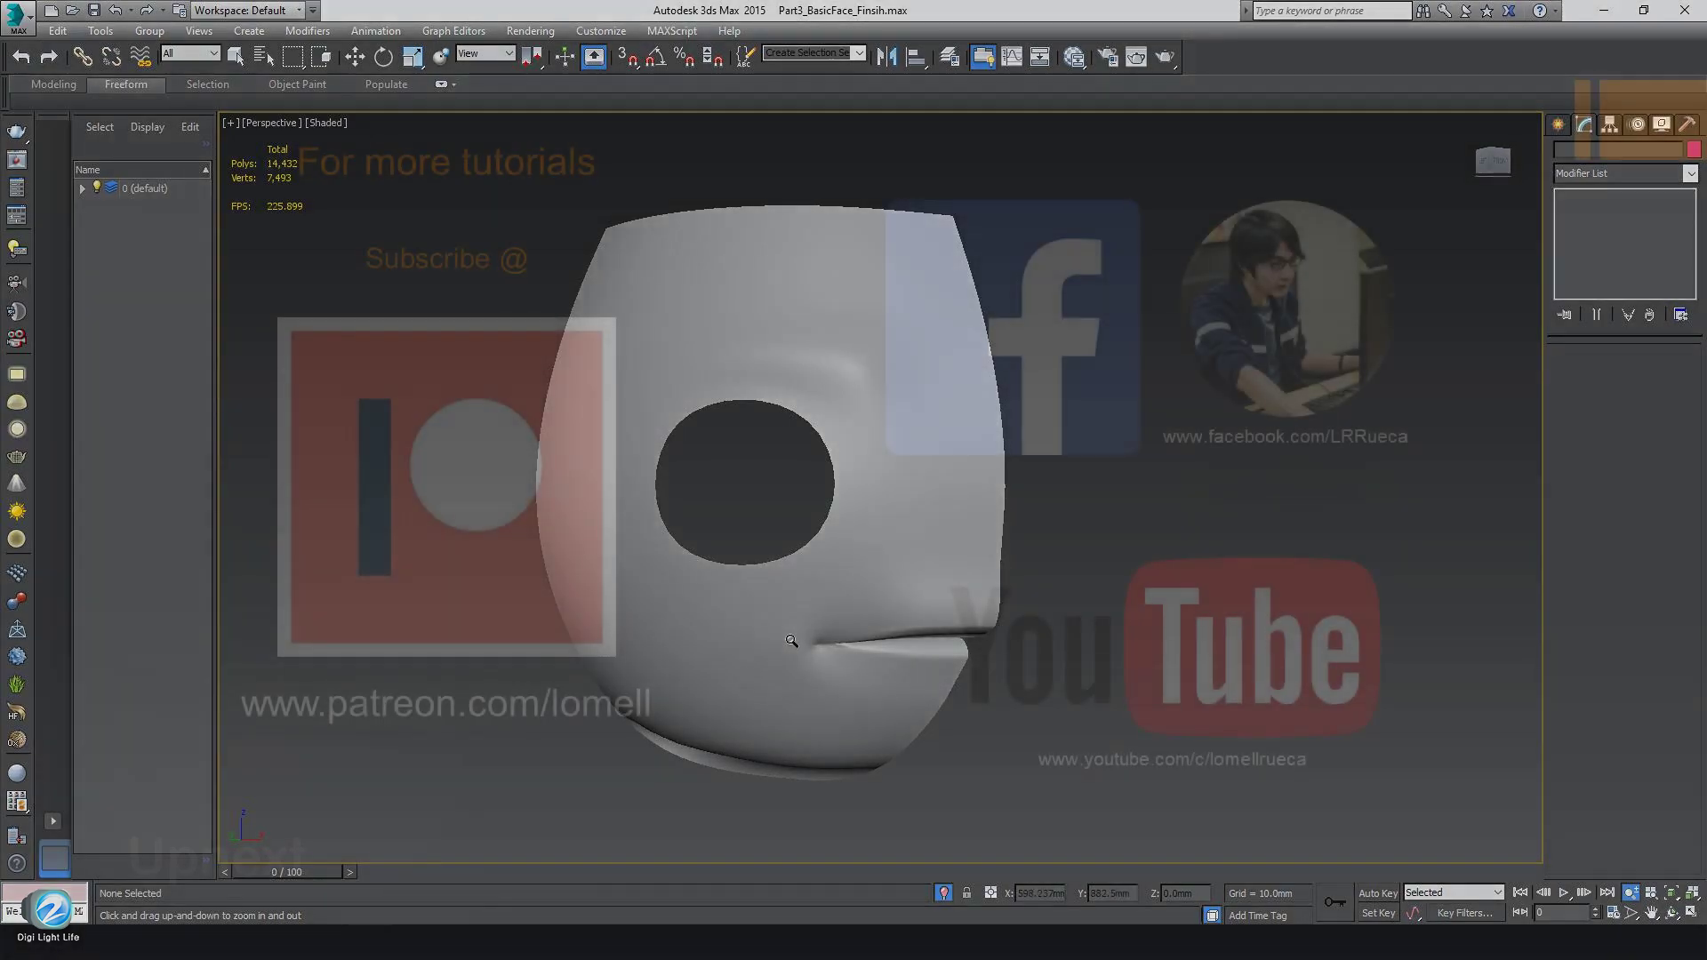